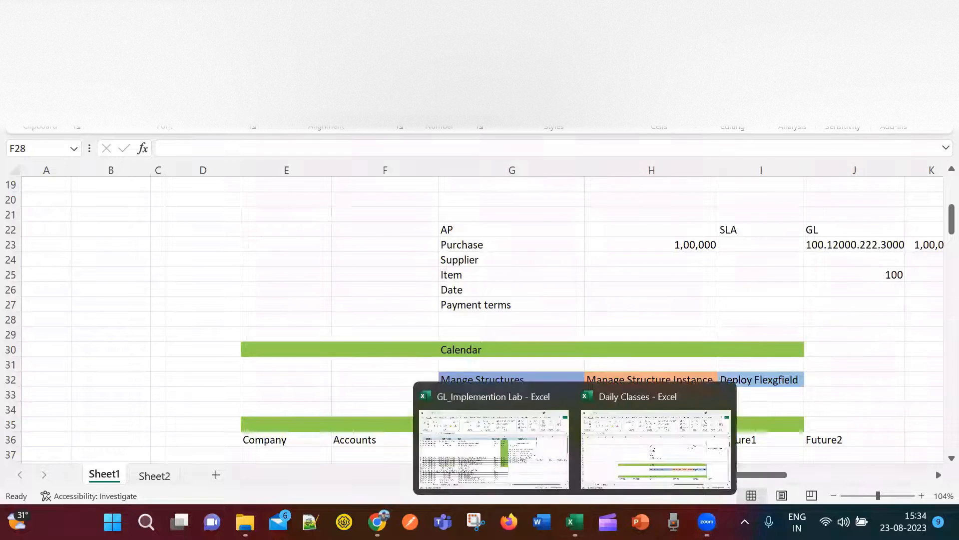
Bring up the GL implementation lab workbook and look over the Setups tasks from User Creation onward.
left_click(478, 442)
left_click(590, 383)
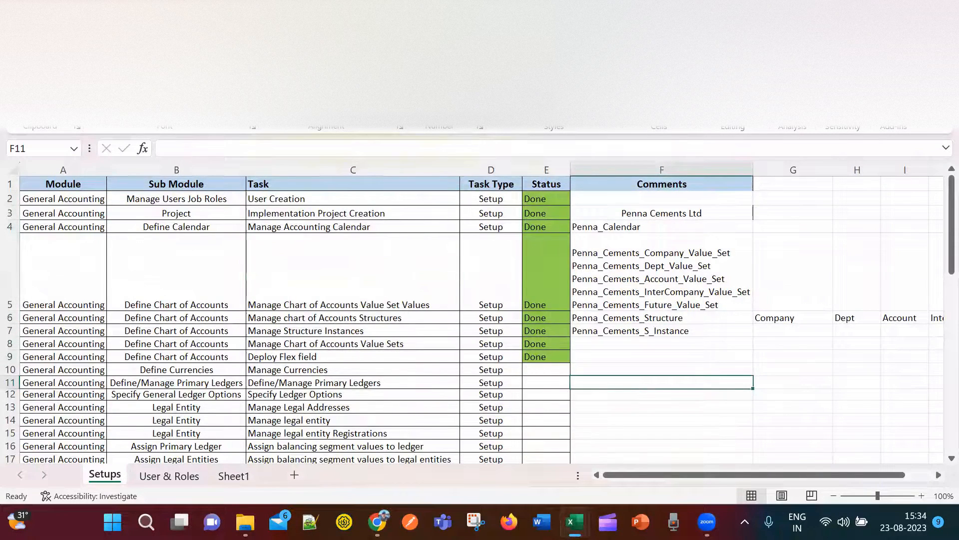
left_click(325, 270)
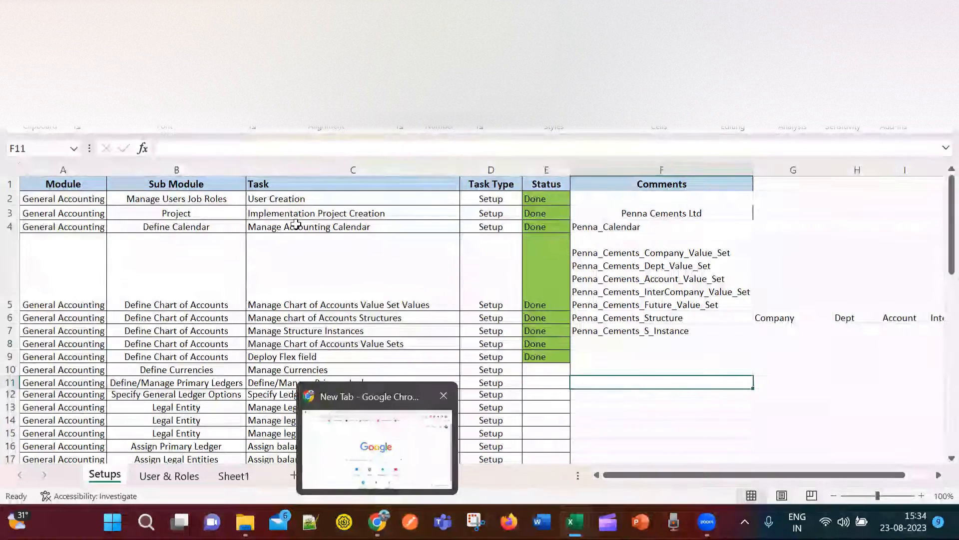
left_click(301, 199)
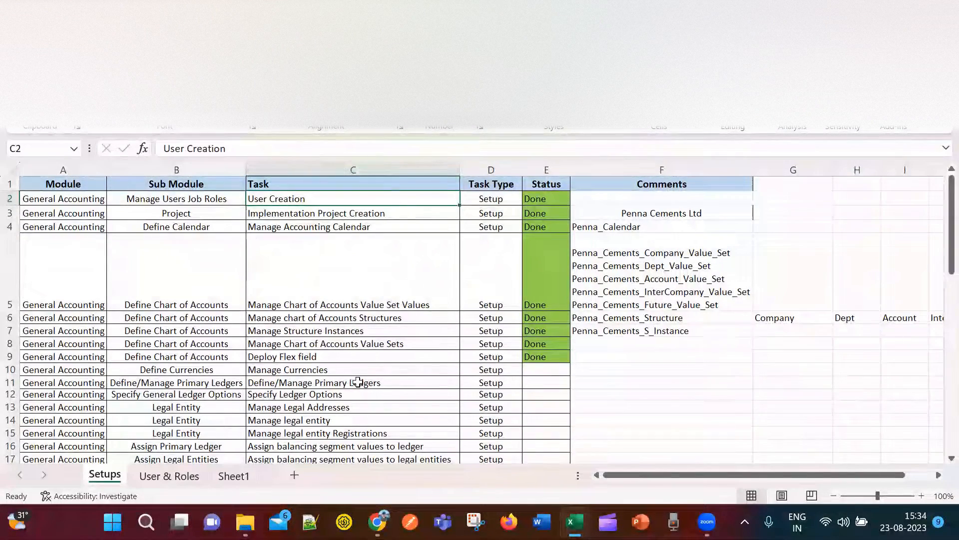
scroll(270, 395, "down", 2)
scroll(278, 402, "down", 4)
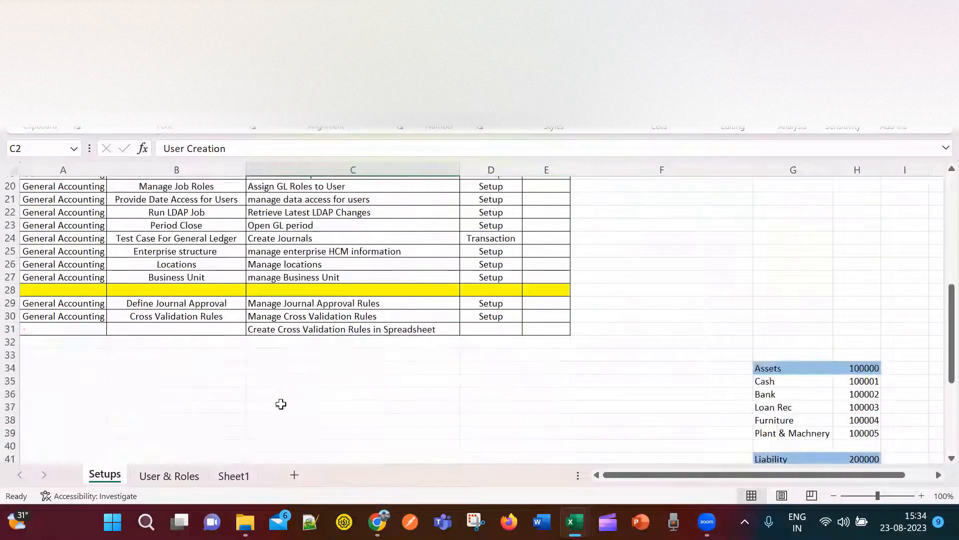
scroll(285, 402, "up", 6)
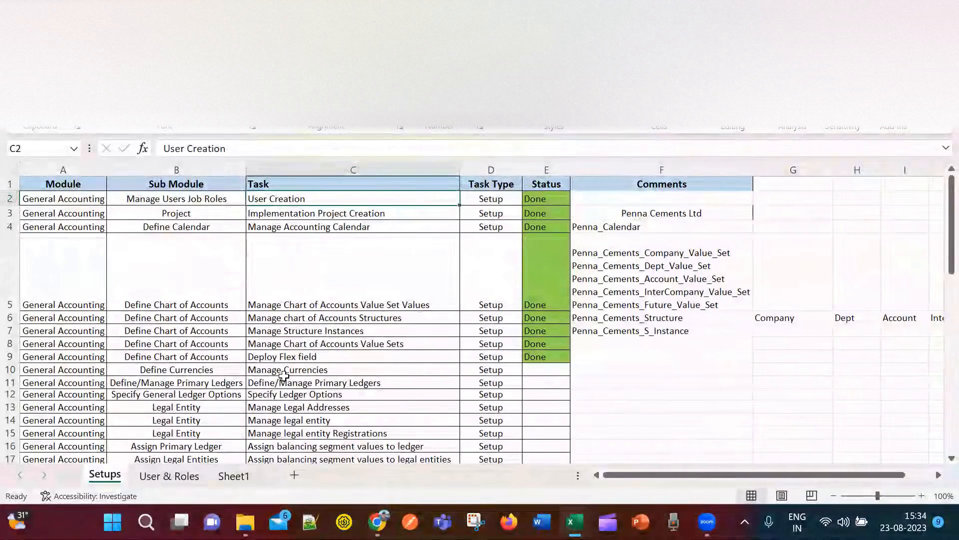
Review the Module column and task entries through row 31, including Define Chart of Accounts and task types.
left_click_drag(73, 184, 64, 395)
scroll(233, 369, "down", 2)
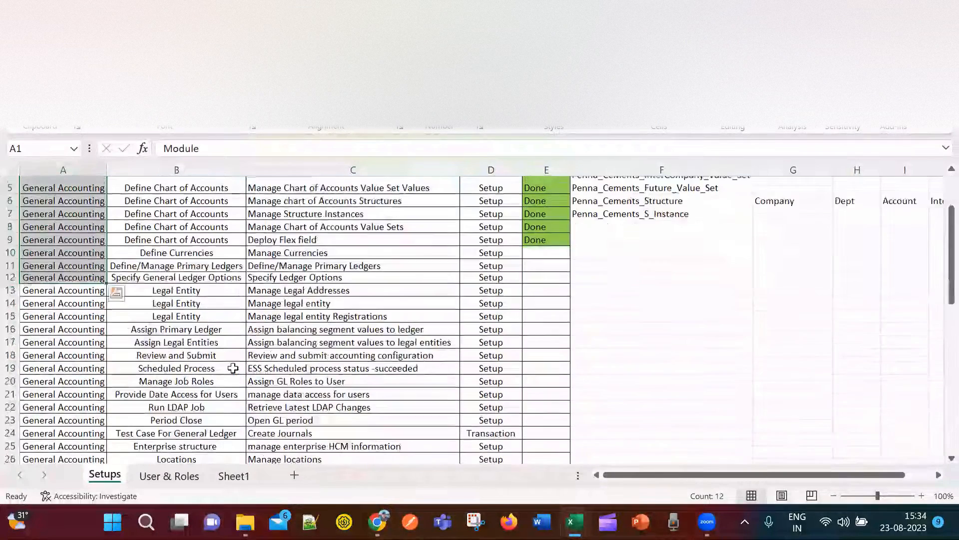
scroll(235, 366, "down", 2)
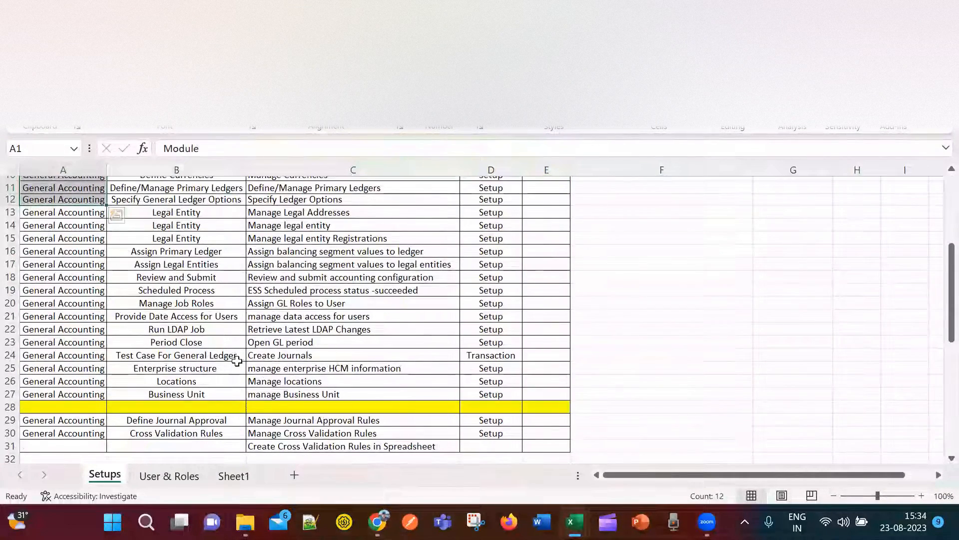
scroll(237, 361, "down", 2)
scroll(240, 374, "up", 4)
scroll(243, 379, "down", 3)
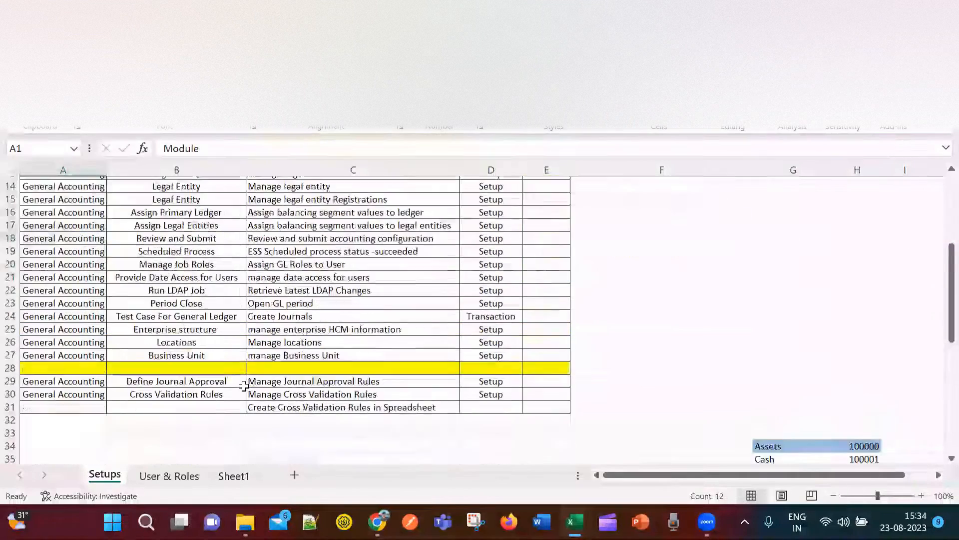
scroll(240, 375, "up", 5)
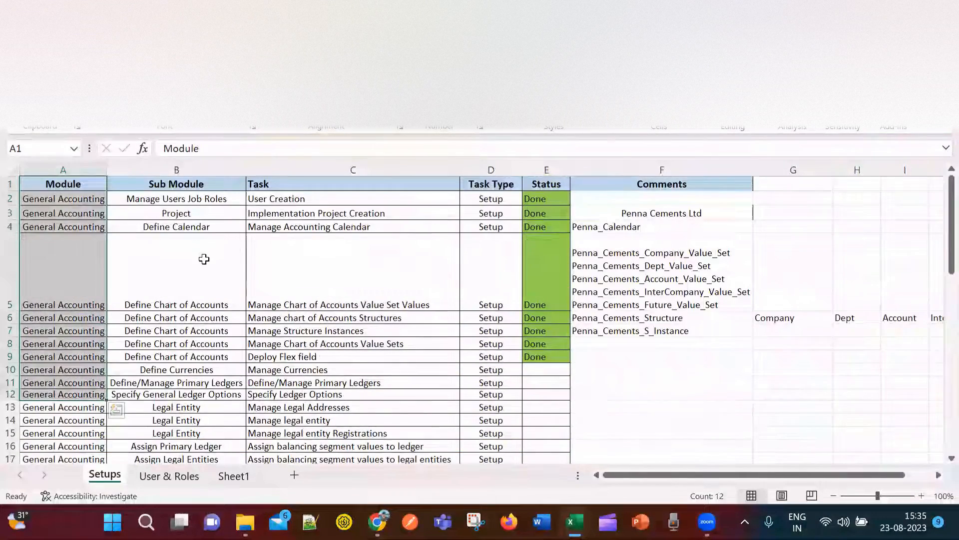
left_click(204, 259)
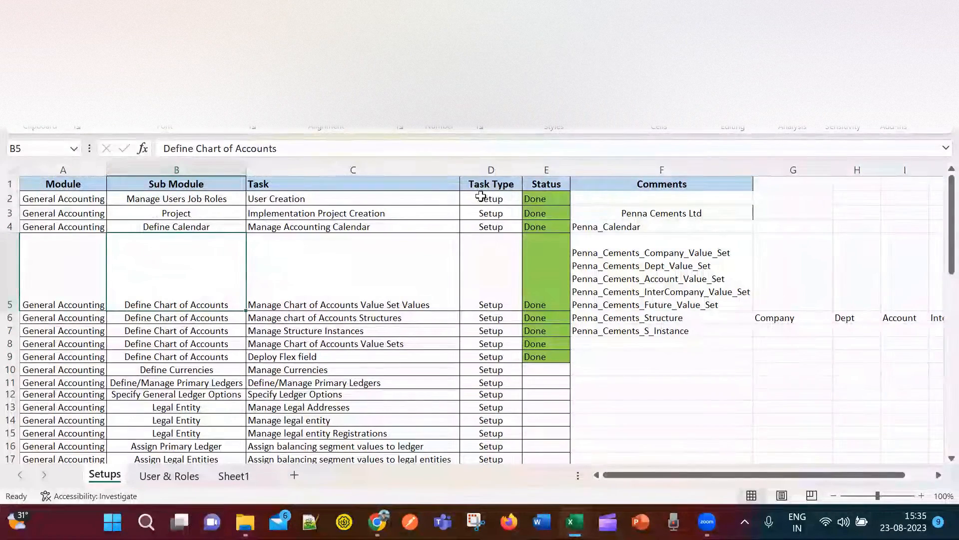
left_click(508, 200)
scroll(490, 417, "down", 4)
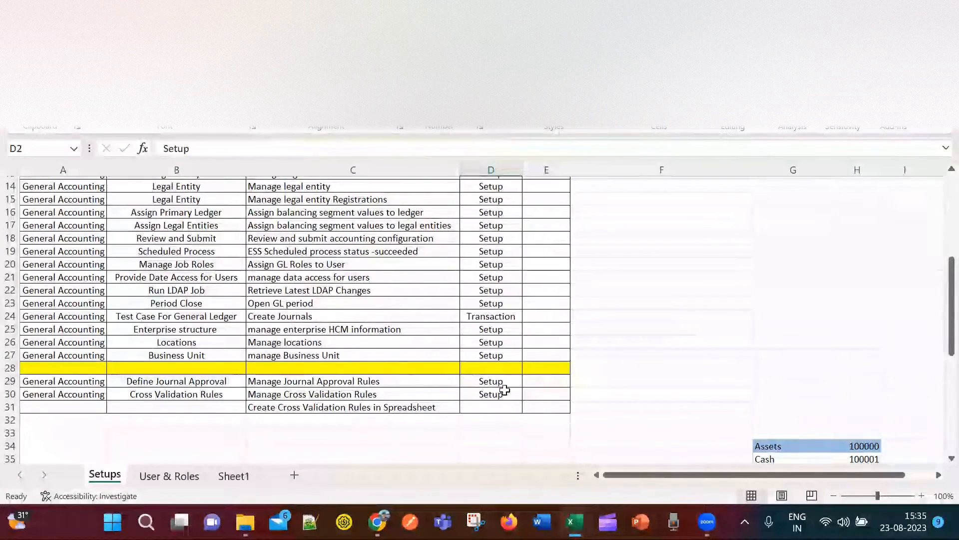
scroll(507, 382, "up", 4)
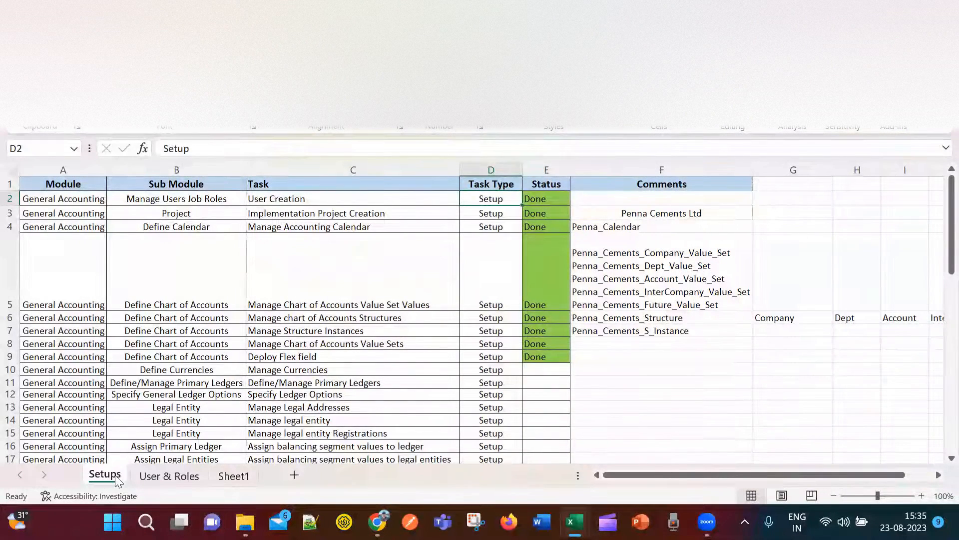
left_click(169, 476)
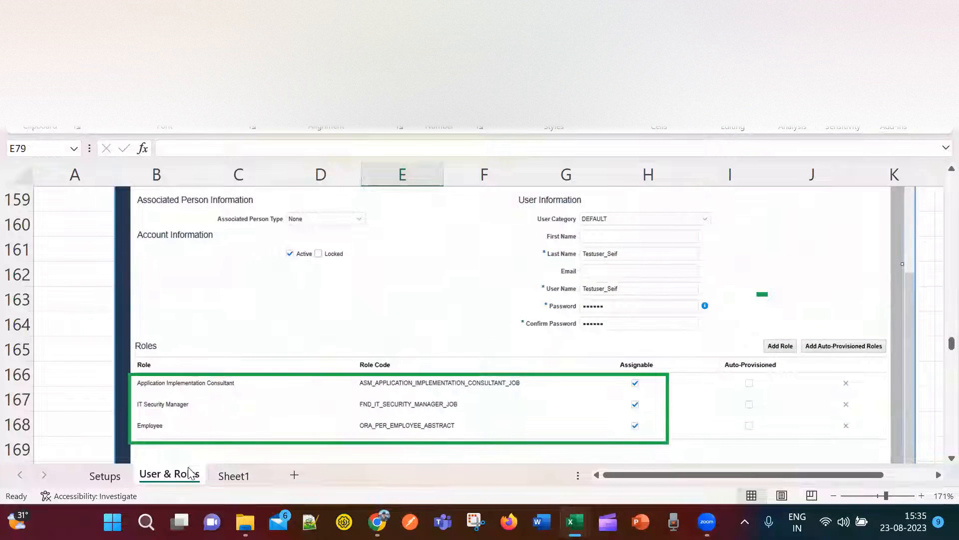
left_click(230, 474)
left_click(178, 478)
left_click(117, 477)
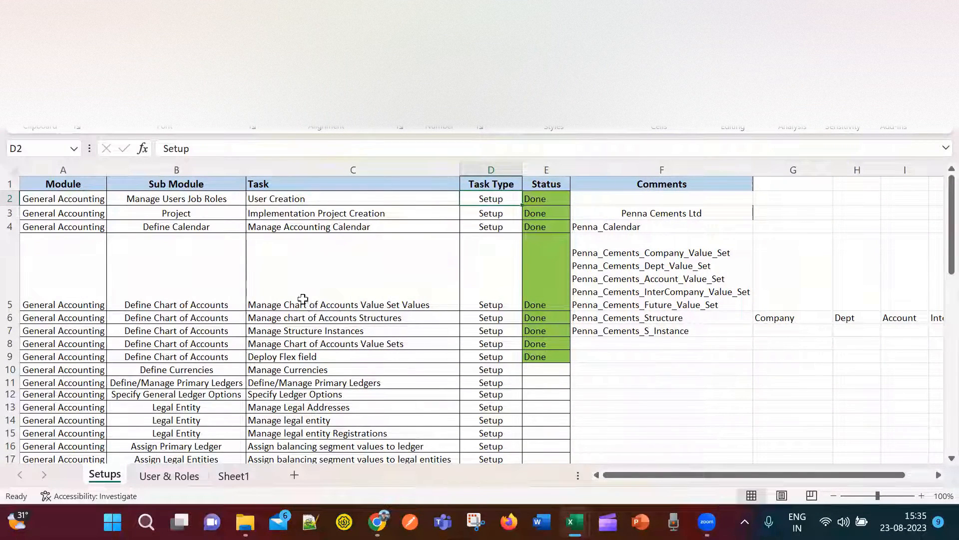
scroll(330, 332, "down", 2)
scroll(330, 332, "up", 2)
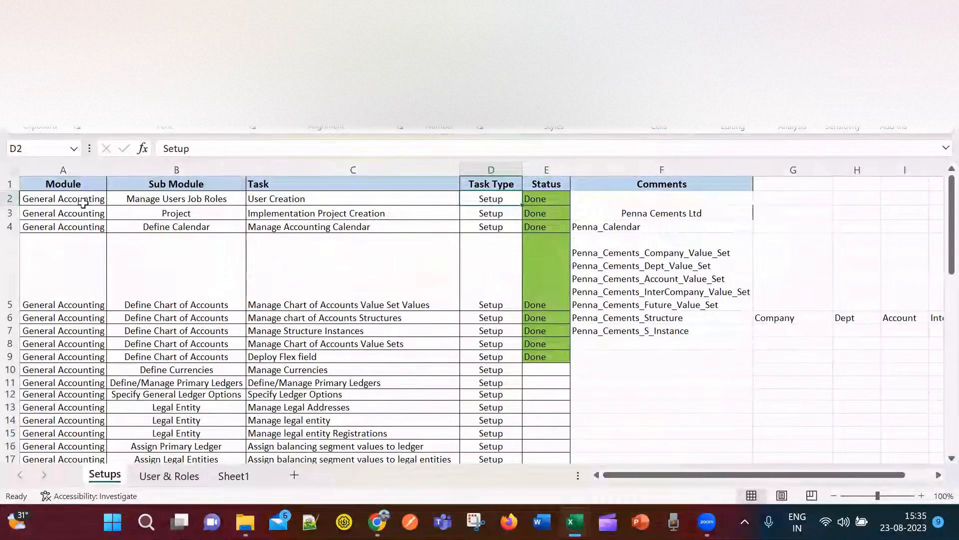
left_click(330, 203)
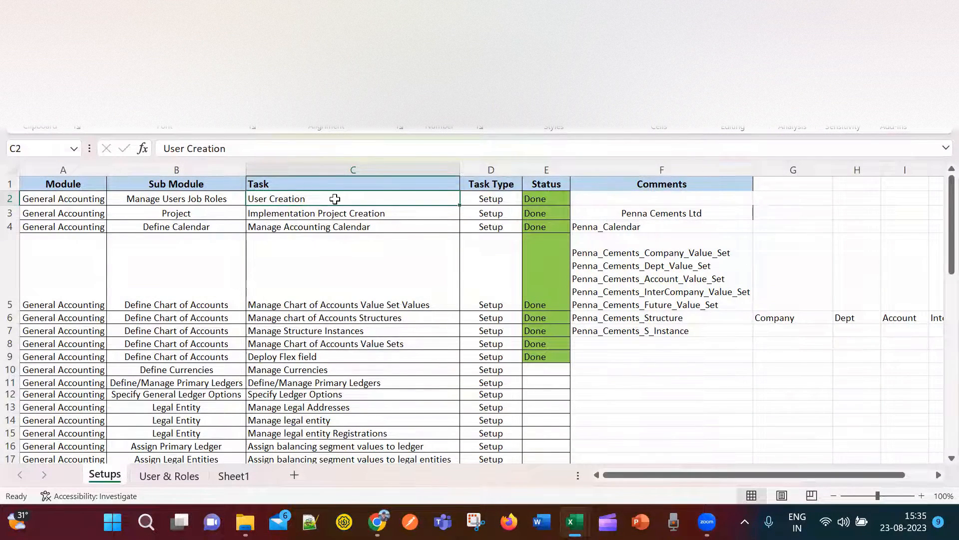
left_click(167, 480)
Read the User Creation steps at the top of the User & Roles notes, then bring up the Oracle sign-in page.
scroll(274, 398, "up", 13)
scroll(277, 397, "up", 20)
scroll(282, 394, "up", 9)
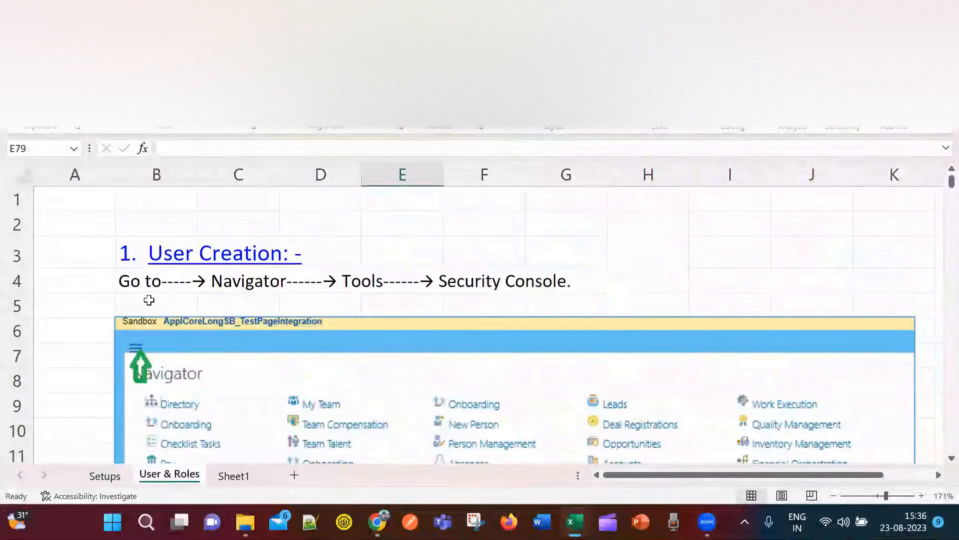
scroll(278, 392, "down", 3)
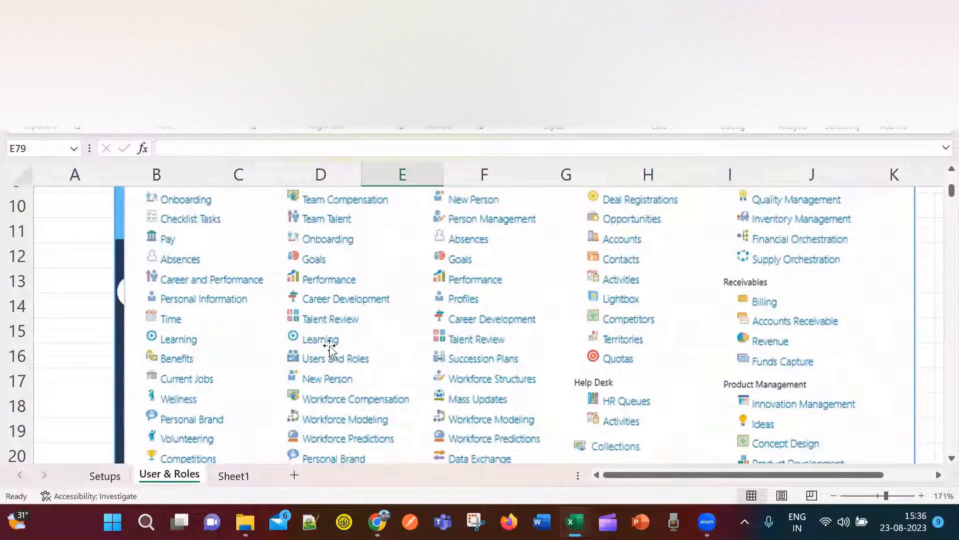
left_click_drag(951, 191, 939, 187)
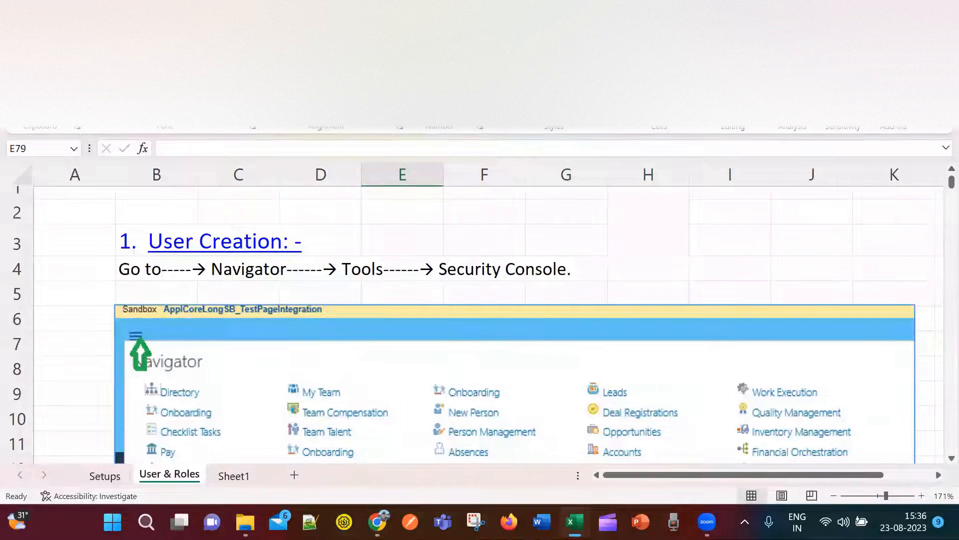
left_click(377, 522)
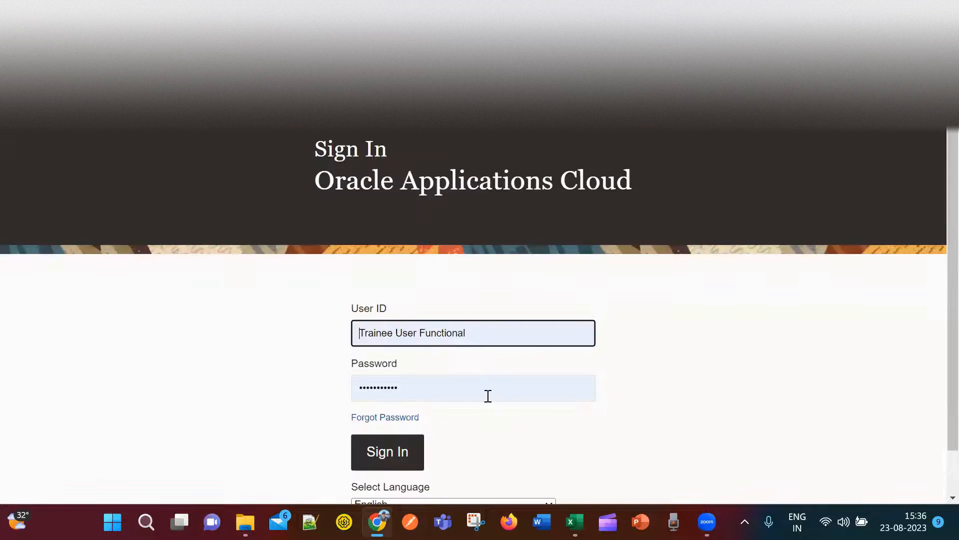
scroll(495, 415, "down", 1)
Sign in to Oracle Applications Cloud with the entered user ID and password.
left_click(406, 407)
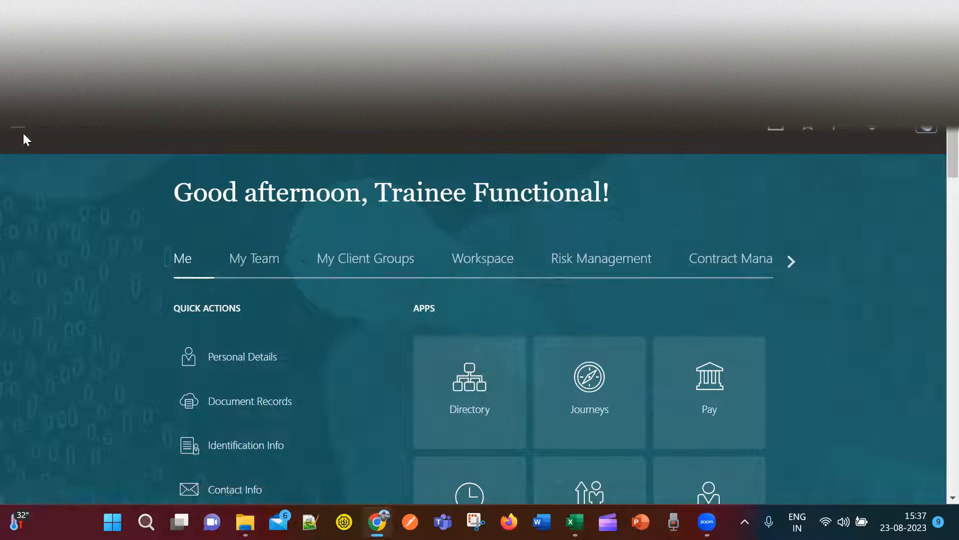
Open the Navigator's full work-area list and expand its Tools group.
left_click(18, 128)
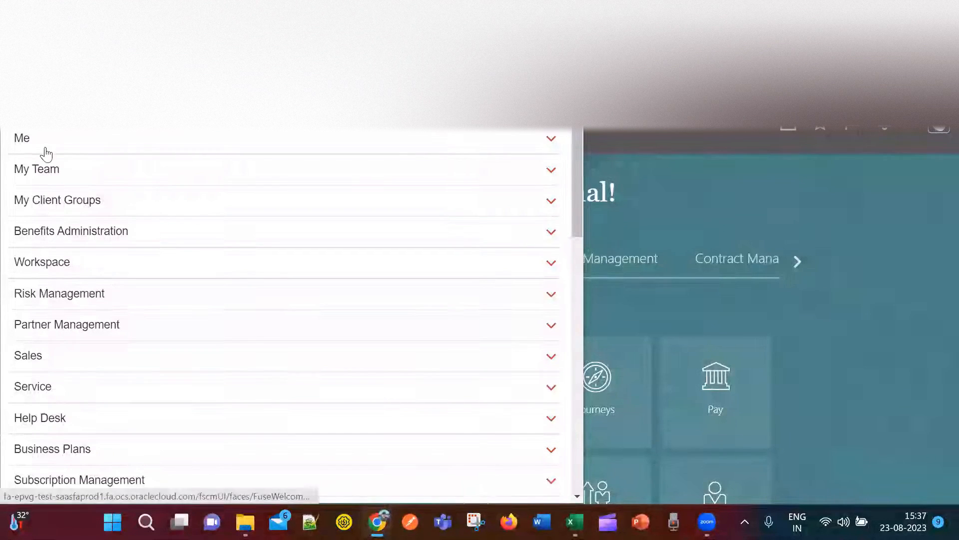
left_click(654, 136)
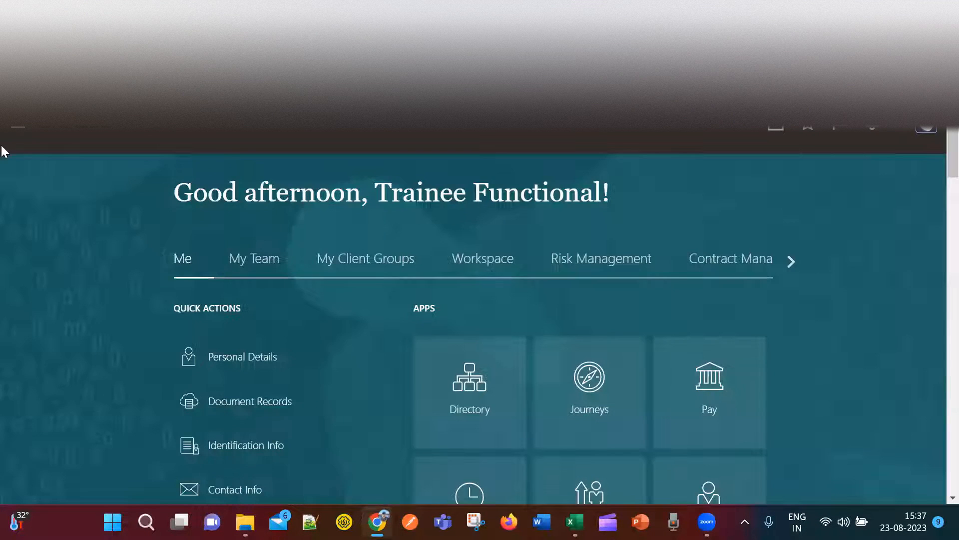
left_click(19, 128)
scroll(232, 413, "down", 1)
scroll(232, 413, "down", 10)
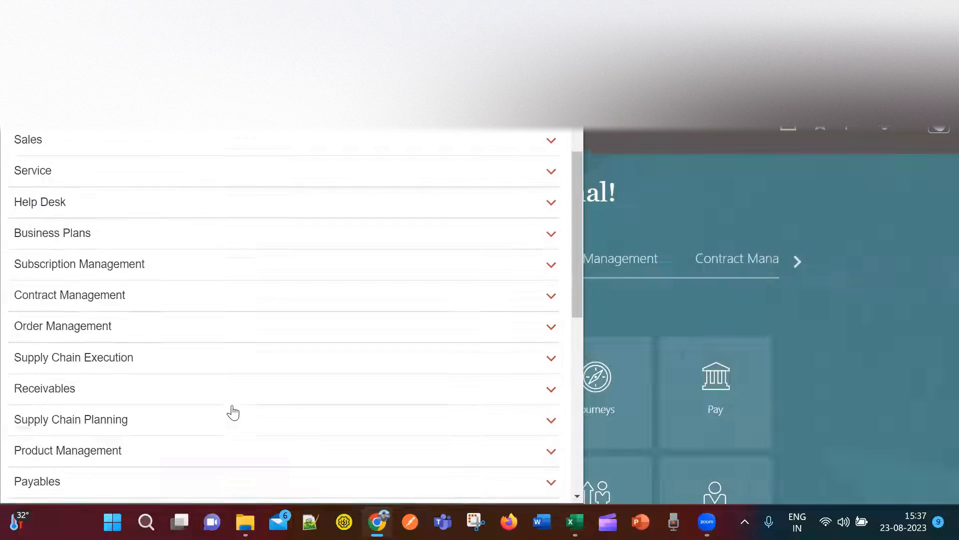
scroll(174, 391, "down", 2)
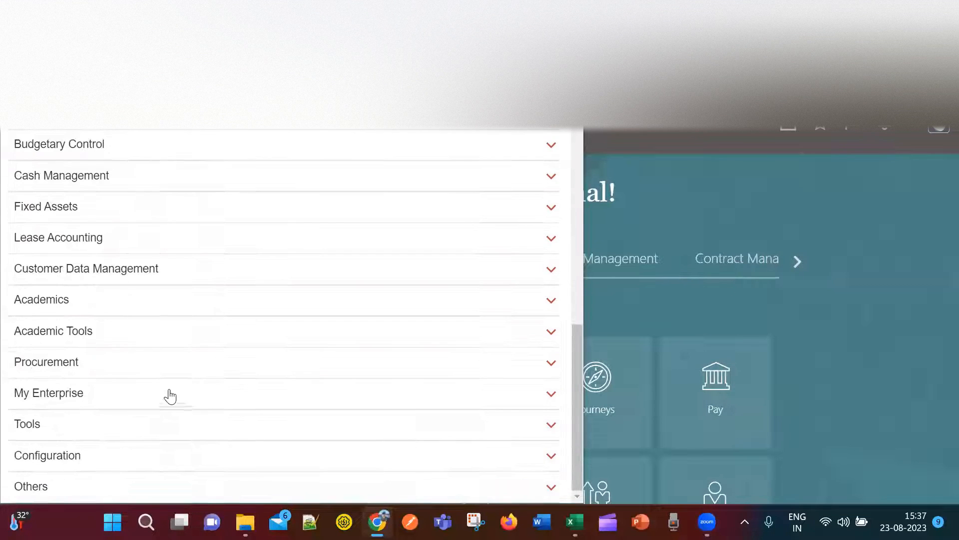
left_click(552, 426)
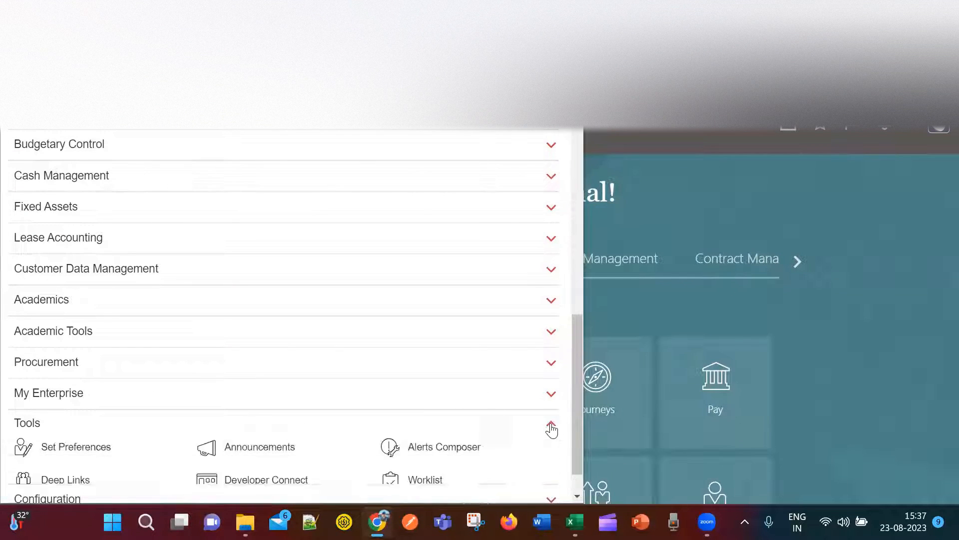
scroll(525, 435, "down", 3)
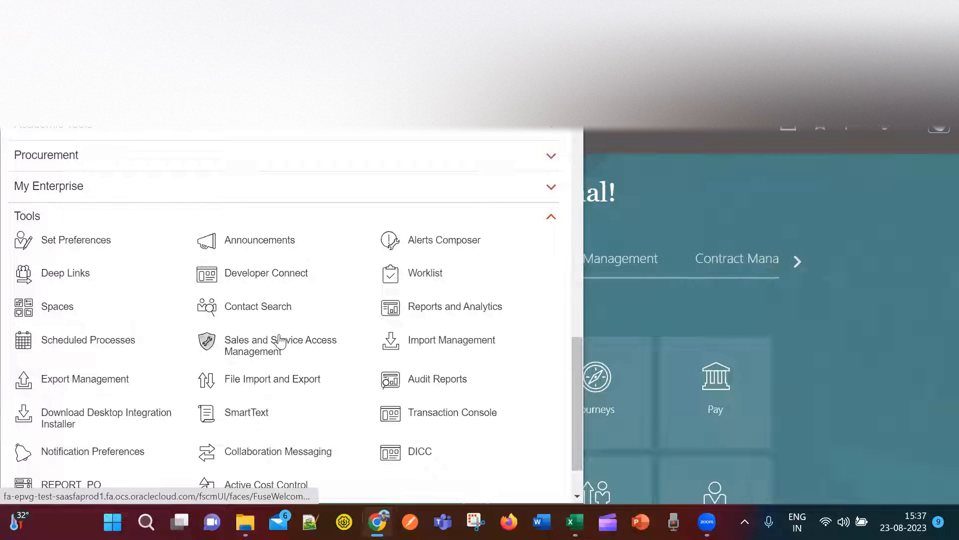
Compare the Navigator's work-area list against the Excel guide's Security Console notes.
key("alt+Tab")
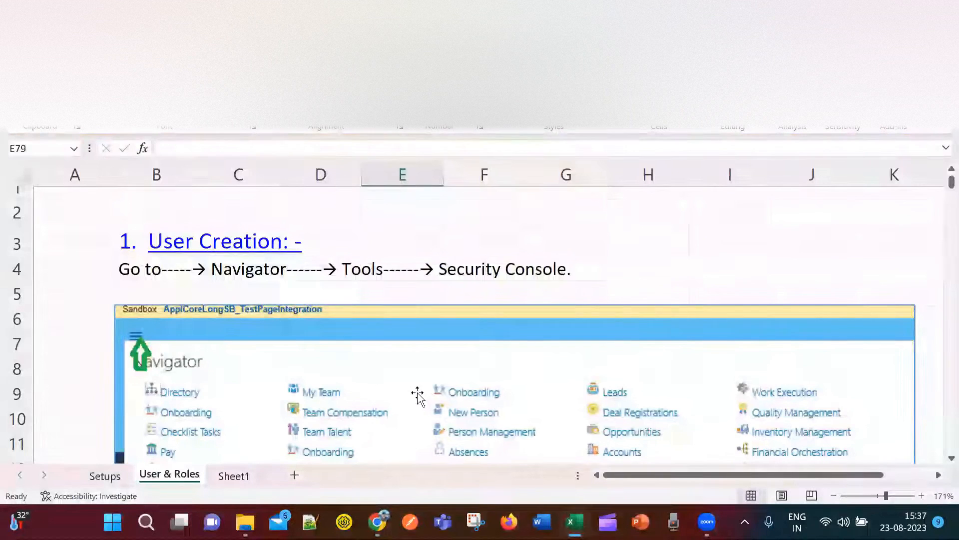
scroll(418, 397, "down", 2)
scroll(235, 310, "up", 2)
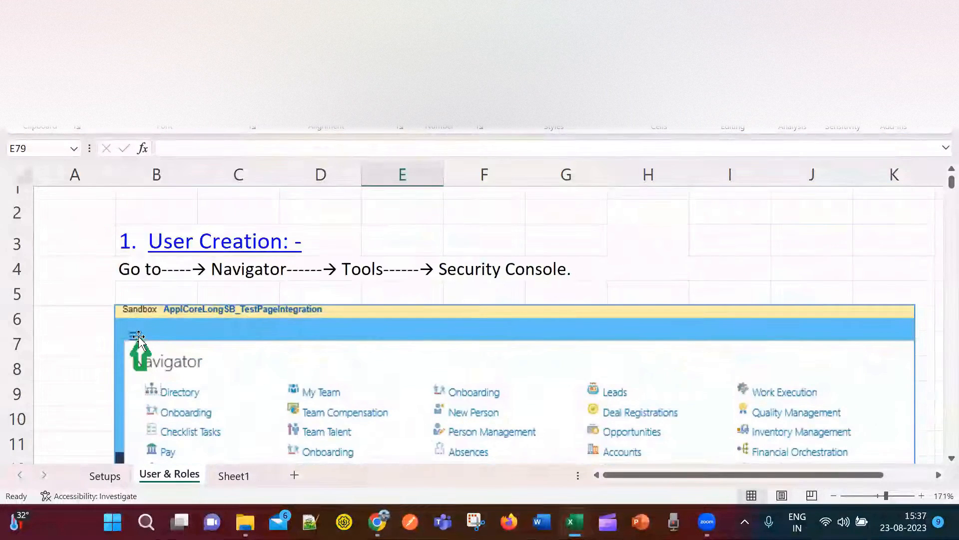
scroll(291, 389, "down", 2)
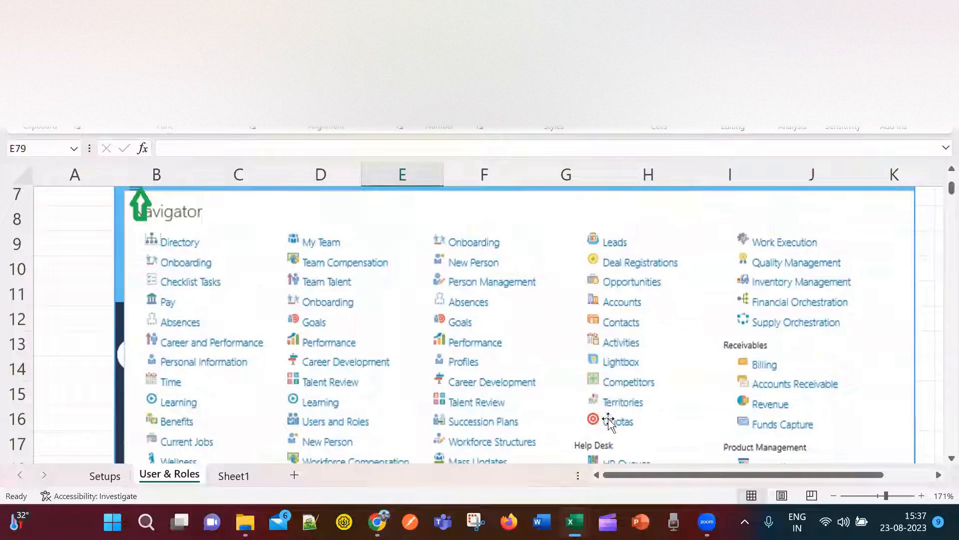
key("alt+Tab")
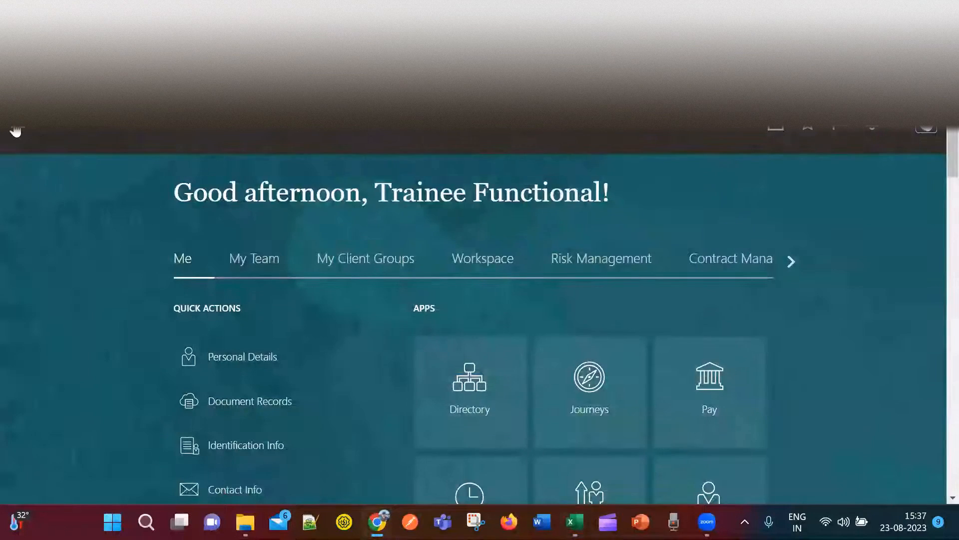
left_click(18, 129)
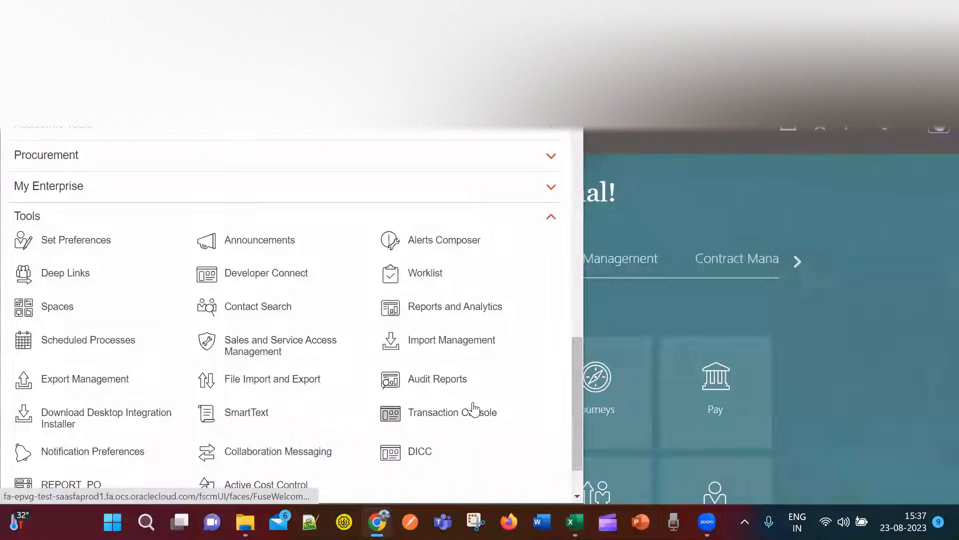
key("alt+Tab")
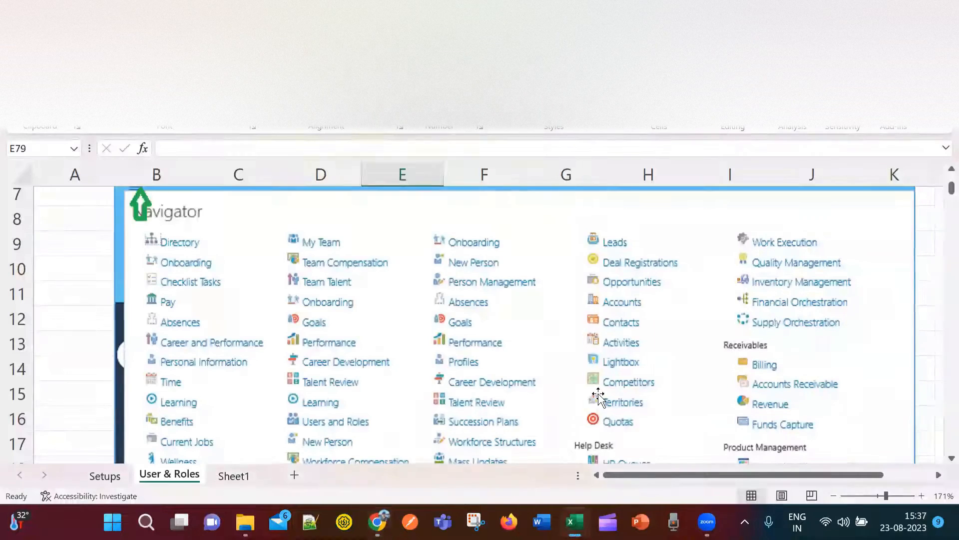
scroll(596, 387, "down", 3)
scroll(596, 387, "up", 1)
scroll(597, 387, "down", 7)
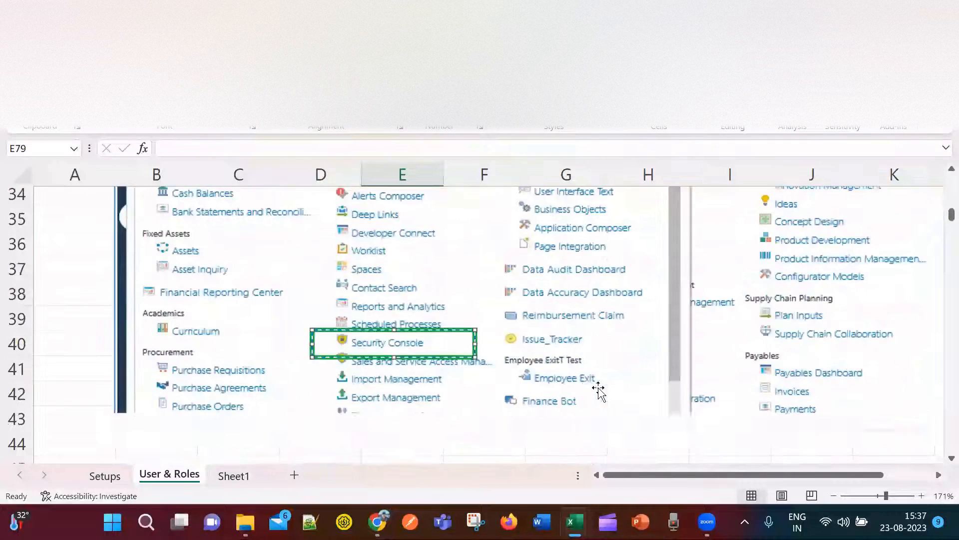
scroll(393, 345, "up", 2)
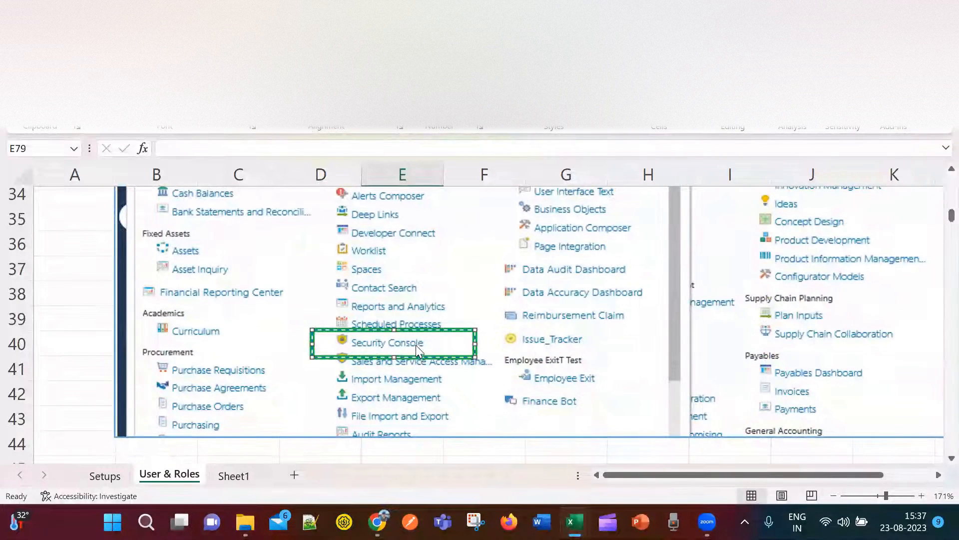
key("alt+Tab")
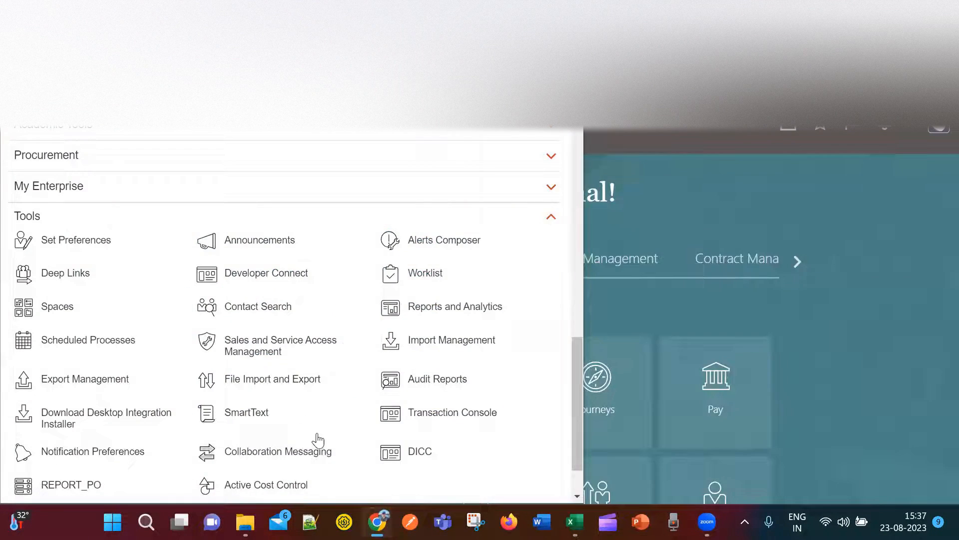
scroll(319, 443, "down", 1)
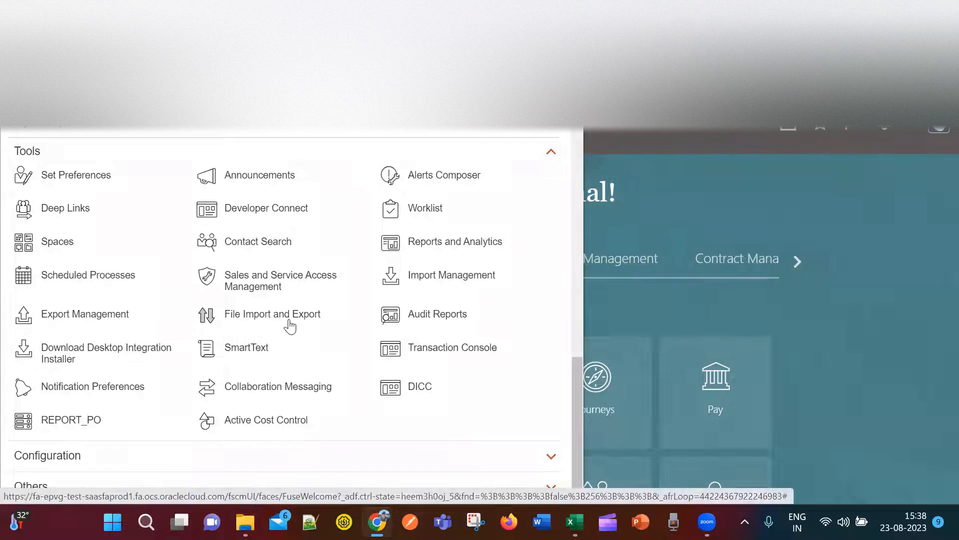
key("alt+Tab")
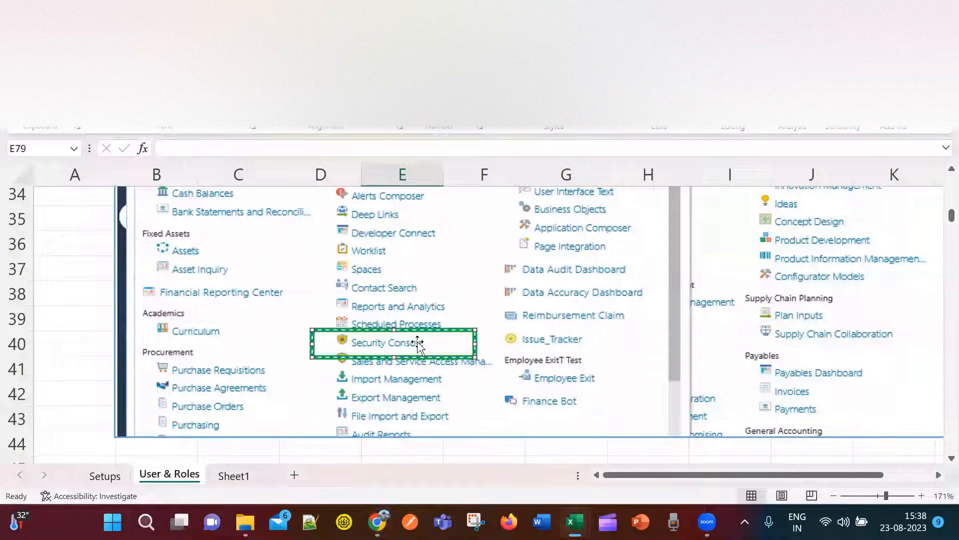
scroll(422, 345, "down", 4)
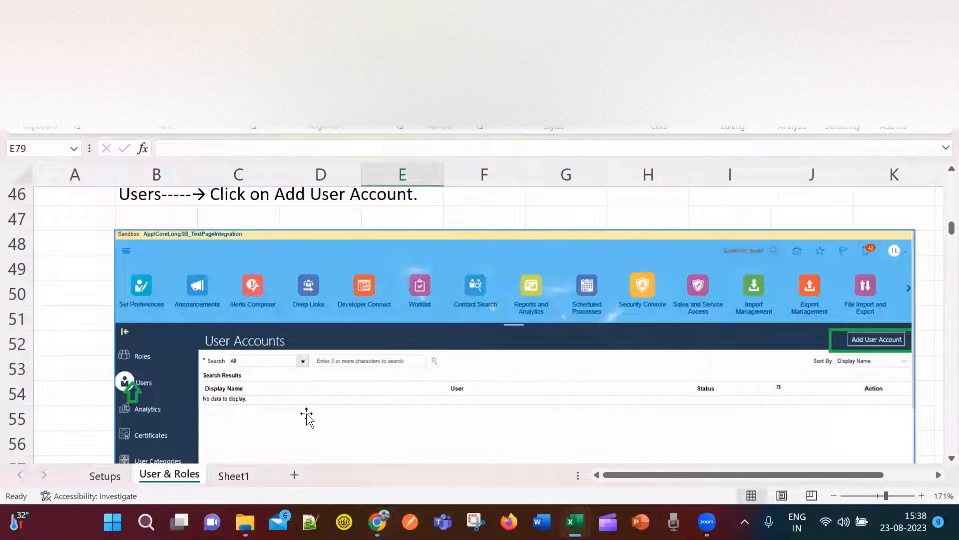
Select roles in C76:C78: Application Implementation Consultant, IT Security Manager and Employee.
scroll(307, 417, "down", 1)
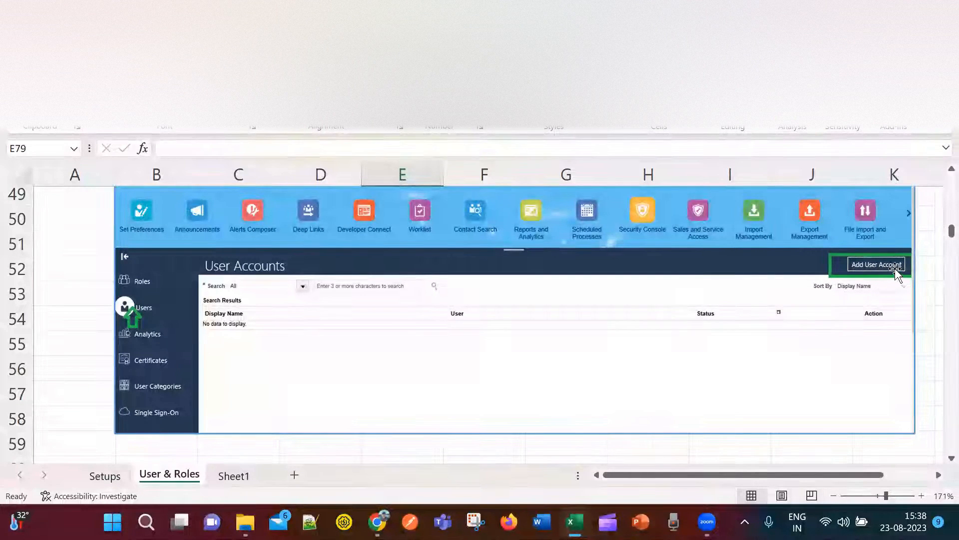
scroll(875, 395, "down", 3)
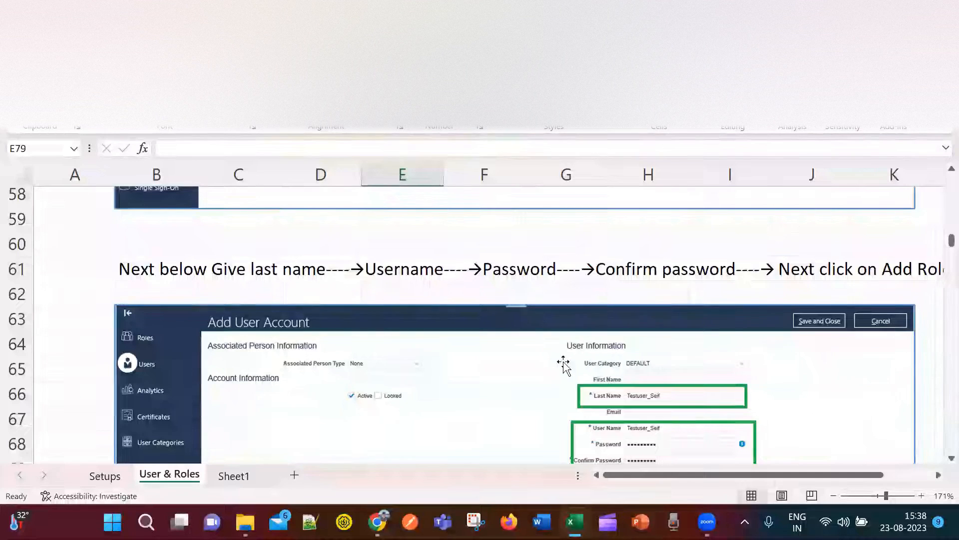
scroll(563, 365, "down", 1)
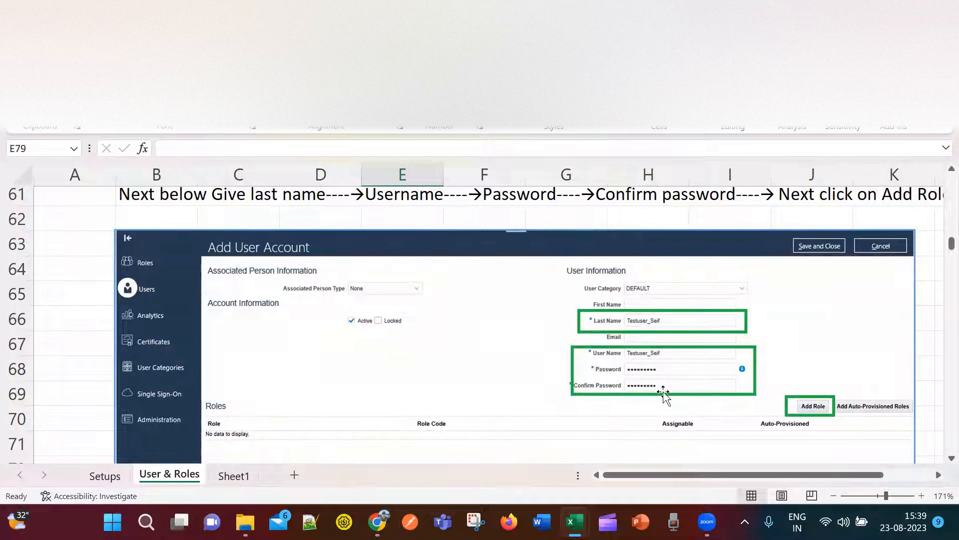
scroll(690, 406, "down", 1)
scroll(691, 408, "up", 2)
scroll(691, 408, "up", 1)
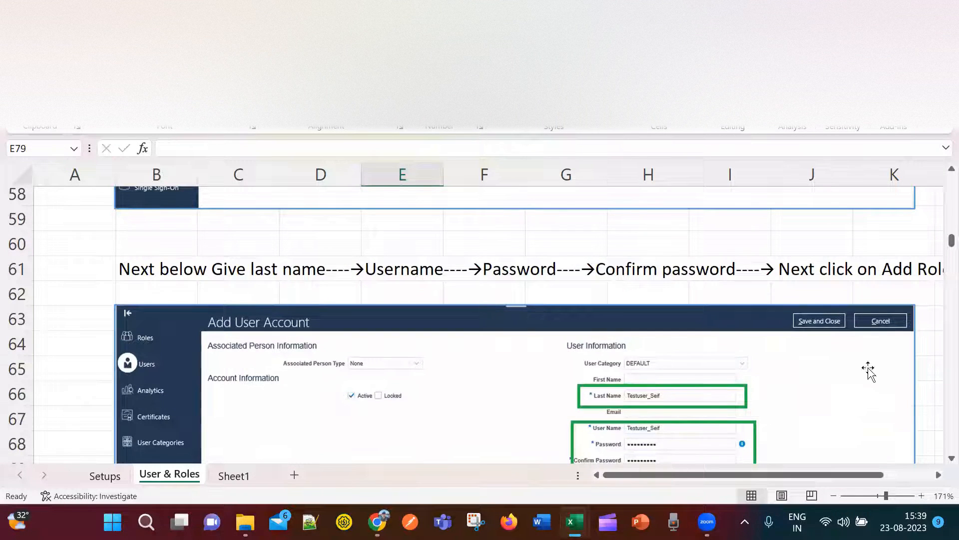
left_click_drag(951, 240, 952, 244)
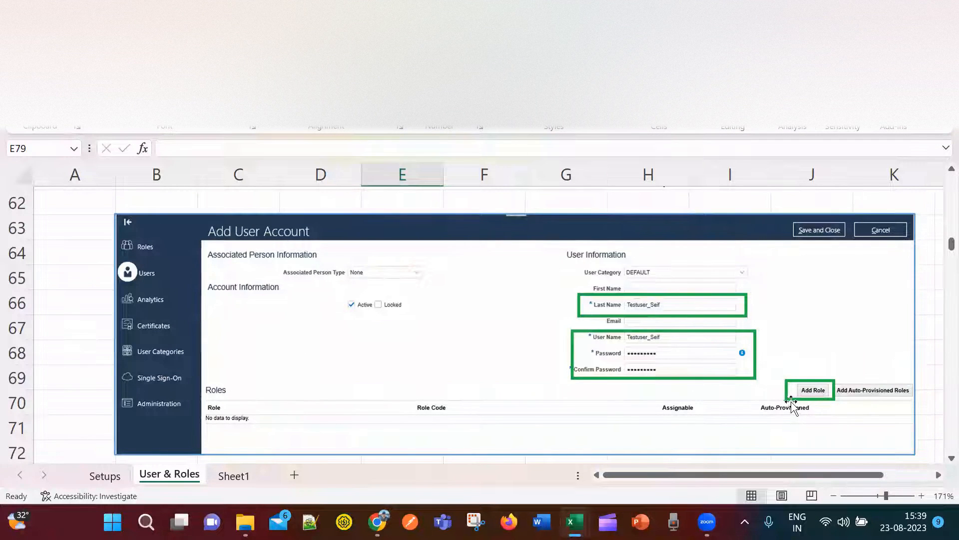
scroll(795, 399, "down", 1)
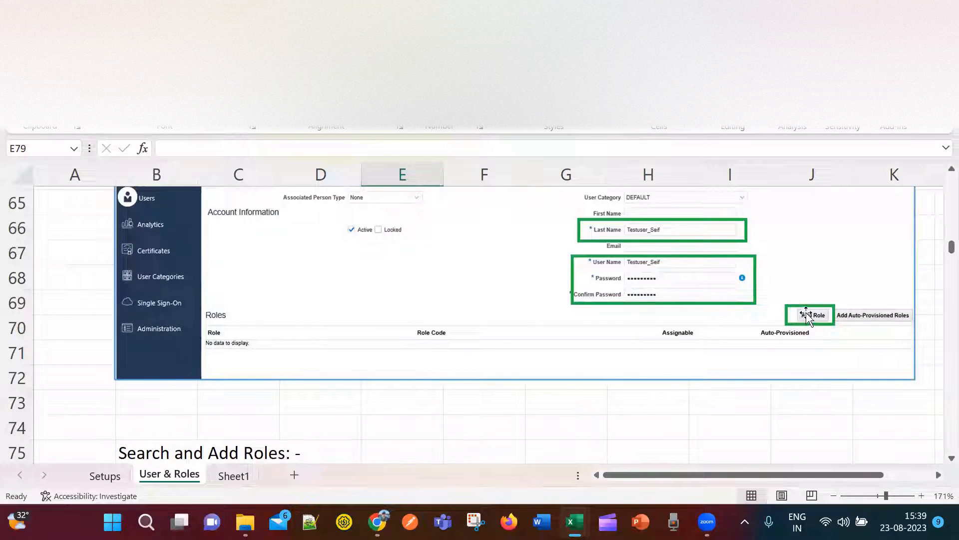
scroll(813, 361, "up", 2)
scroll(814, 360, "down", 2)
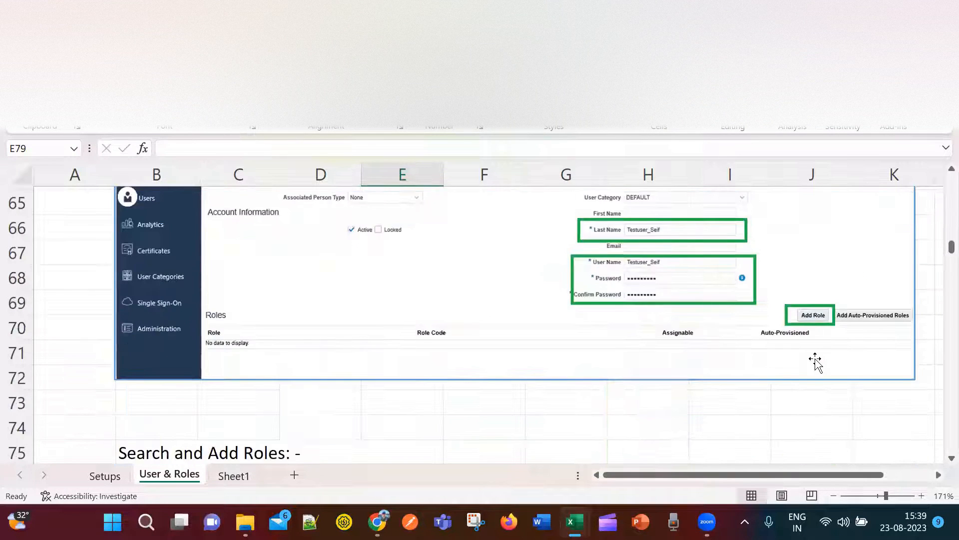
scroll(814, 360, "up", 1)
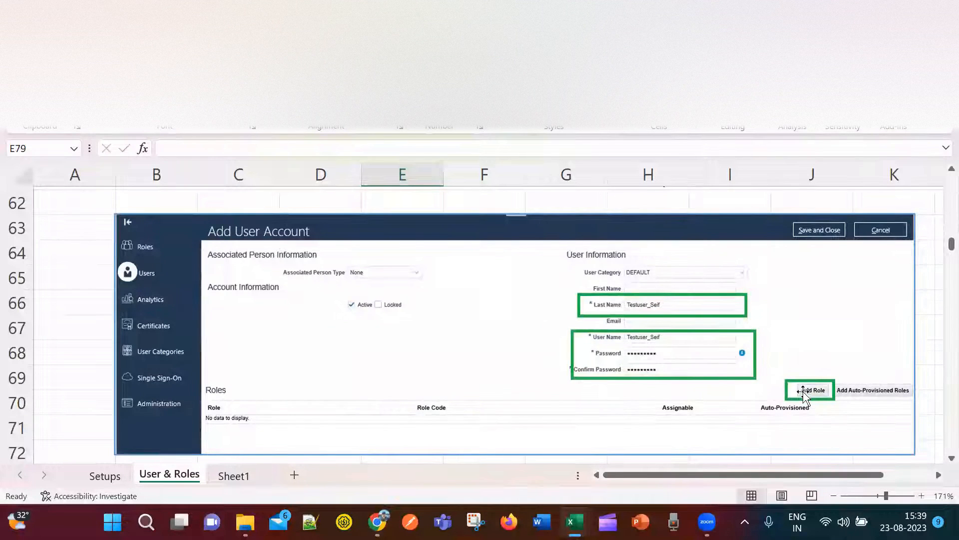
scroll(804, 395, "down", 3)
left_click_drag(211, 325, 214, 377)
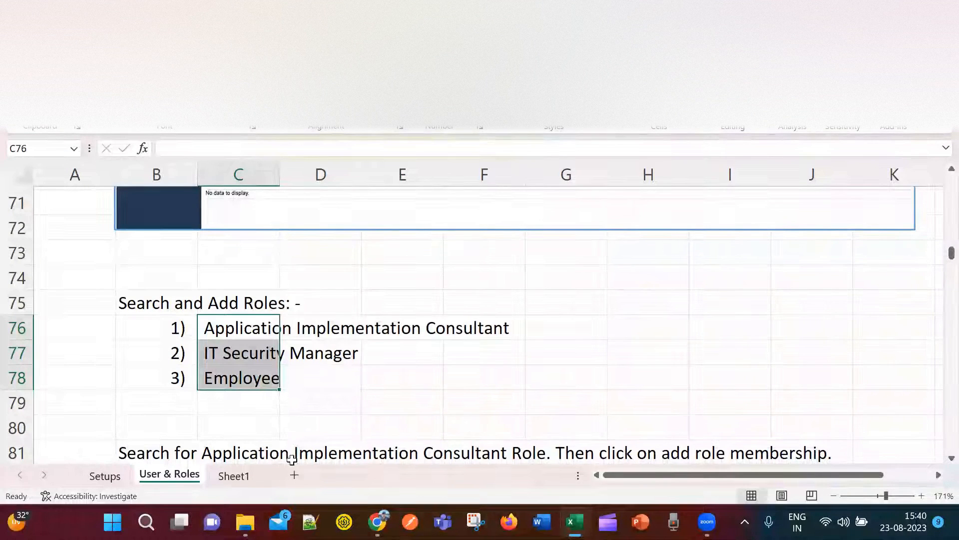
scroll(288, 394, "down", 4)
scroll(614, 294, "up", 3)
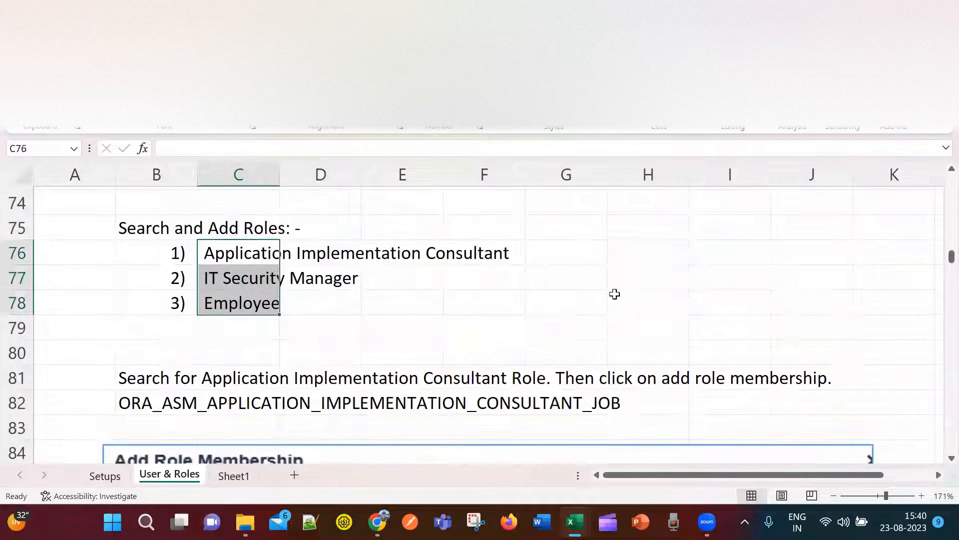
scroll(614, 294, "up", 3)
scroll(710, 379, "down", 4)
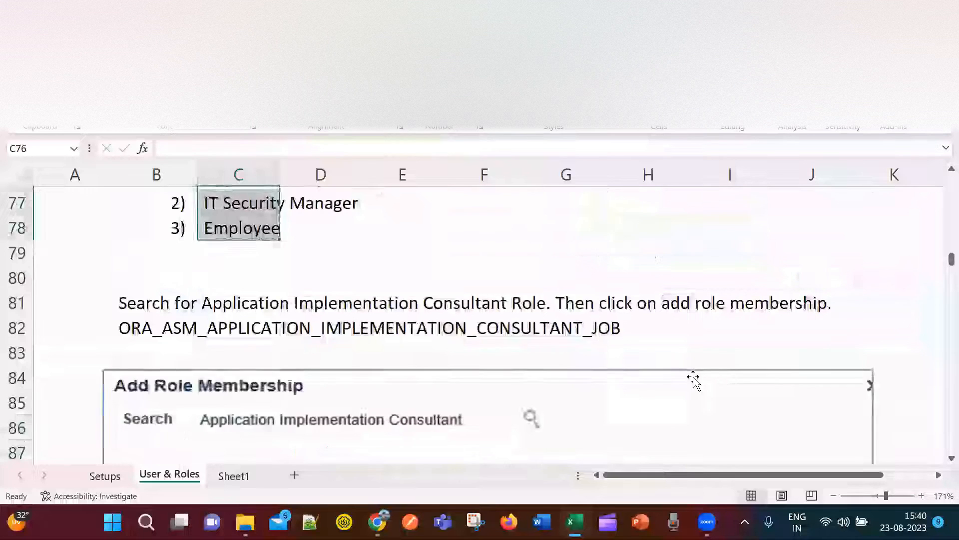
scroll(694, 378, "down", 3)
scroll(518, 336, "up", 2)
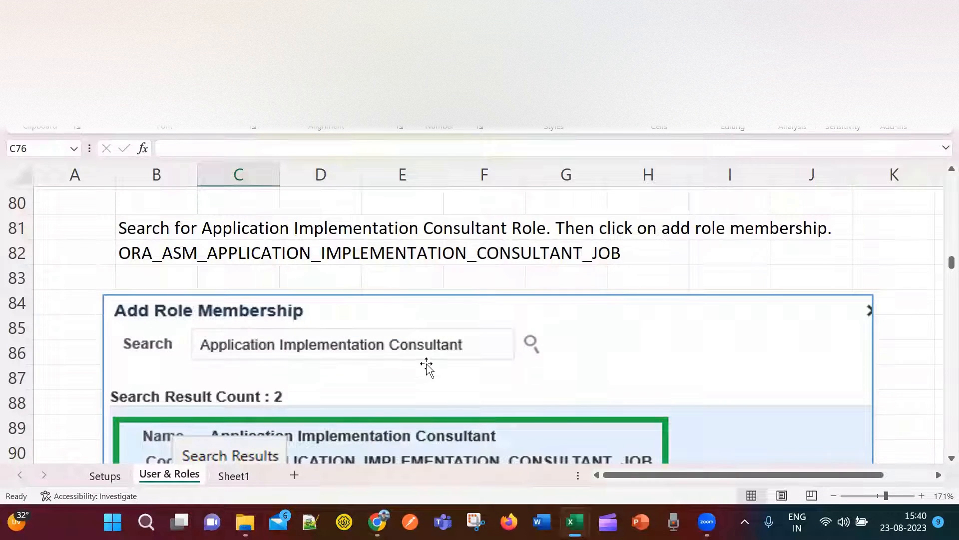
scroll(419, 365, "down", 2)
scroll(370, 354, "up", 1)
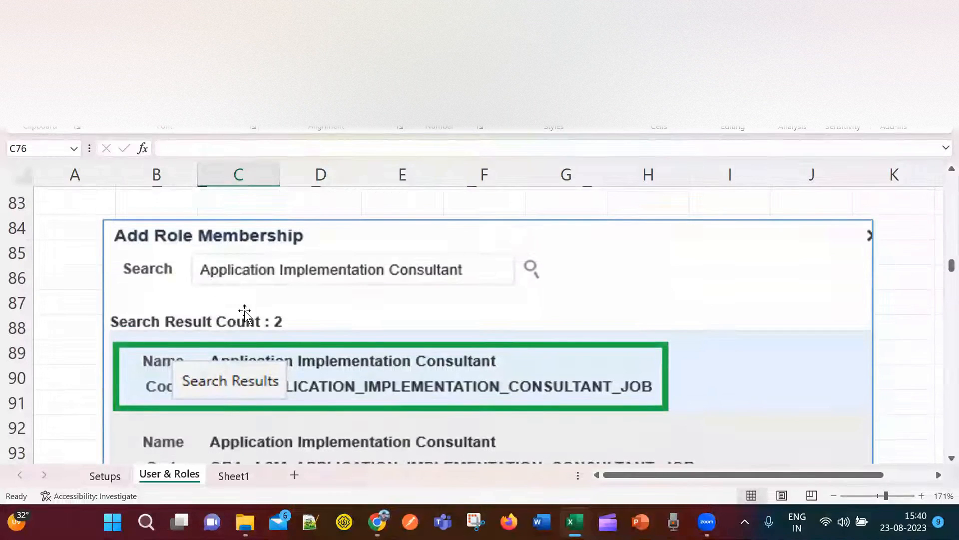
scroll(245, 312, "up", 2)
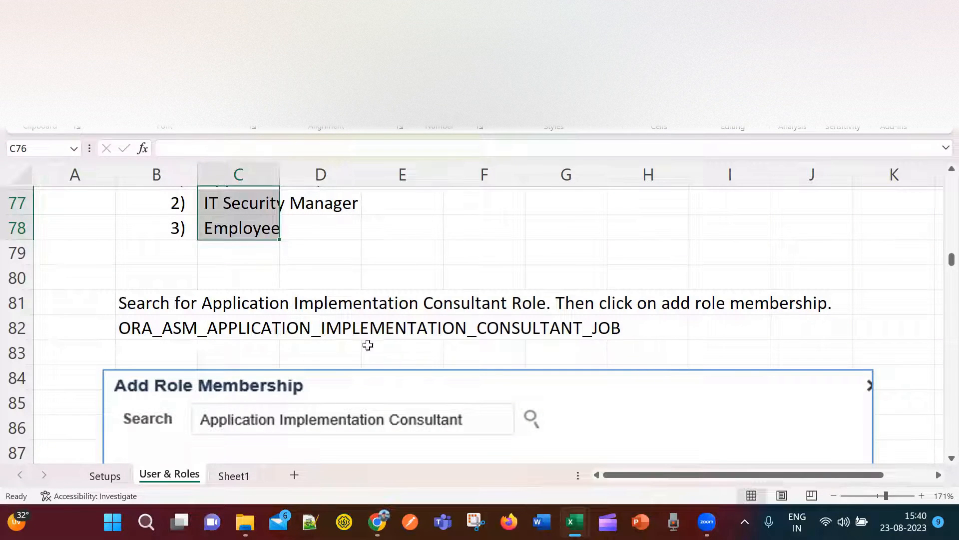
scroll(627, 371, "down", 4)
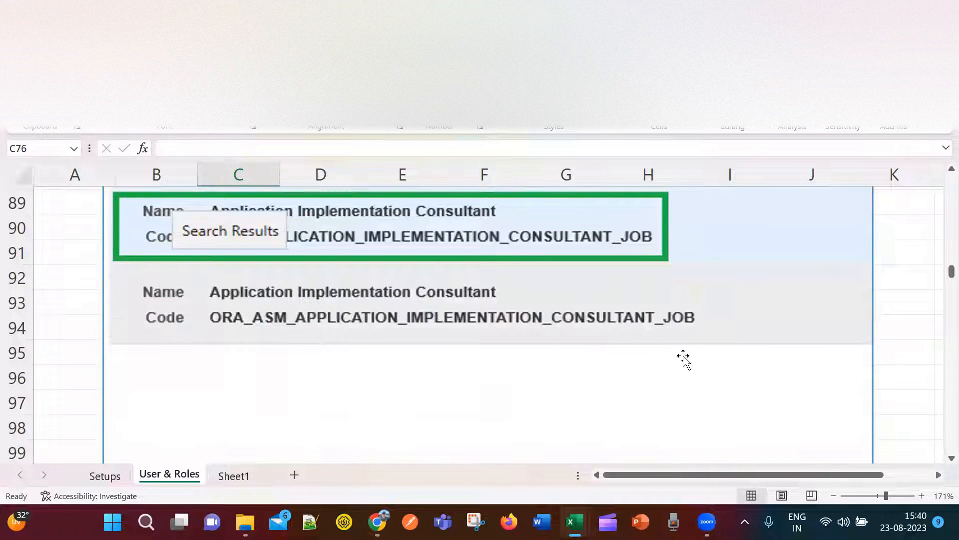
scroll(683, 360, "up", 1)
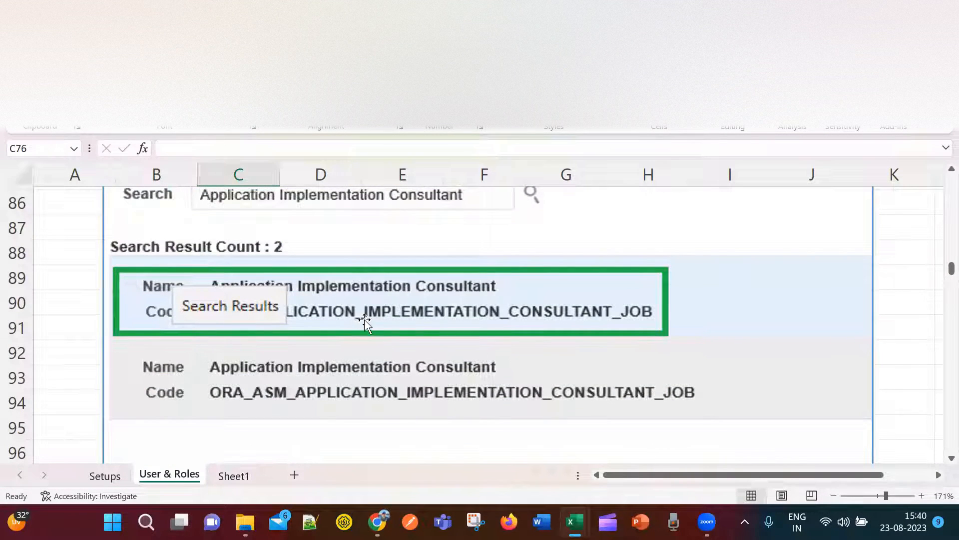
scroll(370, 324, "up", 1)
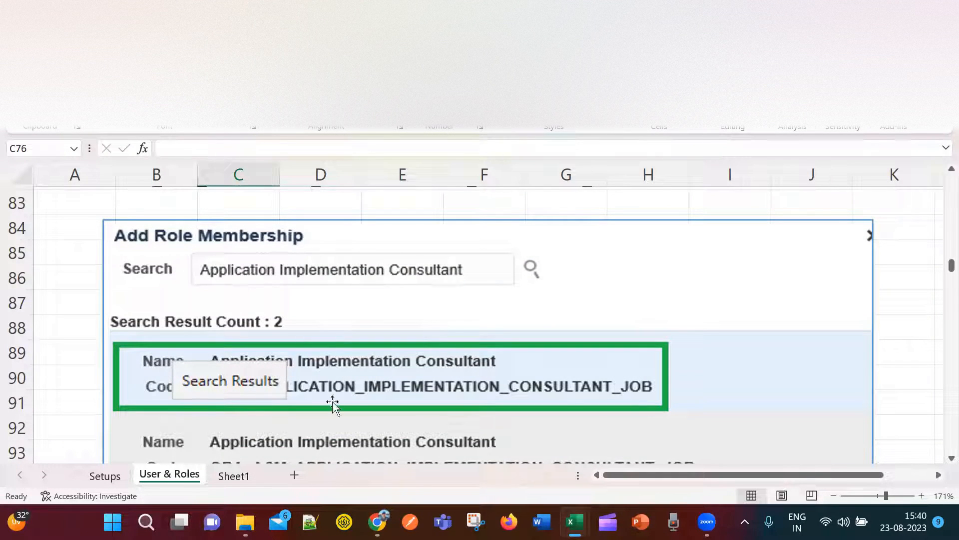
scroll(467, 400, "down", 2)
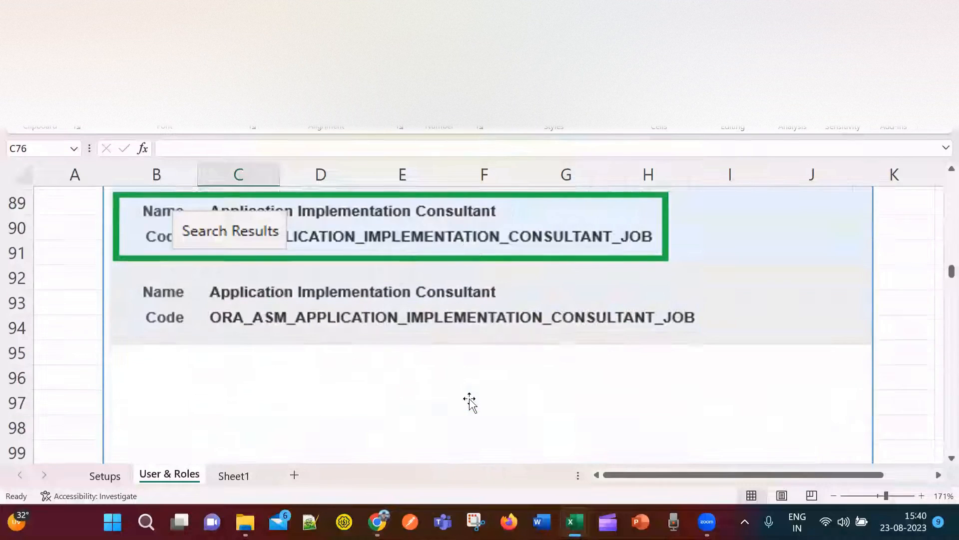
scroll(470, 402, "down", 5)
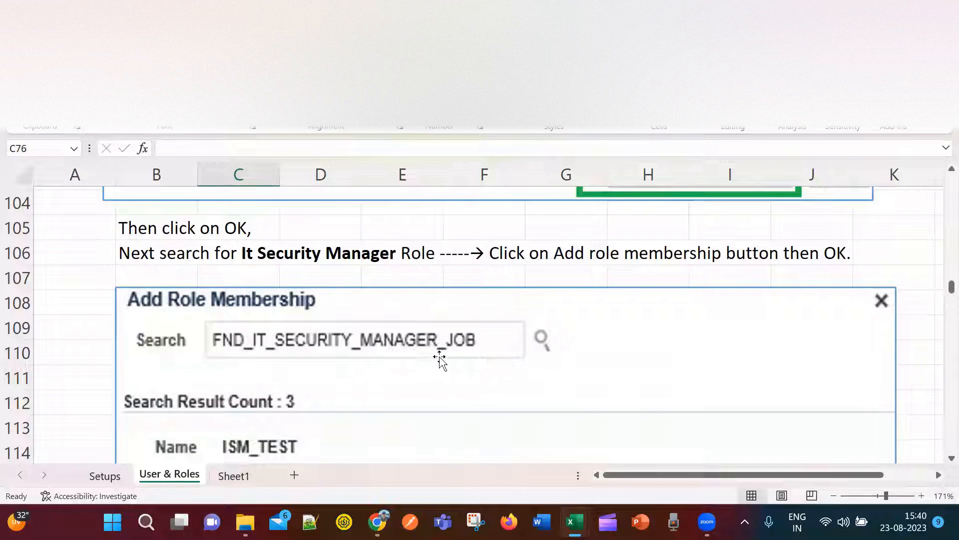
scroll(473, 396, "down", 2)
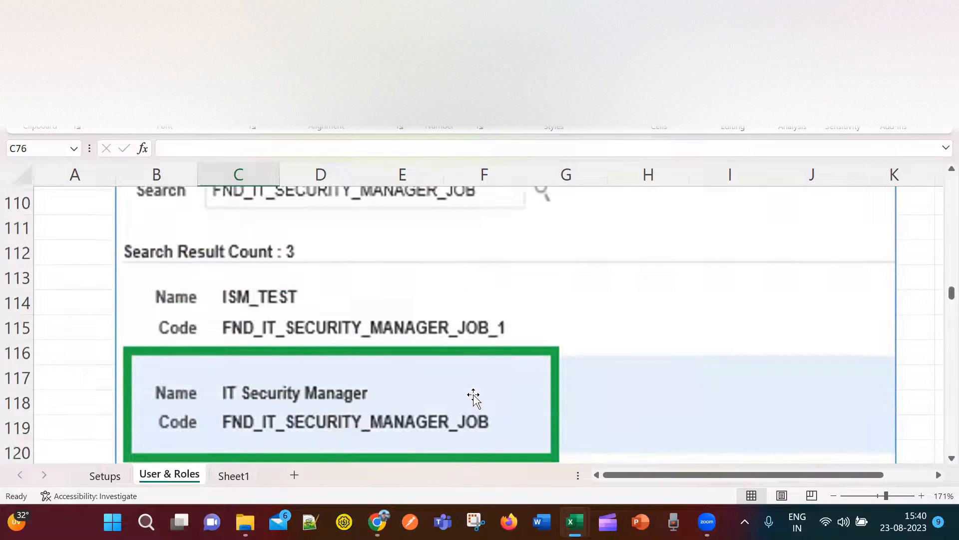
scroll(473, 396, "down", 2)
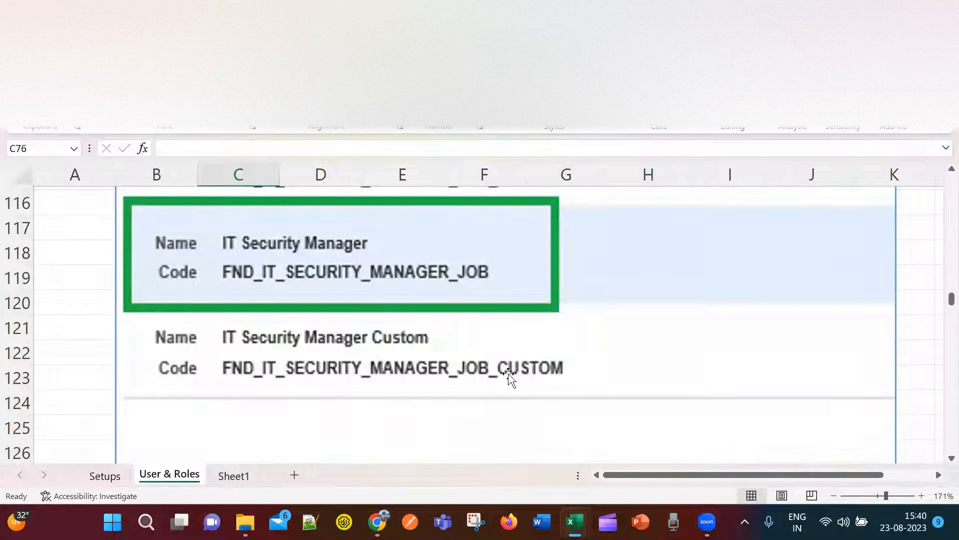
scroll(541, 388, "up", 1)
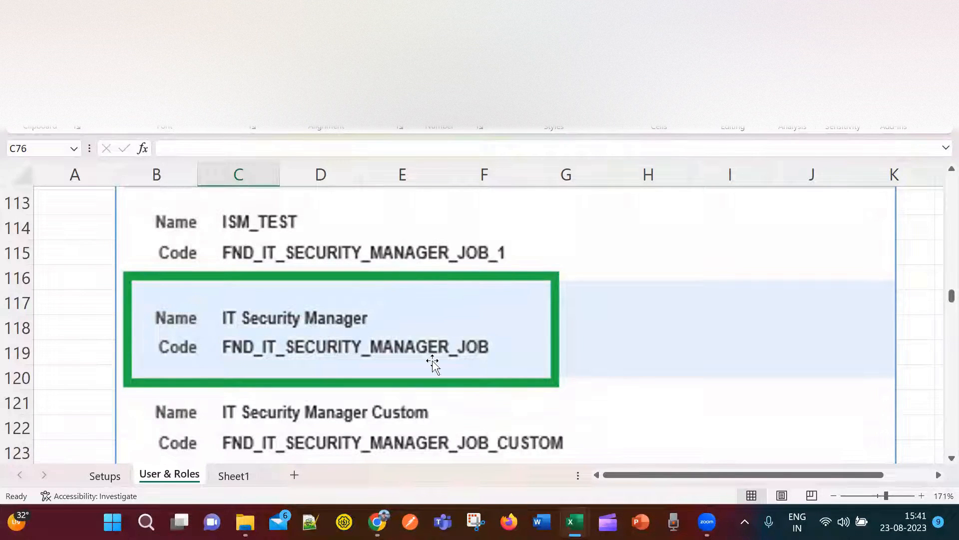
scroll(434, 364, "up", 1)
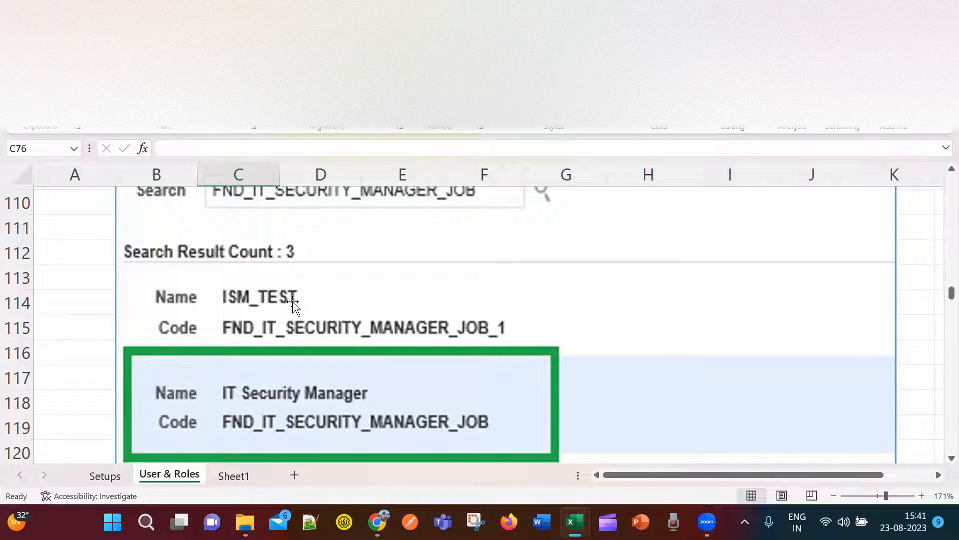
scroll(310, 314, "down", 2)
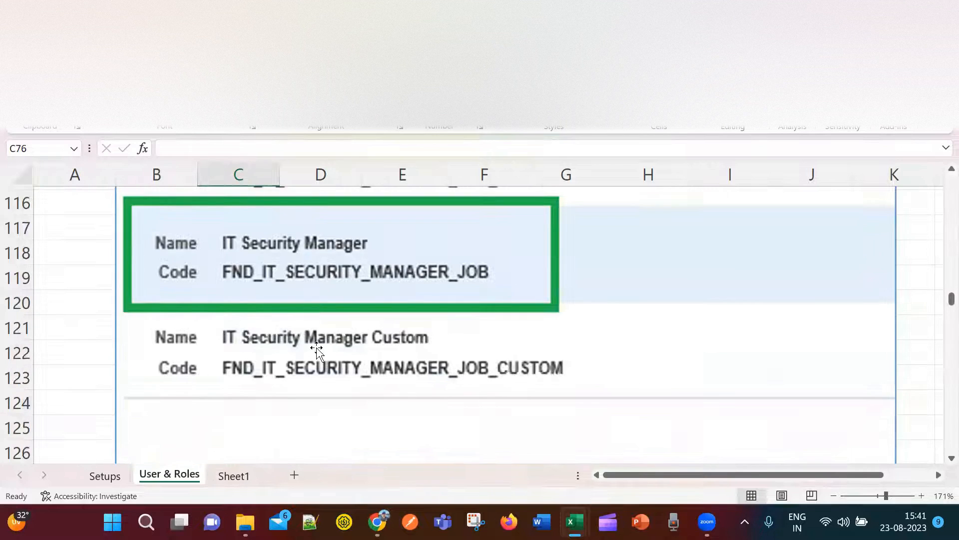
scroll(325, 365, "up", 1)
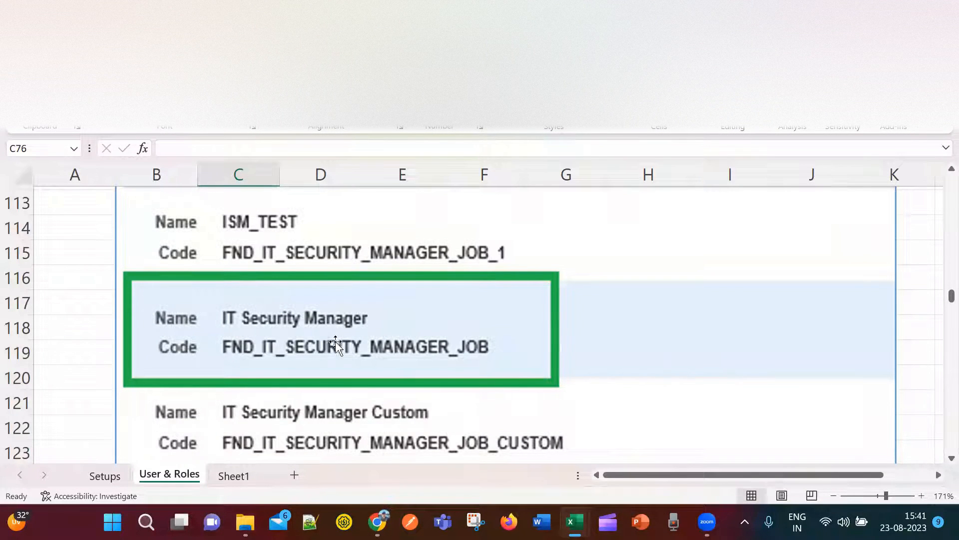
scroll(348, 355, "down", 5)
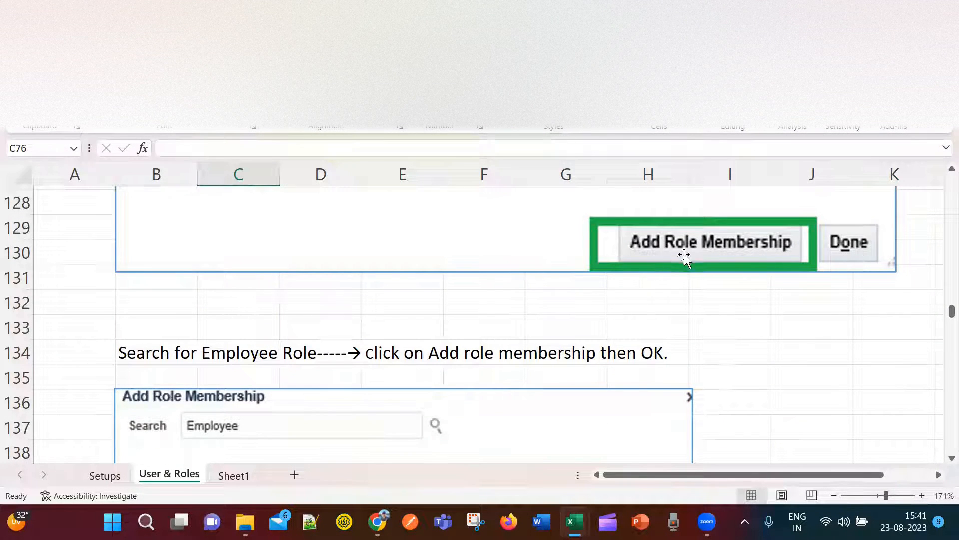
scroll(517, 400, "down", 3)
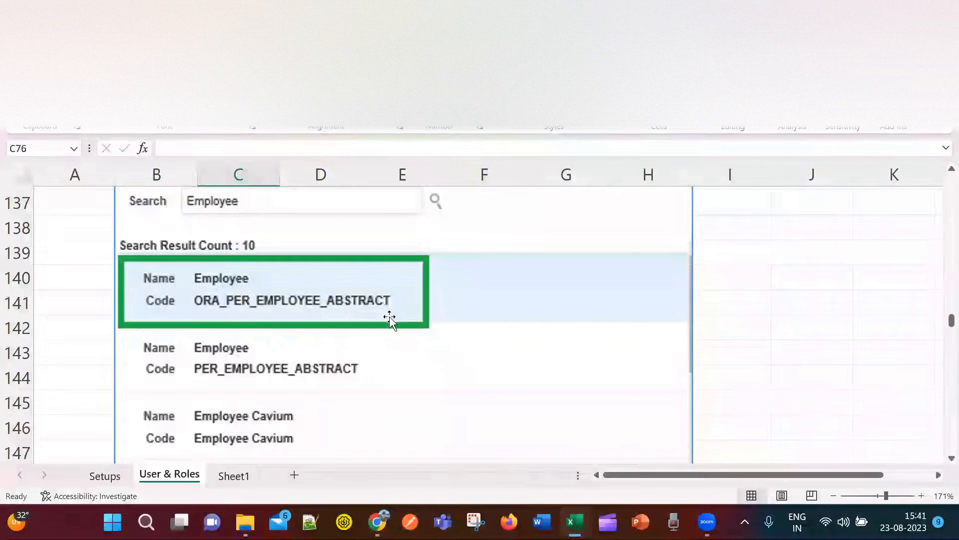
scroll(380, 379, "down", 1)
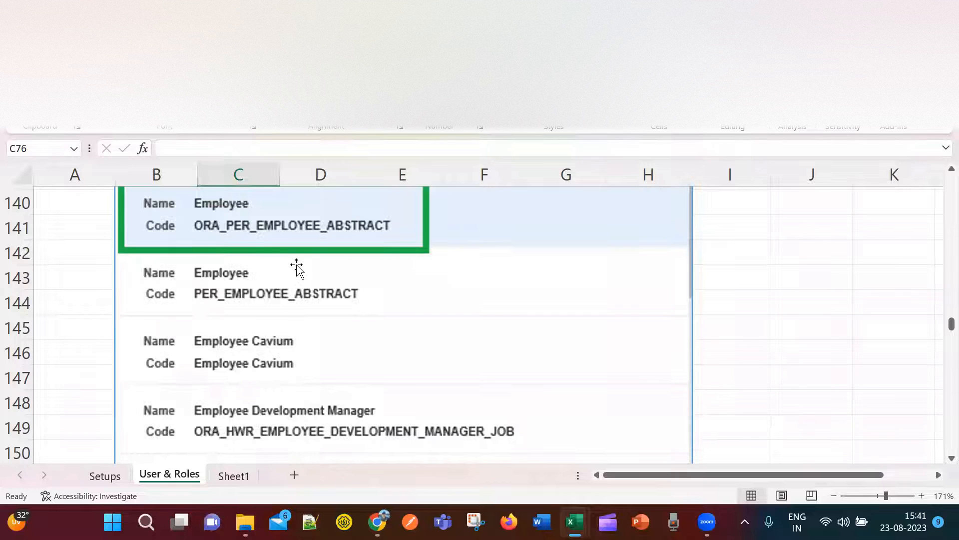
scroll(313, 343, "up", 1)
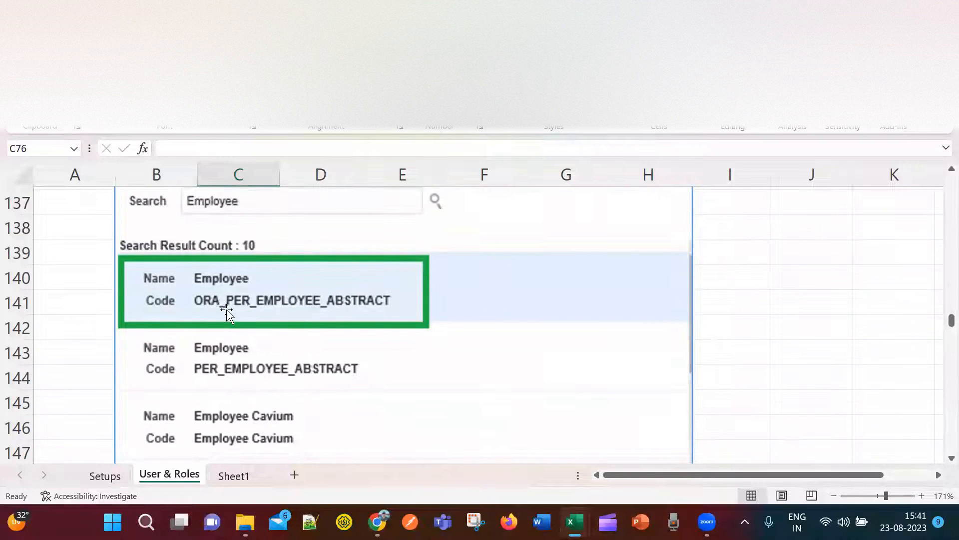
scroll(408, 345, "down", 1)
scroll(449, 358, "down", 2)
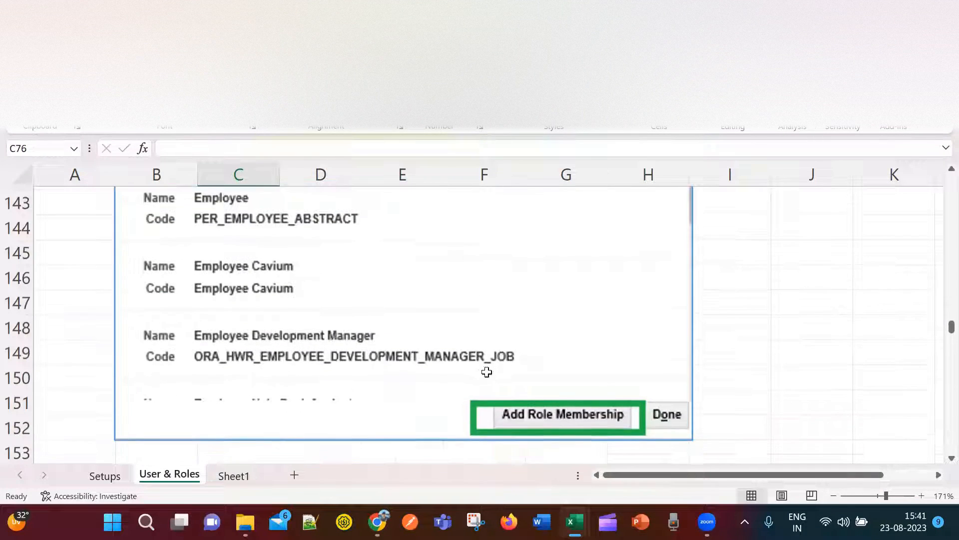
Review the new user's roles in the Add User Account screenshot, then return to Oracle's Navigator Tools list.
scroll(600, 353, "down", 4)
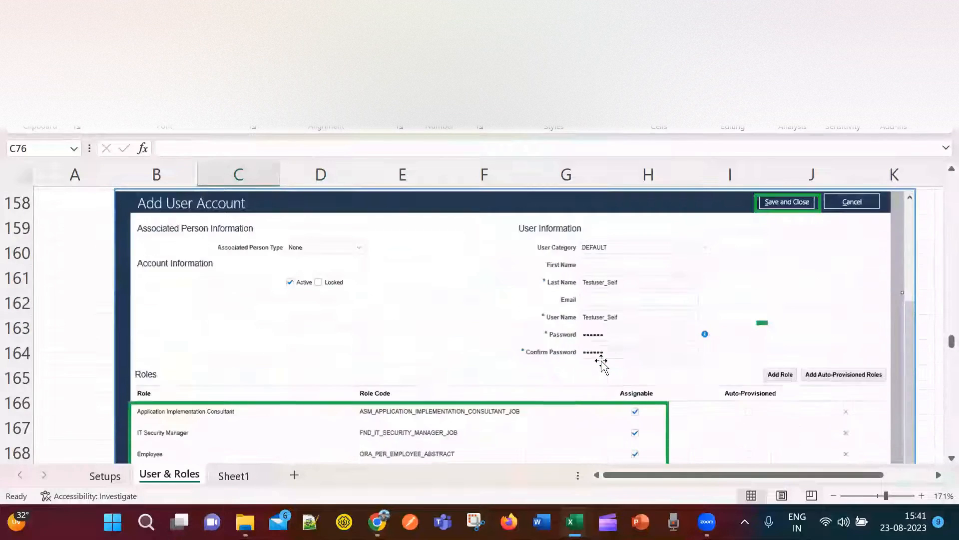
scroll(600, 356, "up", 2)
scroll(601, 359, "up", 2)
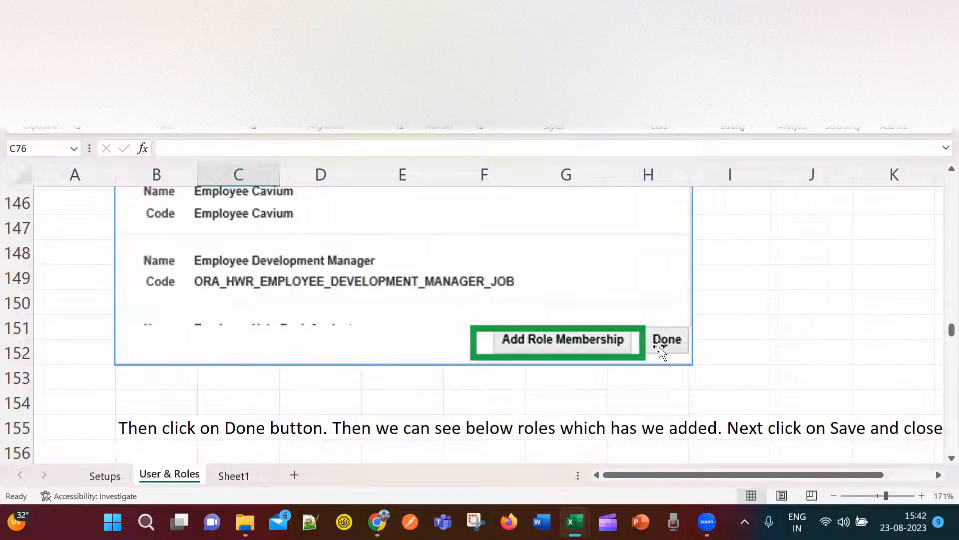
scroll(658, 351, "down", 6)
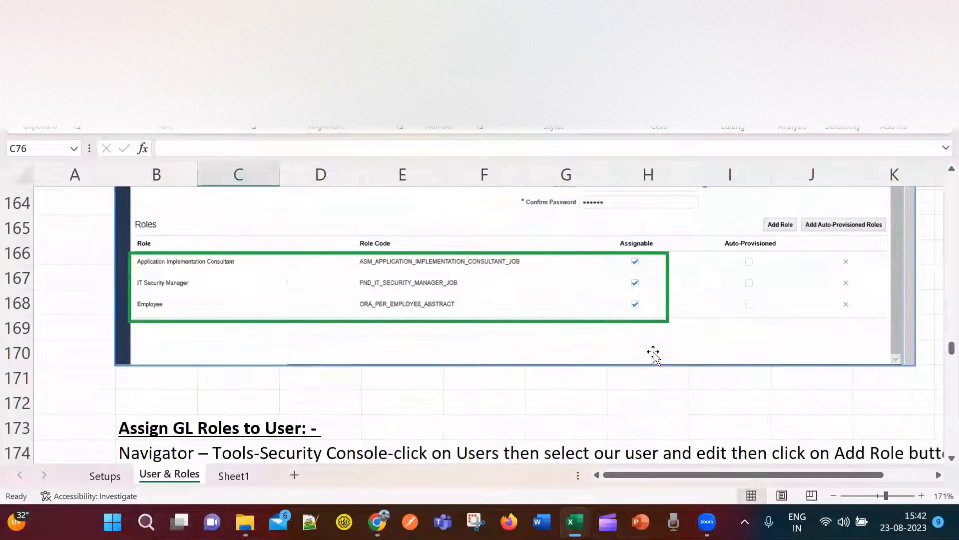
scroll(491, 400, "up", 3)
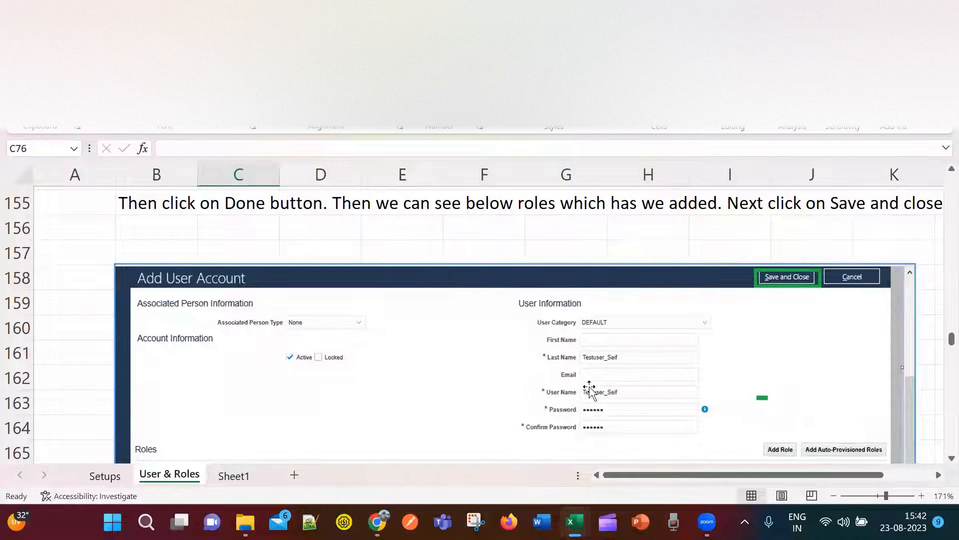
scroll(475, 380, "down", 2)
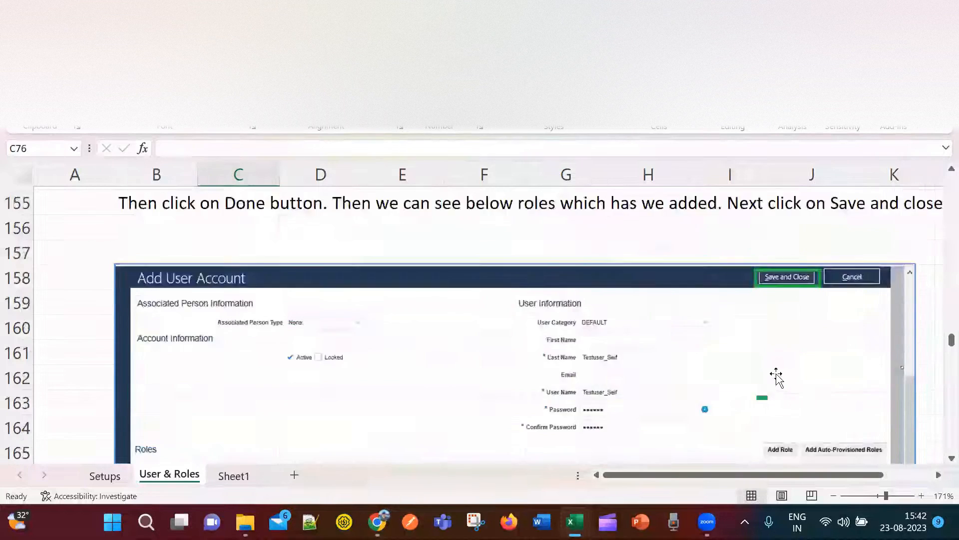
scroll(779, 375, "up", 3)
scroll(788, 367, "down", 7)
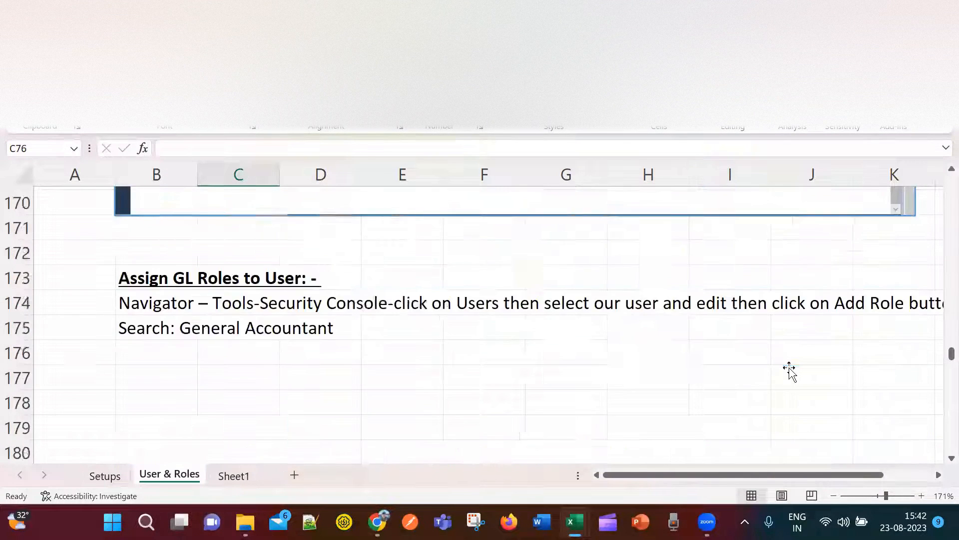
scroll(792, 375, "up", 3)
scroll(793, 380, "up", 2)
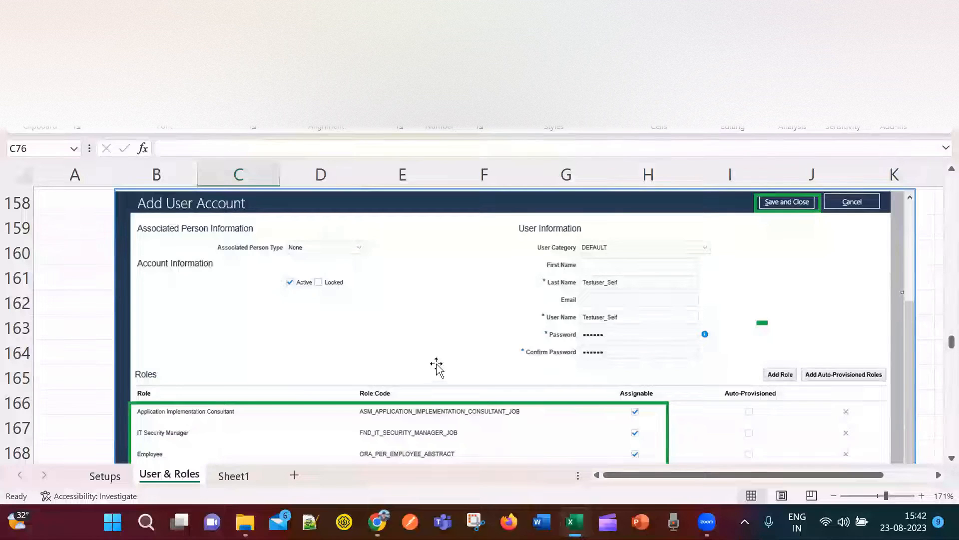
scroll(436, 369, "down", 2)
scroll(500, 362, "up", 2)
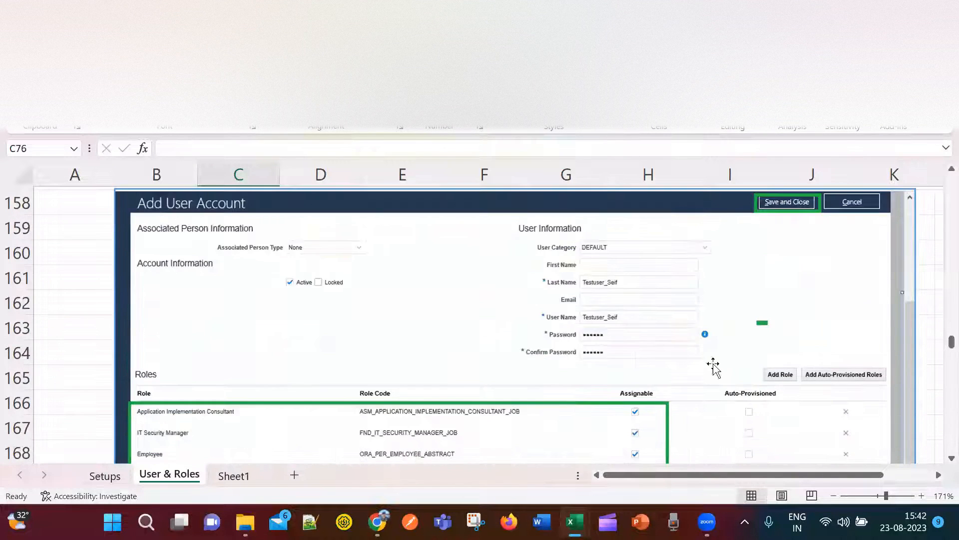
scroll(799, 360, "up", 2)
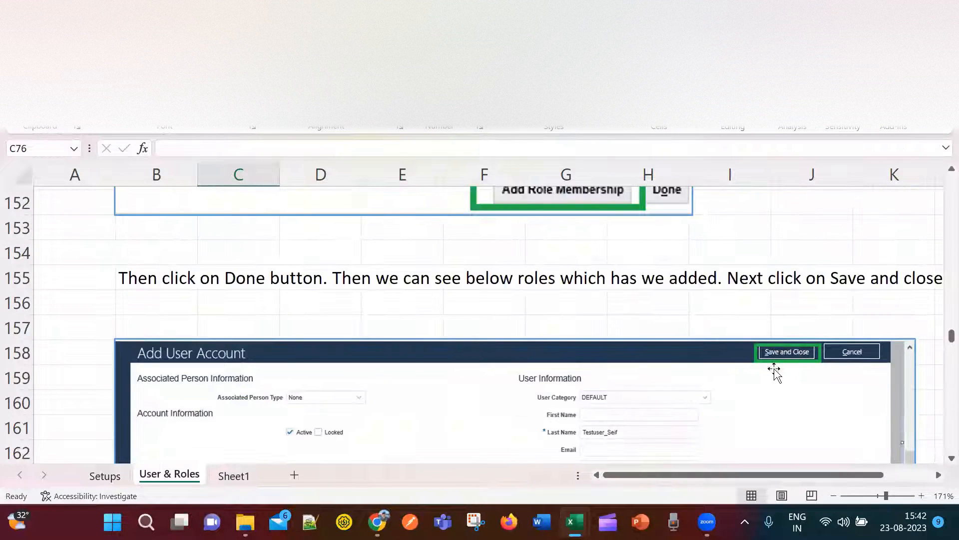
scroll(630, 416, "down", 3)
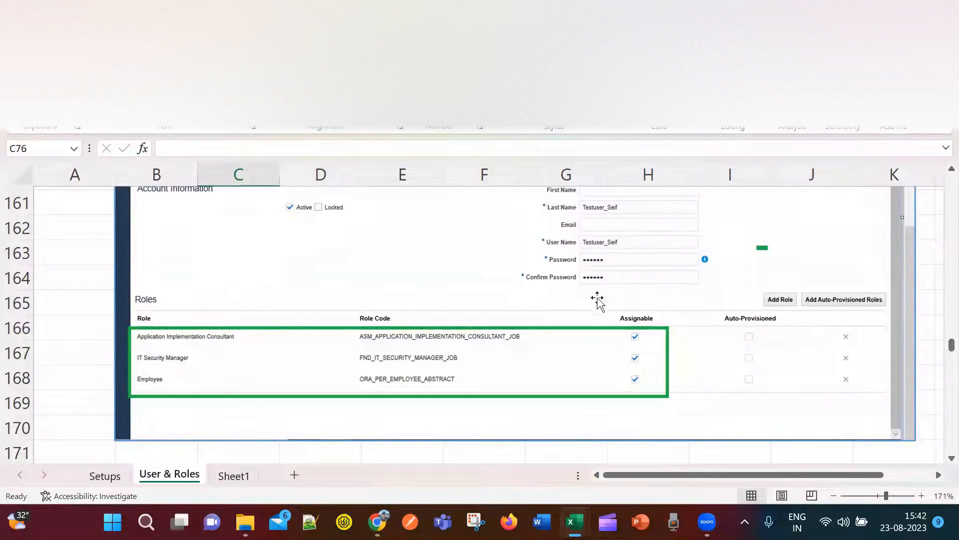
left_click(377, 522)
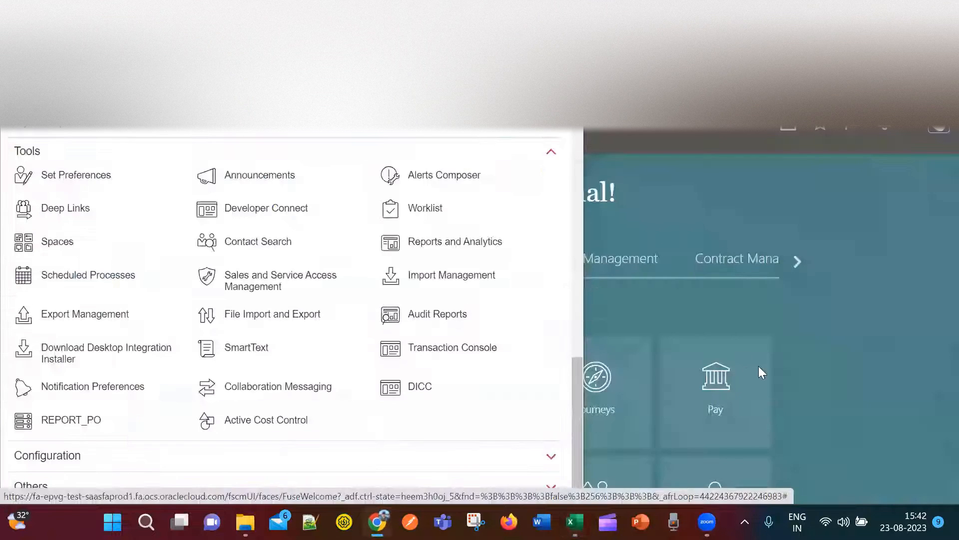
Close the Navigator to reveal the springboard home page, then return to the Excel workbook.
left_click(760, 139)
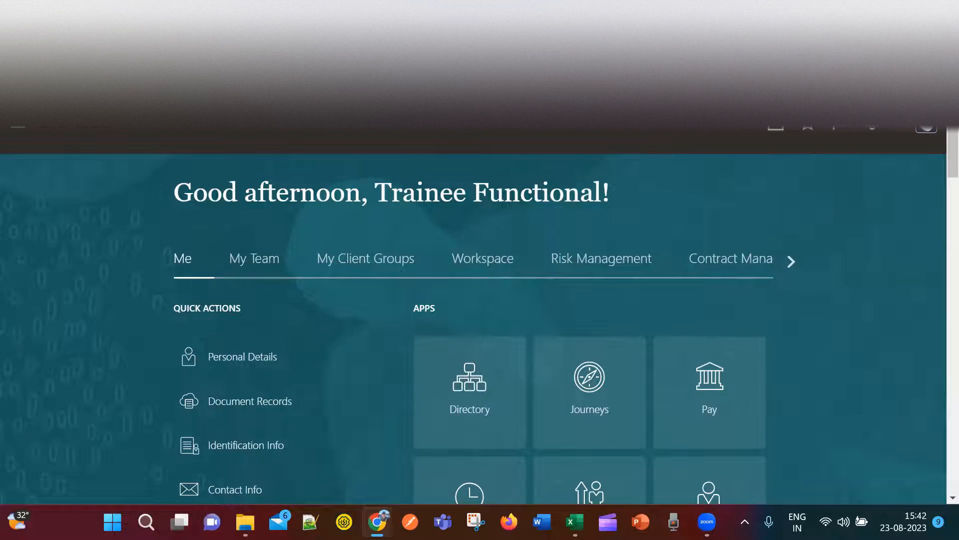
key("ctrl+t")
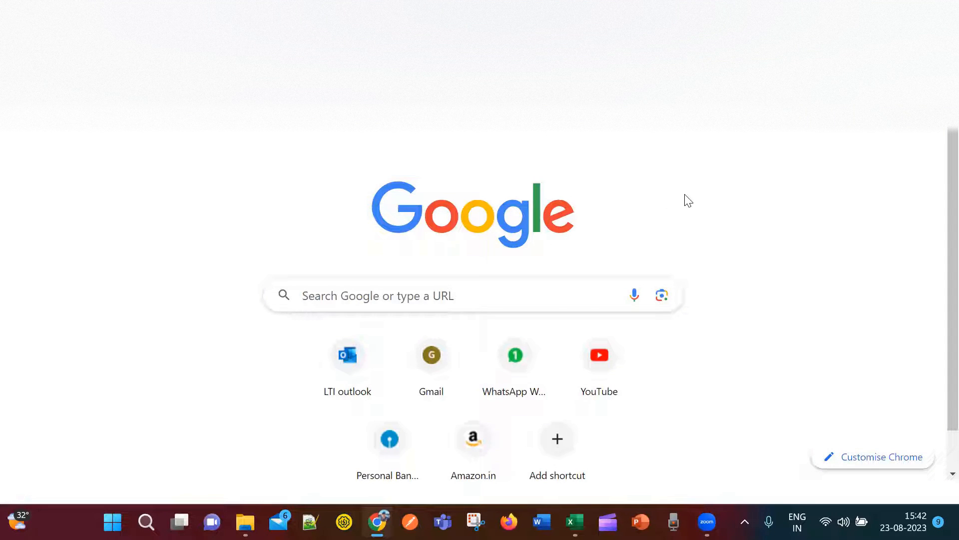
key("ctrl+w")
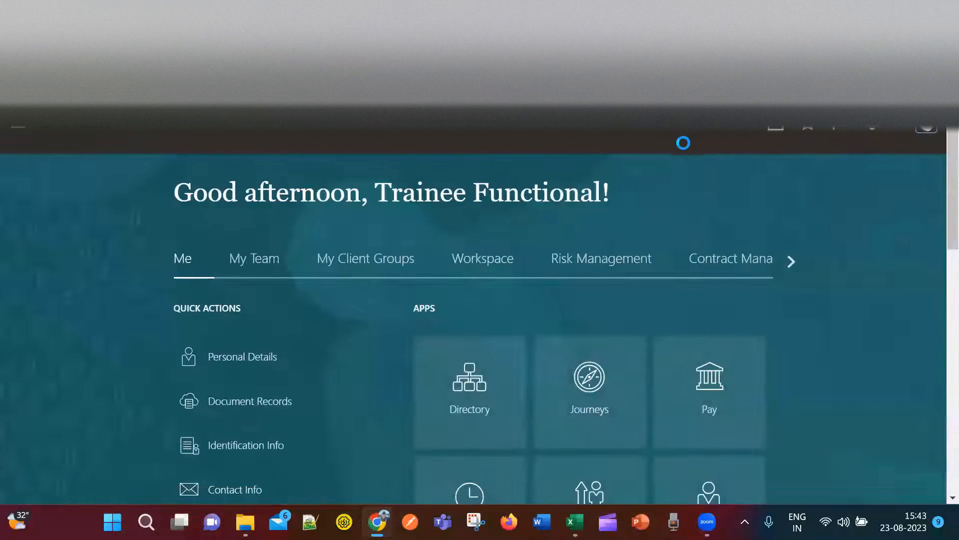
key("alt+Tab")
key("alt+Tab")
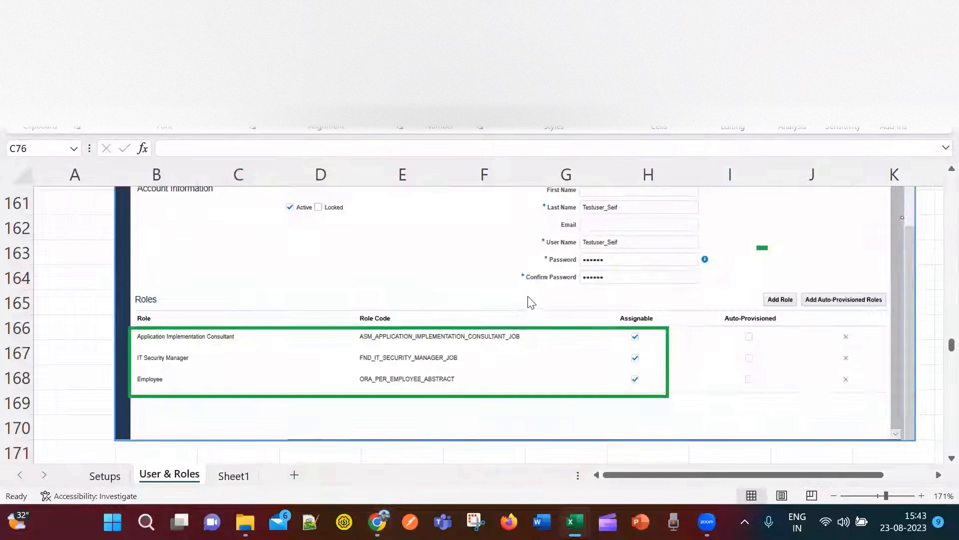
On the Setups sheet, clear the Company, Dept, Account, InterCo and Future labels.
left_click(104, 477)
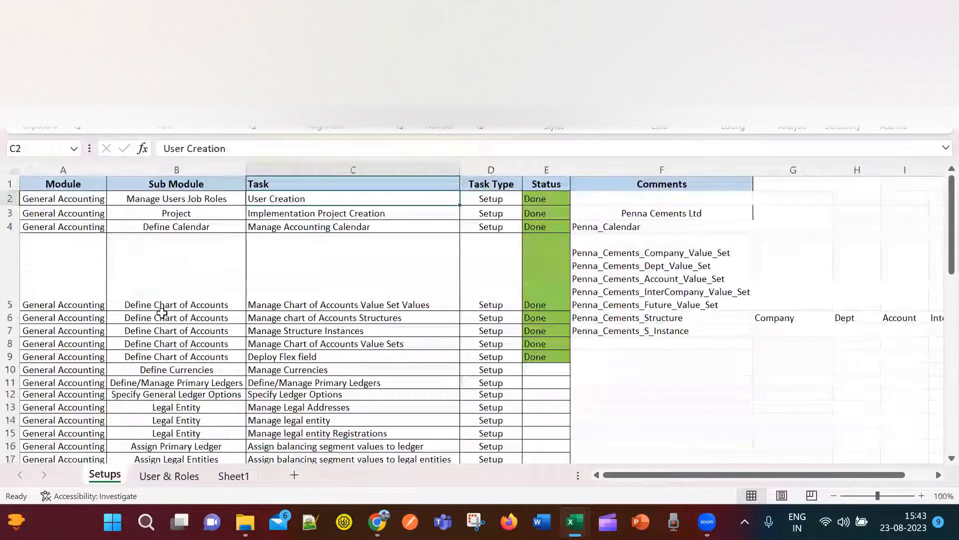
left_click(379, 218)
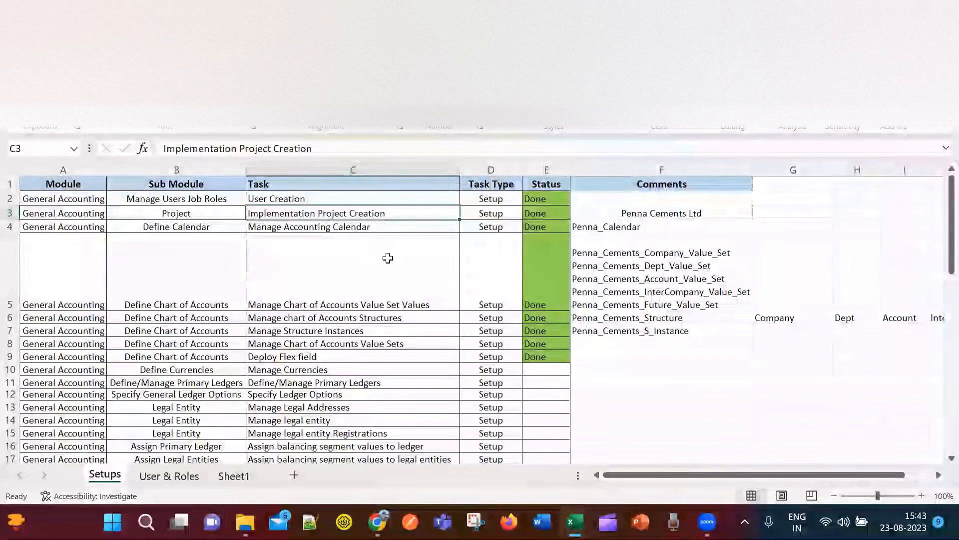
left_click(797, 291)
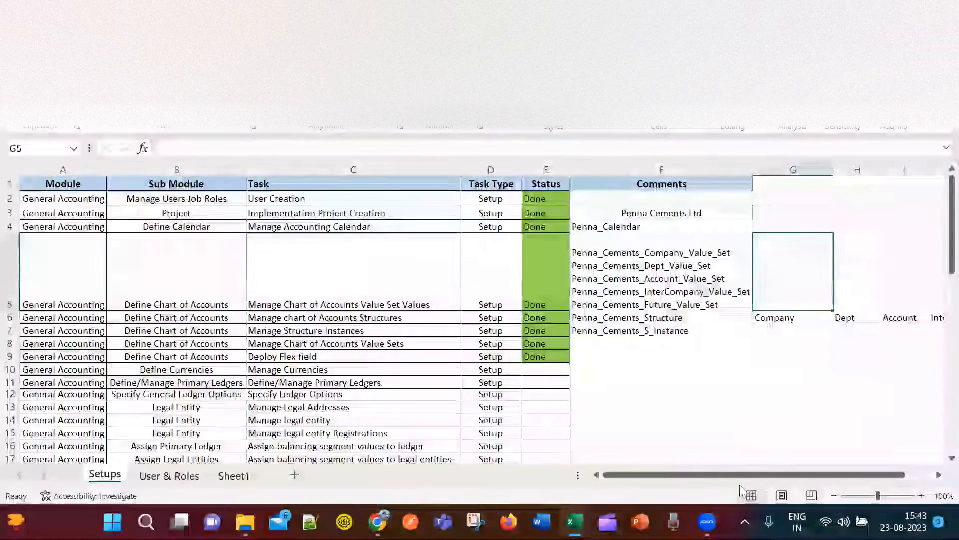
left_click_drag(740, 475, 878, 482)
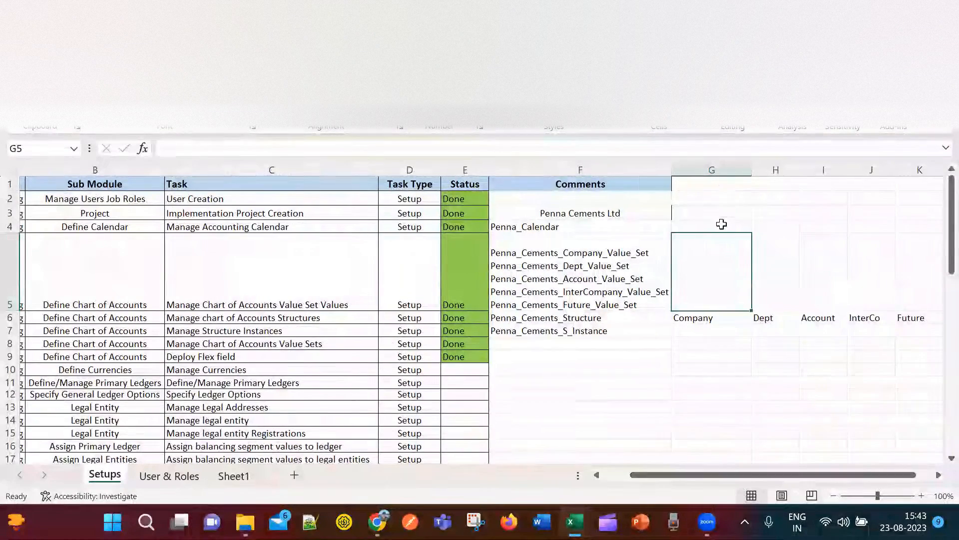
left_click_drag(716, 183, 846, 353)
key("Delete")
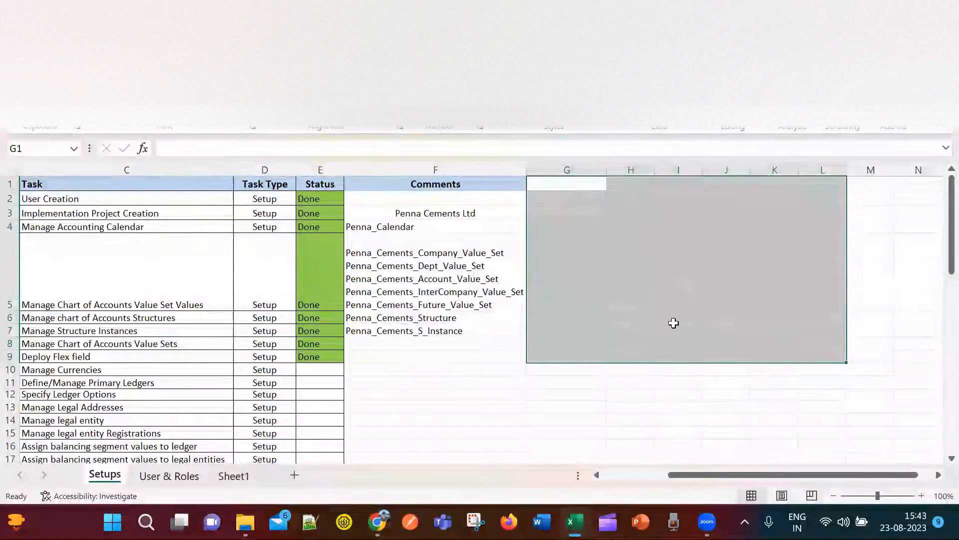
Enter 'MNO Ltd' in cell G3 beside the Penna Cements Ltd comment.
left_click(673, 320)
left_click(573, 204)
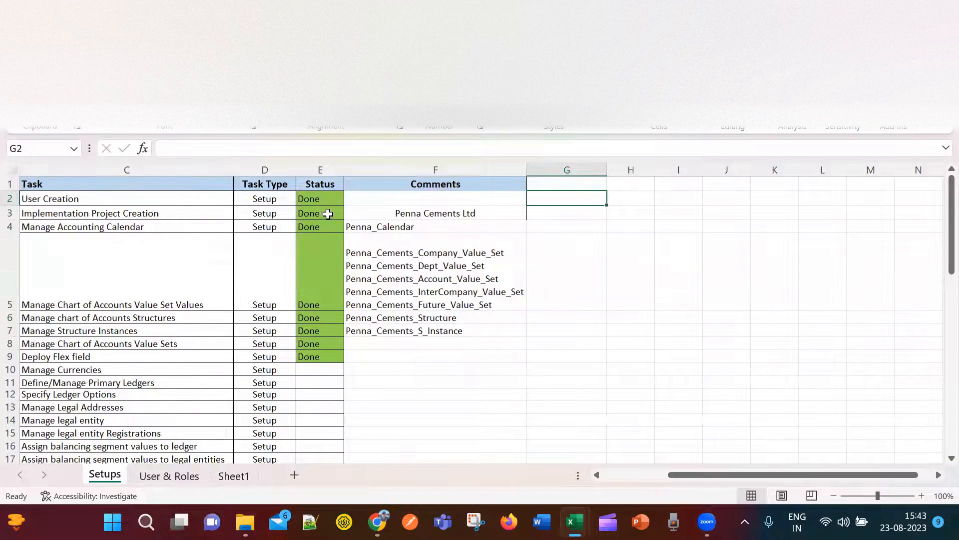
left_click(595, 213)
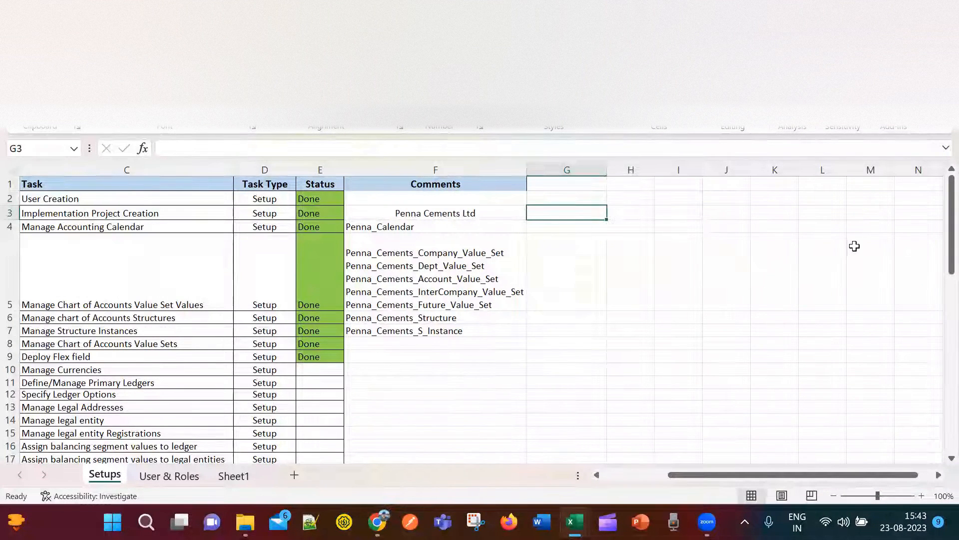
type("ABS")
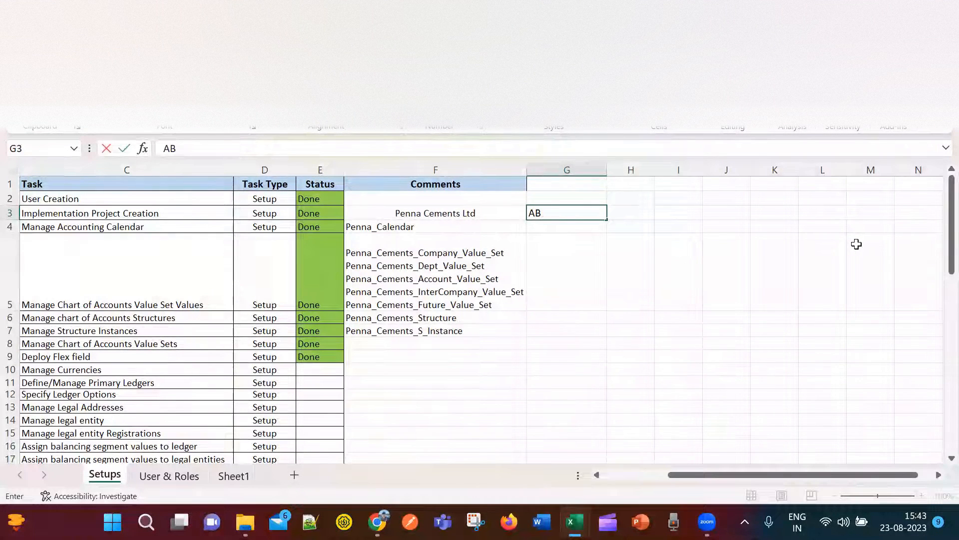
type("MNP")
key("BackSpace")
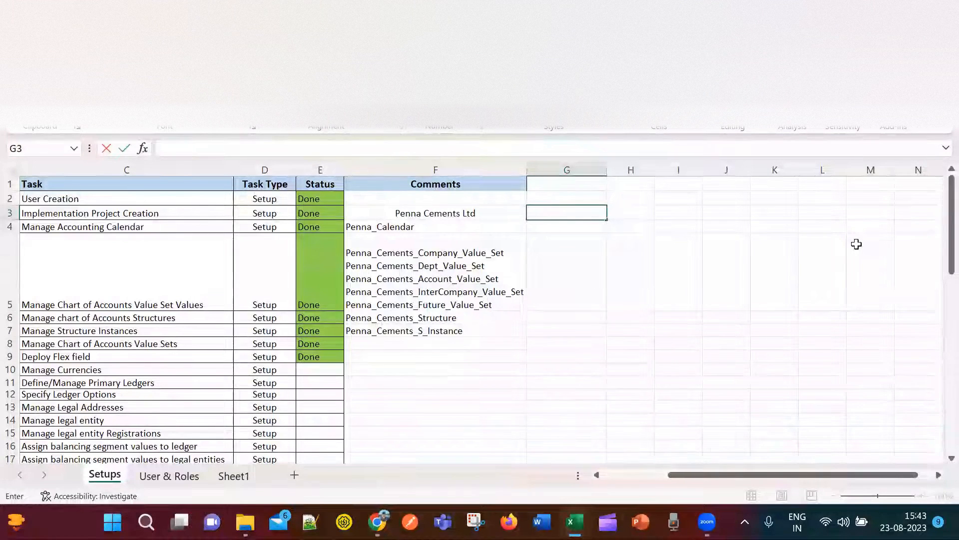
type("hesh")
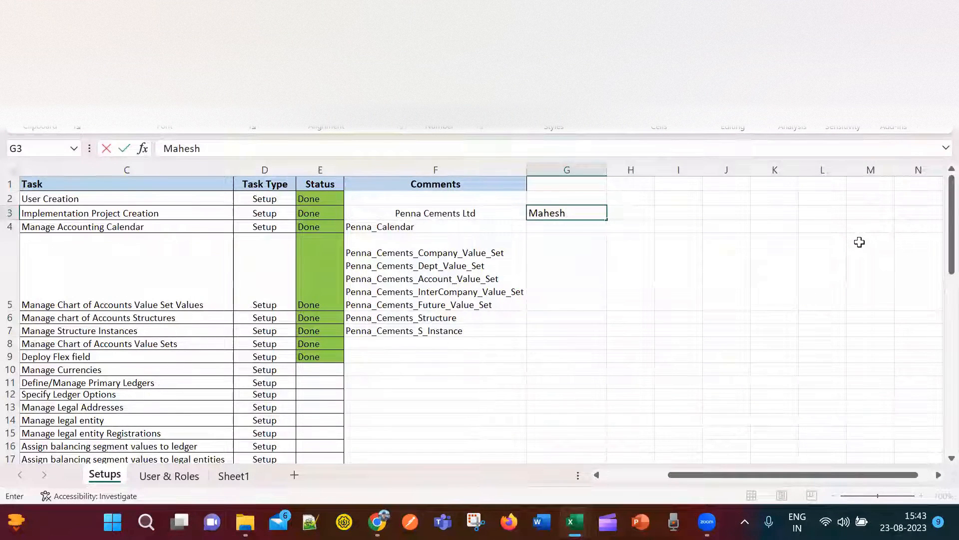
key("BackSpace")
key("BackSpace")
key("BackSpace")
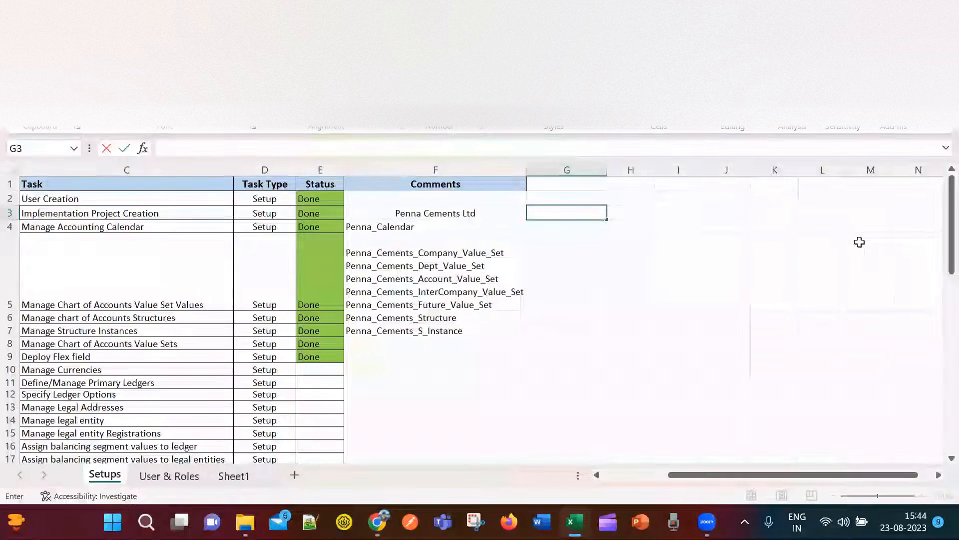
type("NO")
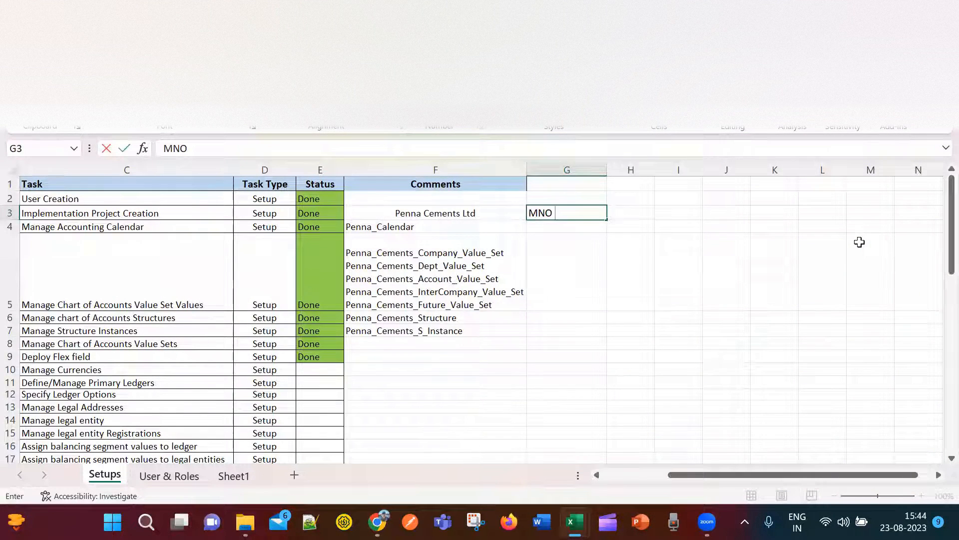
type(" Gr")
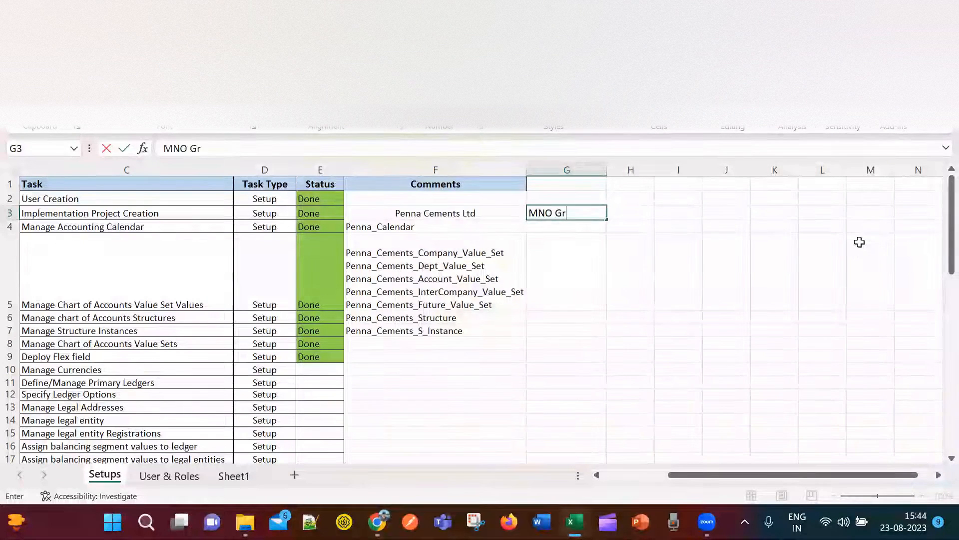
key("BackSpace")
key("BackSpace")
type("Ltd")
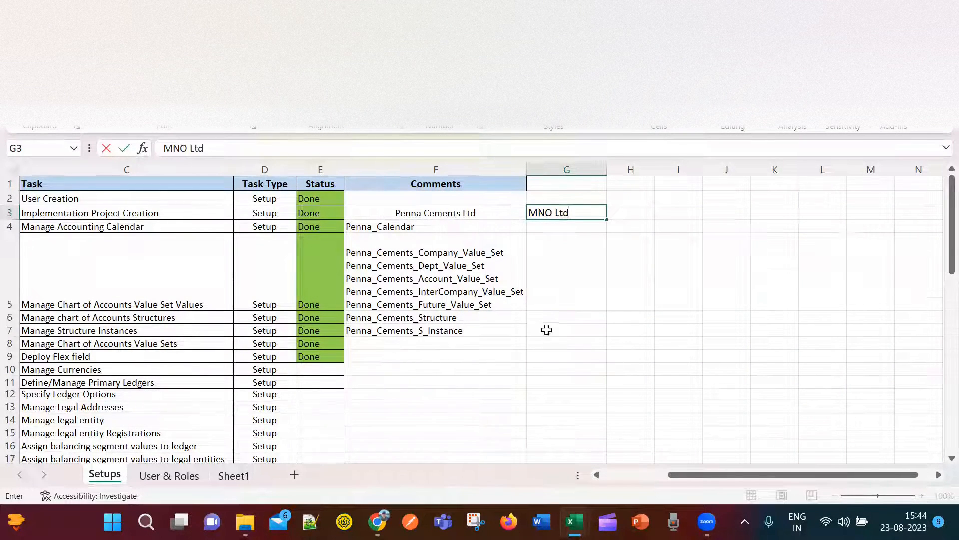
left_click(589, 272)
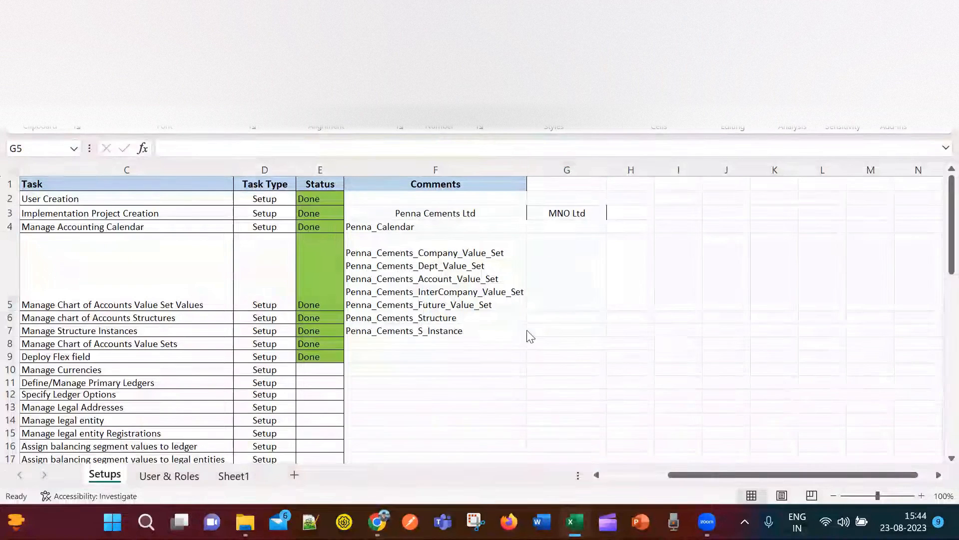
From the user avatar menu choose Setup and Maintenance, landing on Setup: Compensation Management.
key("alt+Tab")
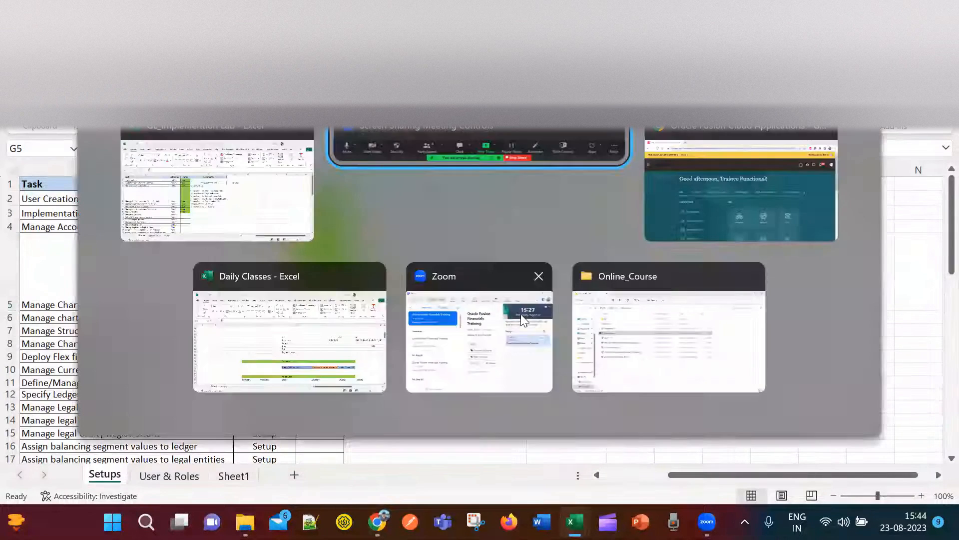
left_click(698, 238)
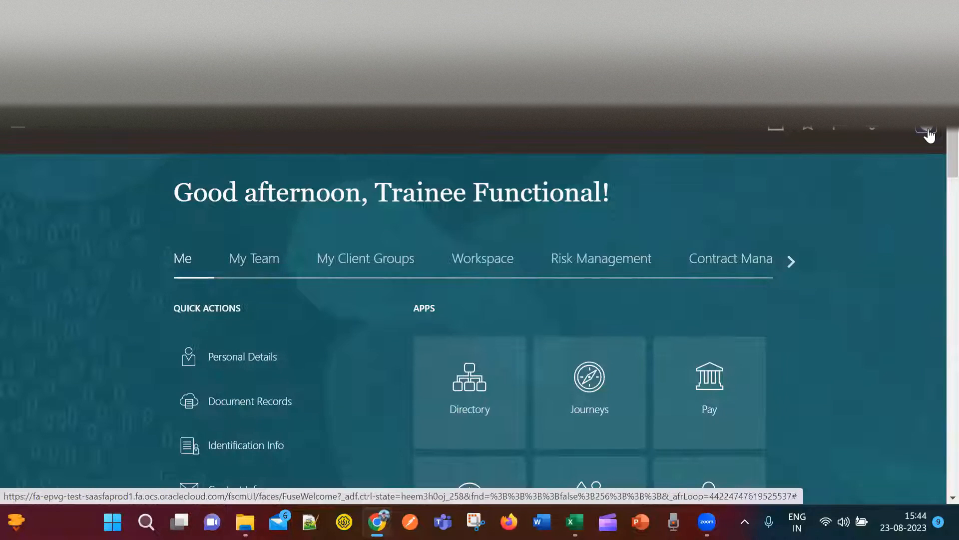
left_click(927, 129)
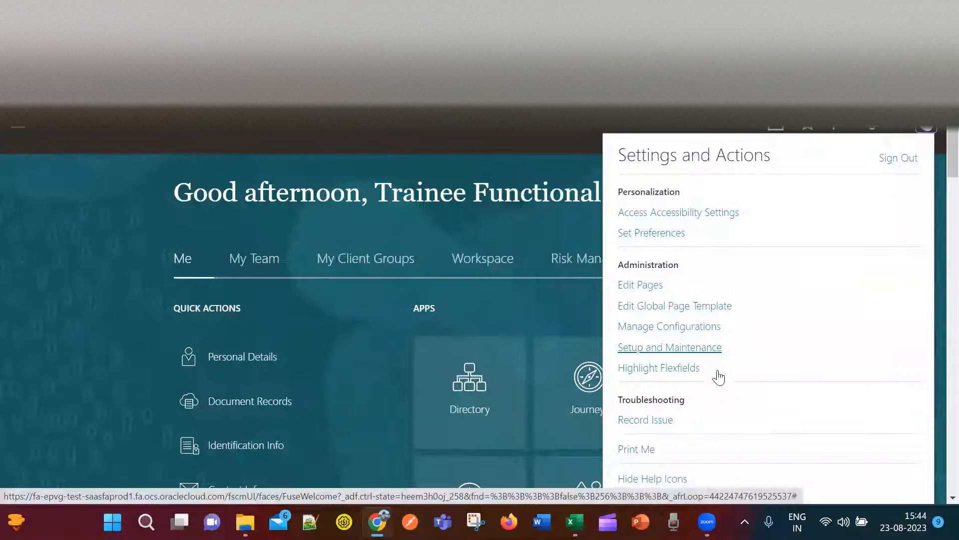
left_click(671, 352)
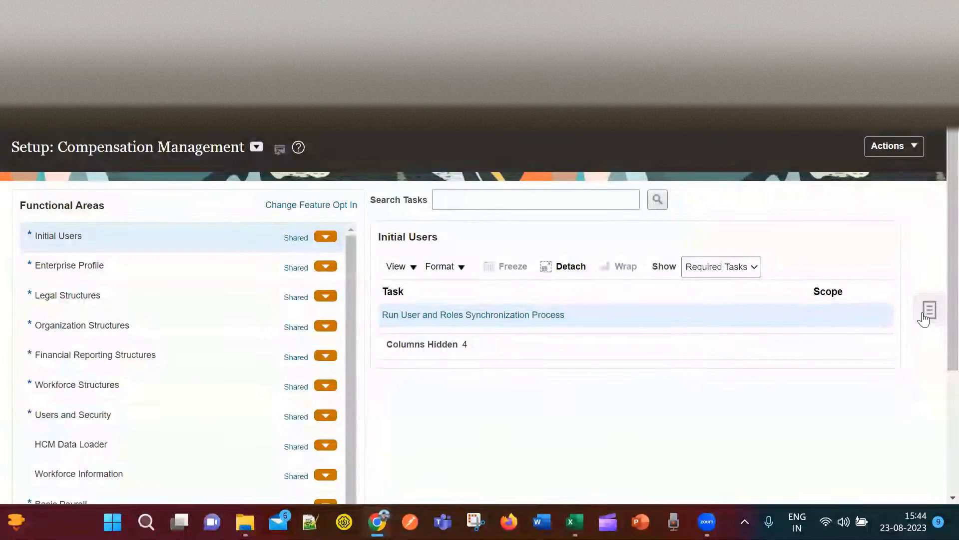
Open Manage Implementation Projects from the Tasks panel and browse its Actions and View menus.
left_click(930, 311)
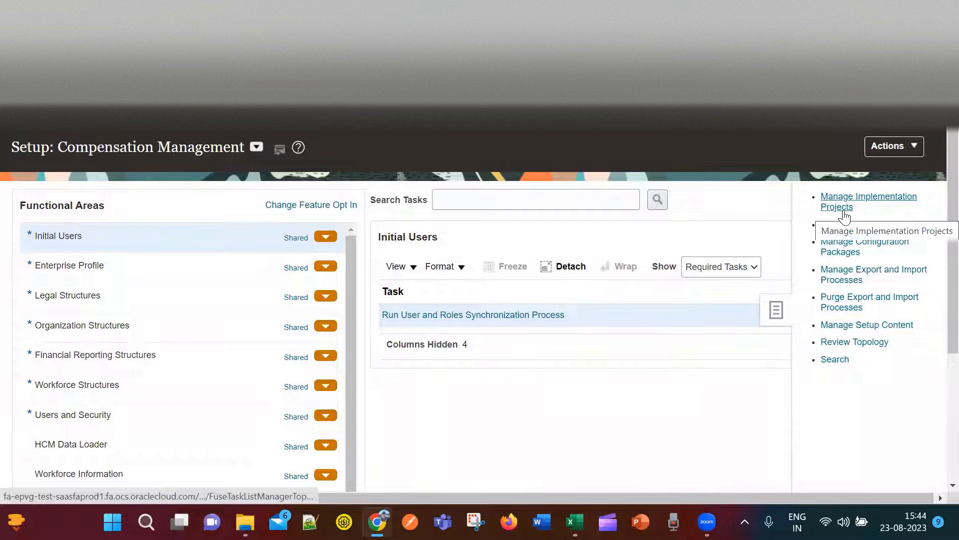
left_click(837, 195)
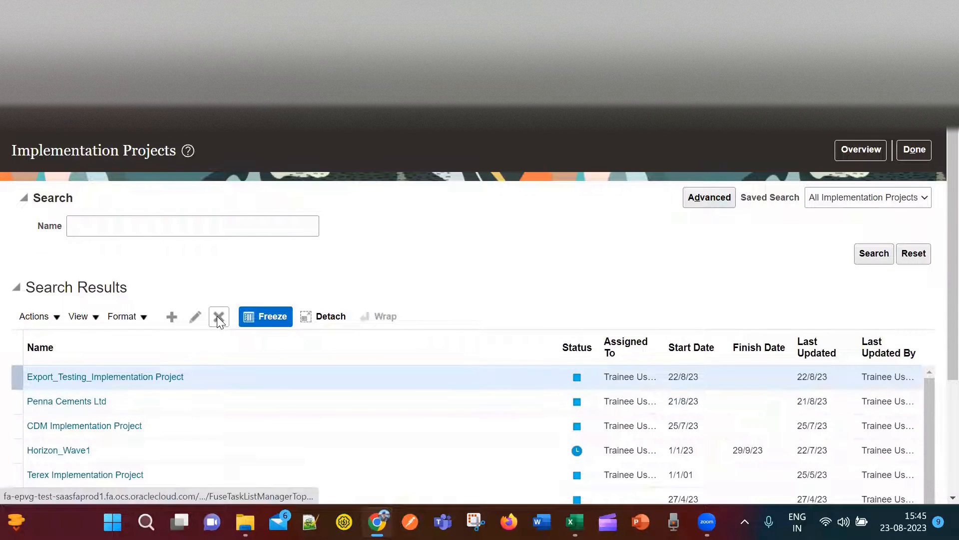
left_click(57, 316)
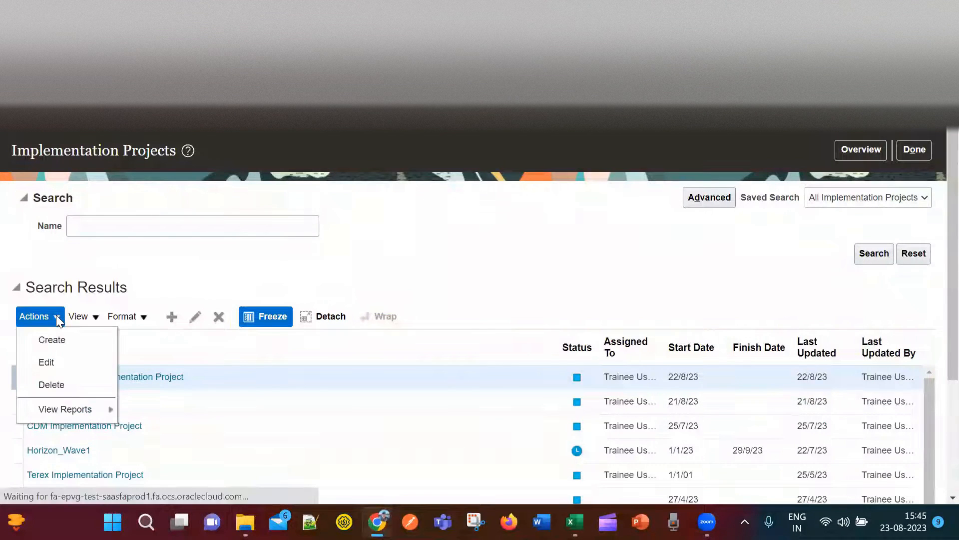
left_click(95, 317)
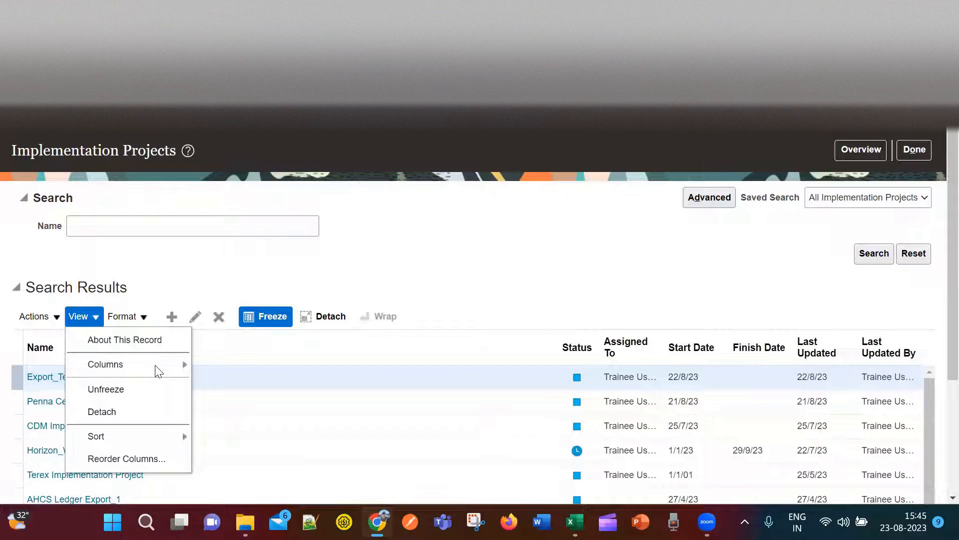
mouse_move(170, 364)
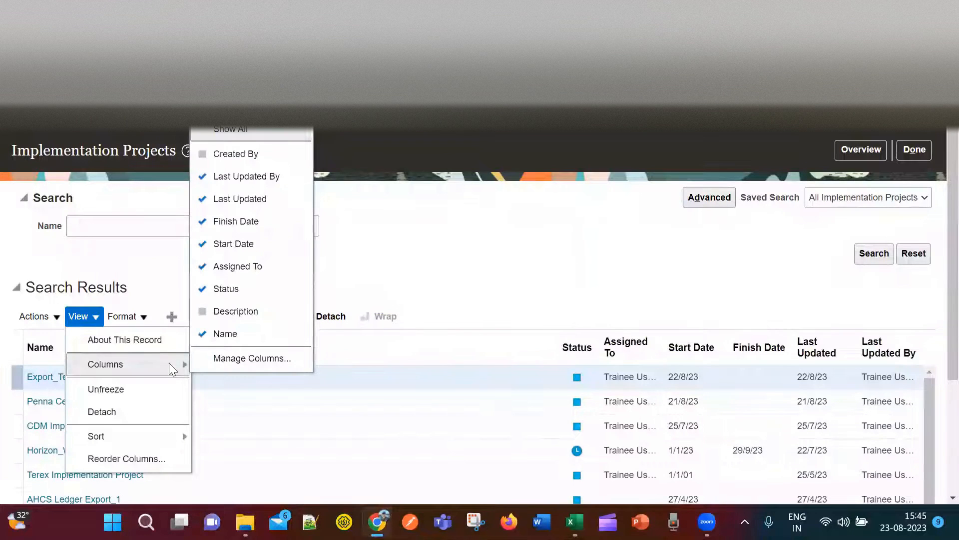
left_click(390, 260)
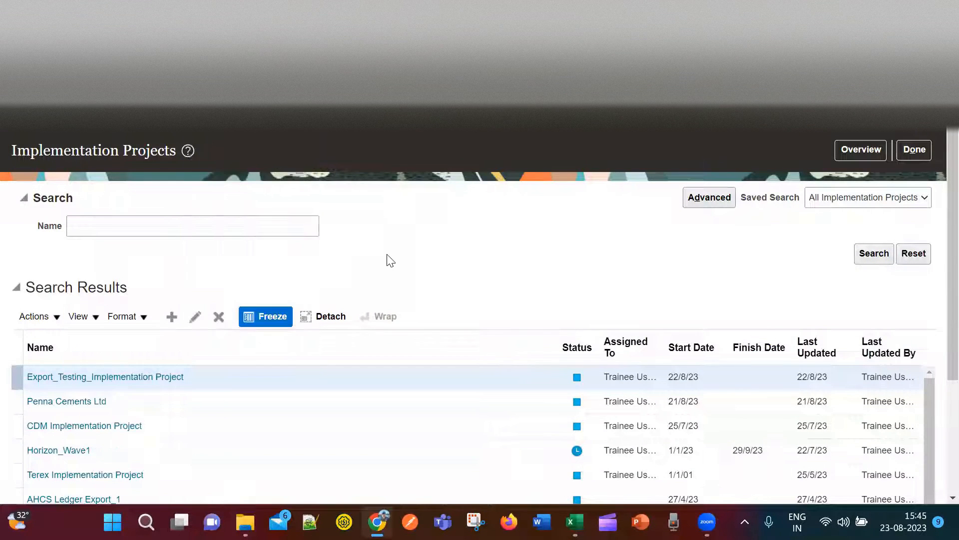
Create a new implementation project and name it MNO Ltd.
left_click(170, 316)
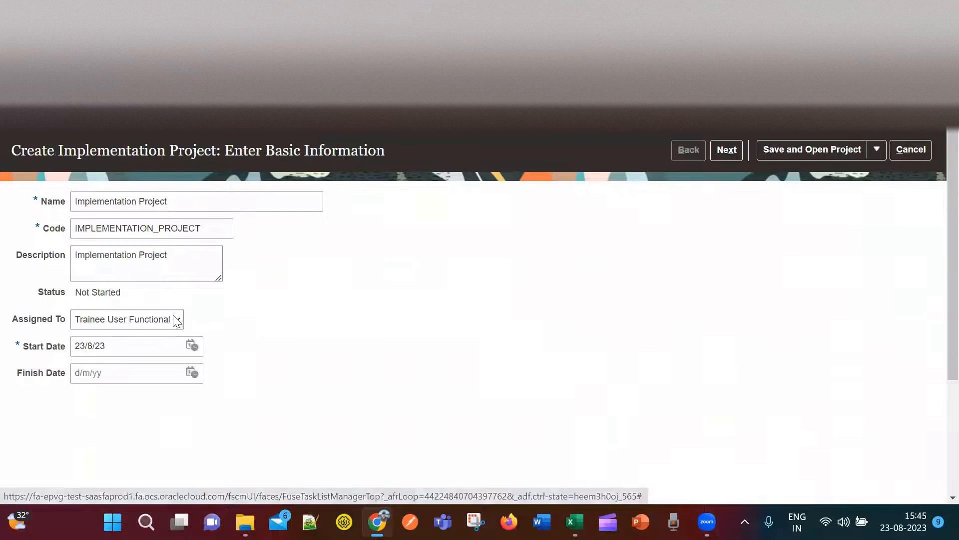
left_click(188, 194)
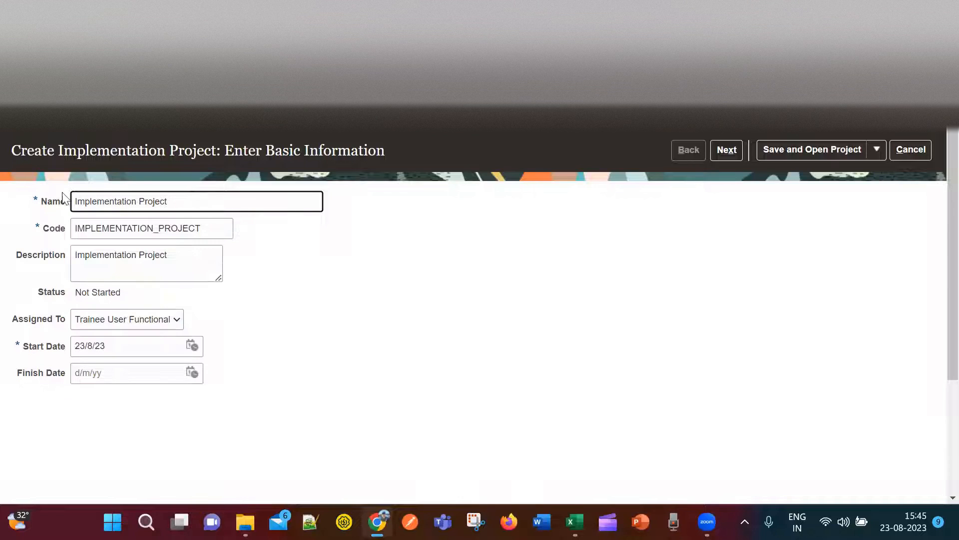
left_click_drag(174, 203, 22, 211)
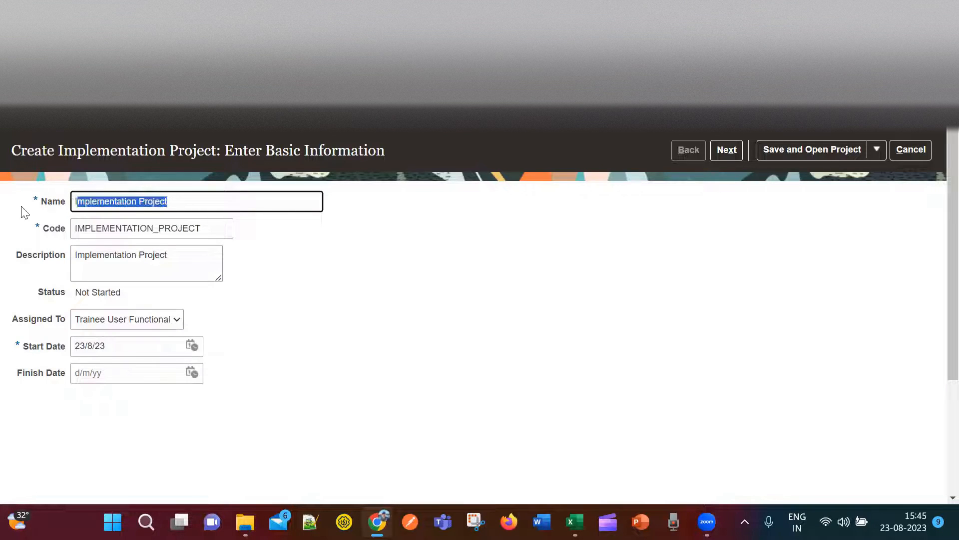
type("MNO Ltd")
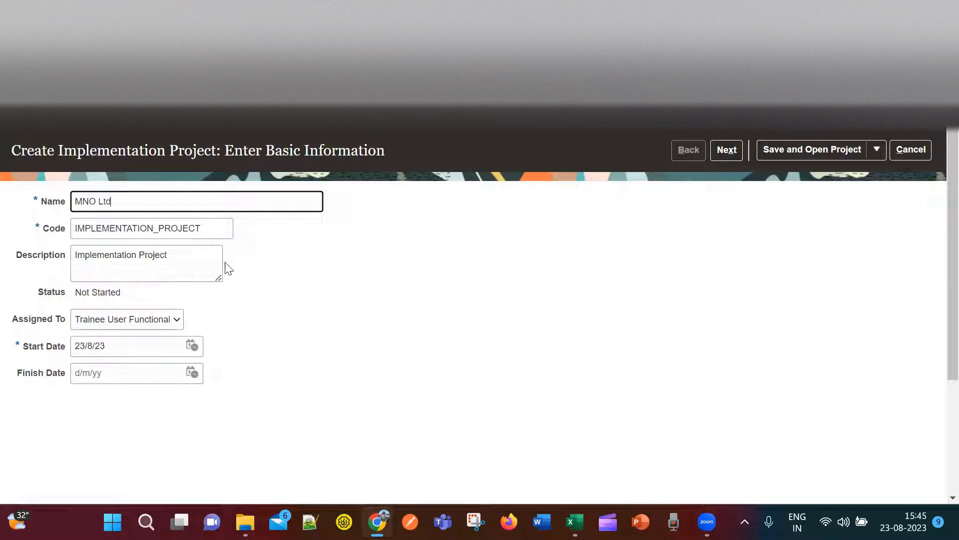
left_click(259, 269)
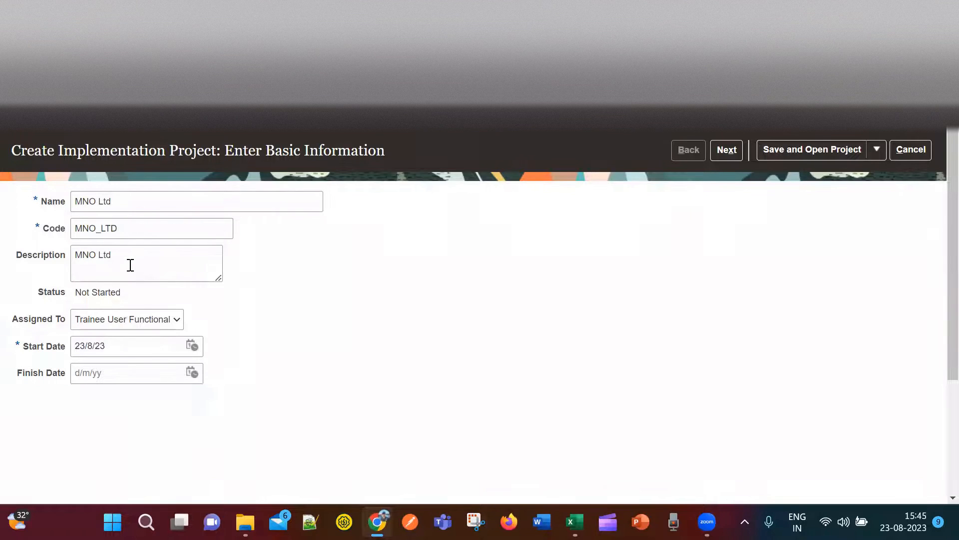
Keep the default assignee and set the project start date to 1/8/23.
left_click(158, 322)
left_click(160, 325)
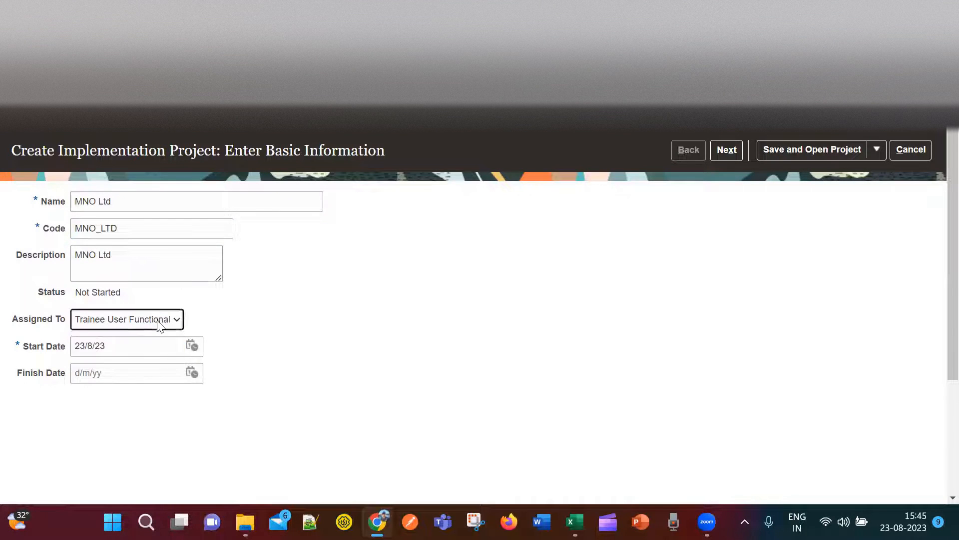
left_click(146, 345)
left_click(191, 346)
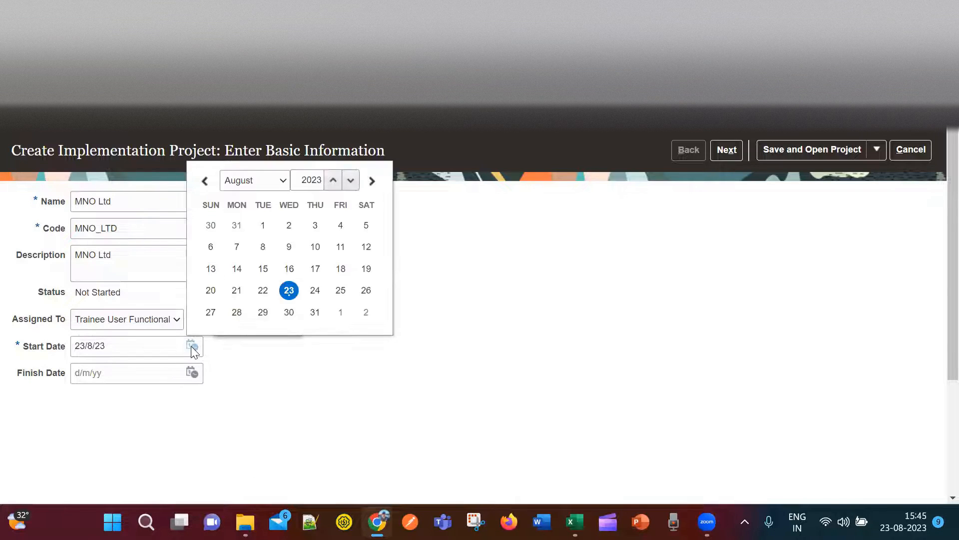
left_click(263, 225)
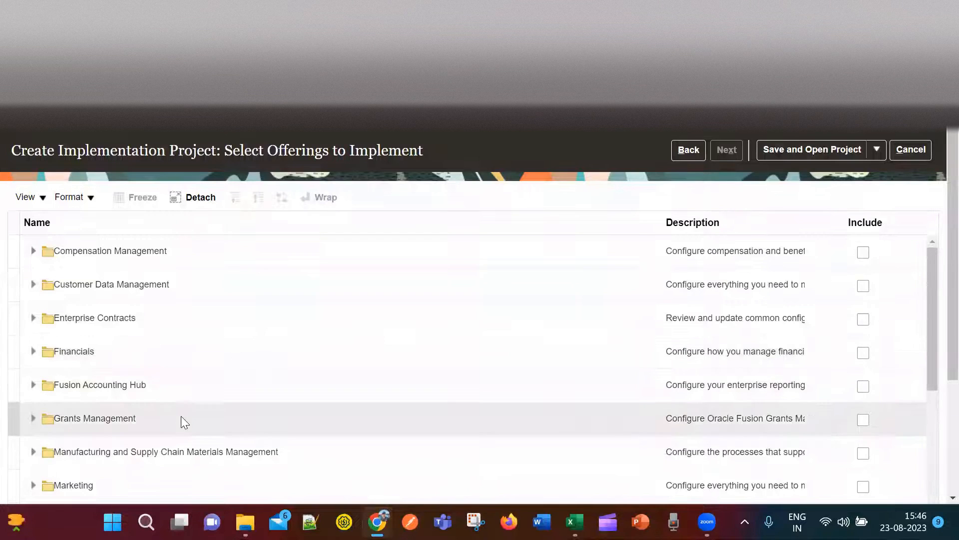
Include the Financials offering with Supplier Invoice Processing and Expenses.
scroll(181, 416, "down", 5)
scroll(146, 469, "down", 5)
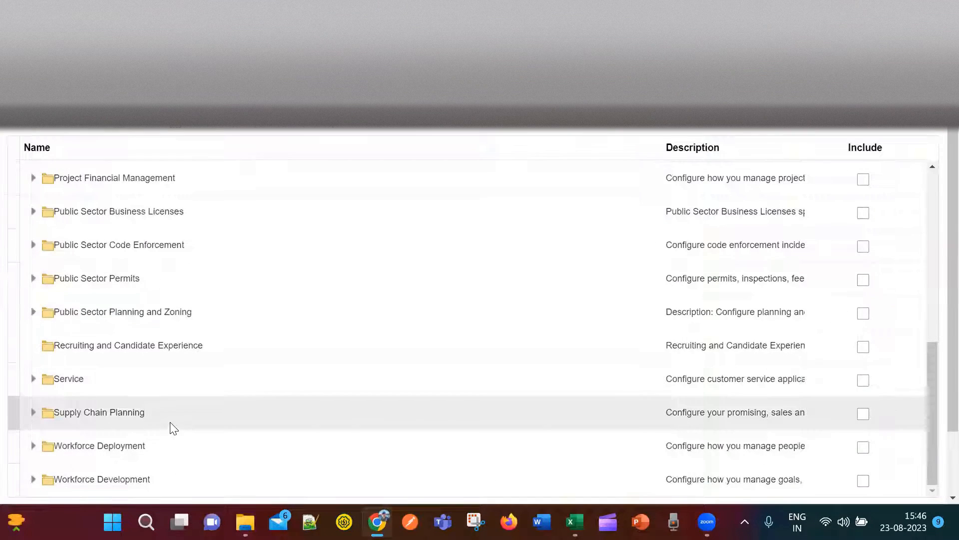
scroll(170, 425, "down", 2)
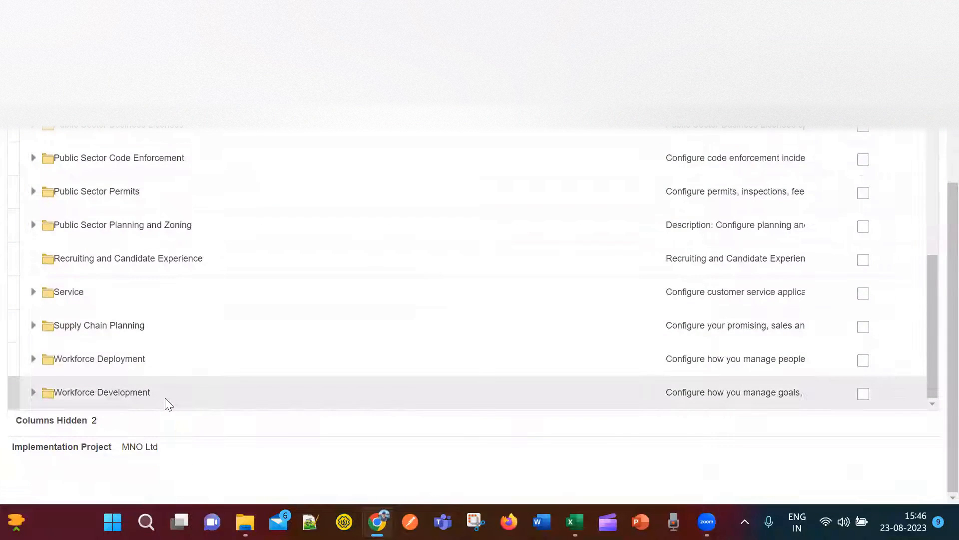
scroll(165, 398, "up", 5)
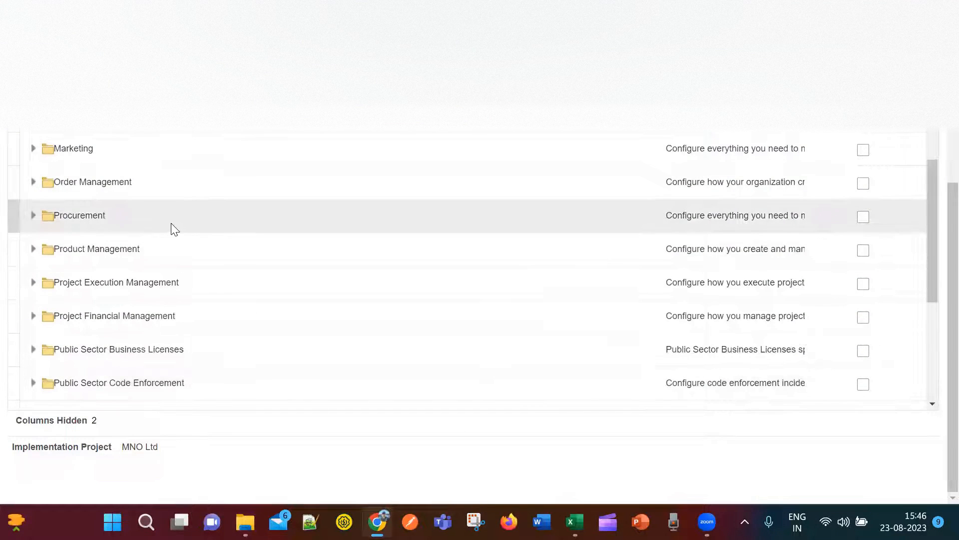
scroll(378, 320, "up", 8)
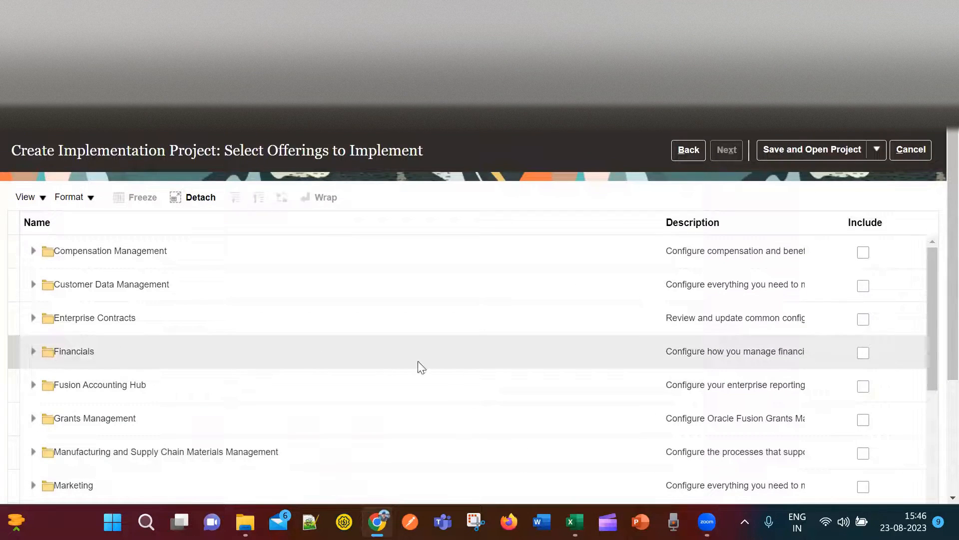
left_click(863, 354)
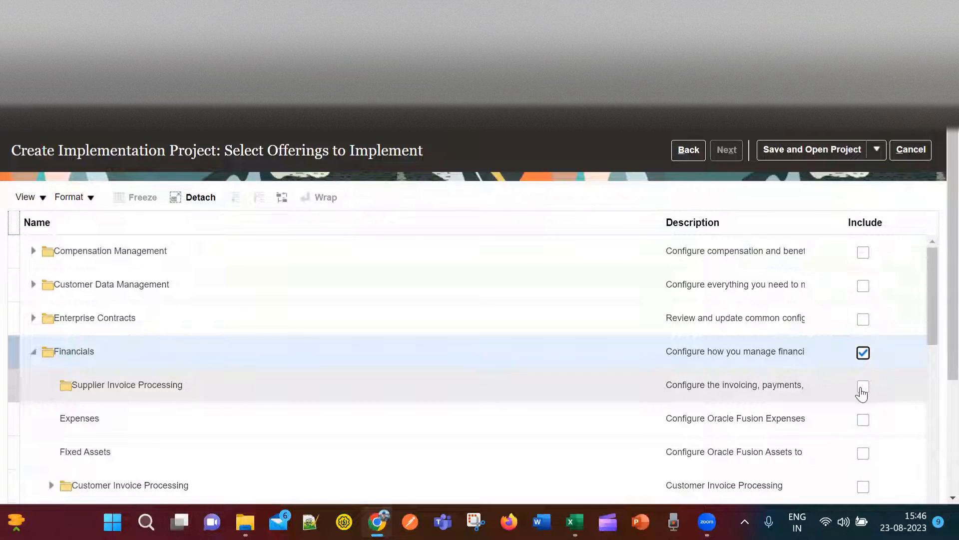
left_click(863, 387)
left_click(863, 421)
Include Fixed Assets, Customer Invoice Processing, Revenue Management and Collections.
scroll(717, 360, "down", 5)
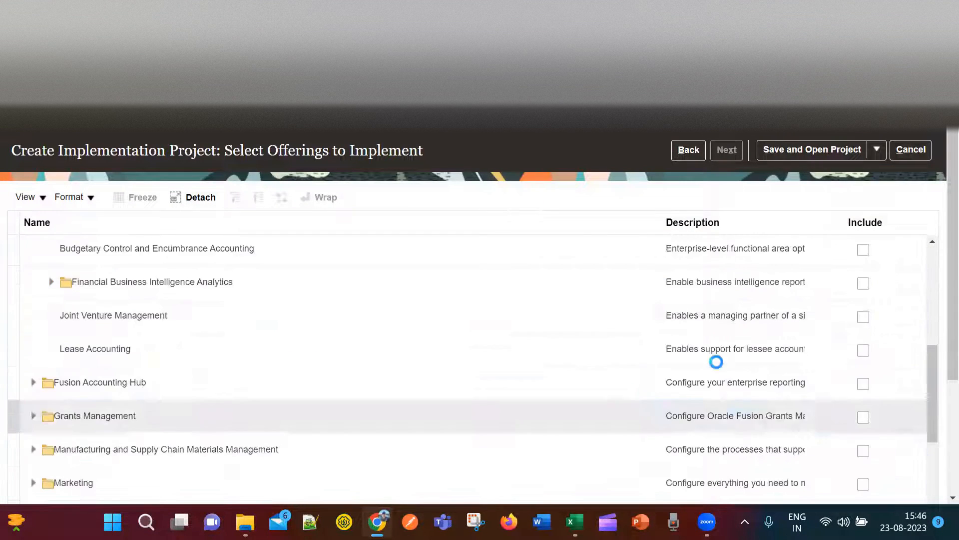
scroll(905, 325, "up", 3)
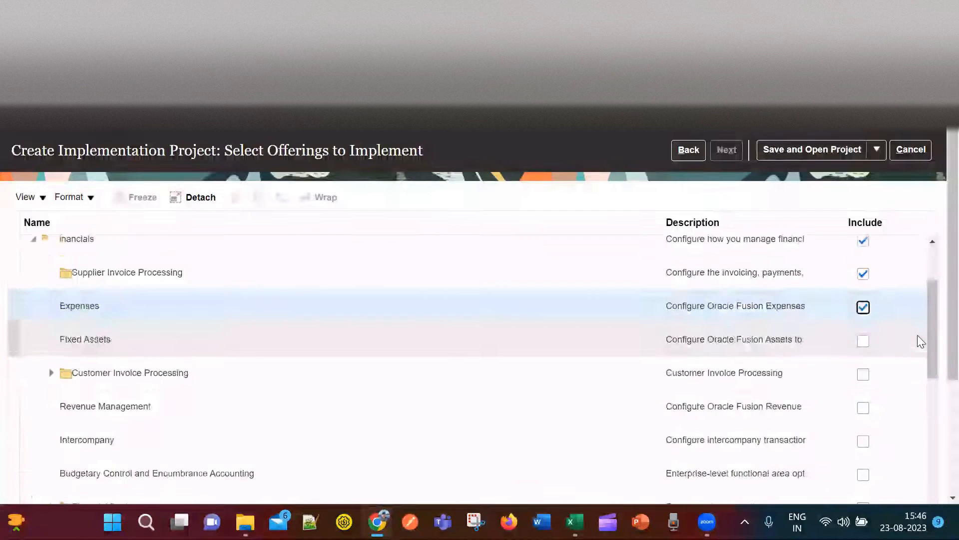
left_click(864, 341)
left_click(864, 374)
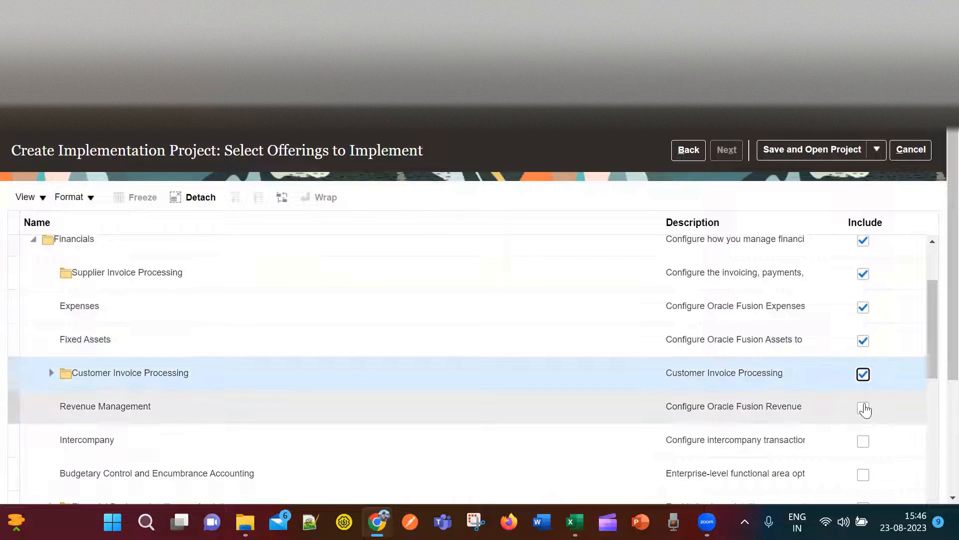
left_click(863, 409)
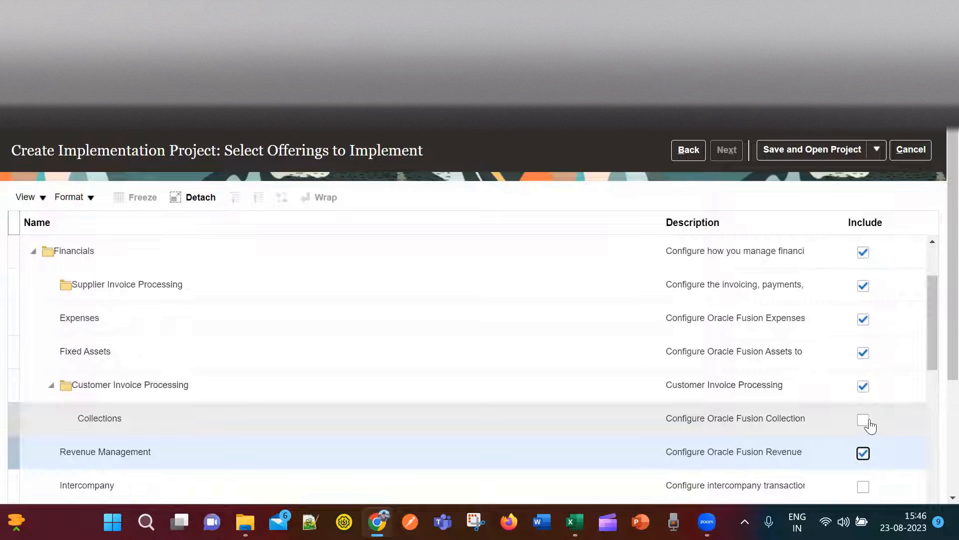
left_click(863, 420)
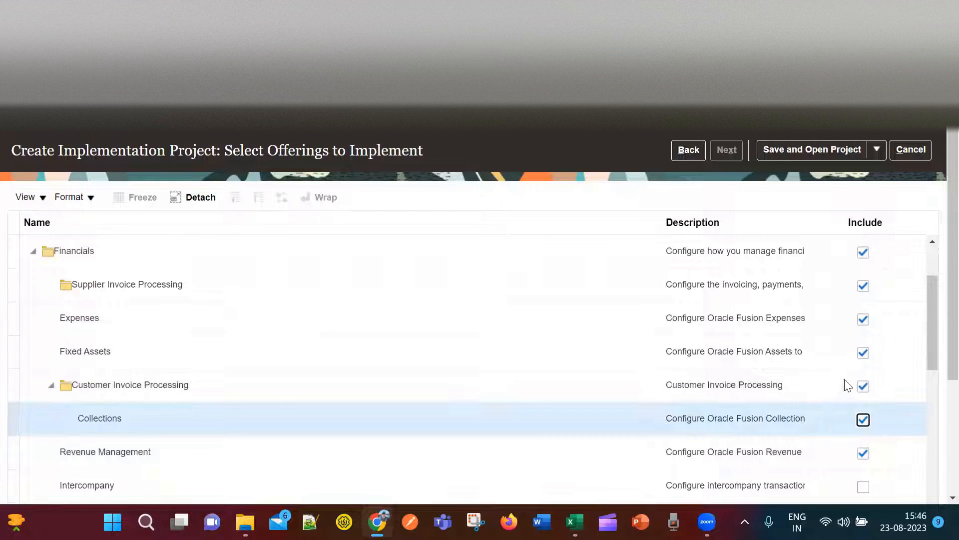
Include Intercompany, Budgetary Control and Encumbrance Accounting, and Financial Business Intelligence Analytics.
scroll(865, 455, "down", 2)
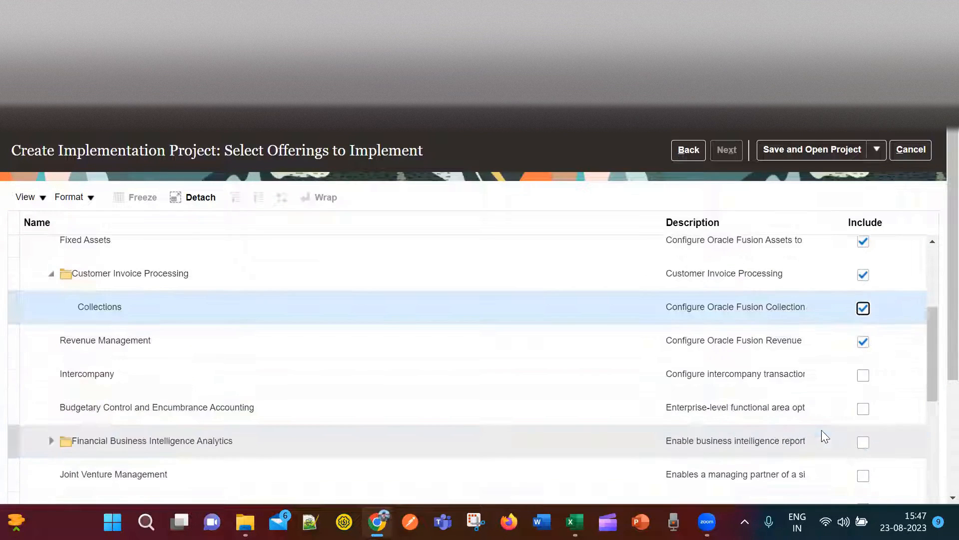
left_click(864, 375)
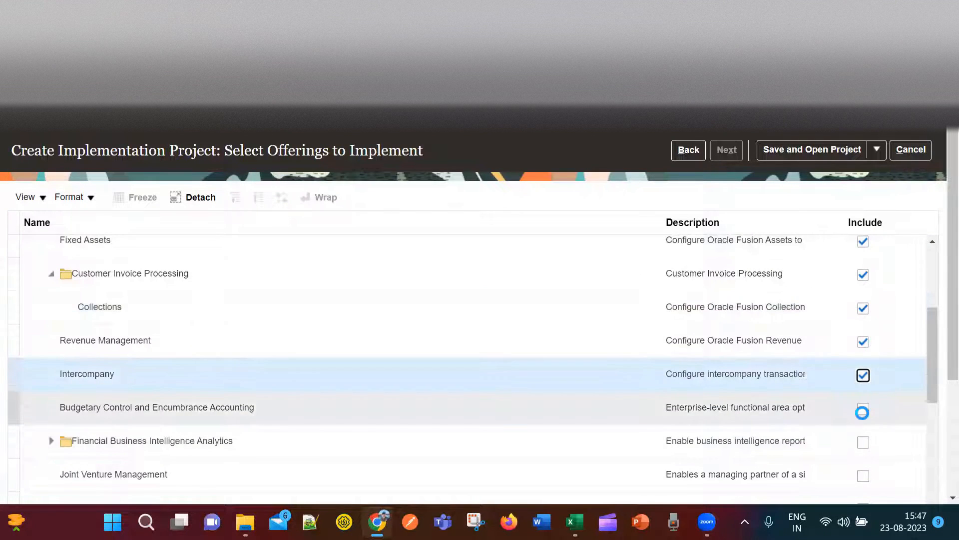
left_click(863, 410)
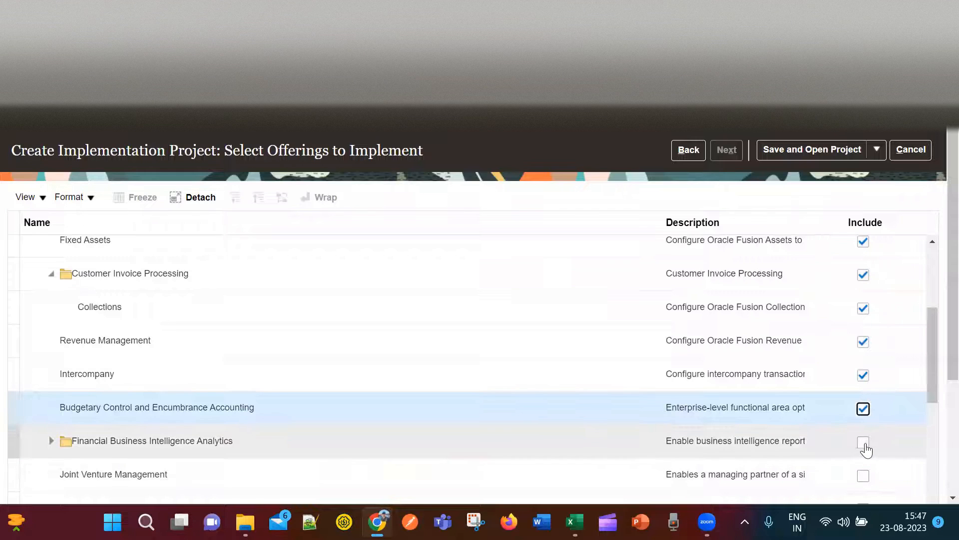
left_click(864, 443)
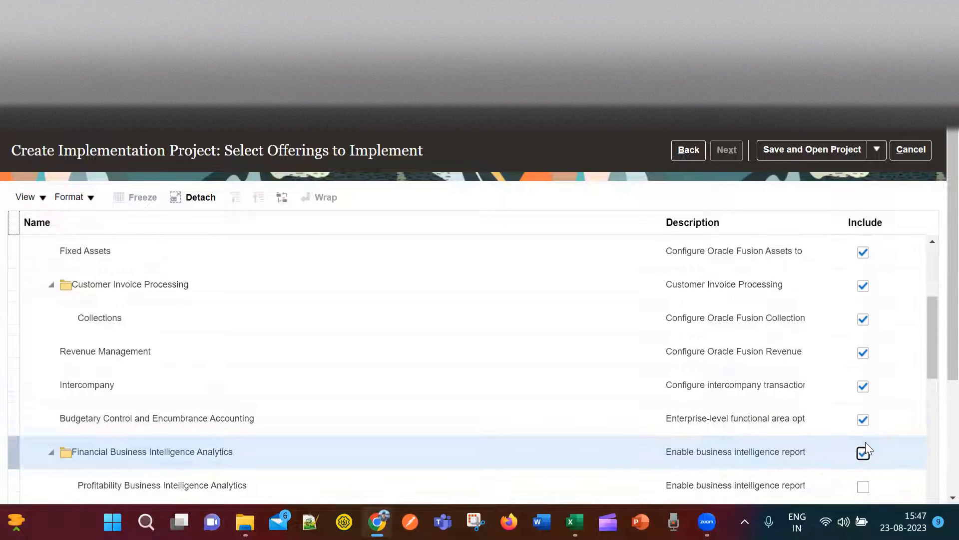
scroll(465, 417, "down", 7)
scroll(797, 390, "up", 7)
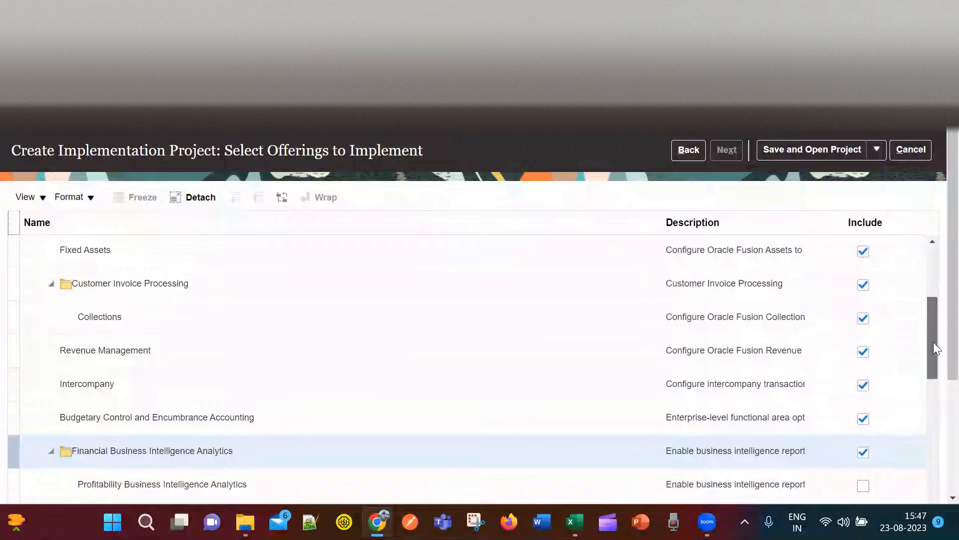
scroll(931, 355, "down", 3)
Include Profitability, Fixed Assets, General Ledger, Accounts Payable and Employee Expenses BI Analytics.
left_click(864, 339)
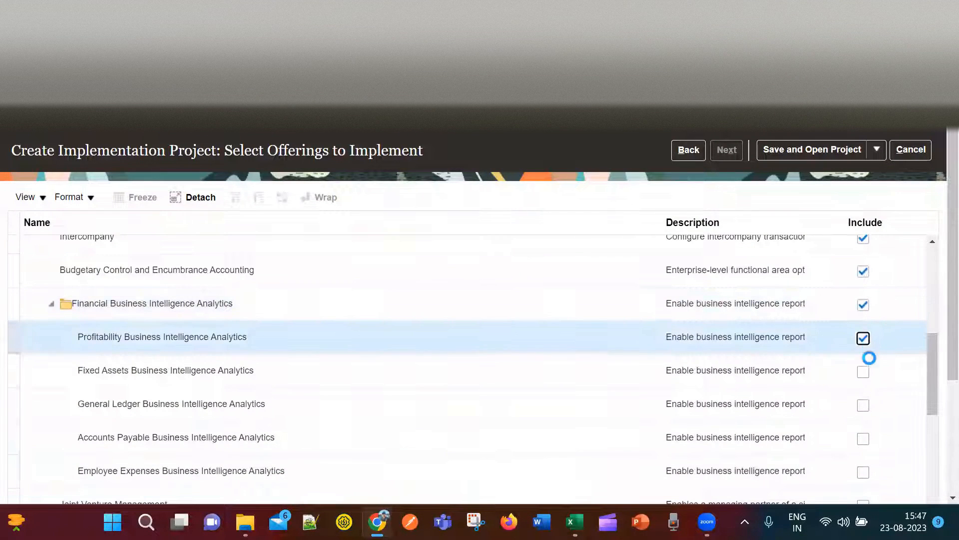
left_click(863, 373)
left_click(863, 407)
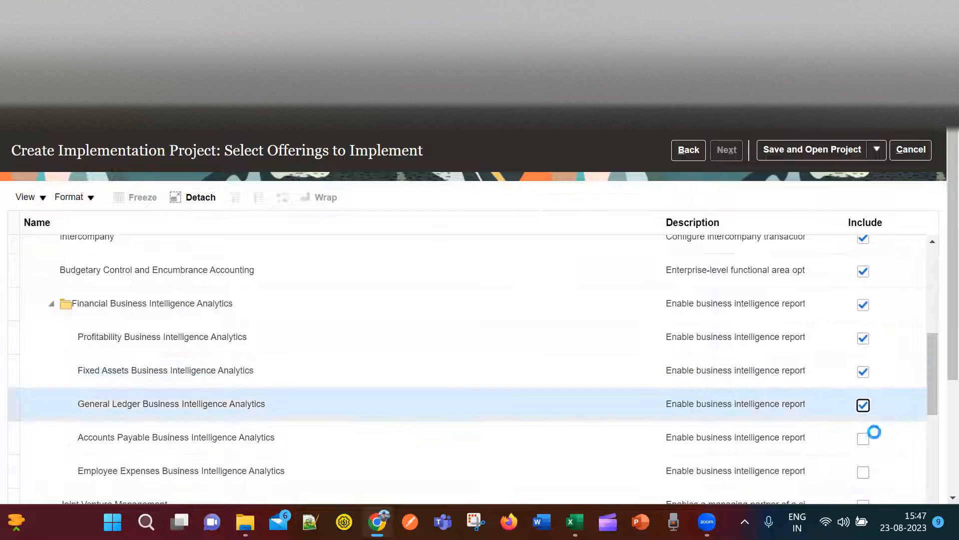
left_click(864, 441)
left_click(864, 472)
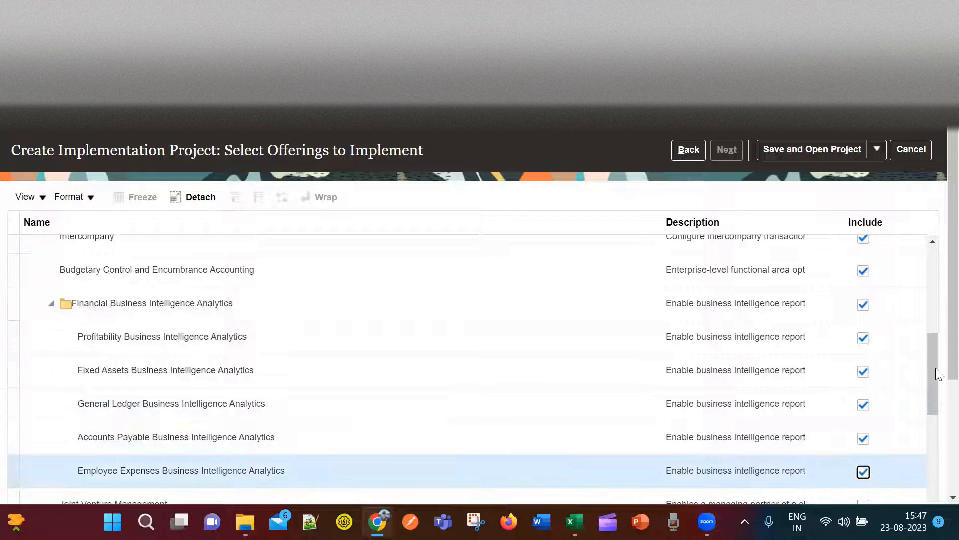
Include Joint Venture Management and Lease Accounting.
left_click_drag(935, 357, 932, 396)
left_click(863, 366)
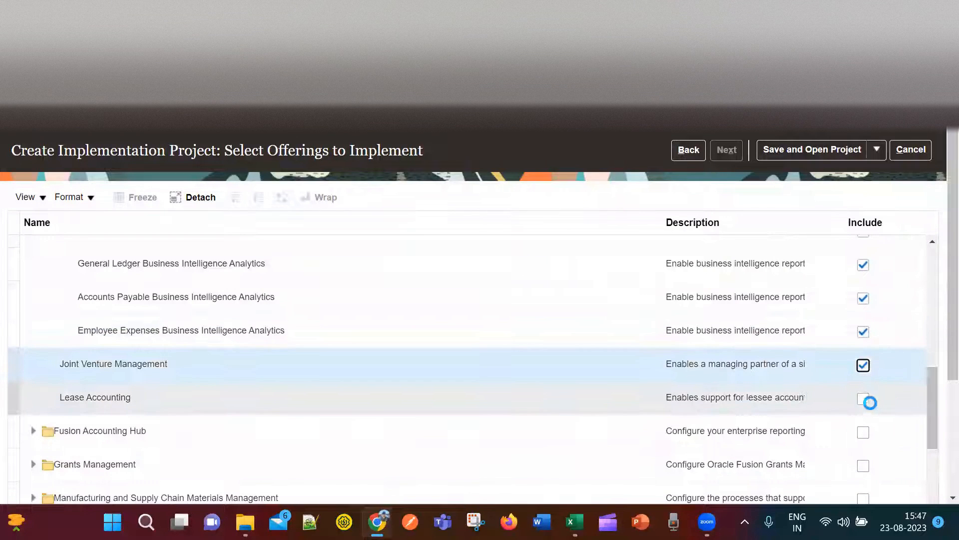
left_click(864, 400)
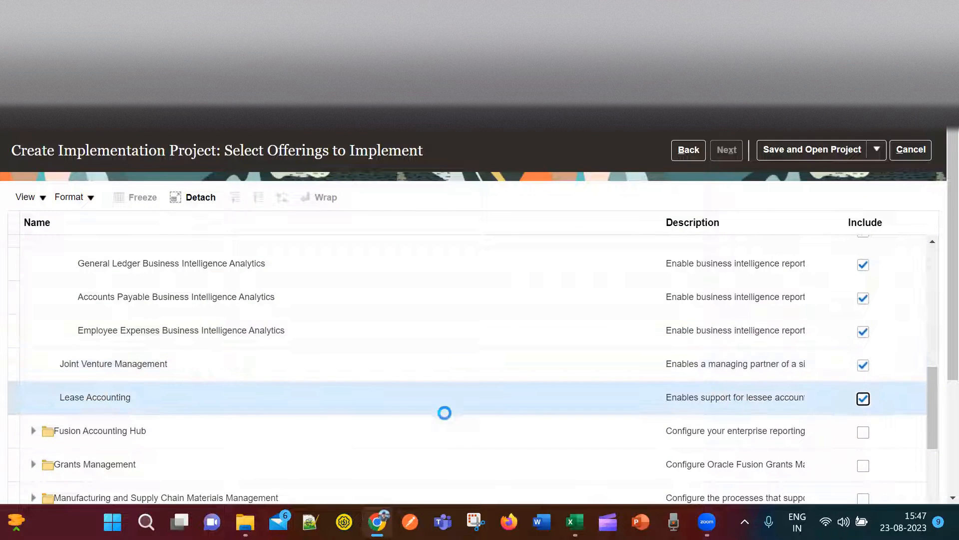
scroll(514, 356, "up", 10)
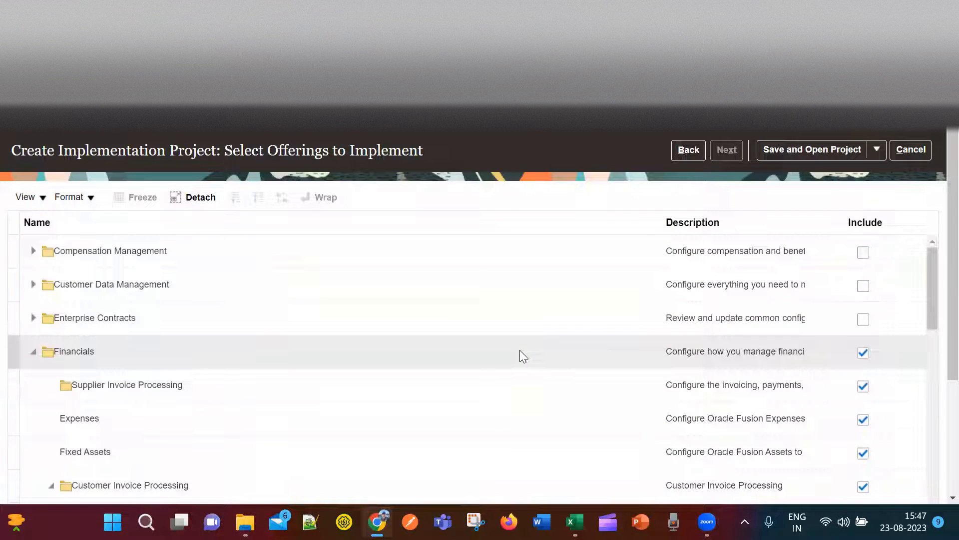
scroll(523, 349, "down", 5)
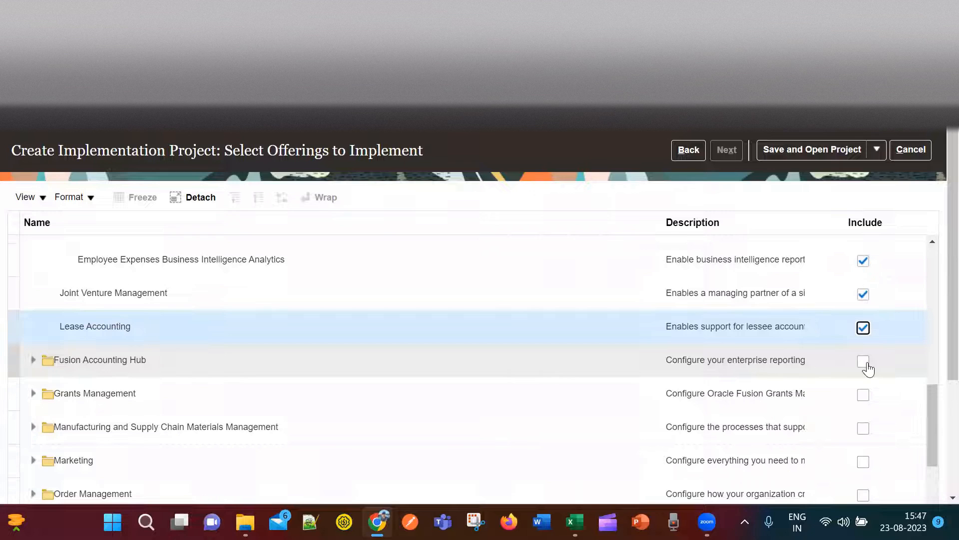
left_click_drag(930, 415, 932, 295)
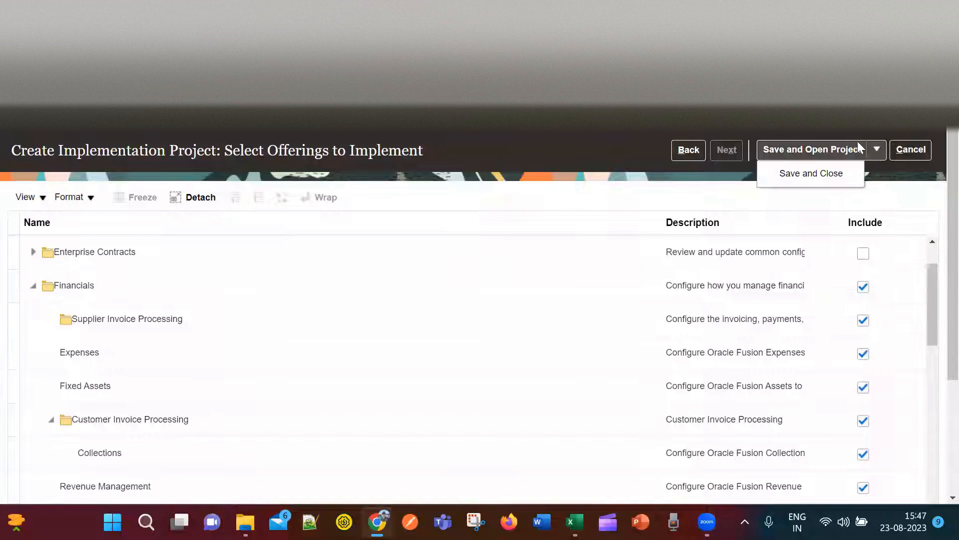
Save the selected offerings and open the MNO Ltd project.
left_click(843, 149)
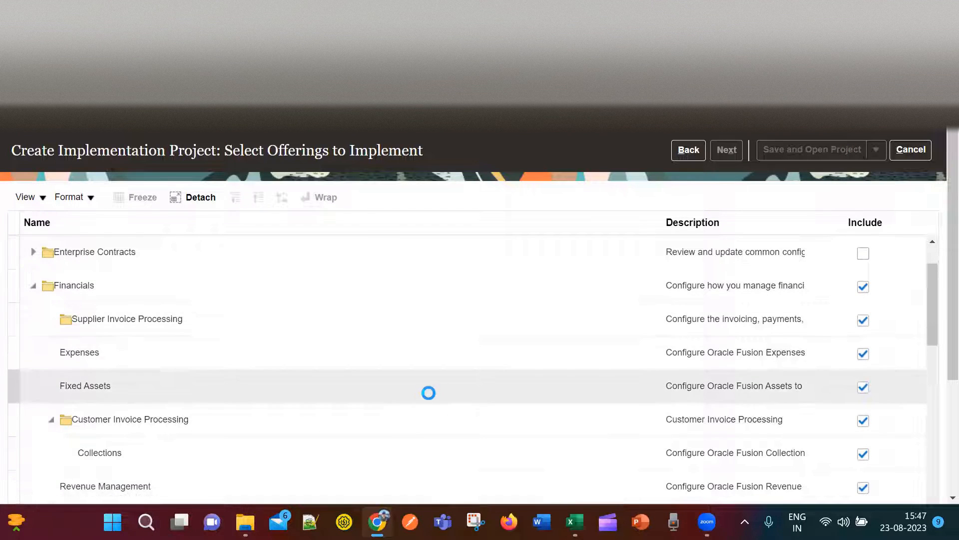
scroll(429, 393, "down", 10)
scroll(431, 388, "up", 2)
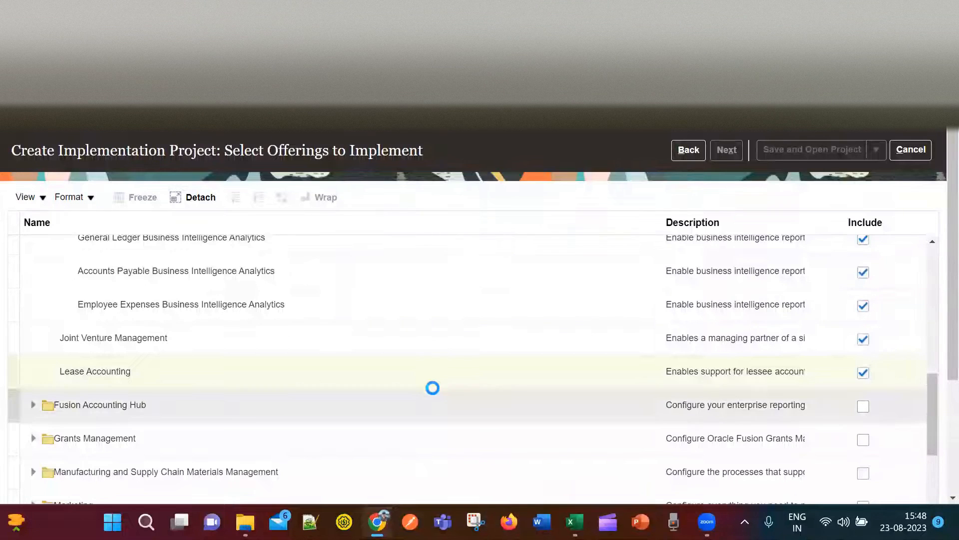
scroll(433, 386, "down", 3)
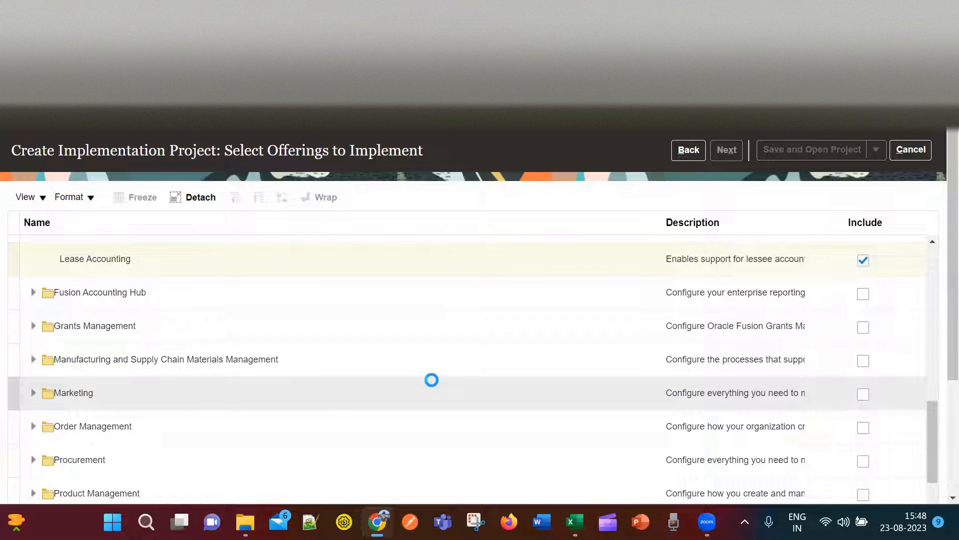
scroll(433, 386, "up", 10)
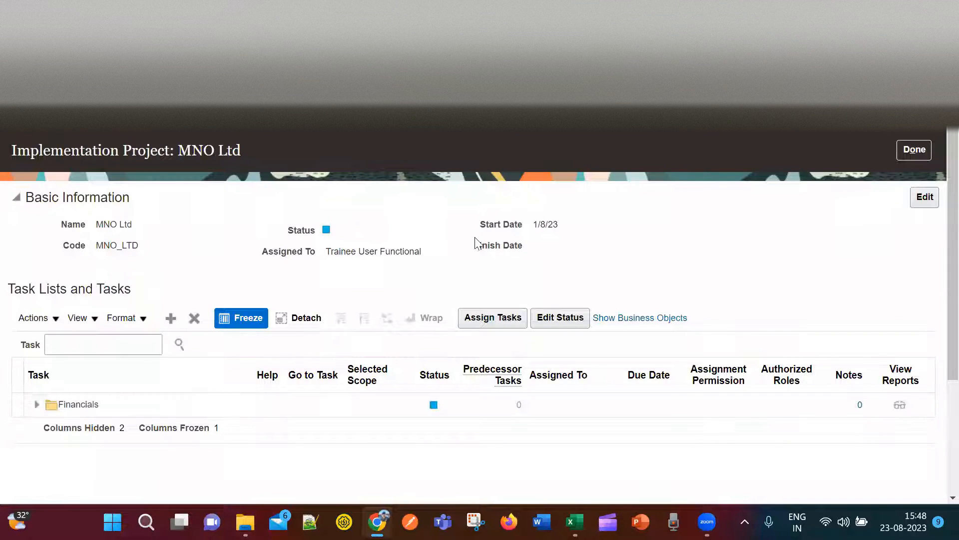
Expand the Financials task list to show its setup tasks, then return to Excel.
left_click(36, 406)
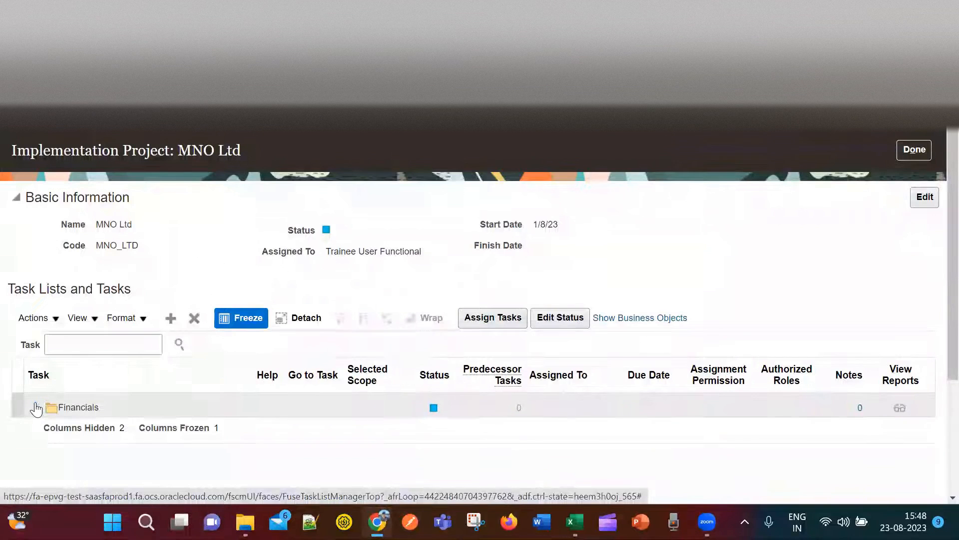
scroll(708, 291, "down", 3)
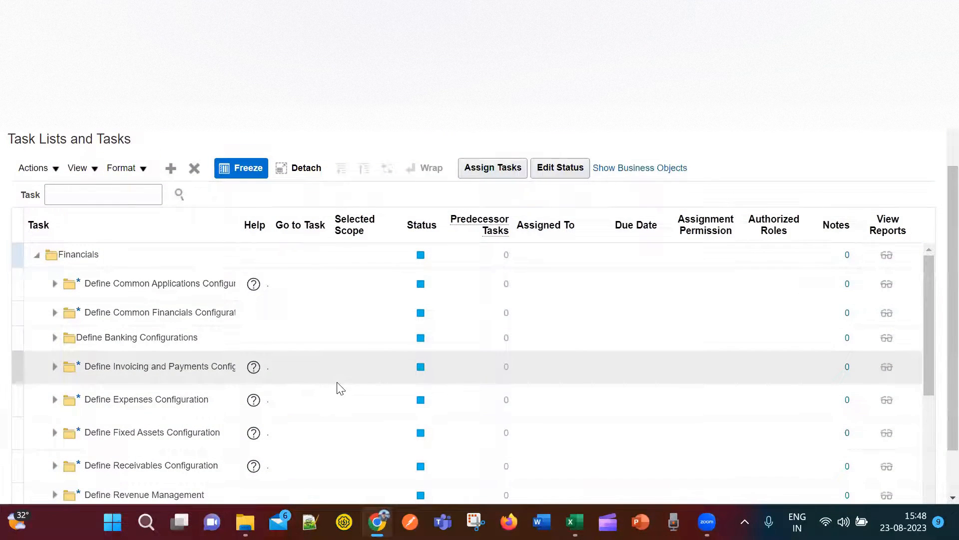
key("alt+Tab")
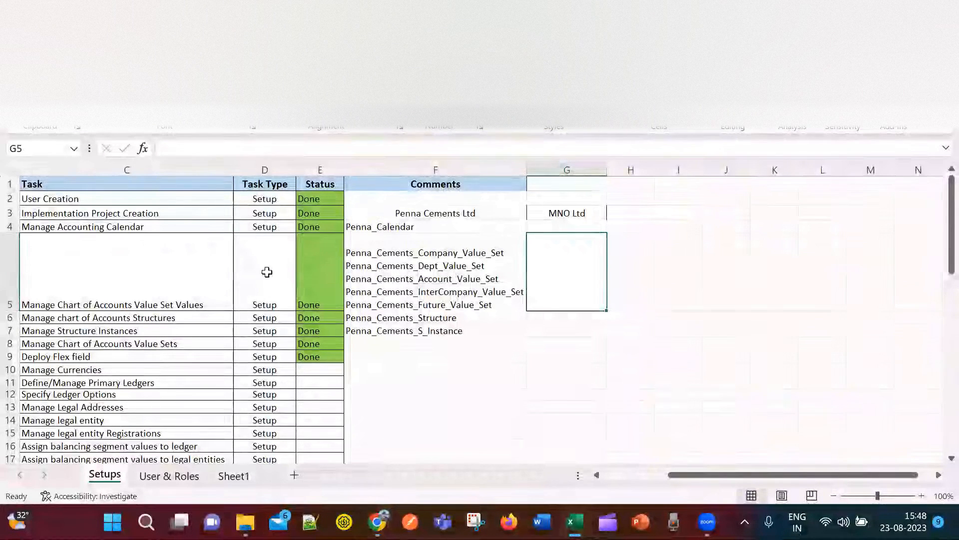
Clear the Done values and green fill from status cells E2 to E10.
left_click(266, 199)
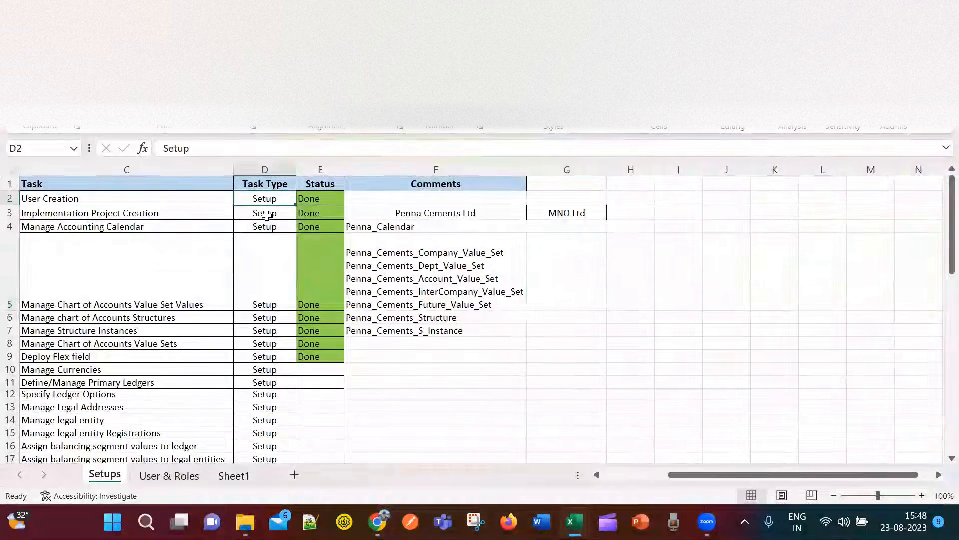
left_click(321, 199)
left_click_drag(325, 240, 322, 356)
left_click(364, 354)
left_click_drag(320, 199, 332, 375)
key("Delete")
left_click(430, 381)
left_click_drag(321, 197, 320, 371)
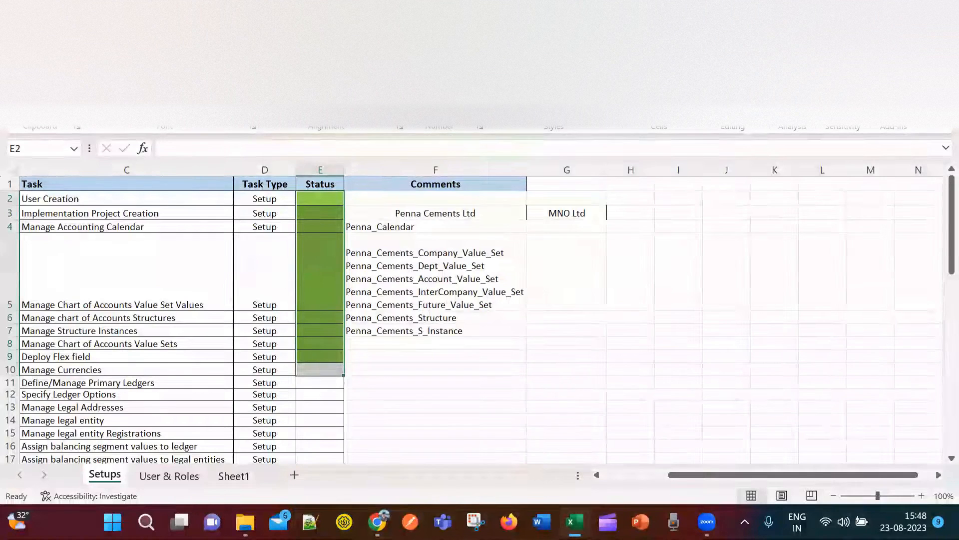
left_click(209, 108)
left_click(249, 269)
Enter Done in cell E2 and give it a green fill.
left_click(480, 394)
left_click(317, 199)
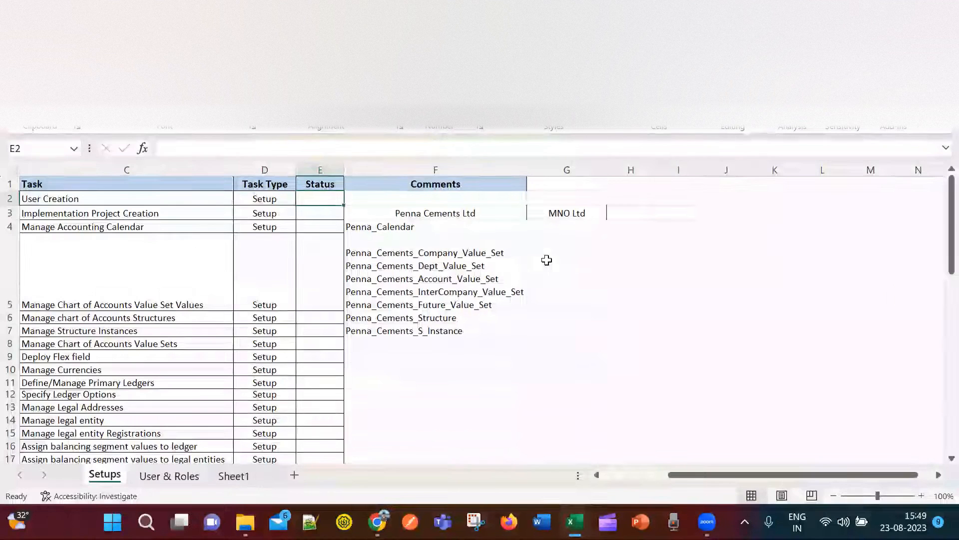
type("Donr")
key("BackSpace")
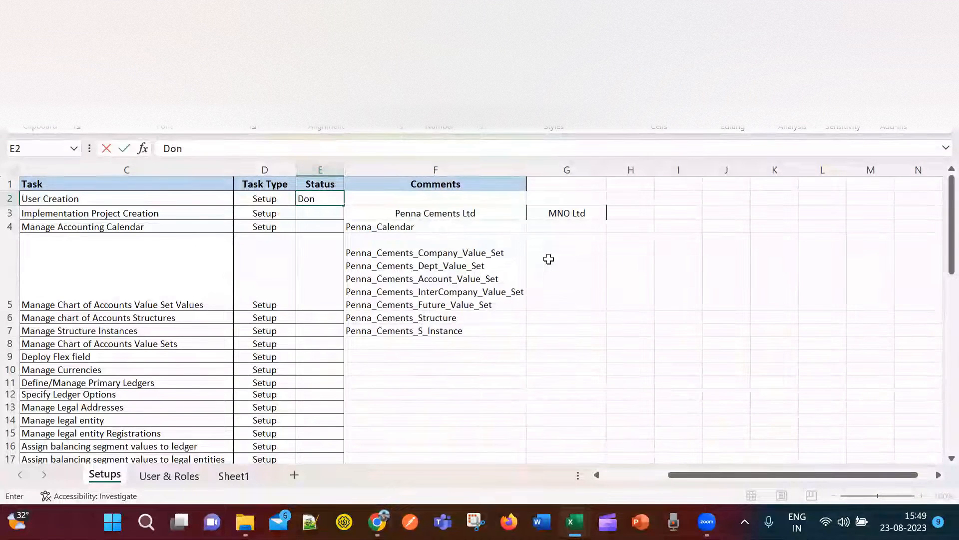
type("e")
key("Return")
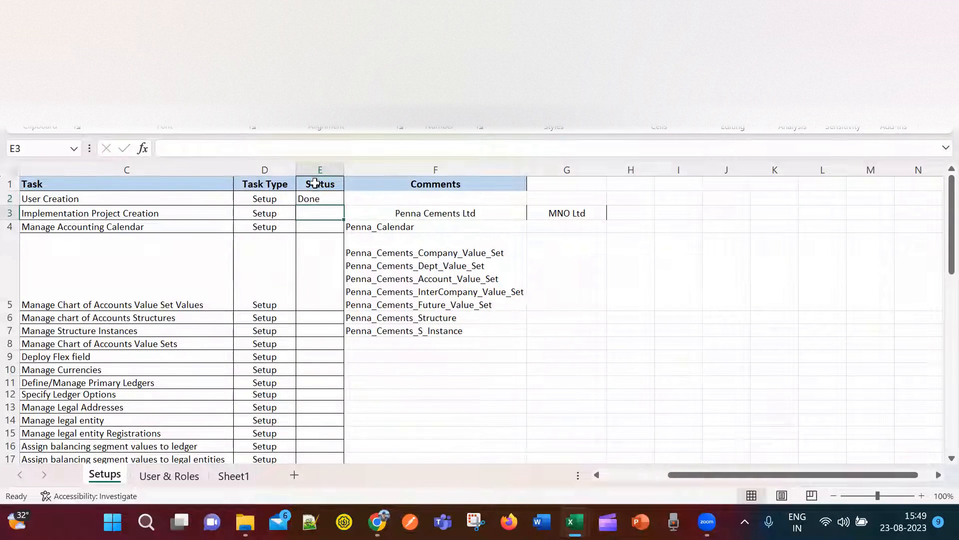
left_click(328, 197)
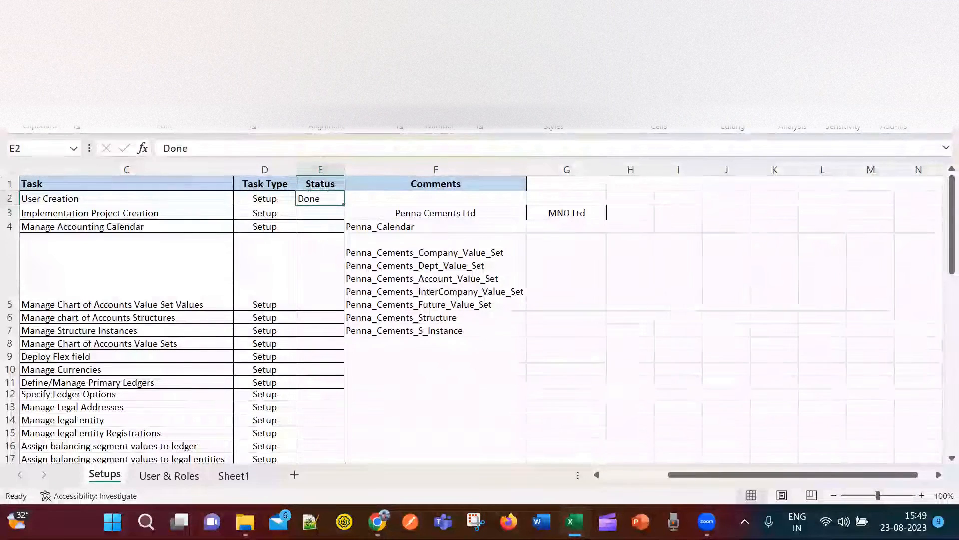
left_click(207, 109)
left_click(252, 243)
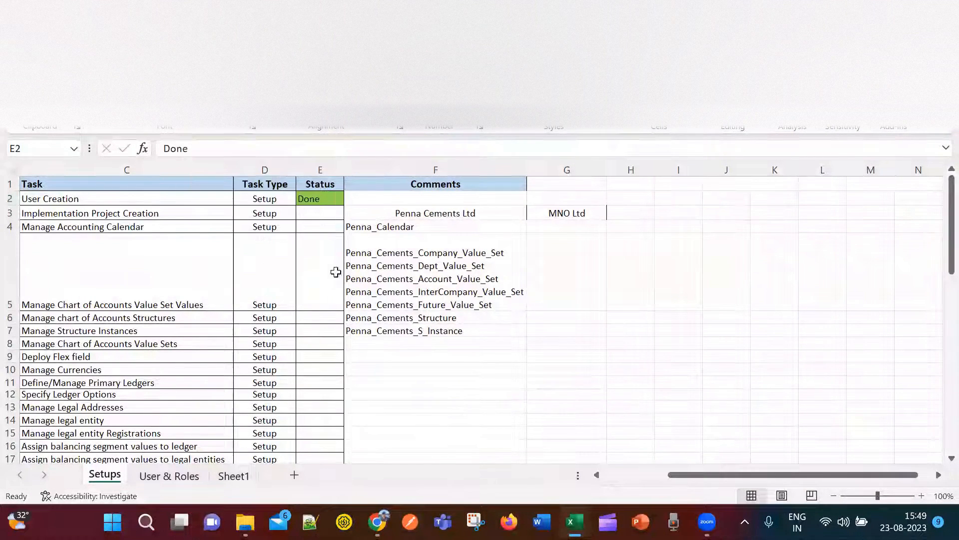
left_click(435, 369)
Copy the green Done from E2 into the Implementation Project Creation status cell E3.
left_click(336, 196)
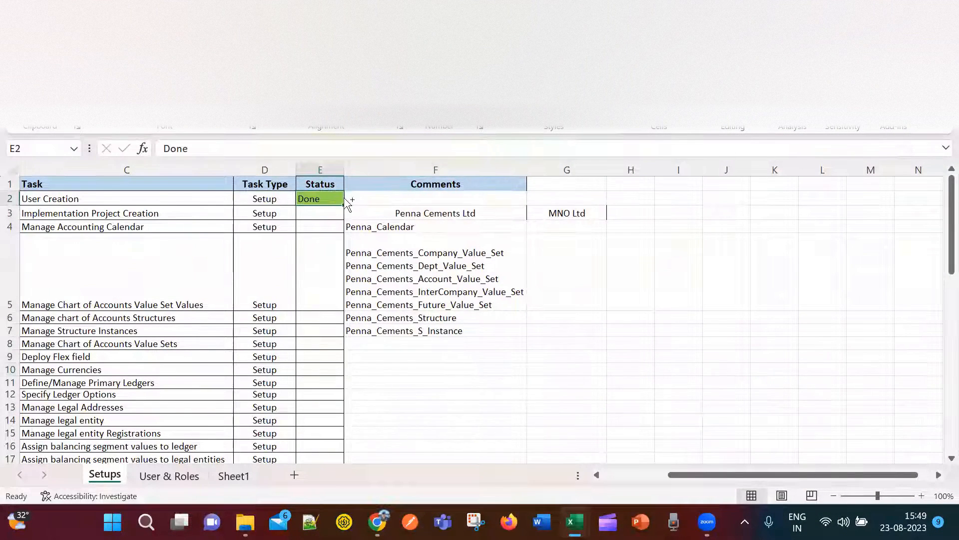
key("ctrl+c")
left_click(325, 214)
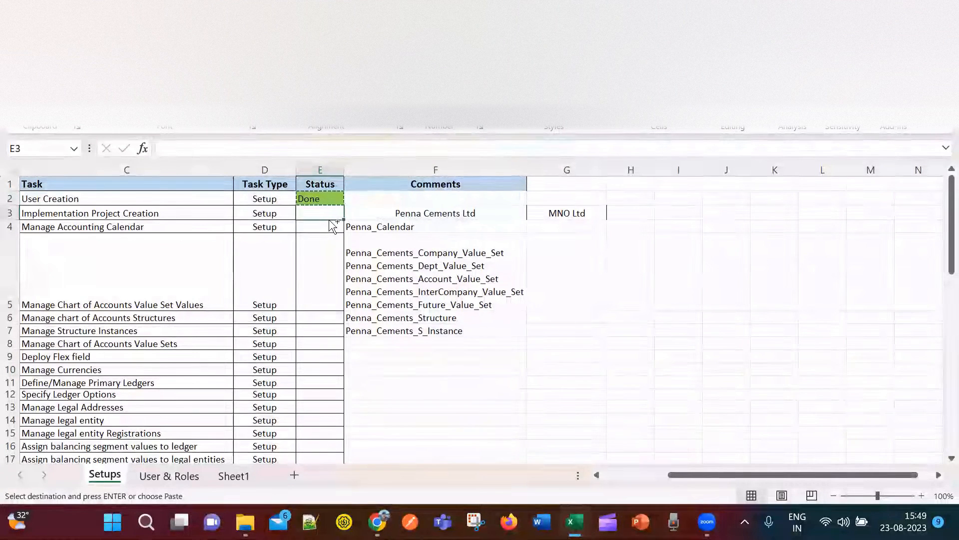
key("ctrl+v")
left_click(356, 229)
key("Escape")
Move to the Manage Accounting Calendar row and switch back to the Oracle task list.
left_click(320, 225)
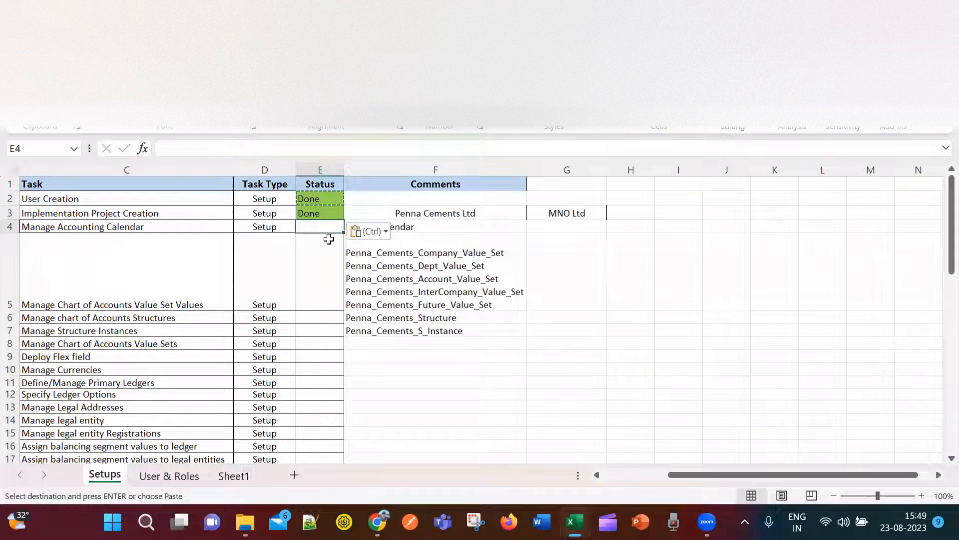
key("Left")
key("Left")
key("Left")
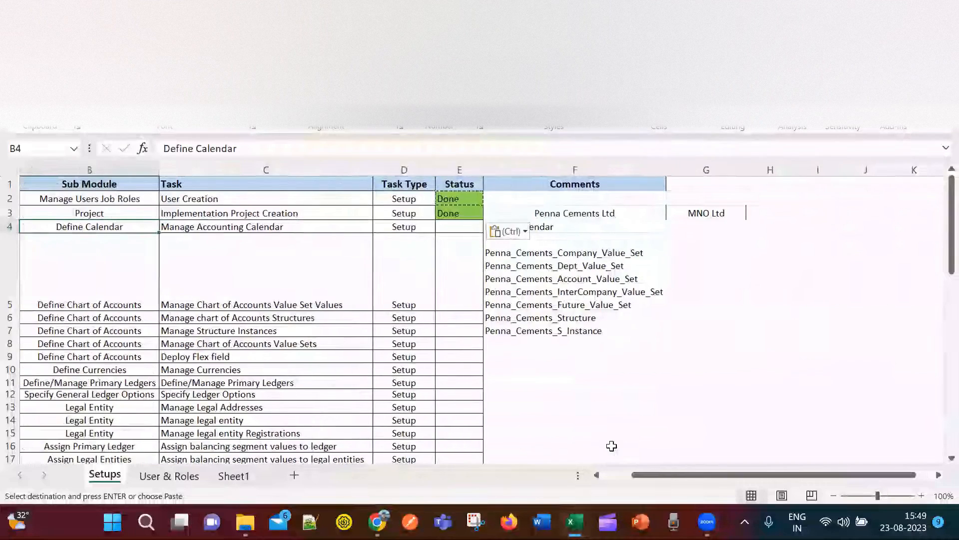
key("Right")
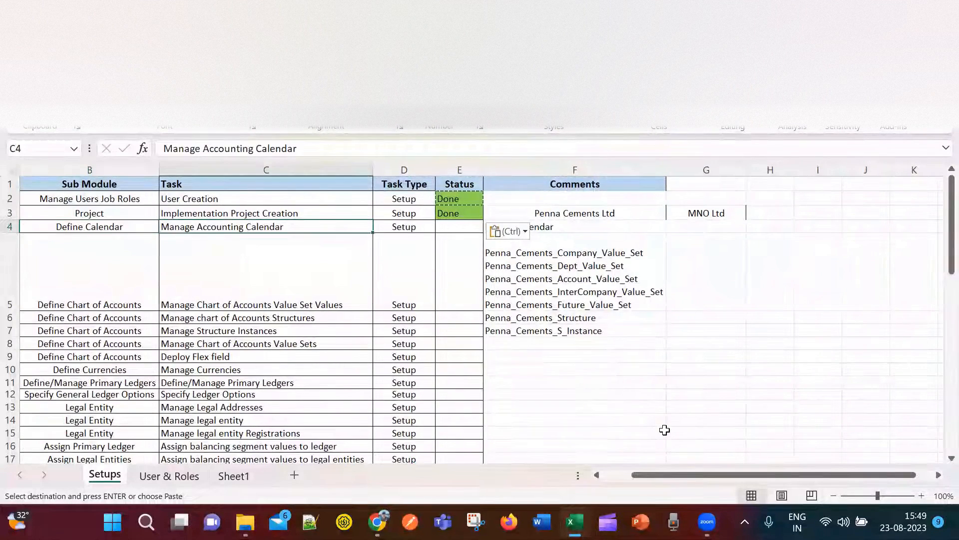
key("alt+Tab")
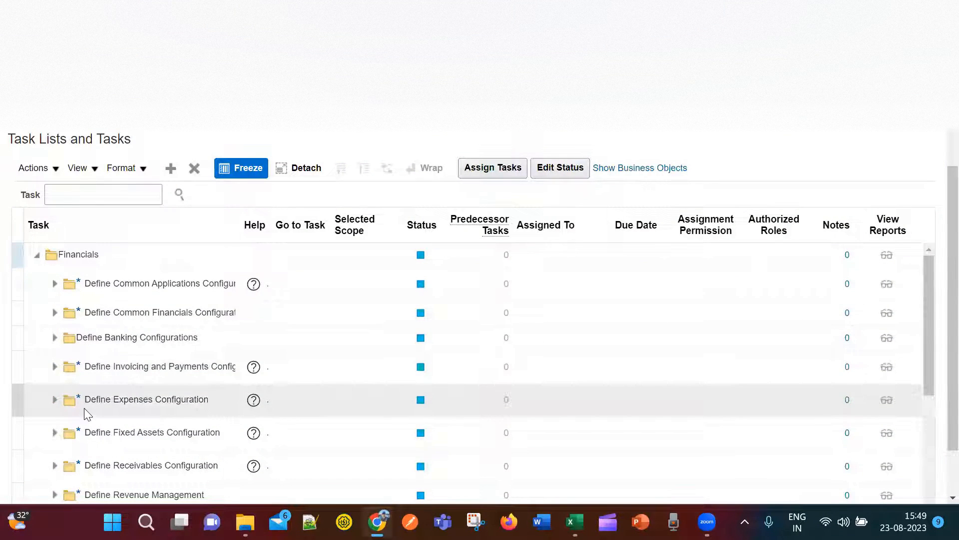
Search the MNO Ltd project tasks for 'calendar'.
scroll(87, 414, "down", 5)
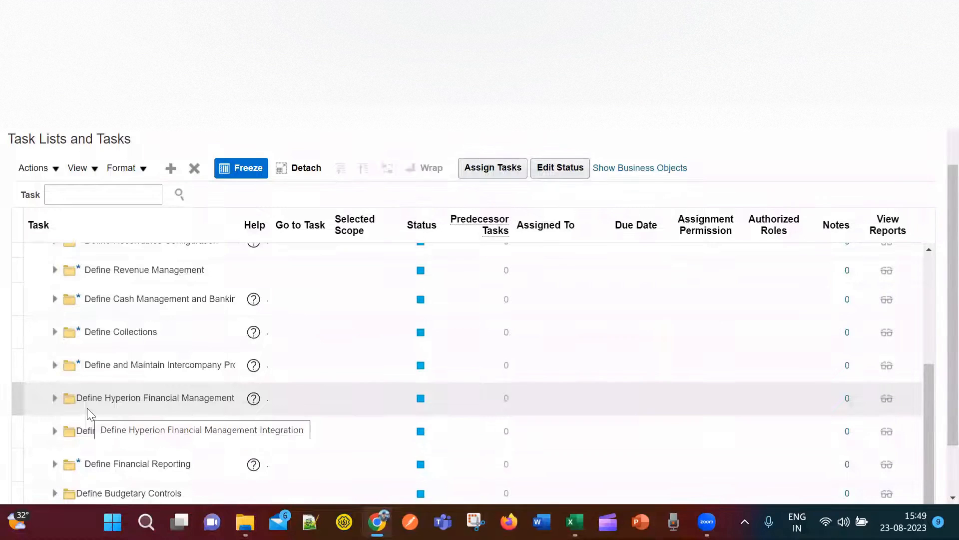
scroll(83, 395, "up", 10)
left_click(94, 345)
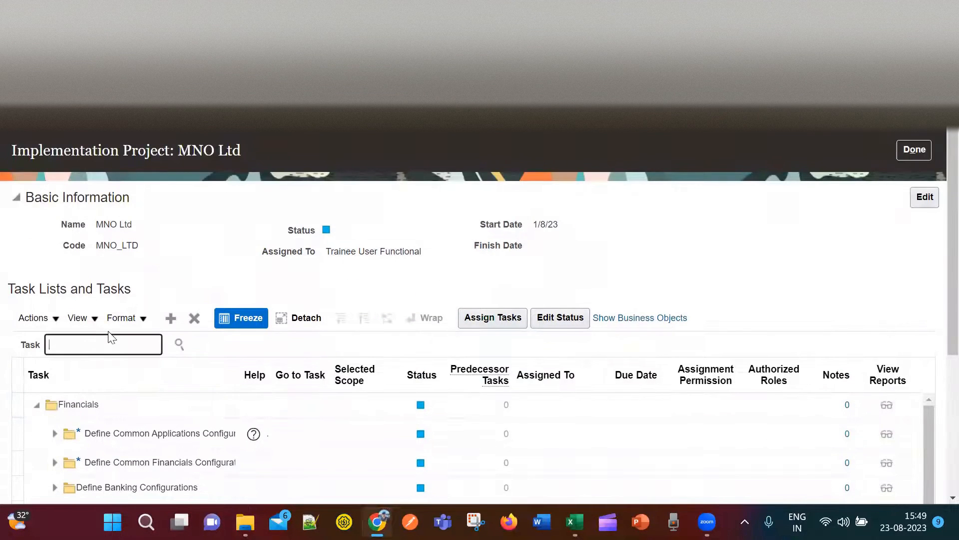
type("calendar")
left_click(183, 350)
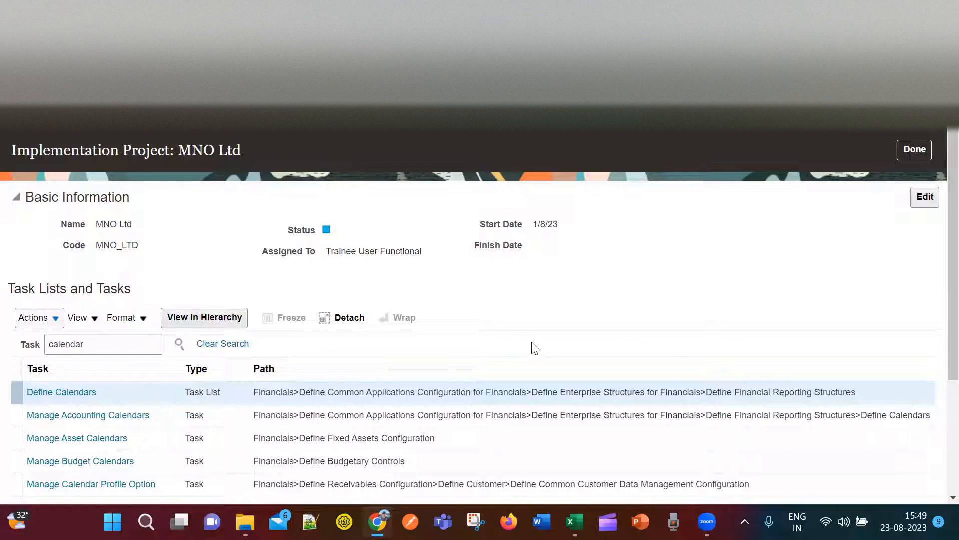
Select Manage Accounting Calendars in the hierarchy and launch the task.
scroll(514, 369, "down", 2)
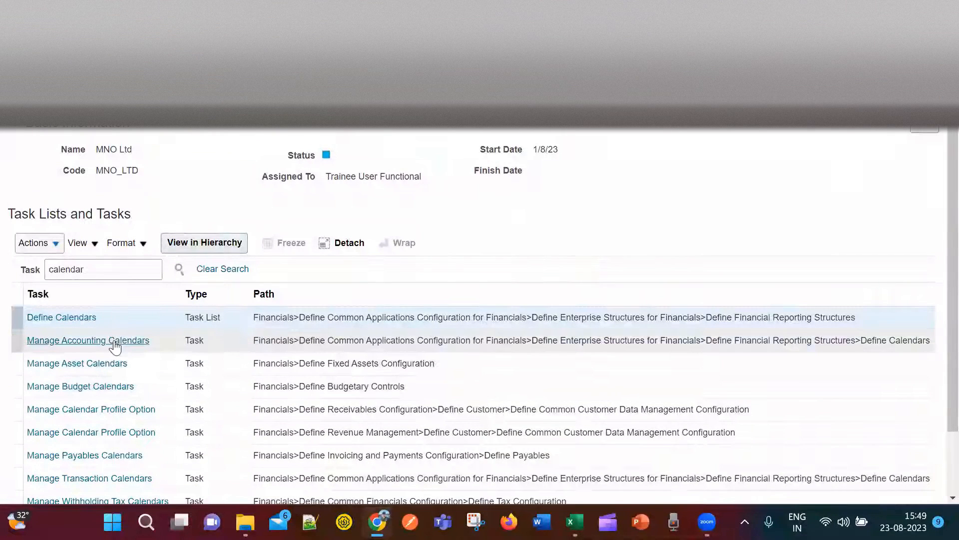
left_click(116, 345)
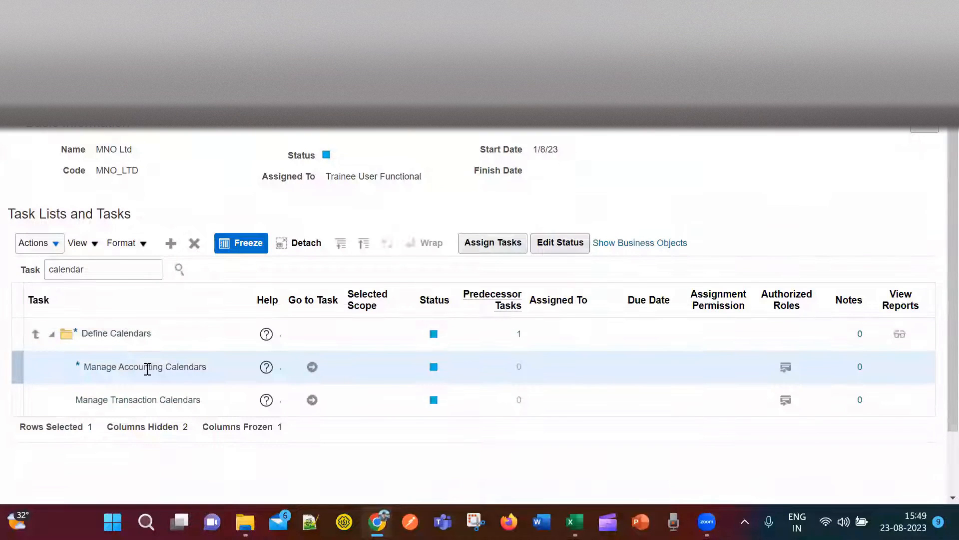
left_click(312, 368)
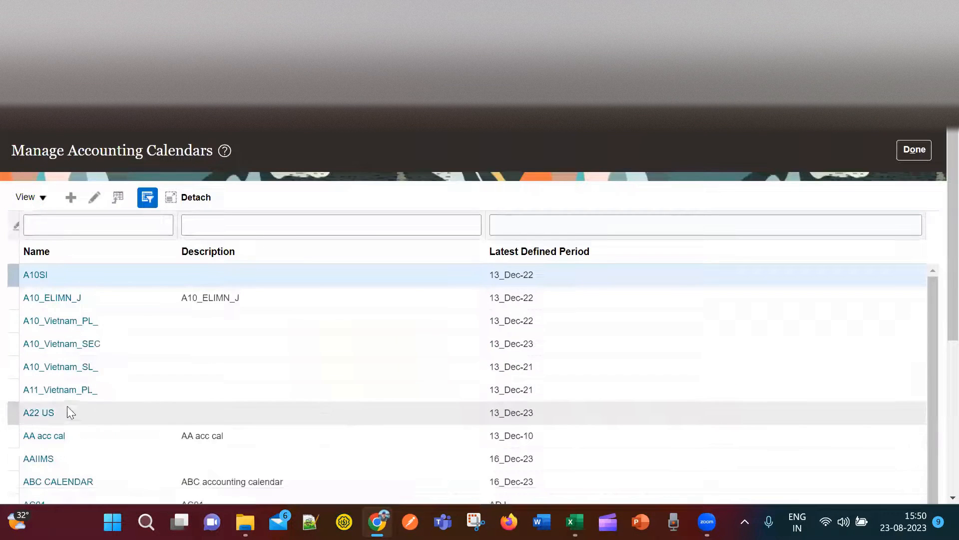
Scroll through the existing accounting calendars, A10SI through ABC CALENDAR, and their latest periods.
scroll(103, 368, "down", 3)
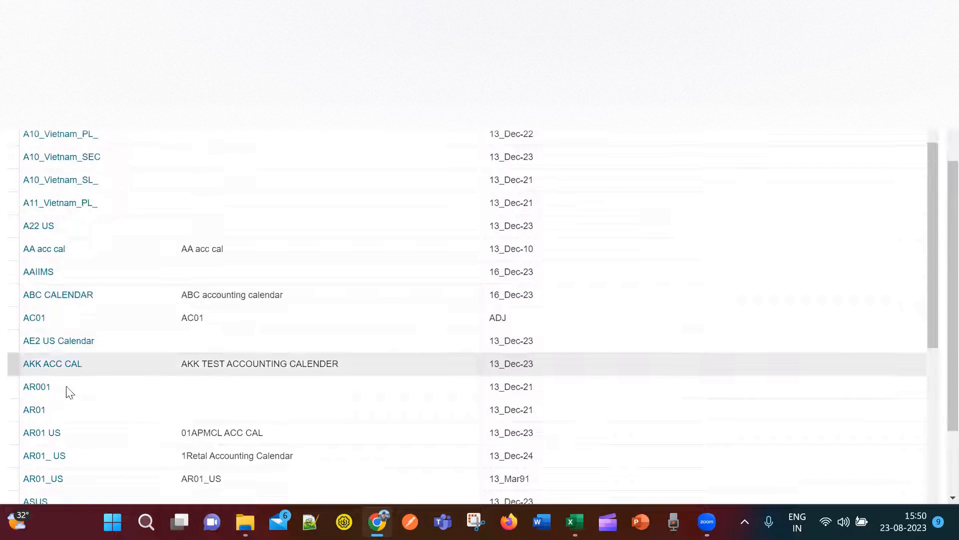
scroll(110, 433, "up", 2)
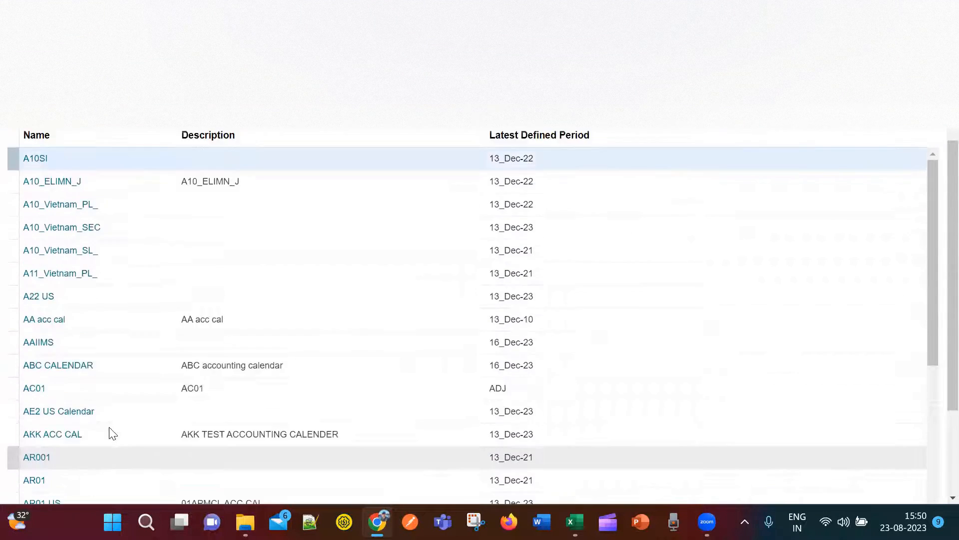
scroll(112, 433, "up", 1)
scroll(112, 425, "down", 5)
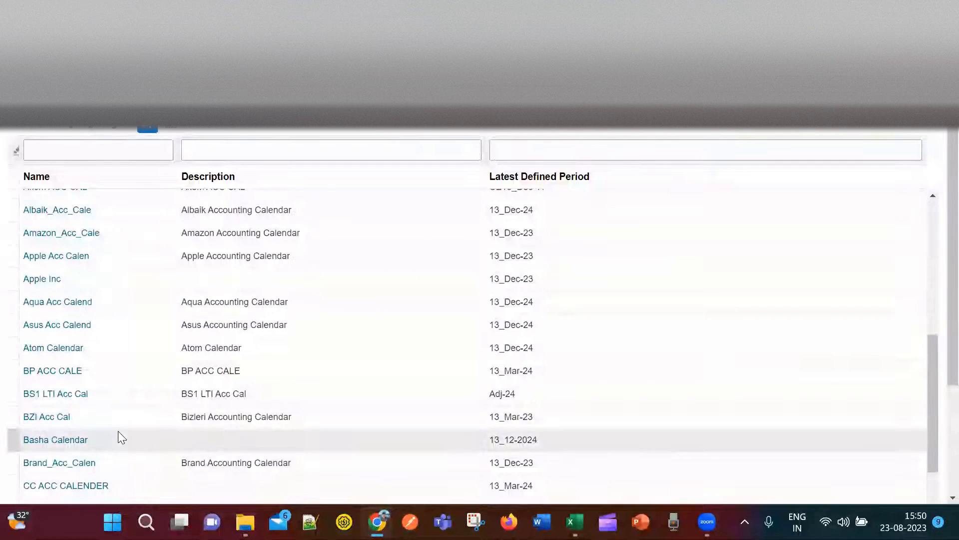
scroll(119, 431, "up", 7)
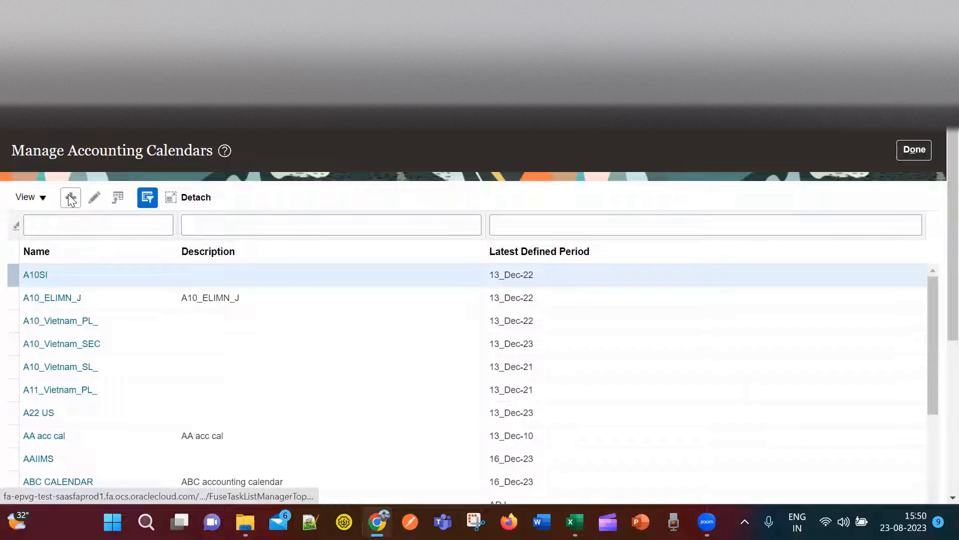
Create a new accounting calendar named MNO_Calendar.
left_click(68, 198)
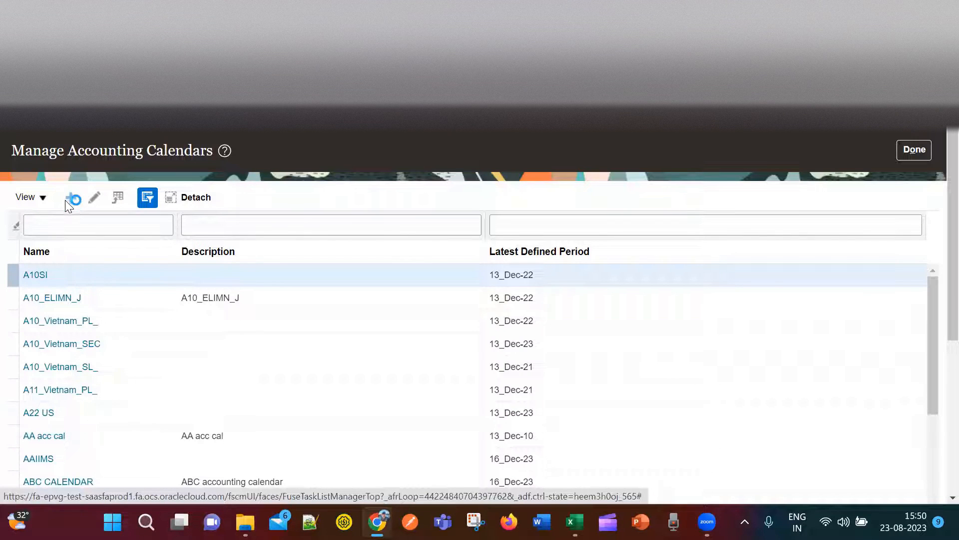
left_click(299, 222)
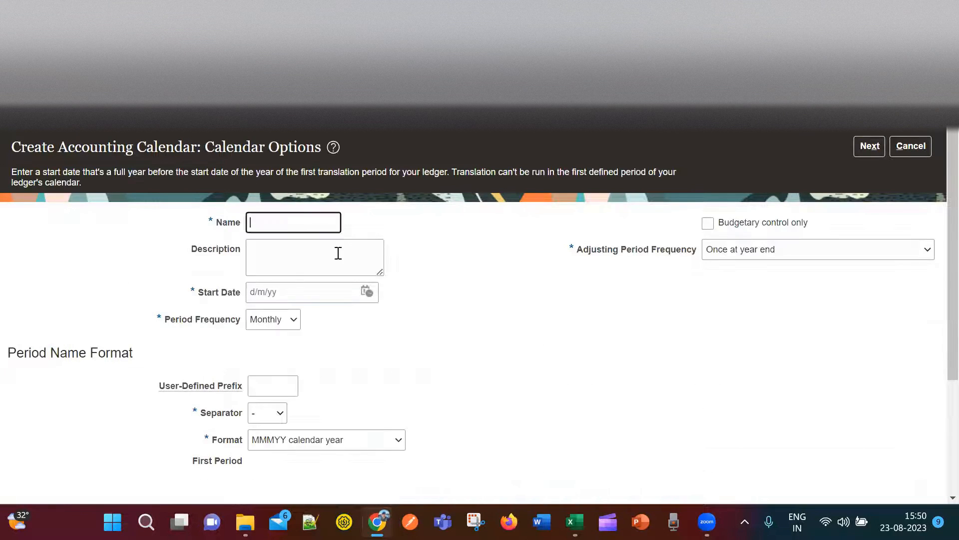
type("MNO_Calendar")
left_click(359, 250)
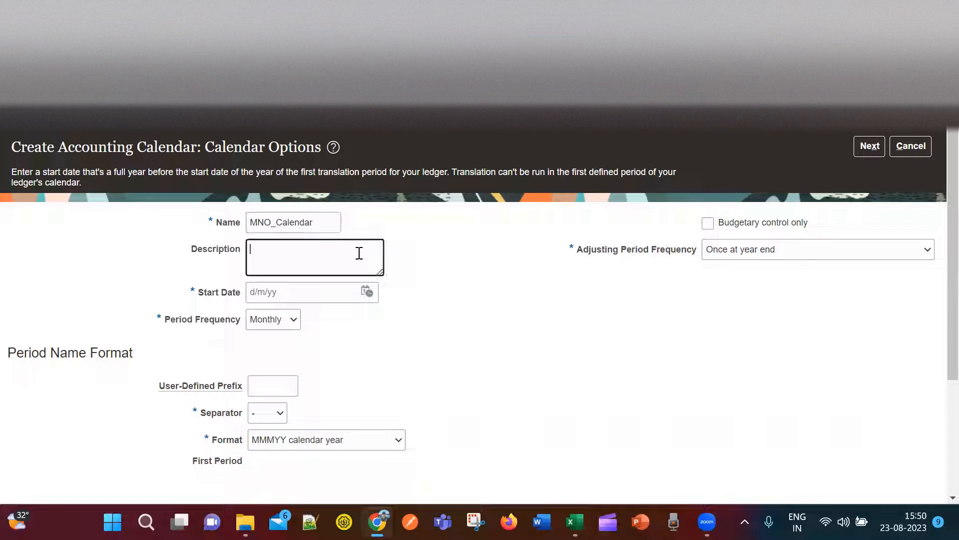
Set the calendar start date to 1 January 2023 and keep Monthly period frequency.
left_click(368, 291)
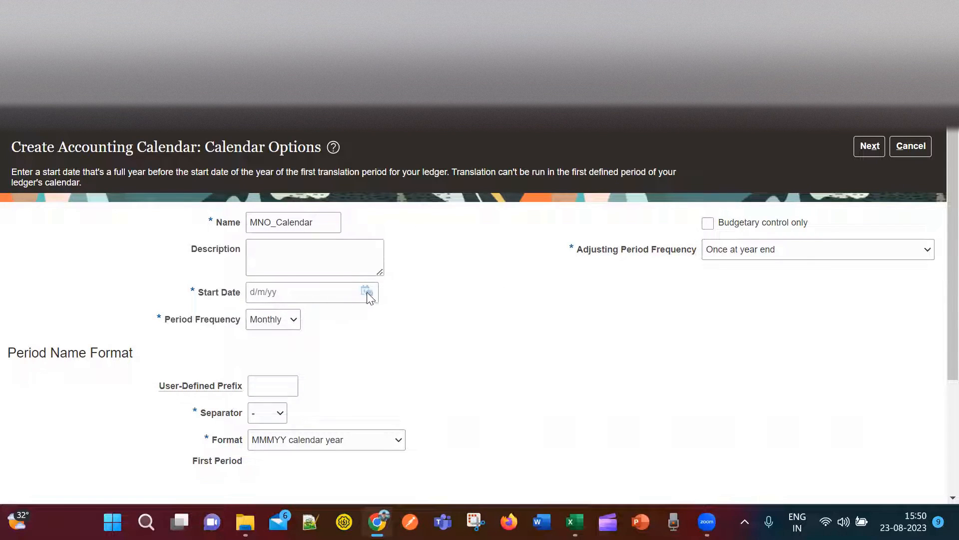
left_click(448, 322)
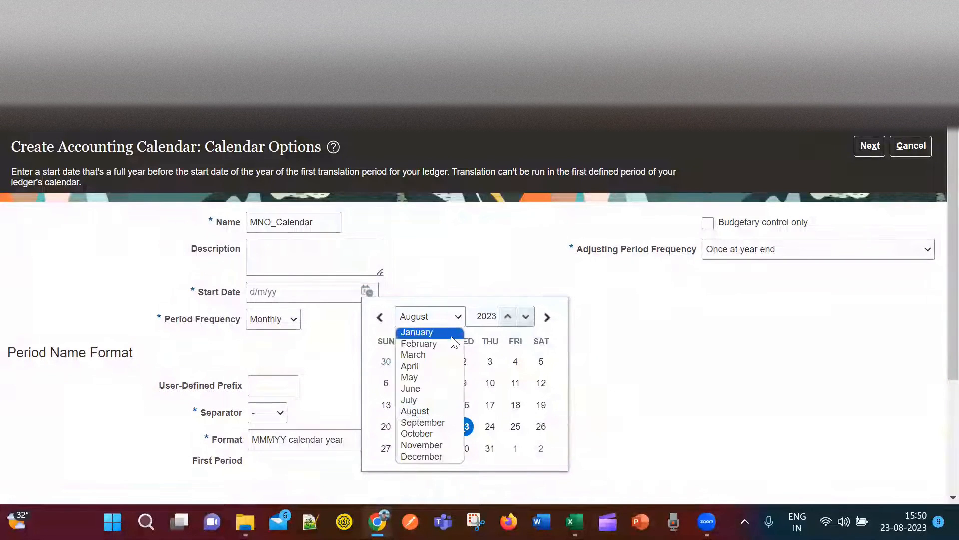
left_click(452, 334)
left_click(387, 362)
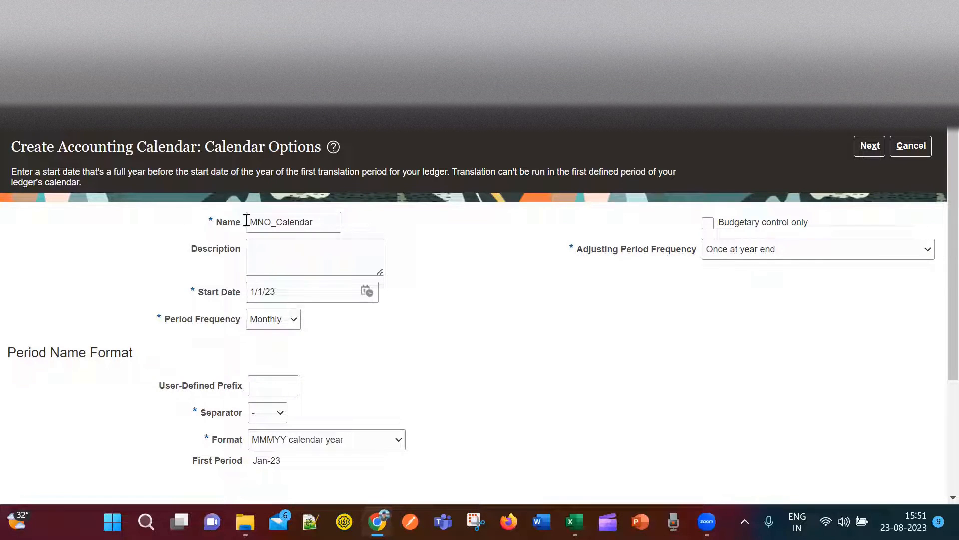
left_click(366, 292)
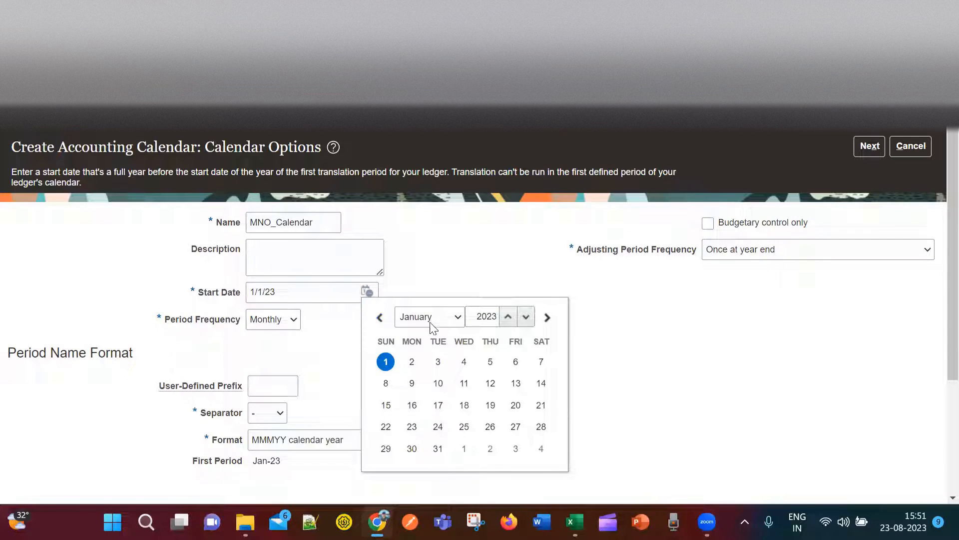
left_click(309, 345)
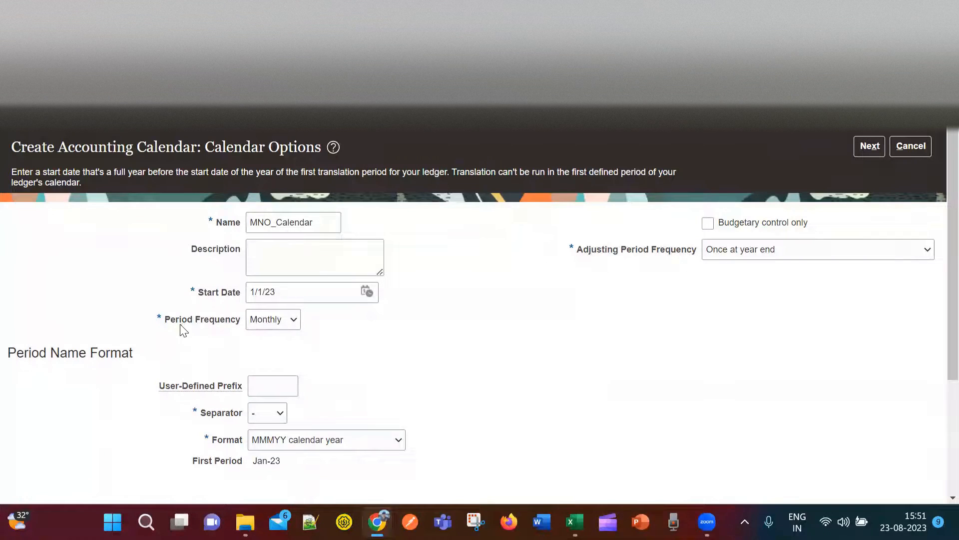
left_click(294, 320)
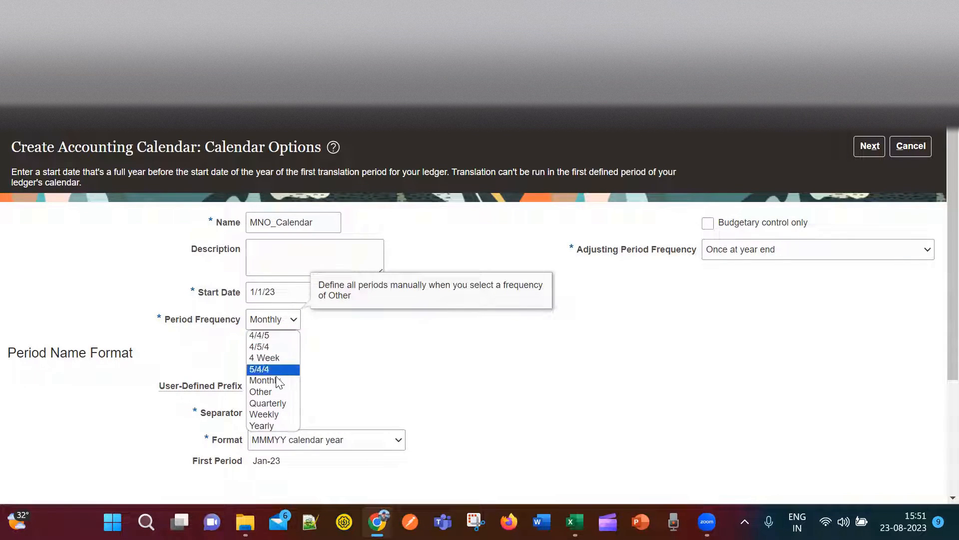
left_click(278, 319)
left_click(363, 357)
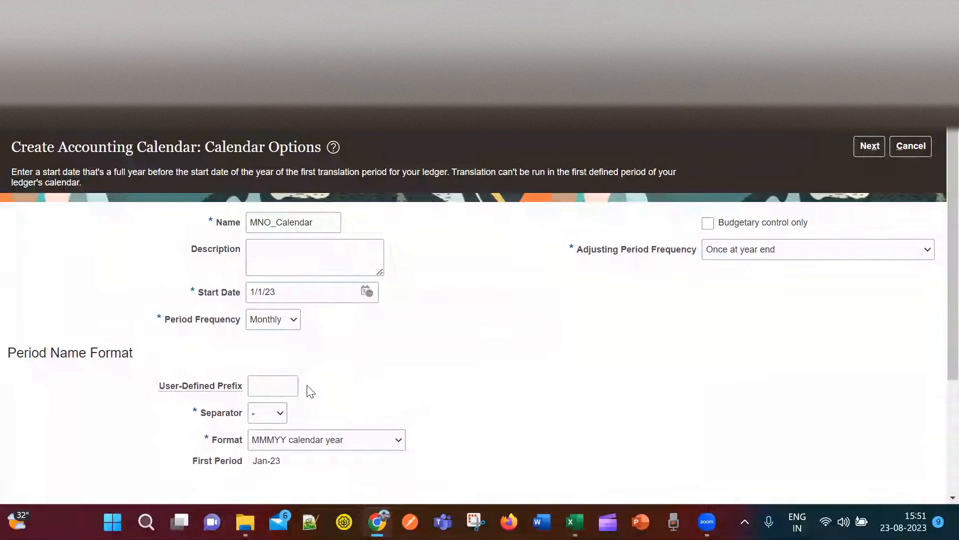
Choose '/' as the period name separator so the first period reads Jan/23.
scroll(453, 380, "down", 2)
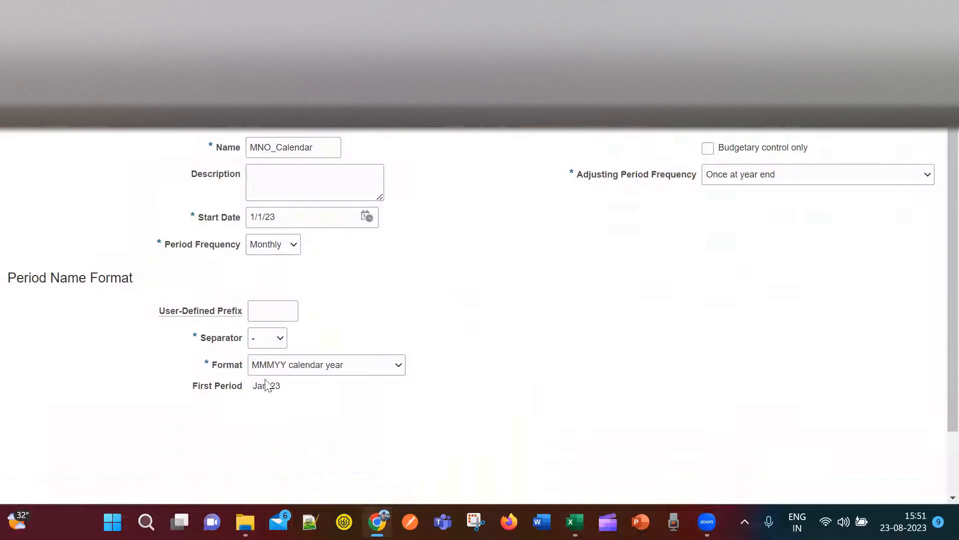
left_click(264, 311)
left_click(280, 340)
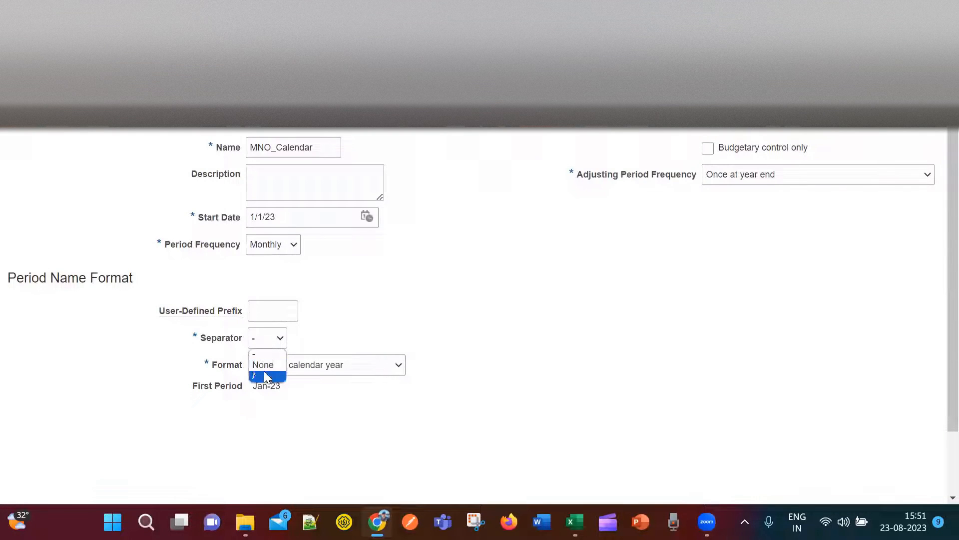
left_click(262, 356)
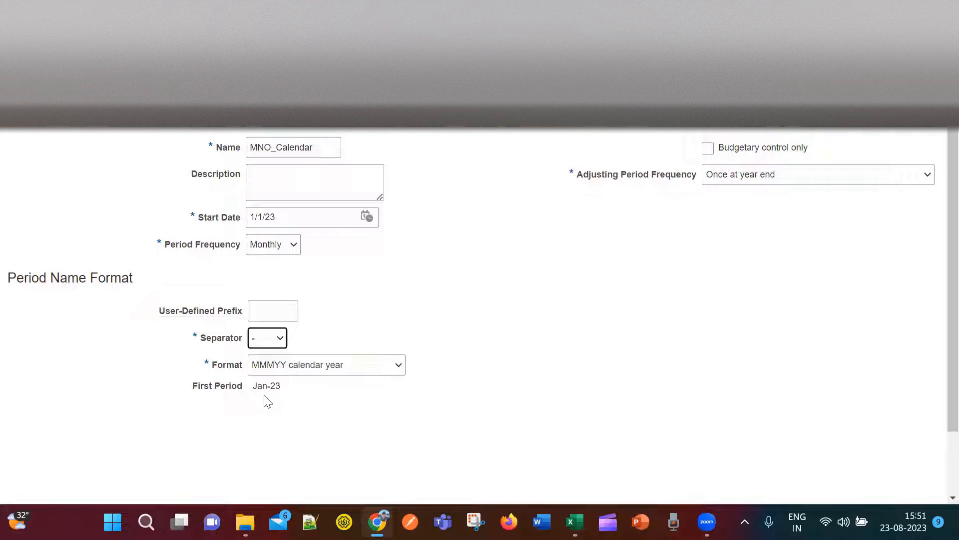
left_click(279, 339)
left_click(271, 377)
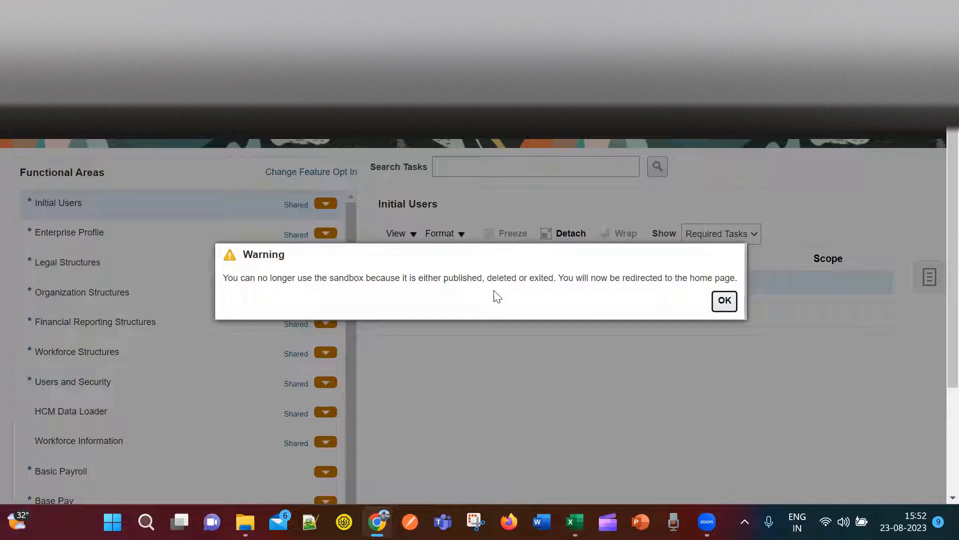
Dismiss the sandbox warning and open Manage Implementation Projects in Setup and Maintenance.
left_click(725, 301)
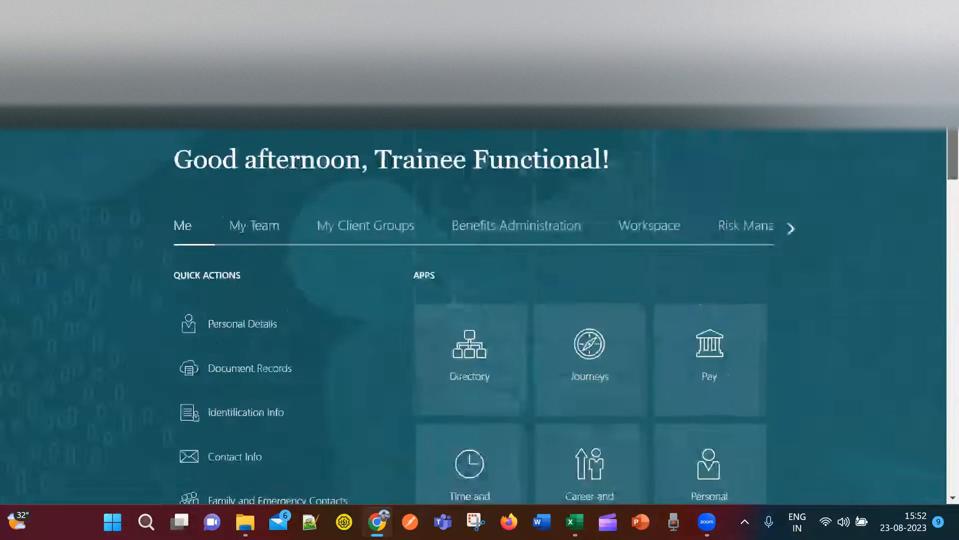
left_click(931, 107)
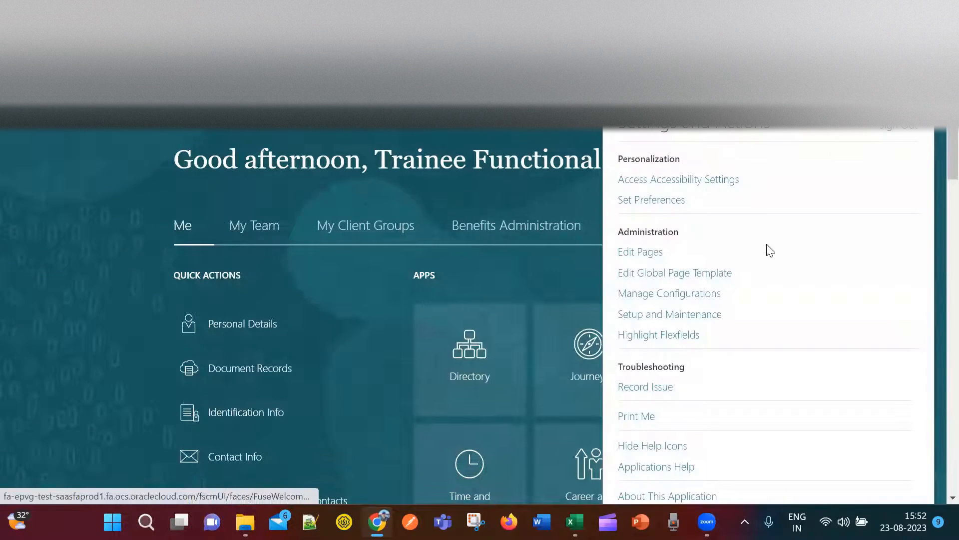
left_click(684, 319)
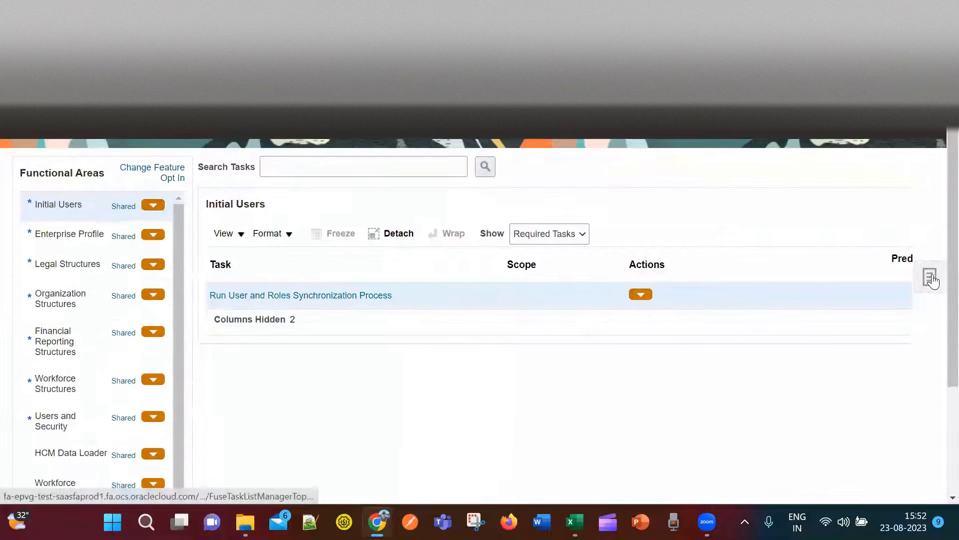
left_click(932, 278)
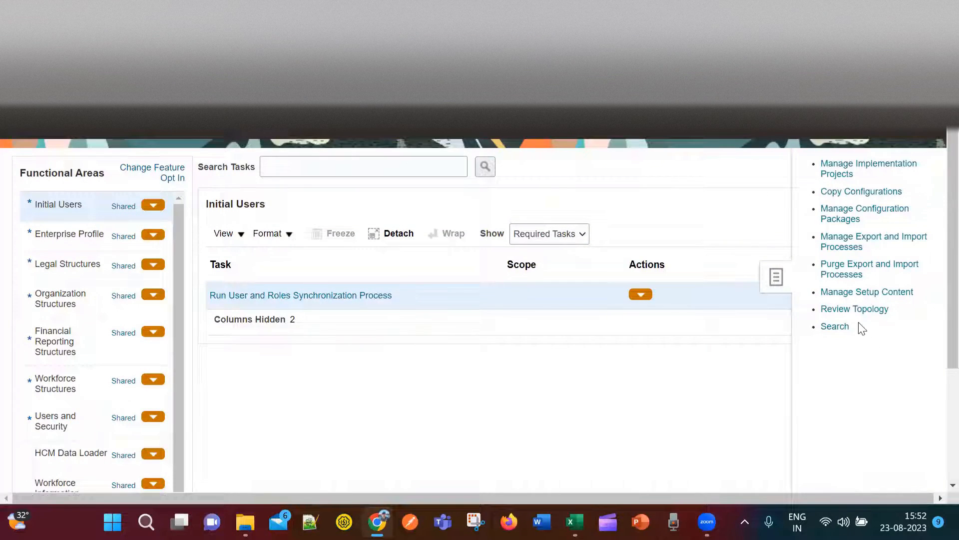
left_click(853, 164)
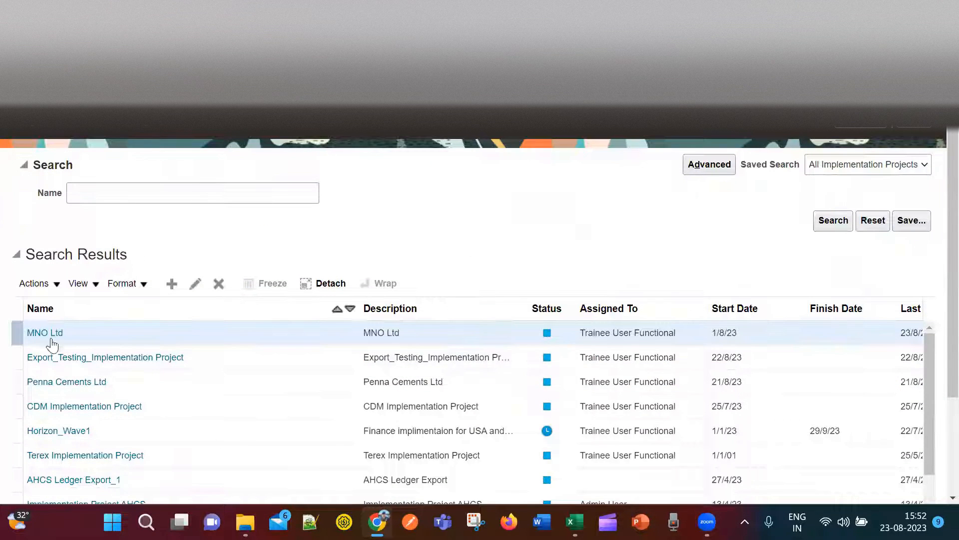
Reopen MNO Ltd, search its tasks for 'calendar' and reveal Define Calendars.
left_click(37, 338)
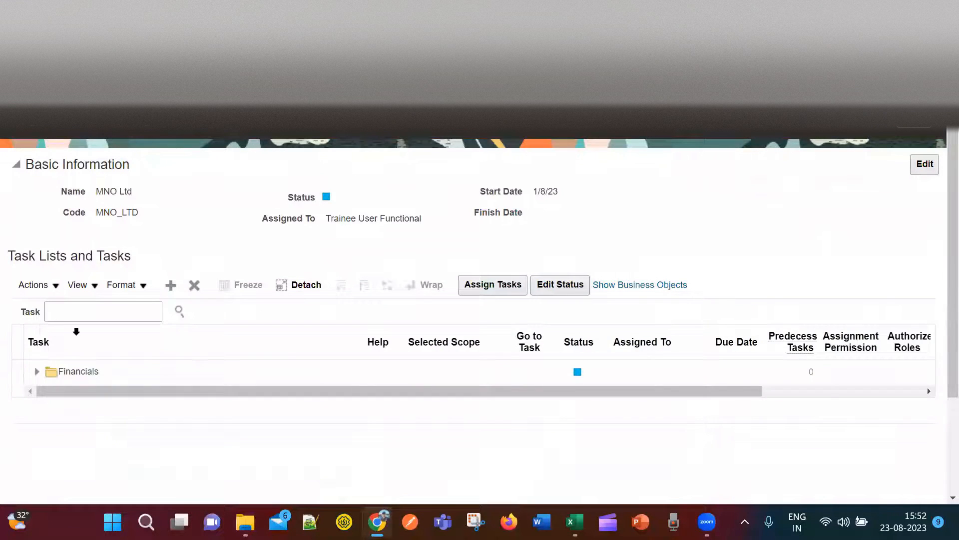
left_click(78, 309)
type("calendar")
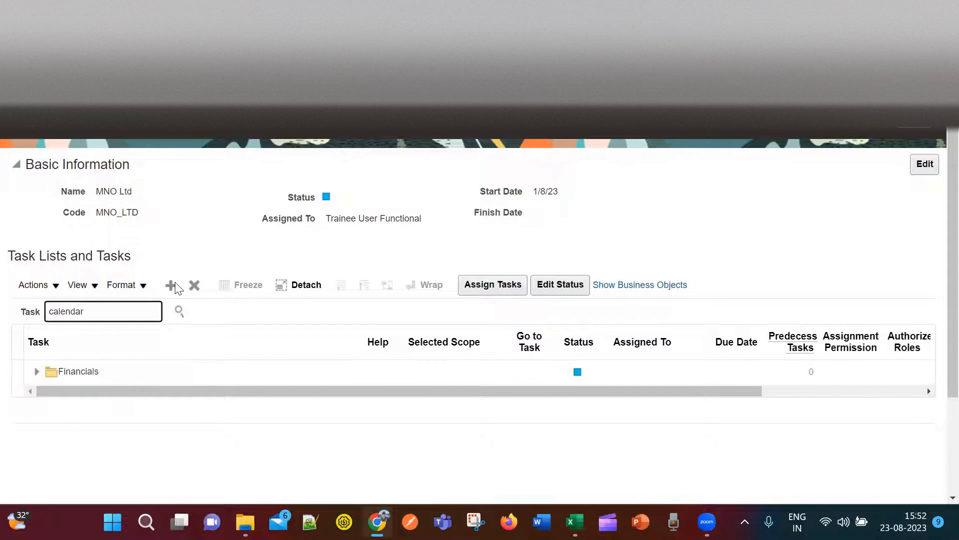
left_click(178, 312)
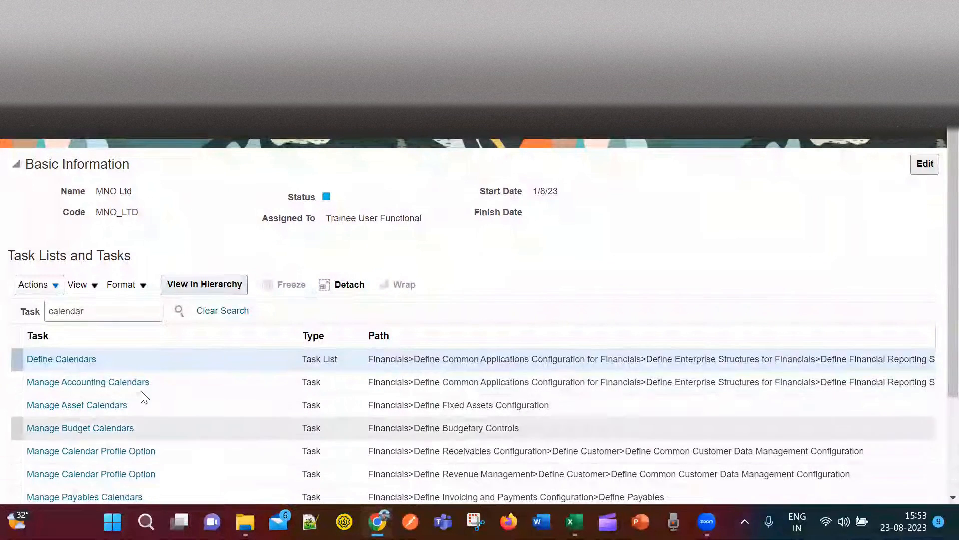
left_click(81, 360)
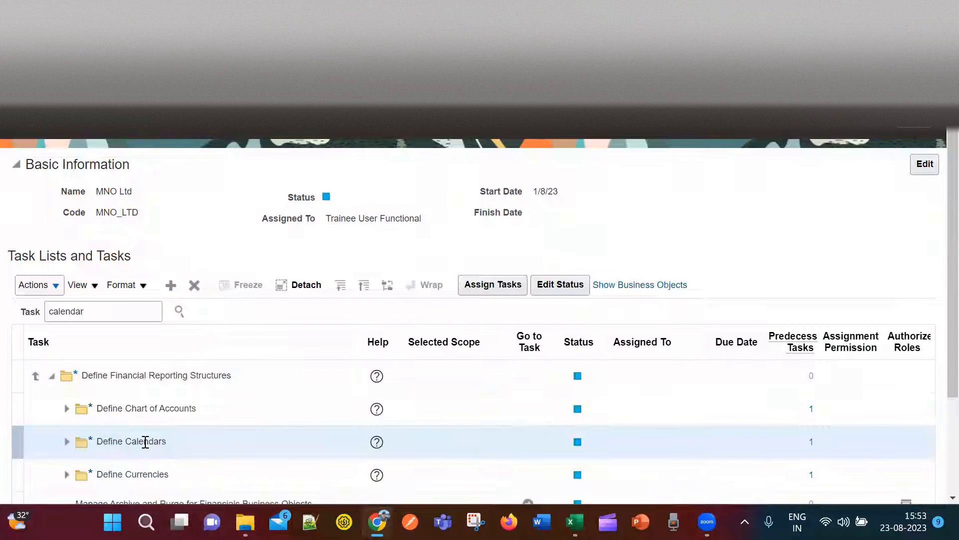
Open Manage Accounting Calendars from the Define Calendars group in the MNO Ltd task list.
left_click(68, 444)
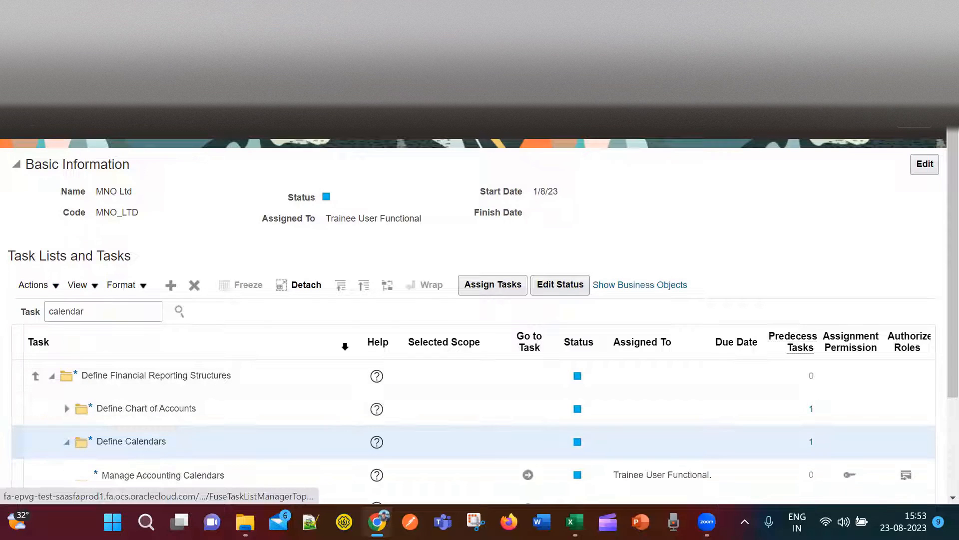
scroll(337, 364, "down", 2)
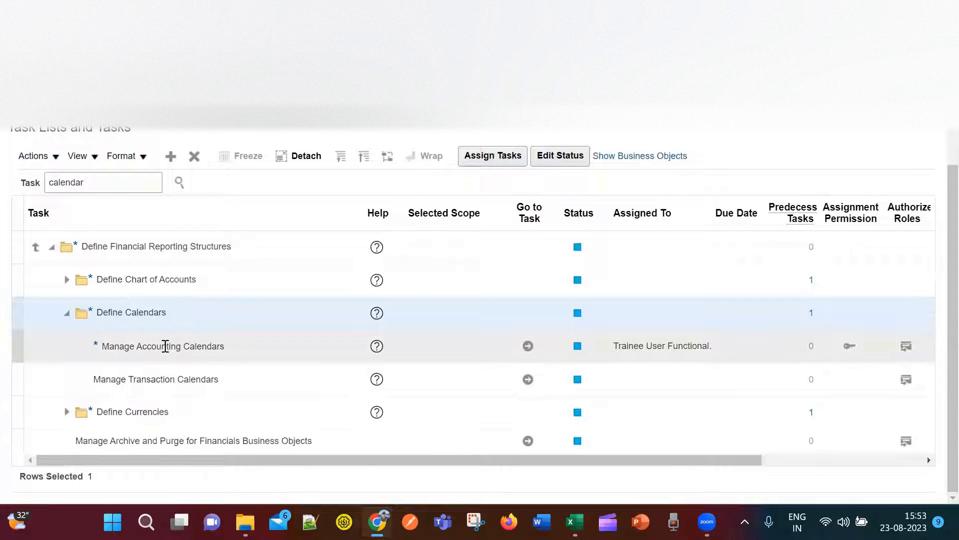
left_click(167, 345)
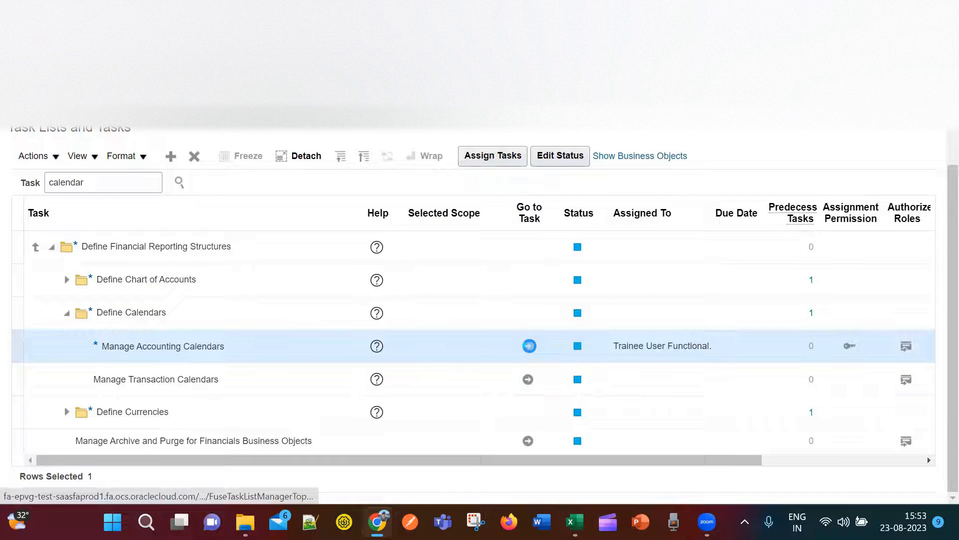
left_click(530, 346)
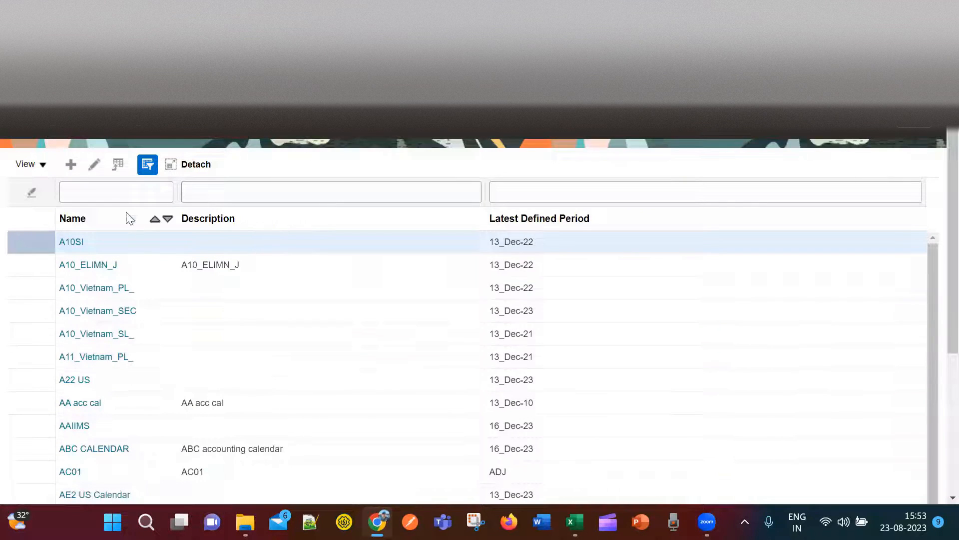
Create a new accounting calendar named MNO_Calendar with start date 1 January 2023.
scroll(133, 368, "down", 5)
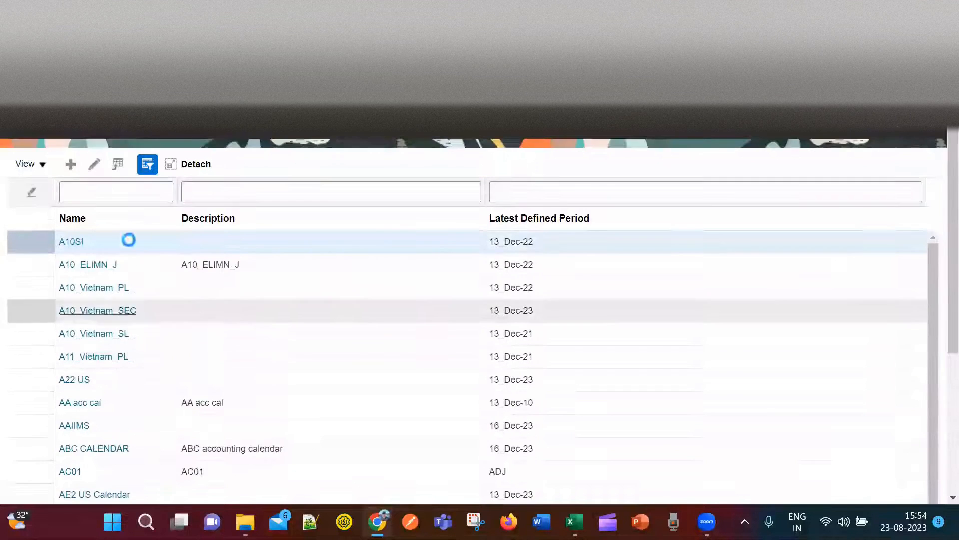
left_click(70, 165)
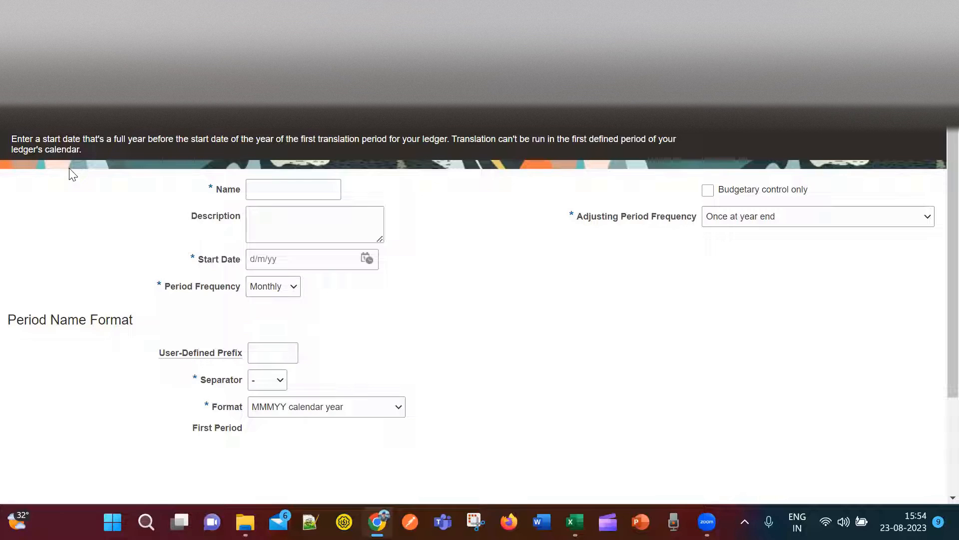
left_click(270, 193)
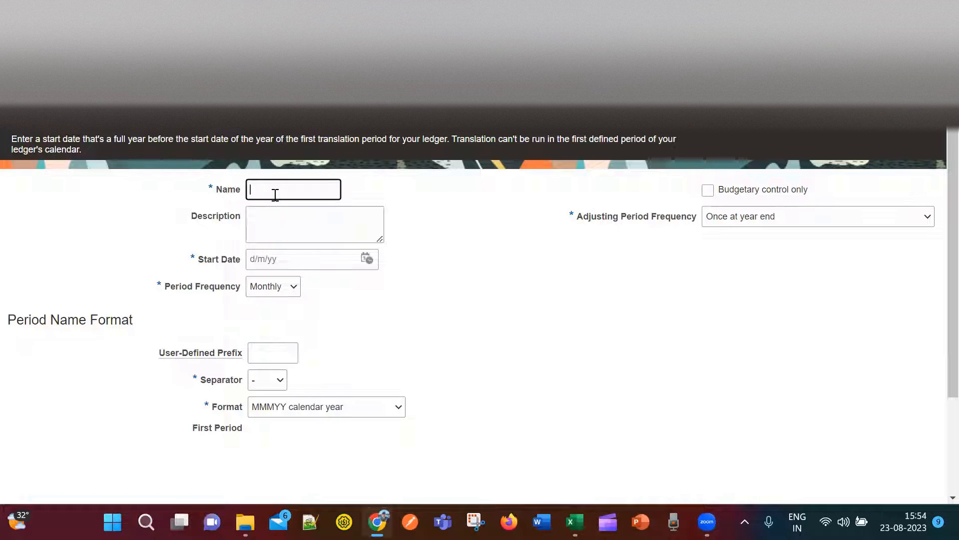
type("MNO Calendar")
left_click(367, 260)
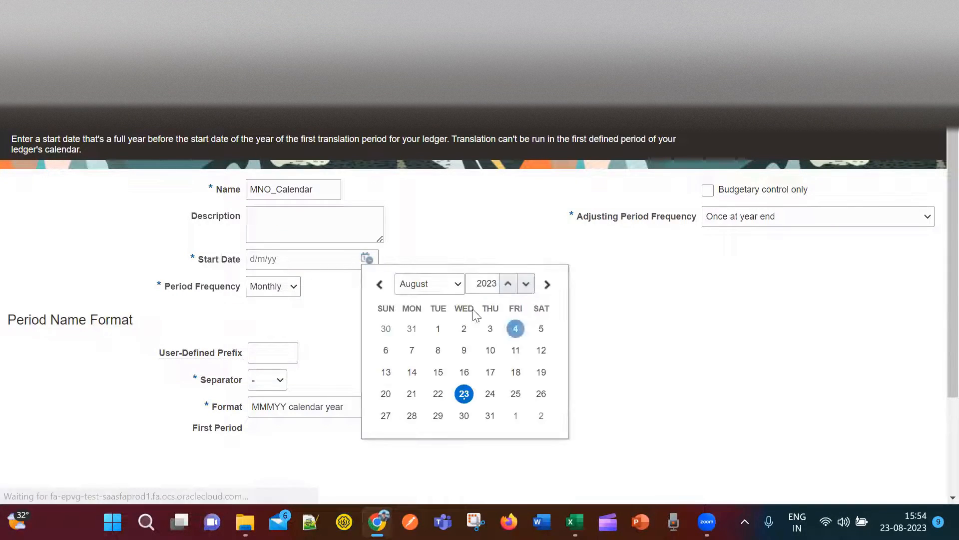
left_click(454, 295)
left_click(417, 299)
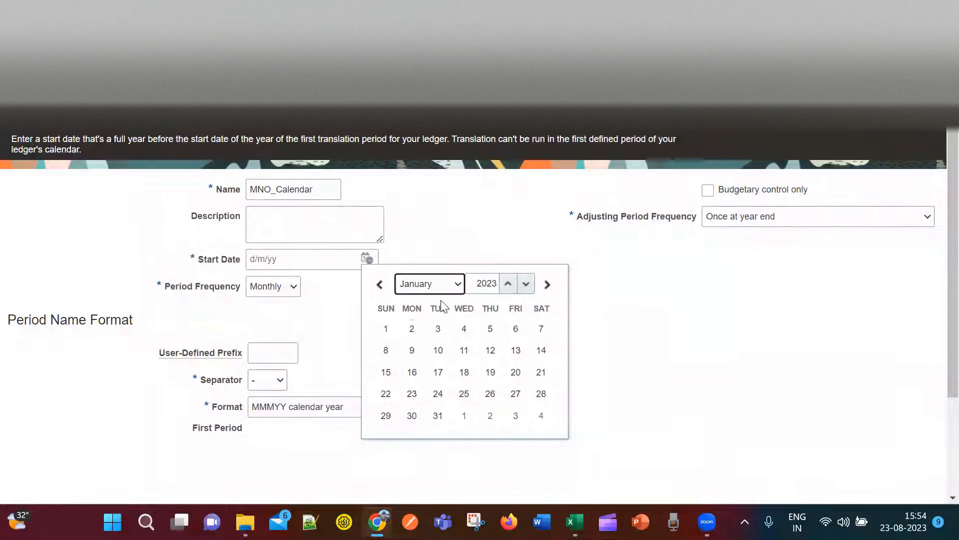
left_click(388, 328)
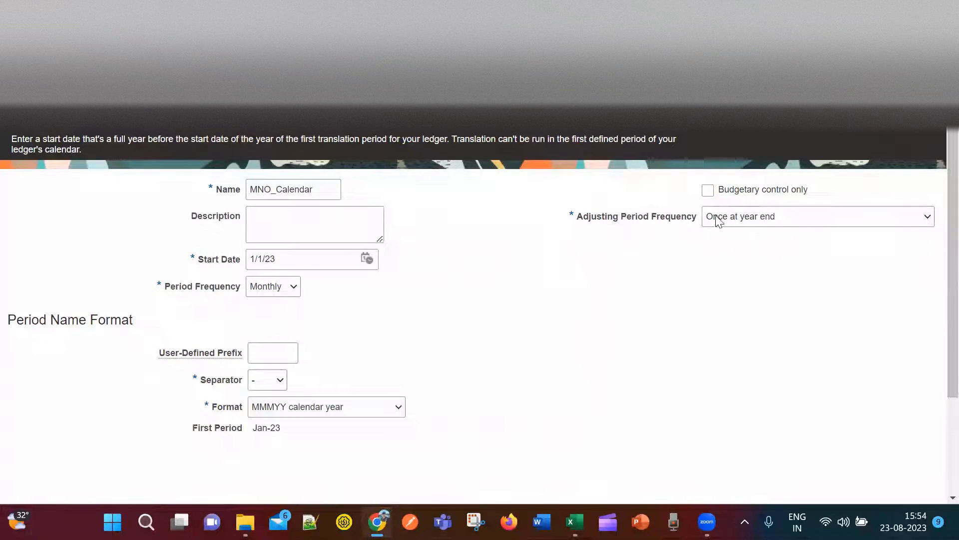
Keep Monthly frequency with first period Jan-23 and generate the period details.
scroll(591, 358, "down", 3)
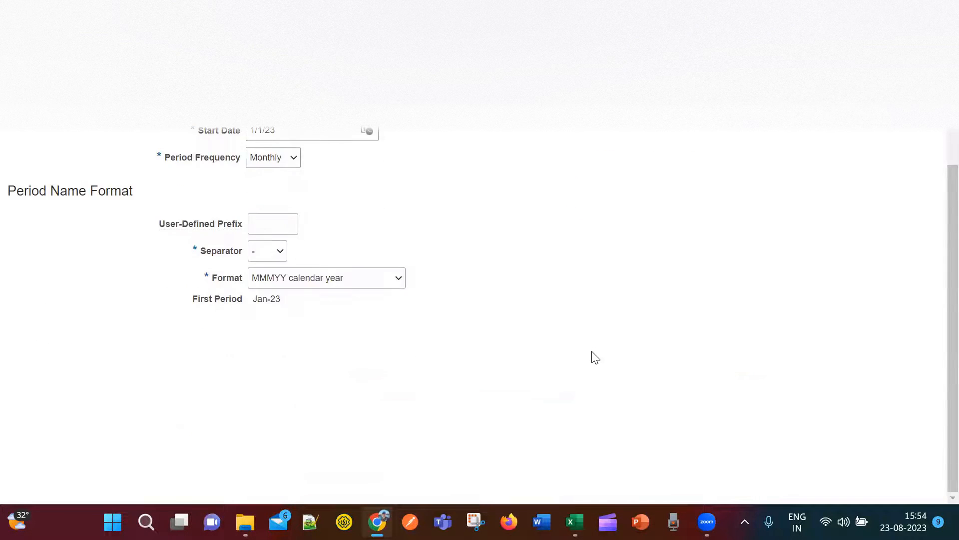
scroll(595, 358, "up", 2)
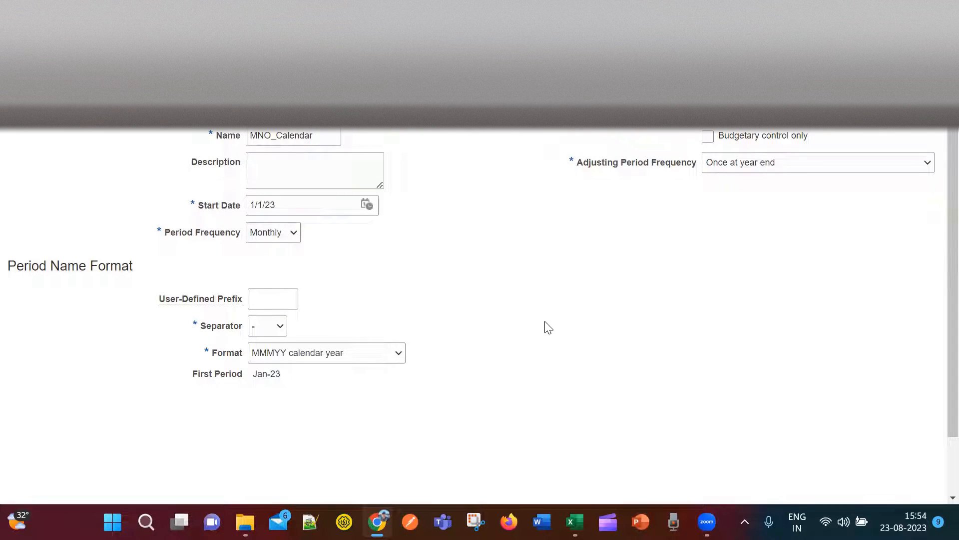
scroll(547, 331, "down", 2)
scroll(548, 330, "up", 3)
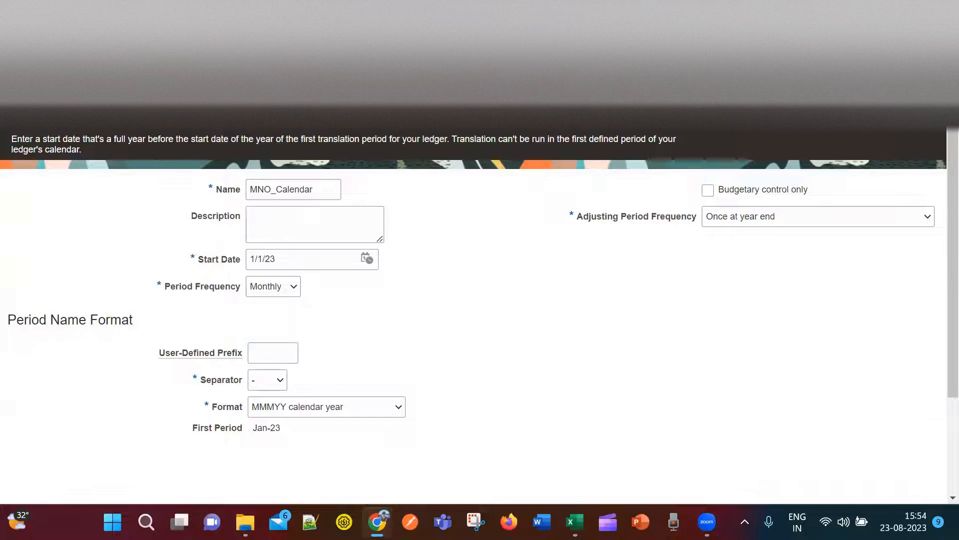
left_click(856, 131)
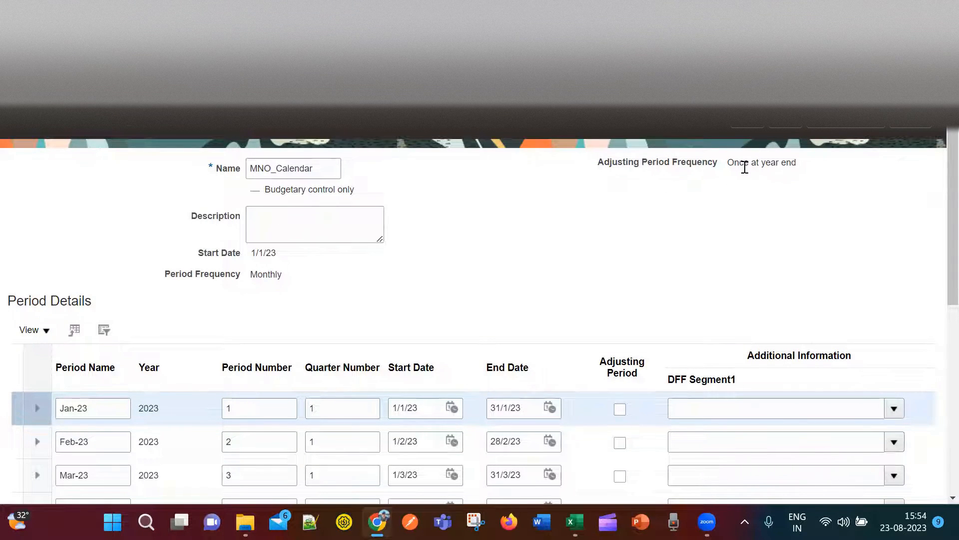
Review the generated periods Jan-23 to 13_Dec-23 and continue, triggering a delete-periods warning.
scroll(743, 225, "down", 7)
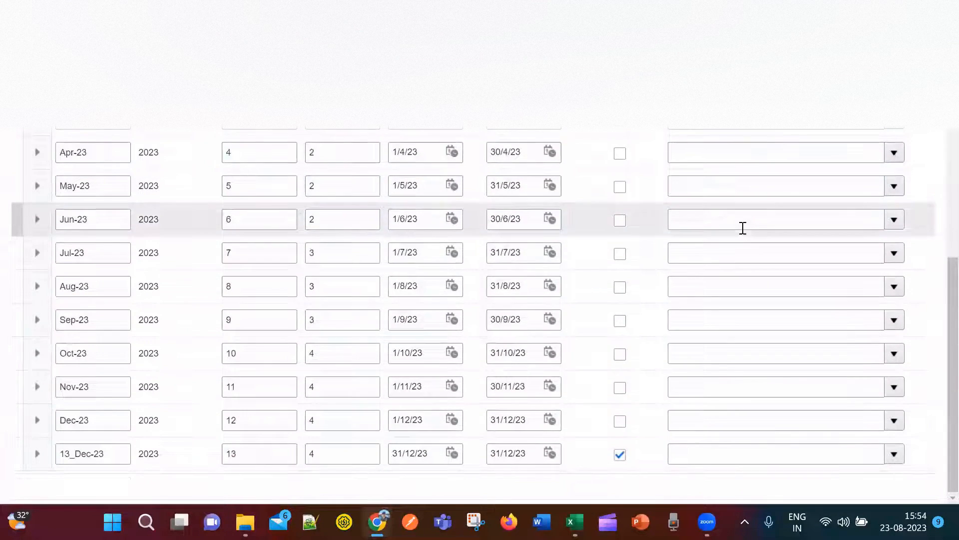
scroll(694, 415, "up", 7)
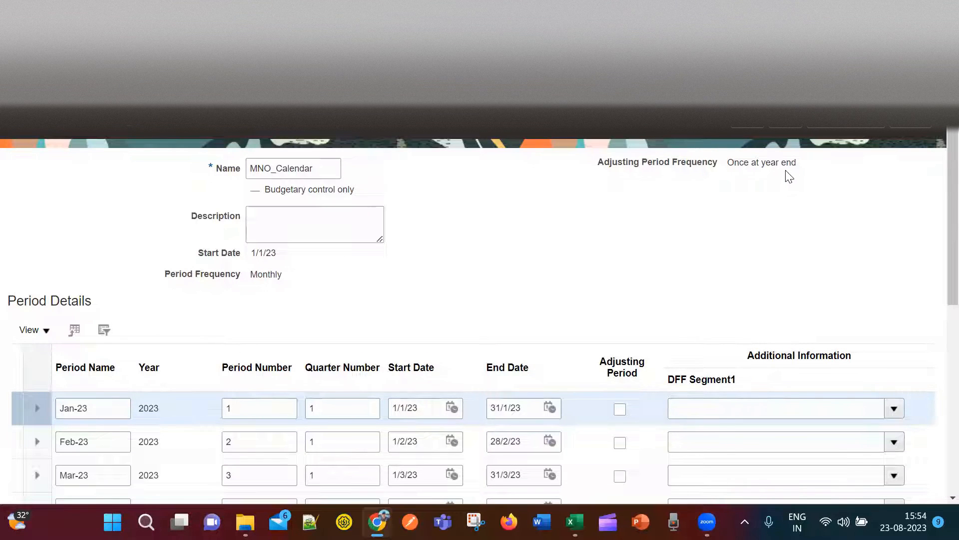
left_click(752, 128)
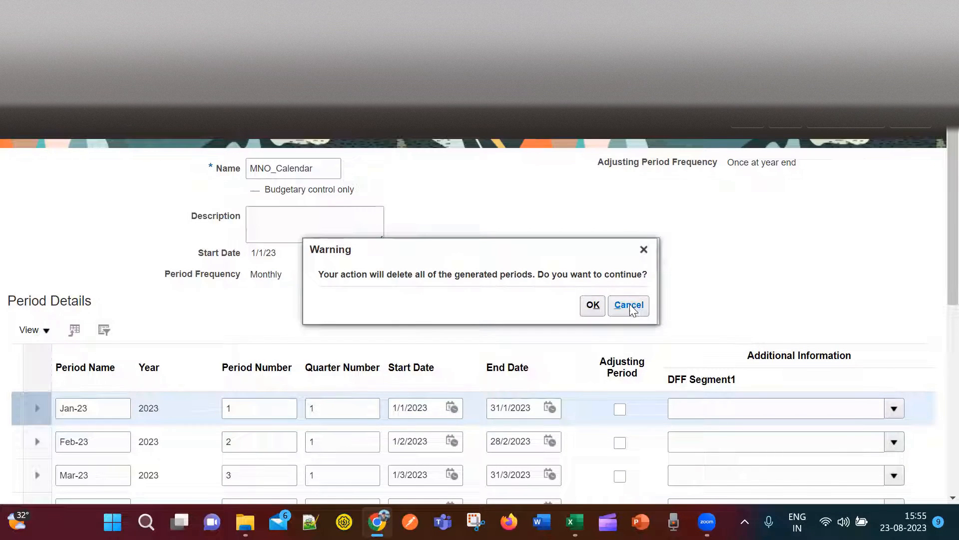
Dismiss the warning without deleting periods and review Apr-23 through 13_Dec-23.
left_click(644, 250)
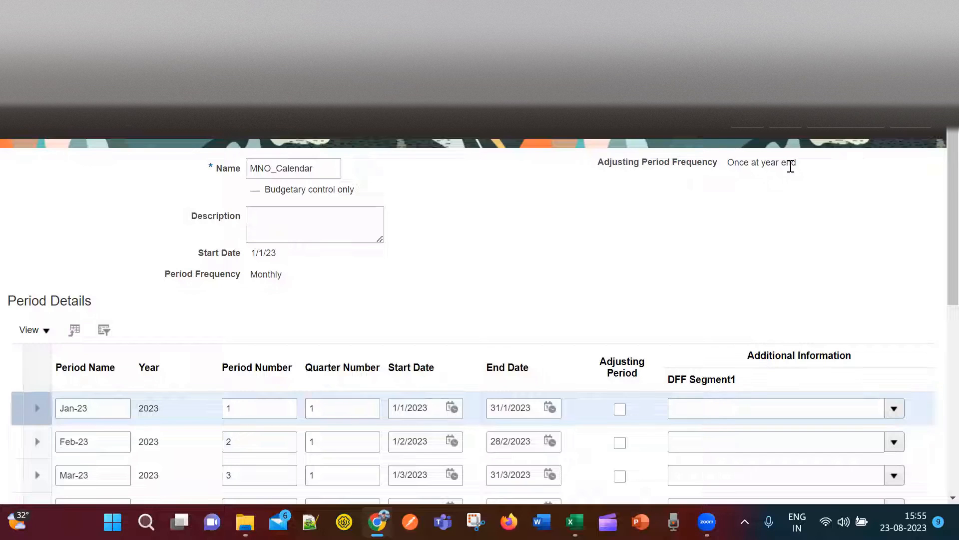
scroll(726, 366, "down", 7)
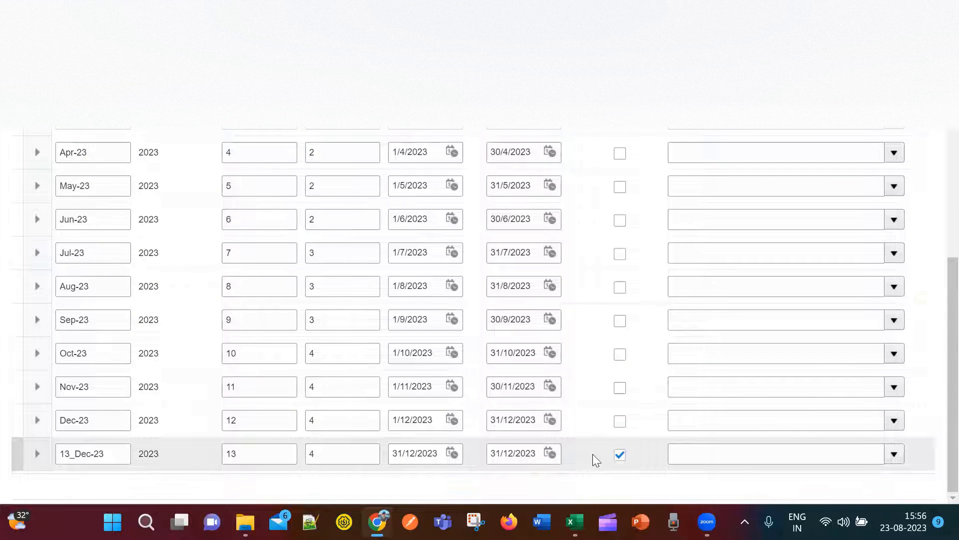
Review all 13 period rows of MNO_Calendar, Jan-23 through 13_Dec-23.
scroll(600, 474, "up", 6)
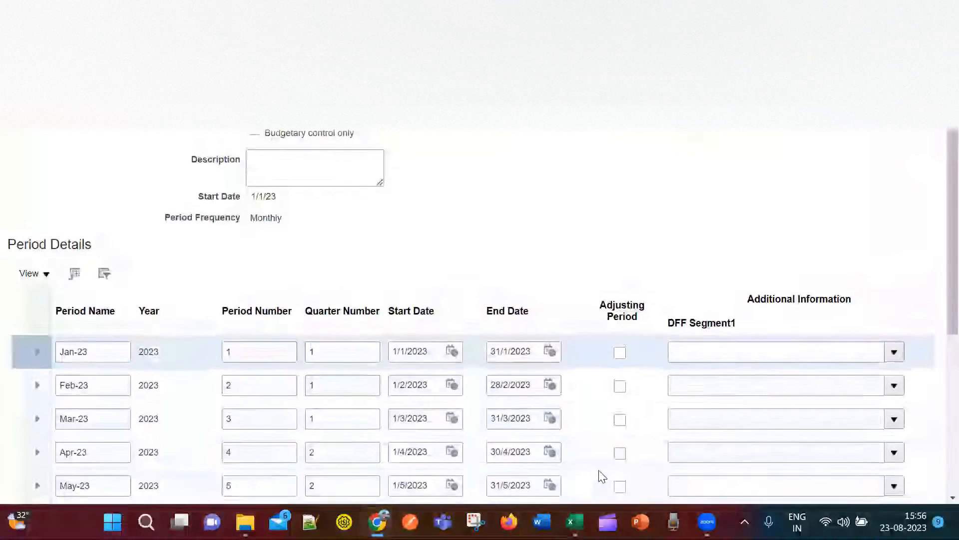
scroll(600, 474, "down", 6)
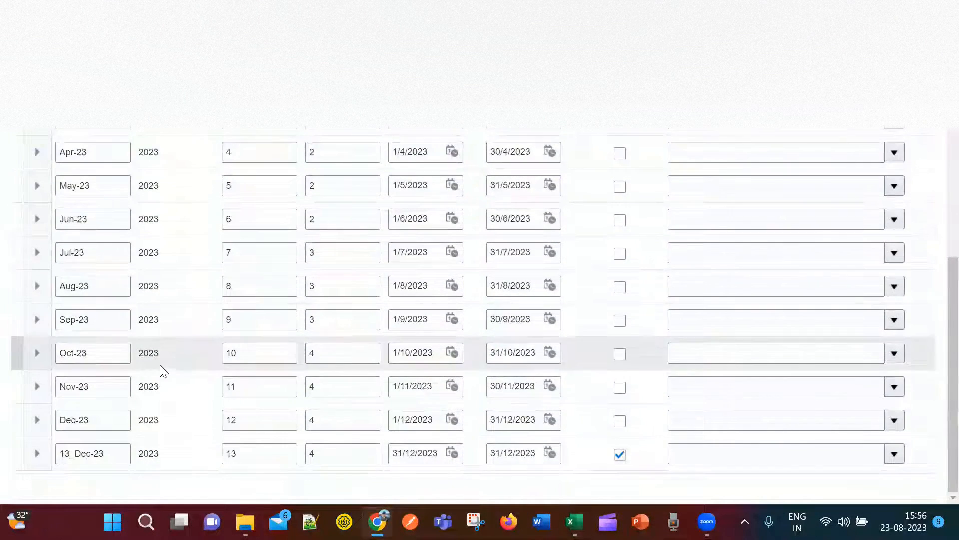
scroll(616, 368, "up", 2)
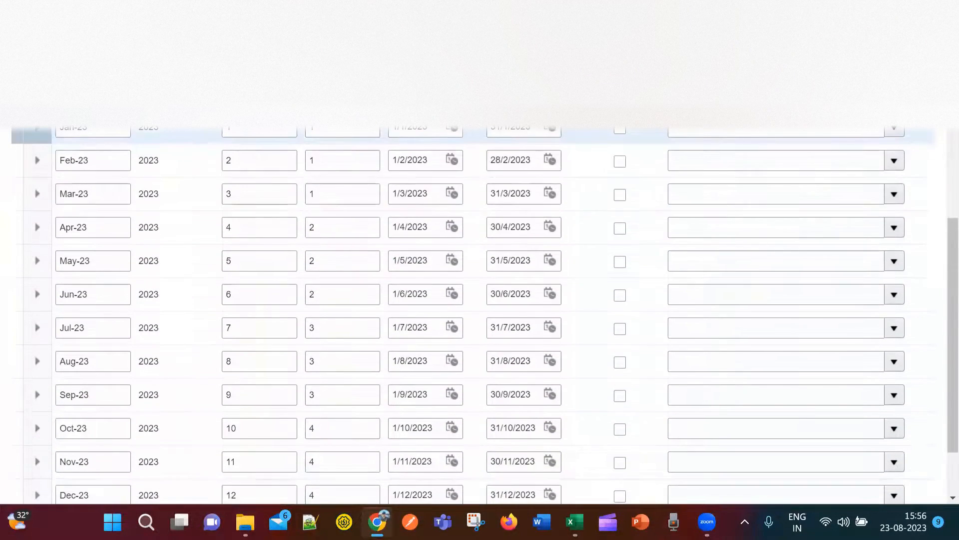
scroll(750, 135, "up", 5)
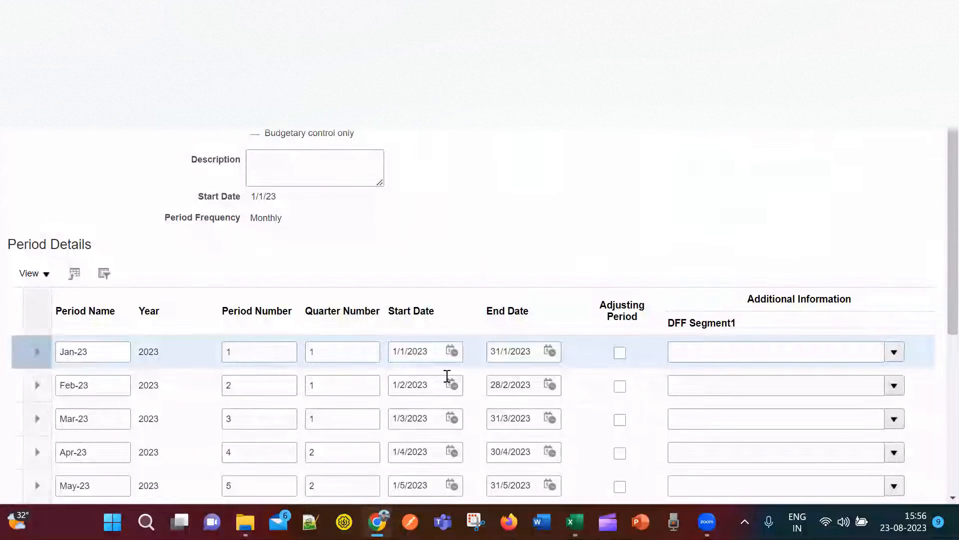
scroll(447, 377, "down", 6)
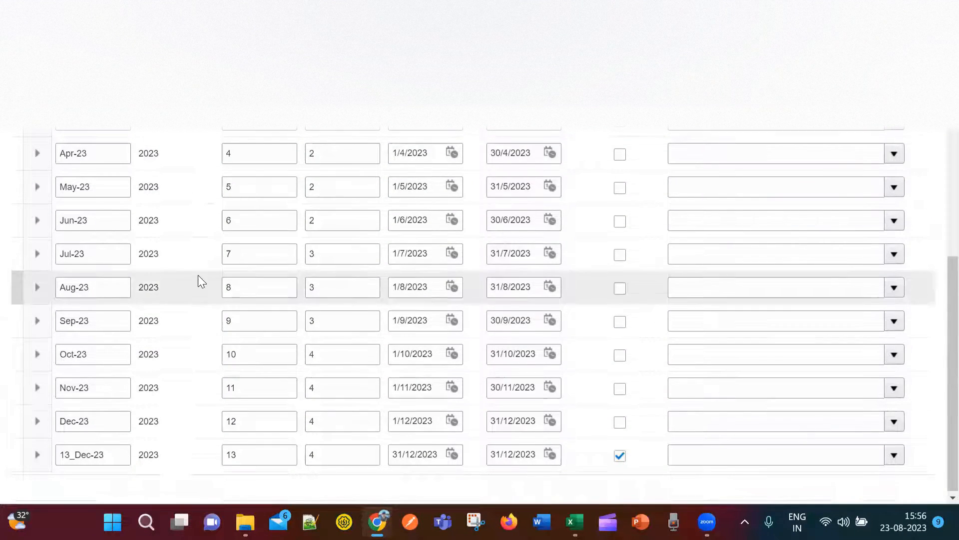
scroll(198, 275, "up", 1)
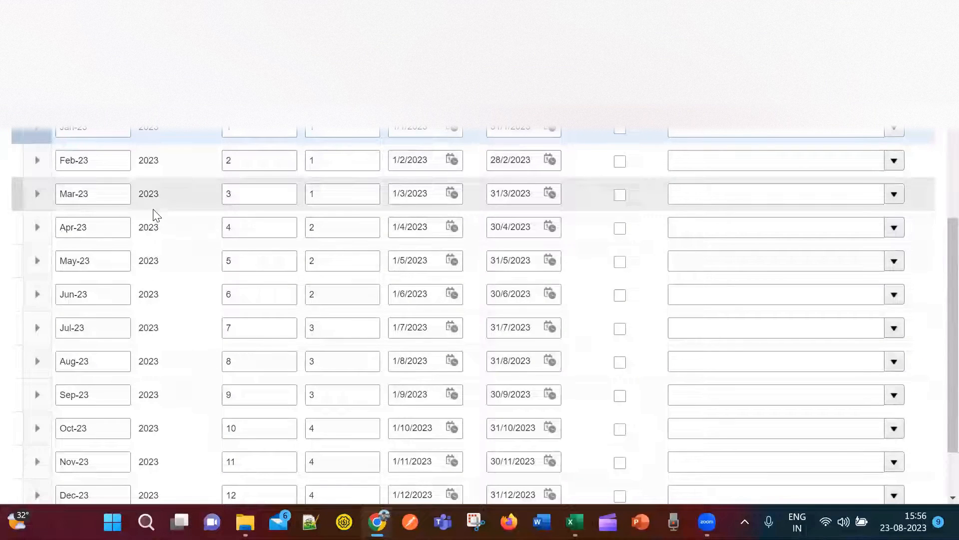
scroll(261, 207, "up", 3)
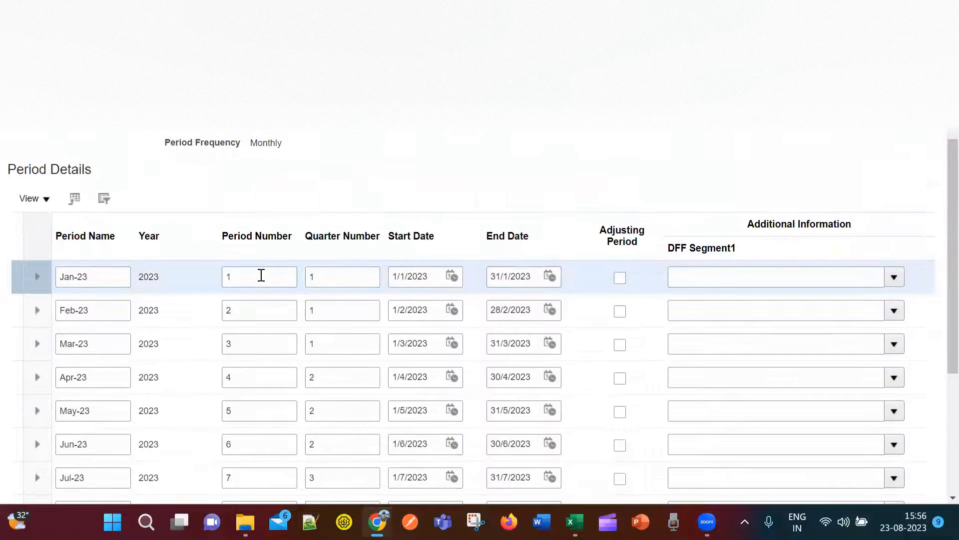
scroll(259, 280, "down", 5)
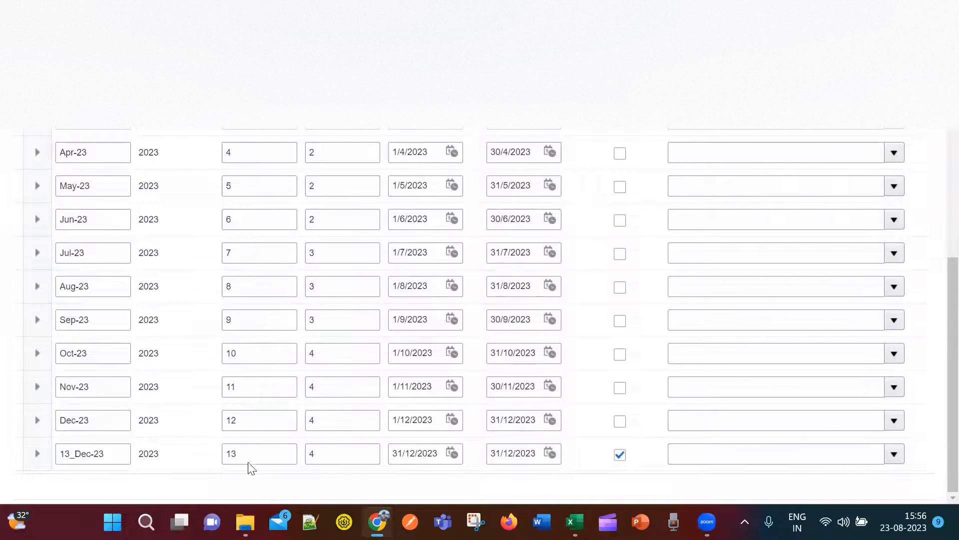
scroll(247, 446, "up", 5)
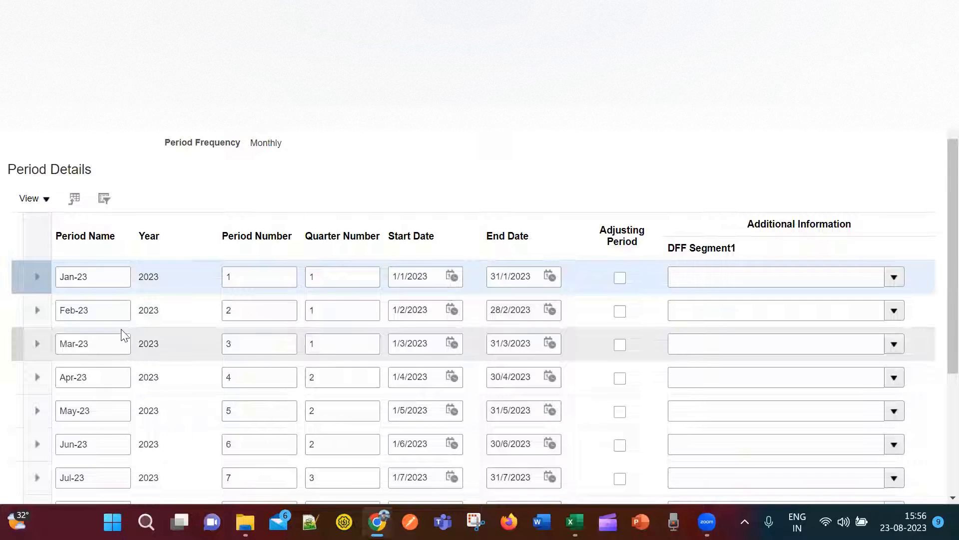
scroll(356, 375, "down", 3)
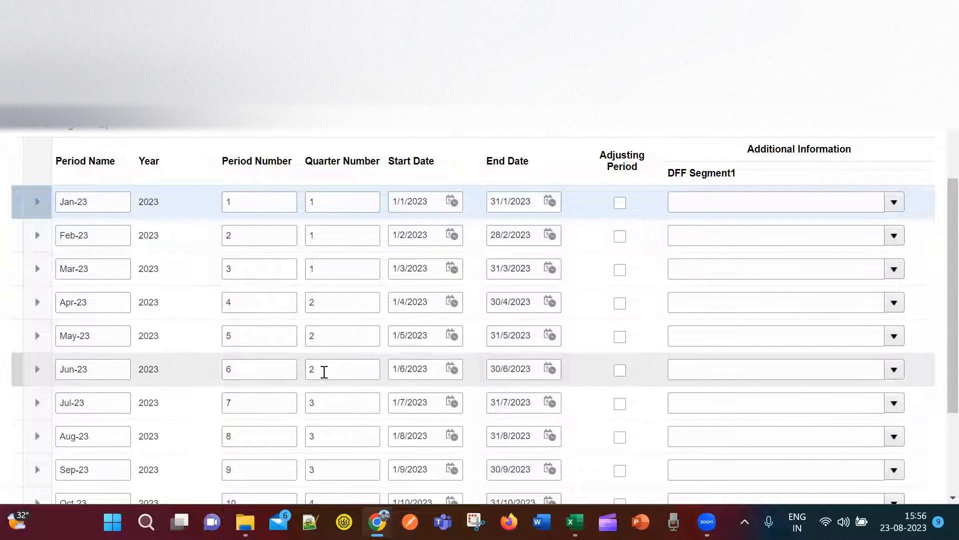
scroll(324, 373, "down", 3)
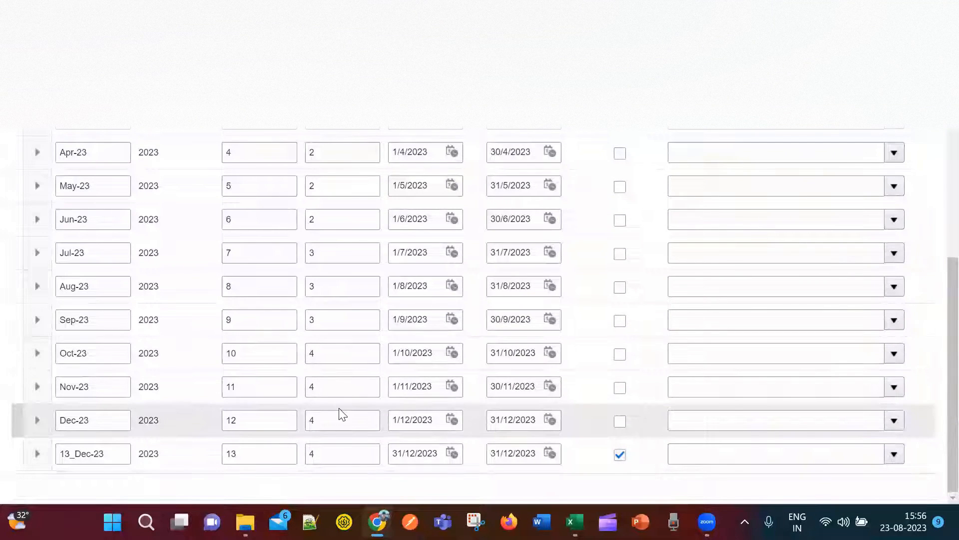
scroll(335, 408, "up", 2)
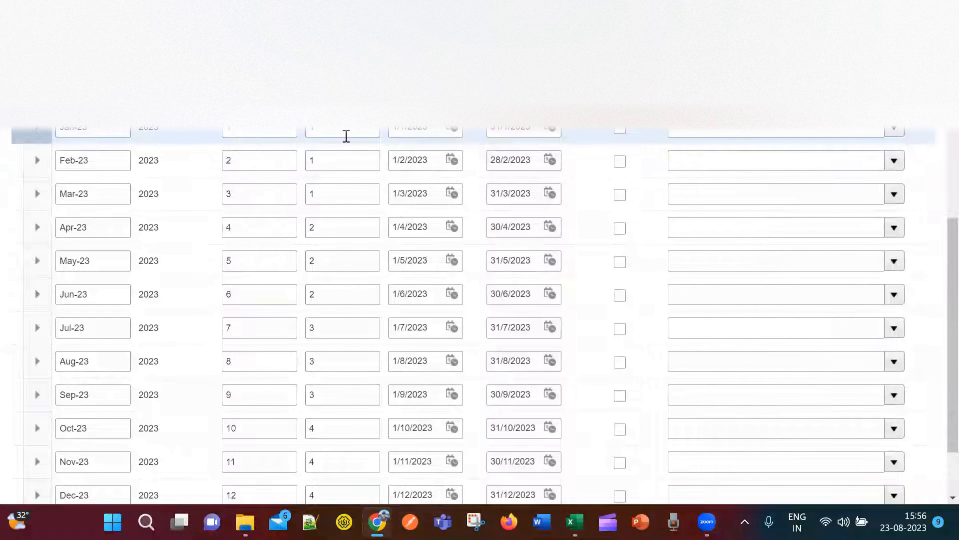
scroll(327, 368, "up", 2)
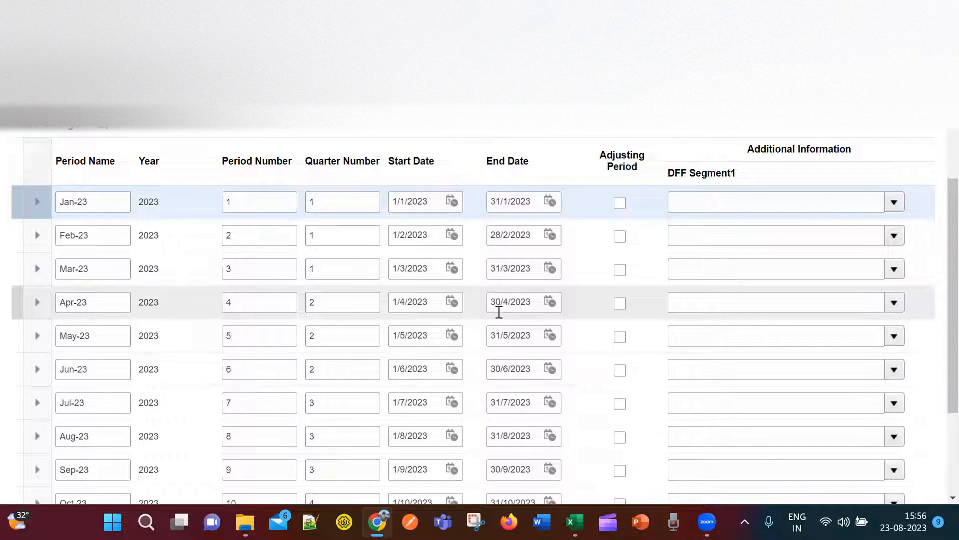
scroll(499, 312, "up", 4)
scroll(537, 288, "up", 2)
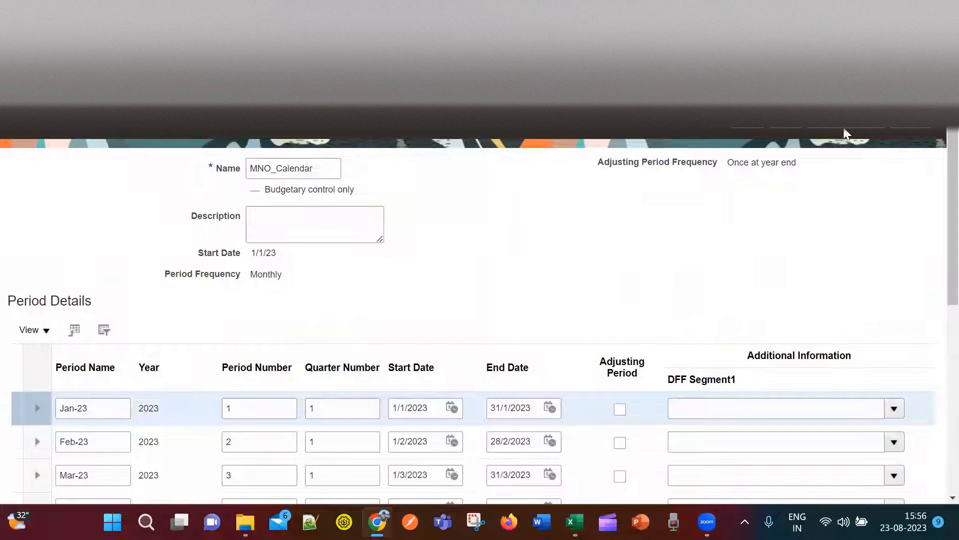
Copy the name MNO_Calendar and save the calendar with its periods.
left_click_drag(316, 168, 231, 169)
key("ctrl+c")
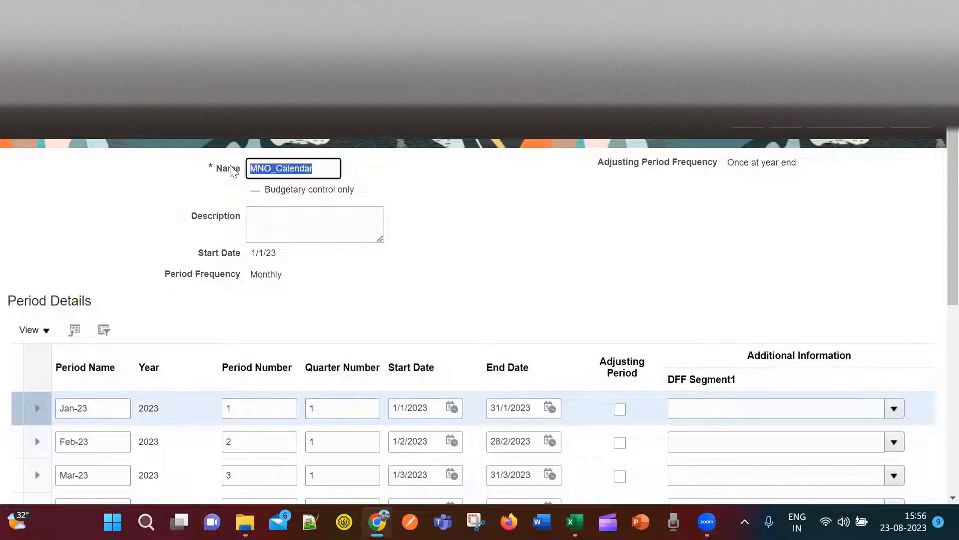
left_click(850, 127)
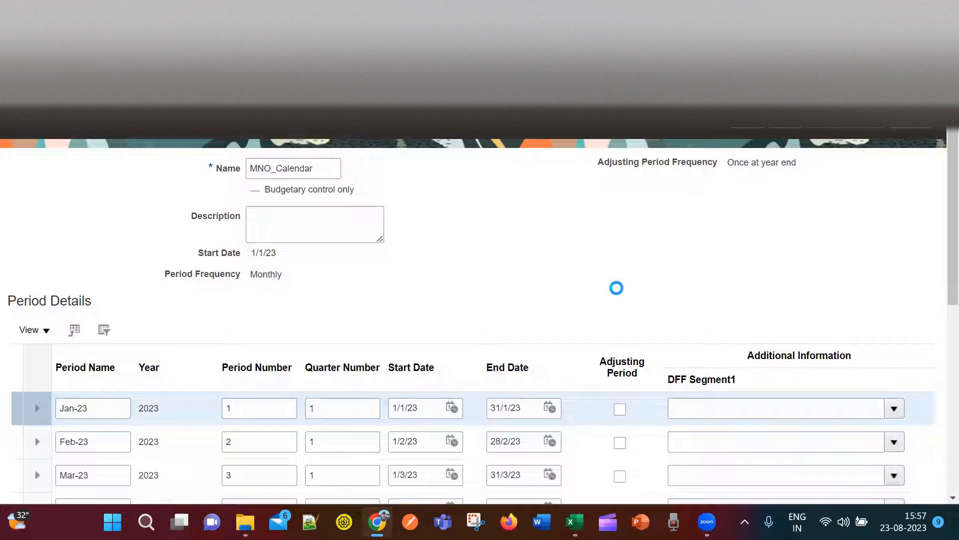
key("alt+Tab")
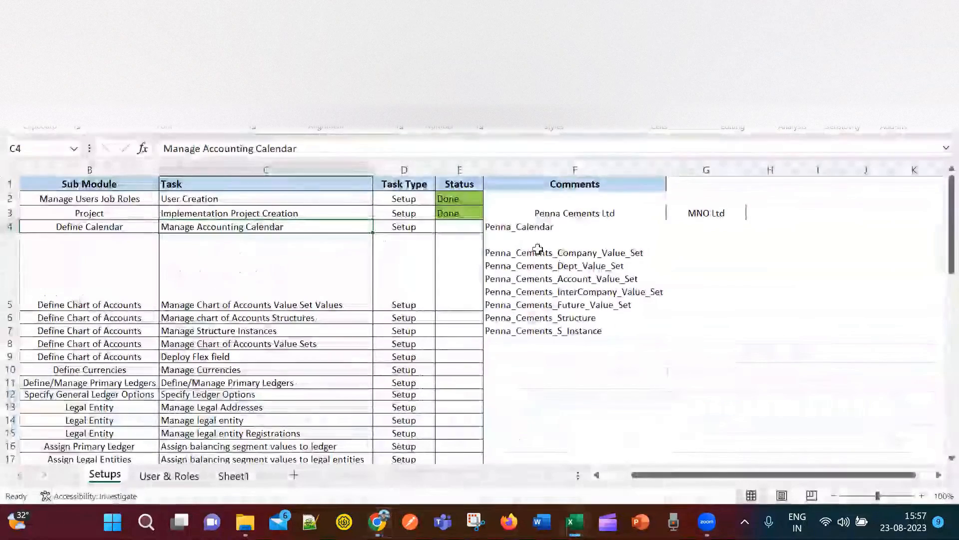
Paste MNO_Calendar into cell G4 under MNO Ltd in the tracker.
left_click(704, 227)
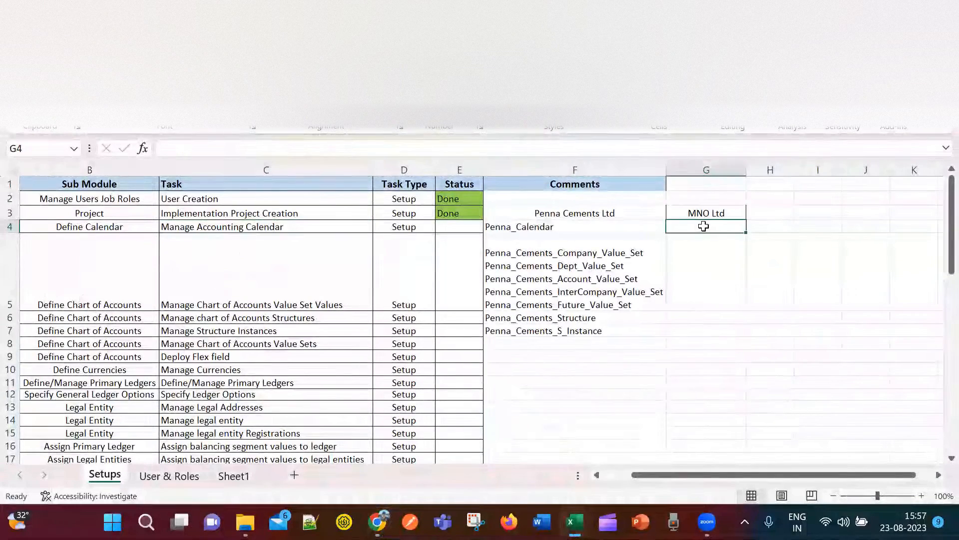
key("ctrl+v")
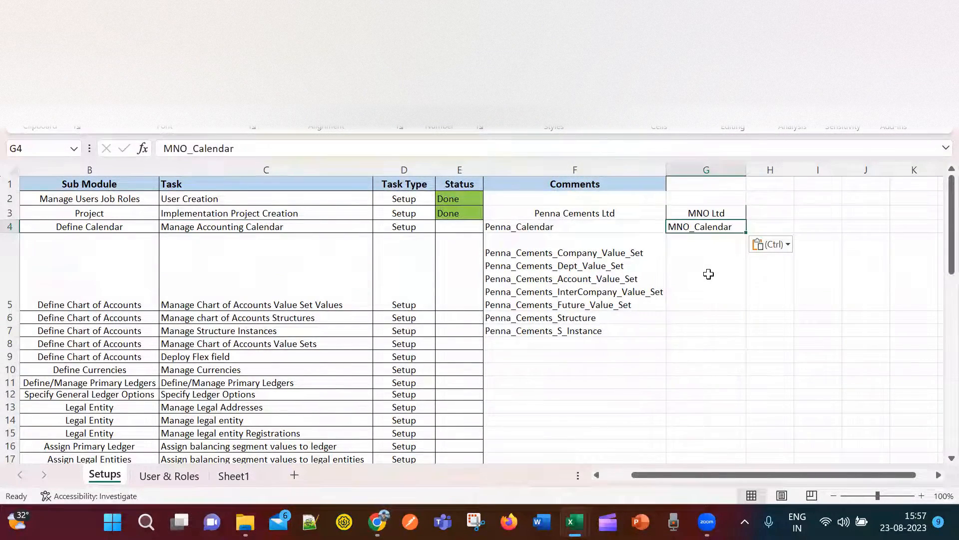
left_click(707, 278)
key("alt+Tab")
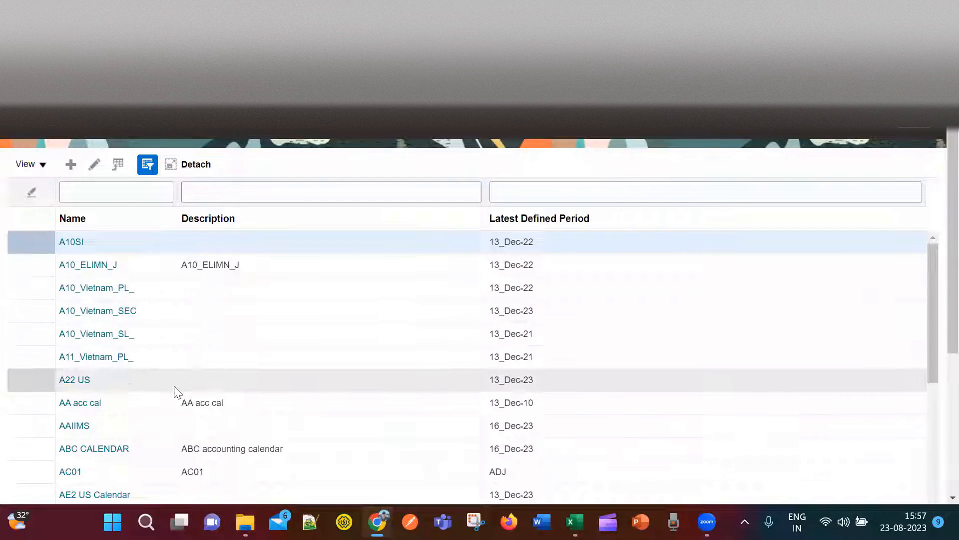
Filter the calendar list by 'MNO' and confirm MNO_Calendar with latest period 13_Dec-23.
left_click(154, 184)
type("MN")
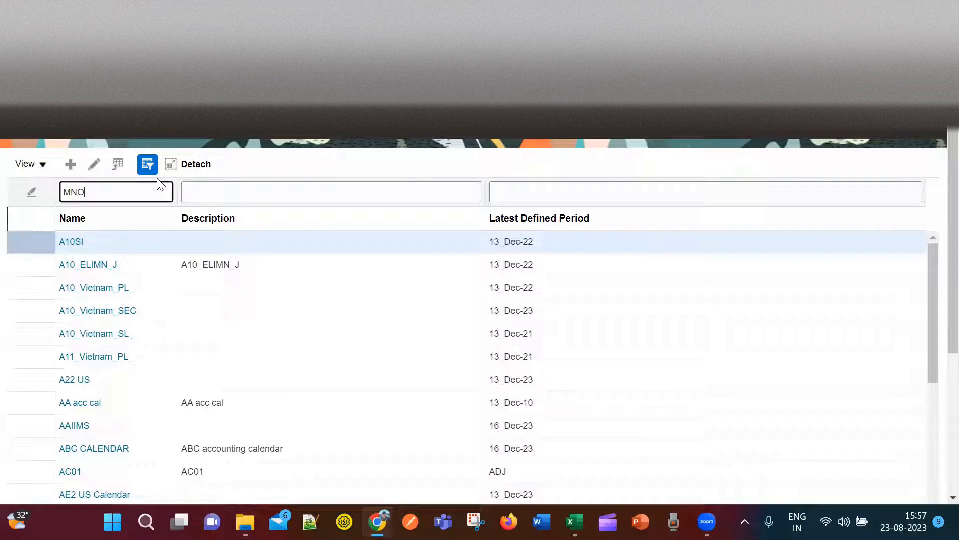
type("O")
key("Return")
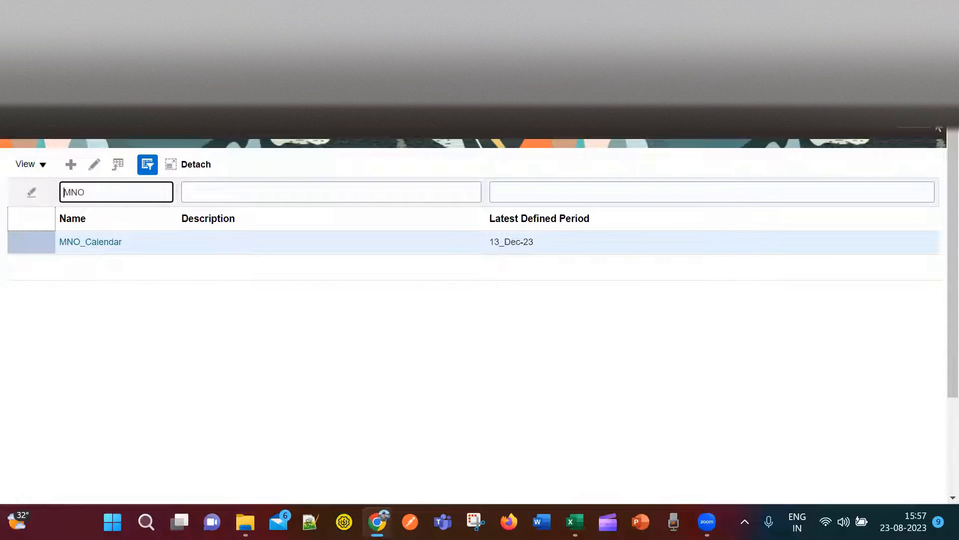
left_click(90, 241)
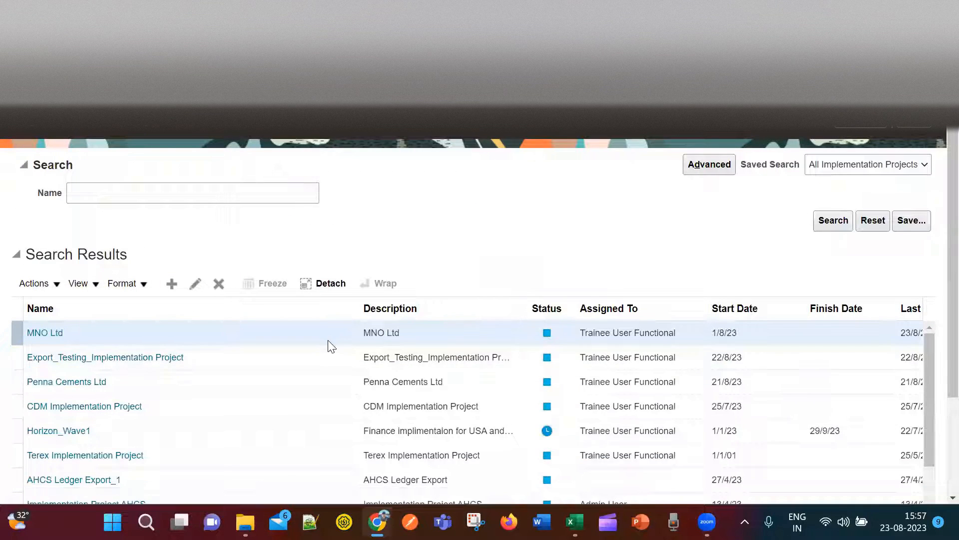
left_click(44, 333)
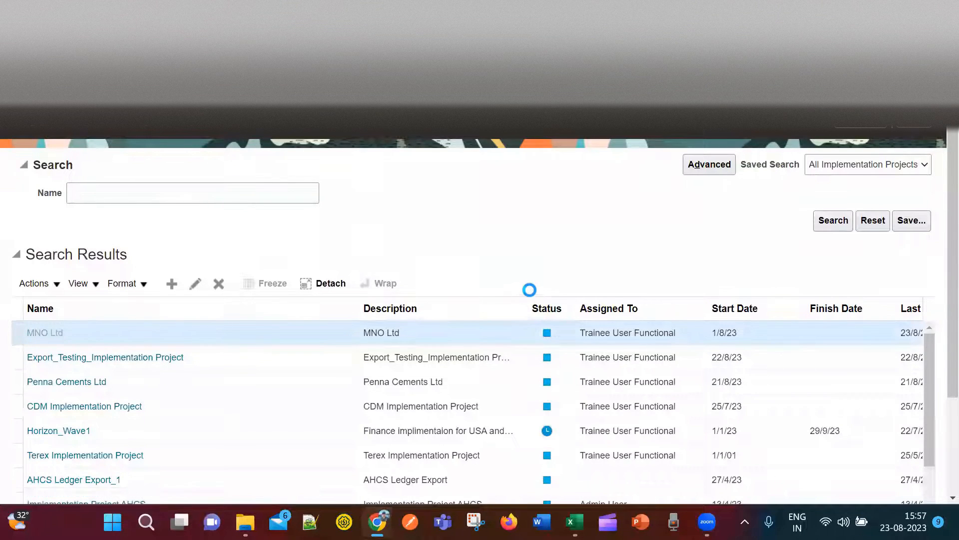
Copy Done from E3 into E4 for the Manage Accounting Calendar task.
key("alt+Tab")
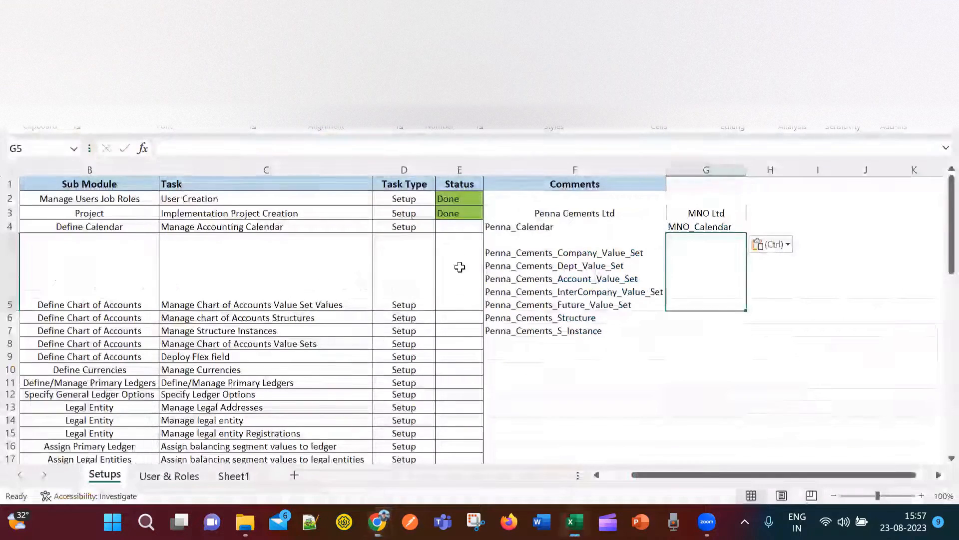
left_click(464, 226)
left_click(467, 214)
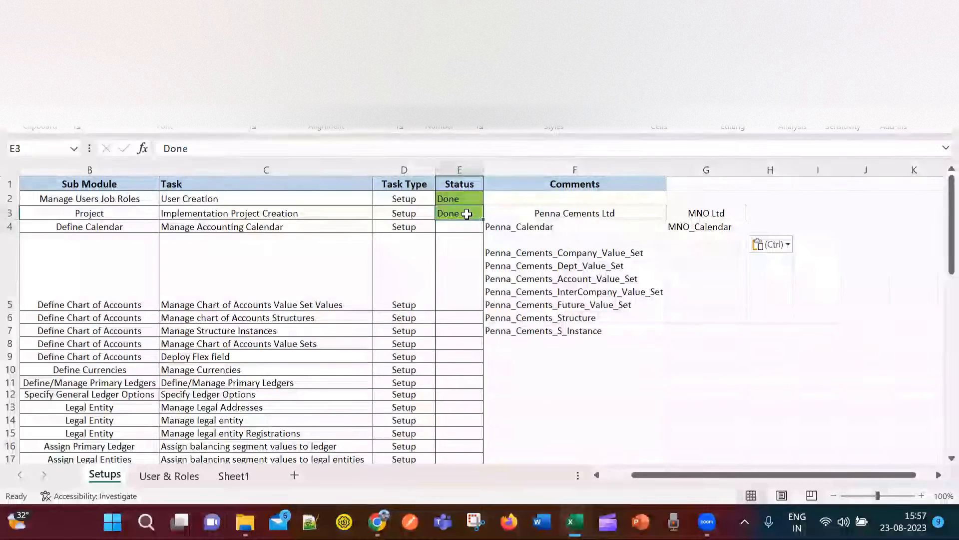
key("ctrl+c")
left_click(463, 229)
key("ctrl+v")
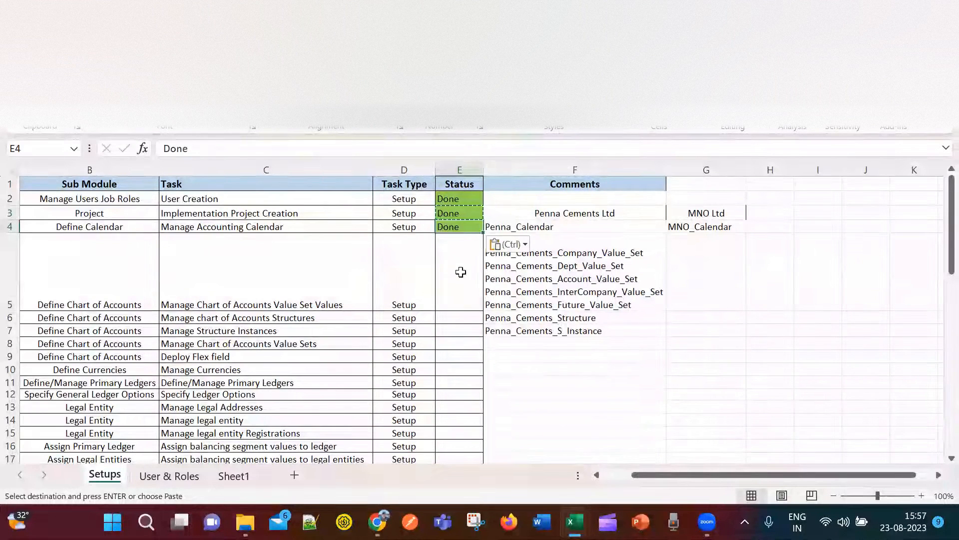
Select the next task, Define Chart of Accounts, and bring up the Daily Classes workbook.
left_click(462, 272)
left_click(282, 287)
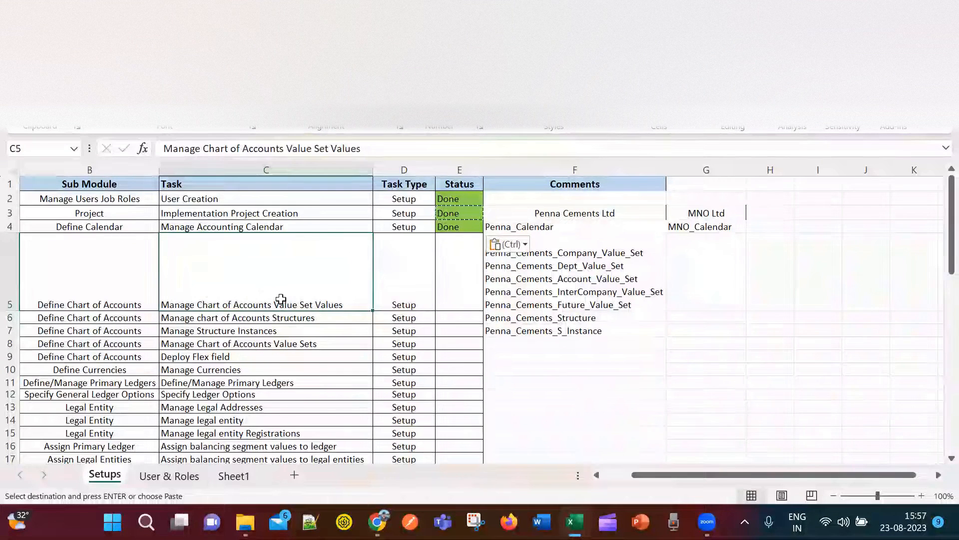
left_click(118, 275)
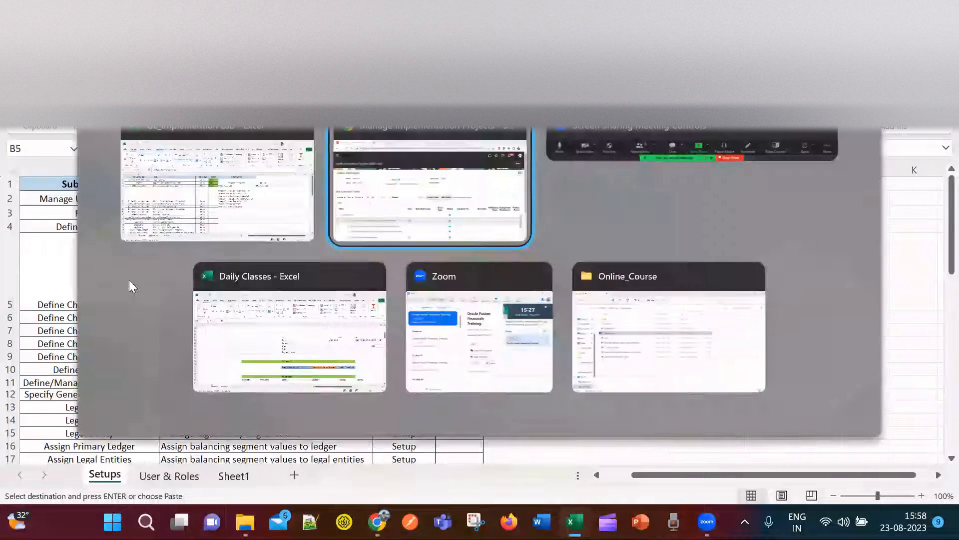
key("alt+Tab")
left_click(282, 344)
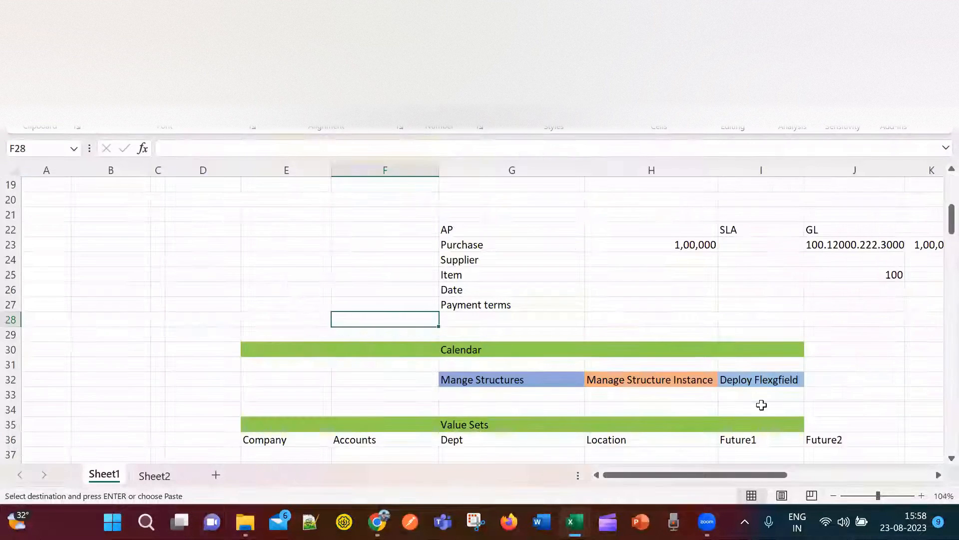
left_click(514, 292)
scroll(515, 309, "down", 2)
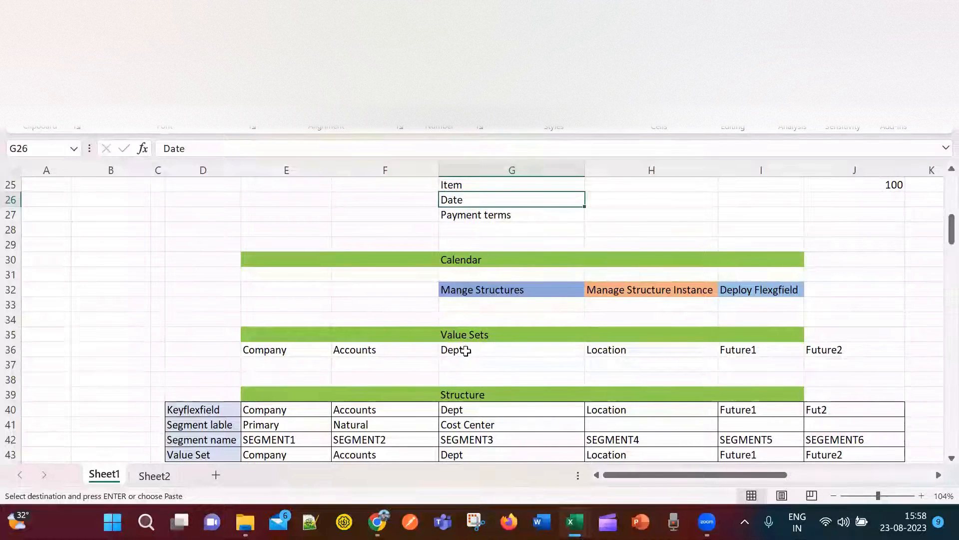
scroll(487, 347, "down", 1)
scroll(495, 357, "down", 3)
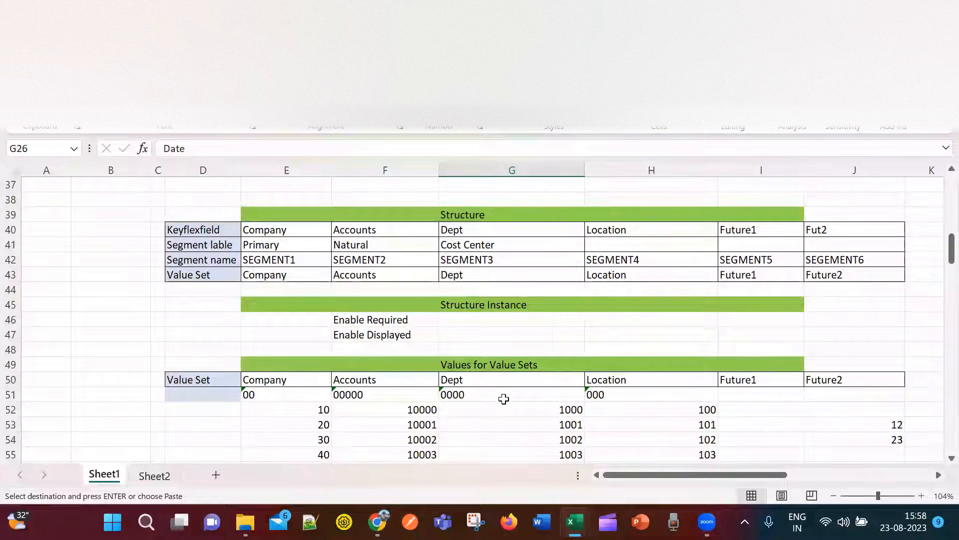
scroll(499, 398, "up", 3)
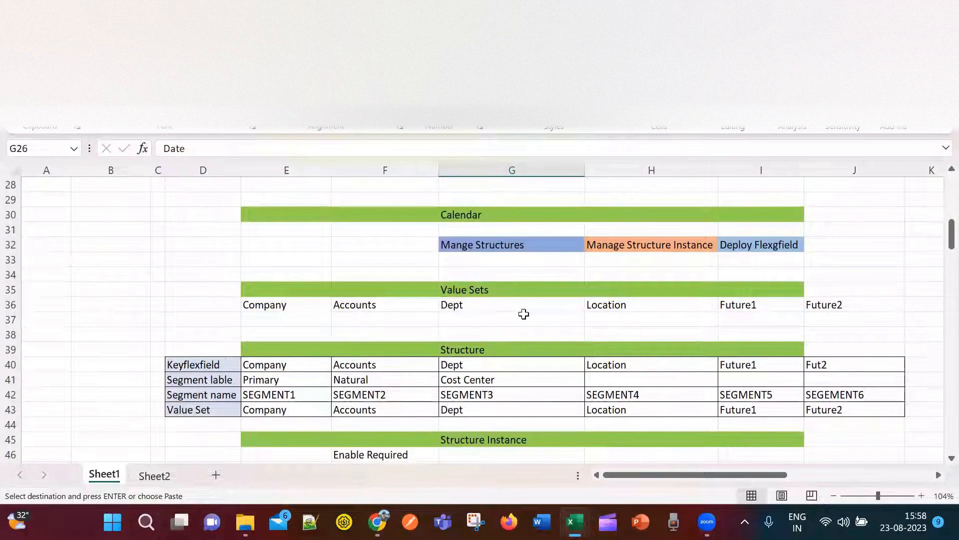
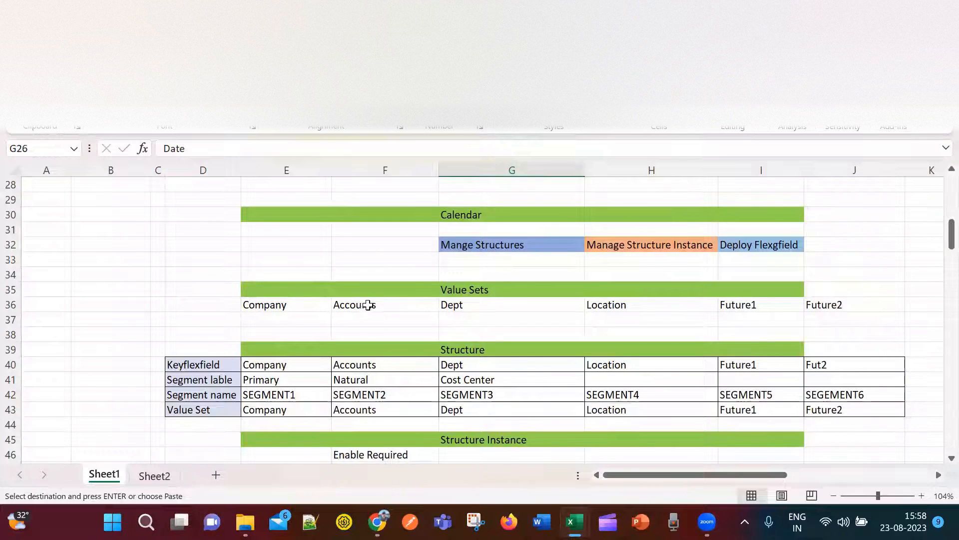
Leave the Daily Classes workbook and return to the MNO Ltd implementation project in Chrome.
key("alt+Tab")
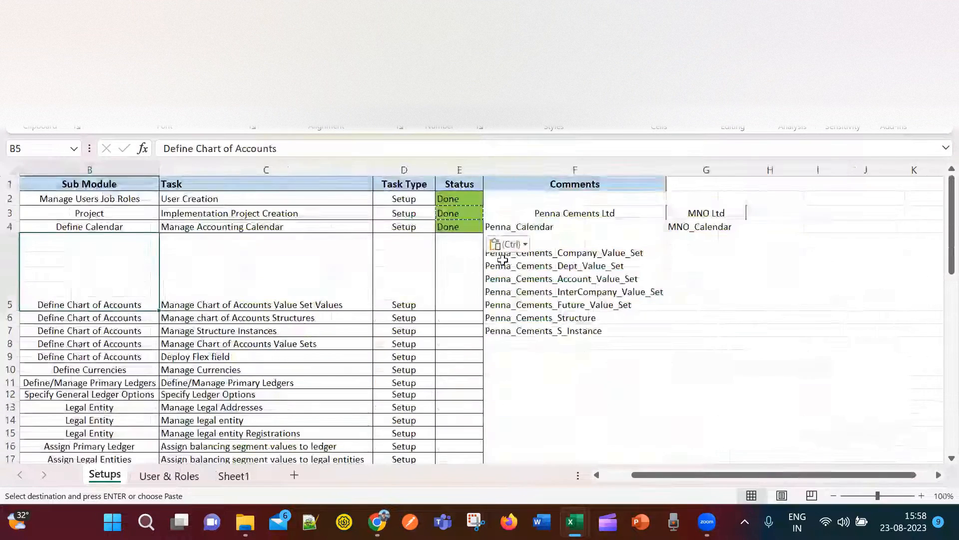
key("alt+Tab")
key("alt+Tab")
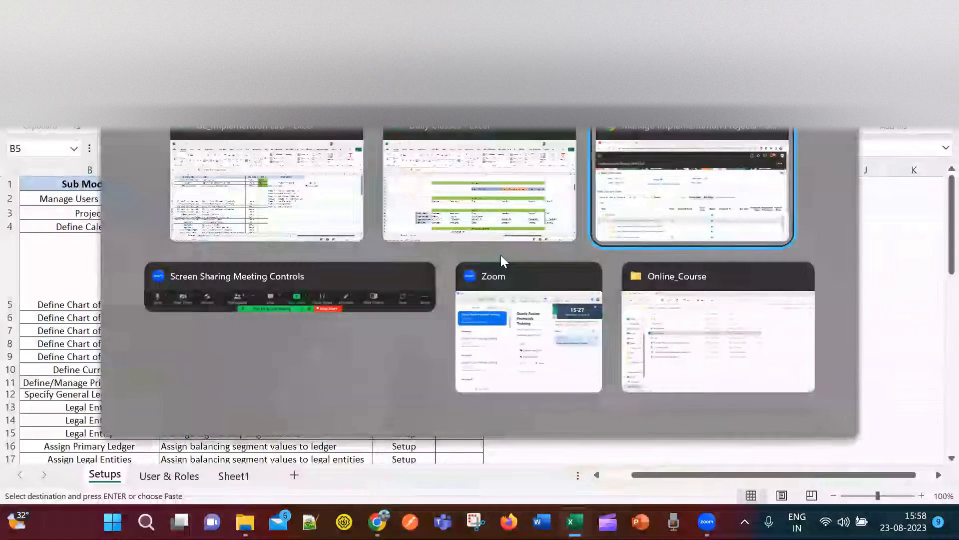
Search the MNO Ltd project's tasks for 'manage chart of accounts'.
scroll(133, 419, "down", 2)
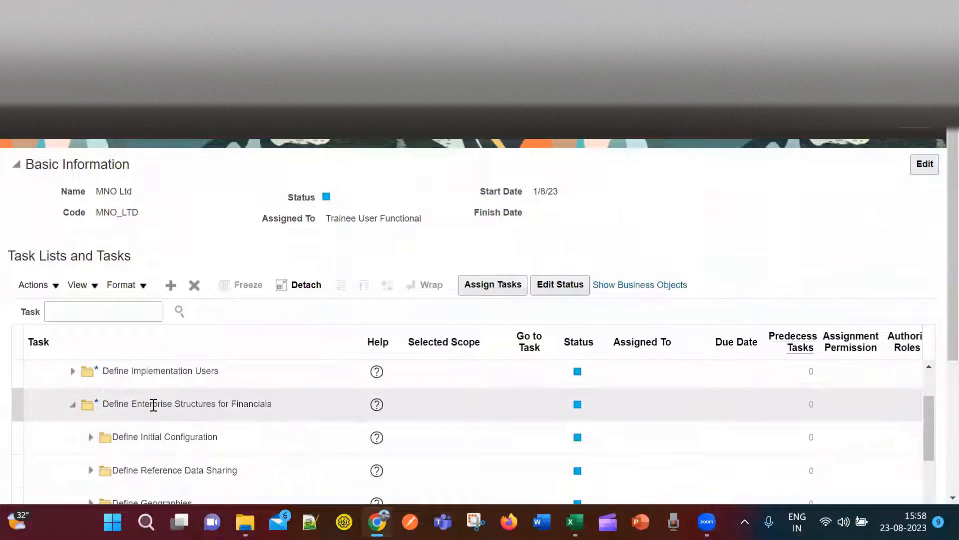
scroll(151, 437, "up", 2)
left_click(103, 312)
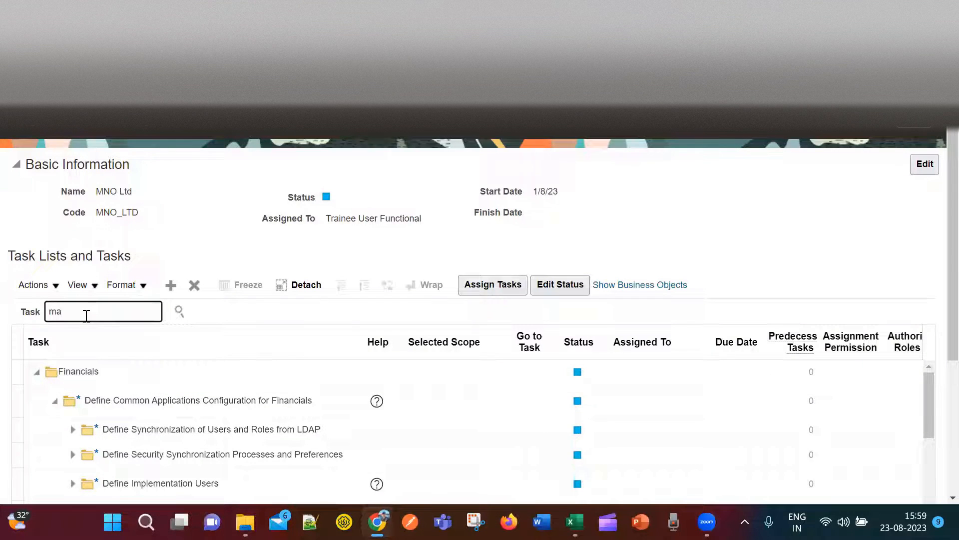
type("manage chart of accounts")
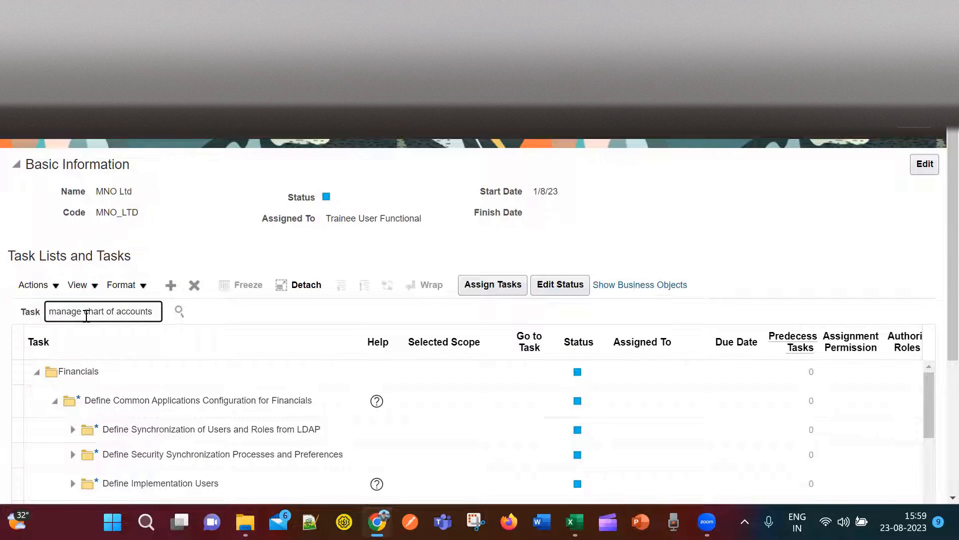
key("Return")
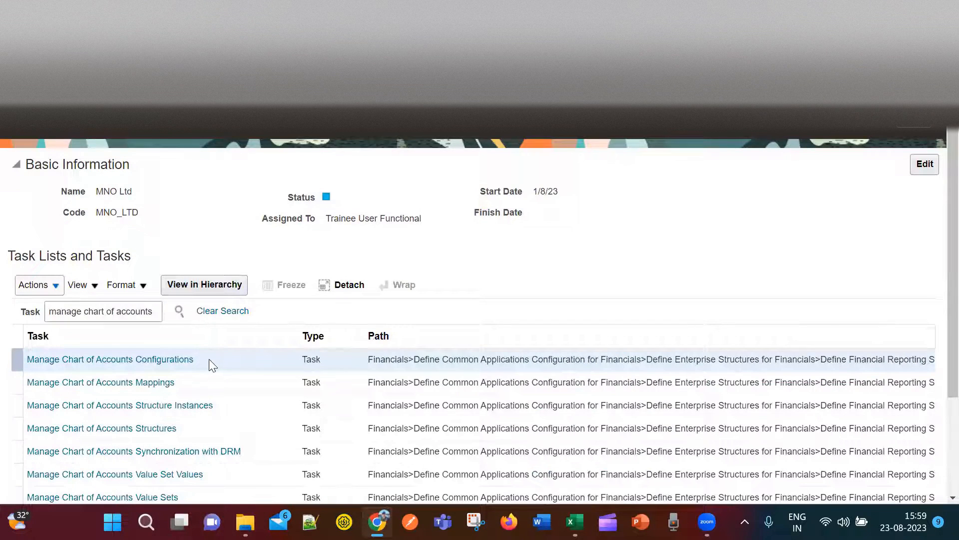
scroll(210, 360, "down", 2)
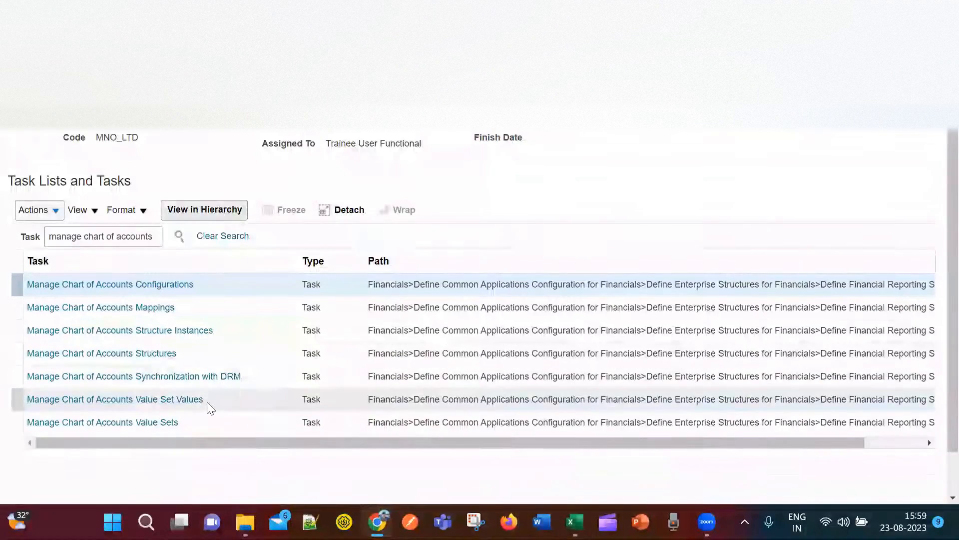
Check the tracker's Value Set Values row, then launch Manage Chart of Accounts Value Set Values.
key("alt+Tab")
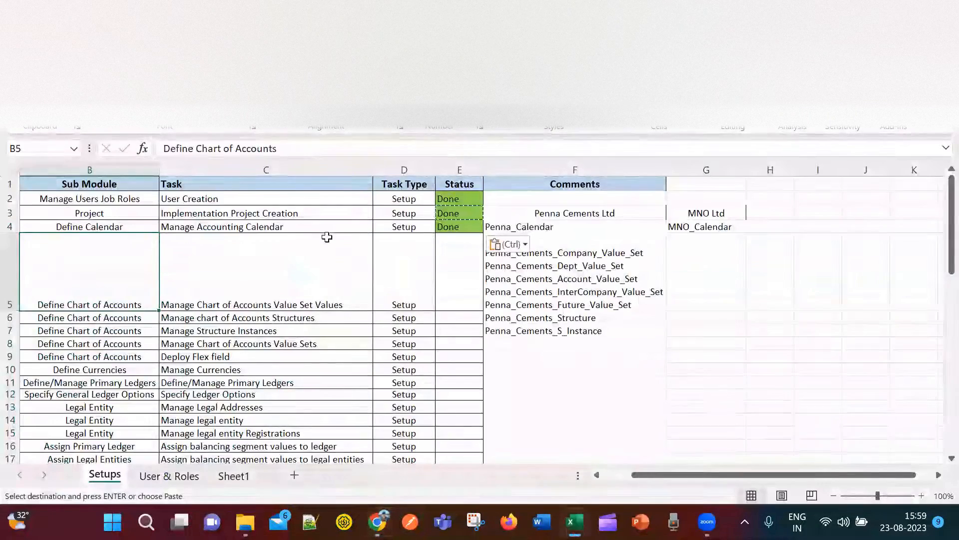
left_click(343, 298)
key("alt+Tab")
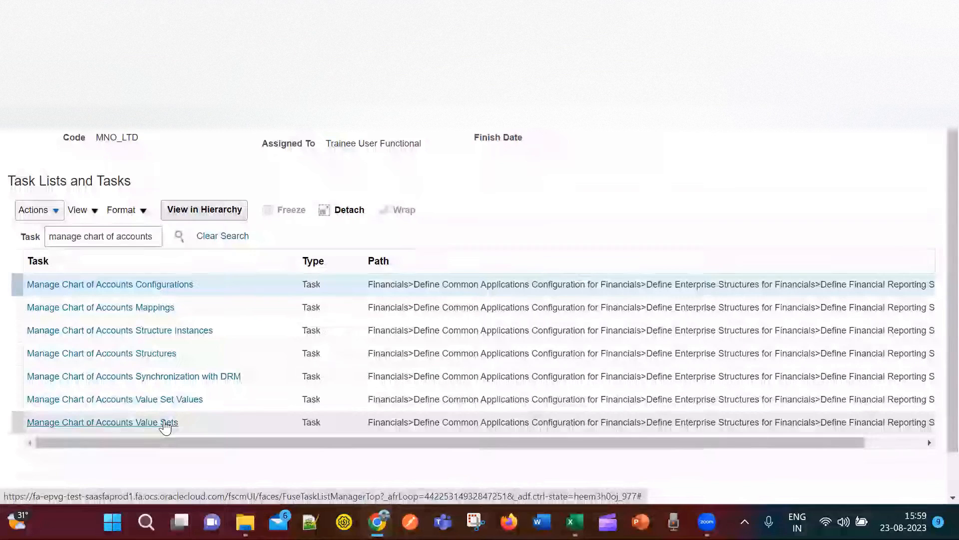
left_click(161, 398)
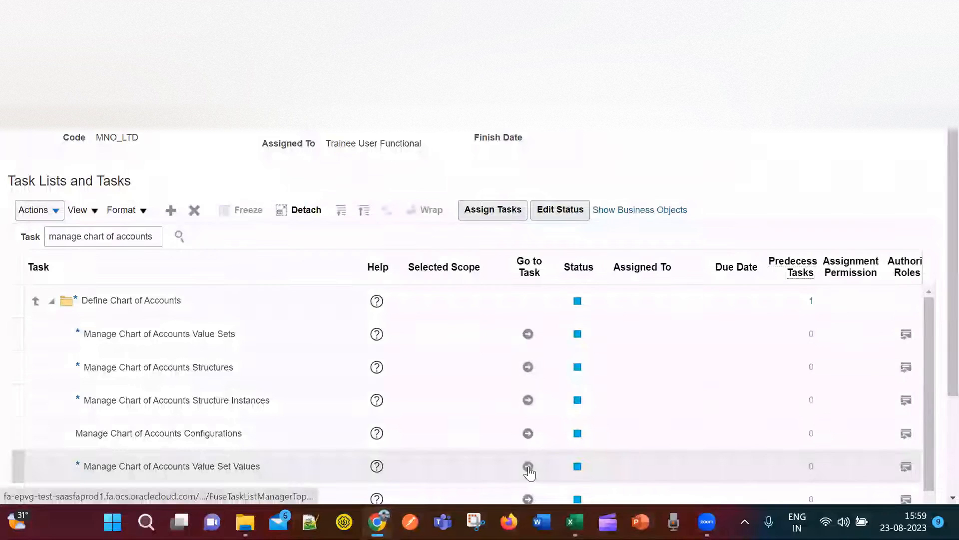
left_click(528, 468)
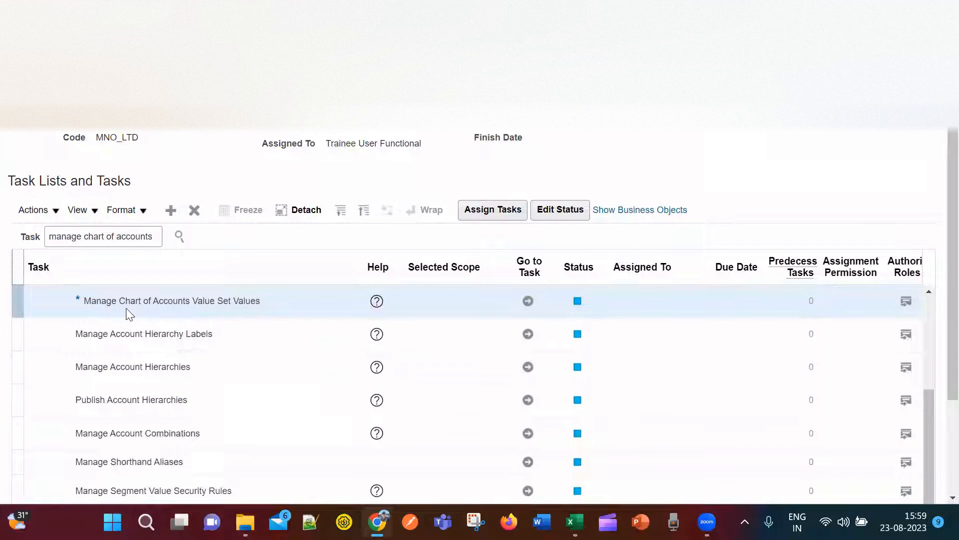
left_click(529, 299)
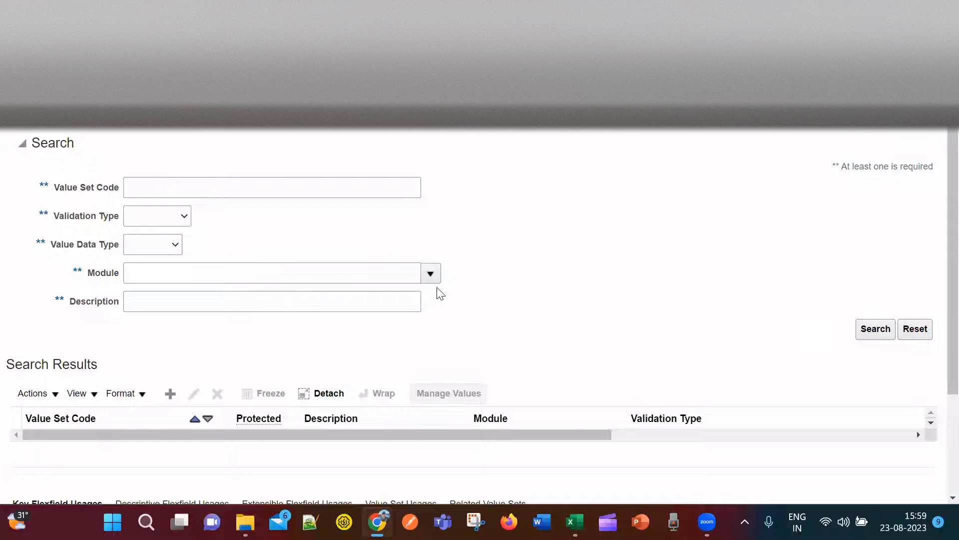
Search value sets coded 'Penna', review them, then start a new value set coded MNO_.
left_click(244, 189)
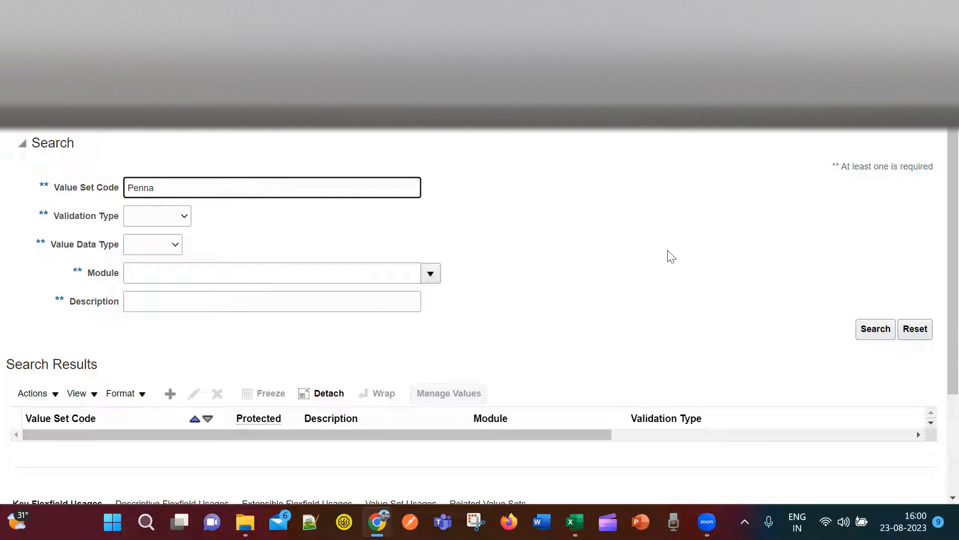
left_click(877, 330)
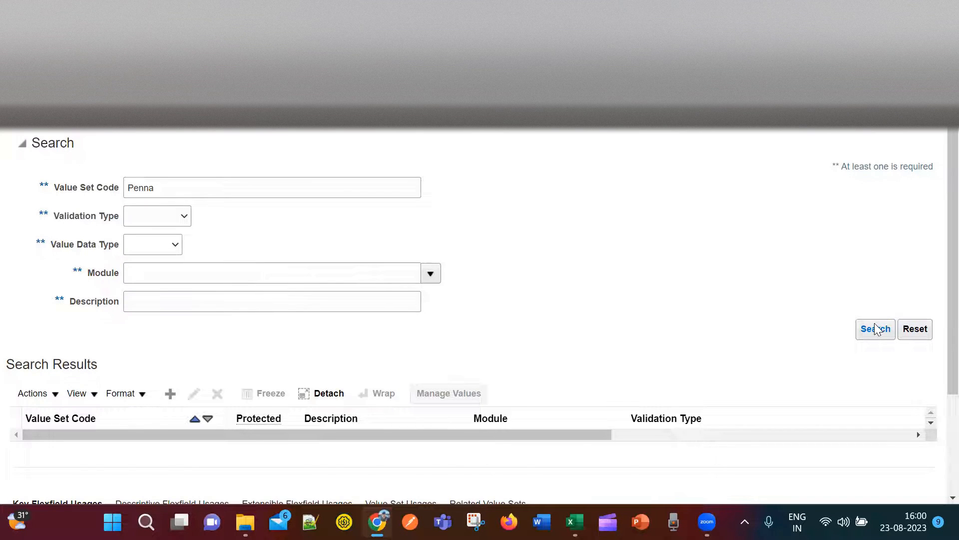
scroll(167, 331, "down", 5)
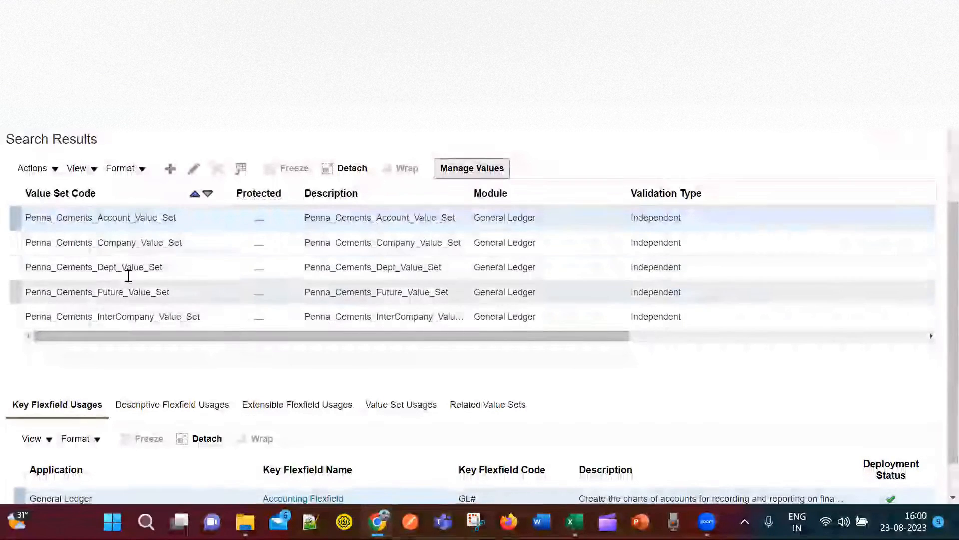
scroll(657, 168, "up", 5)
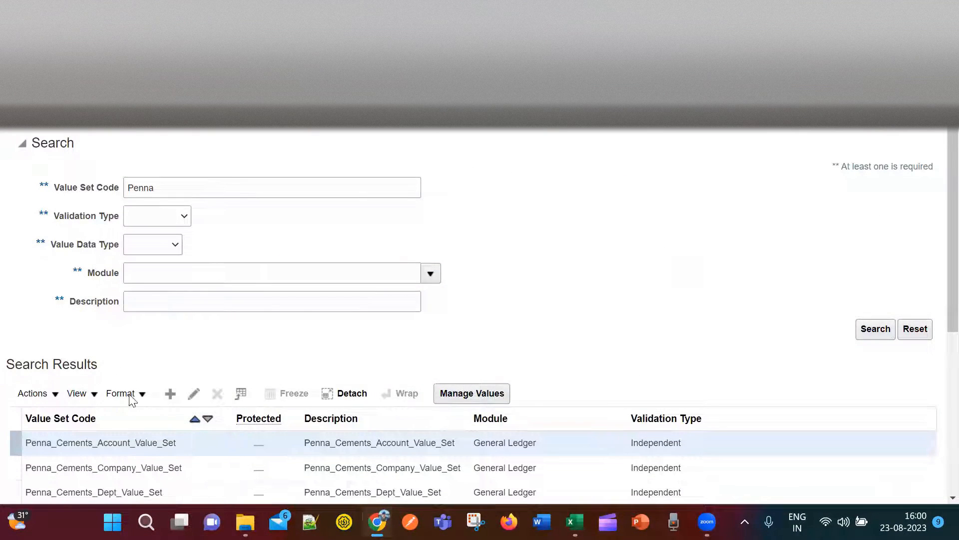
left_click(169, 394)
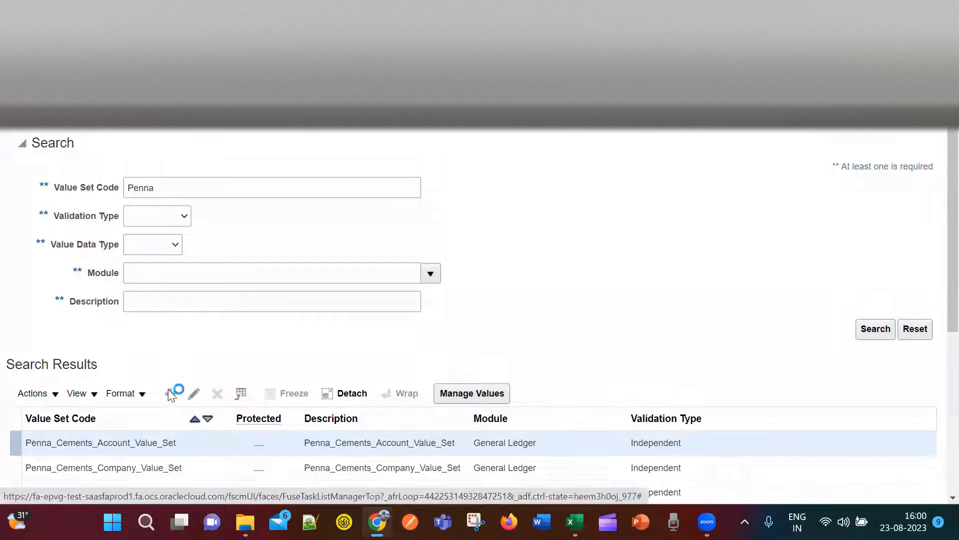
left_click(184, 148)
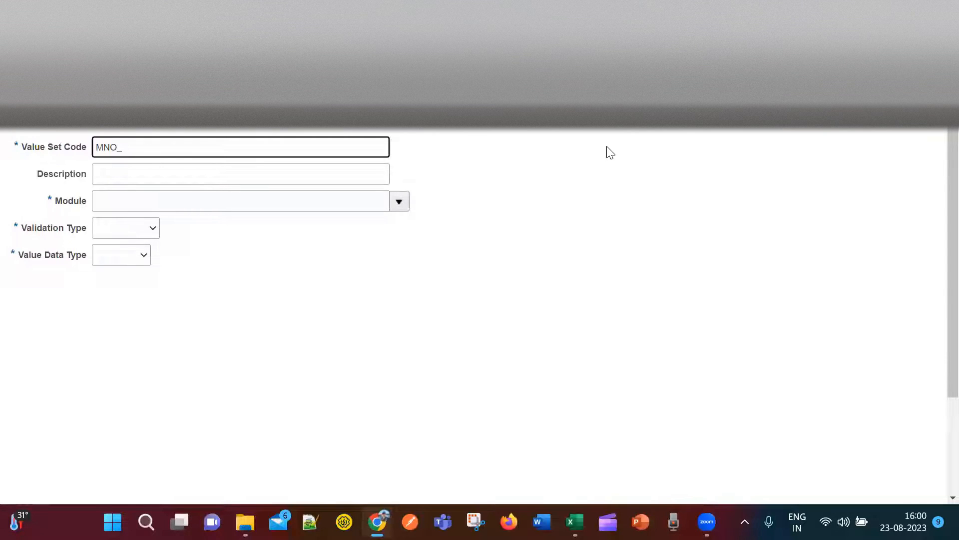
Complete the code as MNO_Company_ValueSet and set its module to General Ledger.
type("Company_ValueSet")
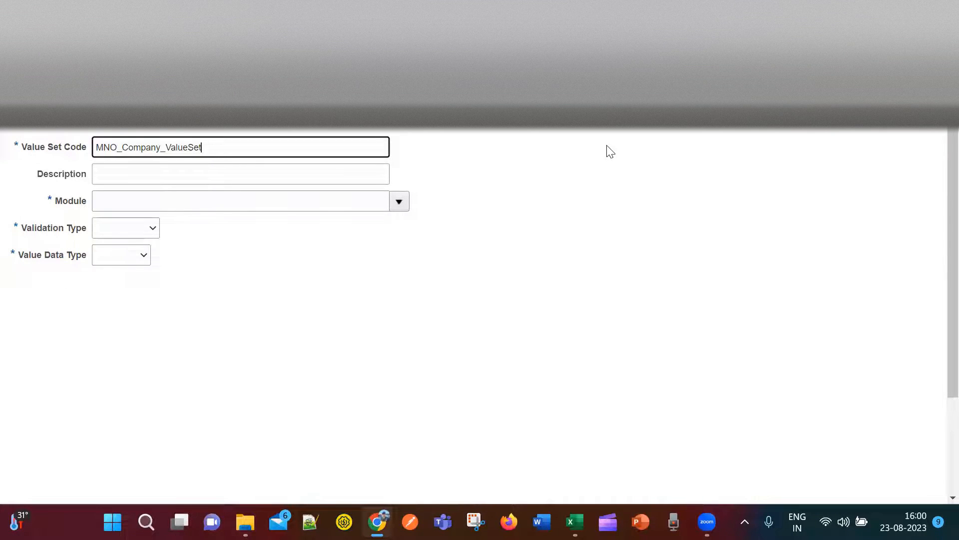
left_click(399, 202)
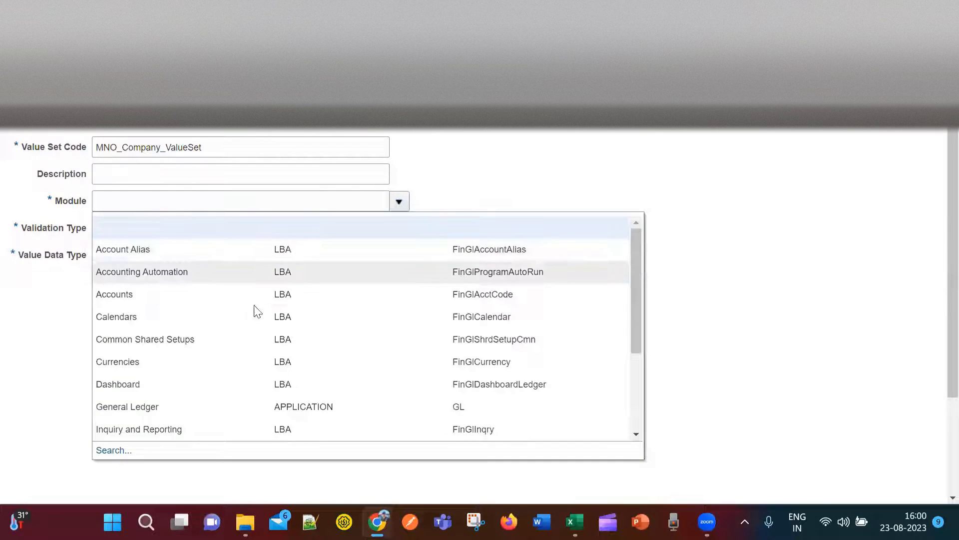
left_click(208, 409)
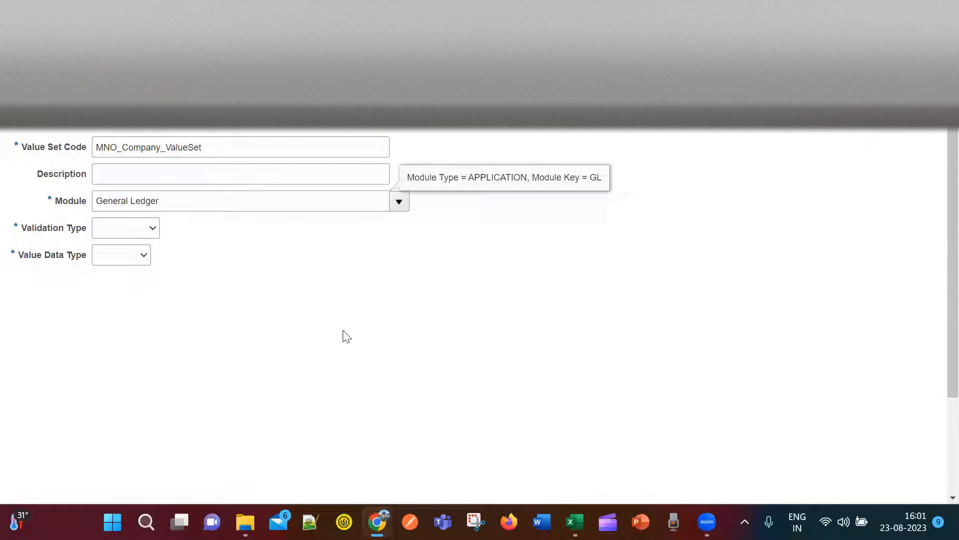
Switch to the Excel setup tracker showing the Penna value set names in F5.
key("alt+Tab")
left_click(531, 219)
key("alt+Tab")
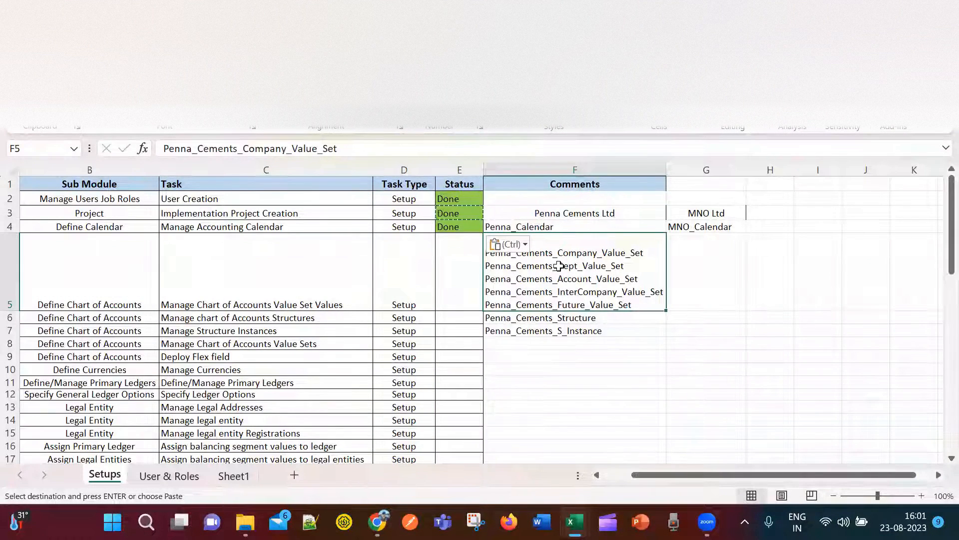
Set MNO_Company_ValueSet's validation type to Independent and data type to Character.
key("alt+Tab")
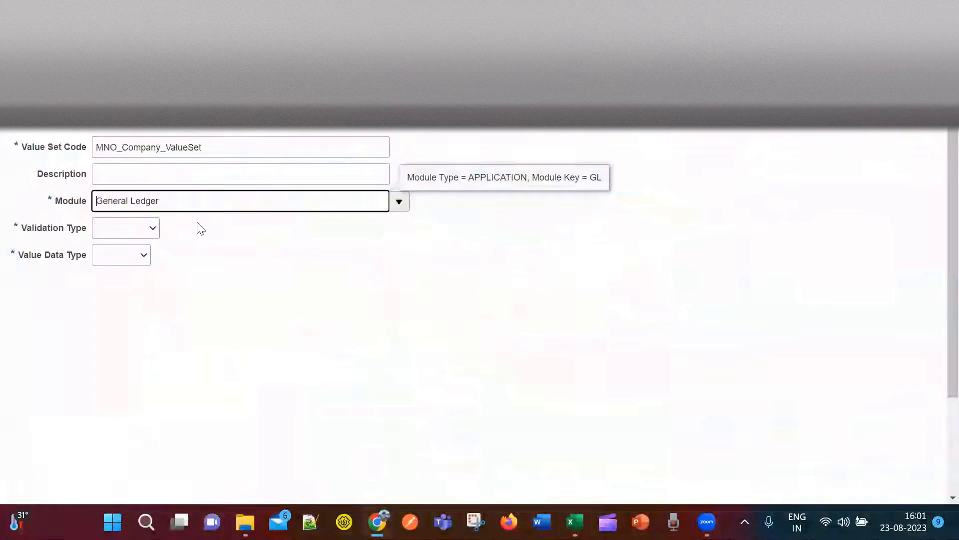
left_click(151, 227)
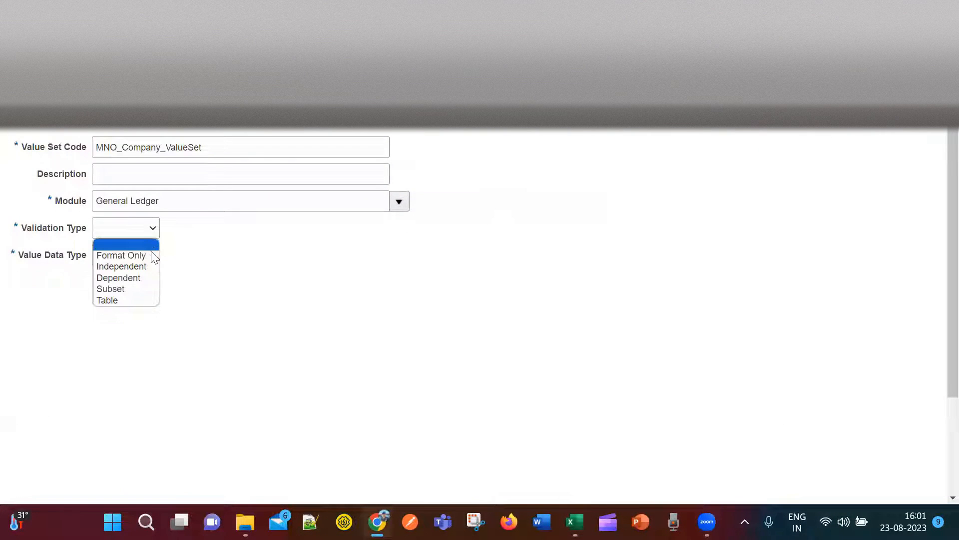
left_click(142, 266)
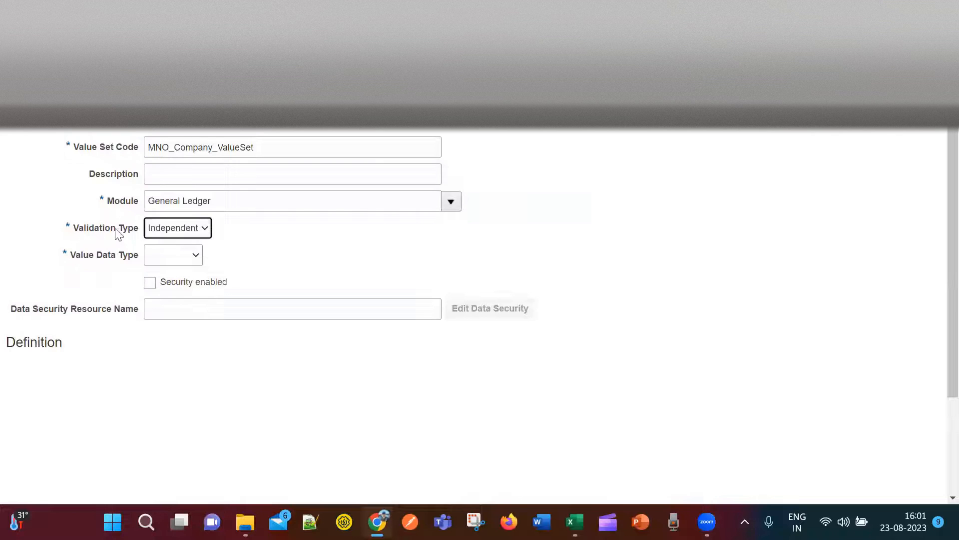
left_click(195, 255)
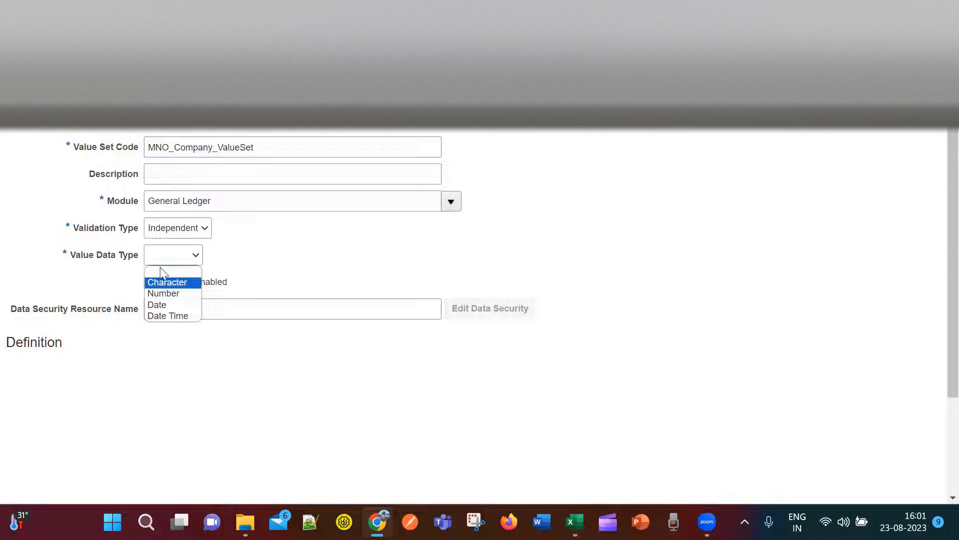
left_click(170, 281)
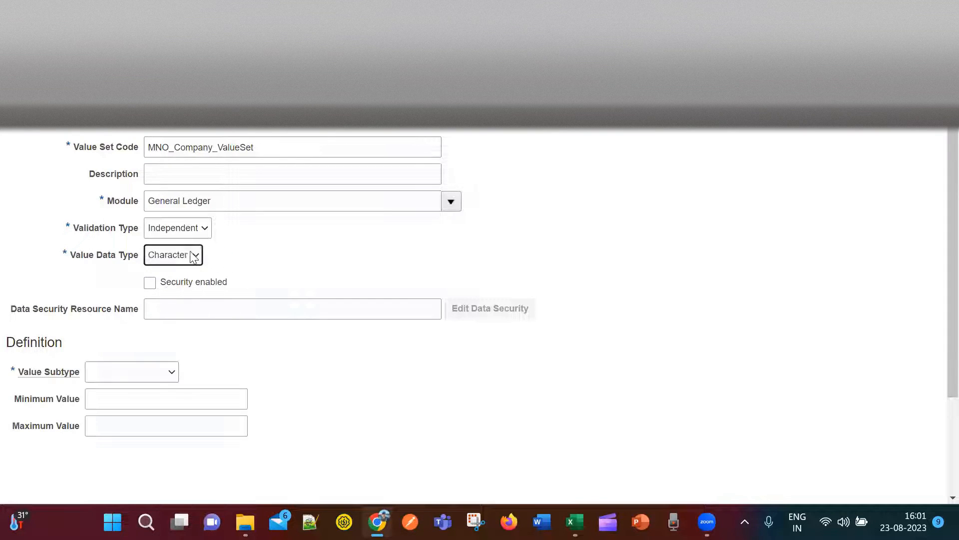
left_click(195, 258)
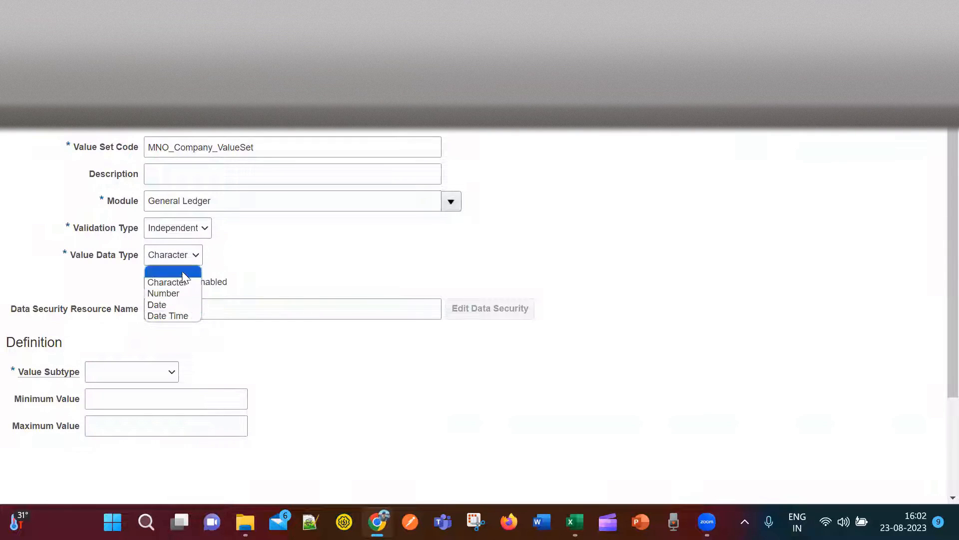
left_click(208, 280)
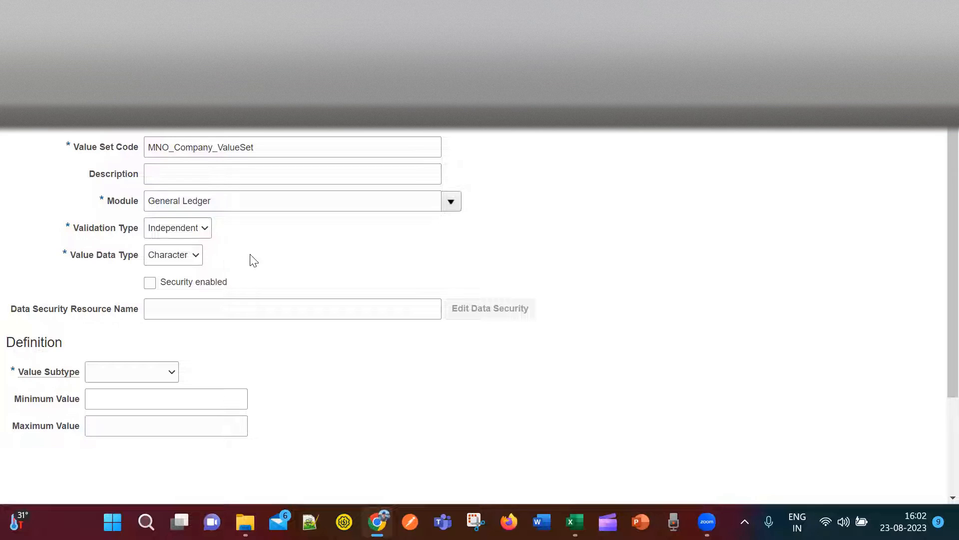
Give the value set a Text subtype with maximum length 2.
left_click(172, 372)
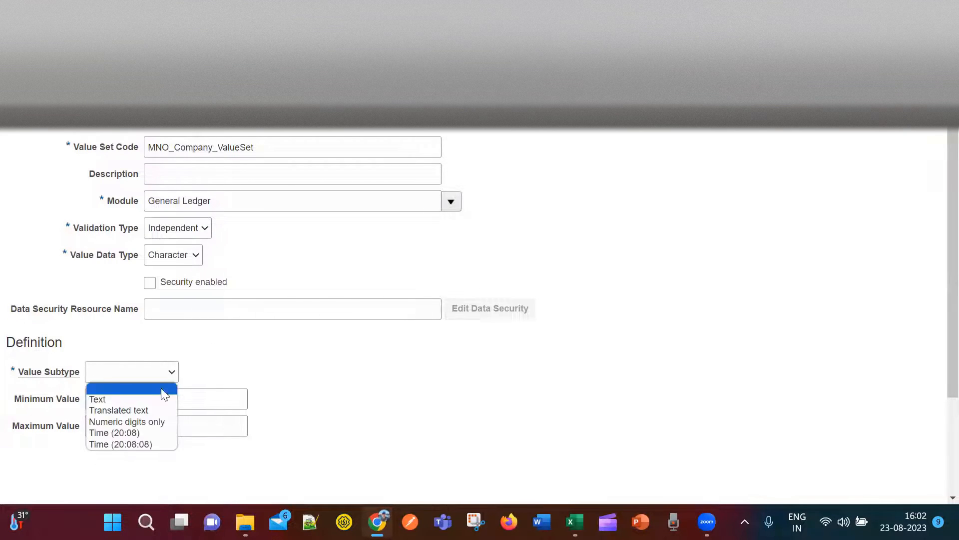
left_click(157, 400)
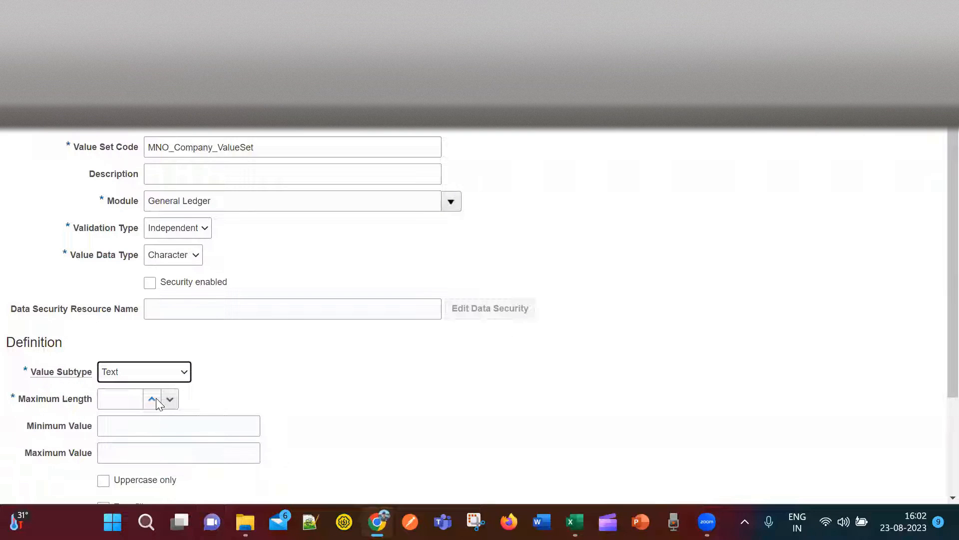
left_click(135, 398)
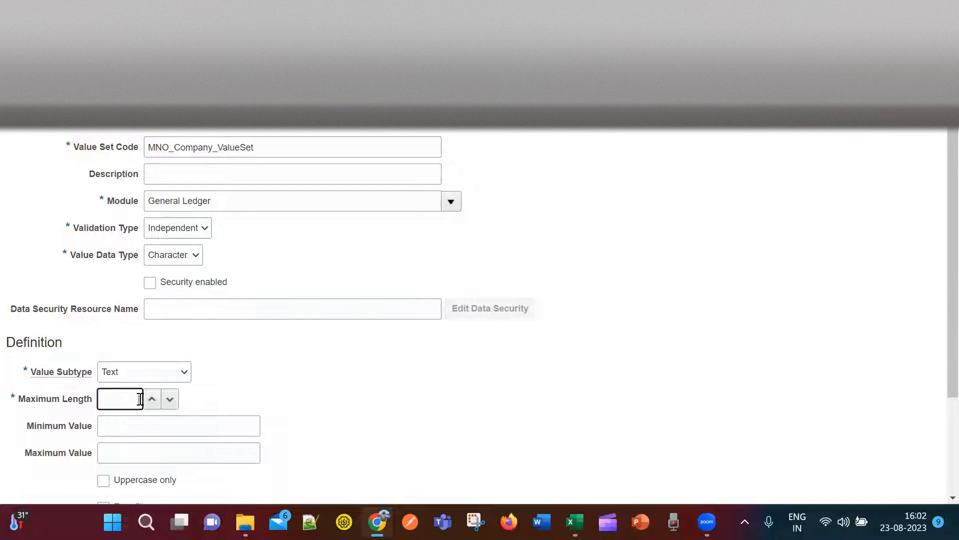
left_click(296, 383)
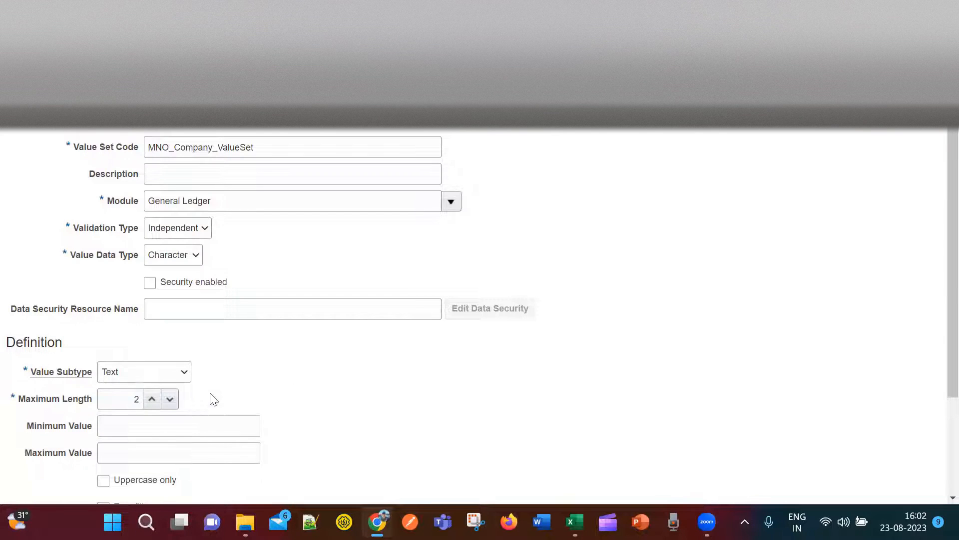
scroll(387, 426, "down", 3)
scroll(386, 425, "up", 2)
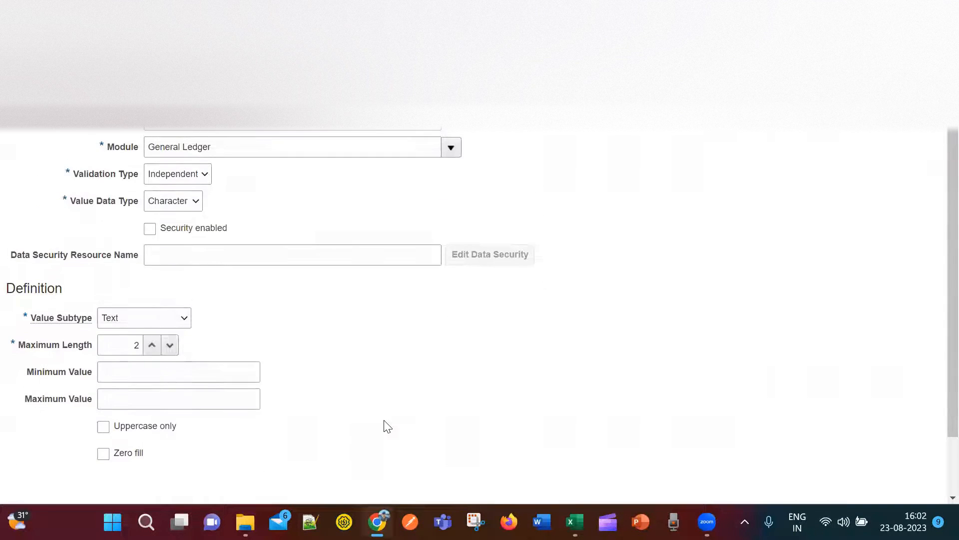
left_click(184, 321)
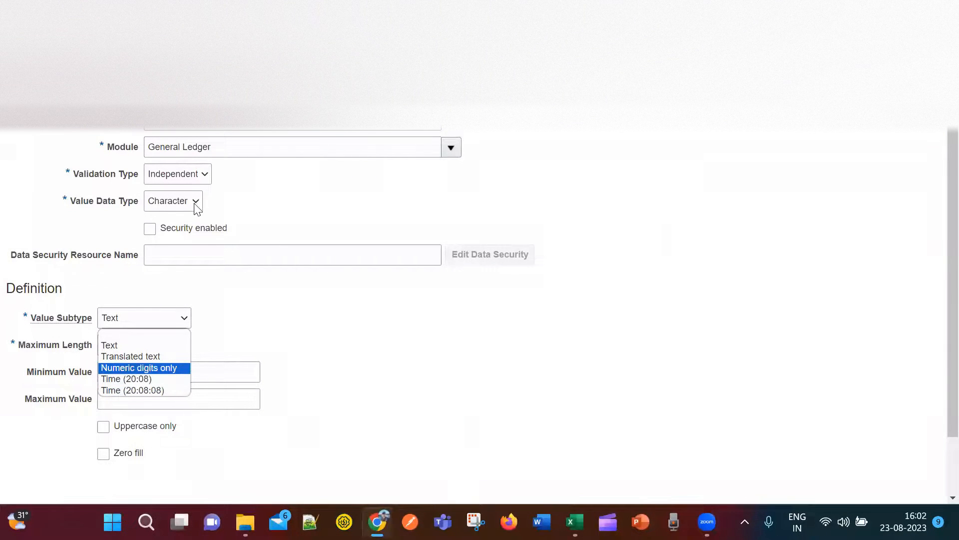
left_click(153, 346)
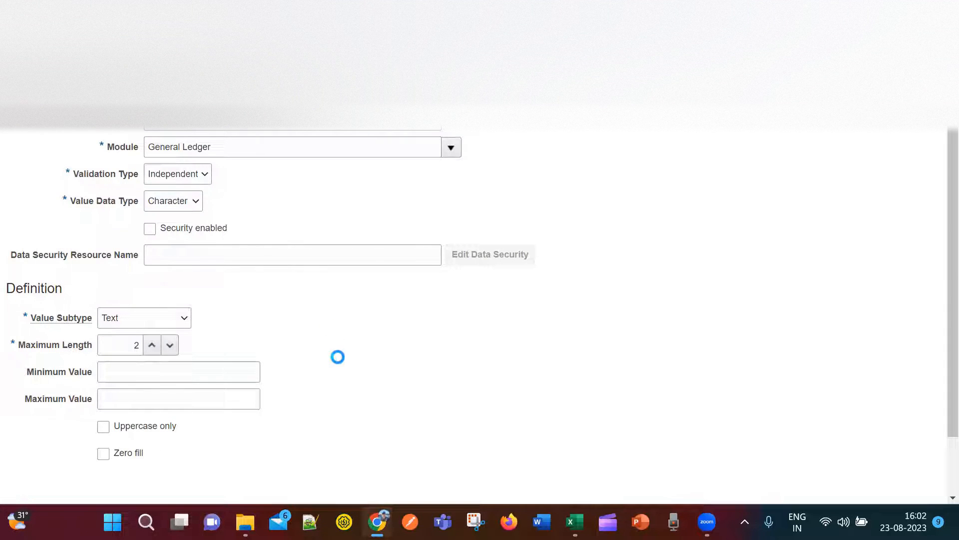
Copy the MNO_Company_ValueSet code and save and close the value set.
scroll(339, 357, "down", 2)
scroll(347, 358, "up", 3)
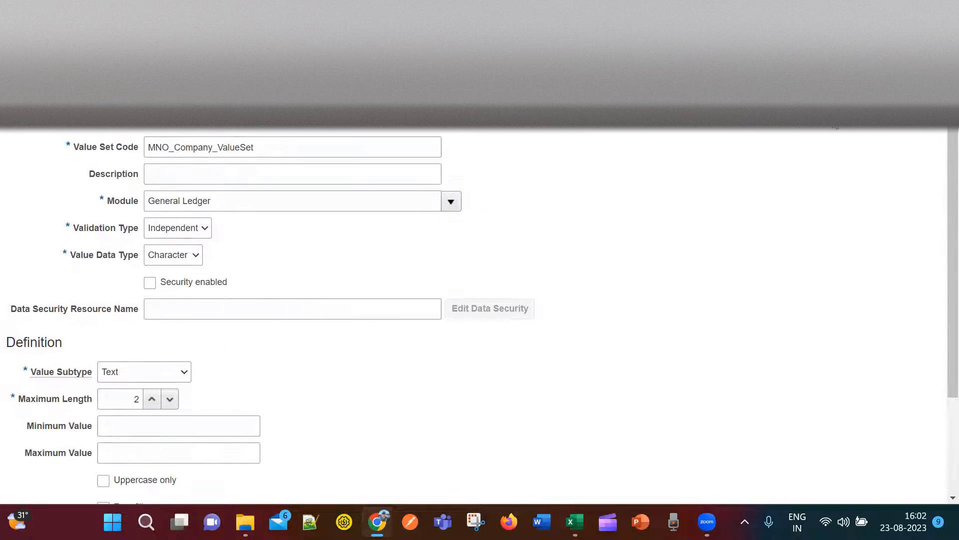
left_click_drag(283, 146, 143, 149)
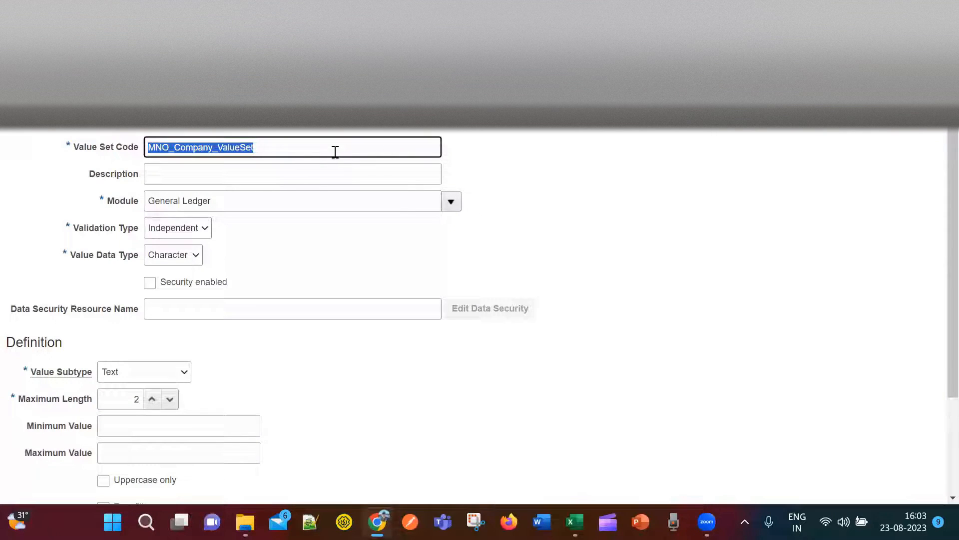
left_click(863, 126)
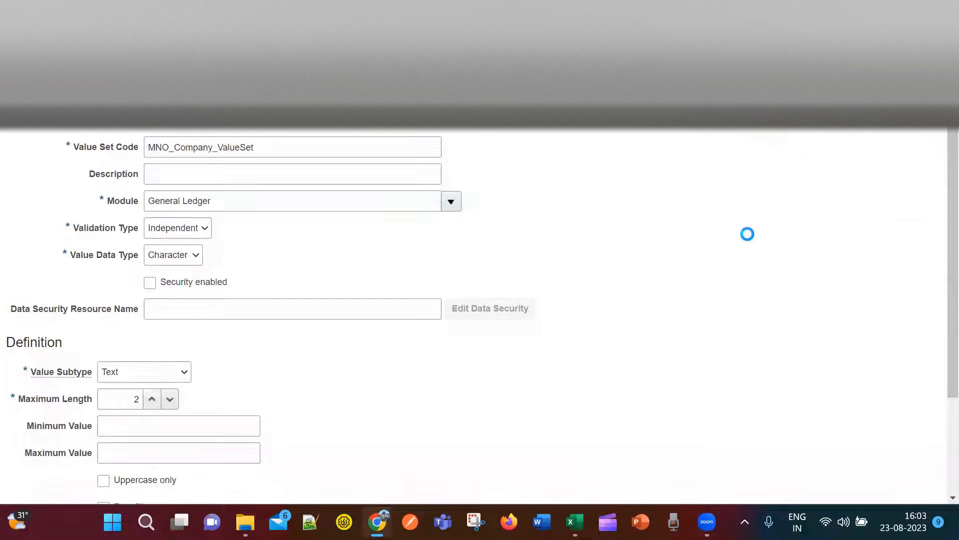
Enter MNO_Company_ValueSet in cell G5 of the Setups sheet.
key("alt+Tab")
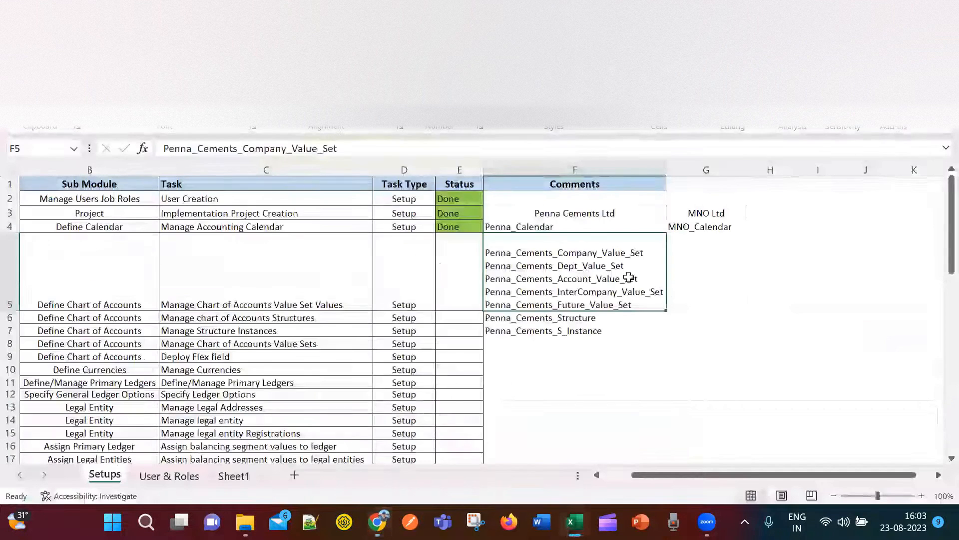
left_click(679, 251)
double_click(686, 246)
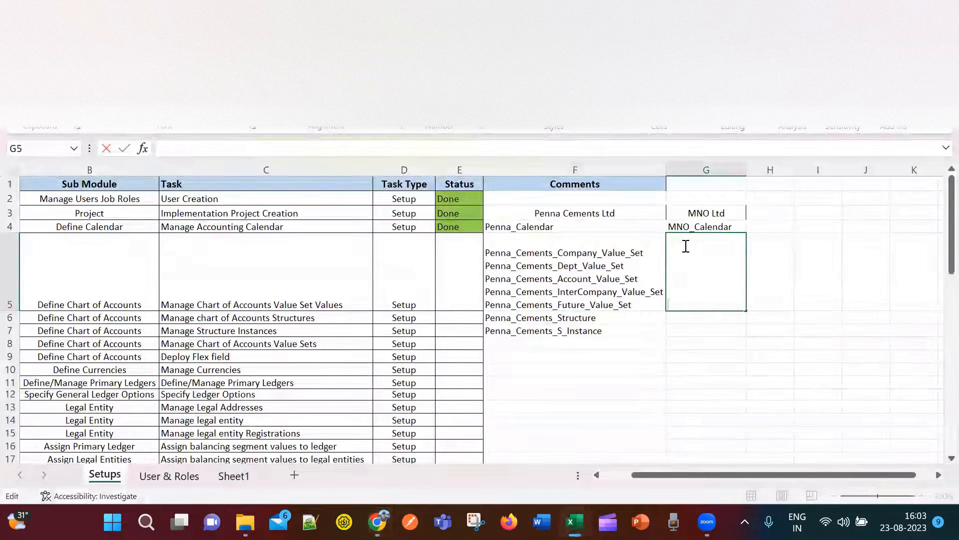
type("MNO_Company_ValueSet")
Back in Oracle, reset the Penna value set search criteria.
key("alt+Tab")
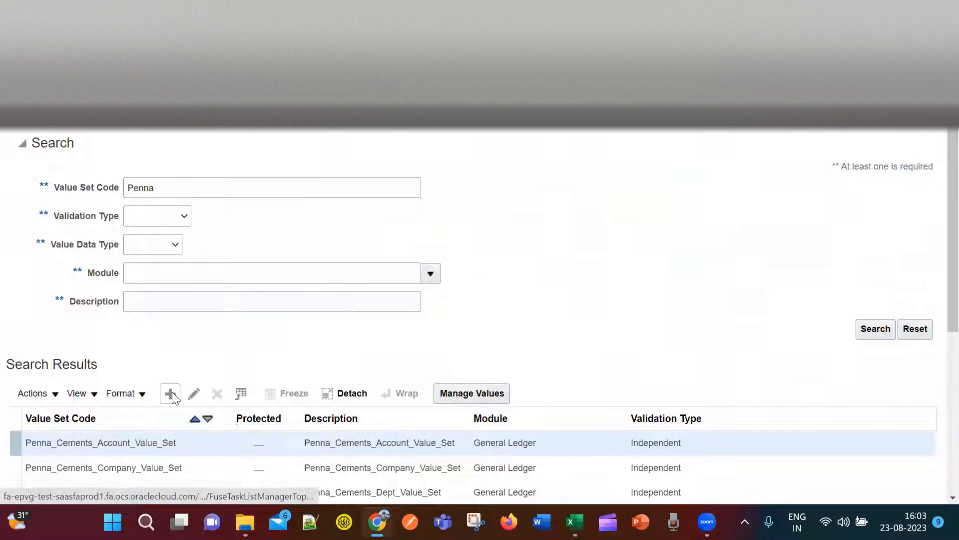
left_click(916, 329)
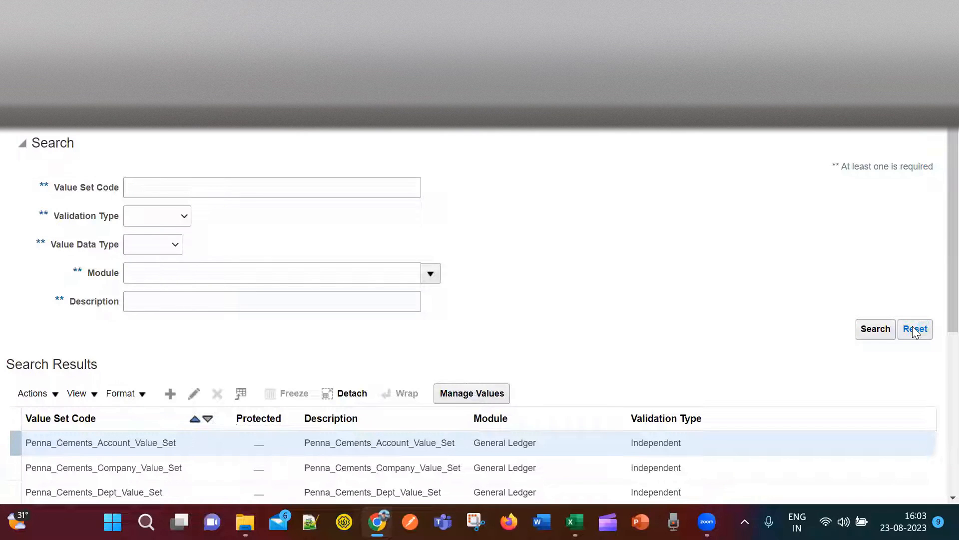
scroll(724, 248, "down", 5)
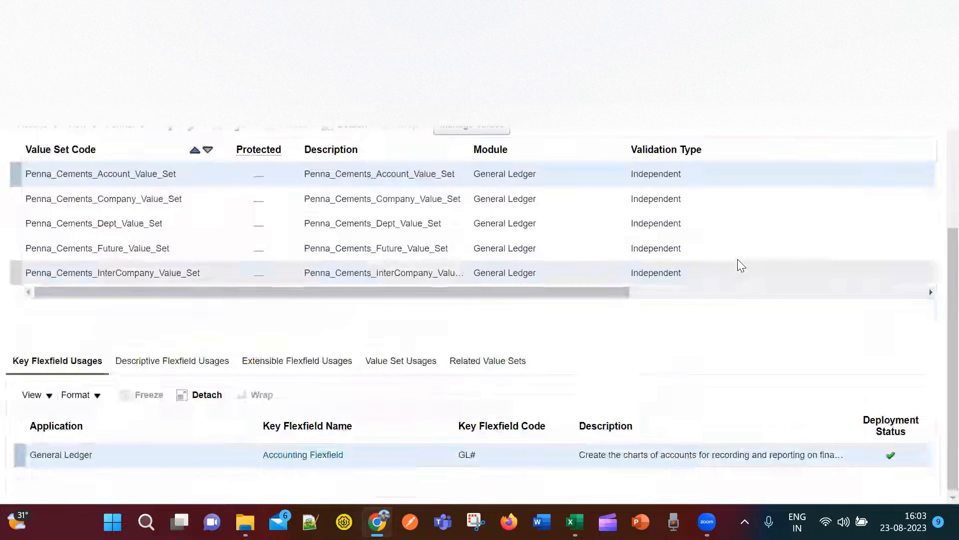
scroll(737, 259, "up", 4)
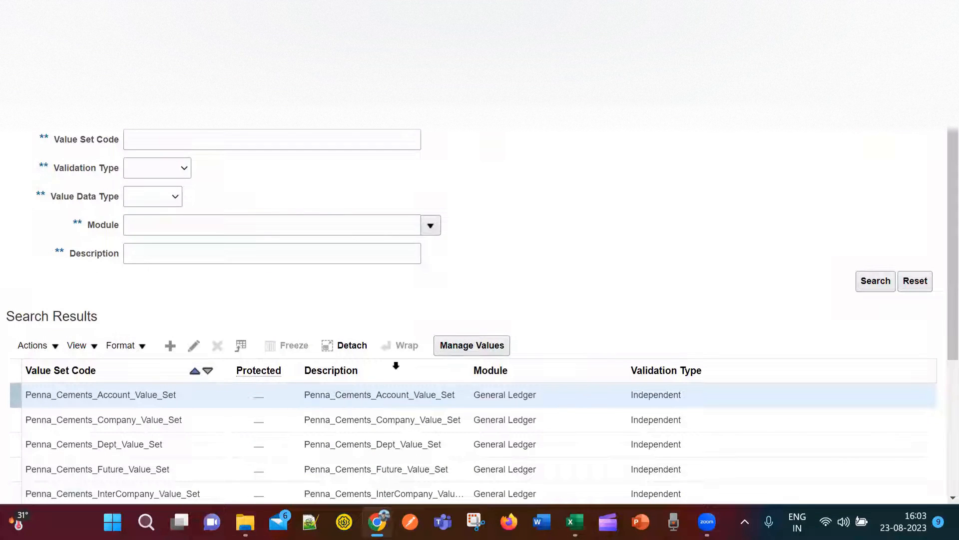
Create another value set with module General Ledger.
left_click(168, 346)
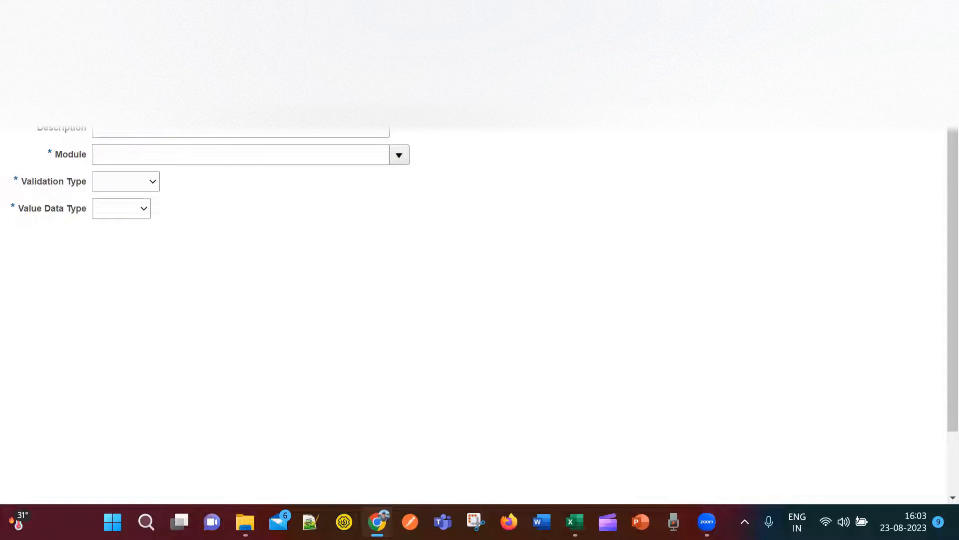
left_click(344, 154)
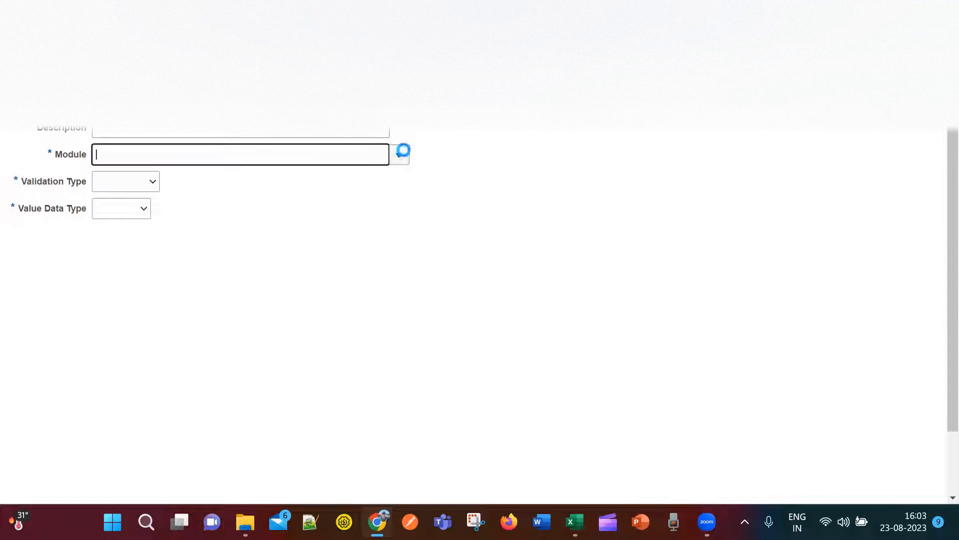
left_click(399, 156)
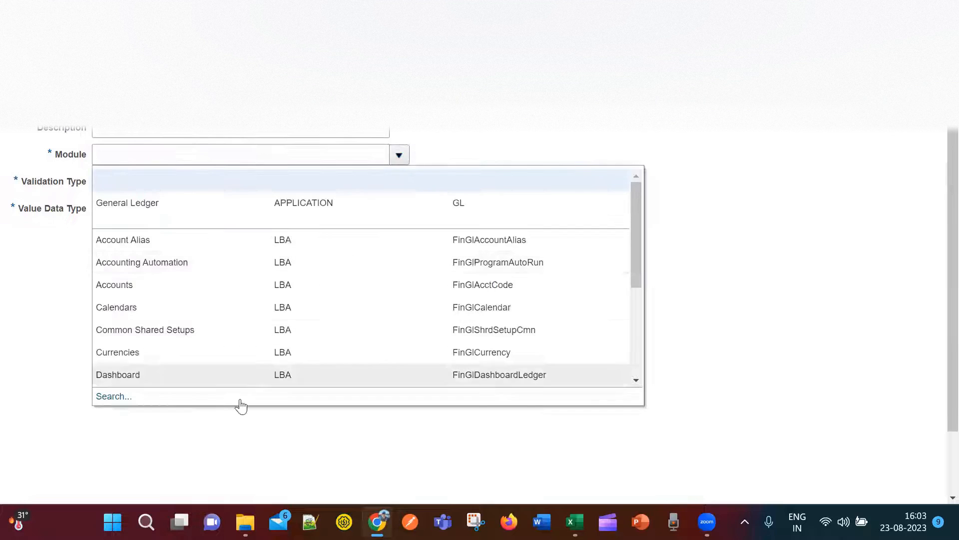
left_click(203, 203)
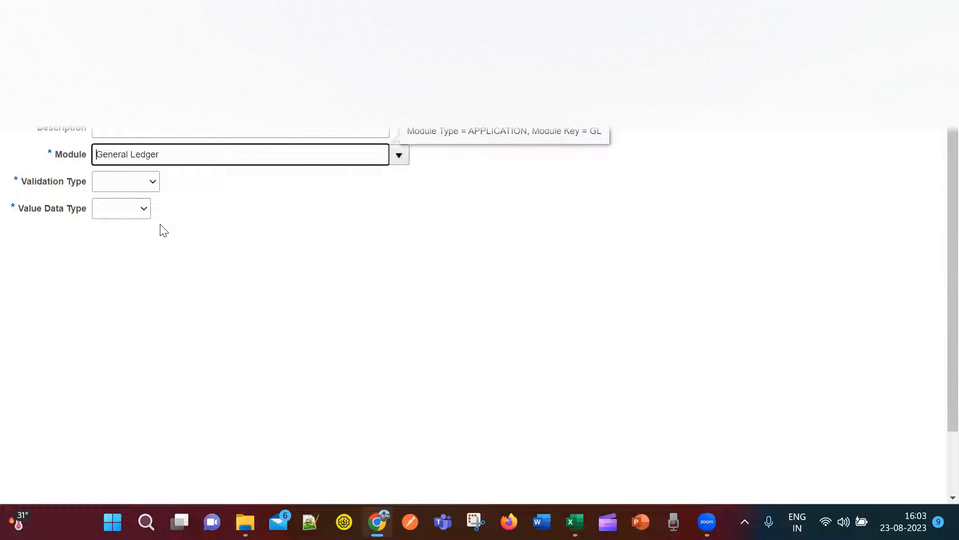
Make it Independent, Character data type, Text subtype, maximum length 4.
left_click(153, 185)
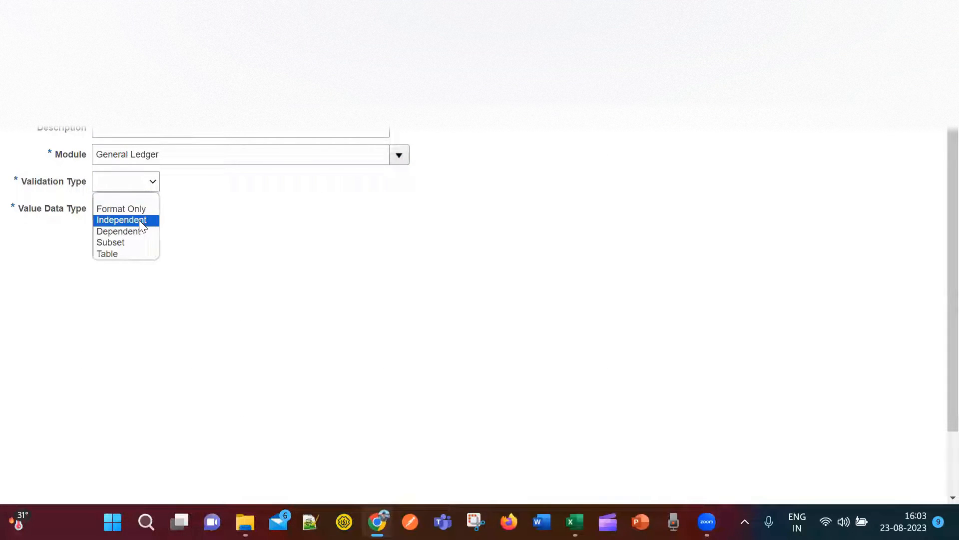
left_click(139, 220)
left_click(149, 209)
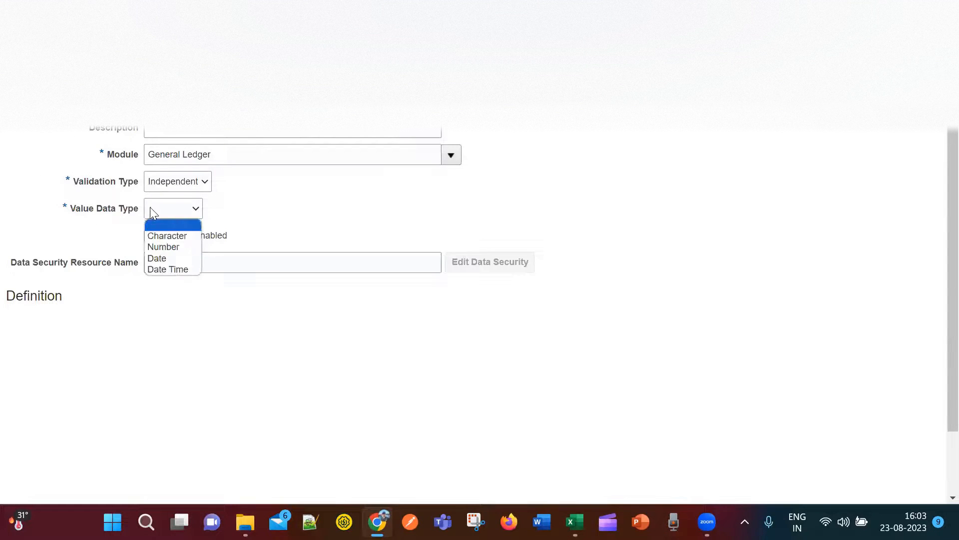
left_click(181, 235)
left_click(168, 325)
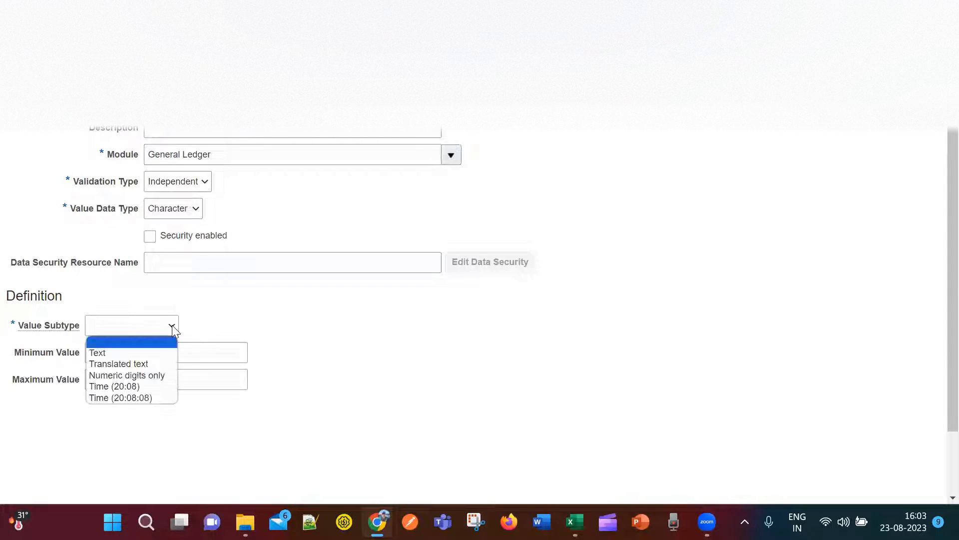
left_click(168, 353)
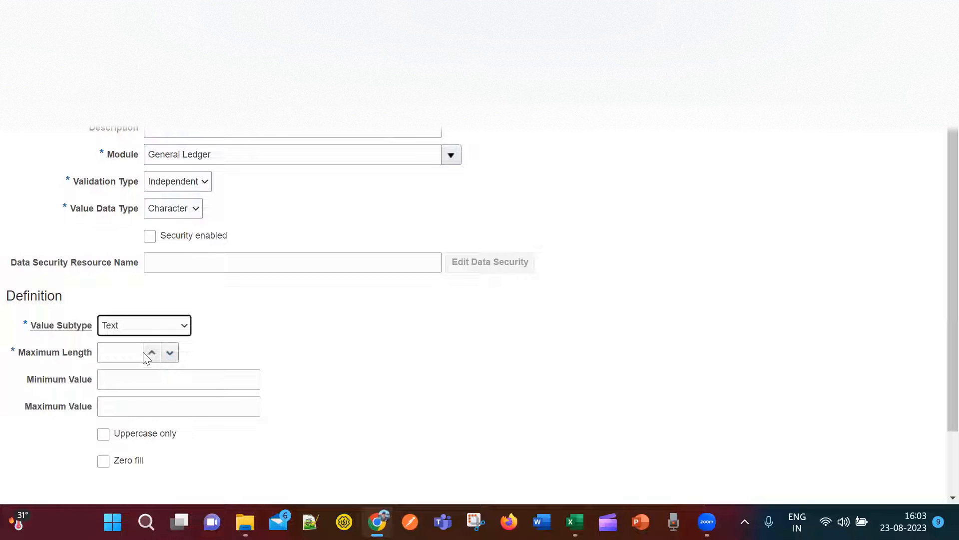
left_click(126, 354)
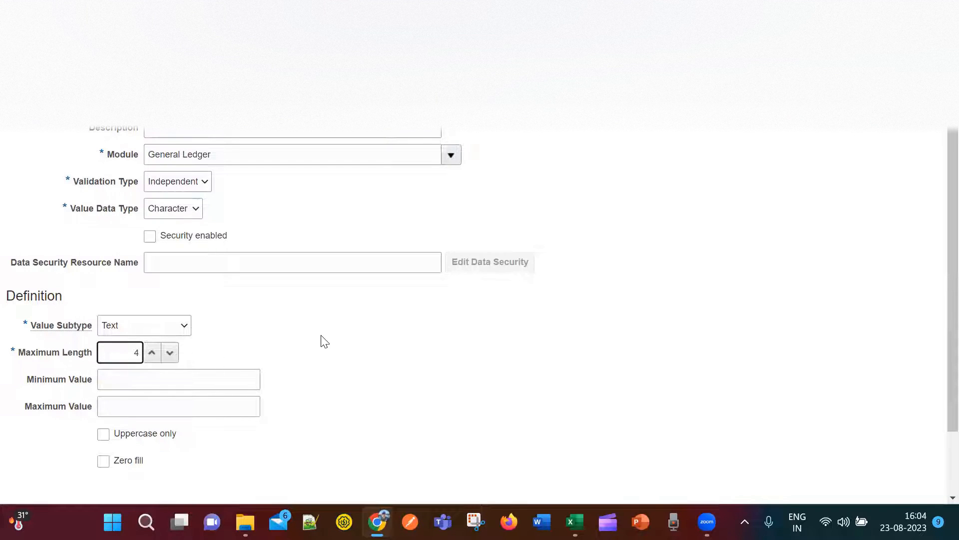
left_click(671, 310)
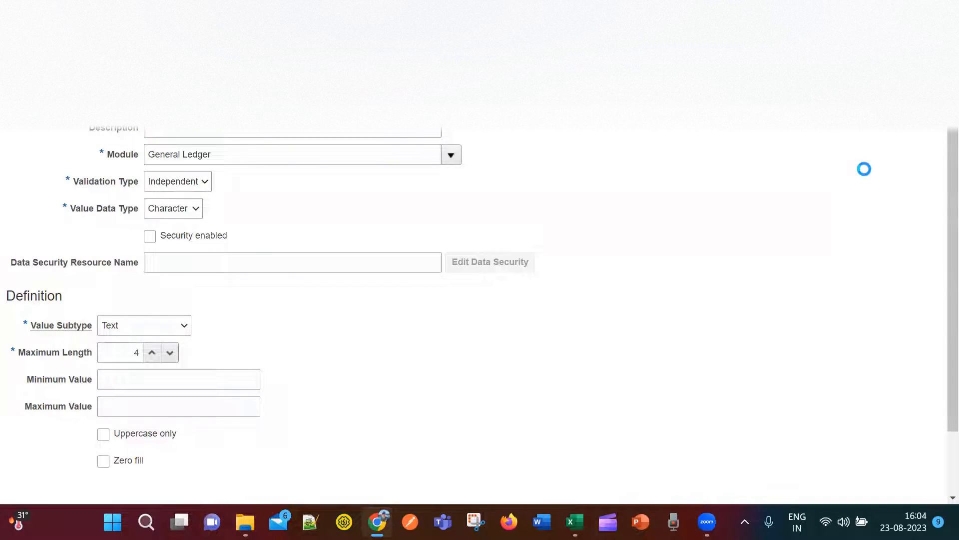
Paste MNO_Department_ValueSet on a new line in G5, then return to Oracle's value set search.
key("alt+Tab")
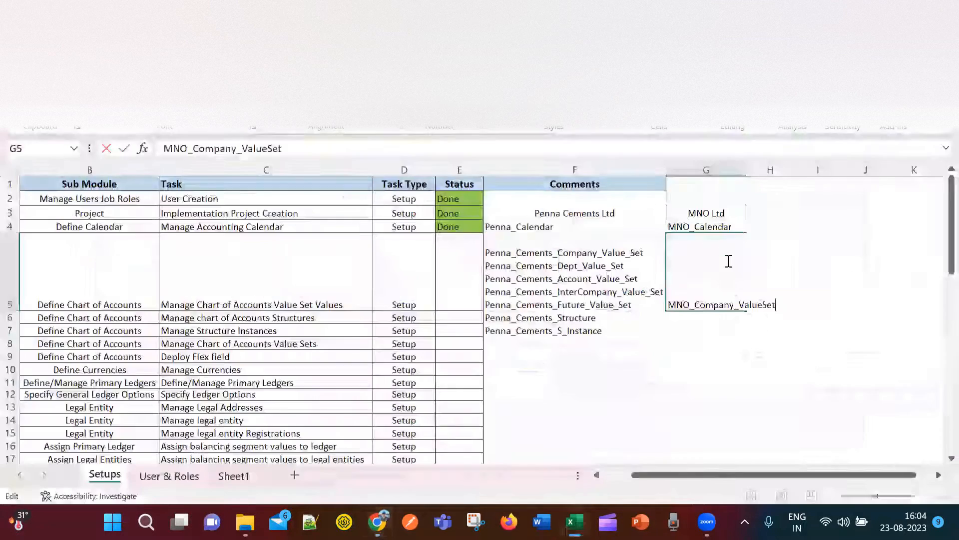
key("alt+Return")
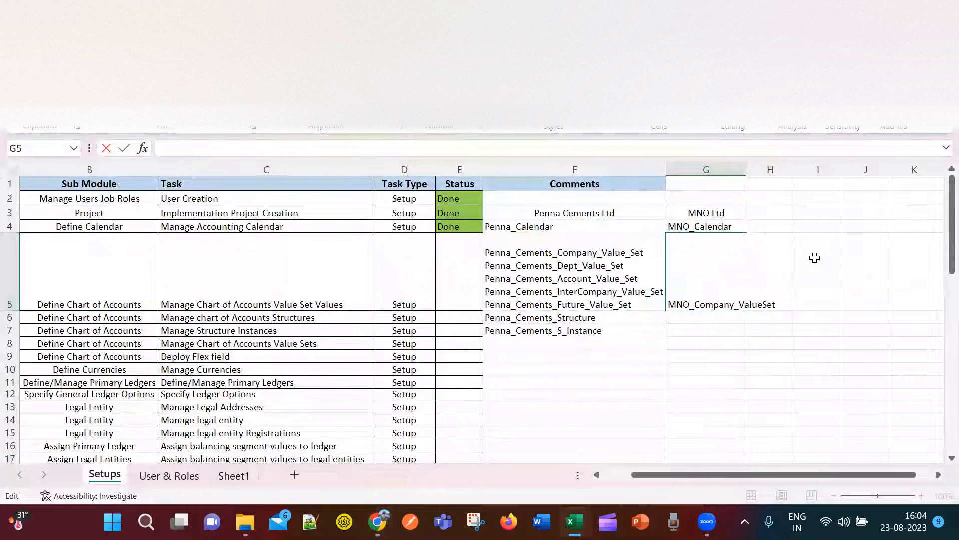
type("MNO_Department_ValueSet")
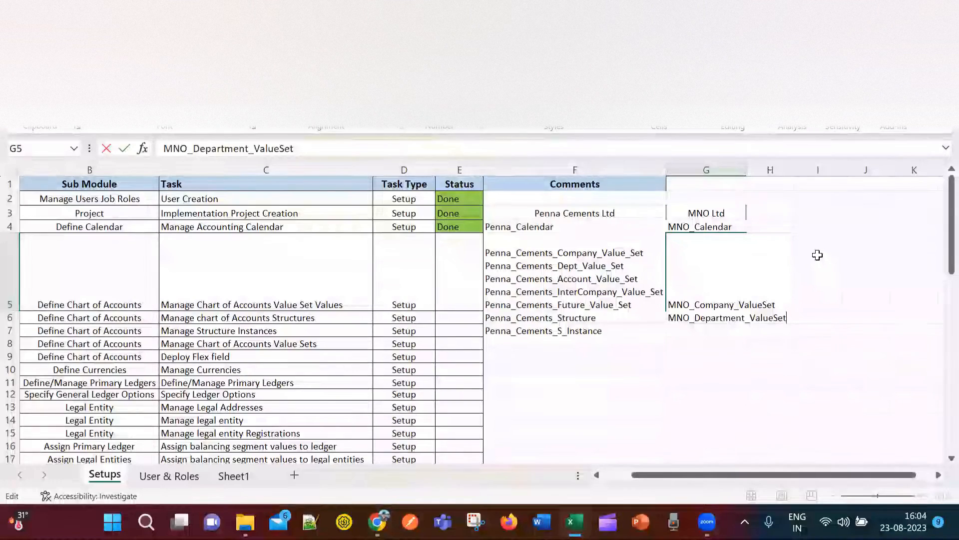
key("alt+Tab")
key("alt+Tab")
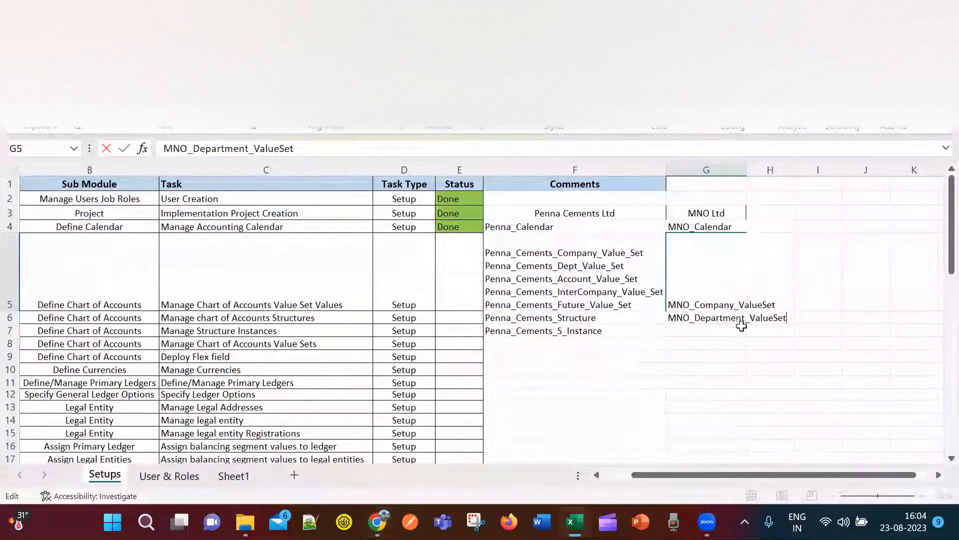
key("alt+Tab")
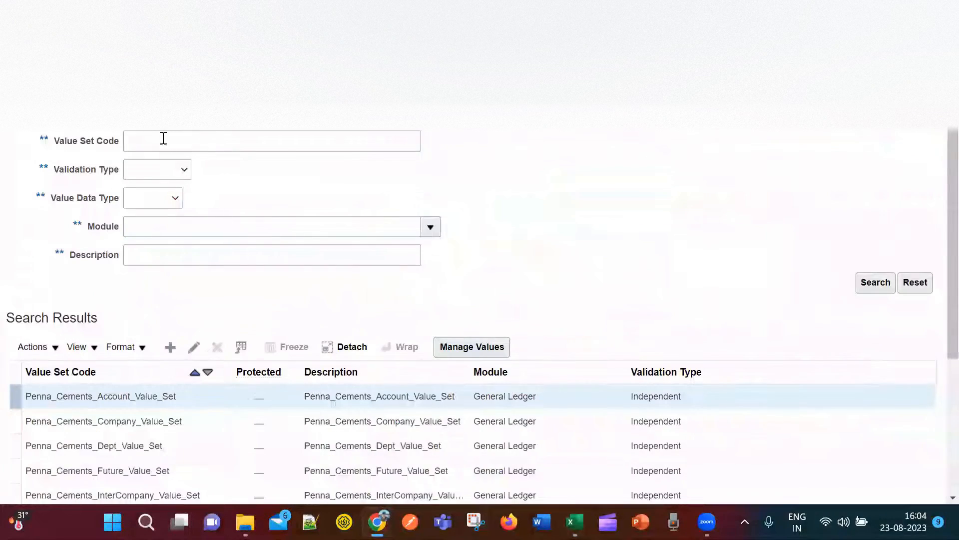
key("alt+Tab")
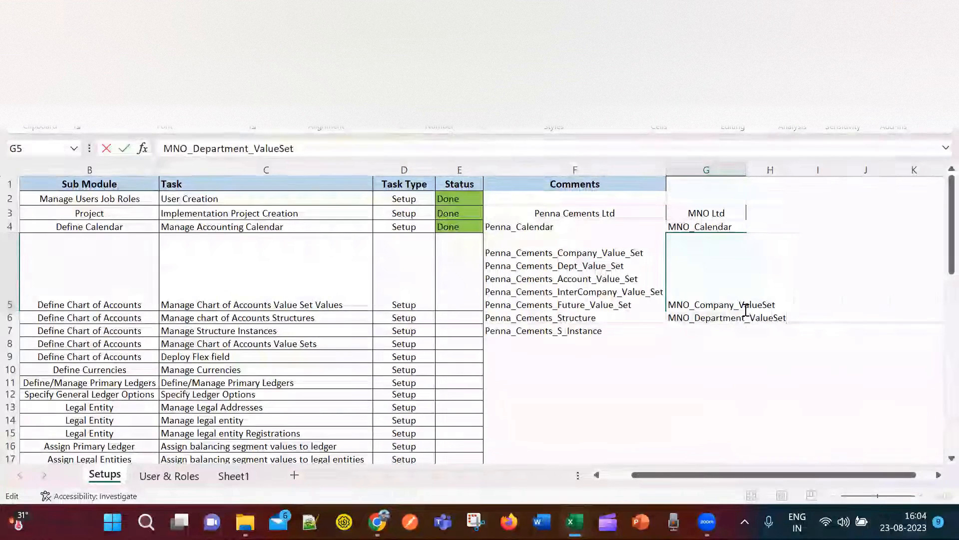
key("alt+Tab")
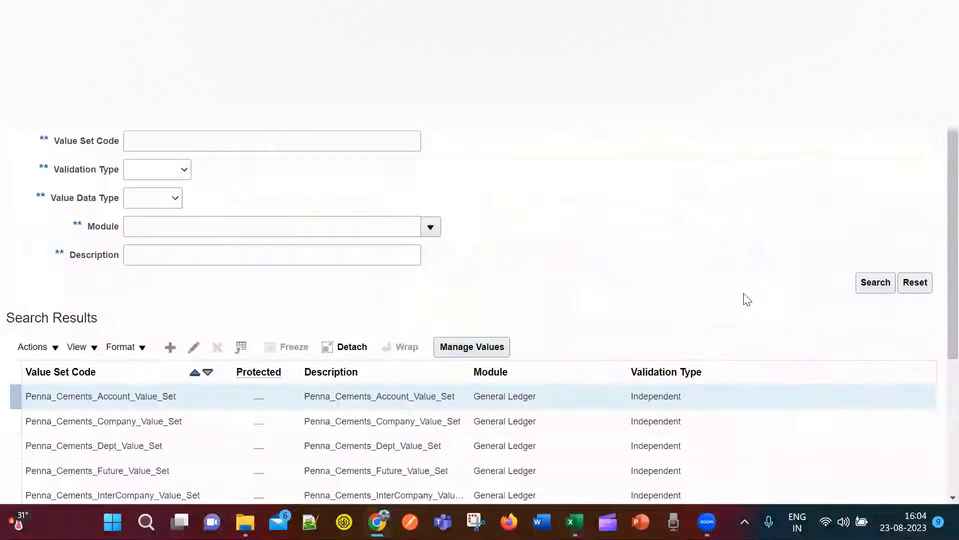
Create the MNO_Account_ValueSet value set as General Ledger, Independent, Character.
left_click(168, 349)
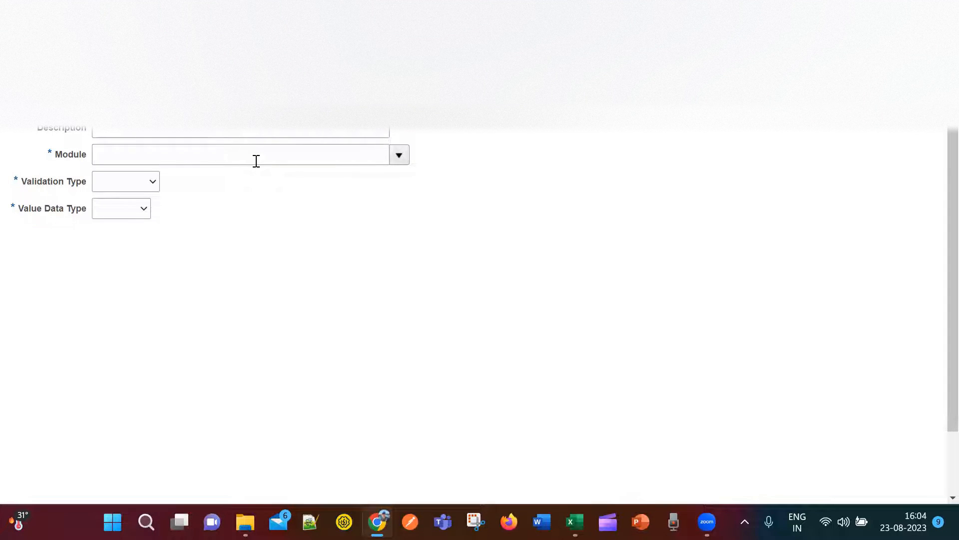
left_click(322, 148)
left_click(398, 155)
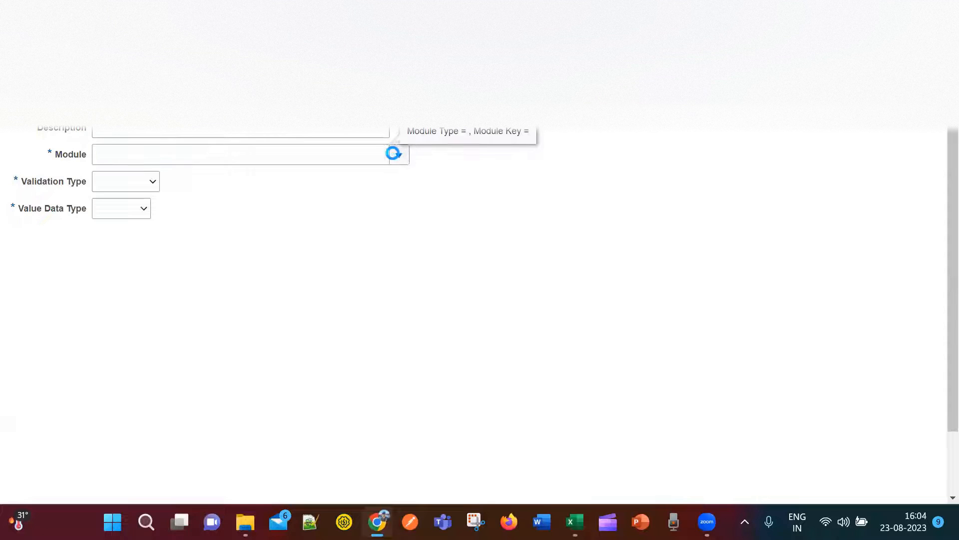
left_click(187, 203)
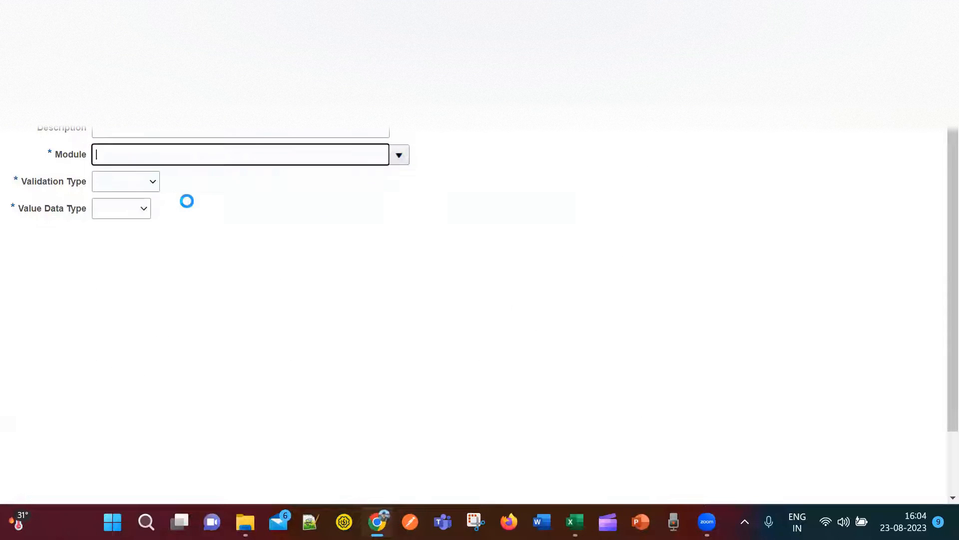
left_click(153, 182)
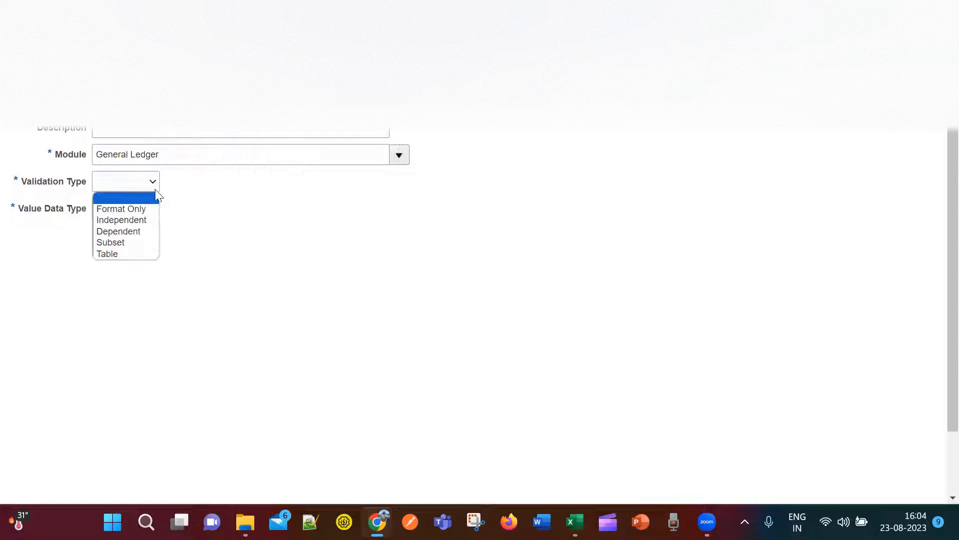
left_click(147, 220)
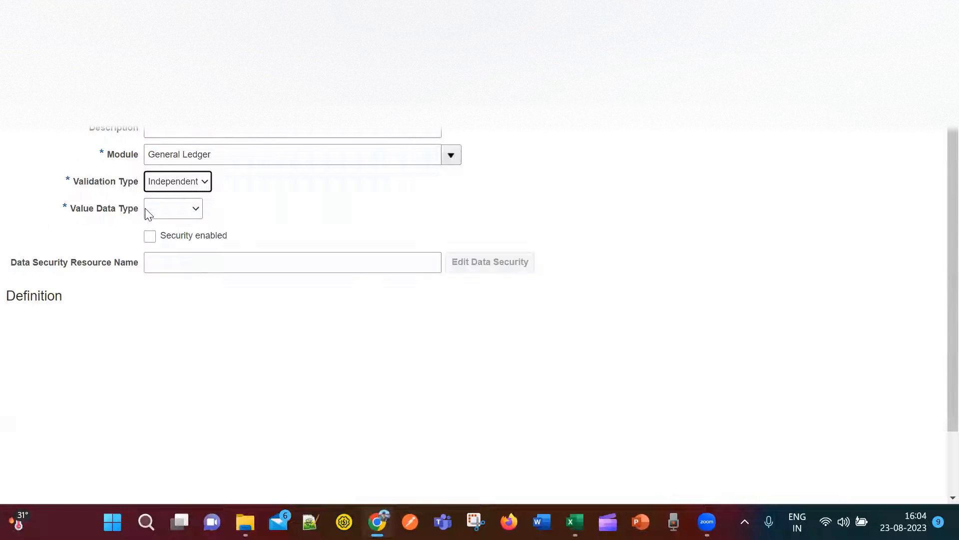
left_click(196, 209)
left_click(184, 233)
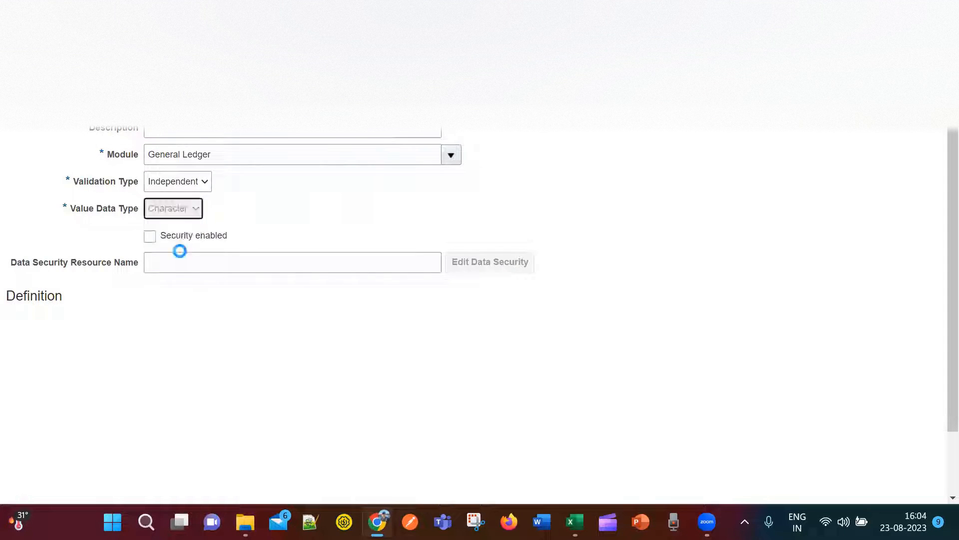
Set Text subtype with maximum length 6, copy the code, and save and close.
left_click(174, 329)
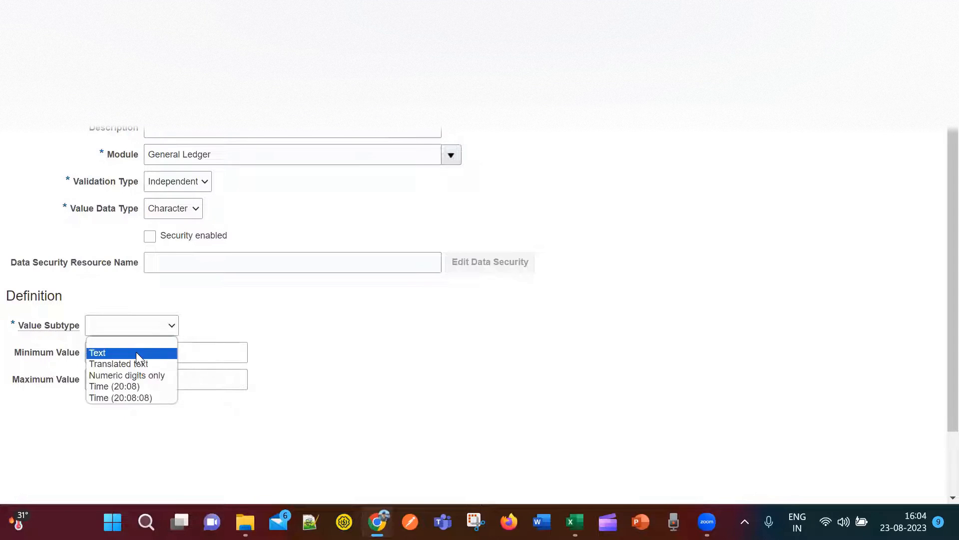
left_click(136, 351)
left_click(123, 350)
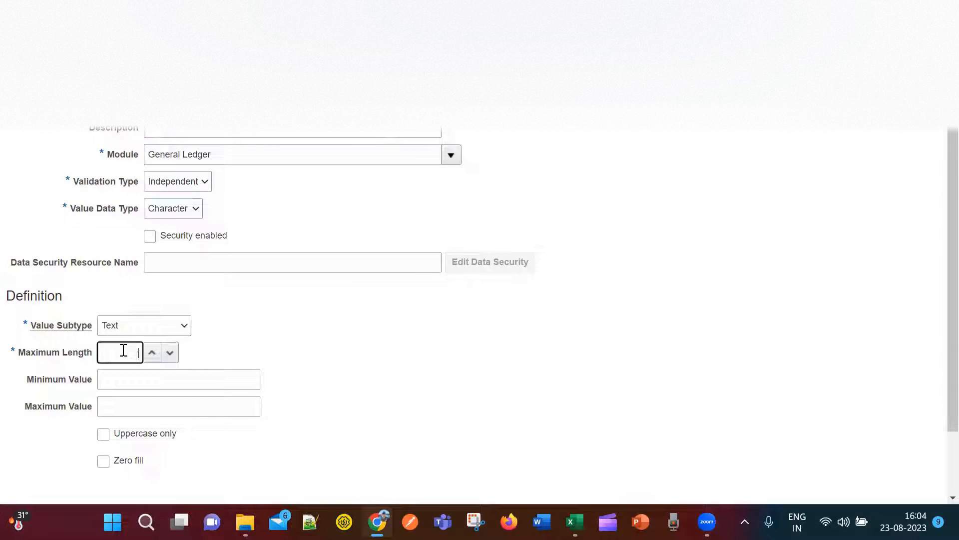
type("6")
left_click(353, 360)
scroll(693, 312, "up", 1)
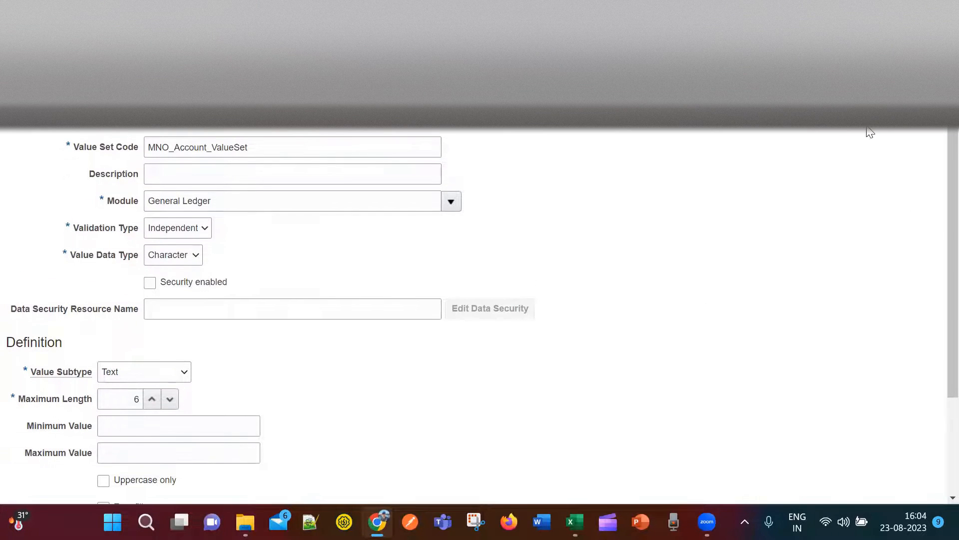
left_click_drag(260, 147, 57, 145)
key("ctrl+c")
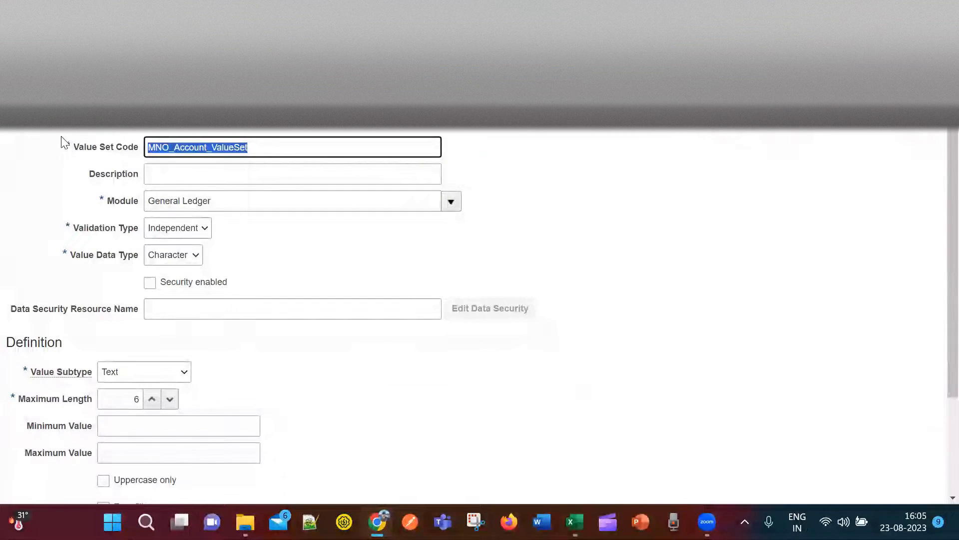
left_click(807, 182)
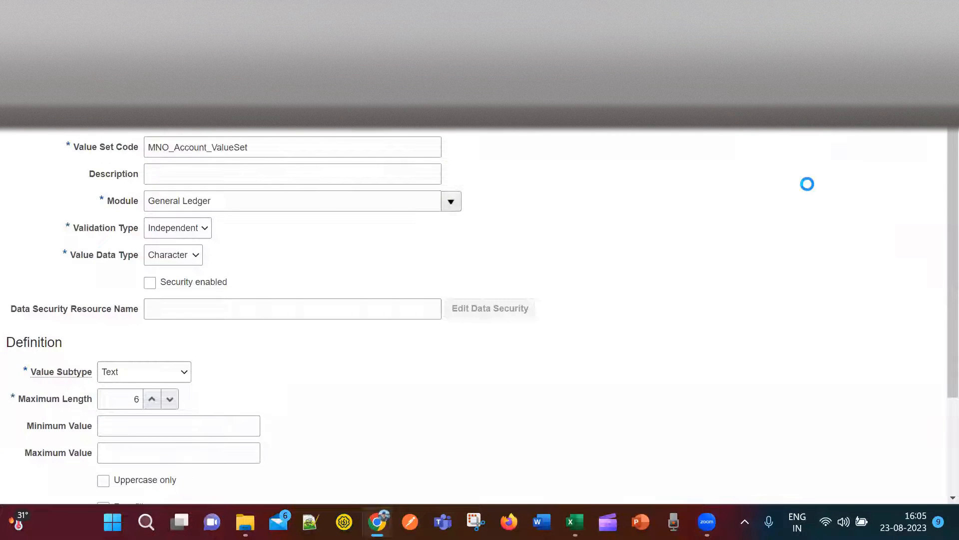
In Excel, restore cell G5's Company and Department value set names after a mis-paste.
key("alt+Tab")
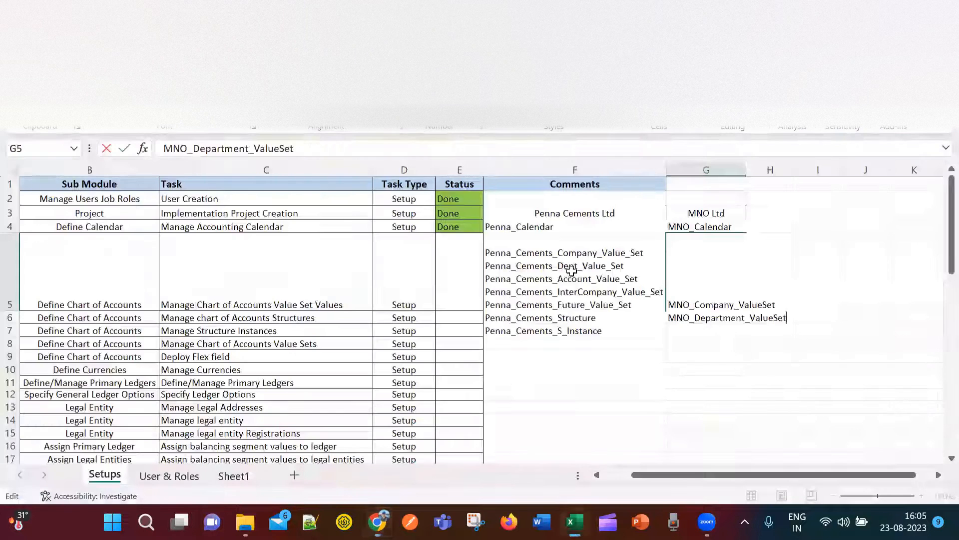
key("Escape")
key("ctrl+v")
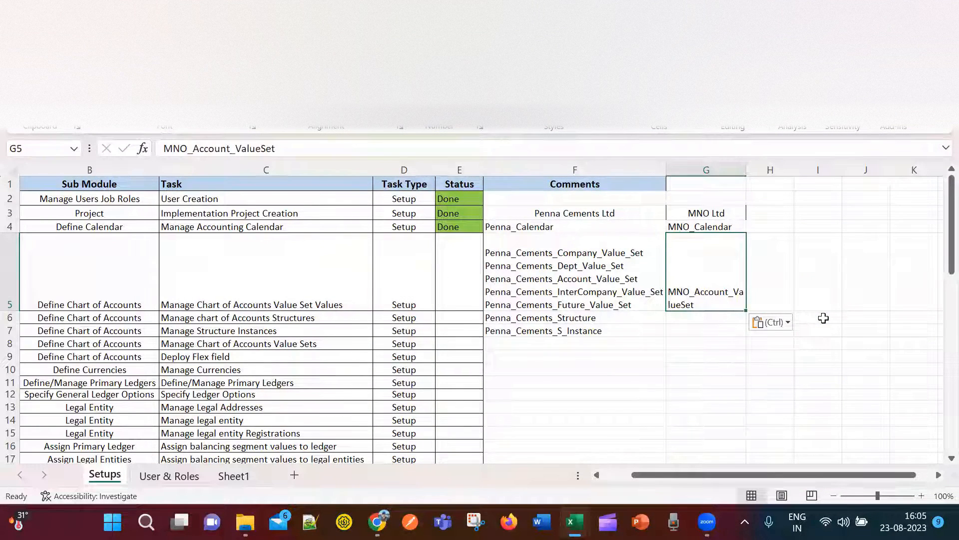
double_click(707, 293)
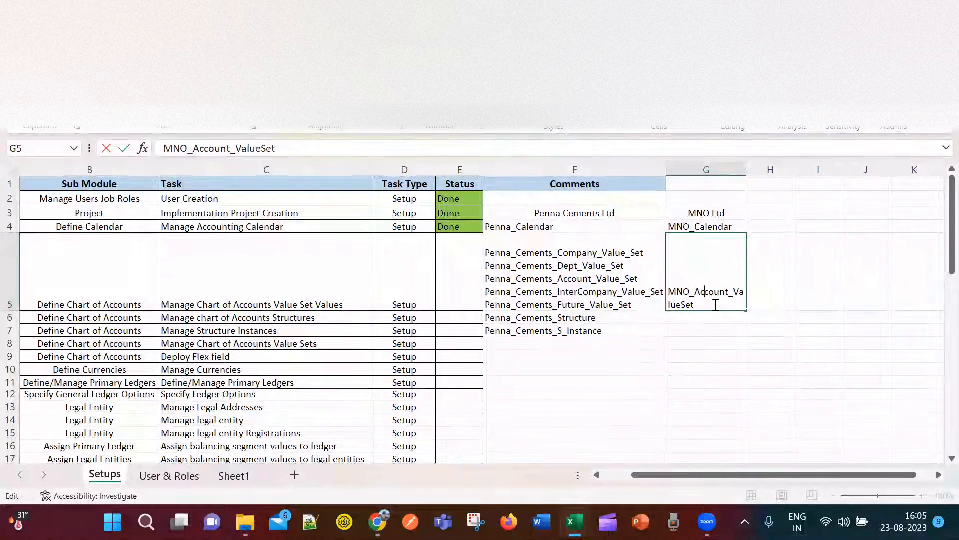
left_click(822, 299)
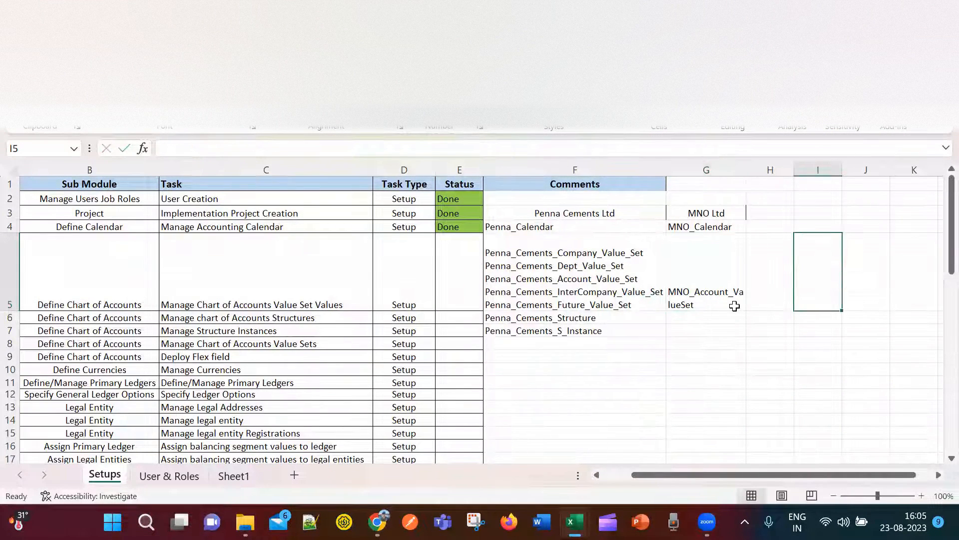
left_click(734, 305)
type("MNO_Company_ValueSet MNO_Department_ValueSet")
left_click(796, 301)
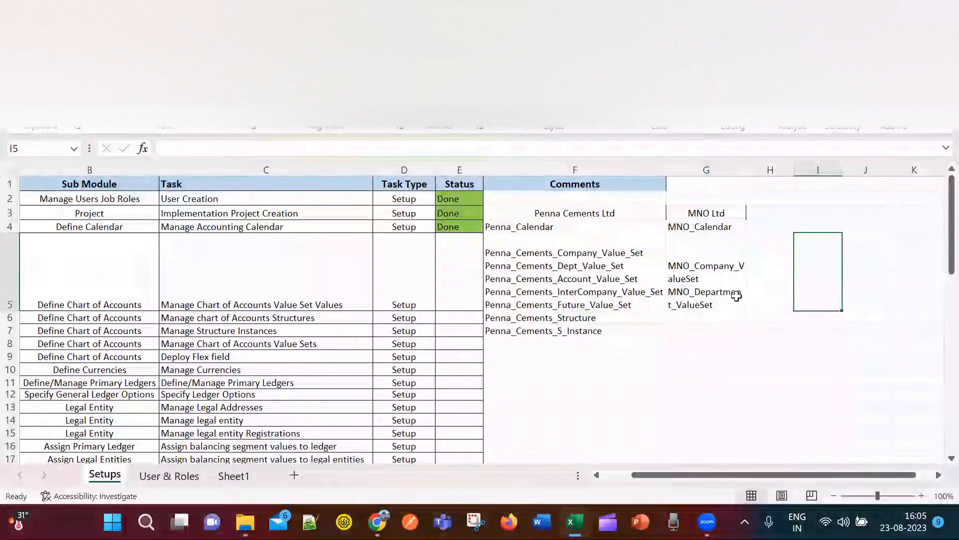
Widen column G and add MNO_Account_ValueSet on a new line in G5.
left_click_drag(746, 170, 815, 170)
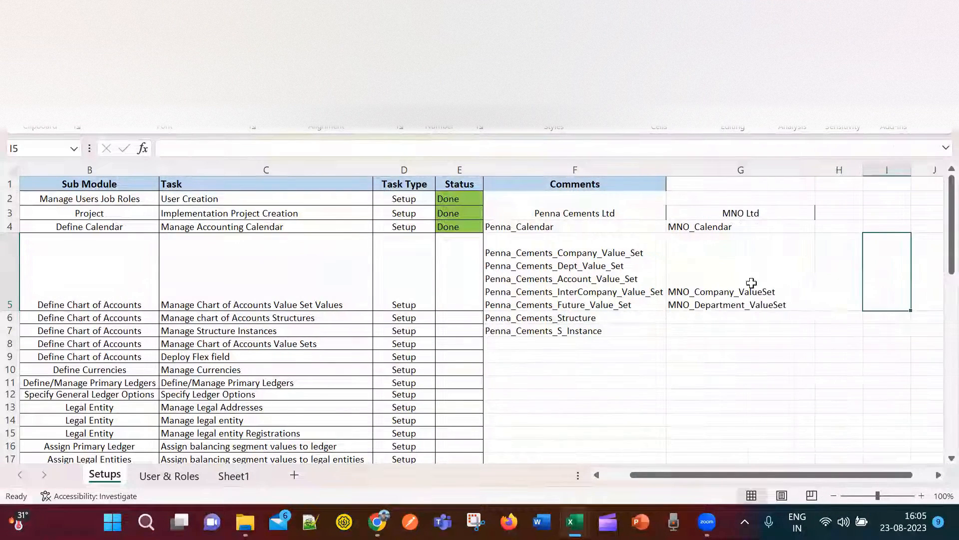
double_click(807, 303)
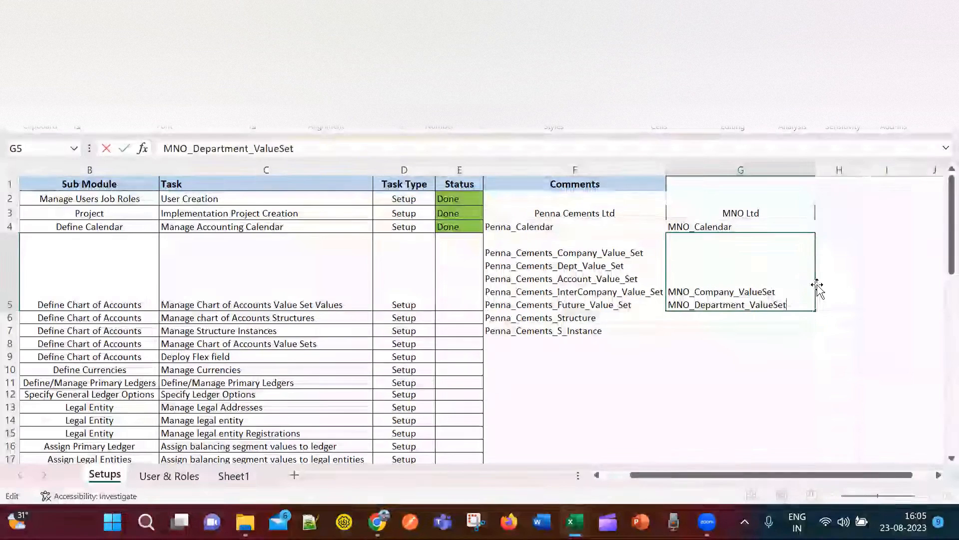
key("alt+Return")
key("ctrl+v")
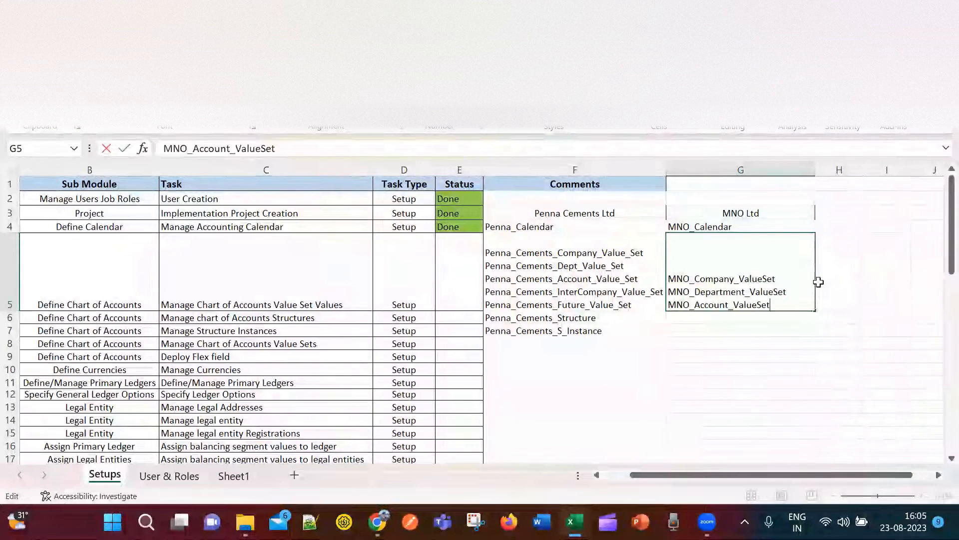
left_click(779, 343)
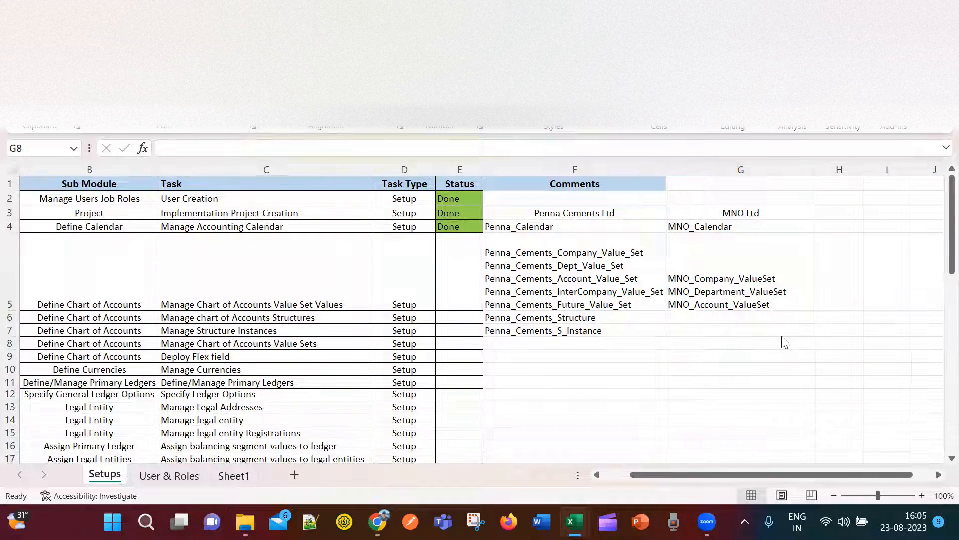
key("alt+Tab")
key("alt+Tab")
key("alt+Tab")
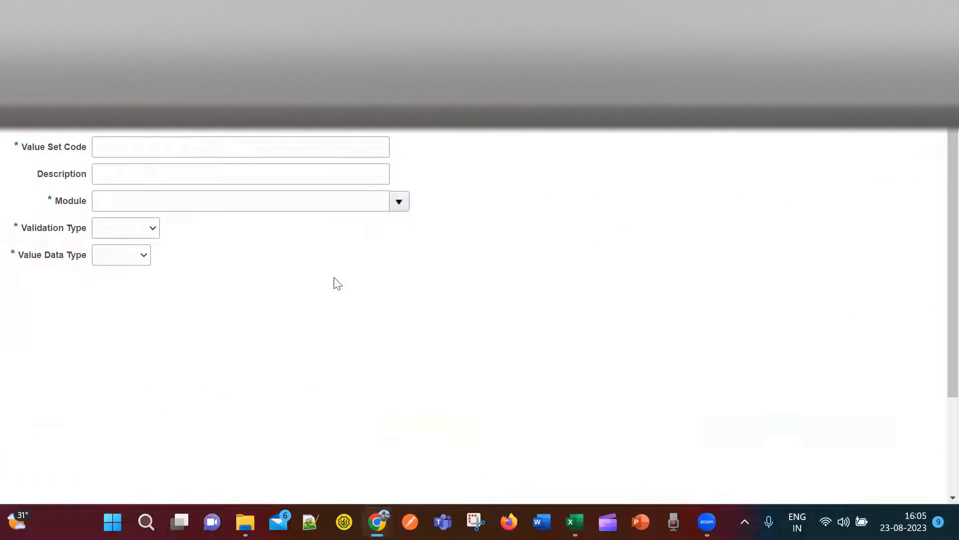
Enter MNO_Intercompany_ValueSet as the value set code by replacing Account with Intercompany.
left_click(234, 149)
key("ctrl+v")
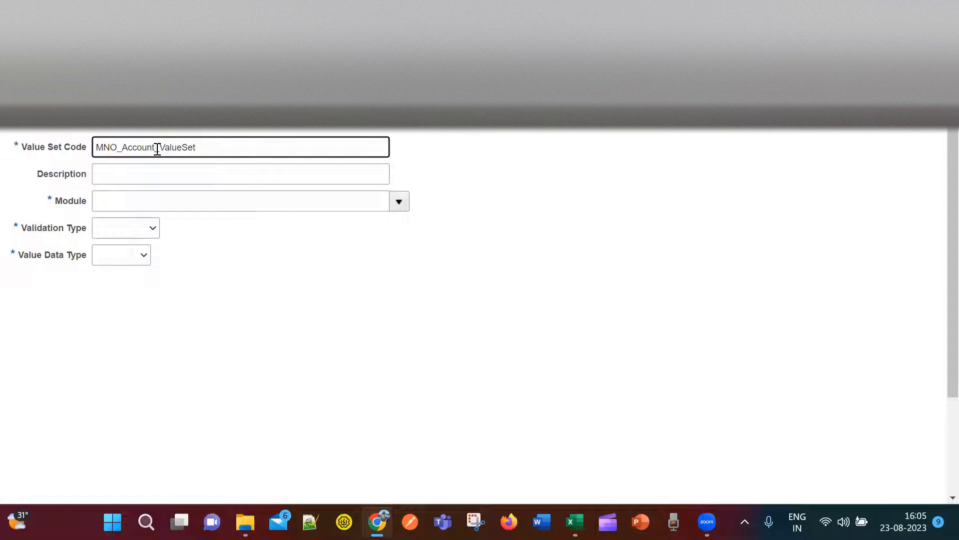
left_click_drag(141, 149, 125, 149)
type("Intercompany")
Set module to General Ledger, validation type to Independent and data type to Character.
left_click(216, 206)
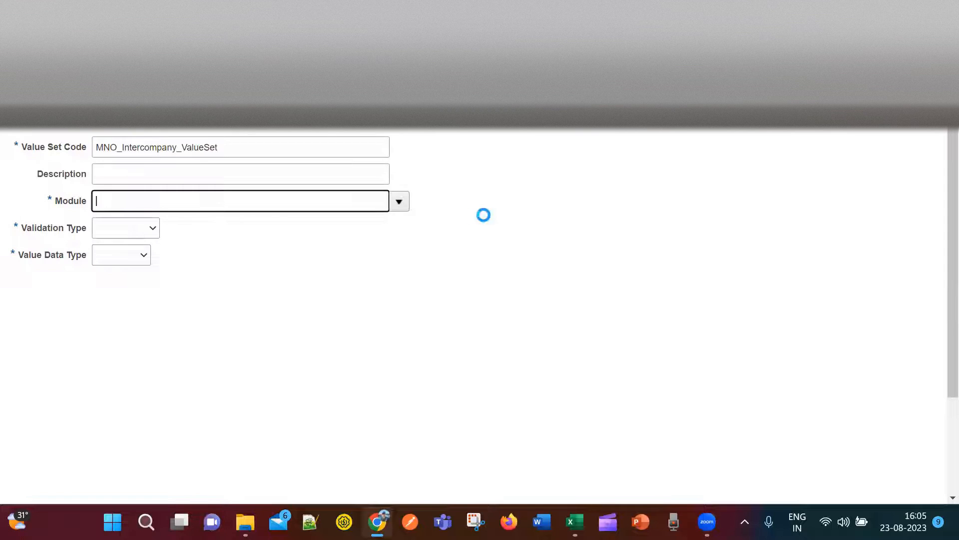
left_click(401, 204)
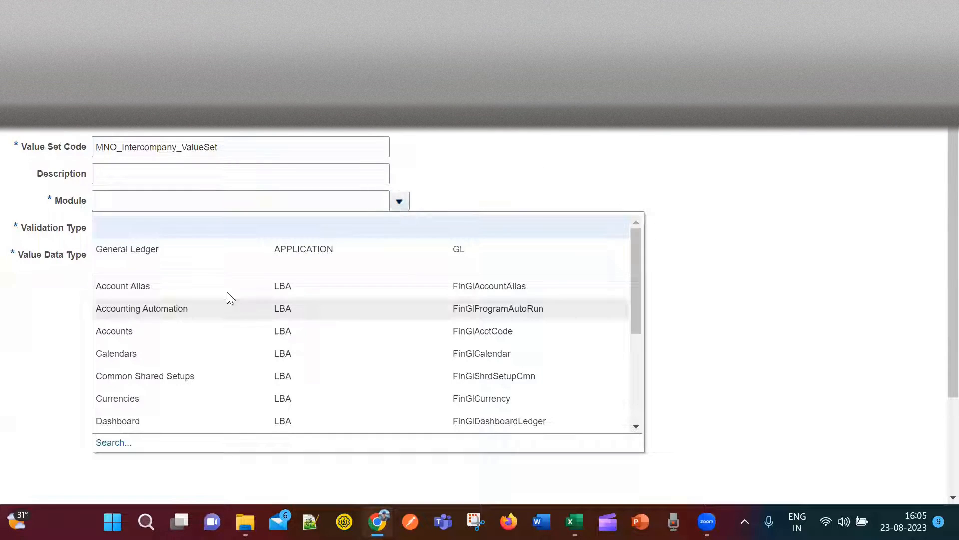
left_click(216, 252)
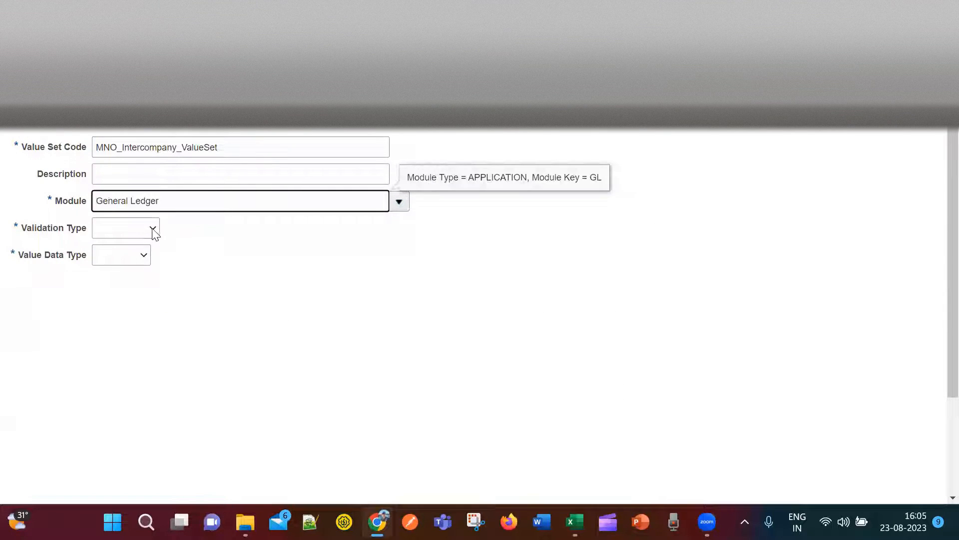
left_click(152, 228)
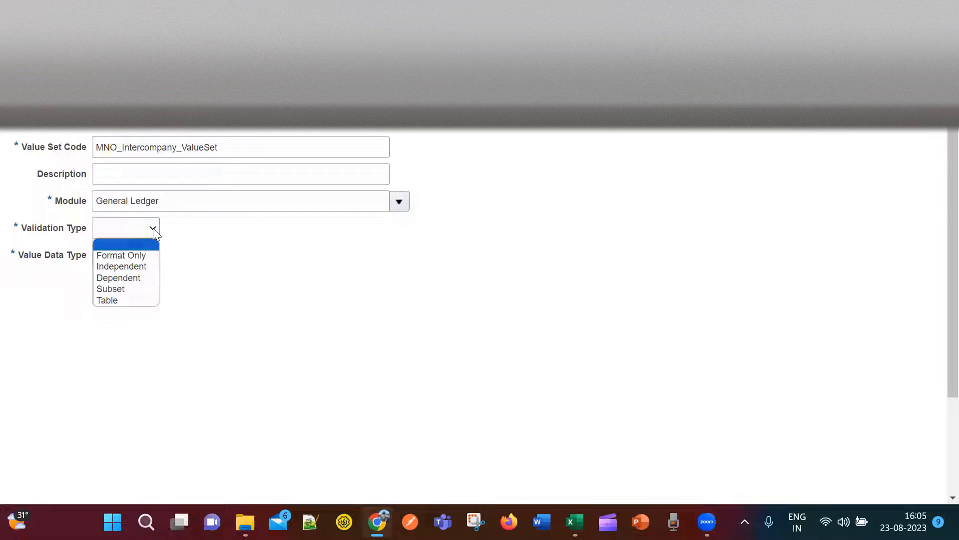
left_click(145, 268)
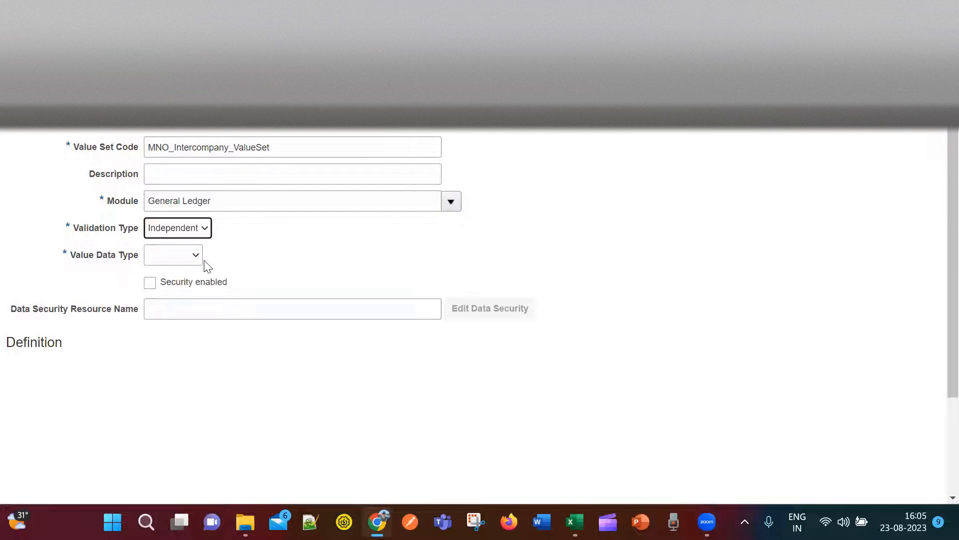
left_click(197, 256)
left_click(187, 281)
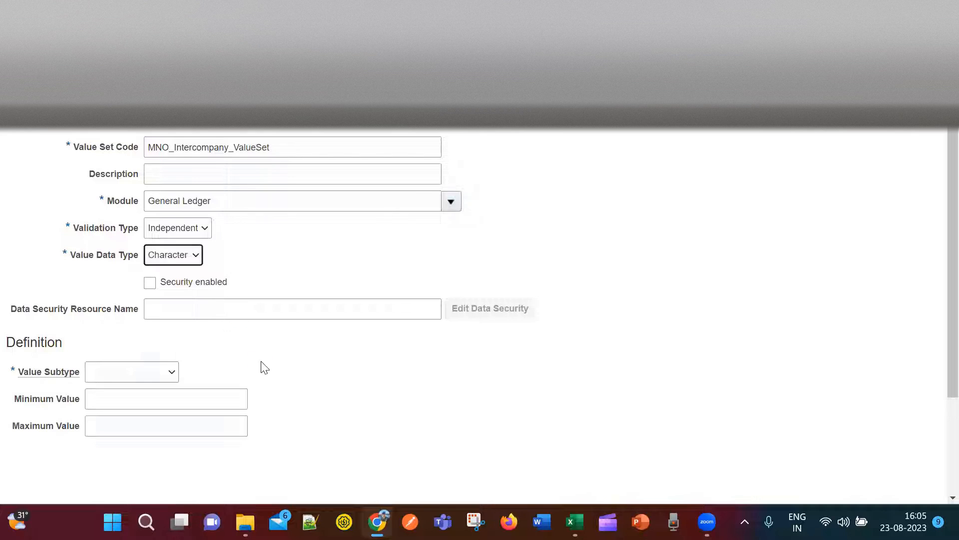
Set value subtype Text and maximum length 3, then select the full value set code.
left_click(175, 372)
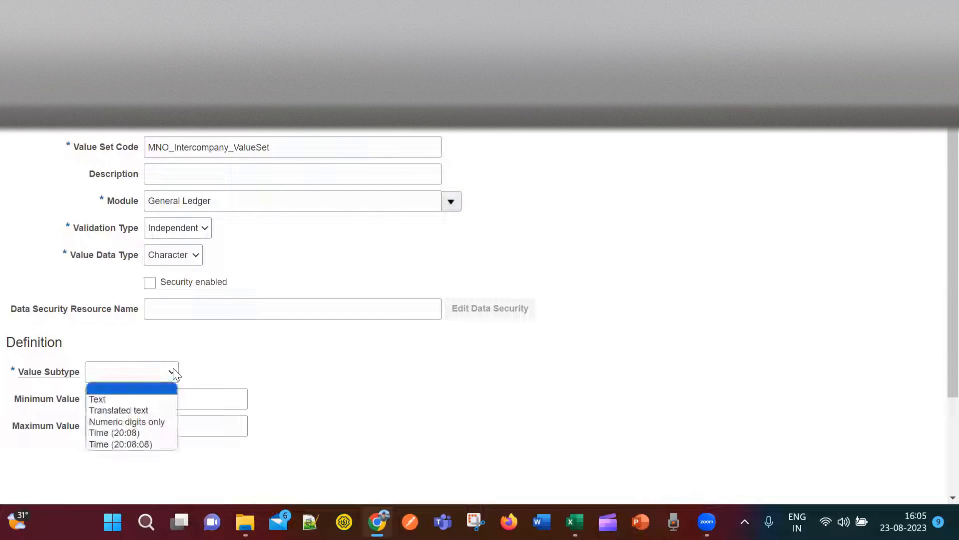
left_click(163, 396)
left_click(125, 399)
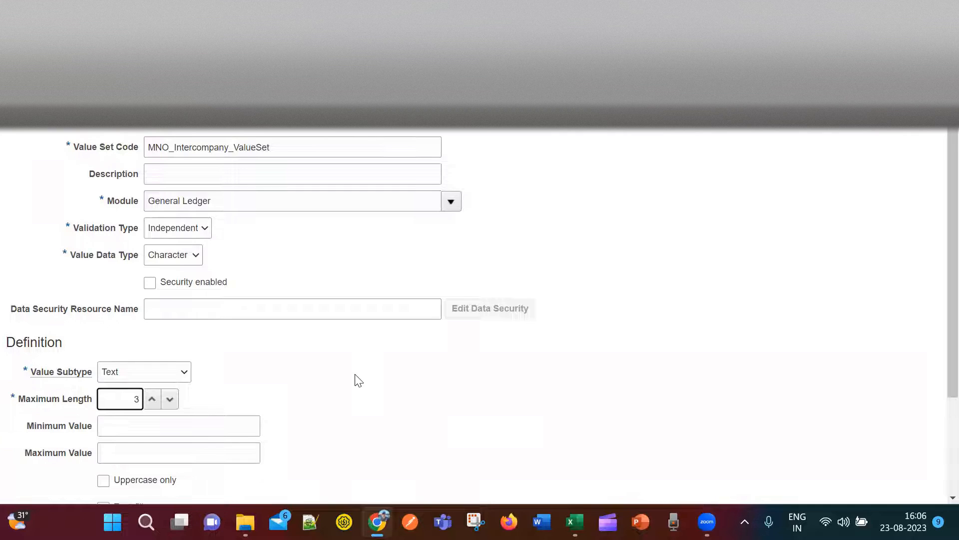
scroll(377, 394, "down", 3)
scroll(705, 338, "up", 3)
left_click_drag(285, 148, 113, 157)
key("ctrl+c")
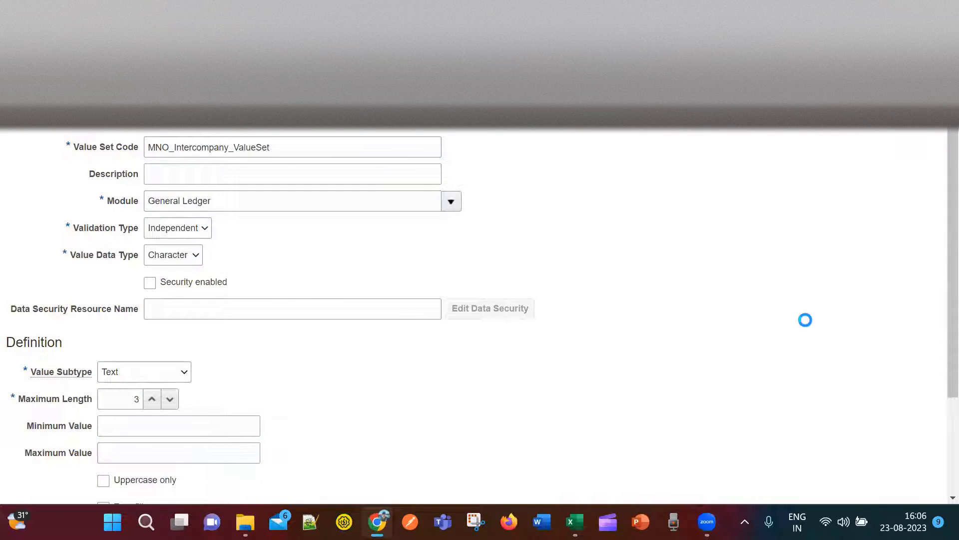
Append MNO_Intercompany_ValueSet on a new line in tracker cell G5, then return to Oracle.
key("alt+Tab")
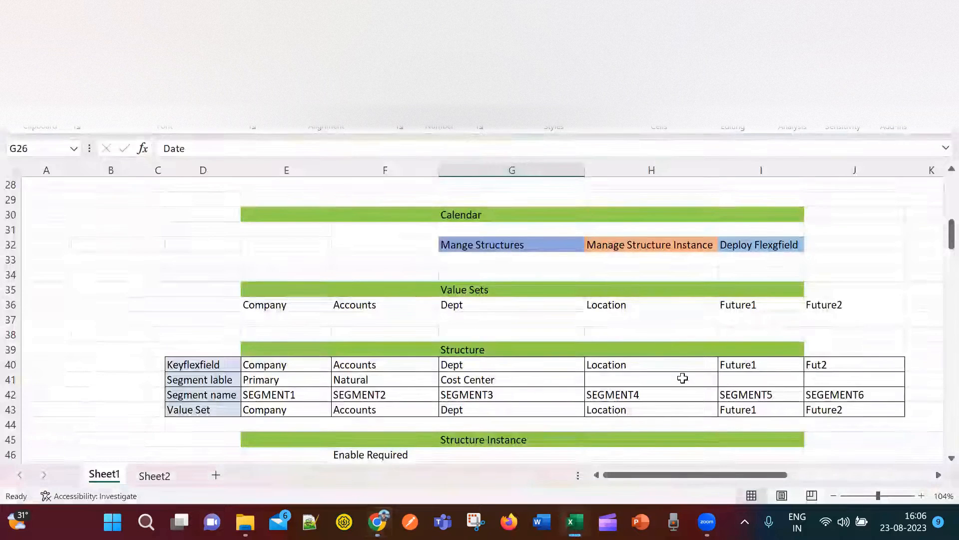
key("alt+Tab")
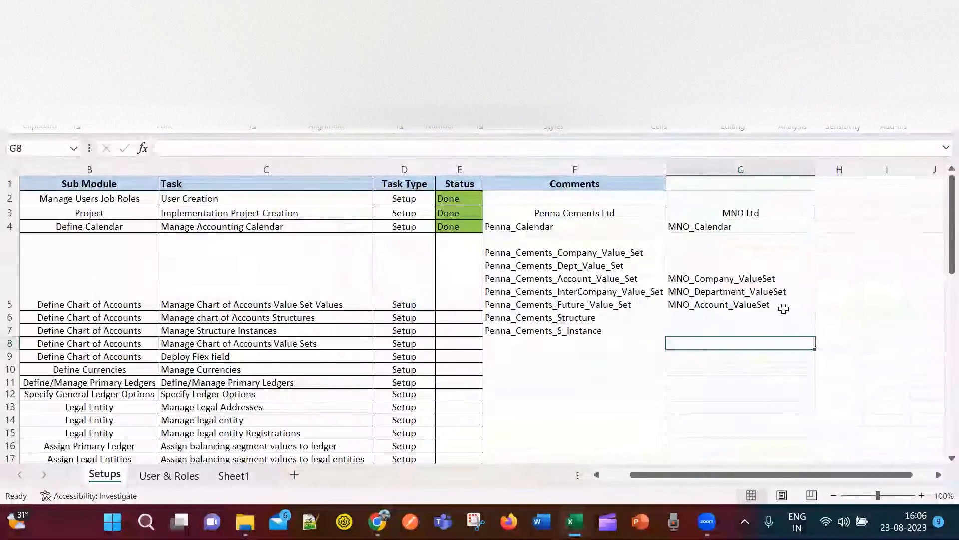
scroll(782, 306, "down", 7)
left_click(768, 321)
scroll(768, 316, "up", 7)
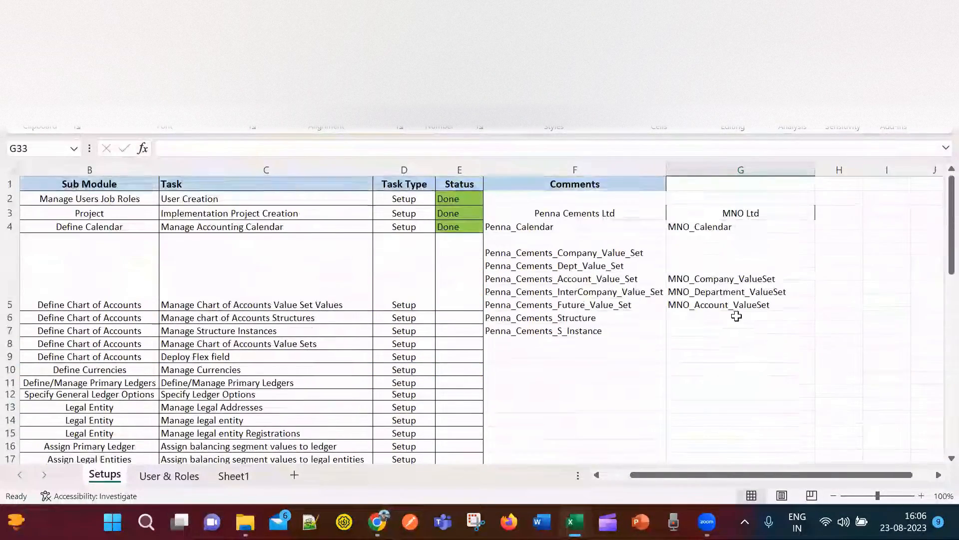
double_click(789, 304)
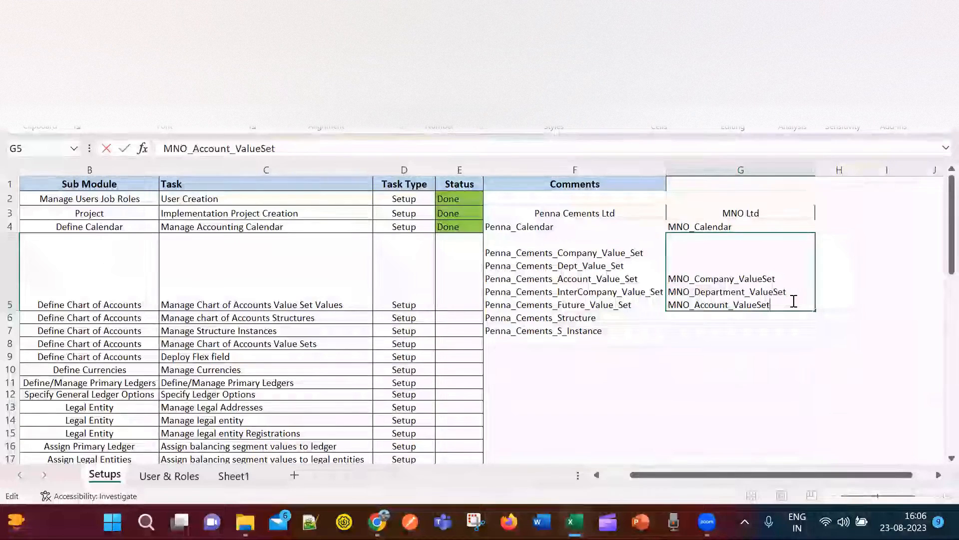
key("alt+Return")
key("ctrl+v")
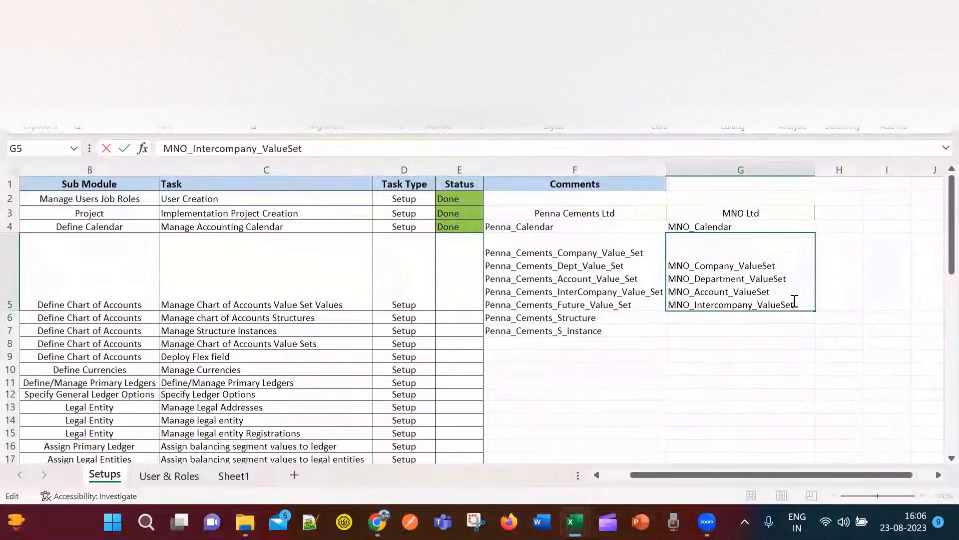
left_click(713, 333)
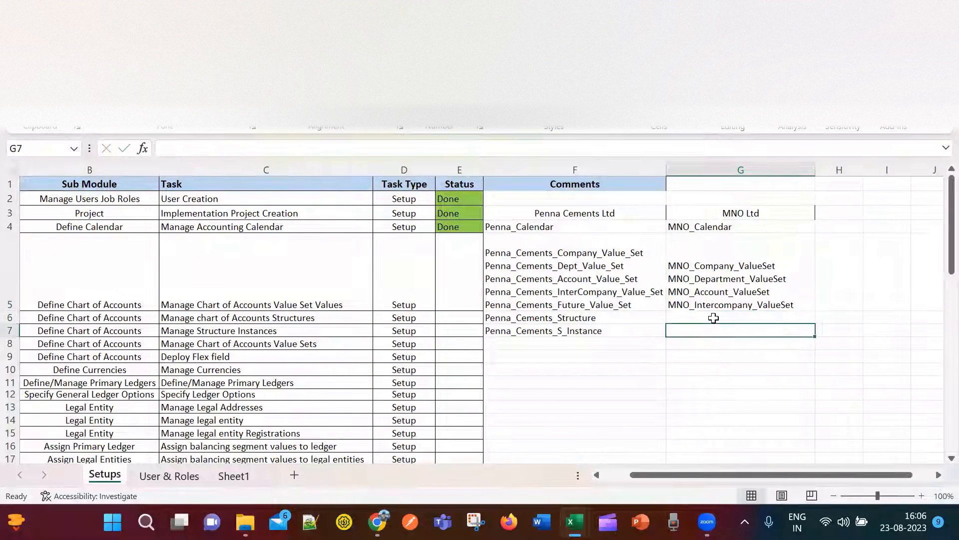
key("alt+Tab")
key("alt+Tab")
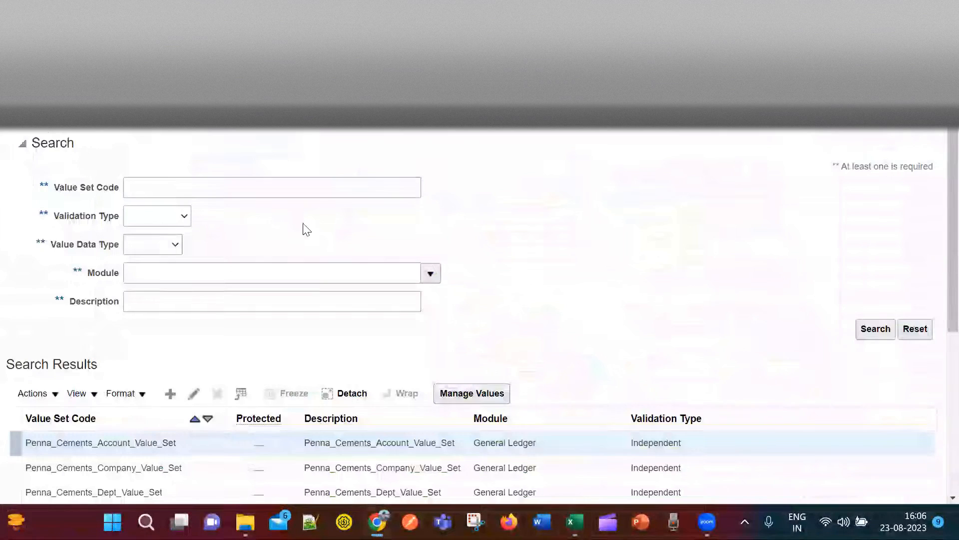
Start a new value set with code MNO_Future_ValueSet, replacing Intercompany with Future.
left_click(170, 393)
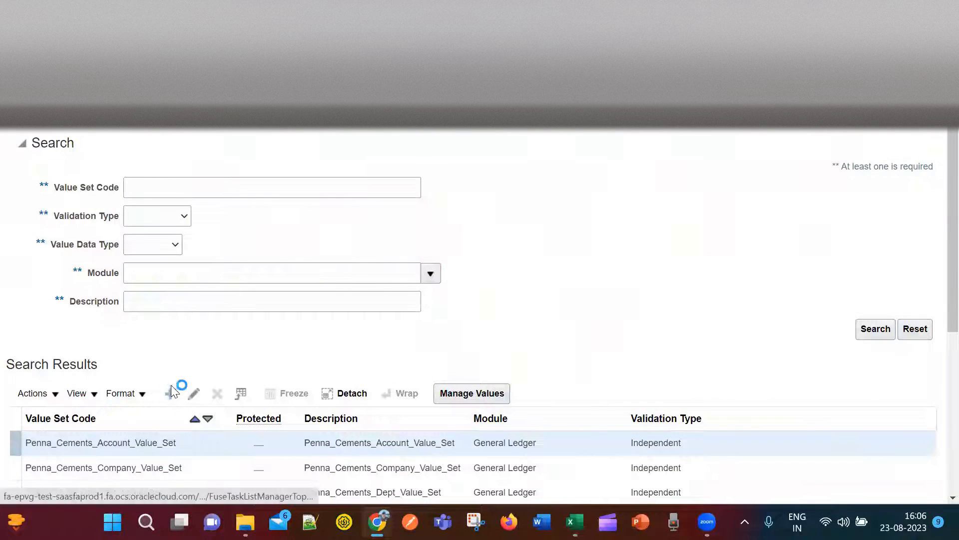
left_click(162, 147)
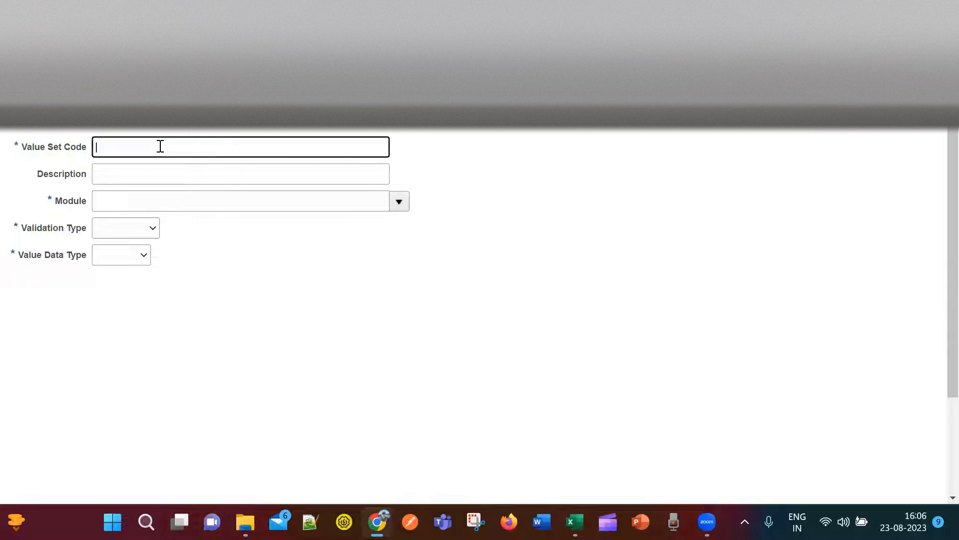
key("ctrl+v")
left_click_drag(177, 146, 119, 135)
type("Future")
Set module General Ledger, validation type Independent and data type Character.
left_click(238, 195)
left_click(398, 203)
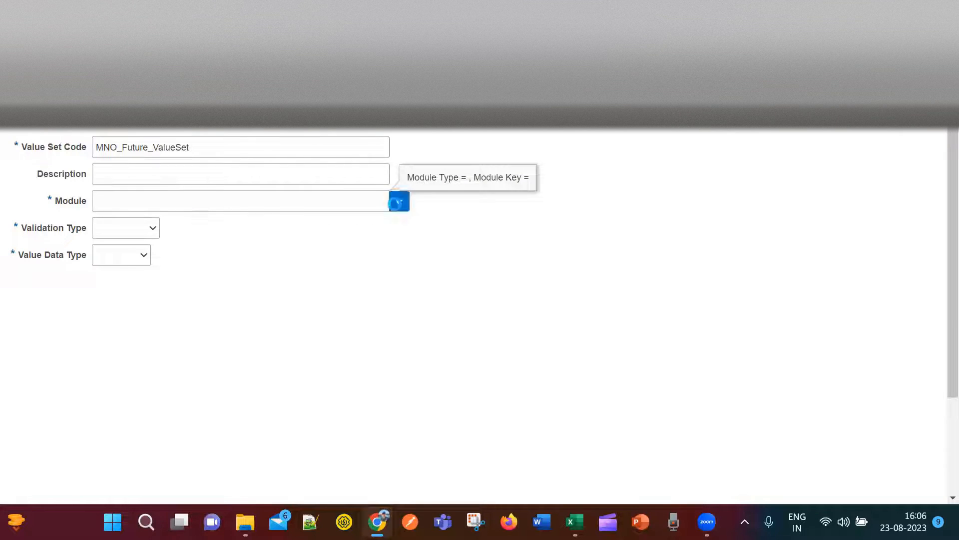
left_click(185, 252)
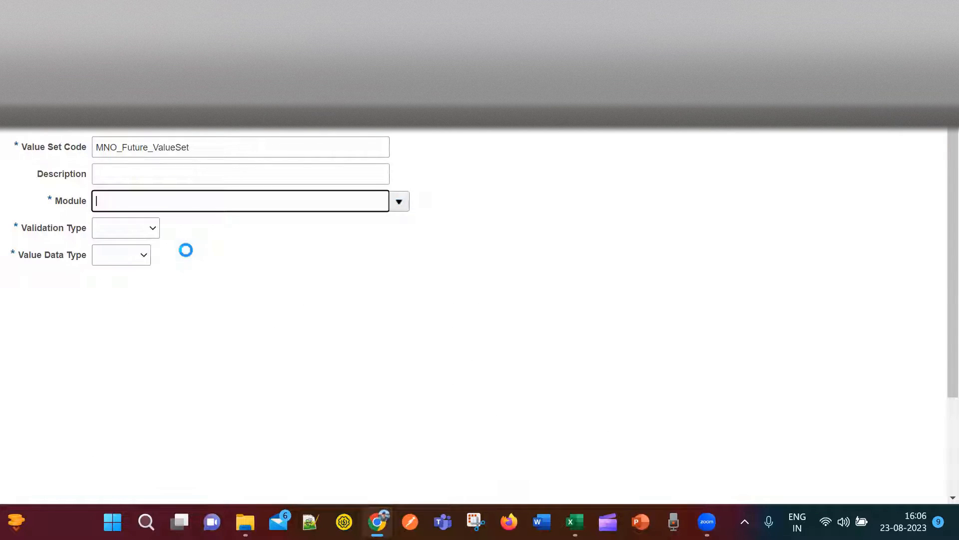
left_click(153, 228)
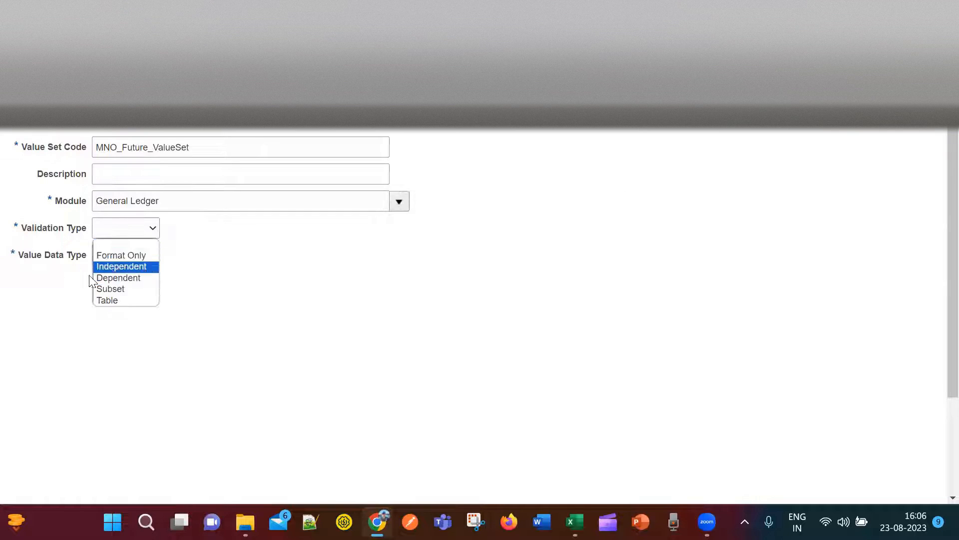
left_click(114, 267)
left_click(193, 256)
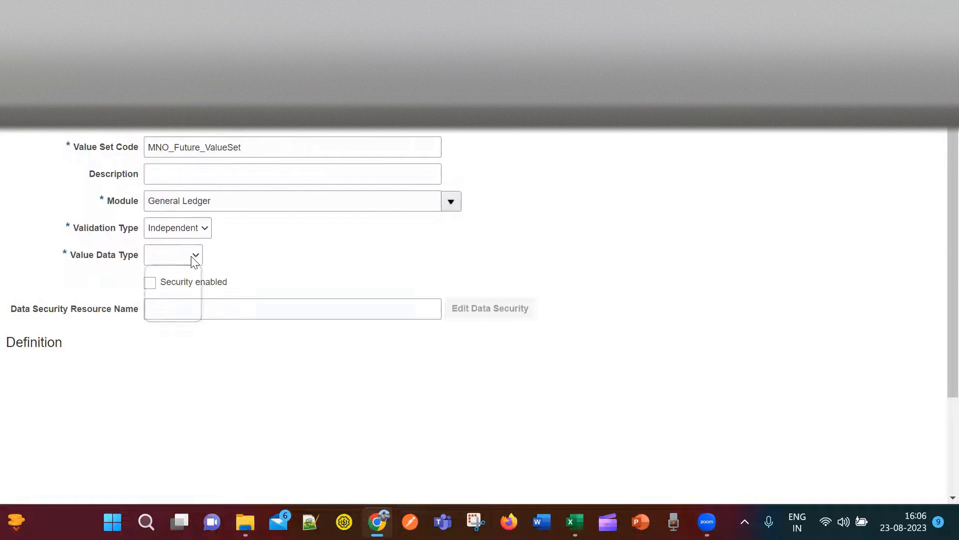
left_click(178, 283)
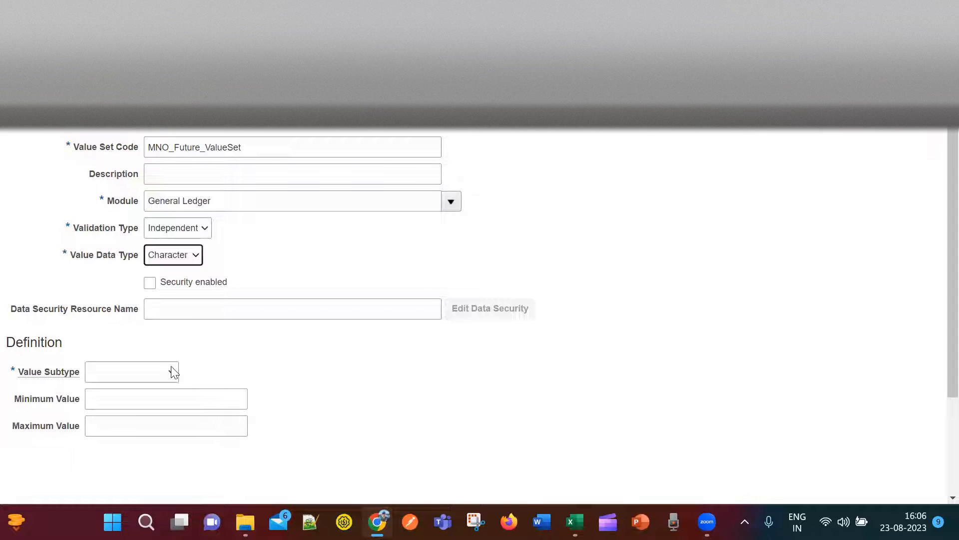
Set Text subtype and maximum length 3, copy the code, and save and close.
left_click(174, 371)
left_click(153, 396)
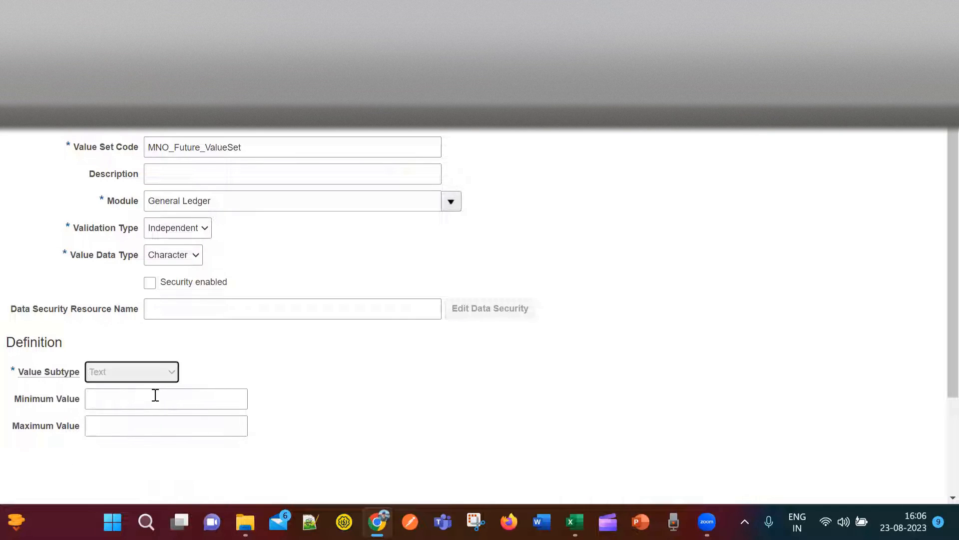
left_click(128, 399)
type("3")
left_click(335, 380)
scroll(342, 404, "down", 2)
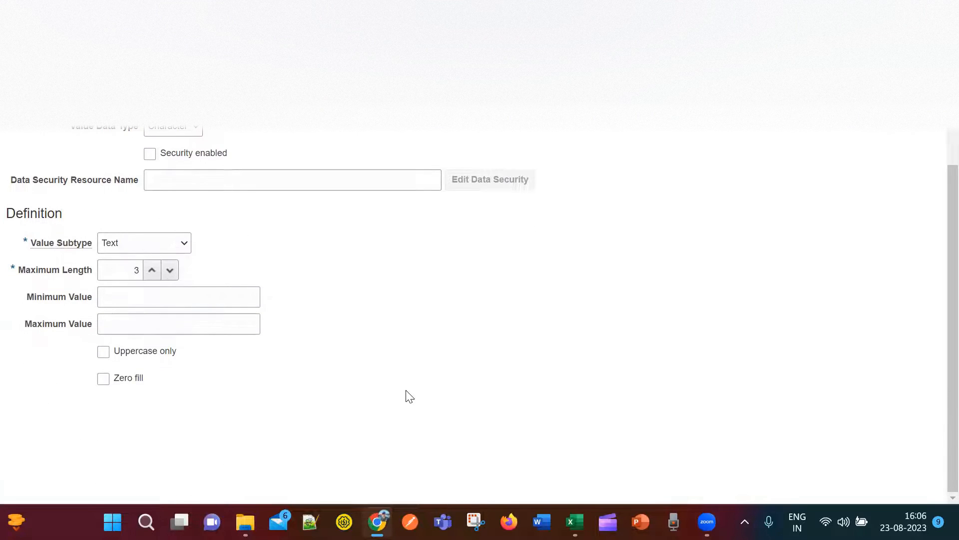
scroll(350, 387, "up", 2)
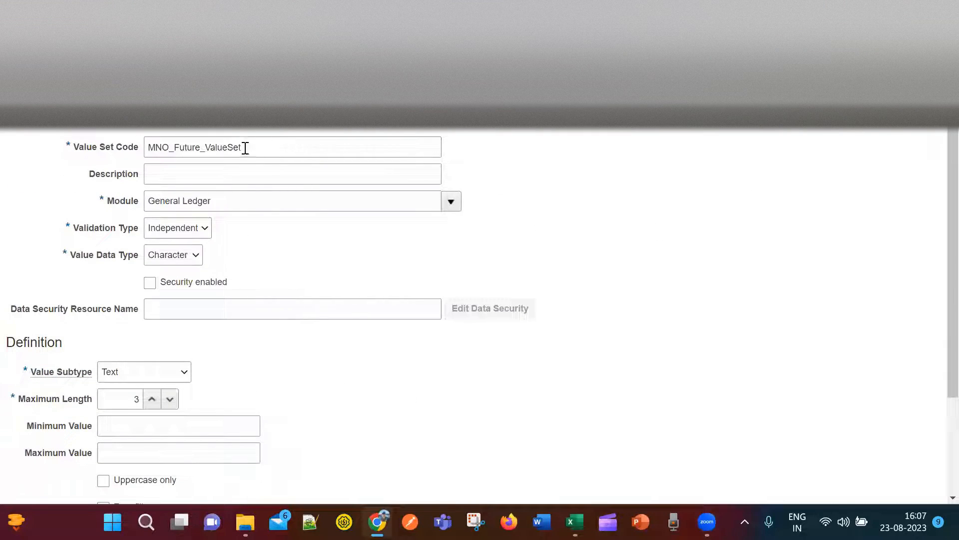
double_click(165, 149)
key("ctrl+c")
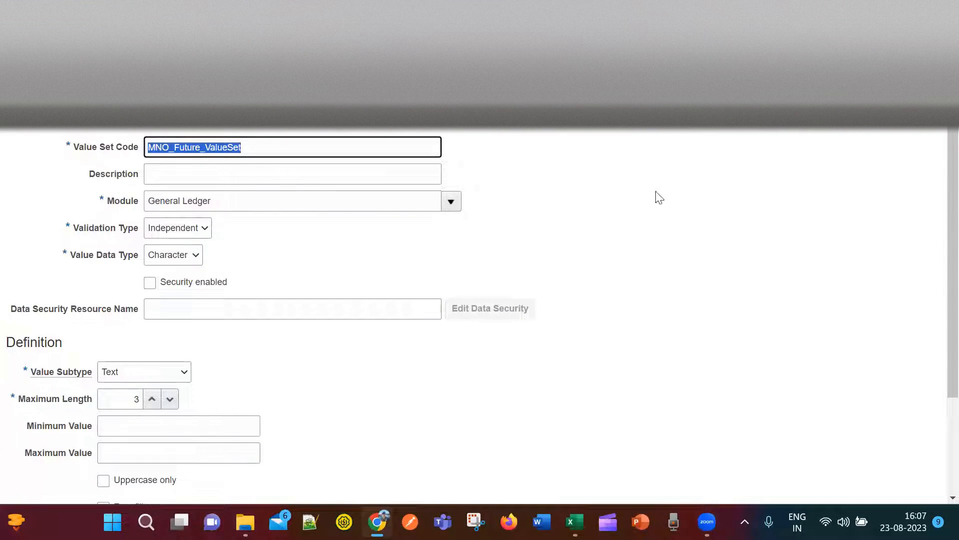
left_click(808, 257)
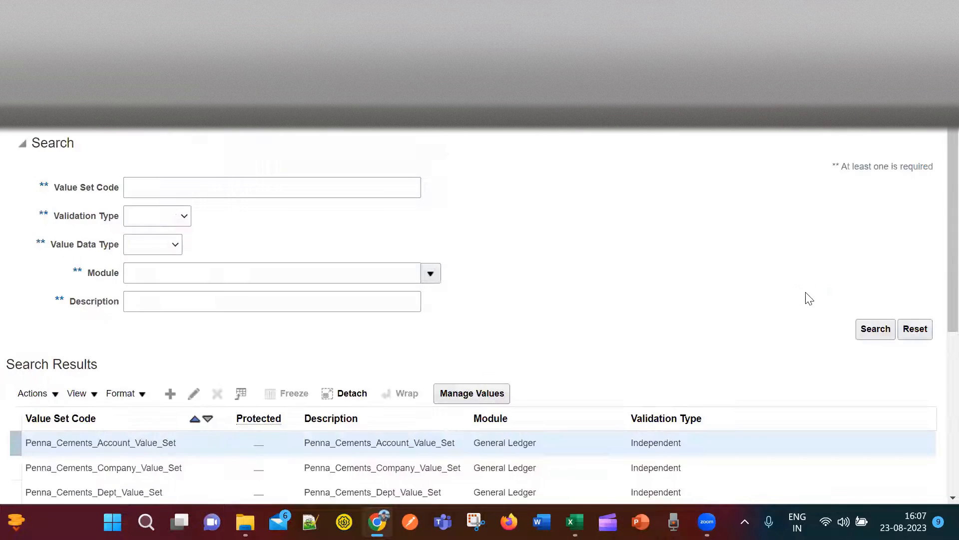
Add MNO_Future_ValueSet on a new line in tracker cell G5, then return to Oracle.
key("alt+Tab")
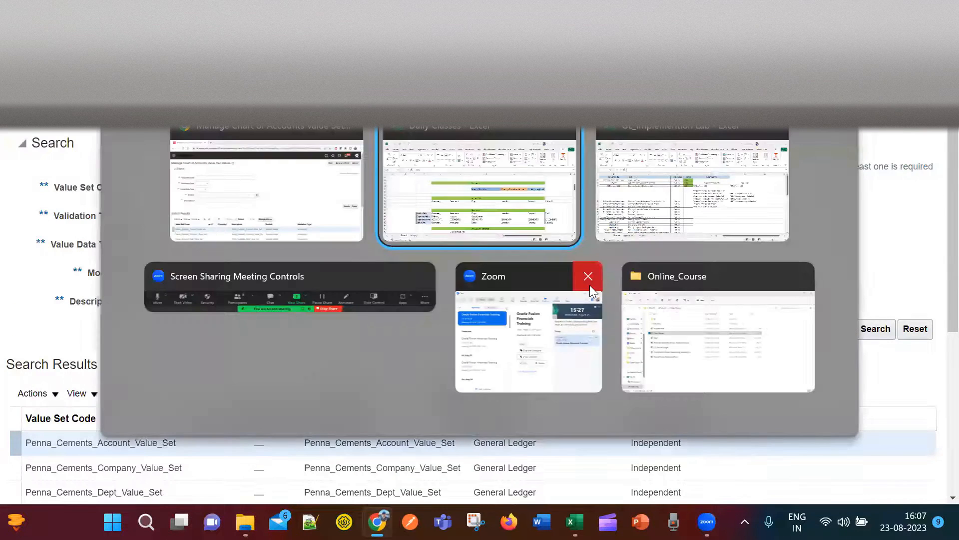
key("alt+Tab")
key("Tab")
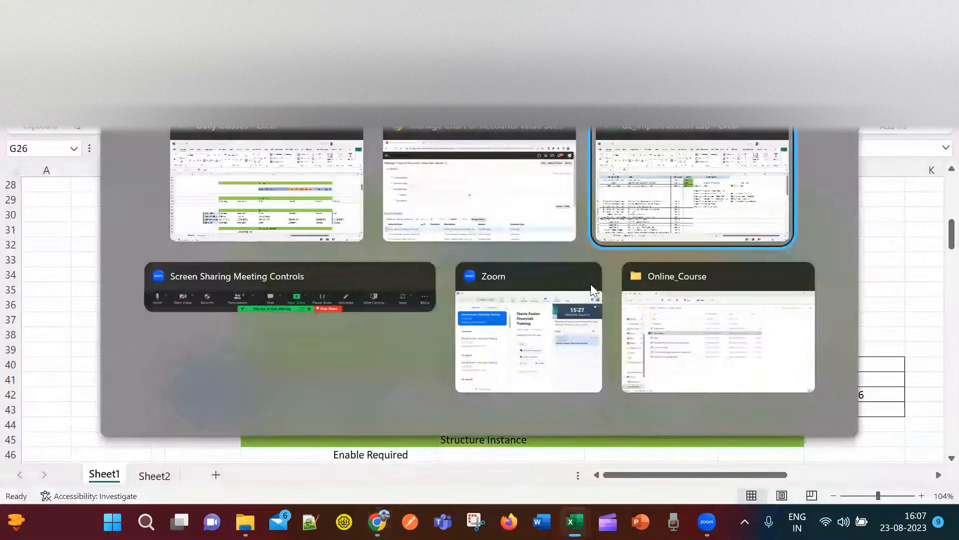
double_click(800, 304)
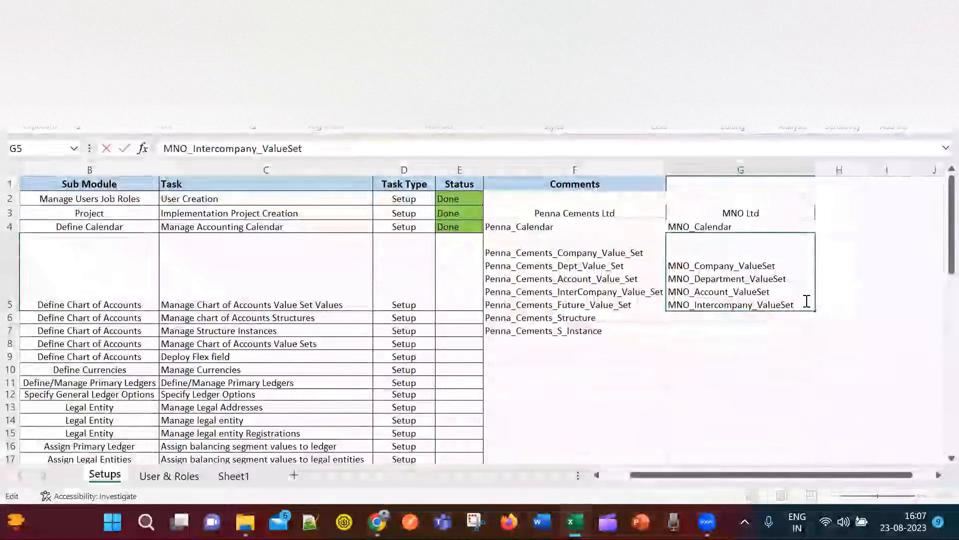
key("alt+Return")
key("ctrl+v")
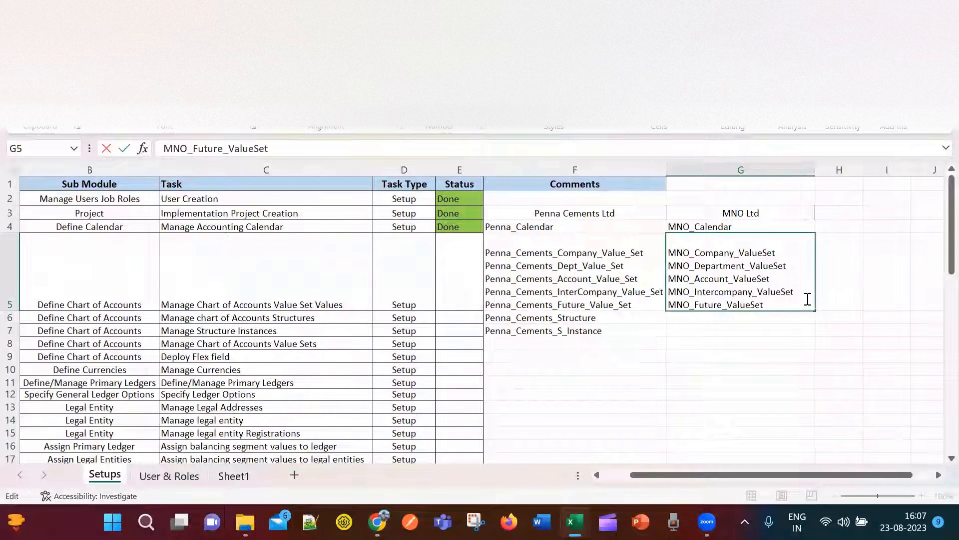
left_click(735, 368)
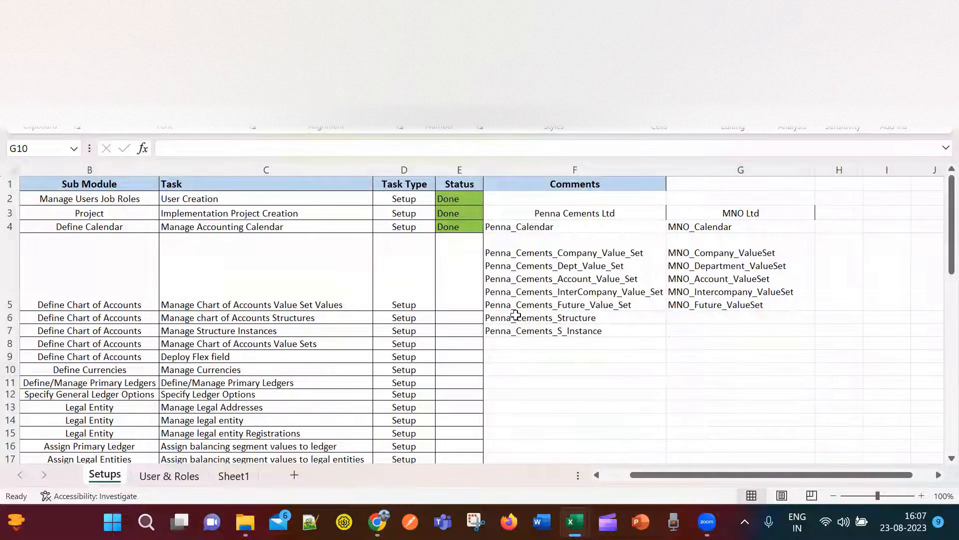
key("alt+Tab")
key("alt+Tab")
key("alt+Tab")
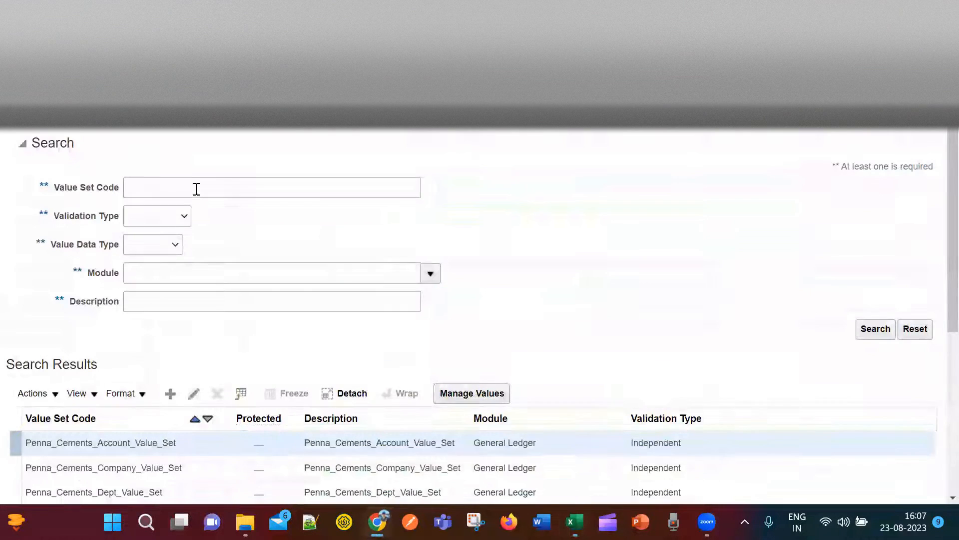
Search value sets by code 'M' and review the five MNO results.
left_click(199, 184)
type("MNO")
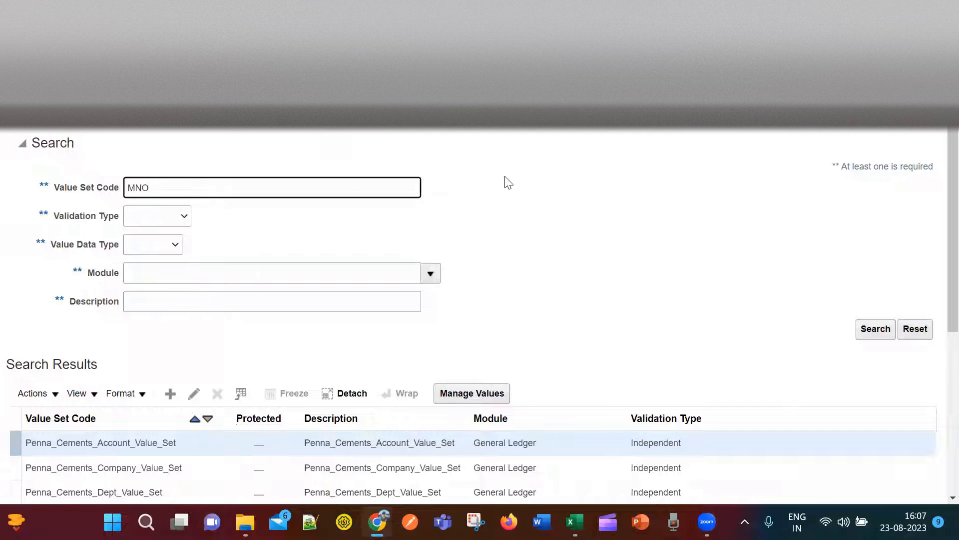
left_click(875, 328)
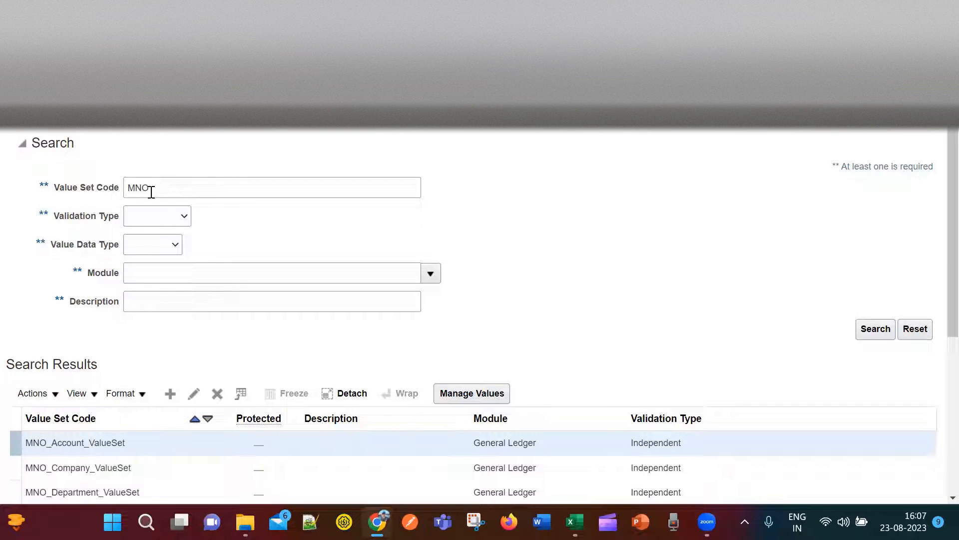
left_click(92, 192)
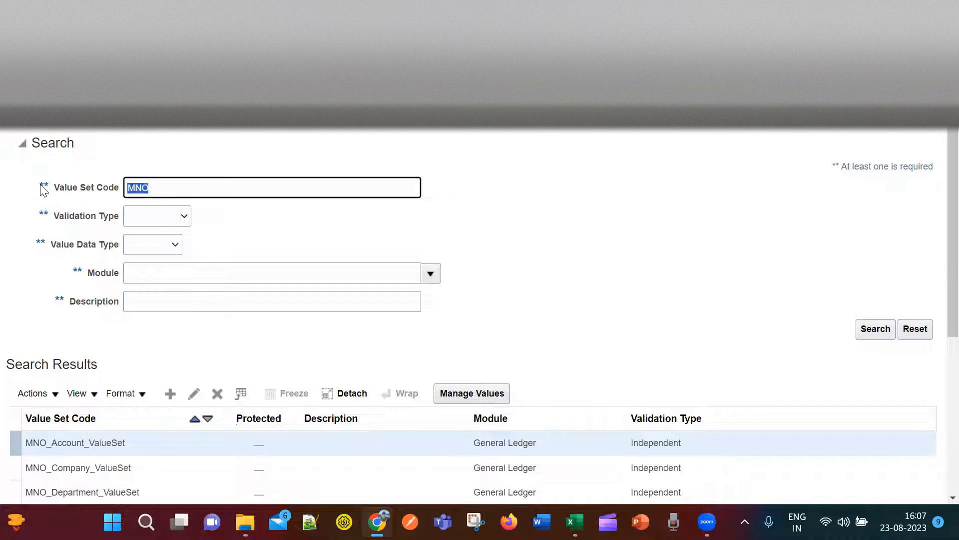
scroll(513, 242, "down", 5)
scroll(571, 289, "up", 3)
scroll(704, 215, "down", 3)
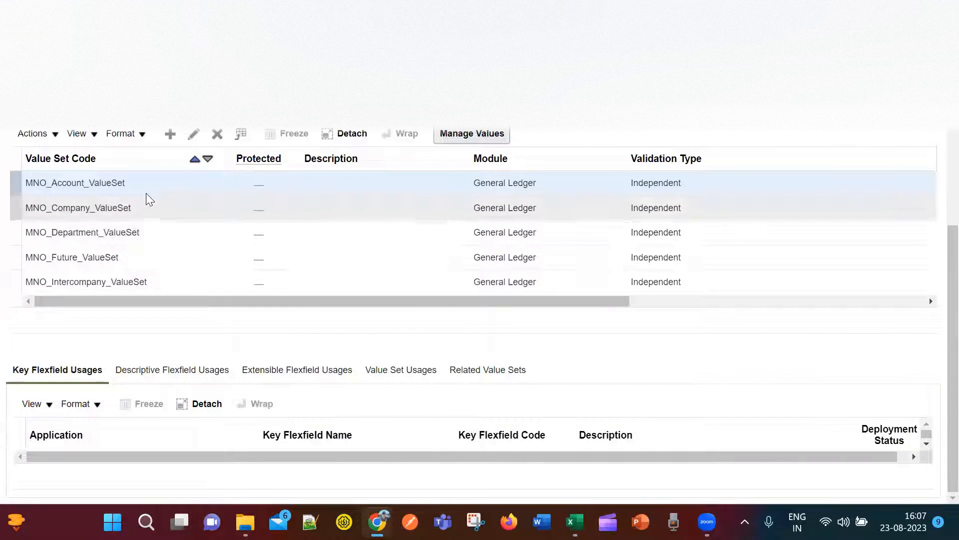
scroll(727, 334, "up", 5)
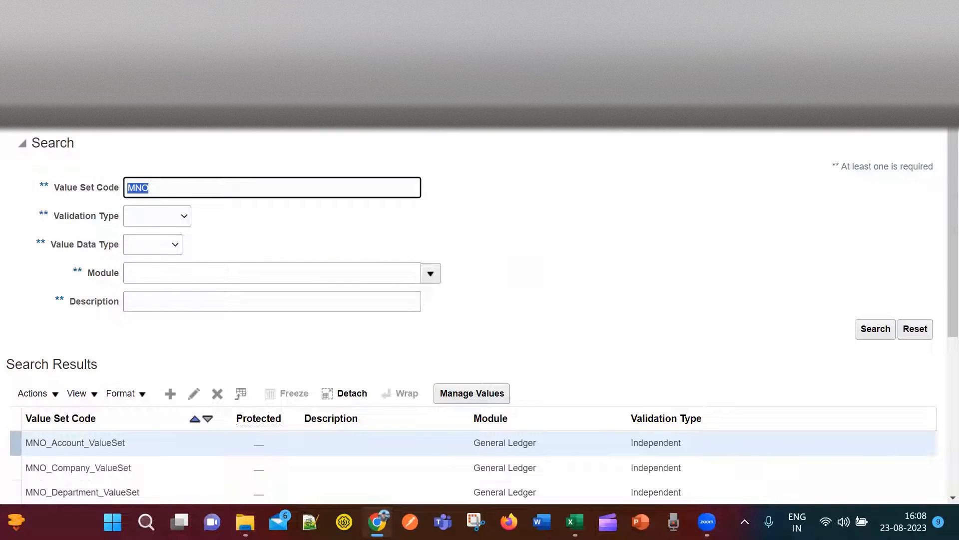
Mark the value set values task Done in E5 by copying E4's status.
key("ctrl+Tab")
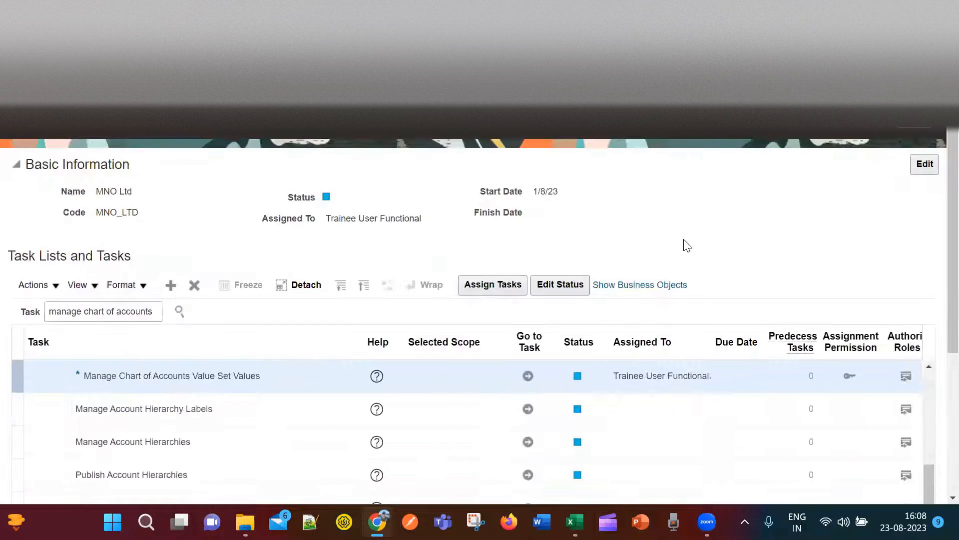
key("alt+Tab")
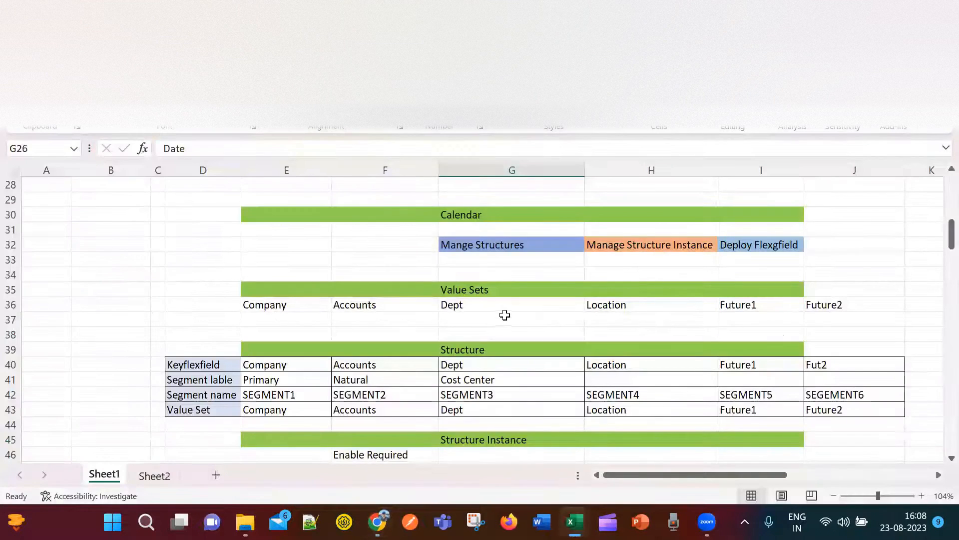
left_click(198, 305)
left_click_drag(377, 305, 867, 314)
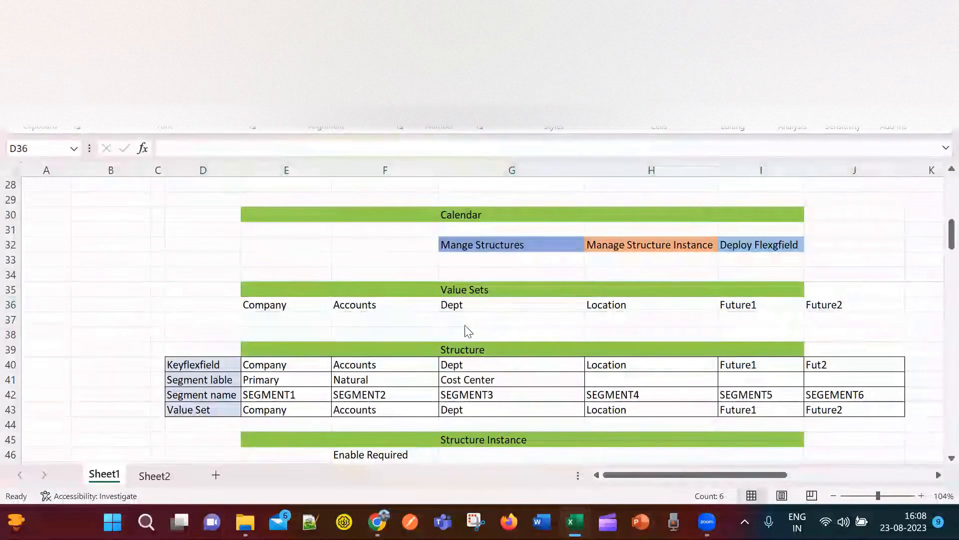
key("alt+Tab")
key("alt+Tab")
left_click(451, 289)
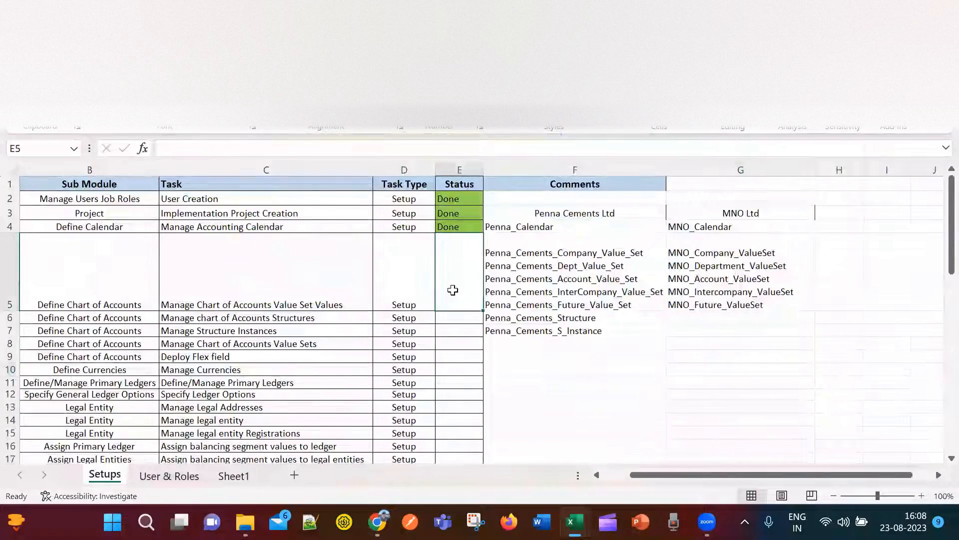
left_click(459, 228)
key("ctrl+c")
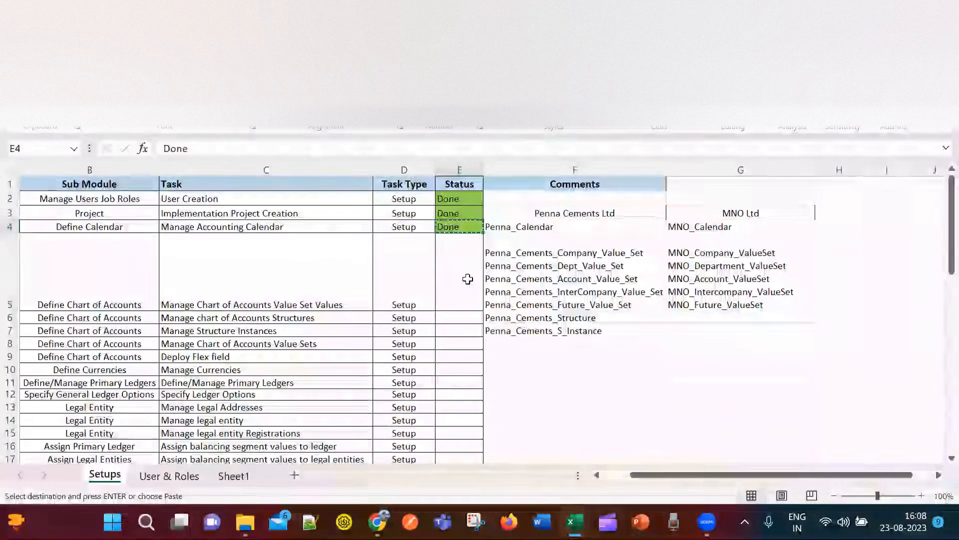
left_click(467, 279)
key("ctrl+v")
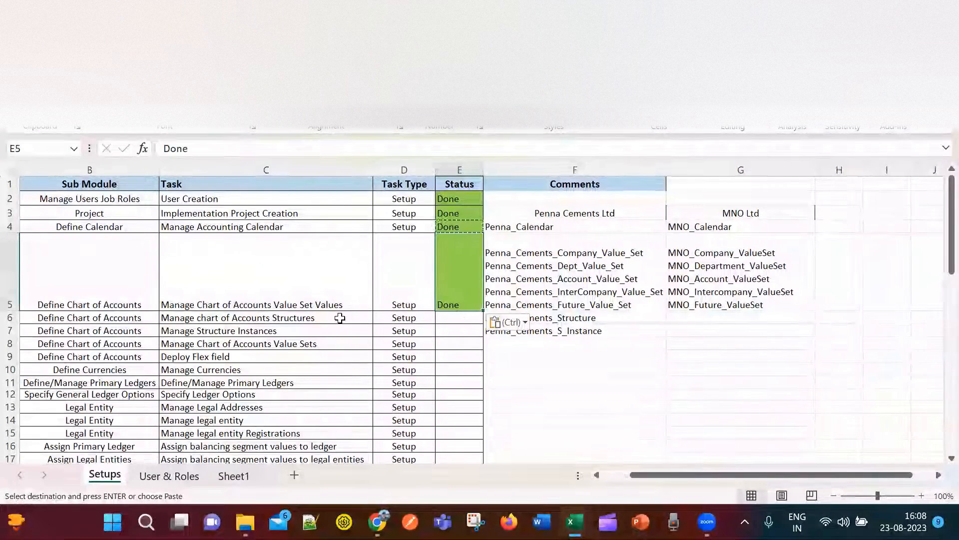
Check the structures task type and review the planned segment labels Primary to Cost Center.
left_click(330, 320)
left_click(424, 318)
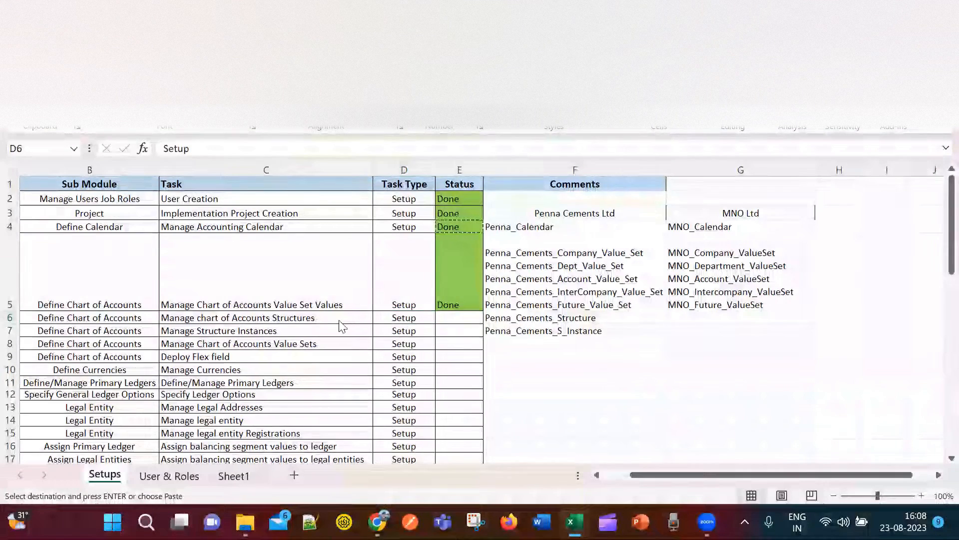
key("alt+Tab")
key("alt+Tab")
key("alt+Tab")
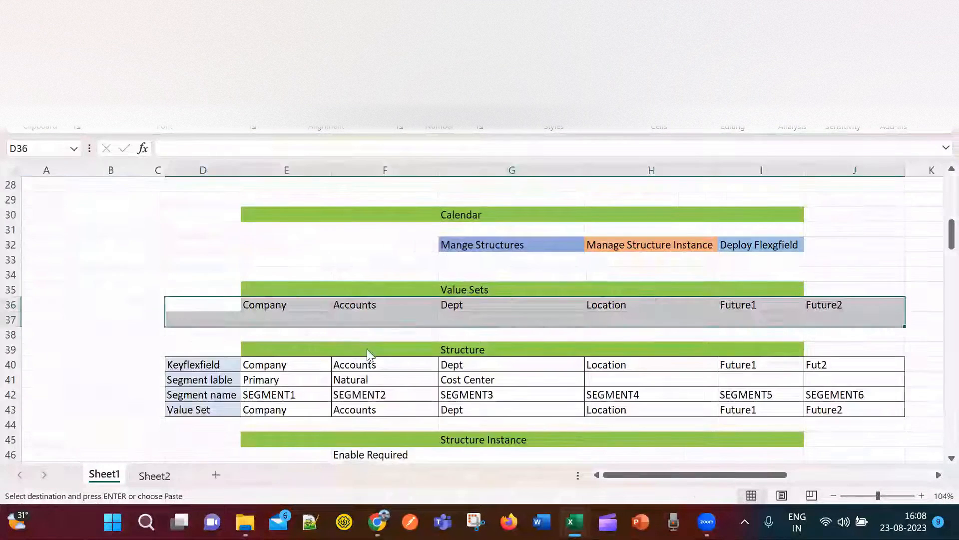
left_click(475, 347)
scroll(575, 318, "down", 2)
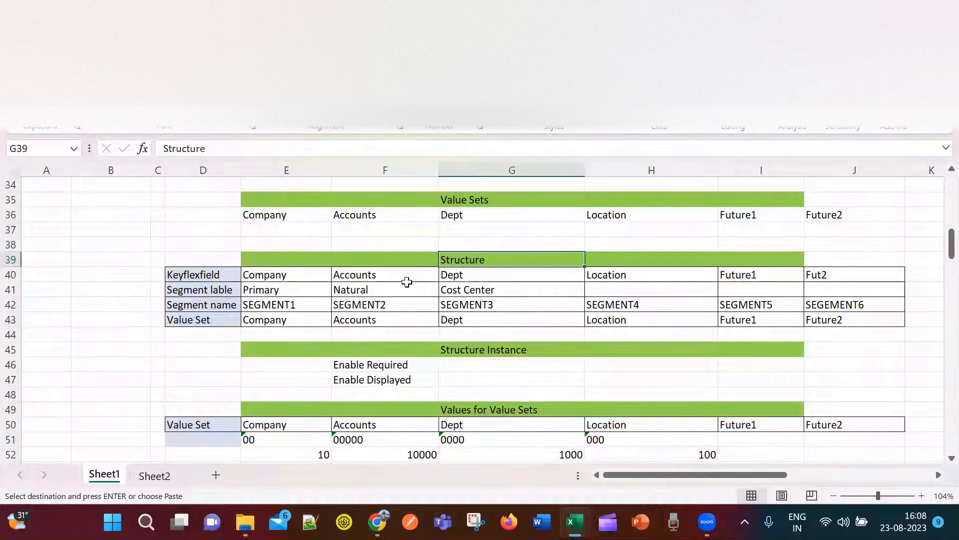
left_click_drag(499, 291, 281, 290)
key("ctrl+v")
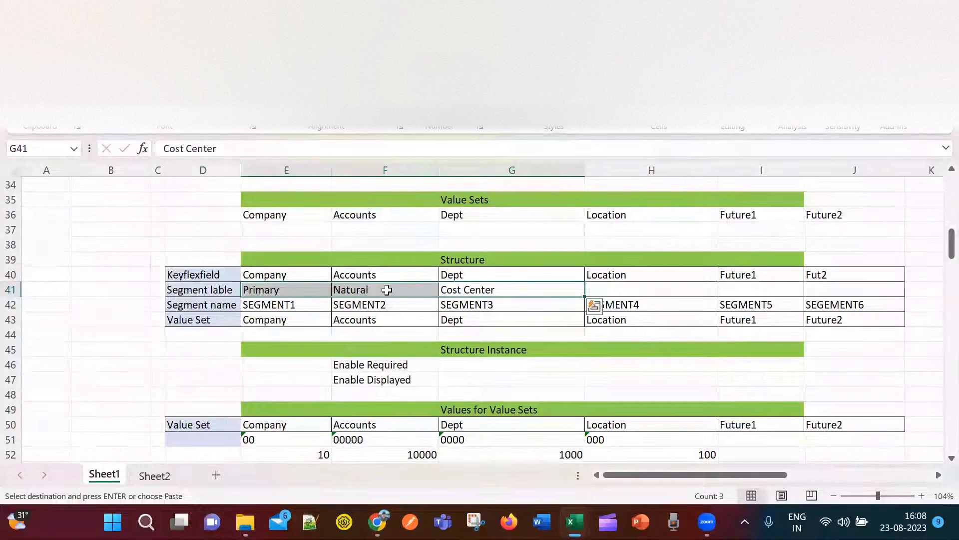
left_click(474, 277)
left_click(481, 290)
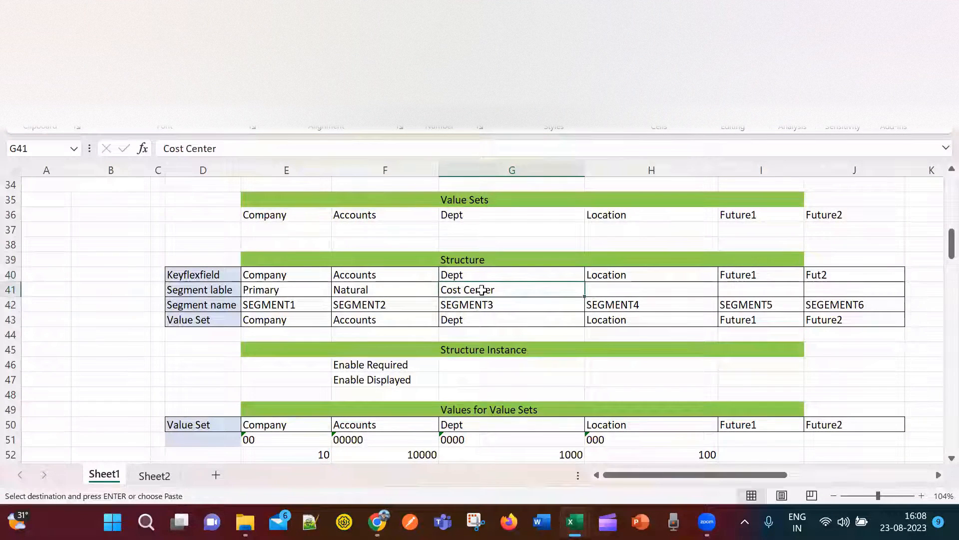
left_click_drag(623, 288, 844, 289)
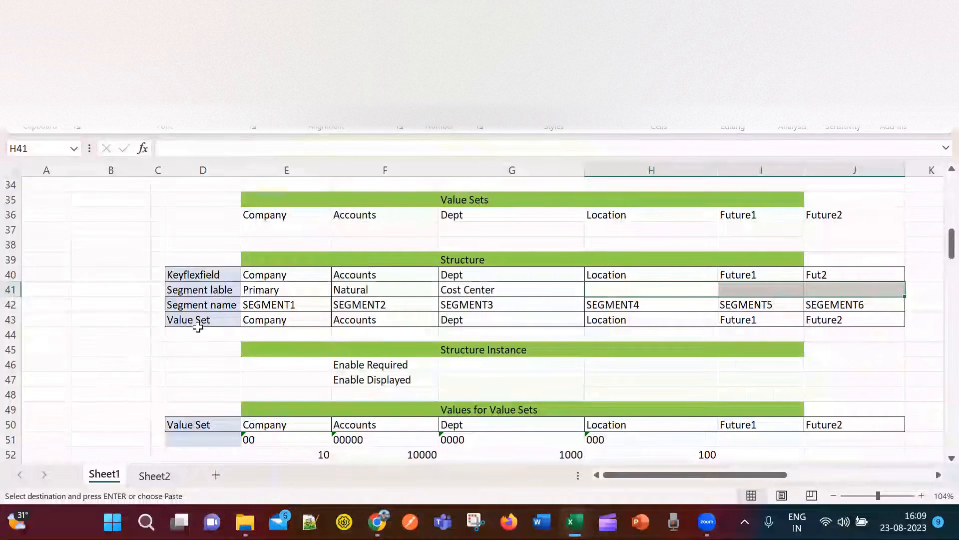
Review the planned Value Sets and Company entries, then return to the Oracle task list.
left_click_drag(265, 216, 848, 197)
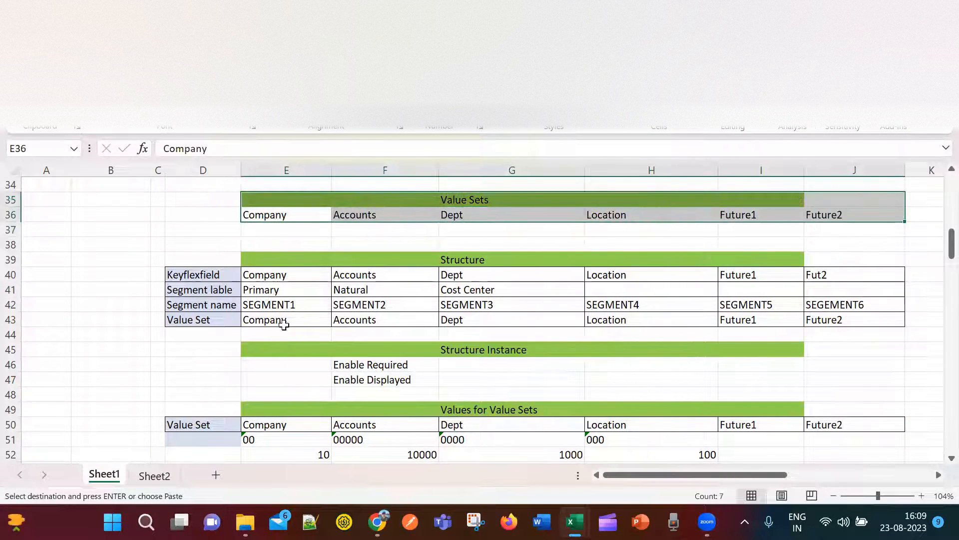
left_click(275, 274)
left_click(288, 320)
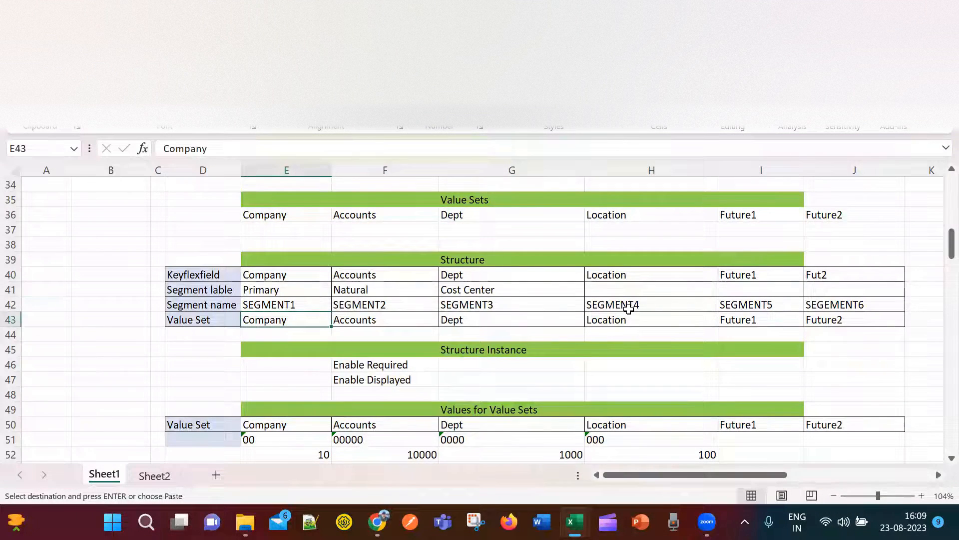
key("alt+Tab")
key("alt+Tab")
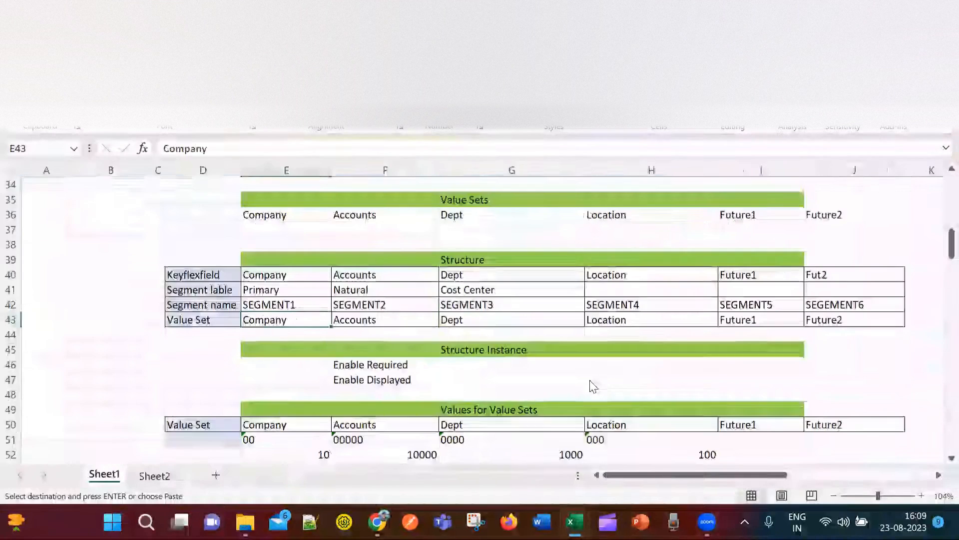
key("alt+Tab")
key("Tab")
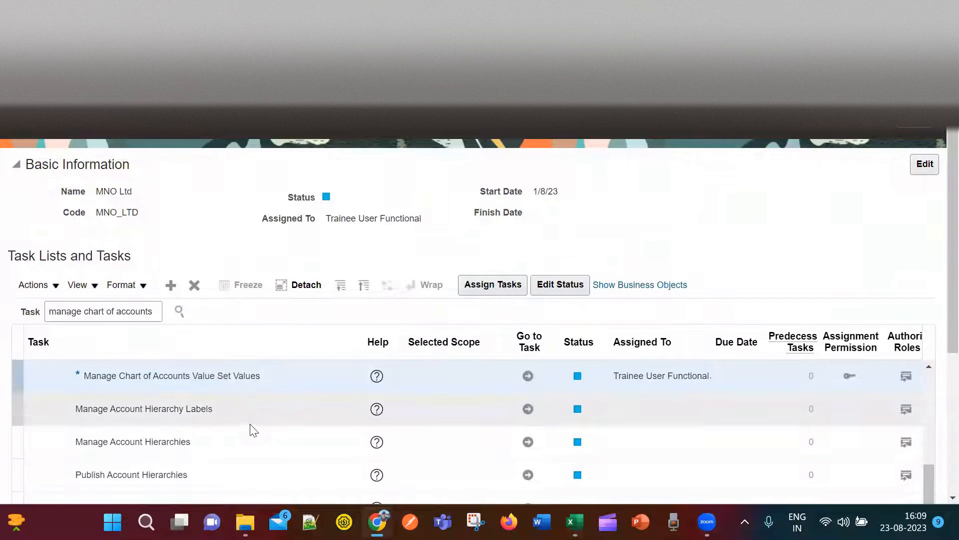
Search tasks for 'manage chart of accounts' and go to Manage Chart of Accounts Structures.
scroll(252, 429, "down", 4)
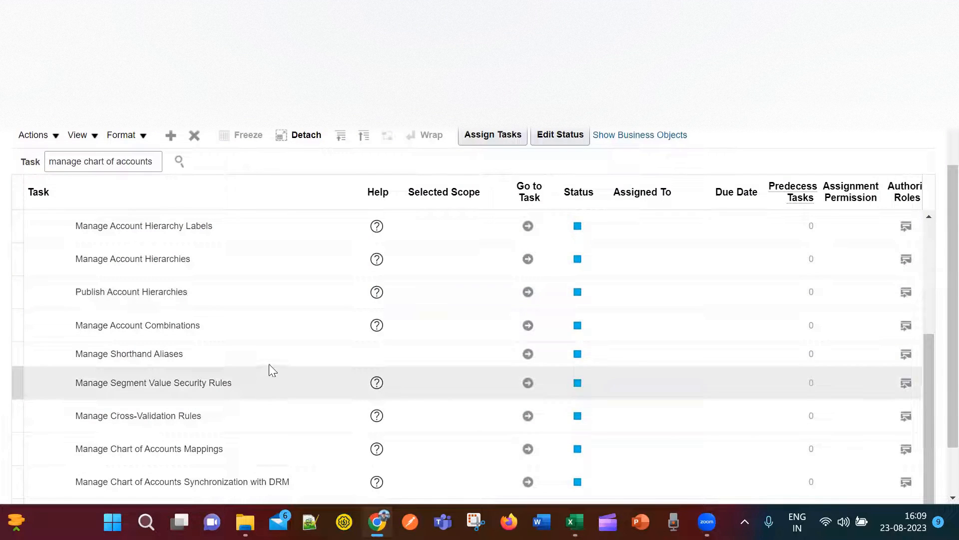
scroll(280, 428, "down", 2)
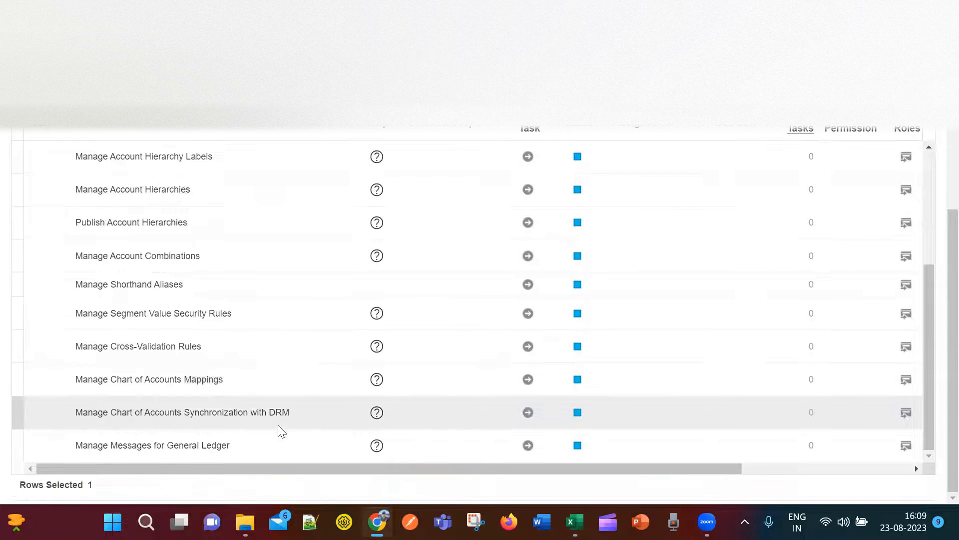
scroll(278, 425, "up", 5)
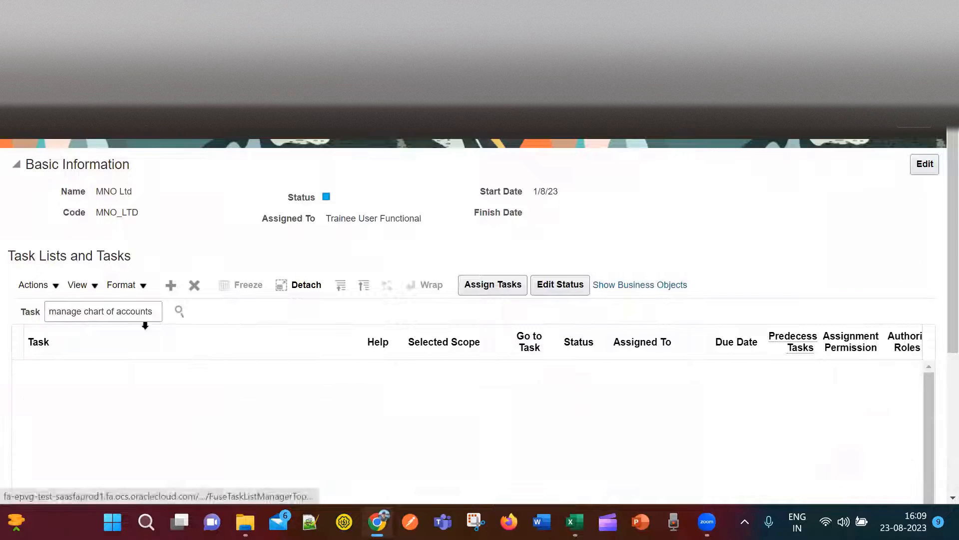
left_click(155, 313)
left_click(180, 312)
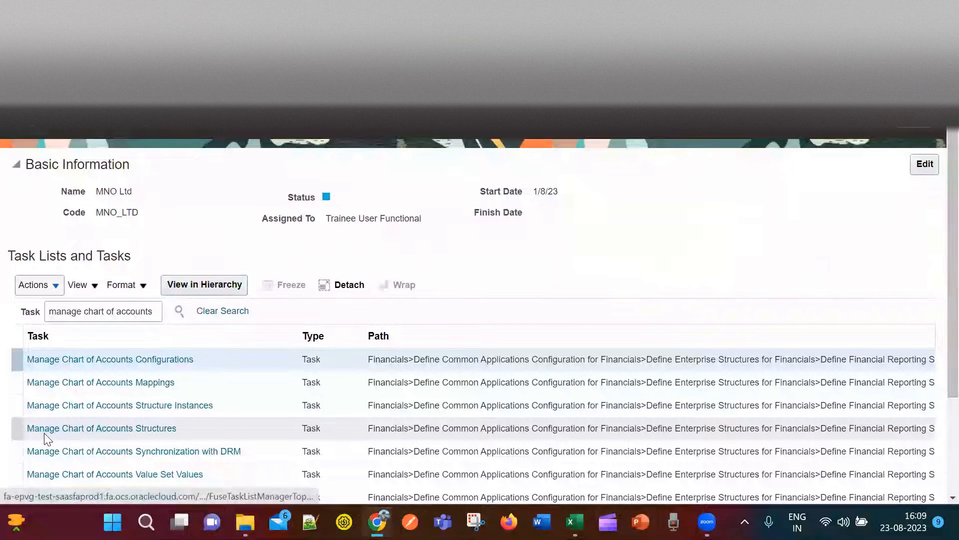
left_click(143, 428)
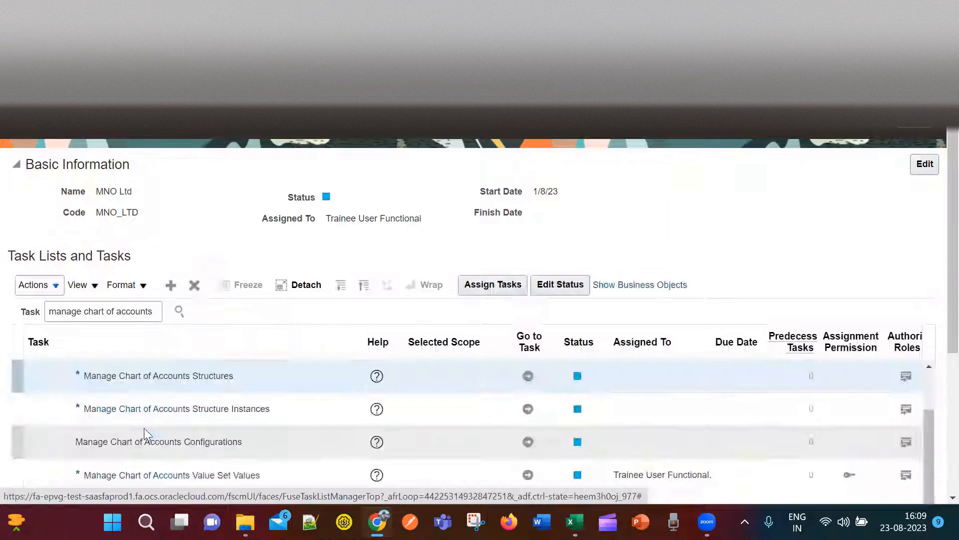
scroll(726, 248, "down", 2)
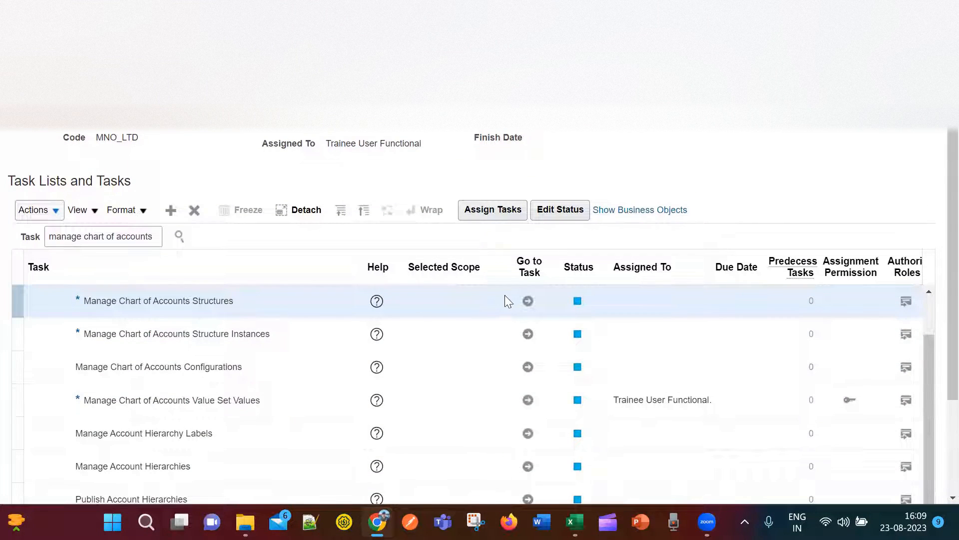
left_click(528, 301)
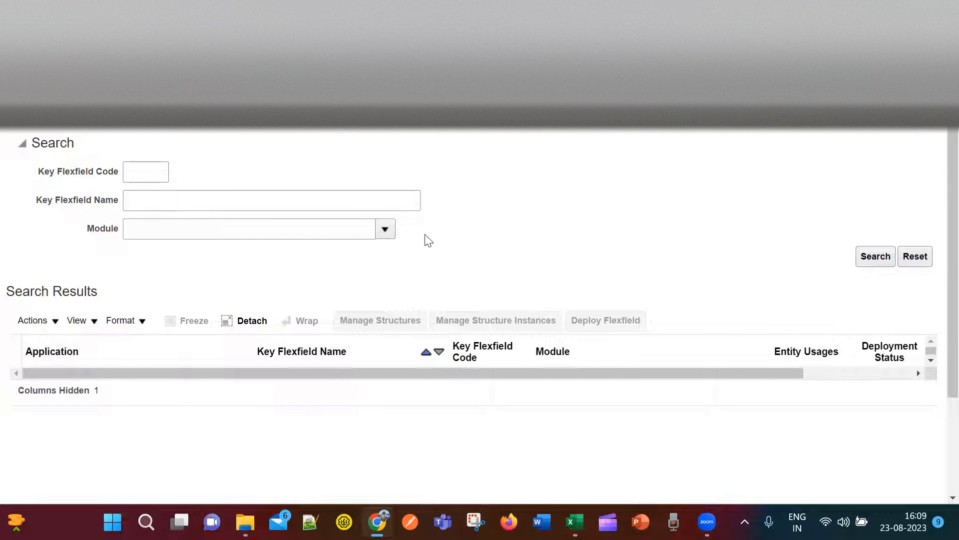
Search General Ledger key flexfields and open the Accounting Flexfield (GL#) structures.
left_click(385, 231)
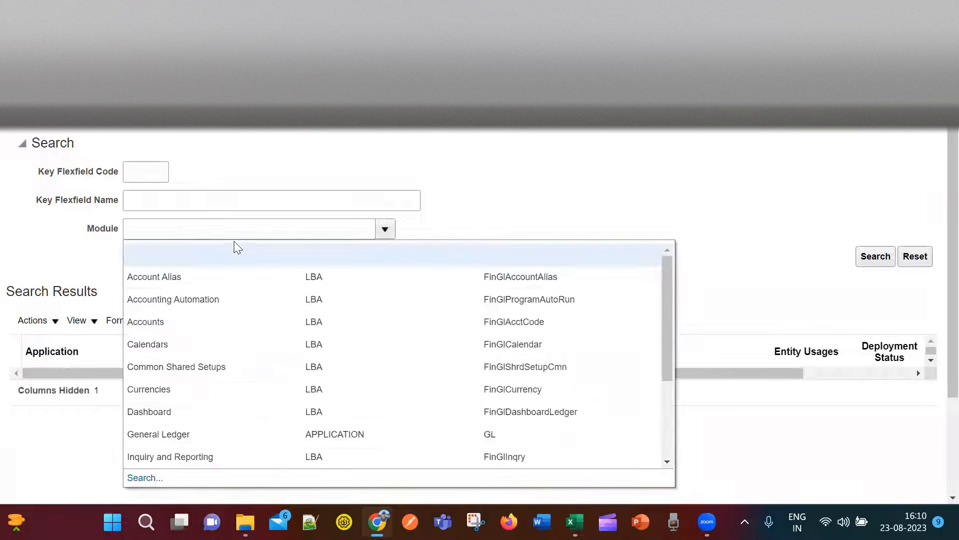
left_click(229, 436)
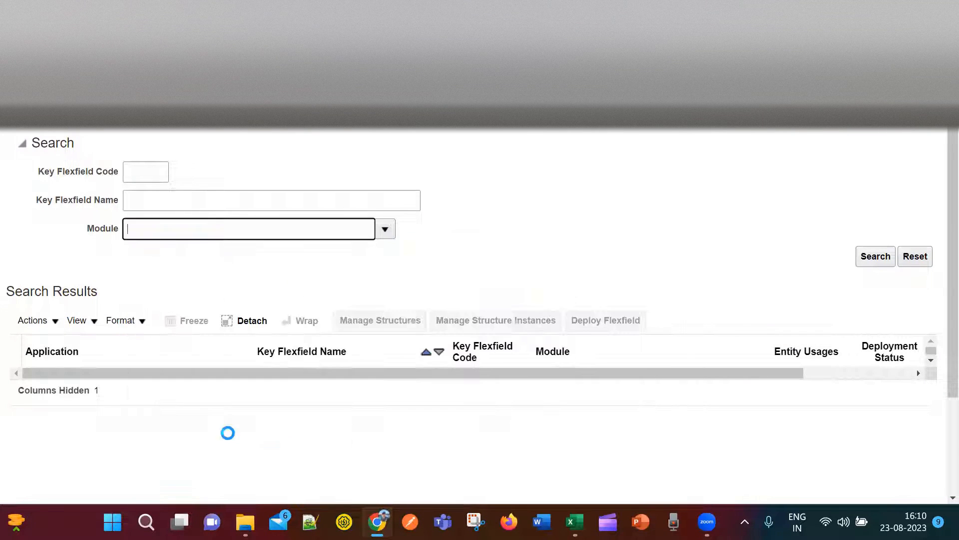
left_click(875, 256)
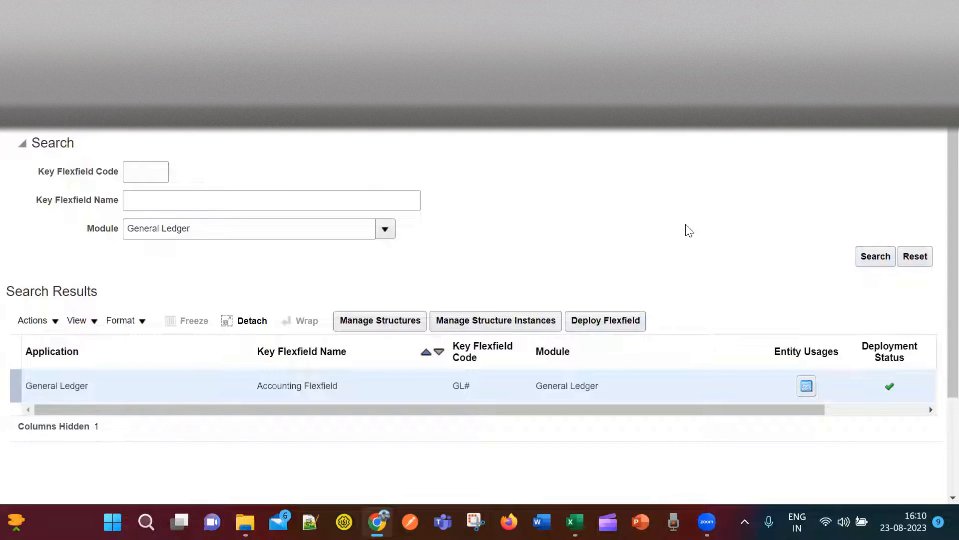
left_click(184, 394)
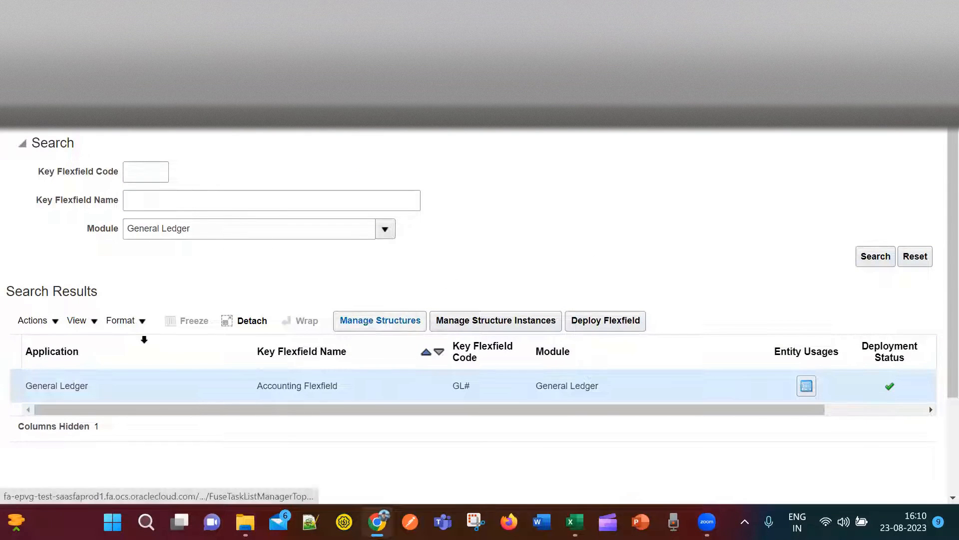
left_click(394, 321)
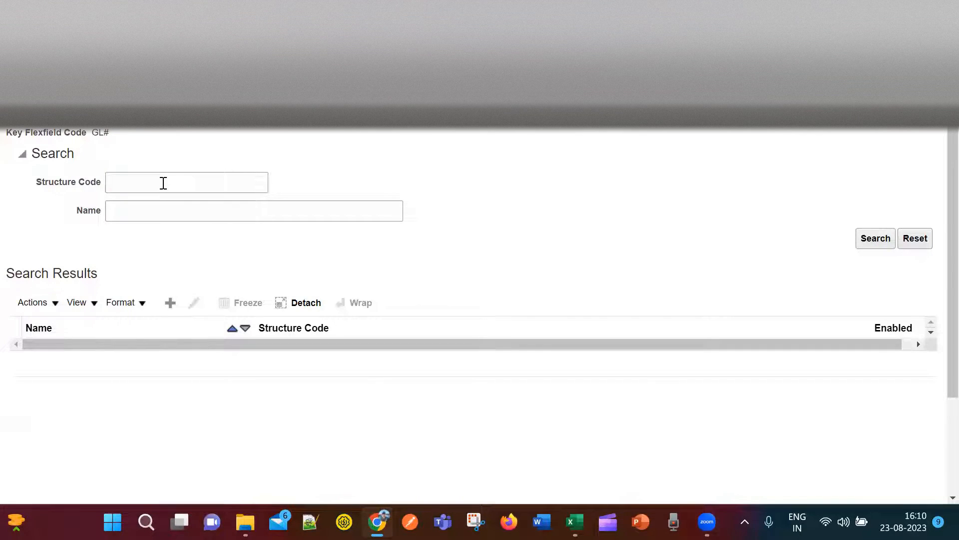
List existing structures, start a new one, and enter structure code MNO_CoA_Structure.
left_click(876, 244)
left_click(170, 305)
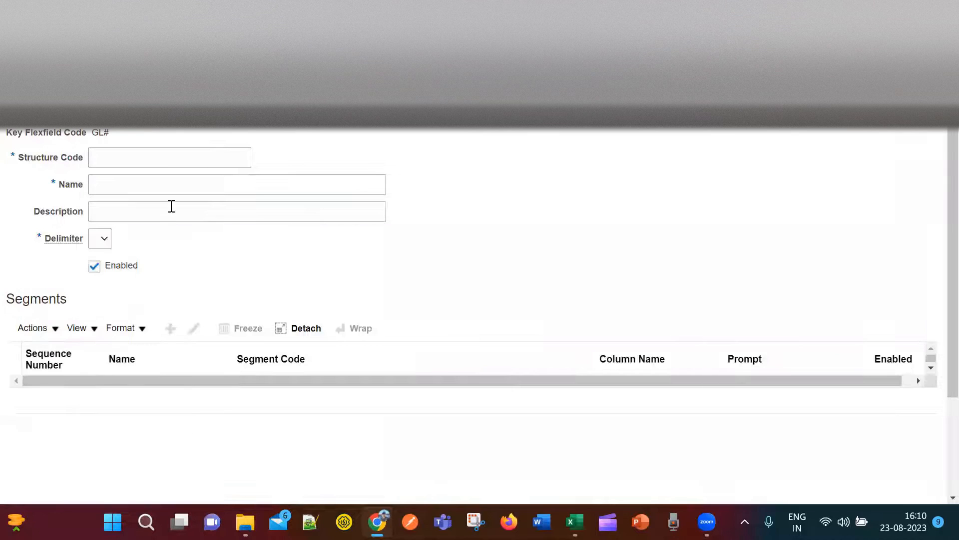
left_click(161, 158)
type("MNO_CoA_Structure")
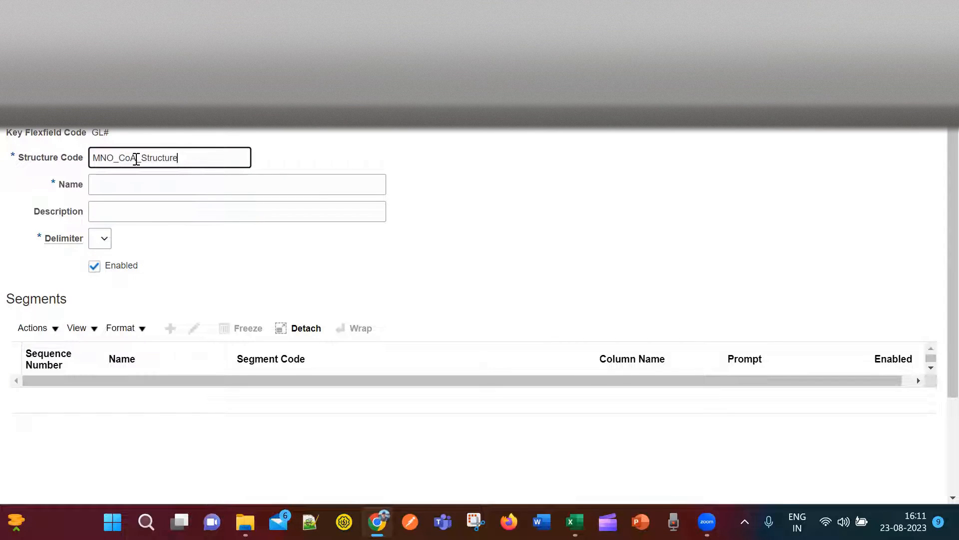
key("alt+Tab")
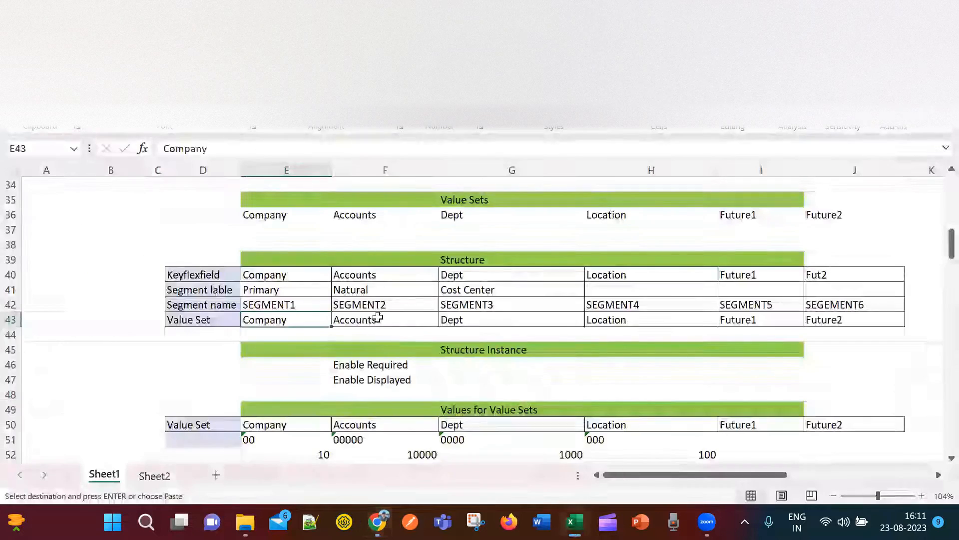
key("alt+Tab")
key("alt+Tab")
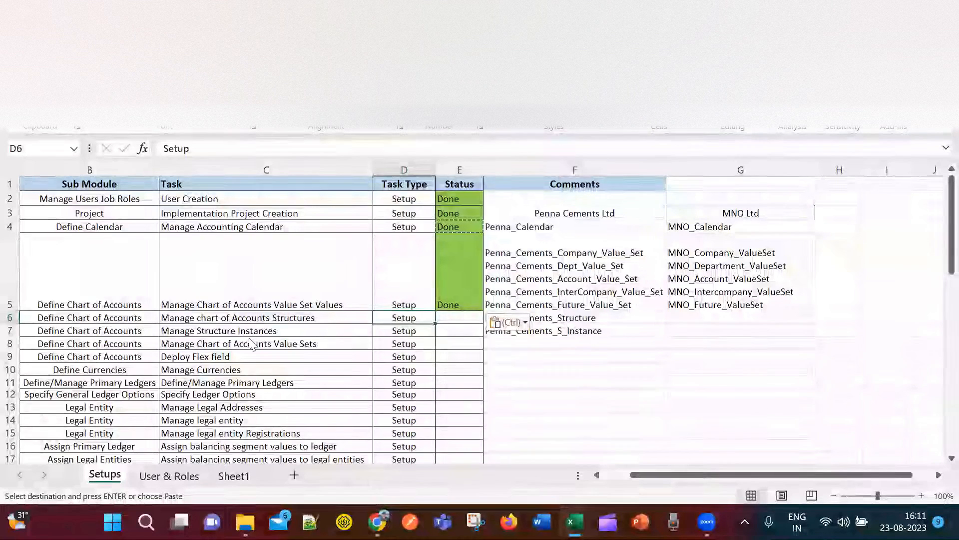
key("ctrl+Tab")
key("alt+Tab")
key("alt+Tab")
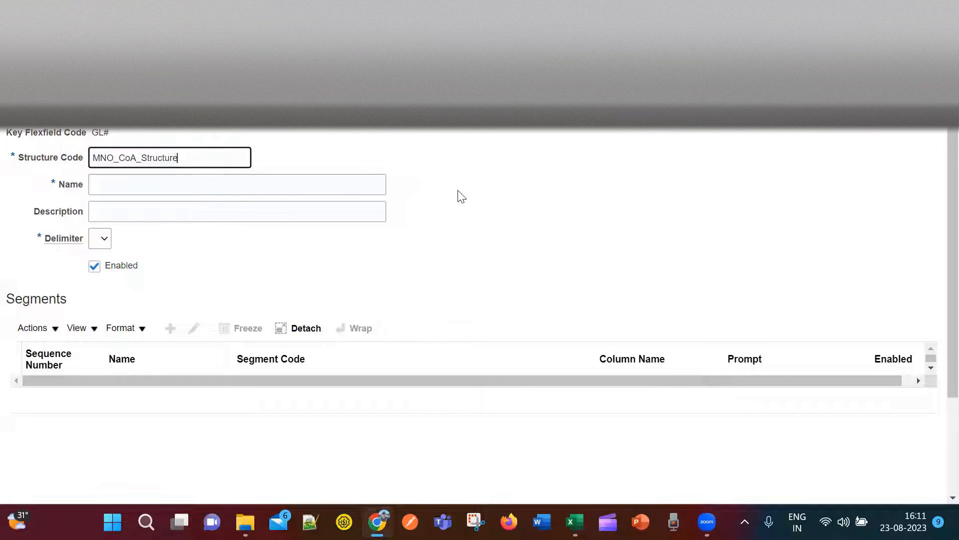
Name the structure MNO_CoA_Structure, choose '.' as delimiter, and copy the structure code.
double_click(133, 149)
key("ctrl+c")
left_click(141, 183)
key("ctrl+v")
left_click(179, 245)
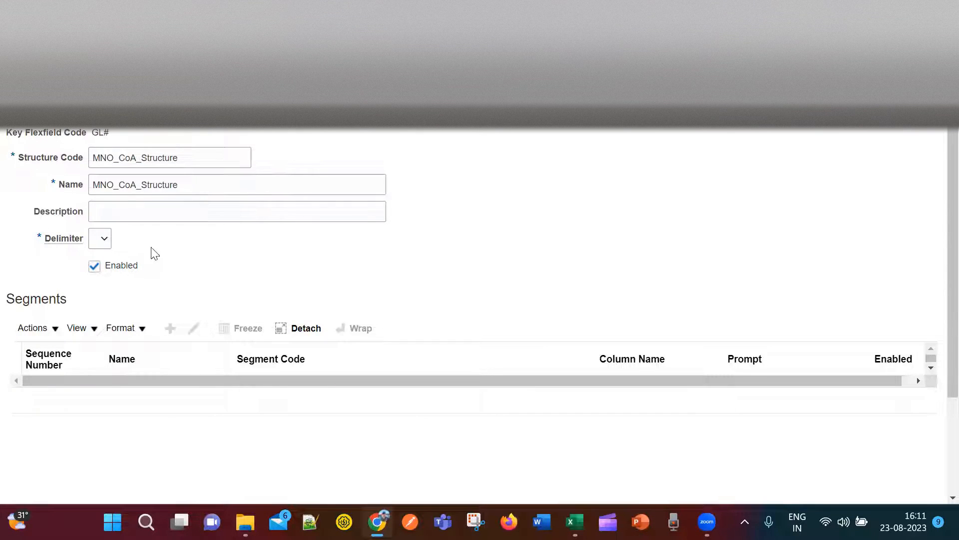
left_click(106, 241)
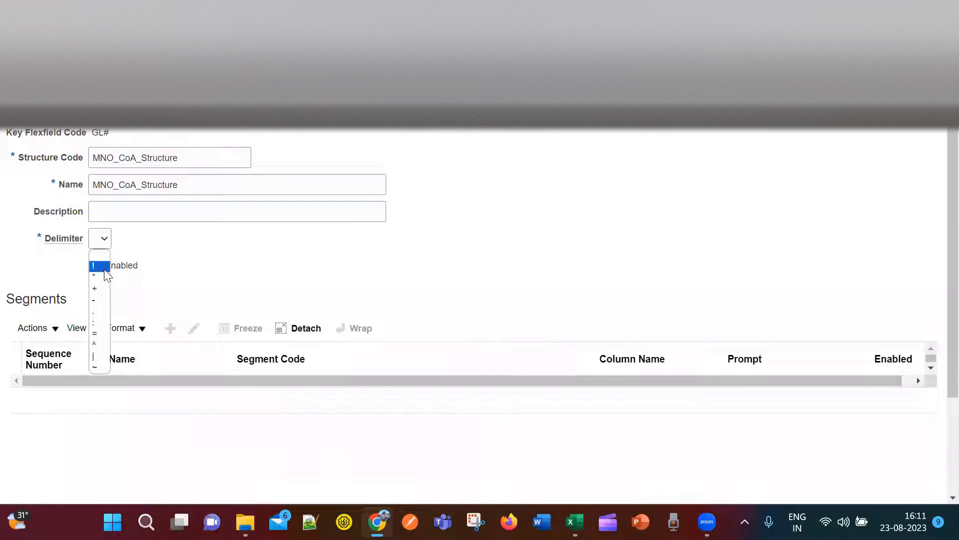
left_click(96, 312)
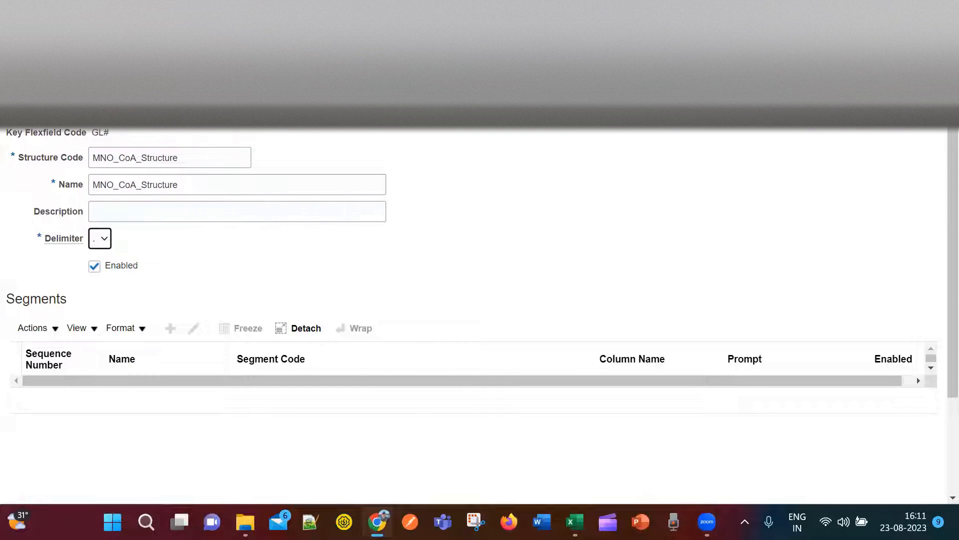
left_click_drag(200, 157, 67, 156)
key("ctrl+c")
left_click(793, 252)
Paste MNO_CoA_Structure into tracker cell G6 beside Penna_Cements_Structure, then return to Oracle.
key("alt+Tab")
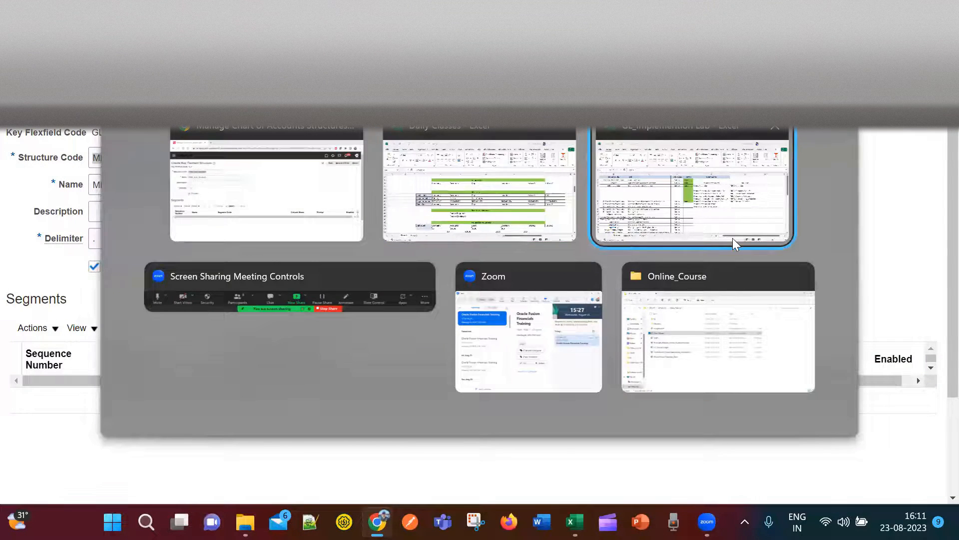
left_click(734, 240)
left_click(717, 317)
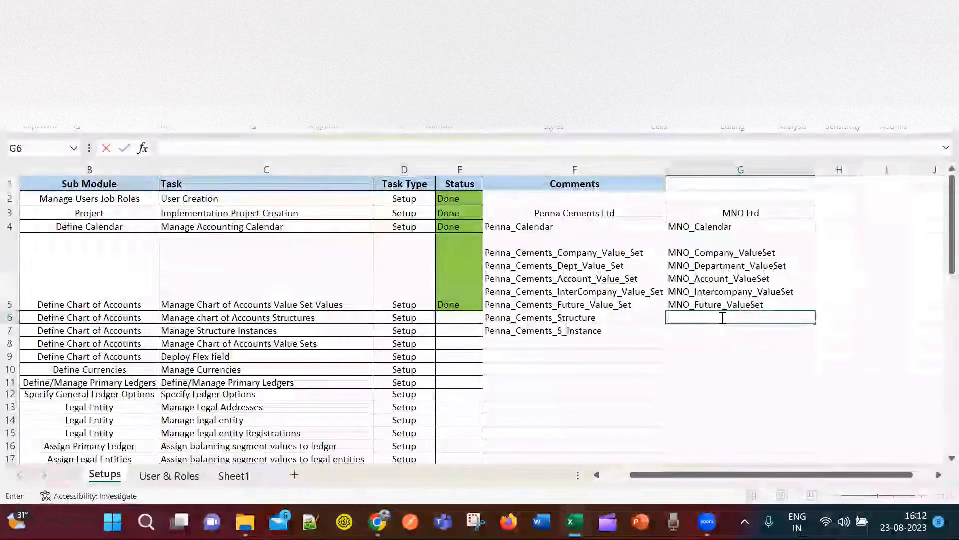
key("ctrl+v")
left_click(748, 355)
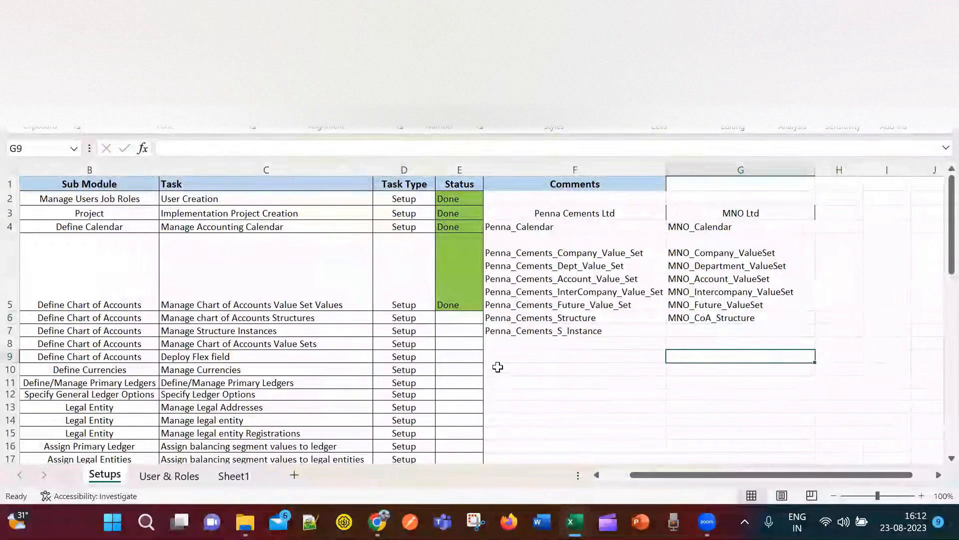
key("alt+Tab")
left_click(851, 127)
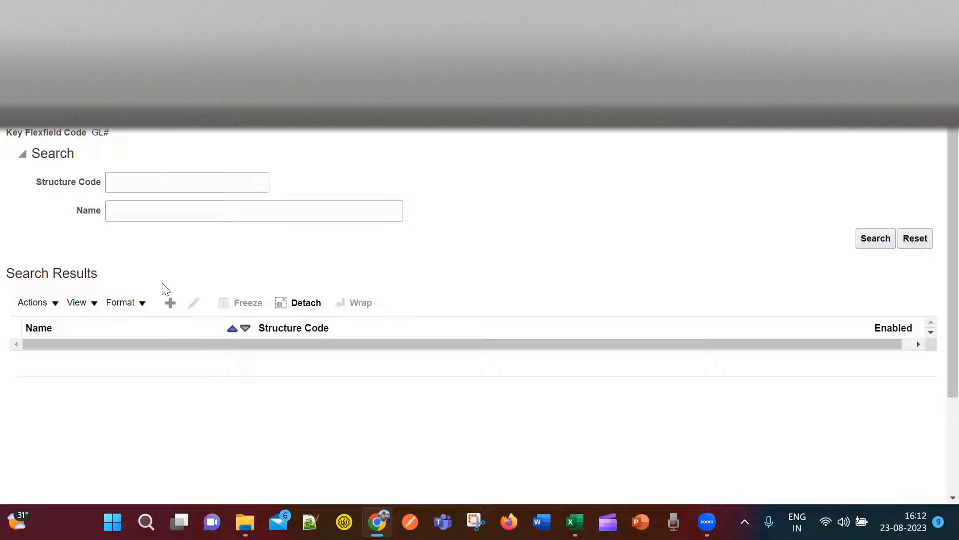
Search for structure code MNO_CoA_Structure and open the result for editing.
left_click(152, 185)
key("ctrl+v")
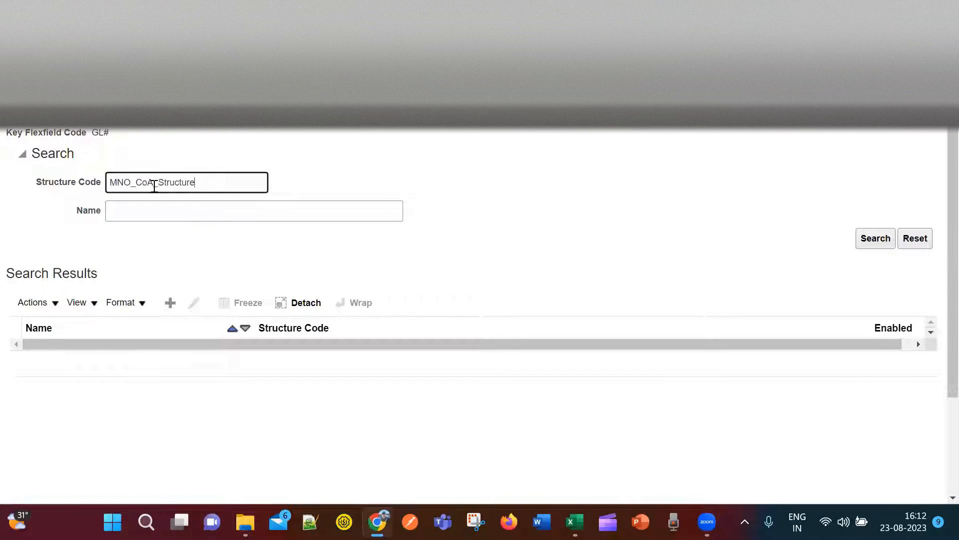
left_click(874, 240)
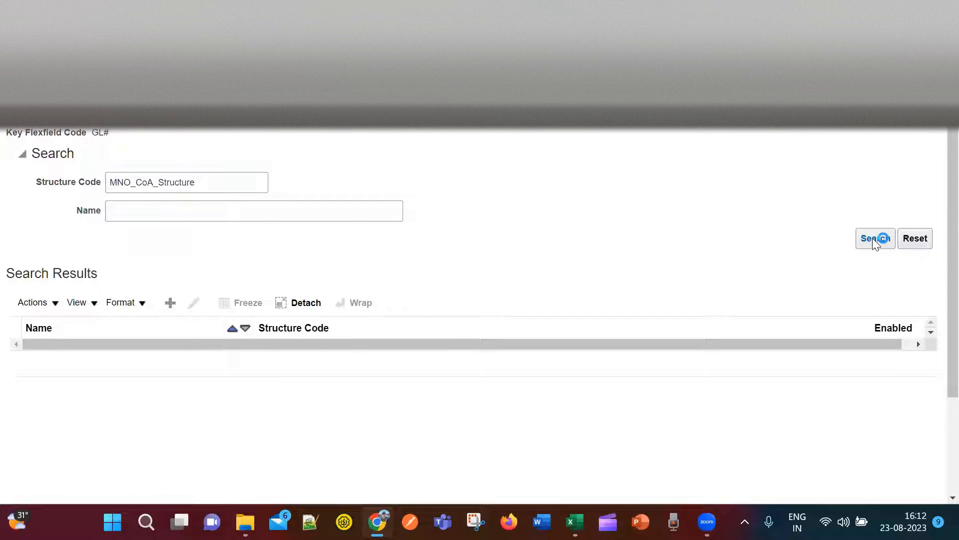
left_click(214, 357)
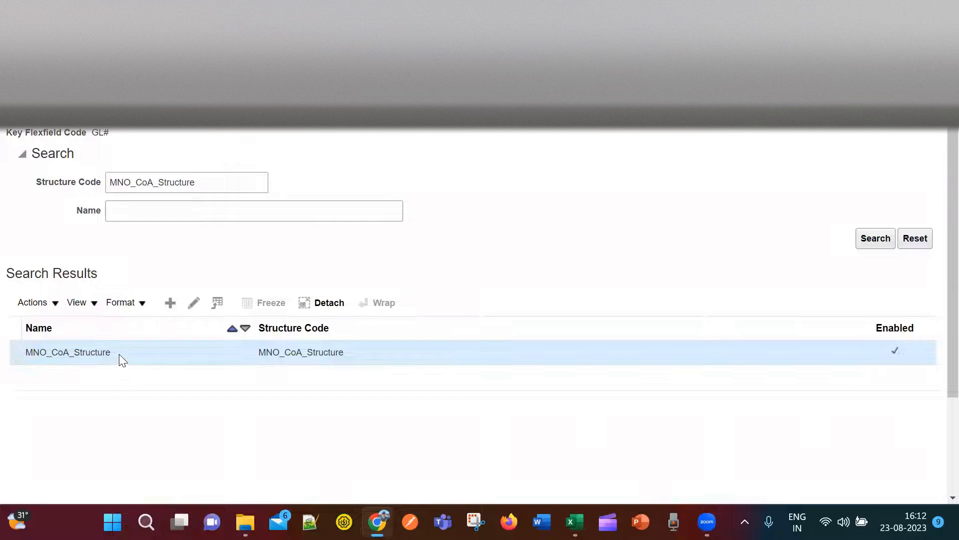
left_click(194, 303)
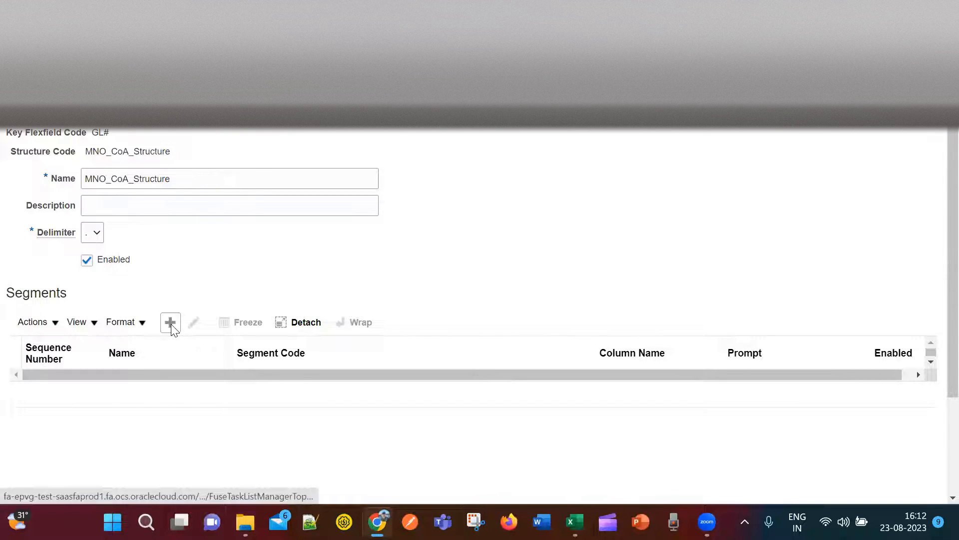
Add a new segment to the structure, checking the design workbooks in Excel.
left_click(171, 323)
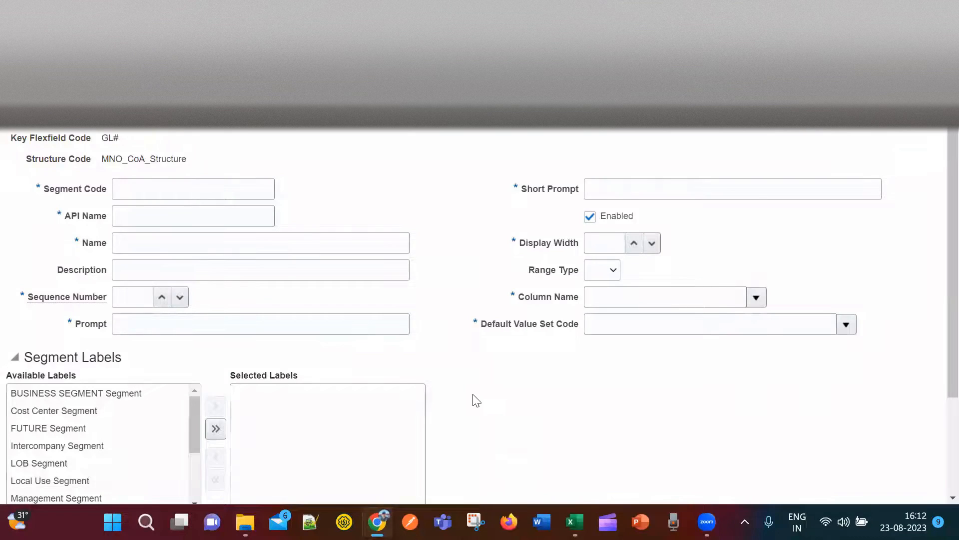
key("alt+Tab")
key("alt+Tab")
key("alt+Tab")
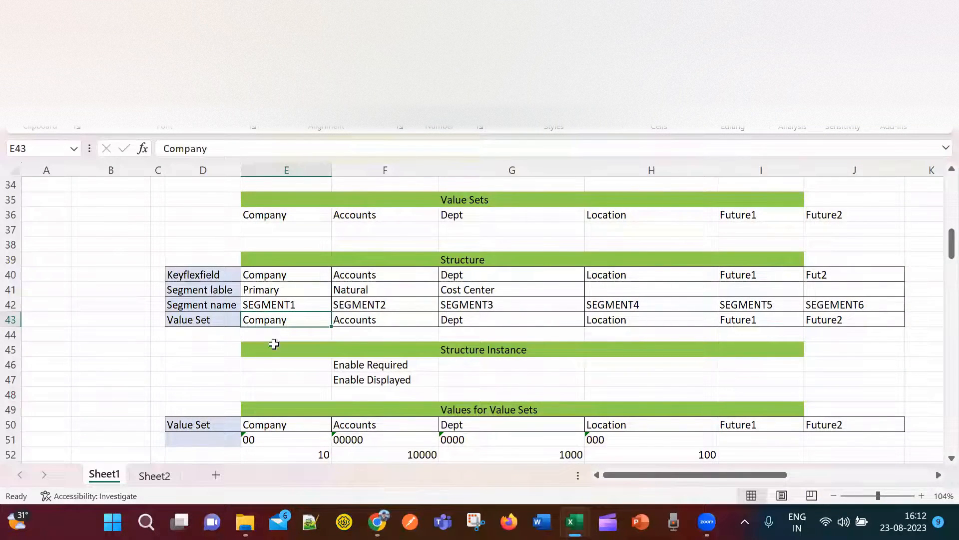
key("alt+Tab")
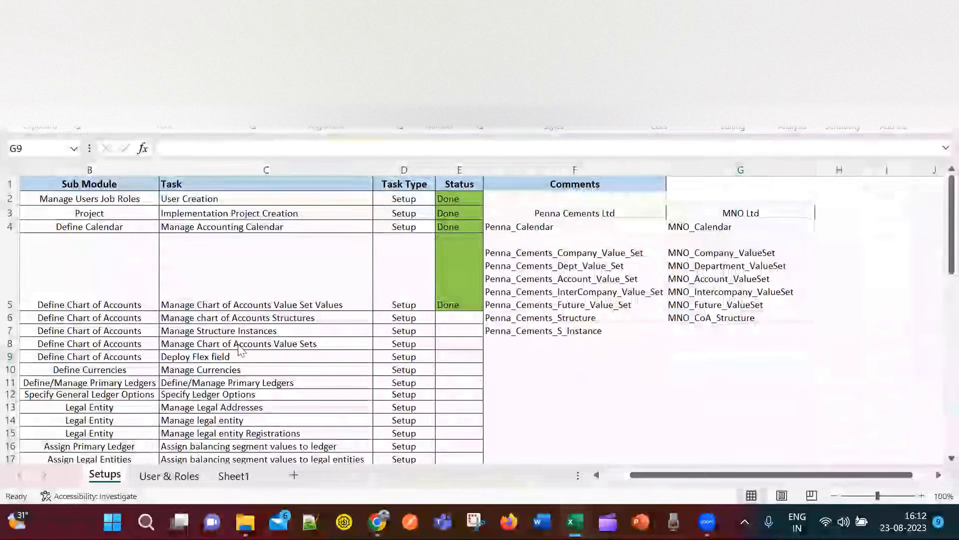
key("alt+Tab")
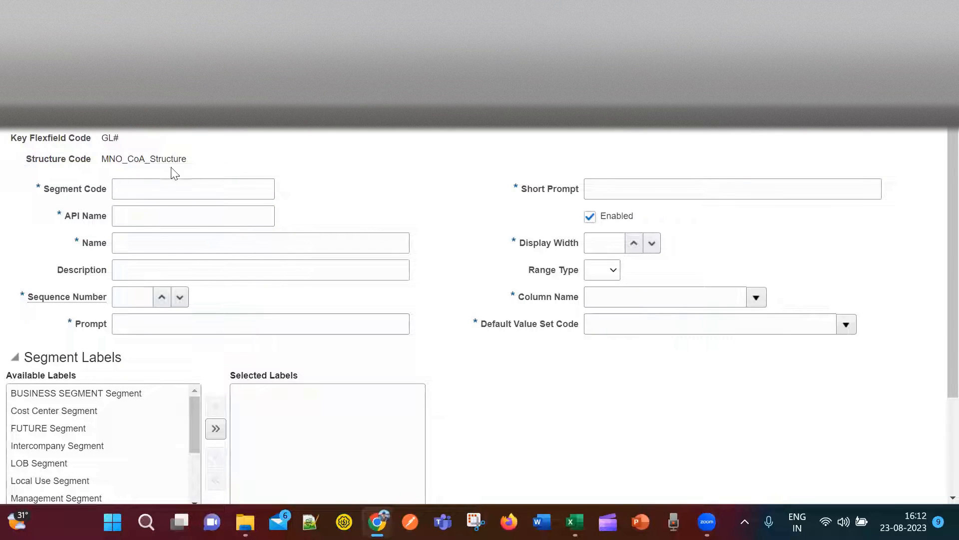
Enter segment code and name MNO_Company (API name mnoCompany), sequence 1 and prompt CO.
left_click(167, 190)
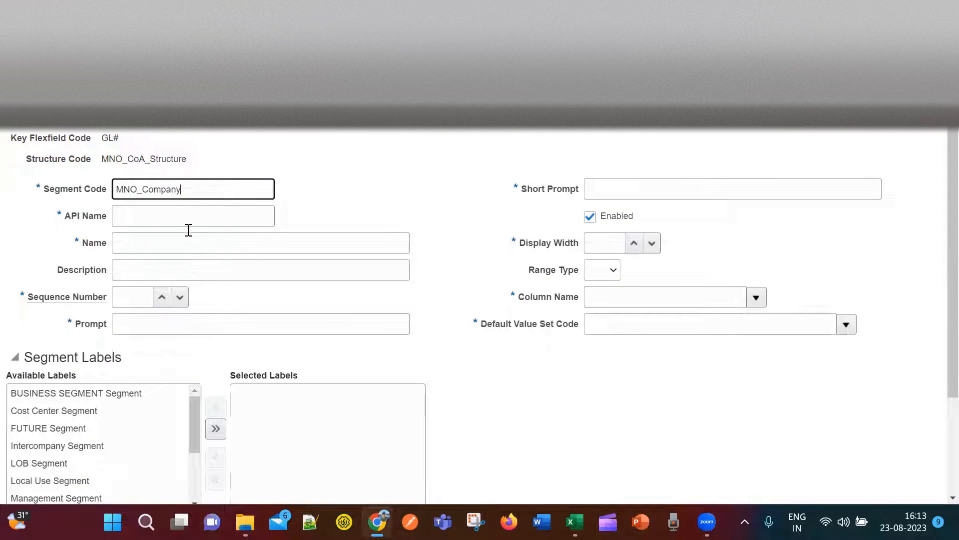
left_click(344, 215)
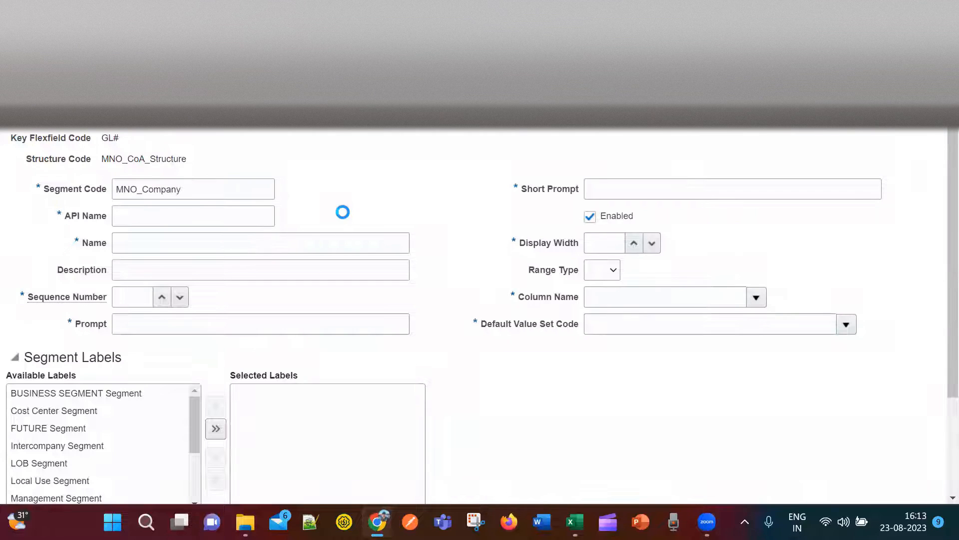
left_click(152, 252)
left_click_drag(185, 194, 92, 190)
key("ctrl+c")
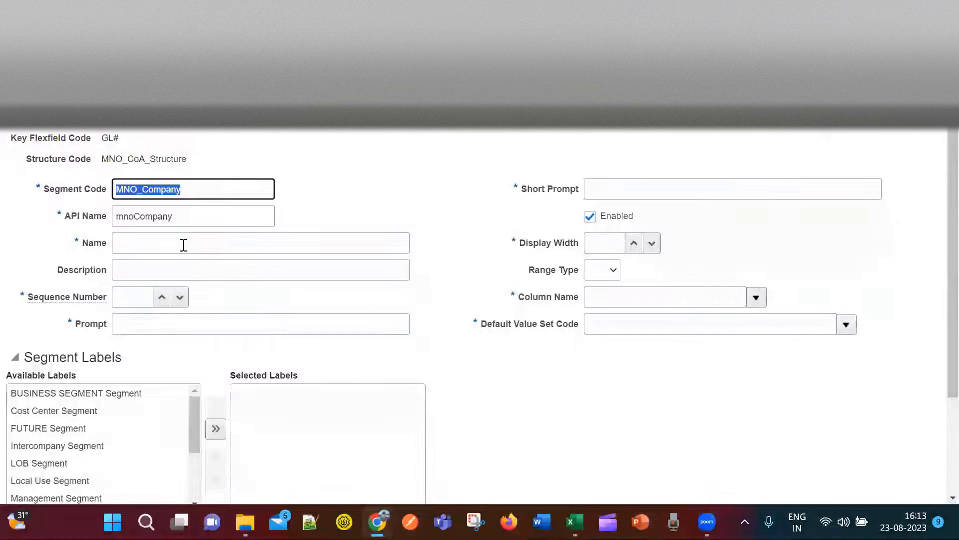
left_click(183, 245)
key("ctrl+v")
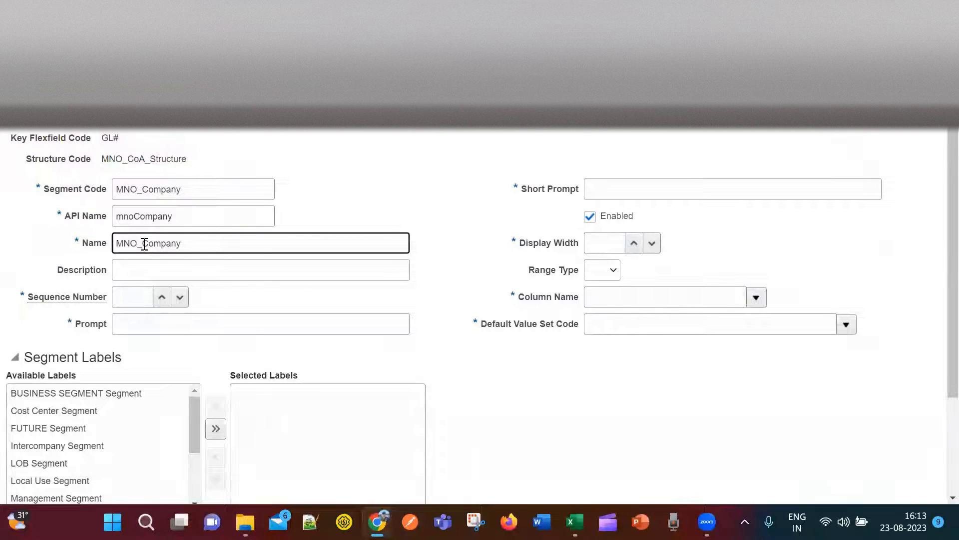
left_click(254, 273)
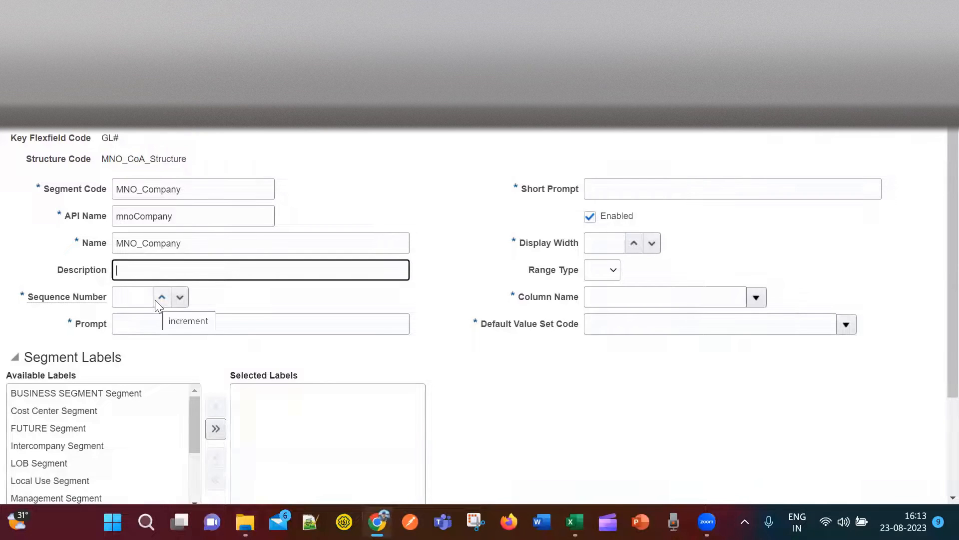
left_click(135, 300)
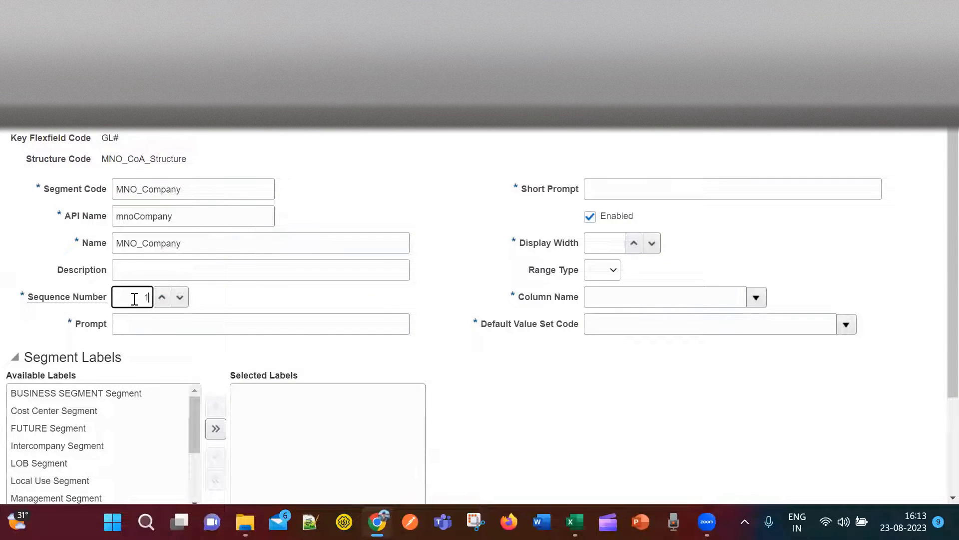
left_click(192, 325)
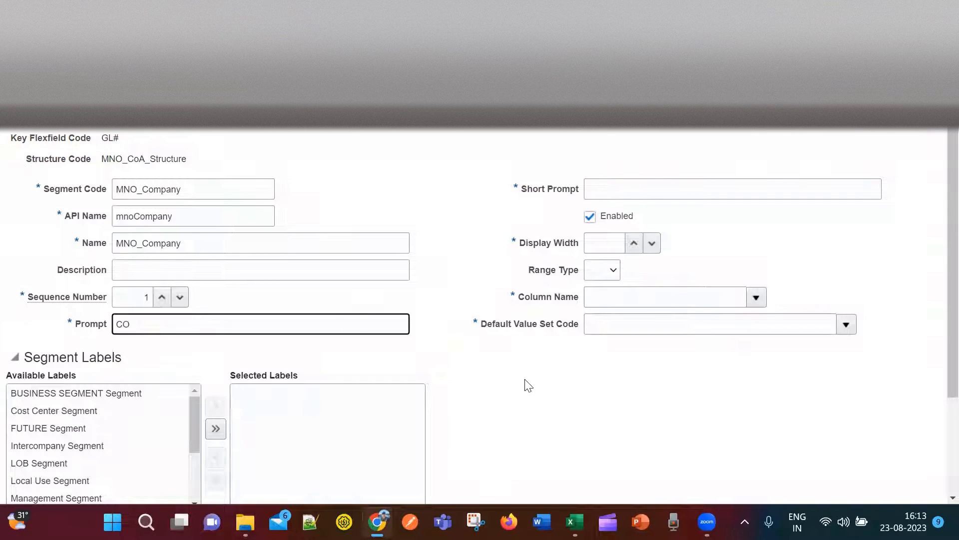
Look up Company's planned Primary label in Excel and scroll the Available Labels list.
scroll(469, 354, "down", 1)
scroll(471, 353, "down", 1)
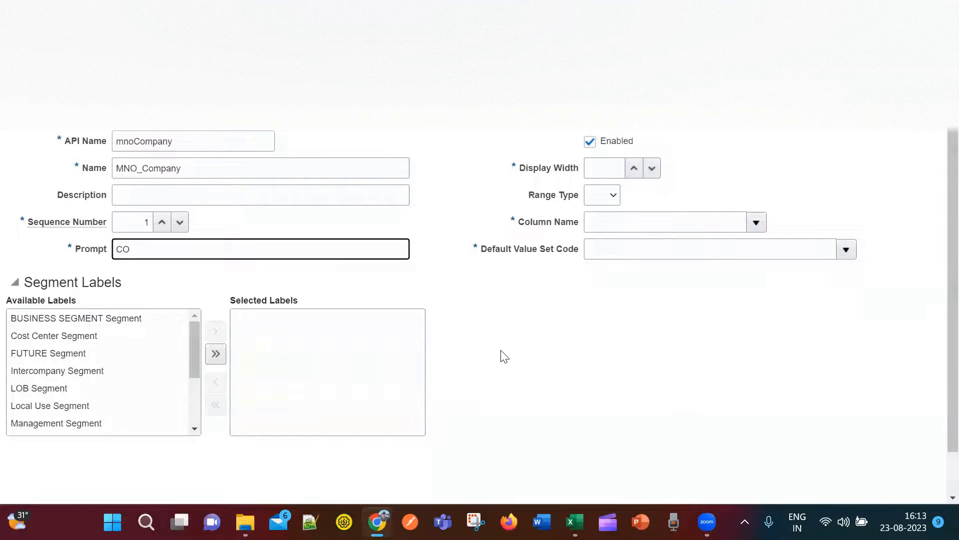
key("alt+Tab")
key("alt+Tab")
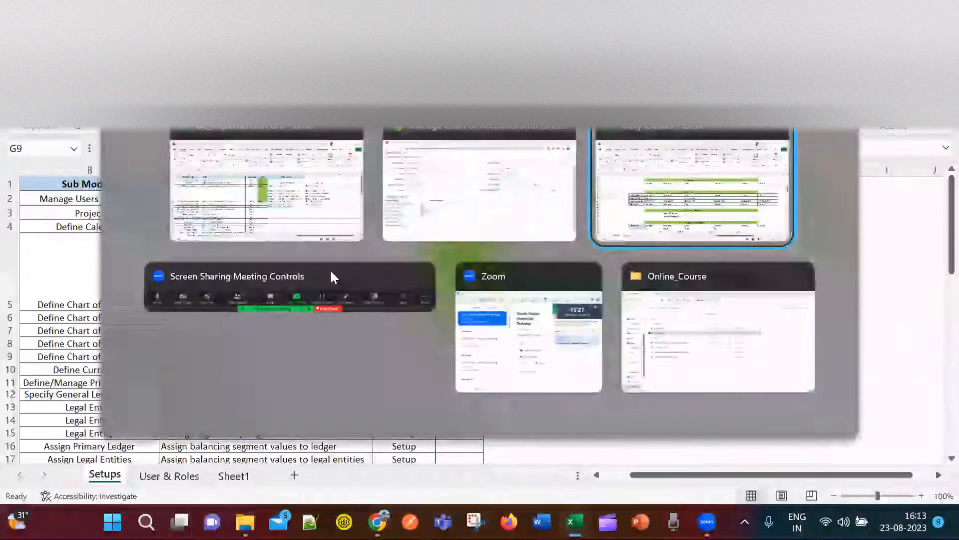
left_click(208, 274)
left_click(280, 275)
left_click(220, 290)
left_click(275, 291)
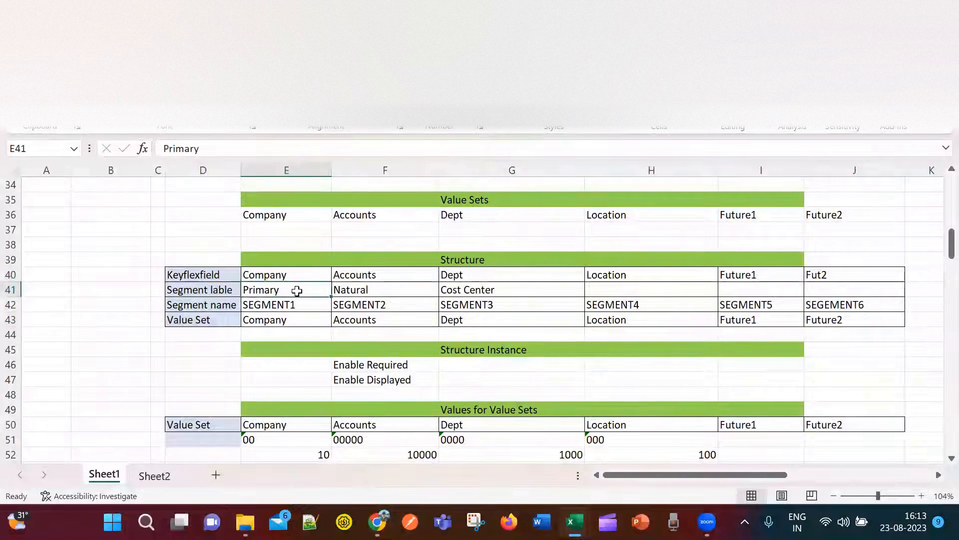
key("alt+Tab")
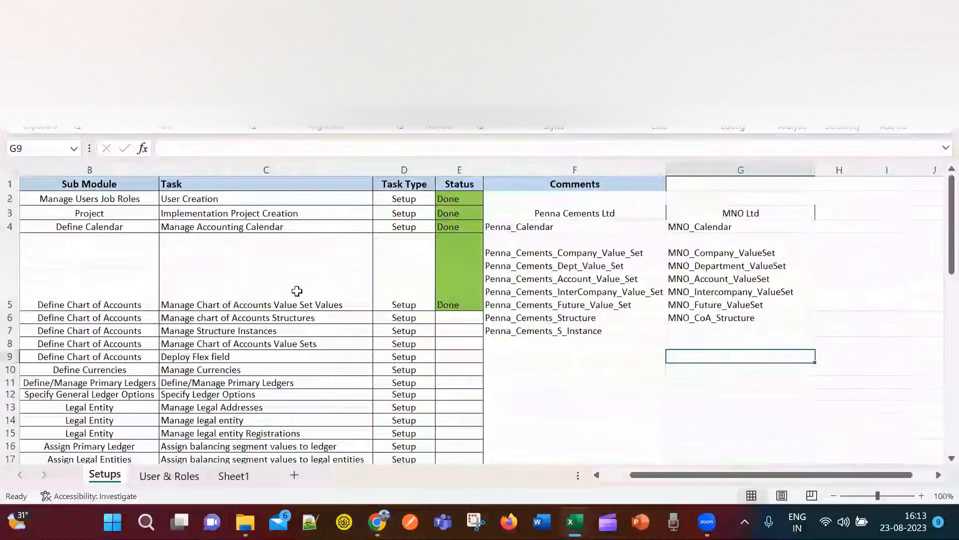
key("alt+Tab")
key("alt+Tab")
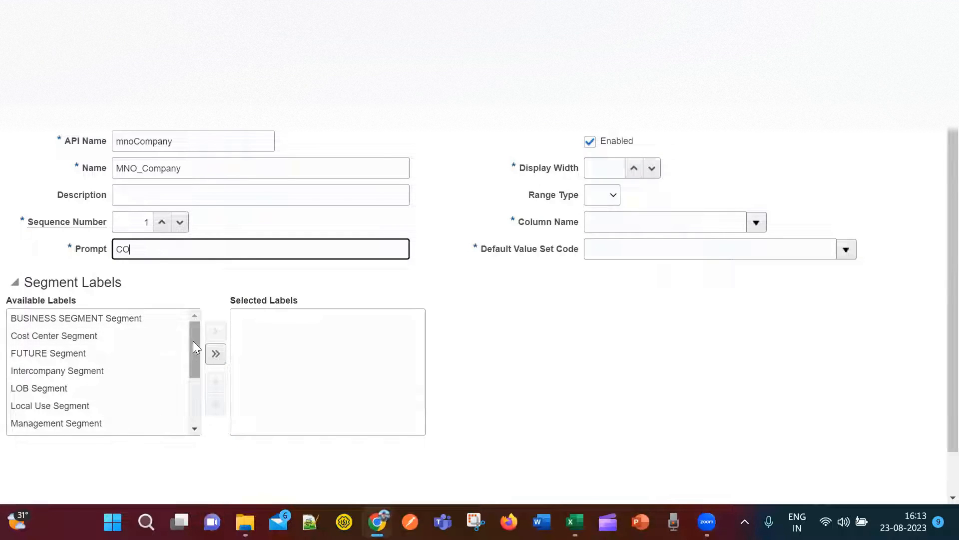
left_click_drag(197, 348, 197, 385)
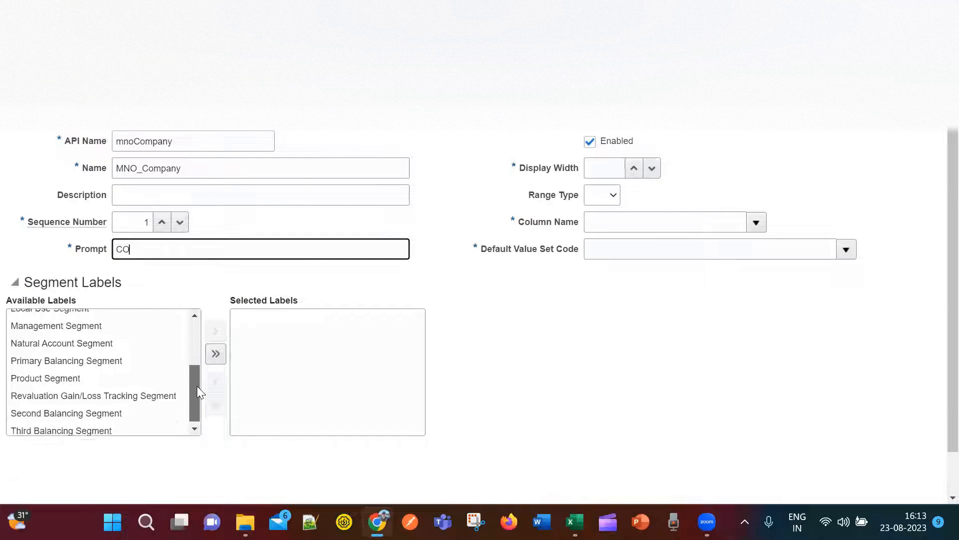
Move Primary Balancing Segment from Available Labels into Selected Labels for MNO_Company.
left_click(83, 358)
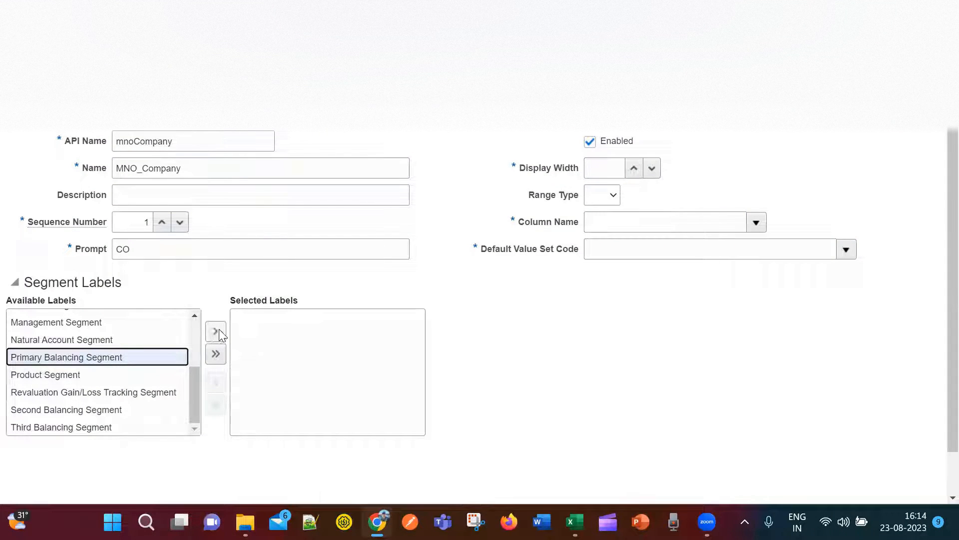
left_click(217, 331)
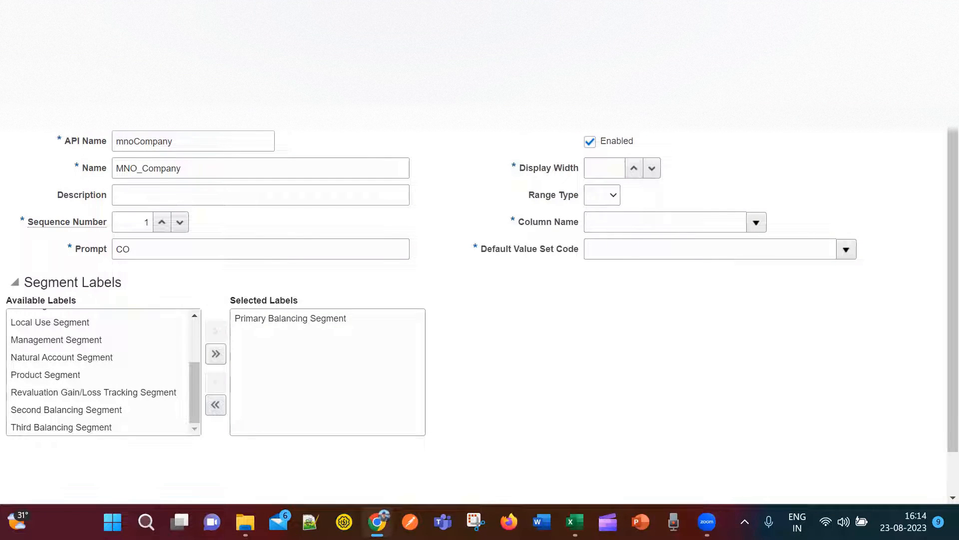
left_click(620, 168)
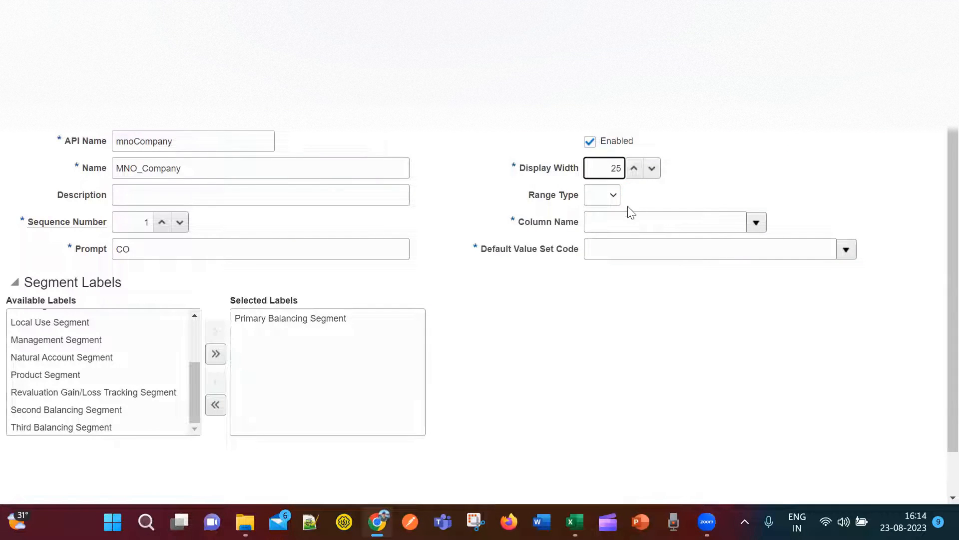
Enter display width 25 and map MNO_Company to column SEGMENT1.
left_click(637, 220)
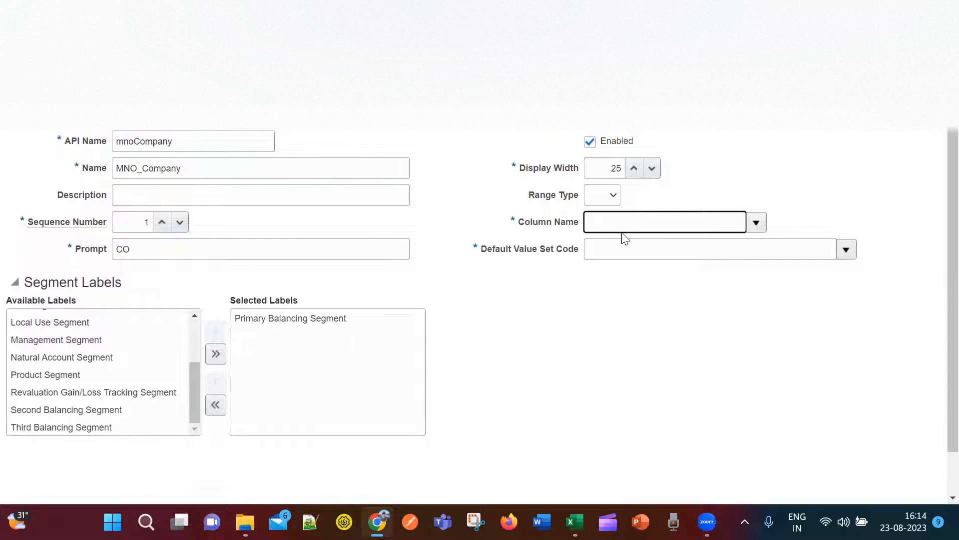
key("alt+Tab")
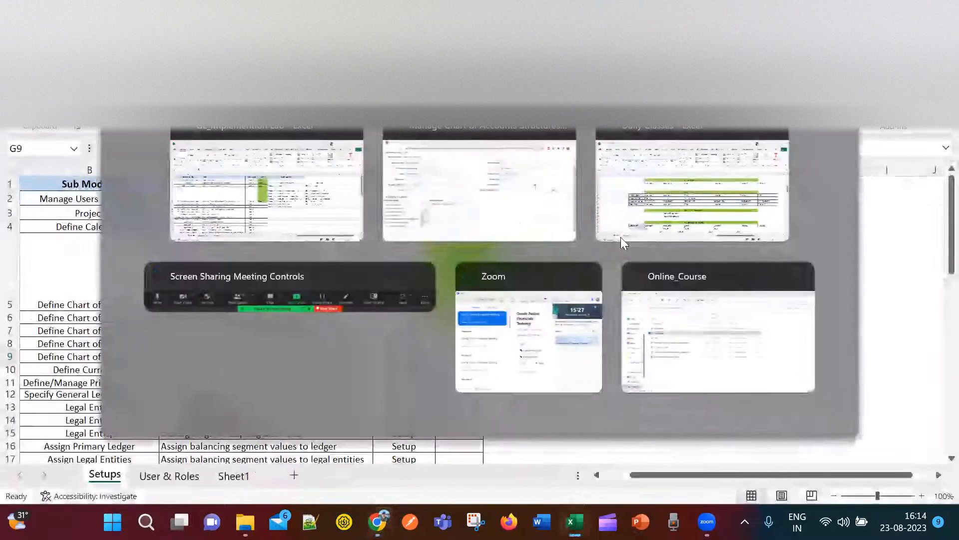
key("alt+Tab")
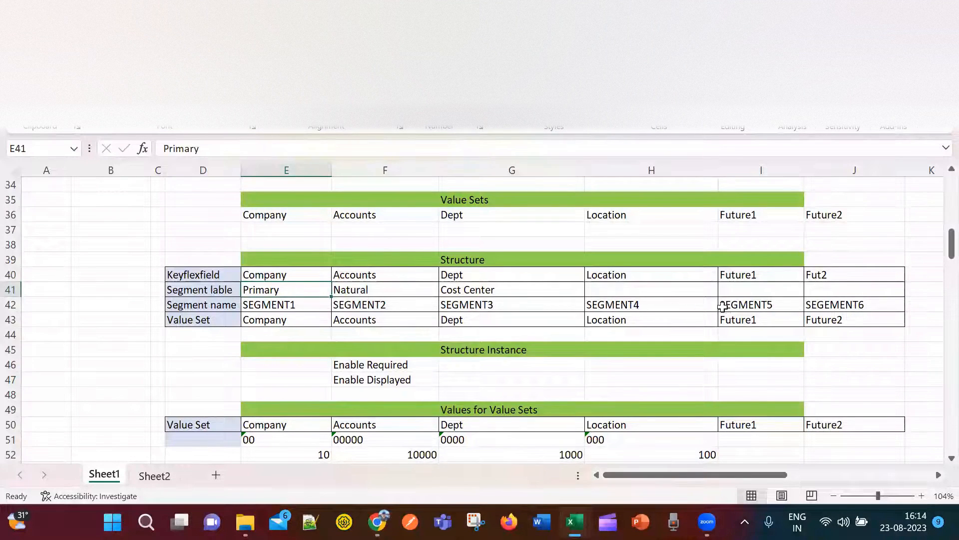
key("alt+Tab")
key("alt+Tab")
key("alt+Tab")
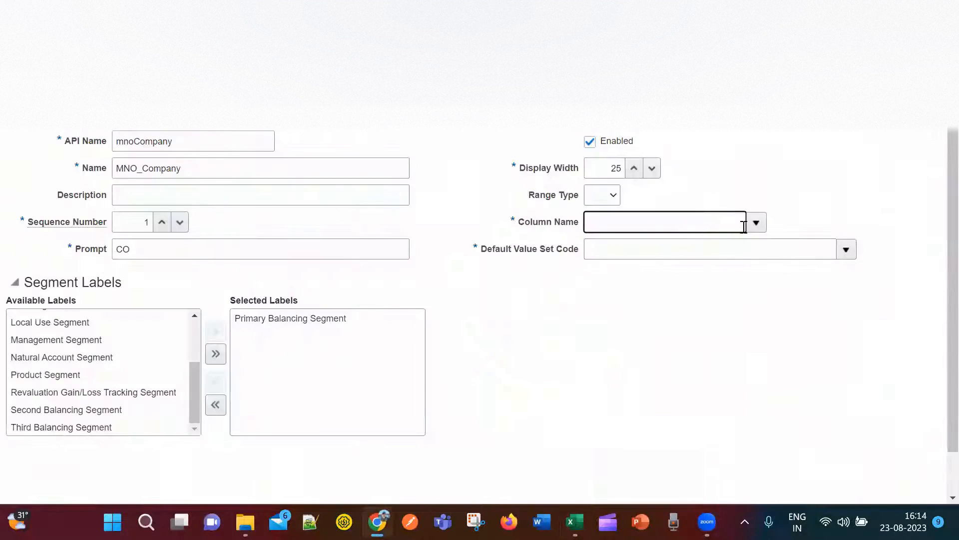
left_click(757, 224)
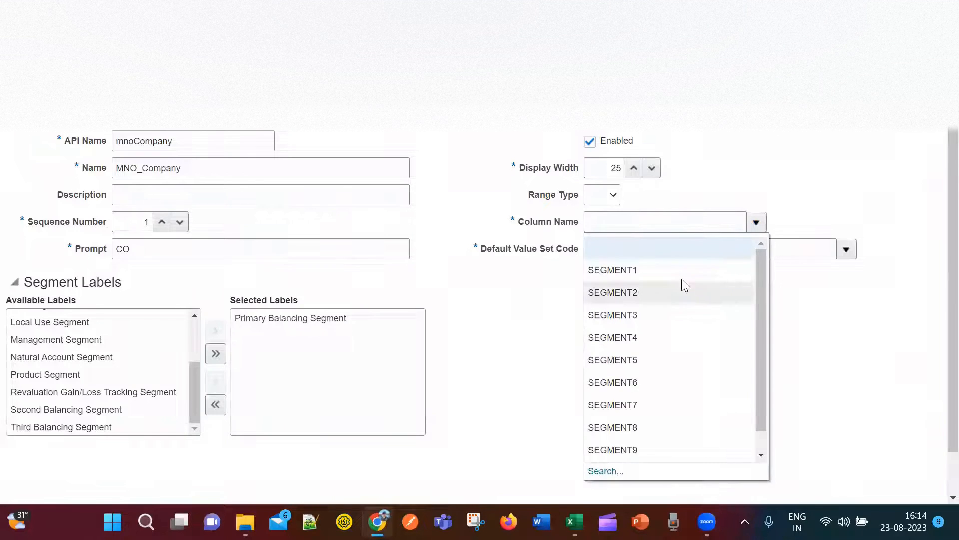
scroll(637, 410, "down", 3)
scroll(651, 388, "up", 5)
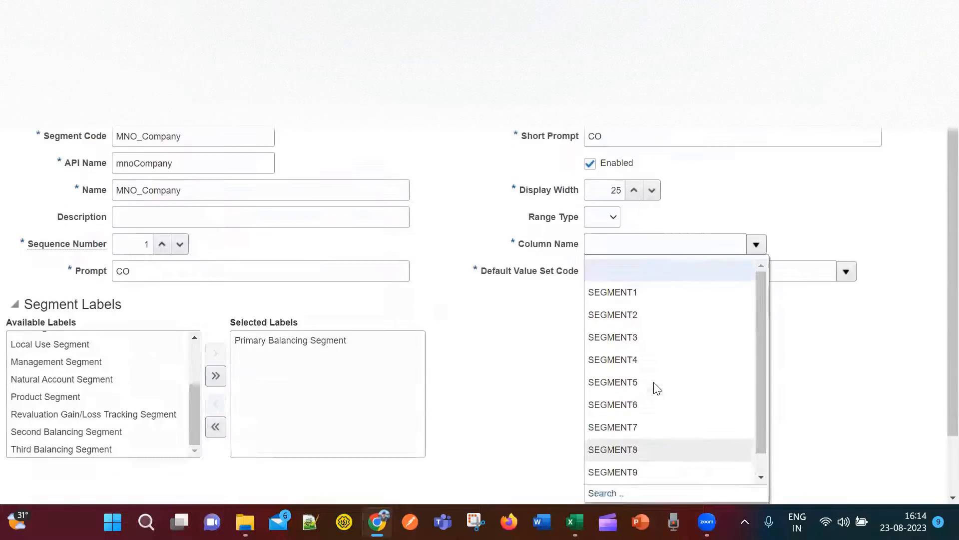
left_click(638, 350)
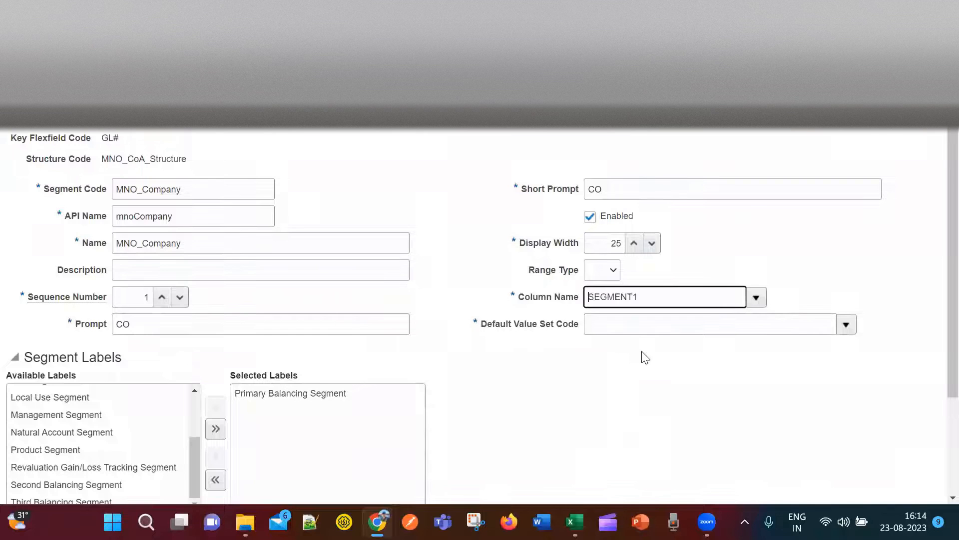
Look up the Company value set in the Excel structure plan.
left_click(690, 331)
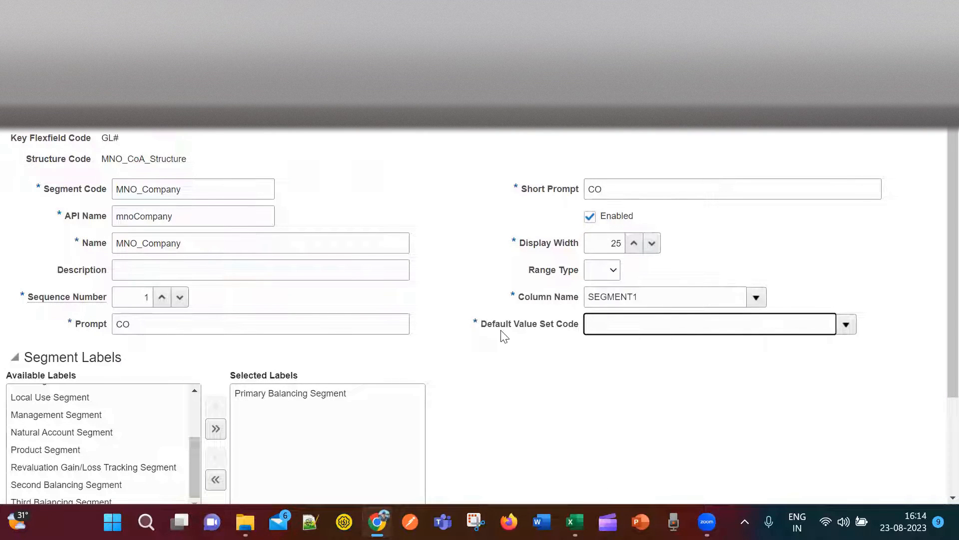
key("alt+Tab")
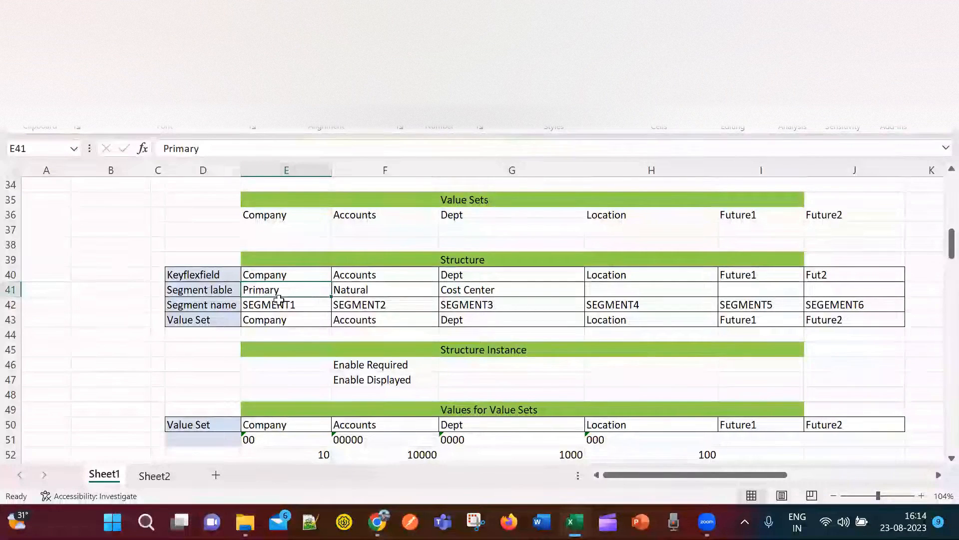
left_click(263, 319)
left_click(283, 220)
left_click_drag(283, 220, 809, 202)
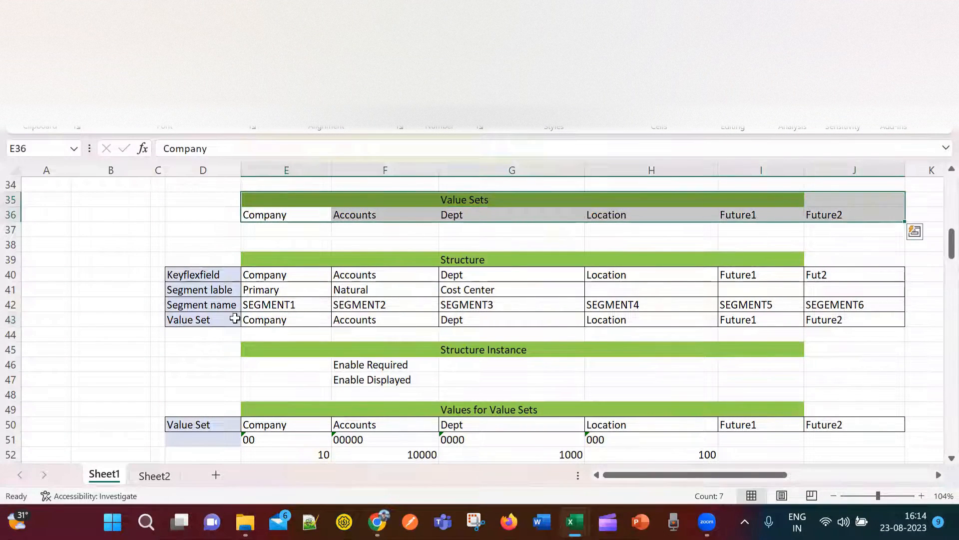
left_click(263, 321)
left_click(270, 278)
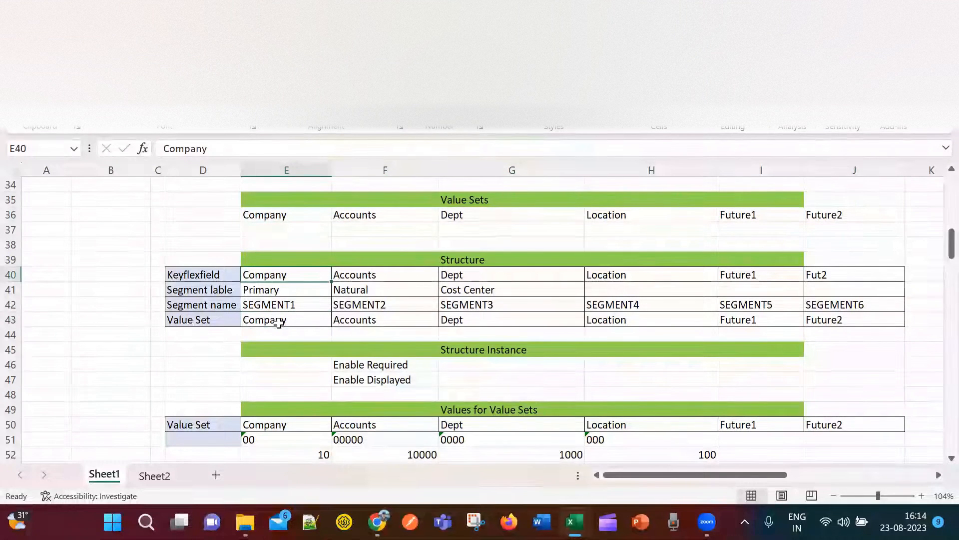
key("alt+Tab")
Search value sets for MNO and set MNO_Company_ValueSet as the default value set code.
left_click(843, 324)
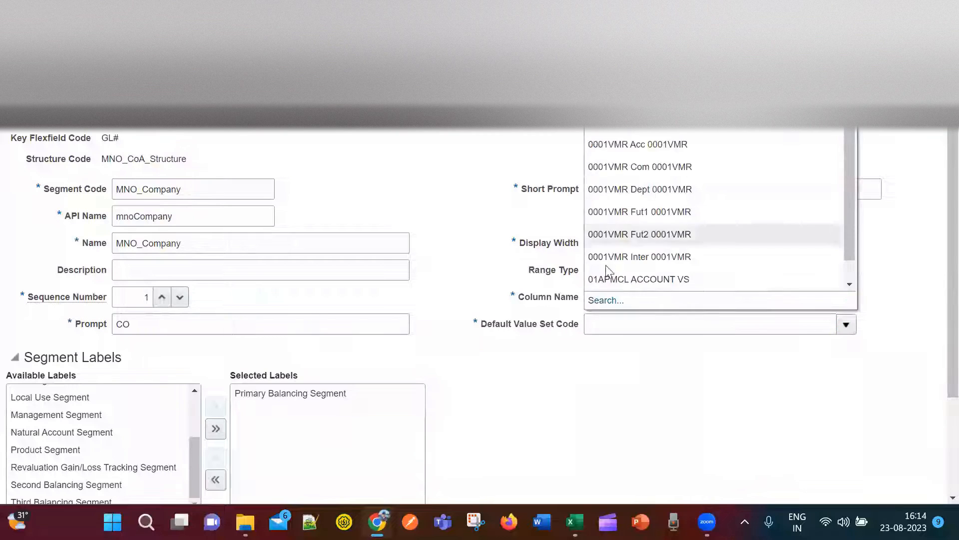
left_click(602, 303)
left_click(199, 214)
type("MNO")
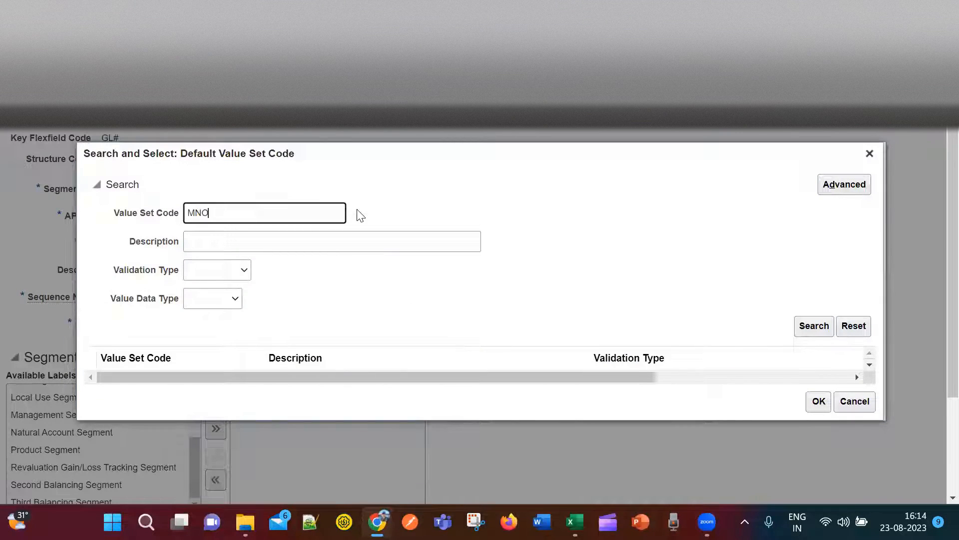
left_click(822, 331)
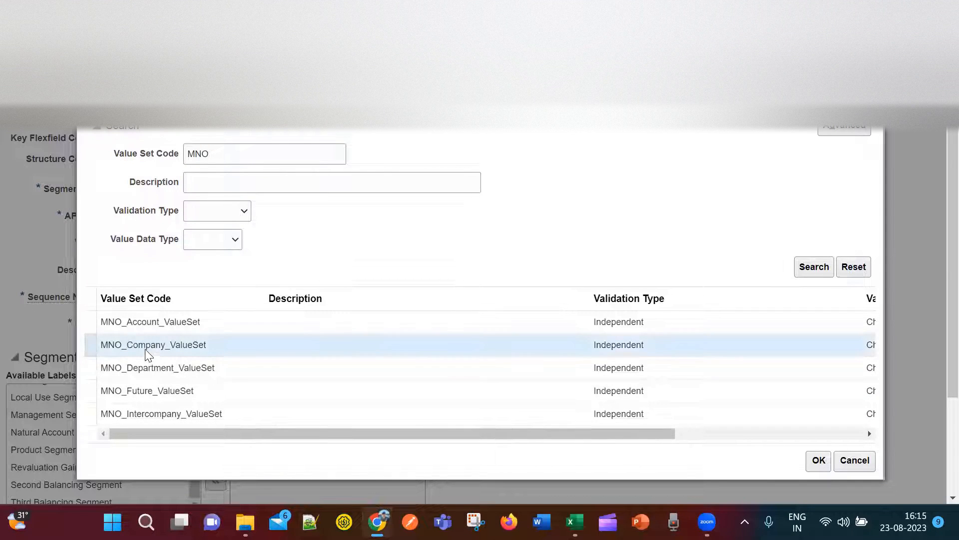
left_click(179, 345)
left_click_drag(635, 432, 831, 423)
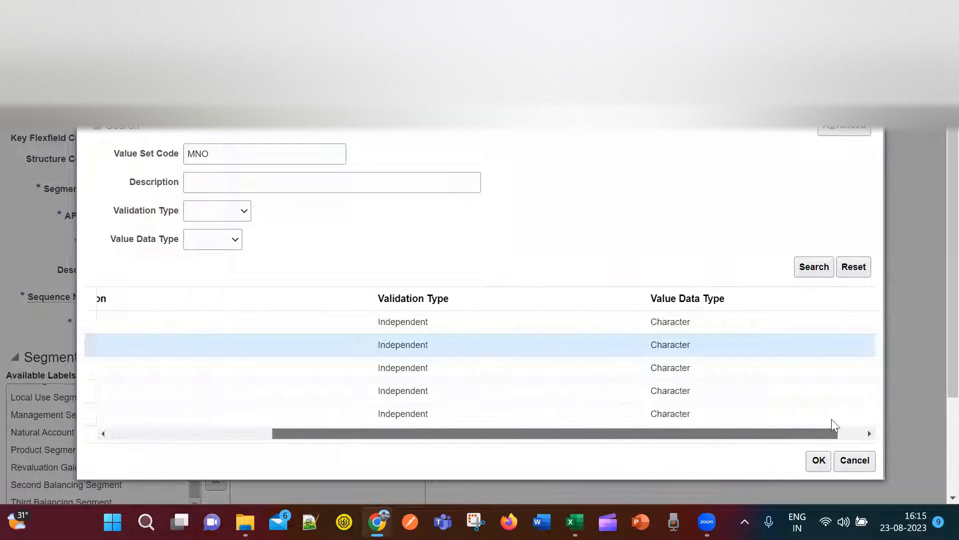
left_click(819, 461)
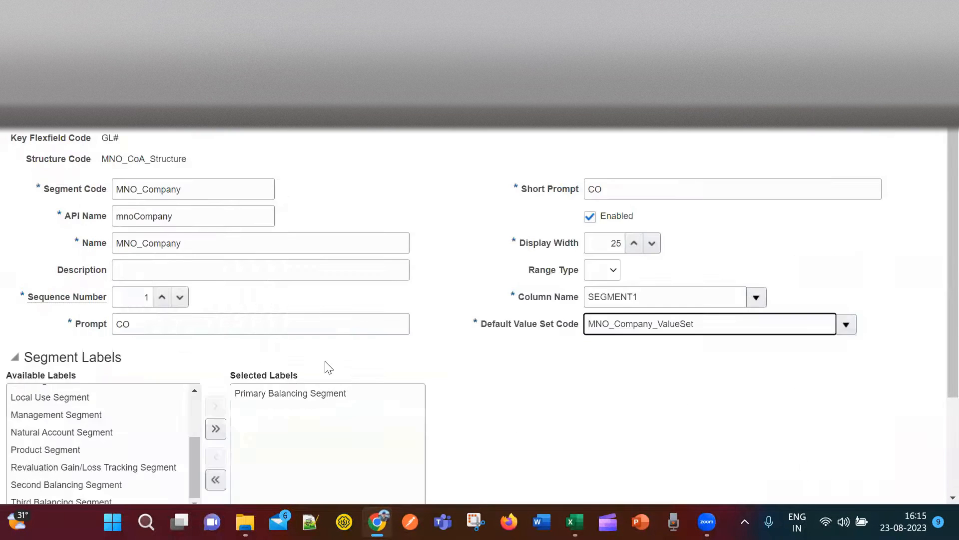
scroll(640, 404, "down", 3)
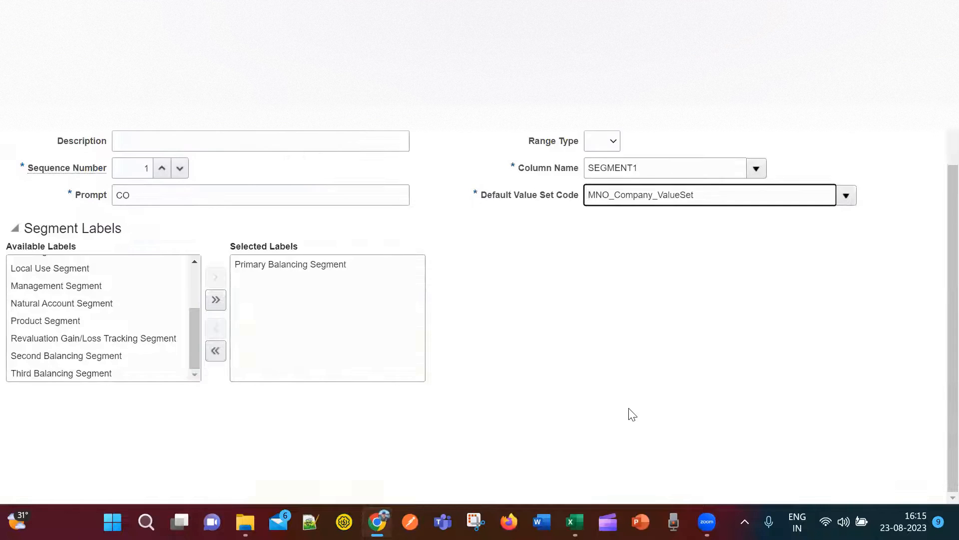
scroll(300, 184, "up", 3)
left_click_drag(180, 189, 112, 189)
key("ctrl+c")
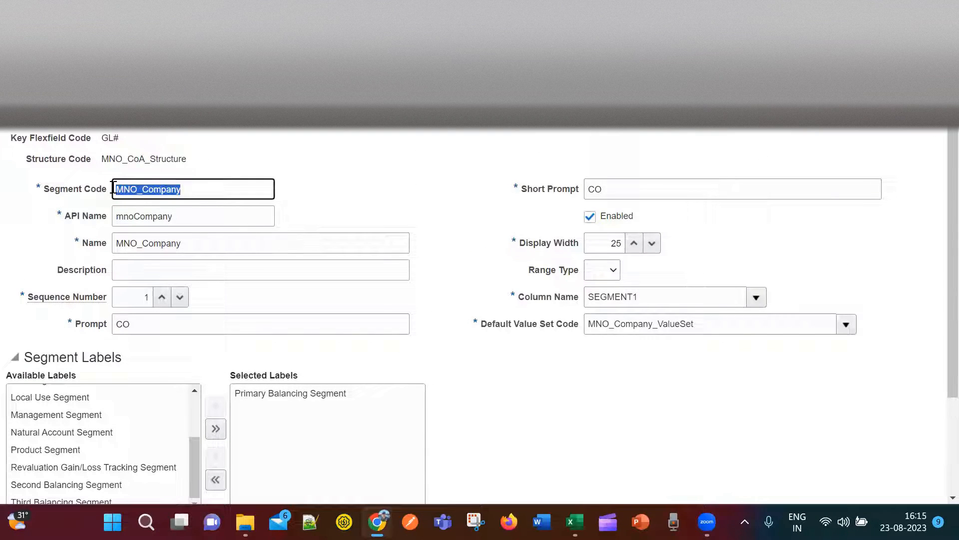
Type MNO_Company into cell H6 beside MNO_CoA_Structure on the Setups sheet.
key("alt+Tab")
key("alt+Tab")
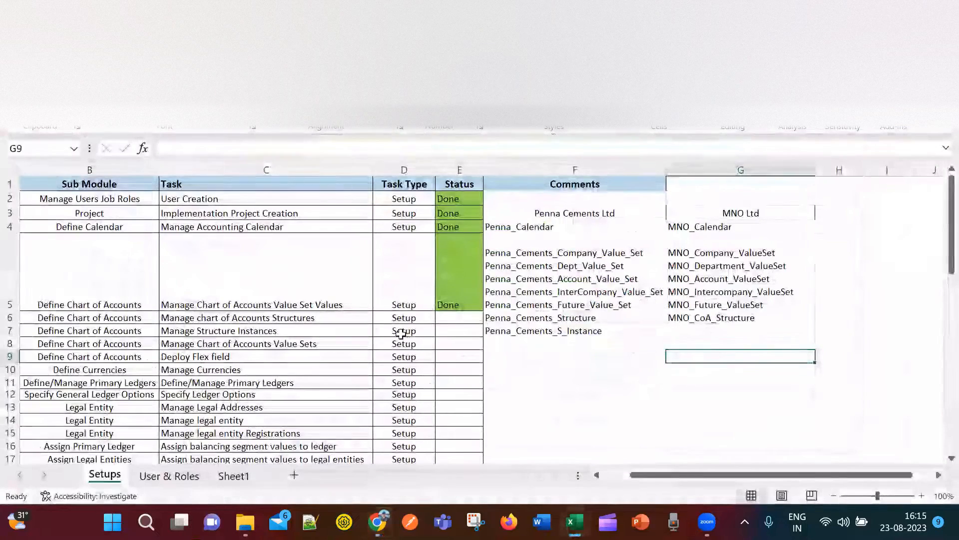
left_click(691, 327)
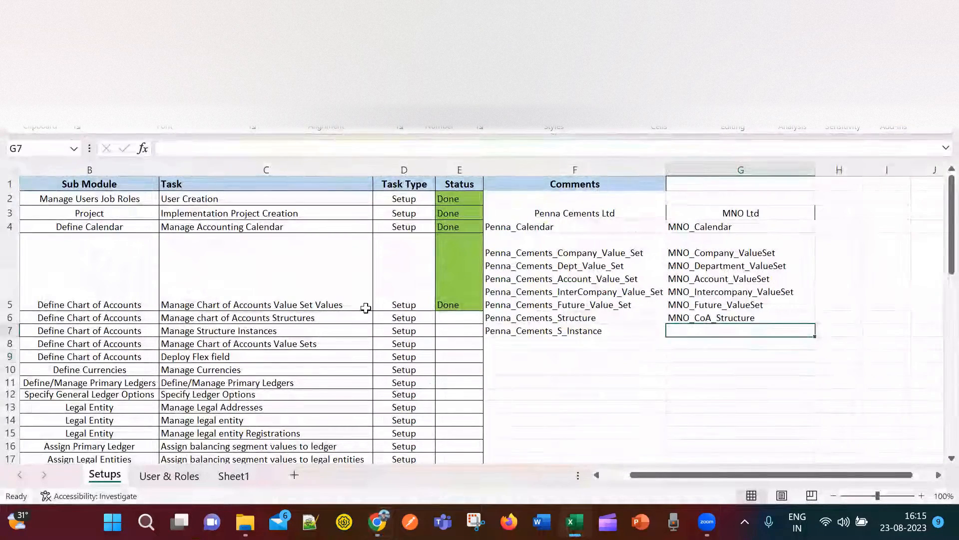
left_click(426, 315)
double_click(728, 318)
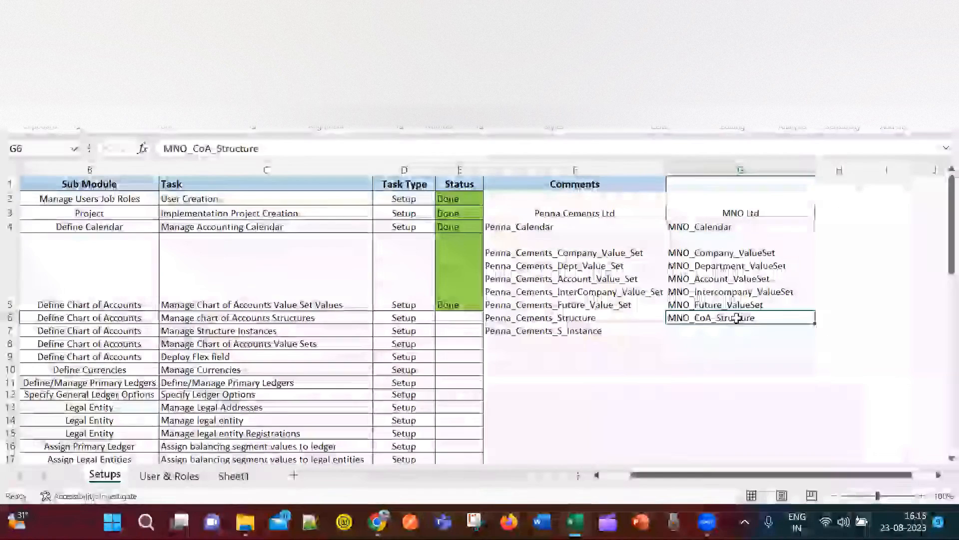
double_click(780, 328)
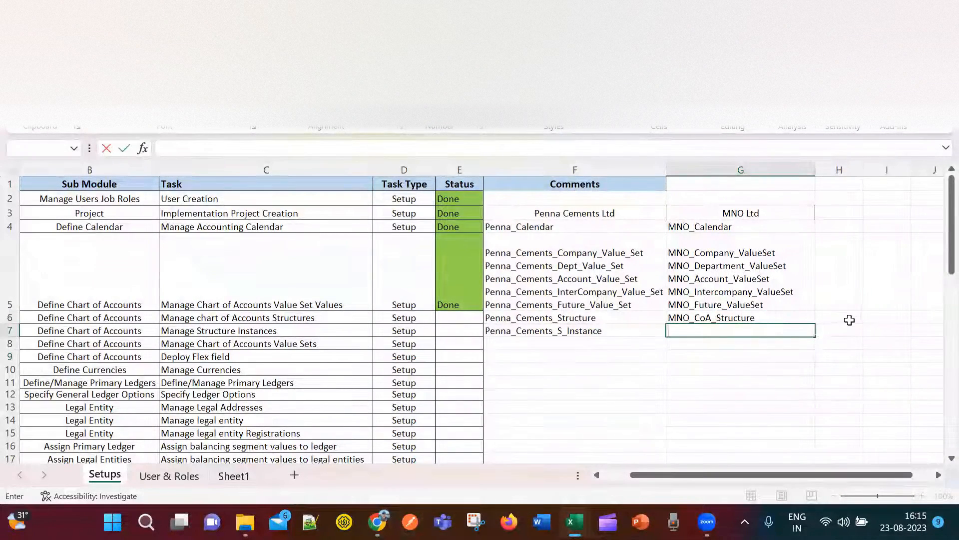
left_click(849, 320)
type("MNO_Company")
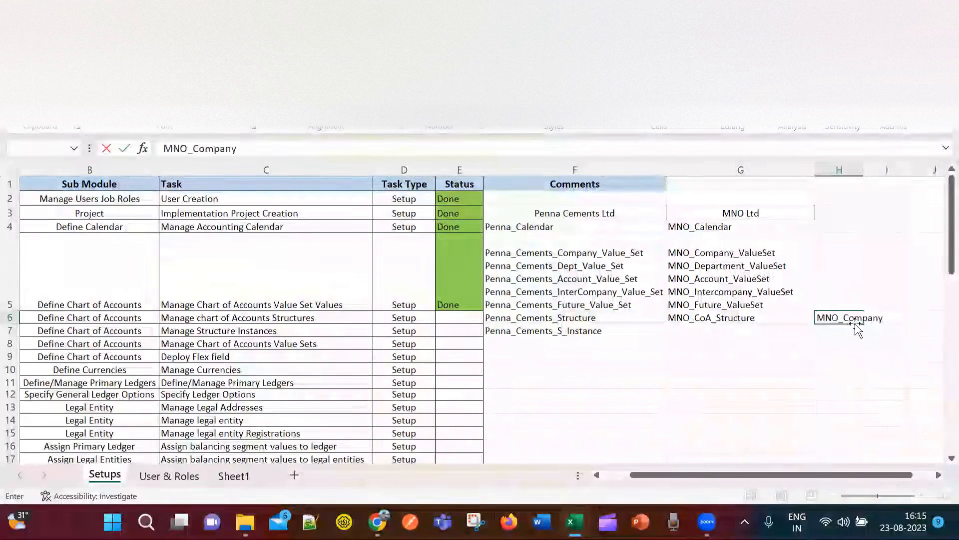
key("alt+Tab")
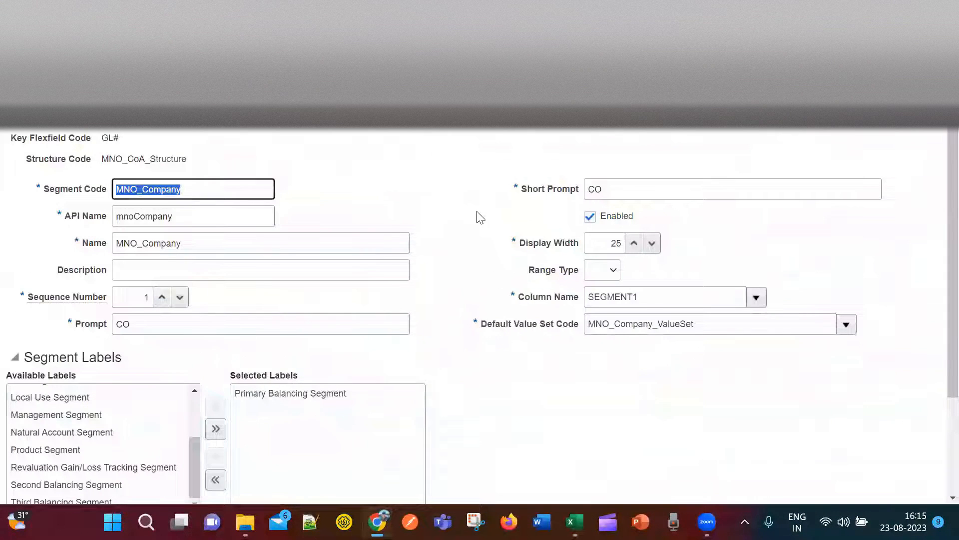
Add a second segment with segment code and name MNO_Department.
left_click(756, 144)
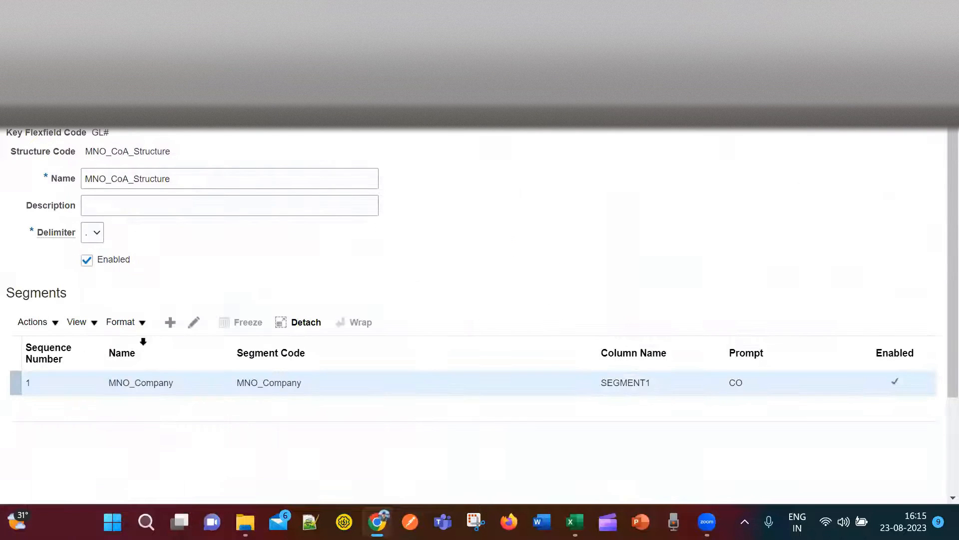
left_click(169, 322)
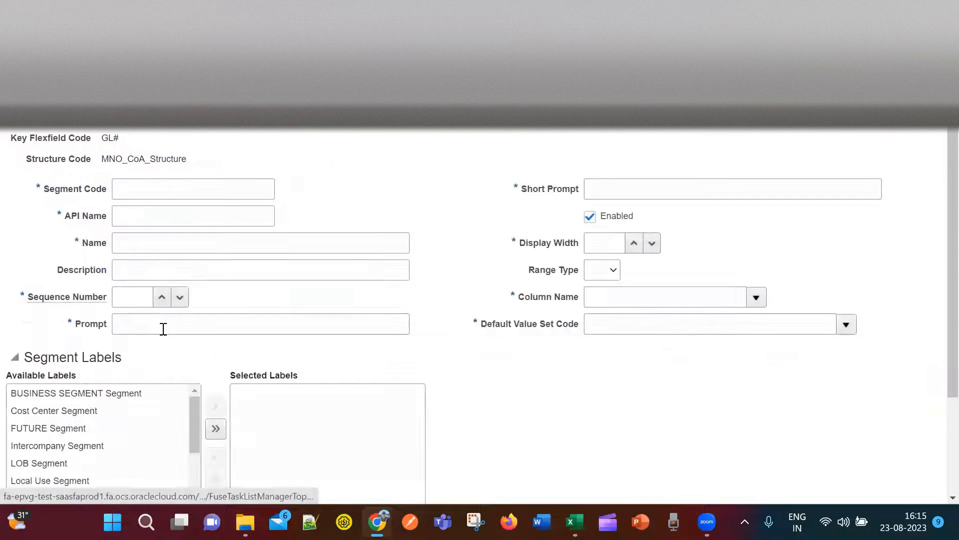
left_click(165, 191)
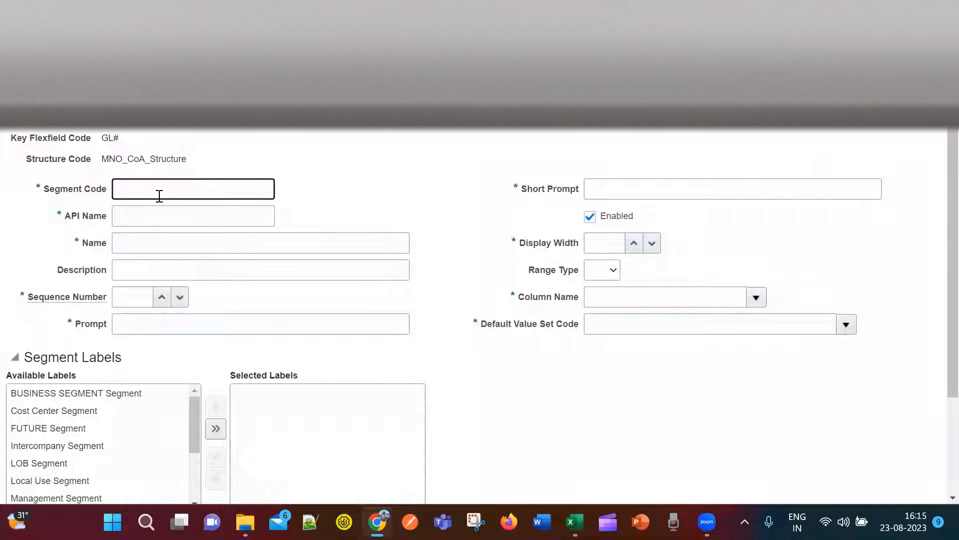
key("ctrl+v")
type("De")
left_click(233, 248)
left_click_drag(207, 189, 110, 198)
type("MNO_Company")
key("ctrl+z")
key("ctrl+c")
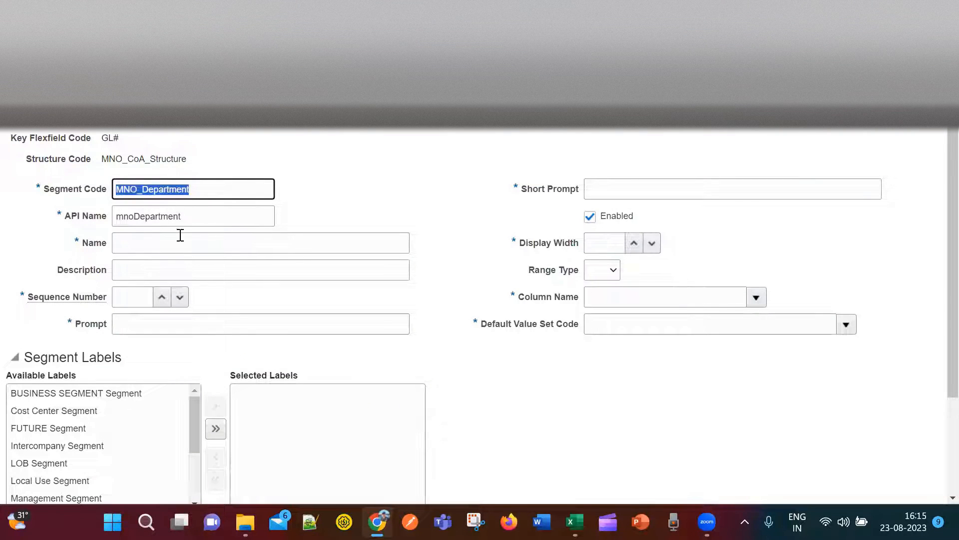
left_click(180, 235)
key("ctrl+v")
Enter sequence 2 and prompt Dept, checking the planned Dept label in Excel.
left_click(138, 298)
left_click(207, 330)
type("Dept")
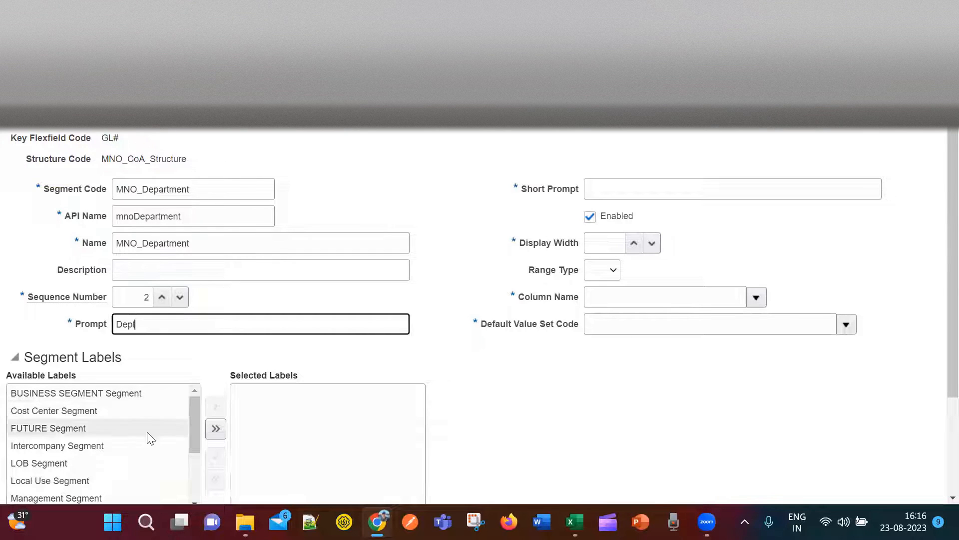
left_click_drag(195, 424, 196, 476)
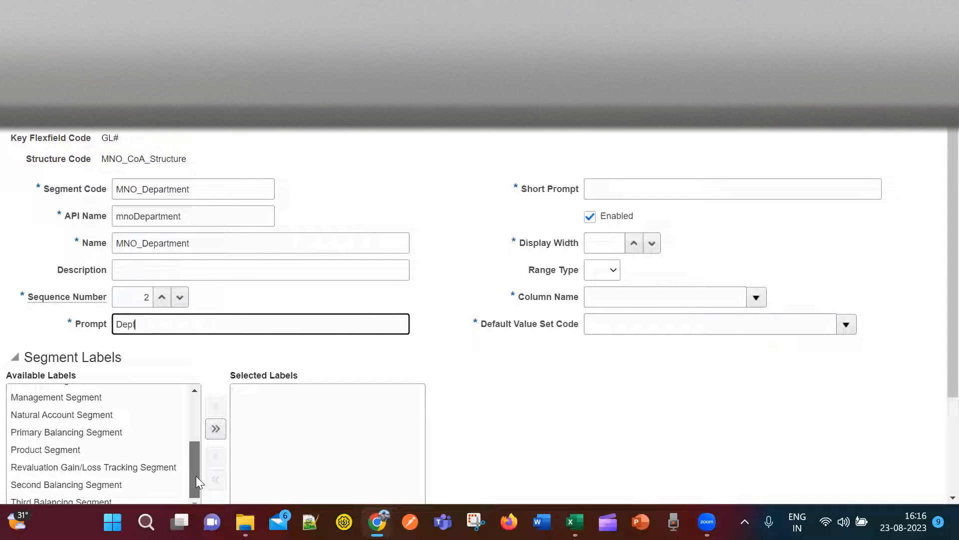
key("alt+Tab")
key("alt+Tab")
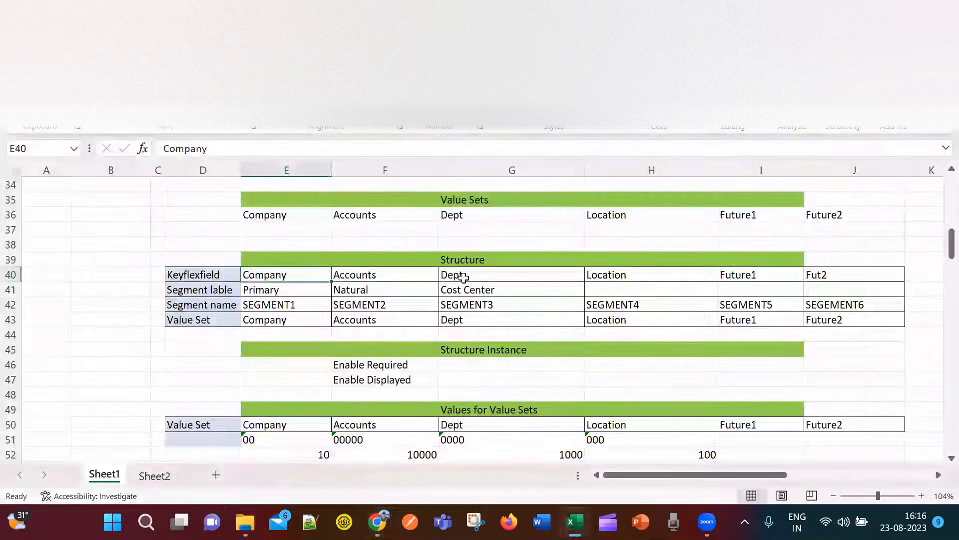
left_click(460, 276)
left_click(478, 292)
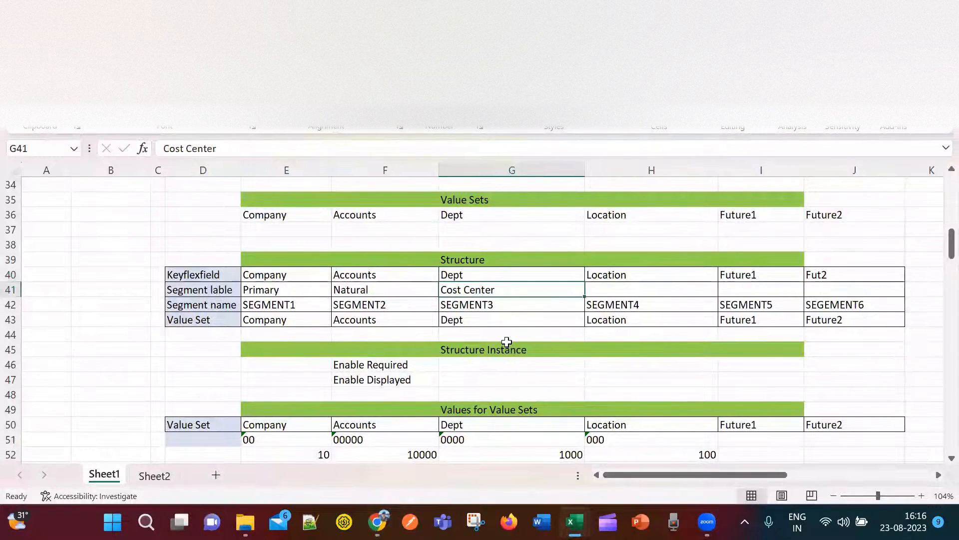
key("alt+Tab")
key("alt+Tab")
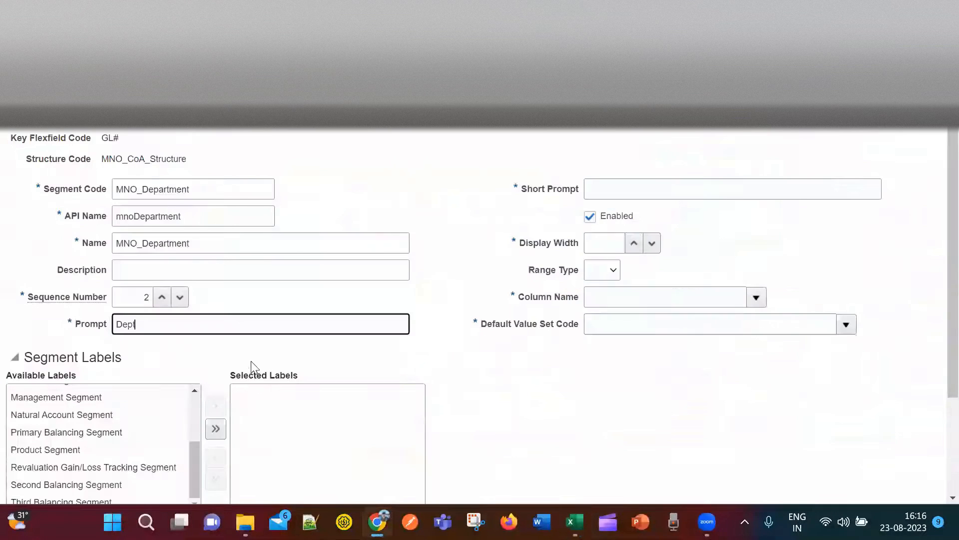
Assign the Cost Center Segment label to MNO_Department.
scroll(424, 404, "down", 1)
scroll(424, 404, "down", 2)
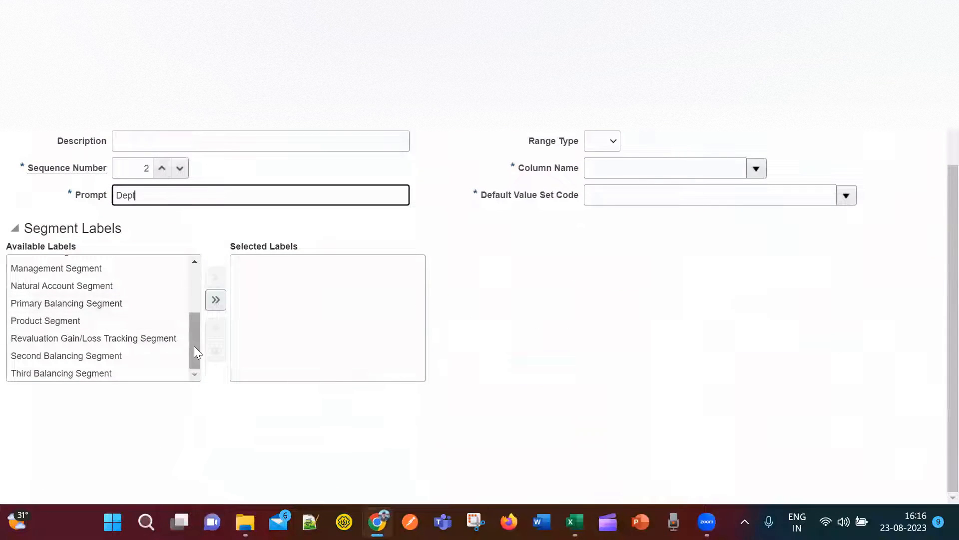
left_click_drag(194, 346, 197, 281)
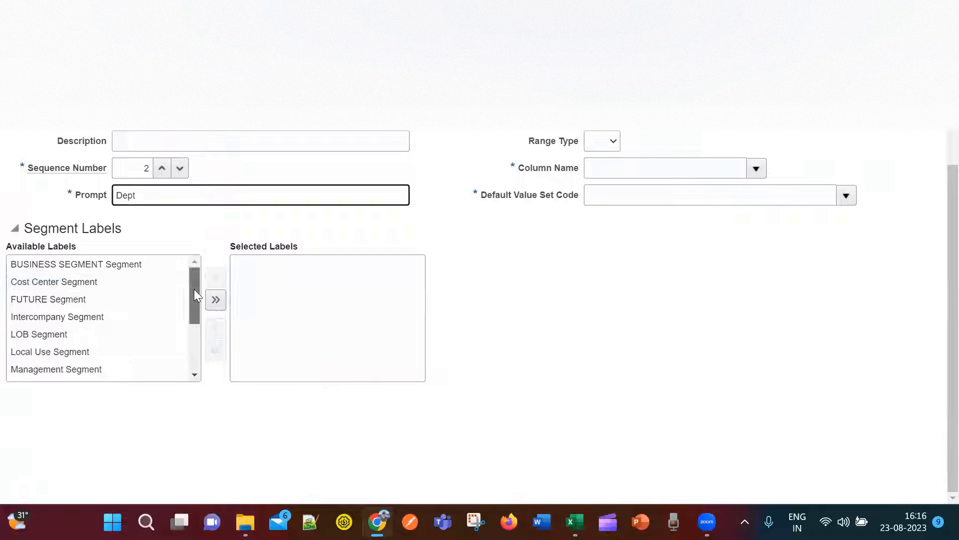
left_click(105, 283)
left_click_drag(196, 303, 195, 283)
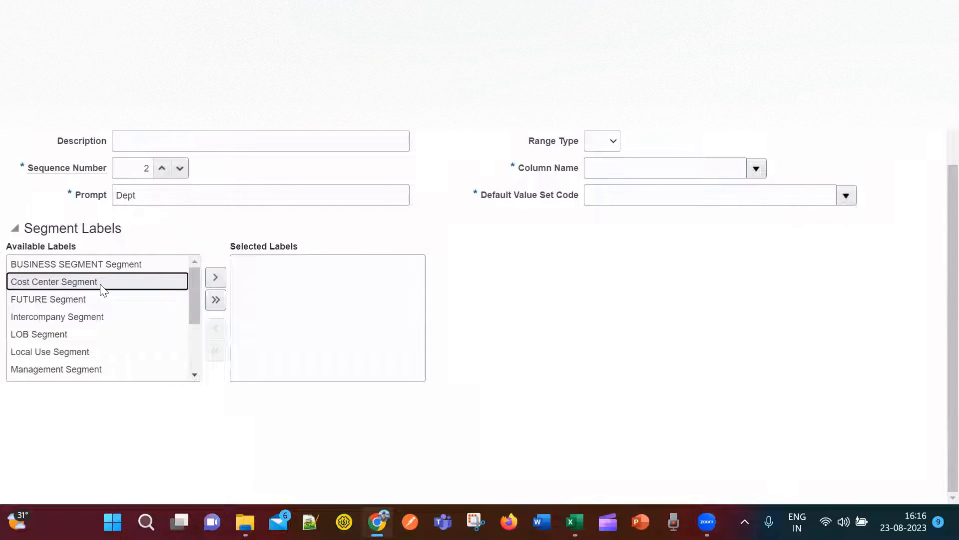
left_click(214, 278)
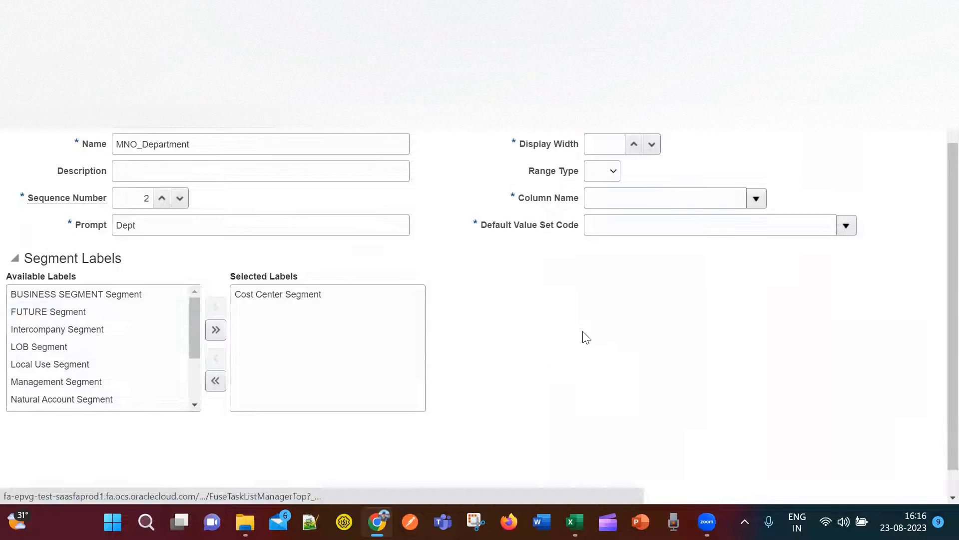
Fill in the short prompt and display width 25, and map the segment to column SEGMENT2.
scroll(583, 336, "up", 2)
left_click(624, 137)
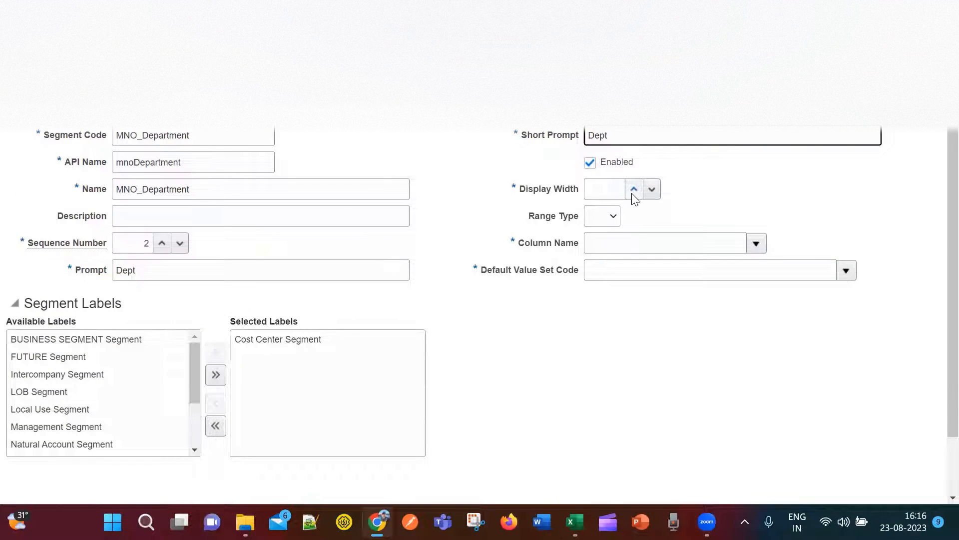
left_click(615, 192)
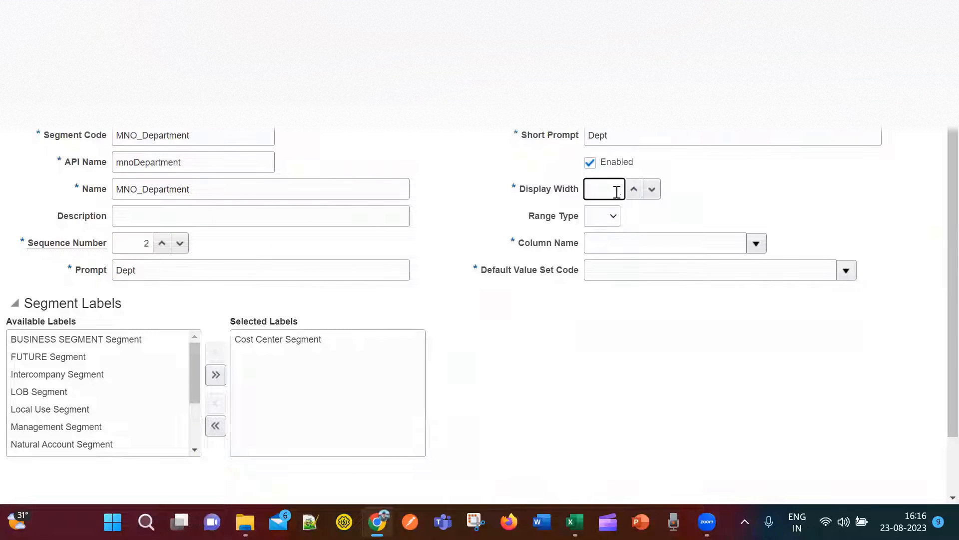
left_click(699, 244)
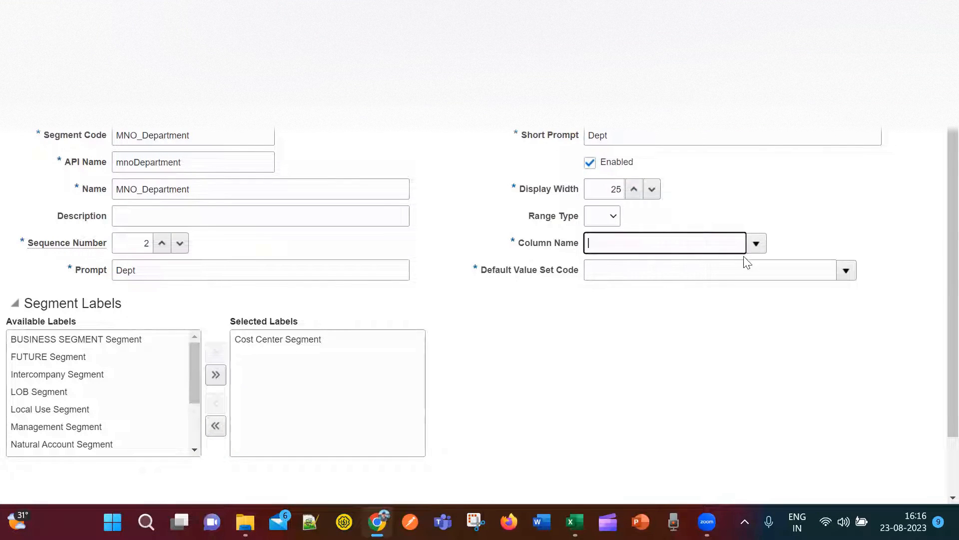
left_click(756, 244)
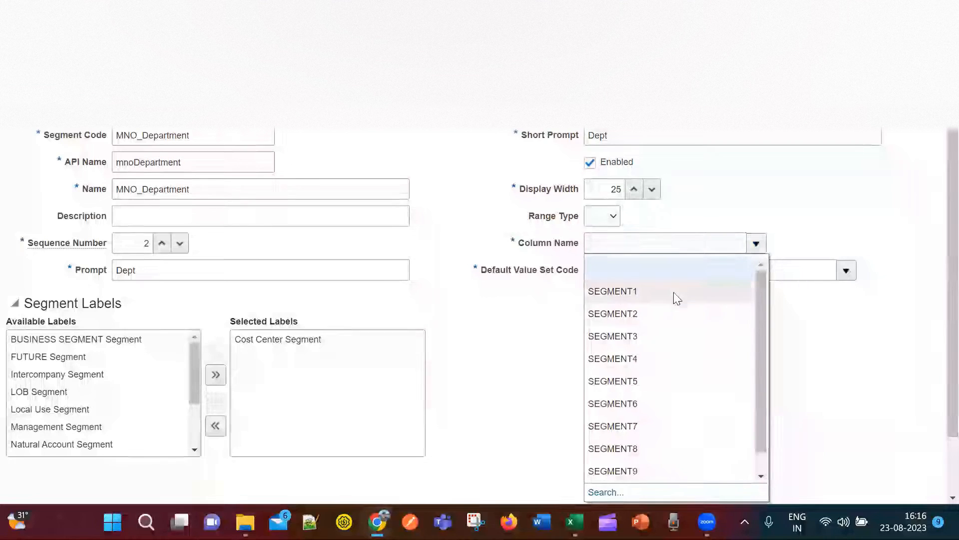
left_click(671, 313)
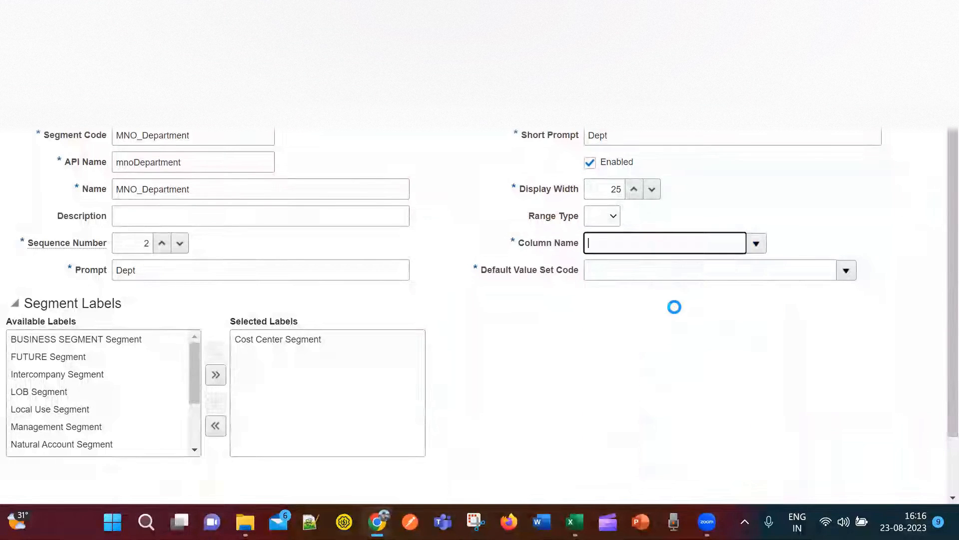
left_click(631, 275)
left_click(847, 271)
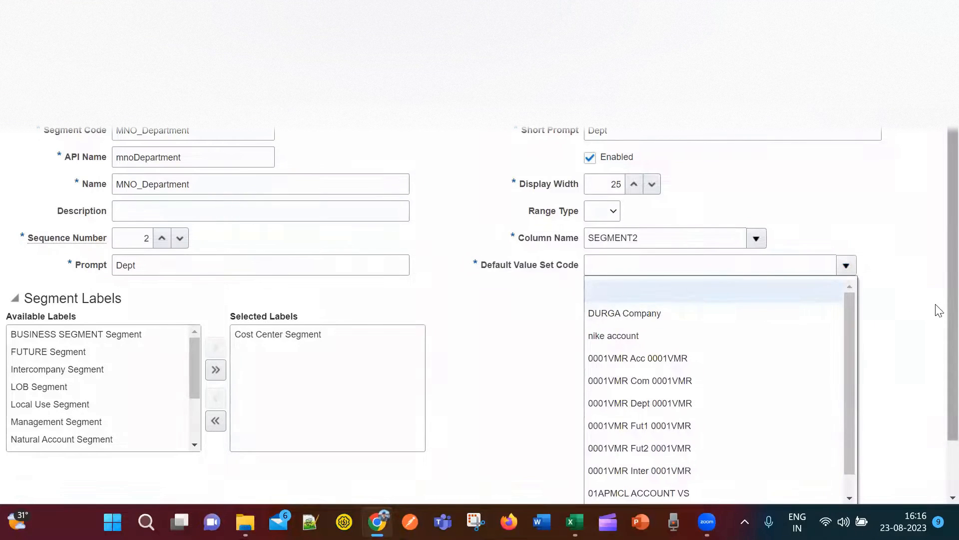
scroll(904, 330, "down", 1)
left_click(606, 444)
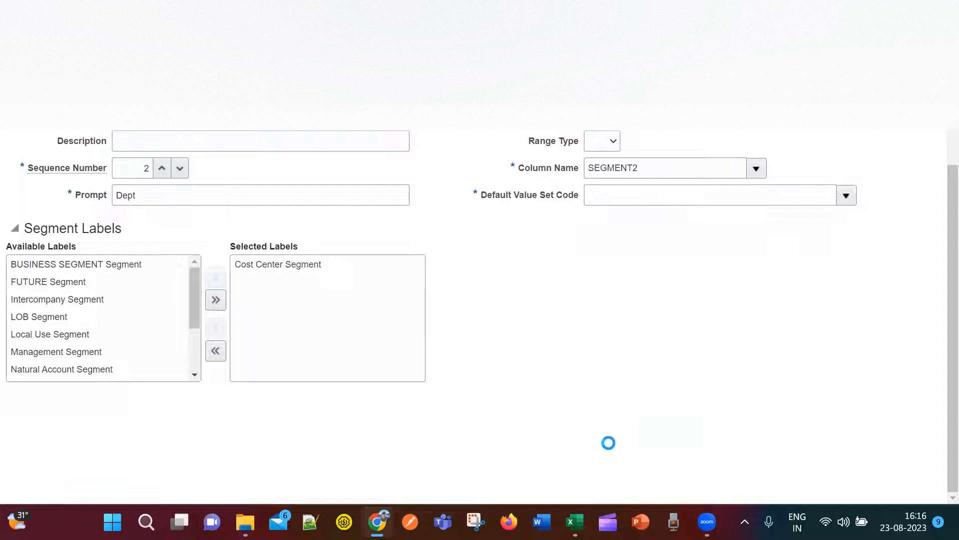
Search value sets for MNO and set MNO_Department_ValueSet as the default, then copy the segment code.
left_click(236, 212)
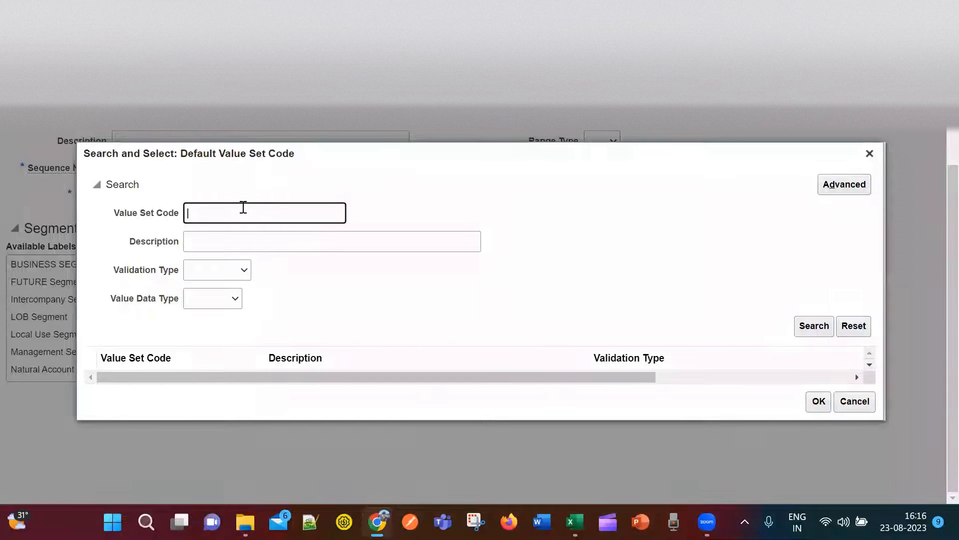
type("MNO")
left_click(807, 328)
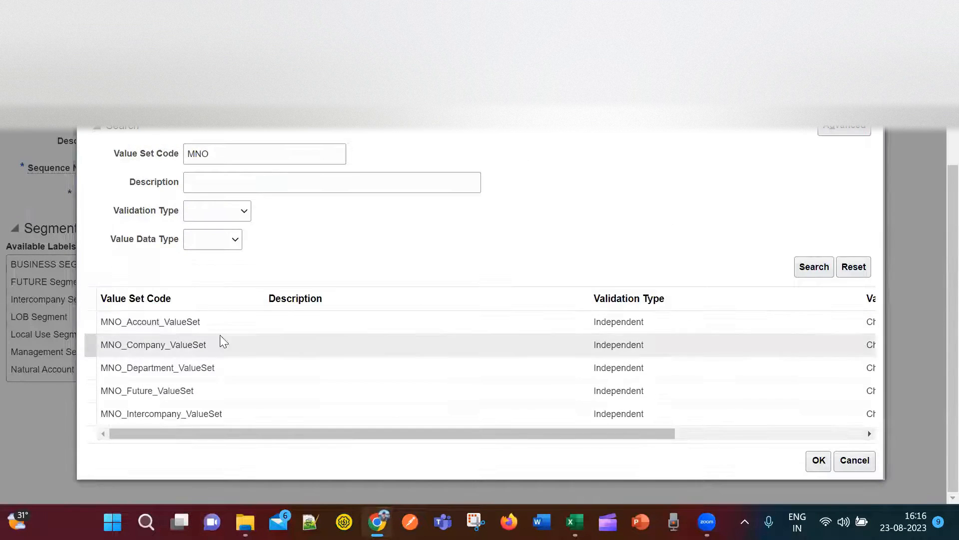
left_click(224, 368)
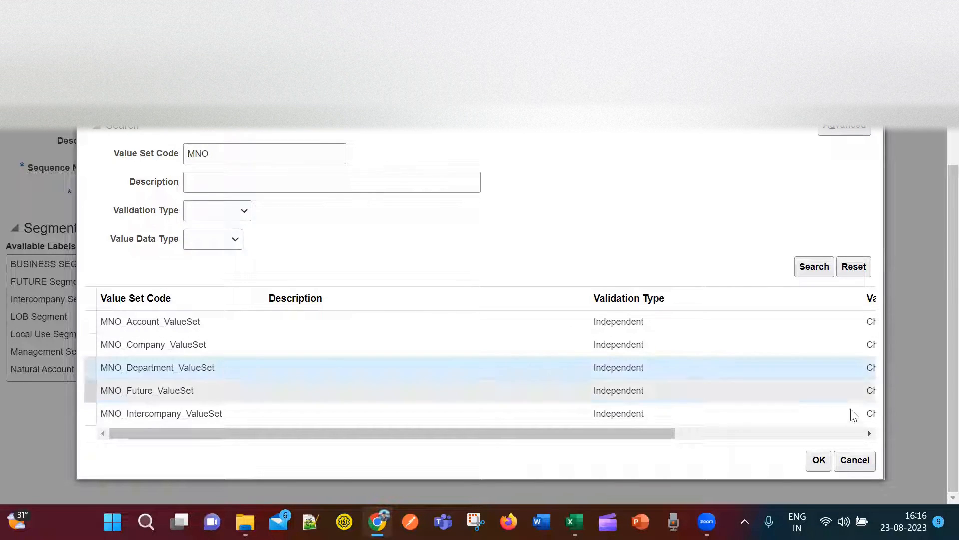
left_click(819, 461)
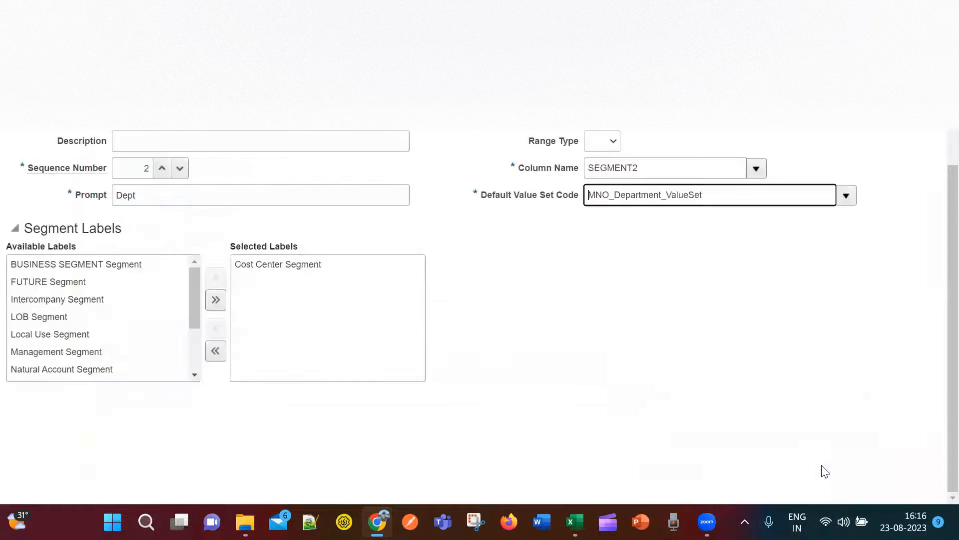
scroll(672, 379, "up", 3)
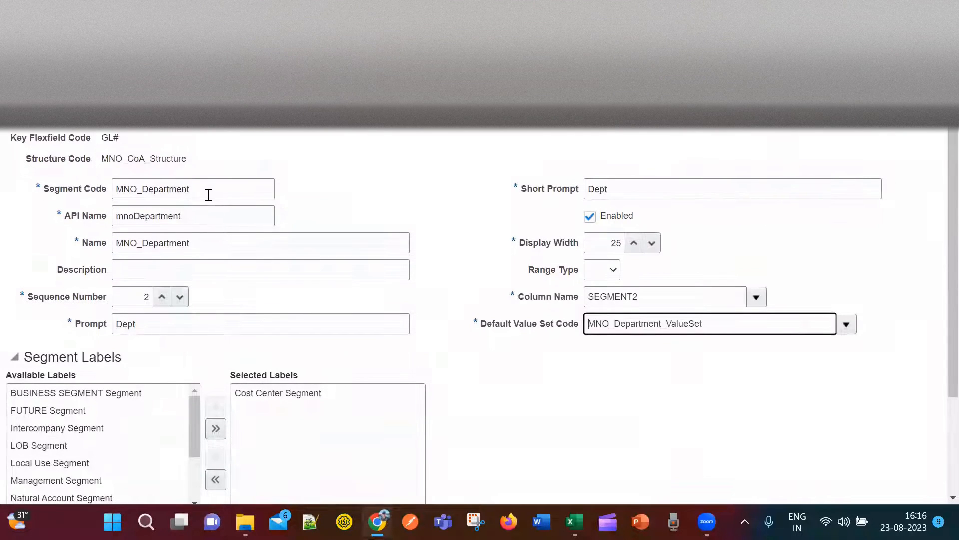
double_click(209, 195)
key("ctrl+c")
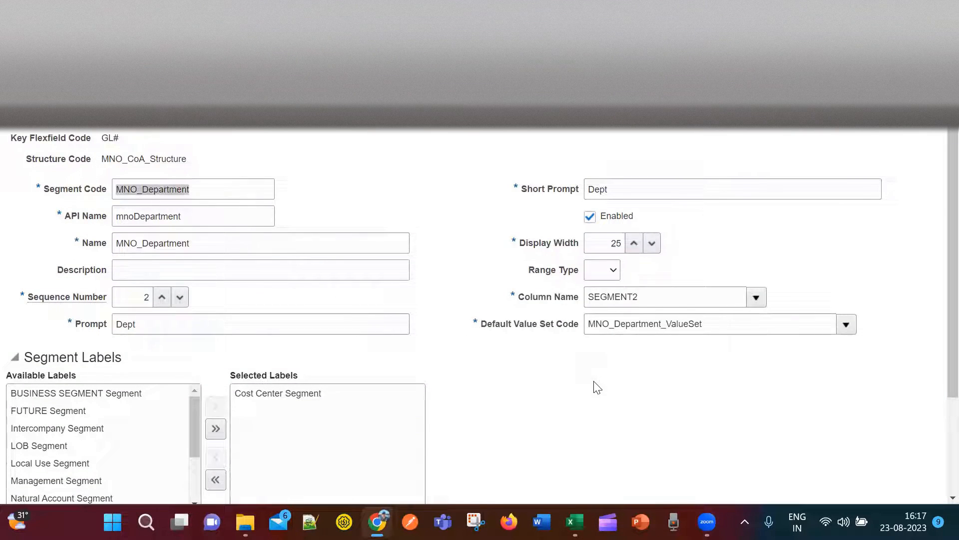
key("alt+Tab")
Paste MNO_Department into cell H6 on a new line below MNO_Company.
left_click(530, 206)
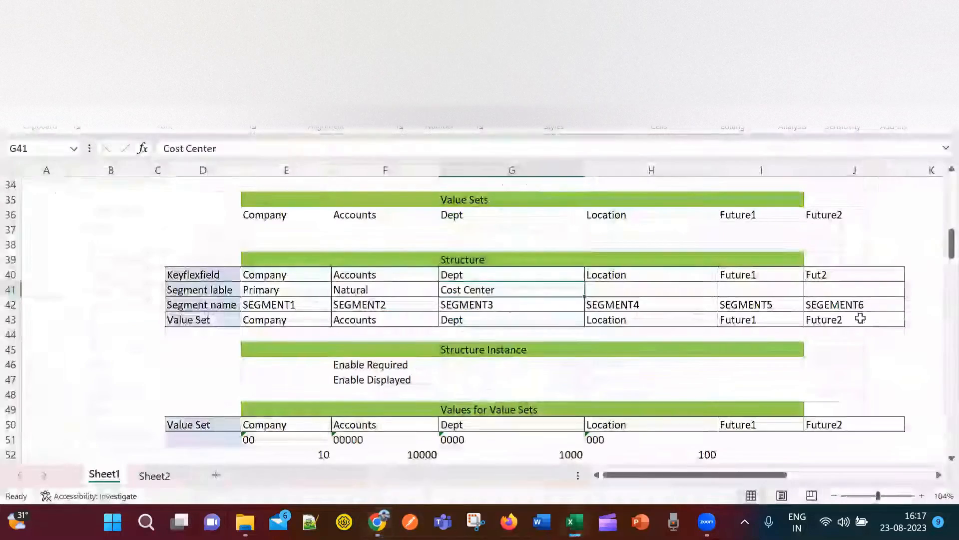
key("alt+Tab")
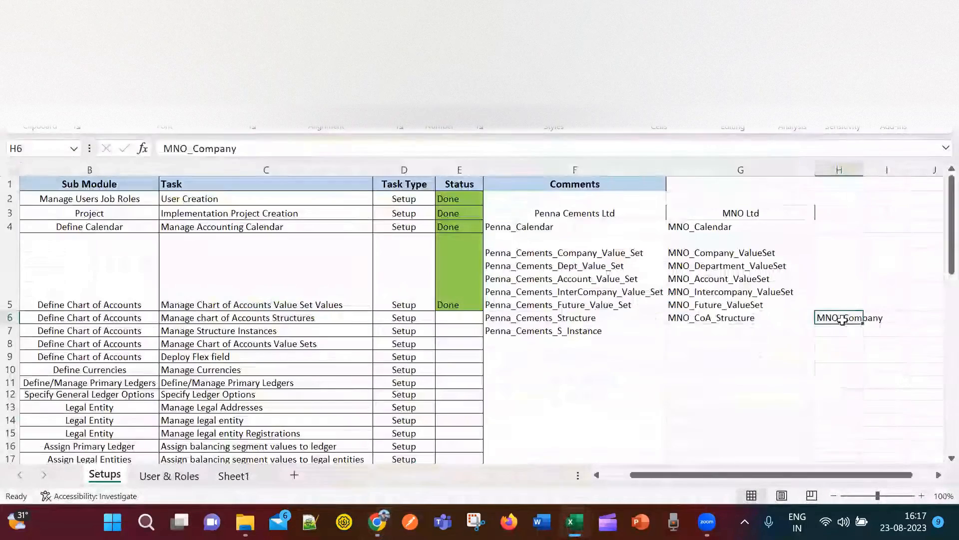
double_click(845, 318)
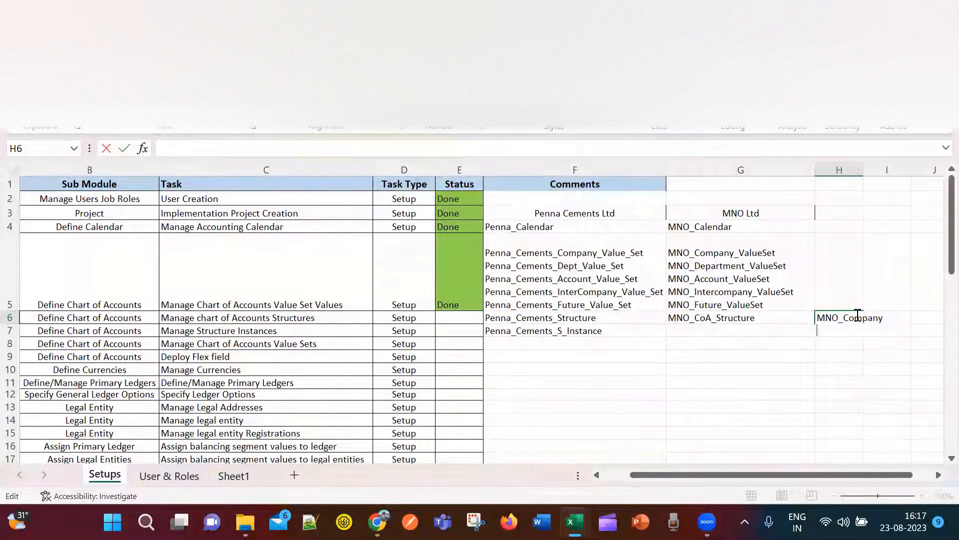
key("ctrl+v")
key("alt+Tab")
key("alt+Tab")
Save and close the MNO_Department segment to return to the MNO_CoA_Structure structure.
left_click(677, 413)
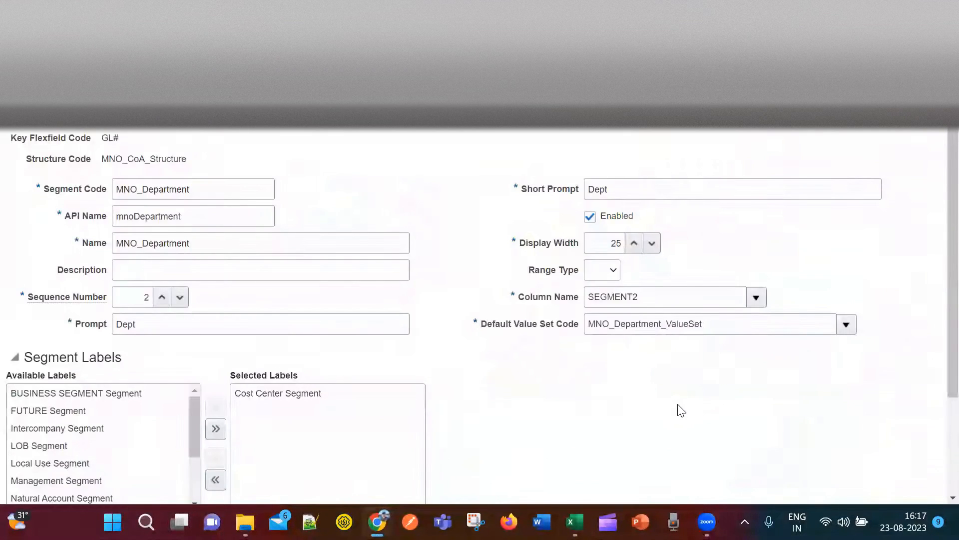
scroll(679, 408, "down", 3)
scroll(683, 405, "up", 1)
scroll(685, 404, "up", 2)
left_click(848, 128)
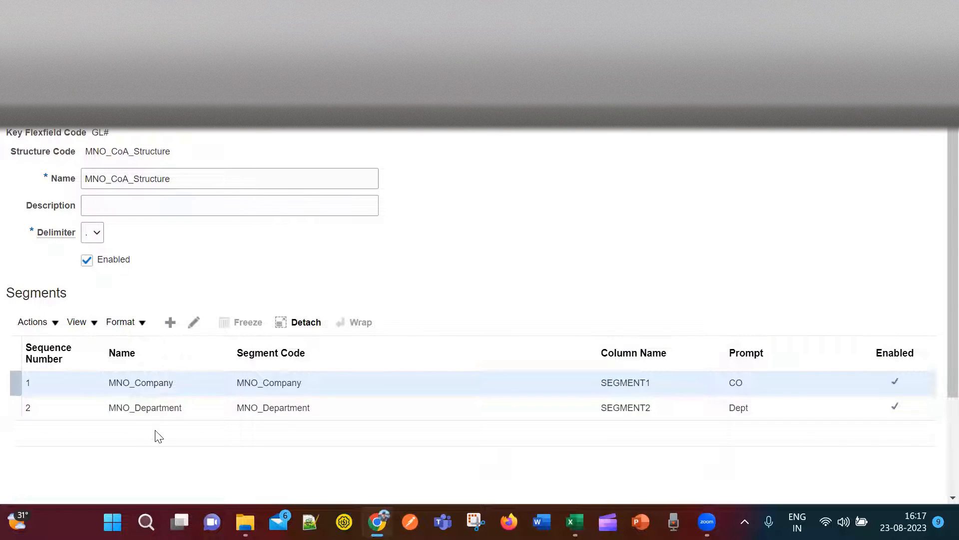
Add a new segment with segment code MNO_Account.
left_click(170, 321)
left_click(190, 189)
key("ctrl+v")
left_click_drag(202, 190, 149, 193)
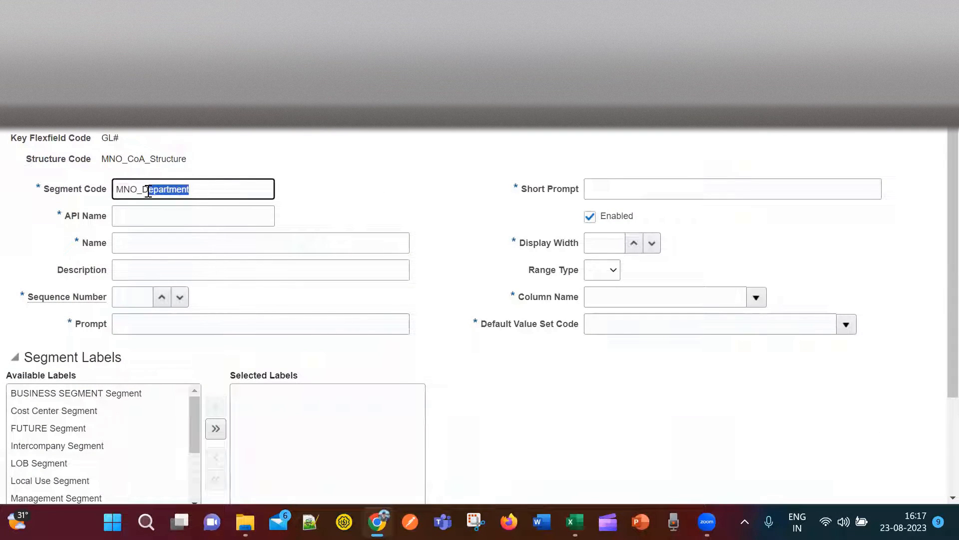
type("Account")
Set the new segment's name to MNO_Account.
left_click(220, 239)
key("ctrl+v")
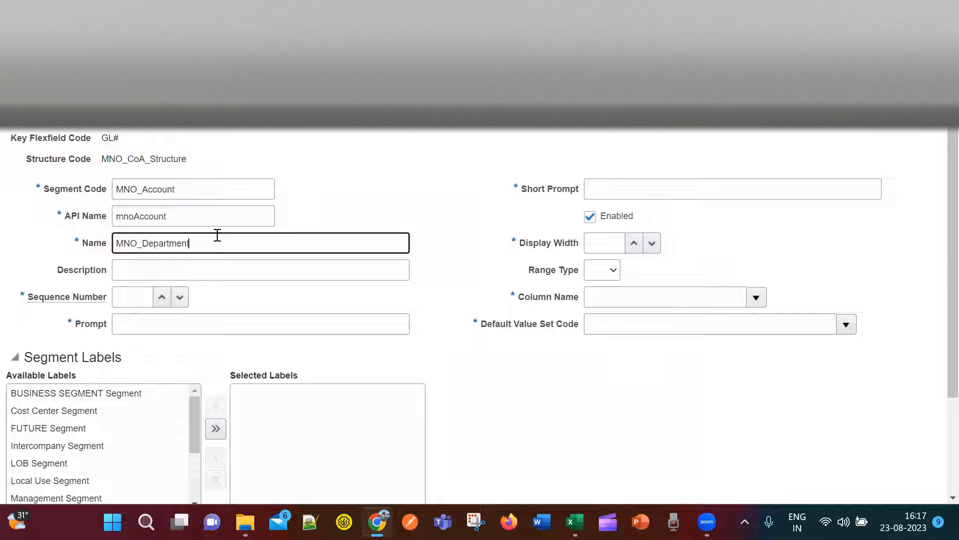
left_click_drag(190, 243, 144, 244)
left_click_drag(175, 190, 94, 192)
key("ctrl+c")
left_click_drag(197, 244, 75, 242)
key("ctrl+v")
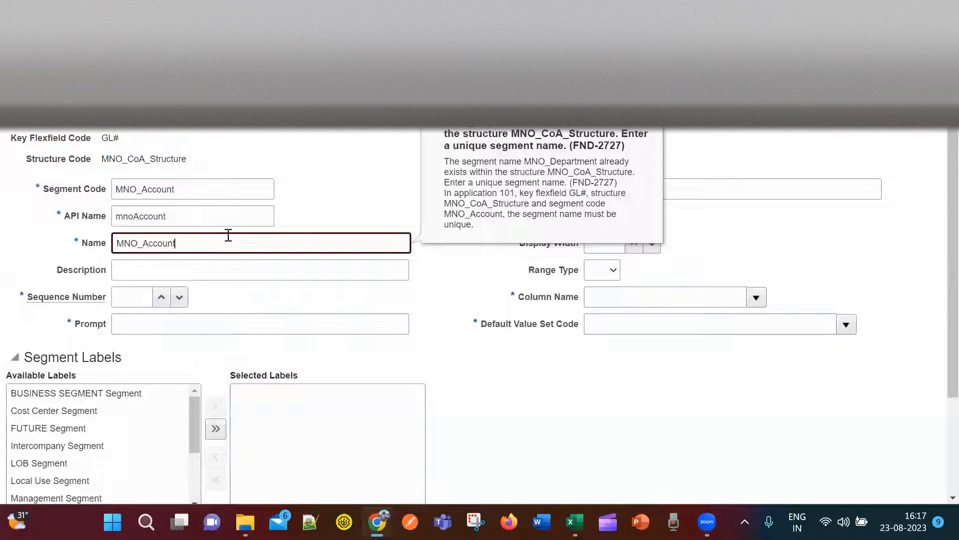
left_click_drag(211, 244, 85, 259)
key("ctrl+c")
key("BackSpace")
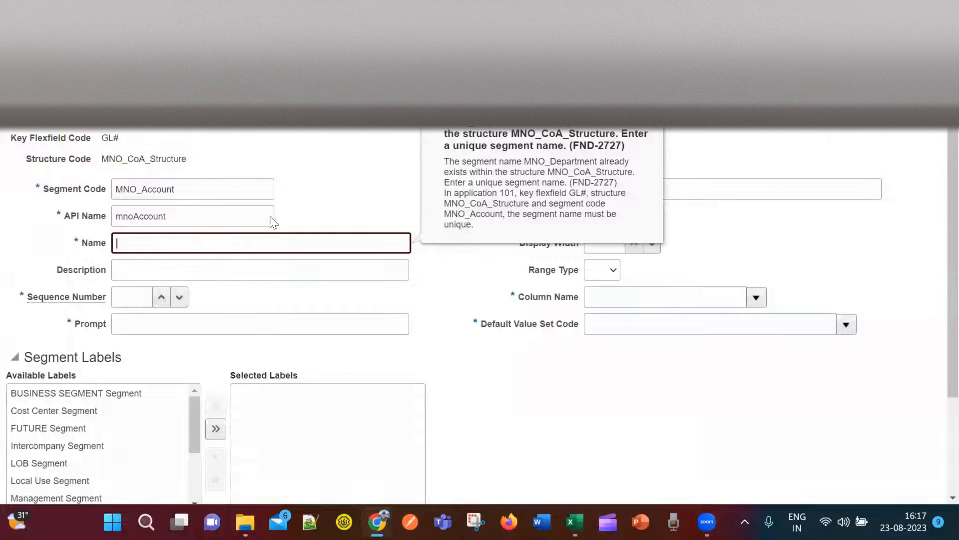
key("ctrl+v")
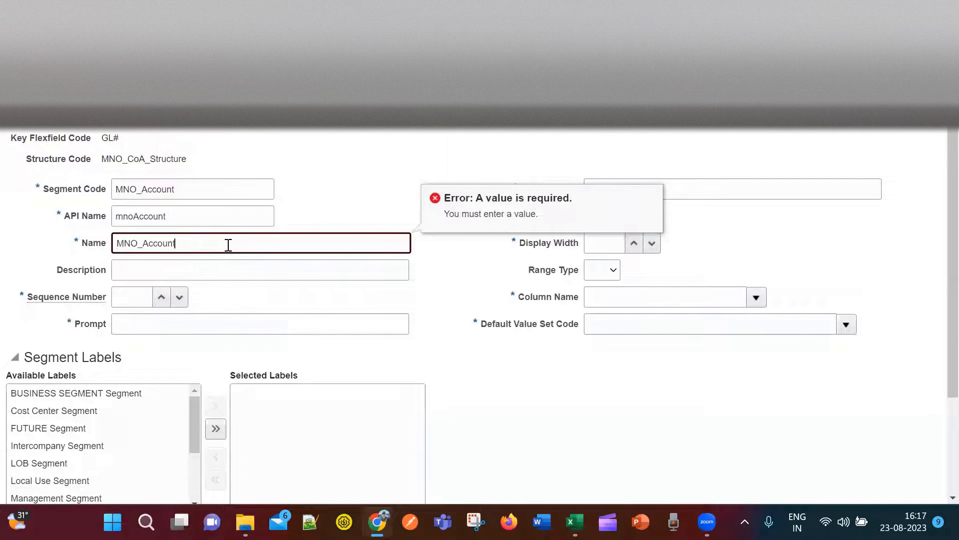
Give the MNO_Account segment sequence number 3 and move to its prompt field.
left_click(262, 275)
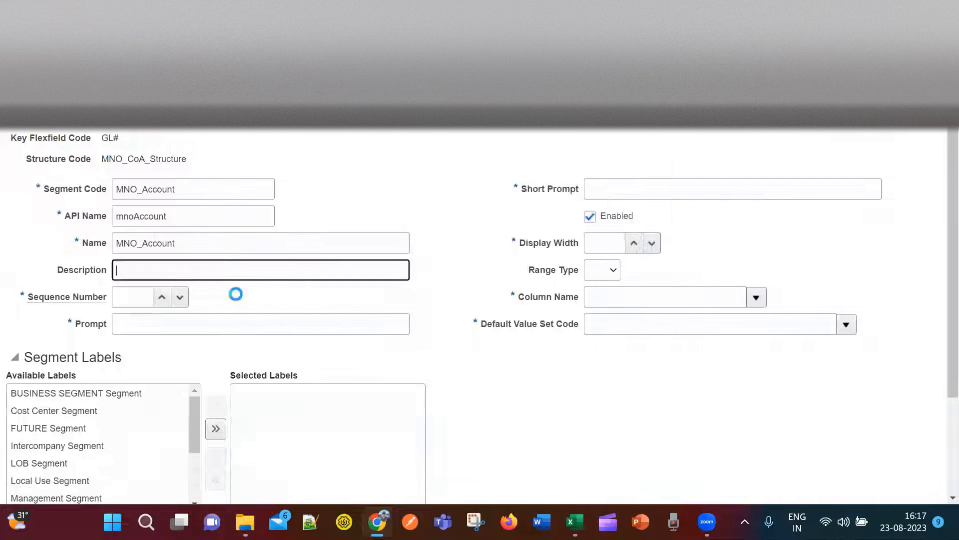
left_click(154, 319)
left_click(140, 298)
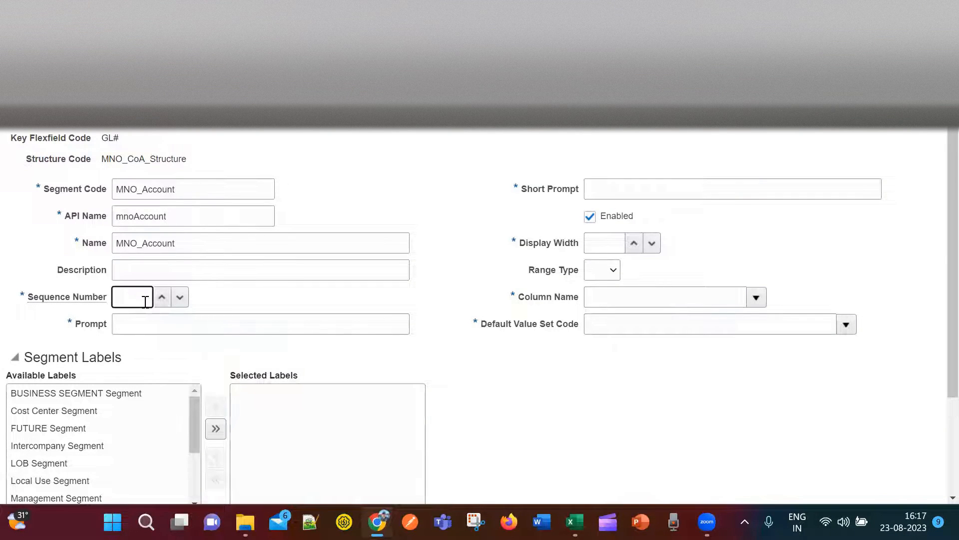
type("3")
left_click(195, 323)
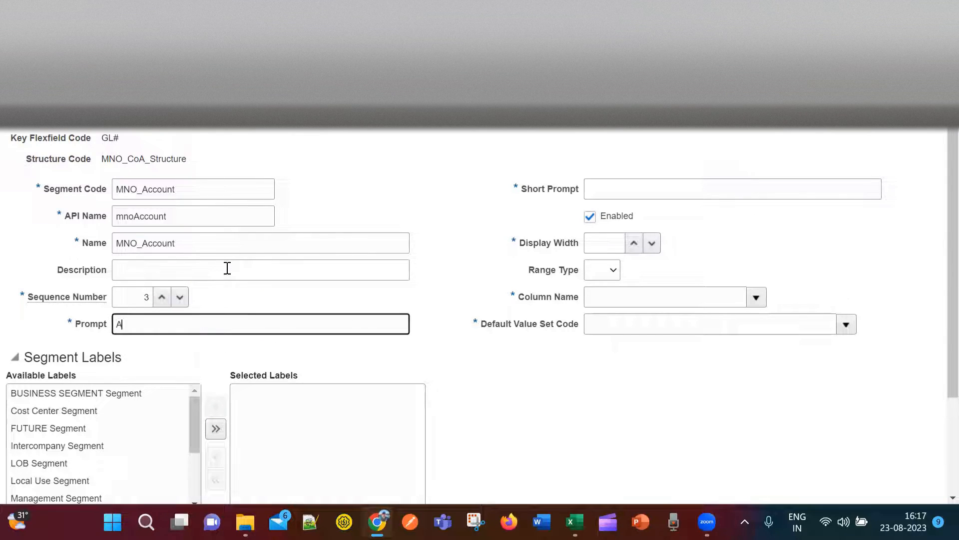
scroll(449, 391, "down", 3)
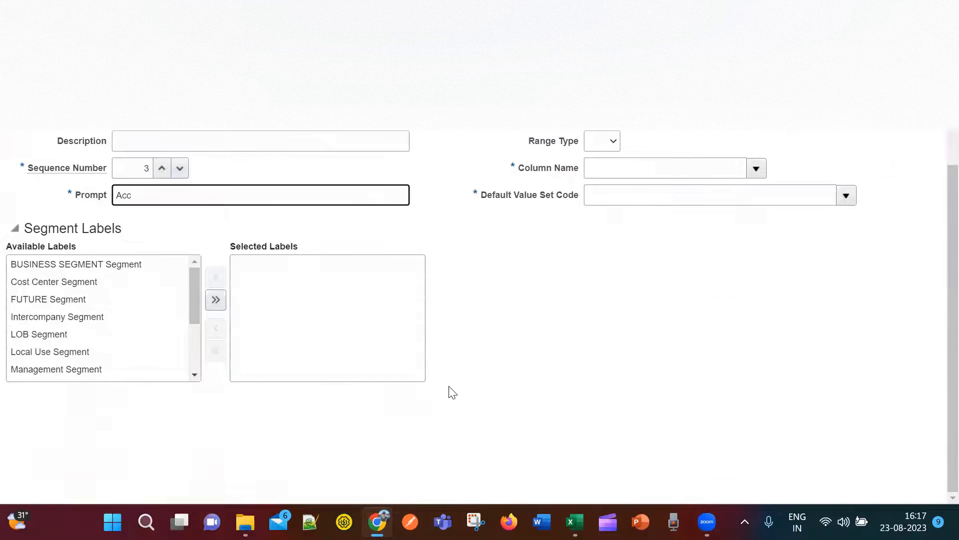
scroll(182, 297, "up", 3)
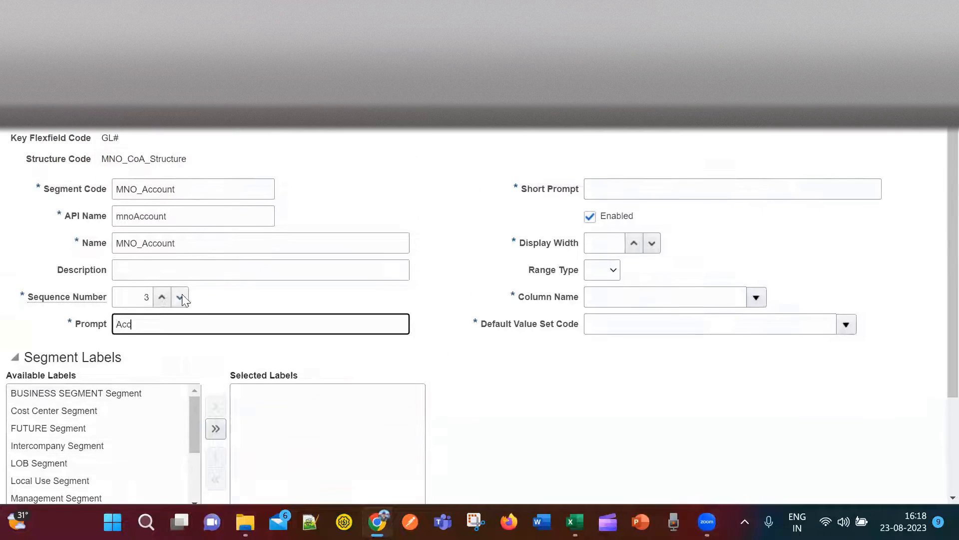
left_click(213, 355)
key("alt+Tab")
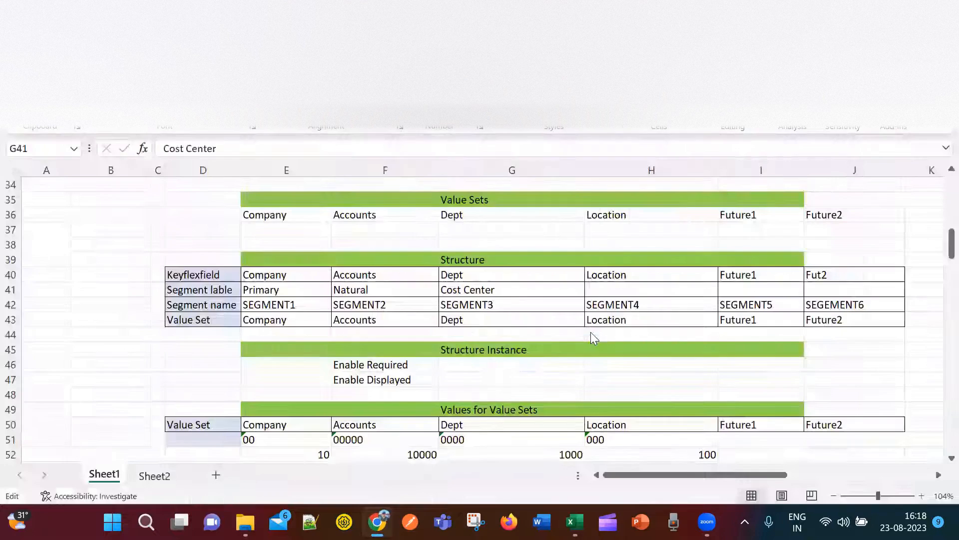
Check the Excel plan and assign the Natural Account Segment label to MNO_Account.
left_click(377, 290)
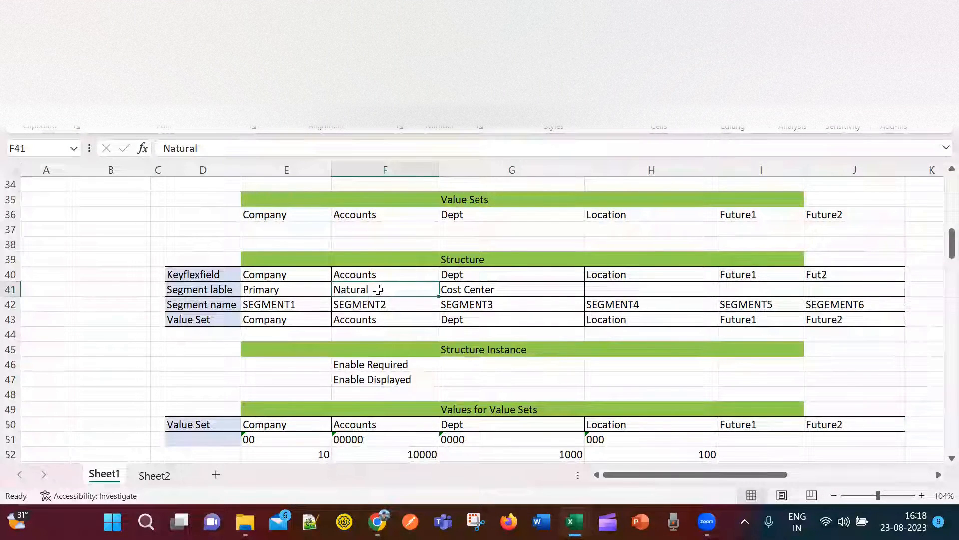
key("alt+Tab")
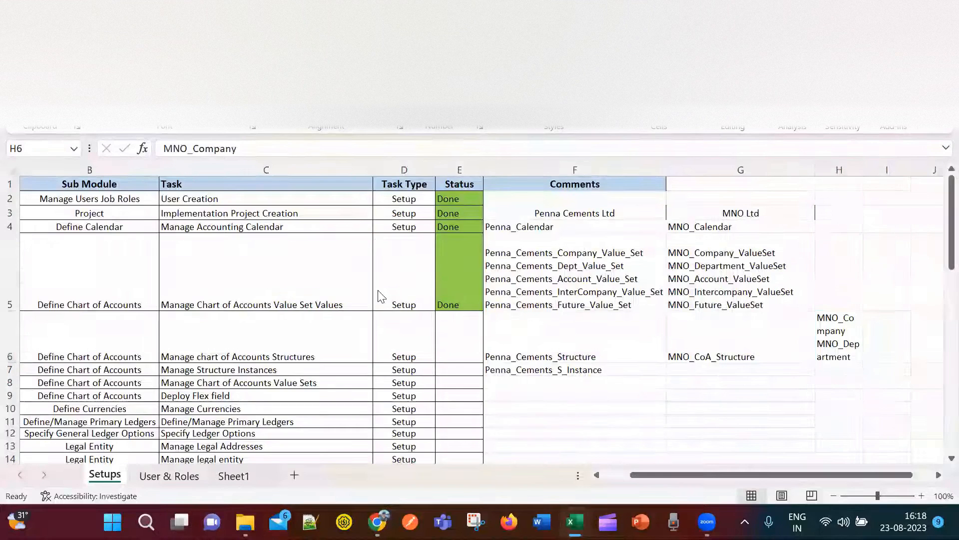
key("alt+Tab")
key("alt+Tab")
scroll(128, 313, "down", 3)
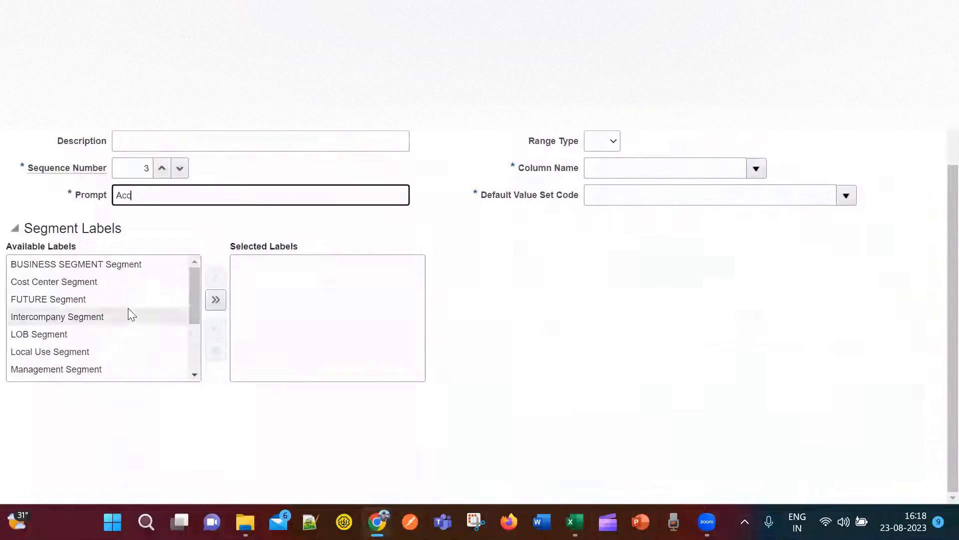
mouse_move(192, 304)
left_mouse_down()
mouse_move(185, 355)
mouse_move(184, 321)
left_mouse_up()
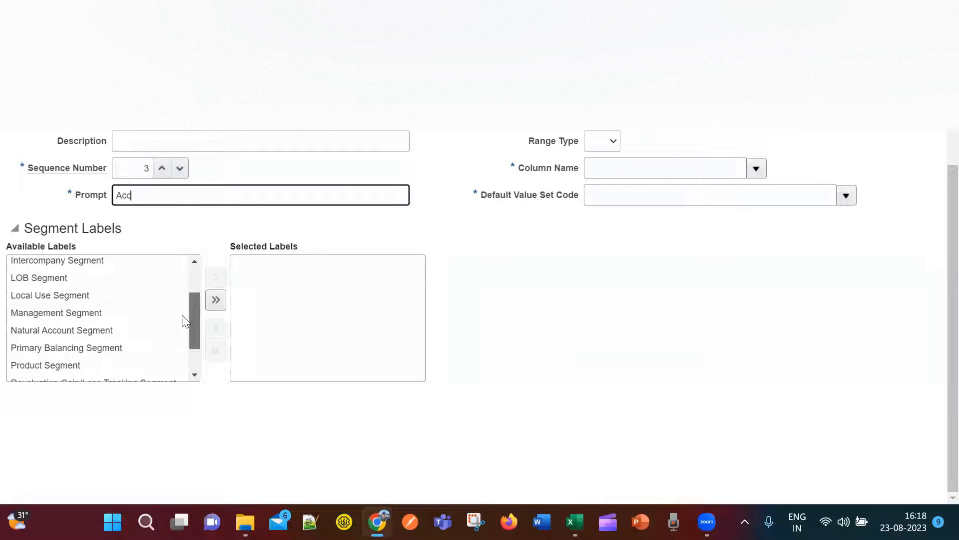
left_click(106, 329)
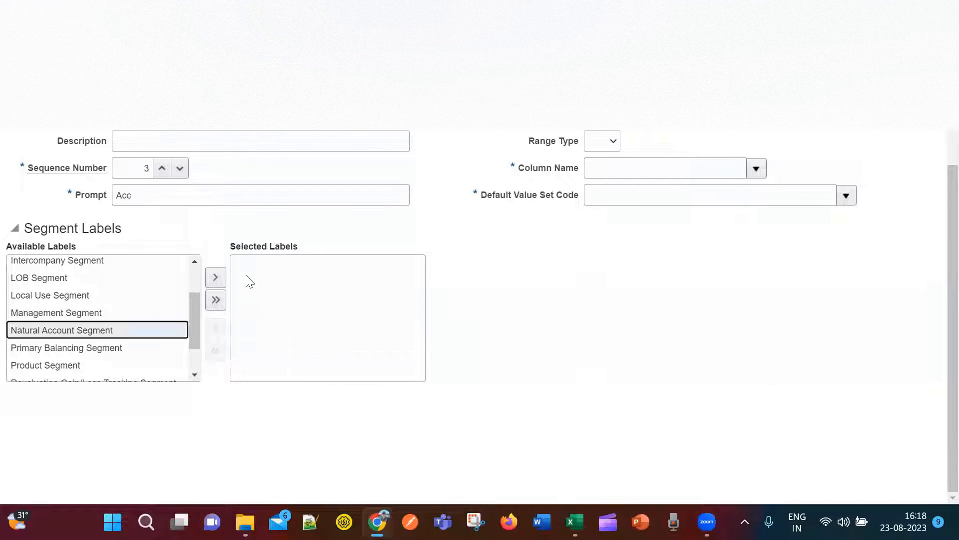
left_click(217, 276)
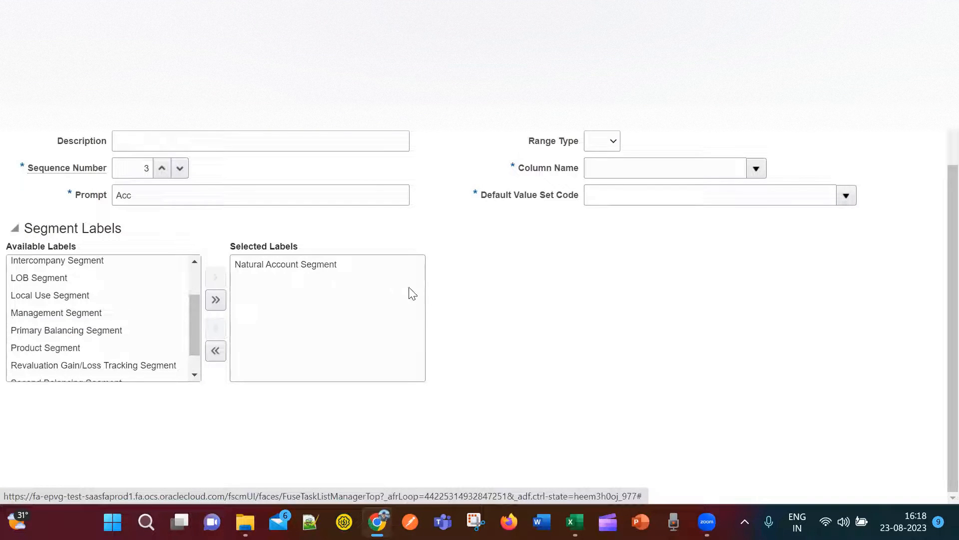
scroll(660, 405, "up", 3)
Enter short prompt Acc and display width 25 for the MNO_Account segment.
left_click(636, 189)
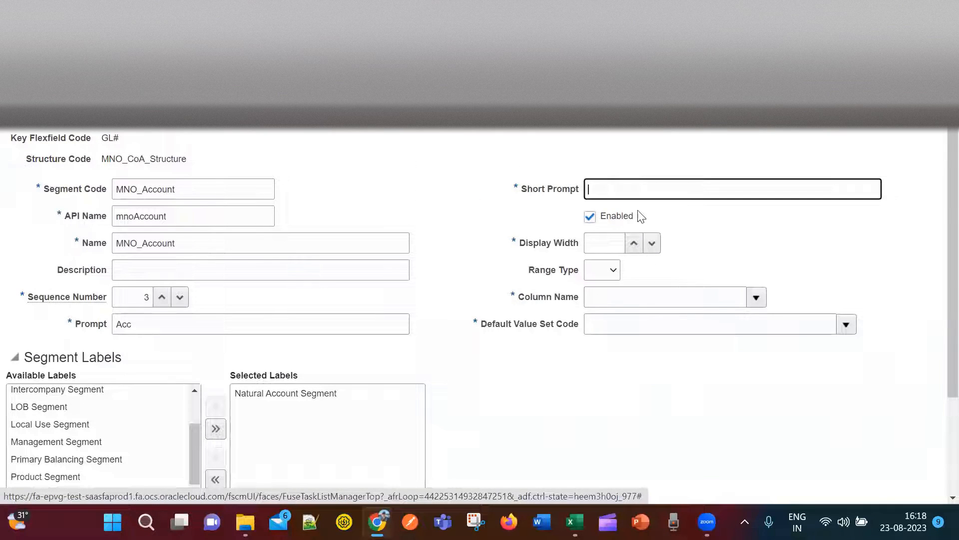
type("Acc")
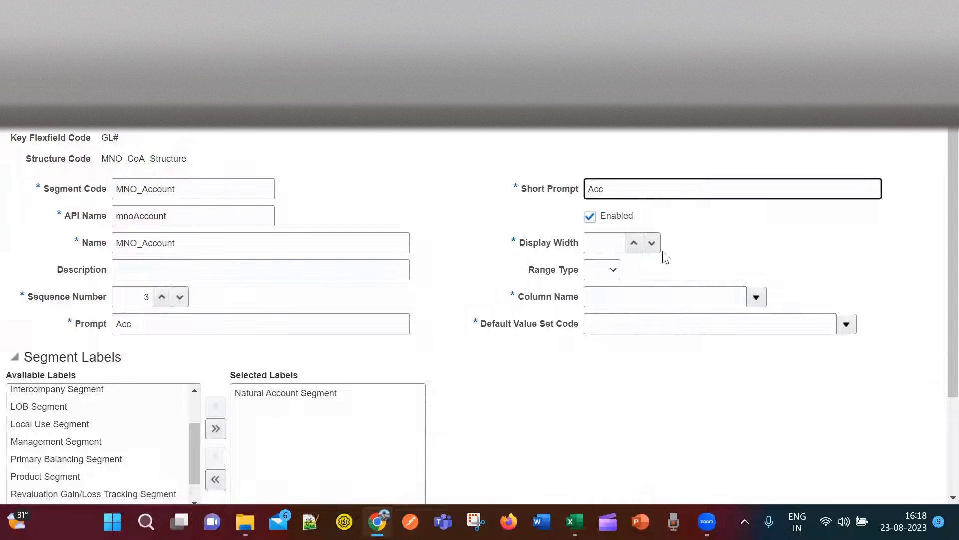
left_click(607, 242)
type("25")
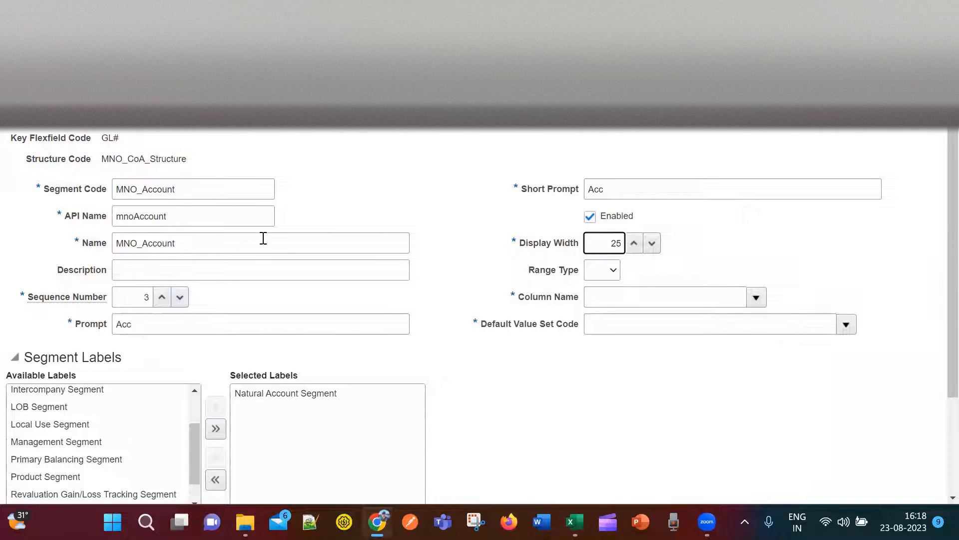
left_click(736, 297)
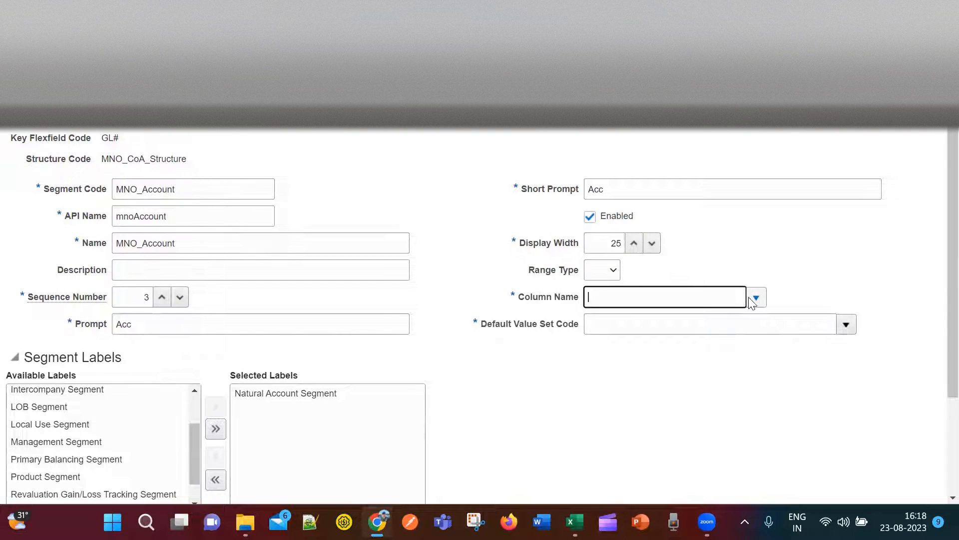
left_click(755, 298)
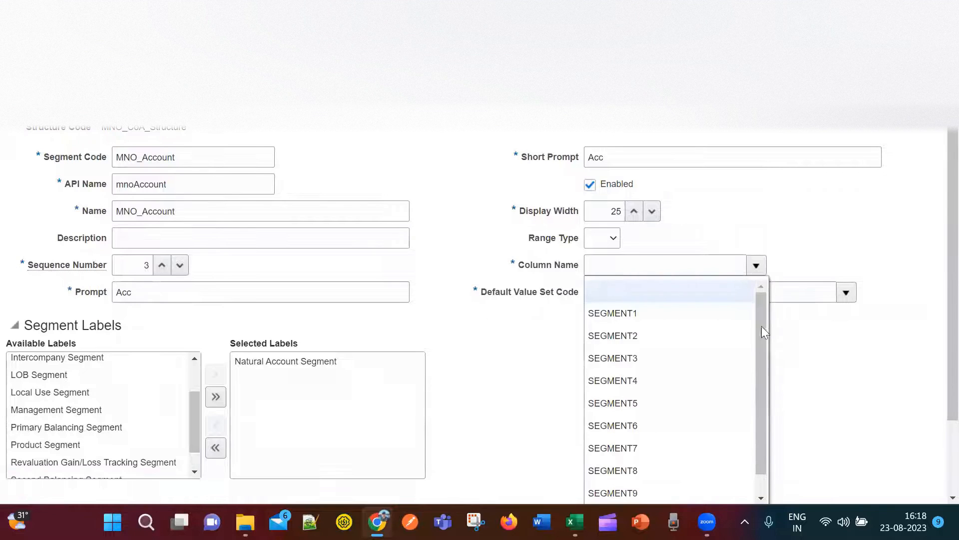
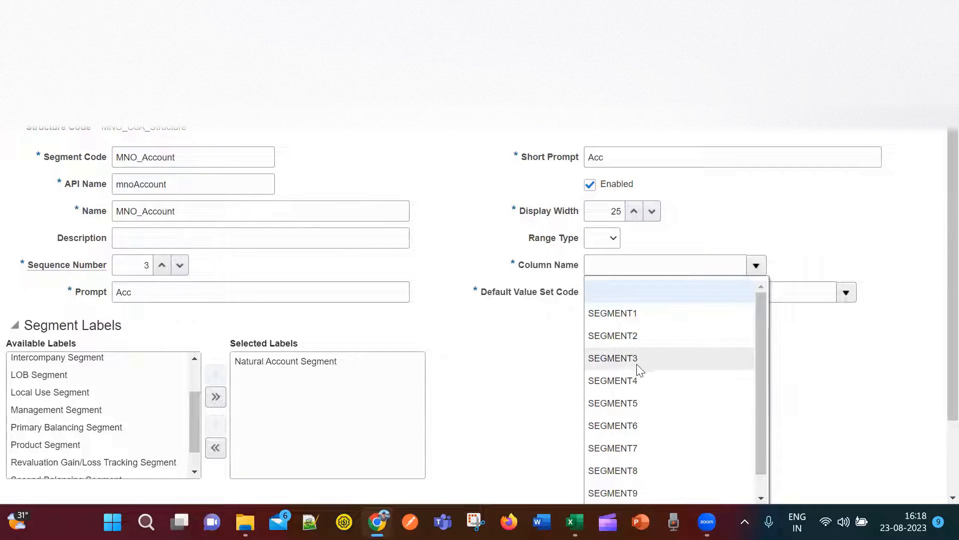
Map MNO_Account to column SEGMENT3 with default value set MNO_Account_ValueSet.
left_click(616, 360)
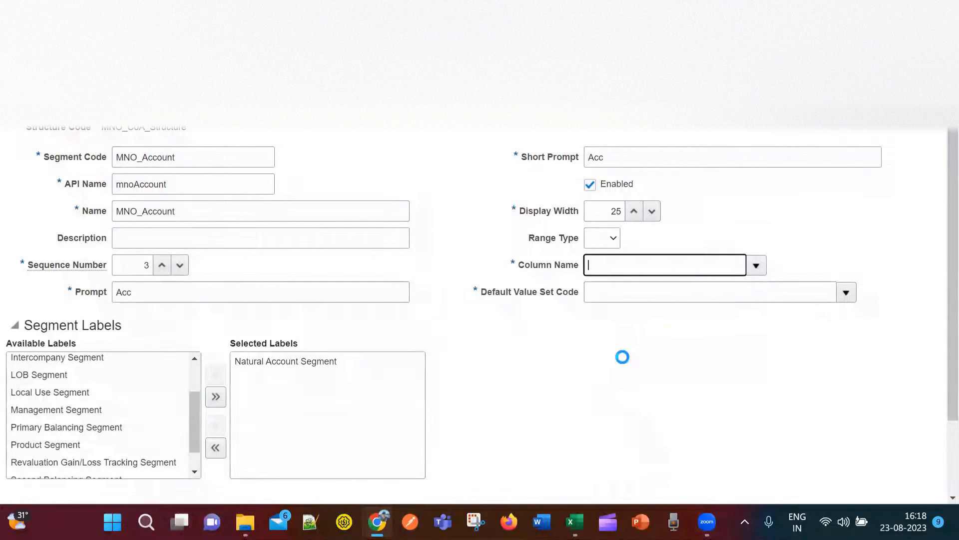
left_click(846, 293)
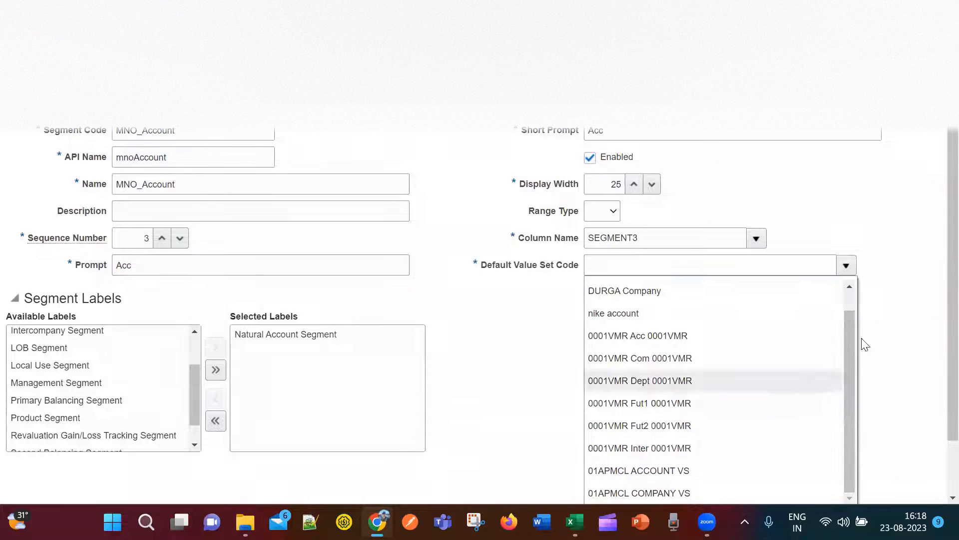
left_click(610, 445)
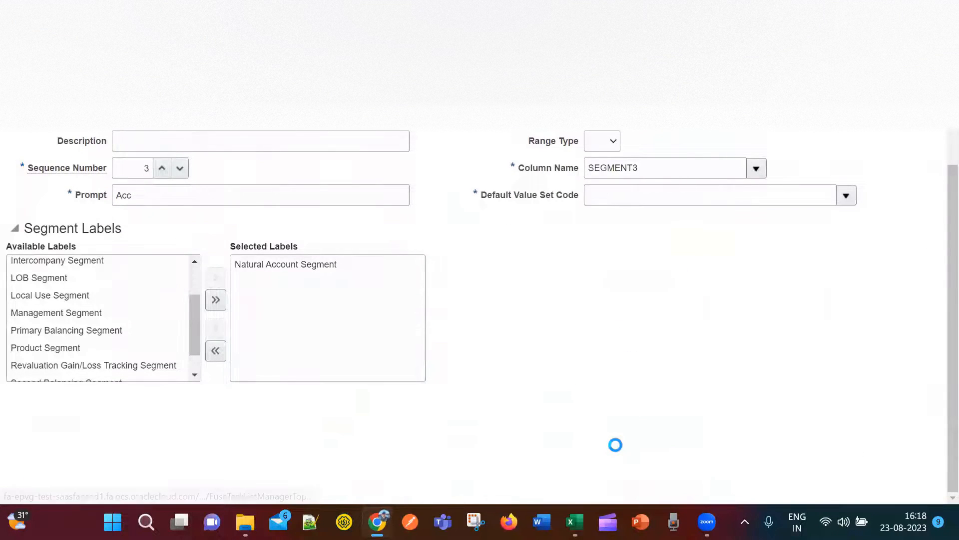
left_click(295, 214)
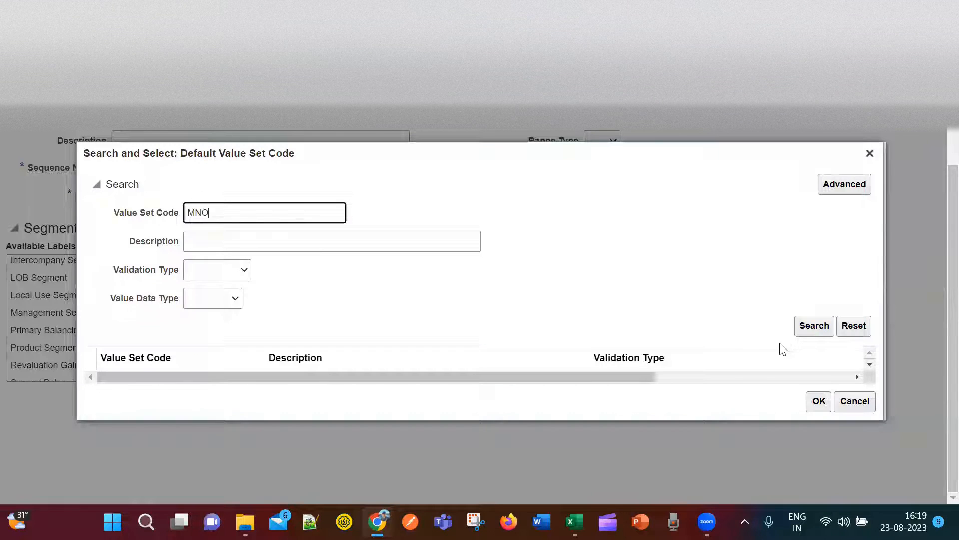
left_click(811, 328)
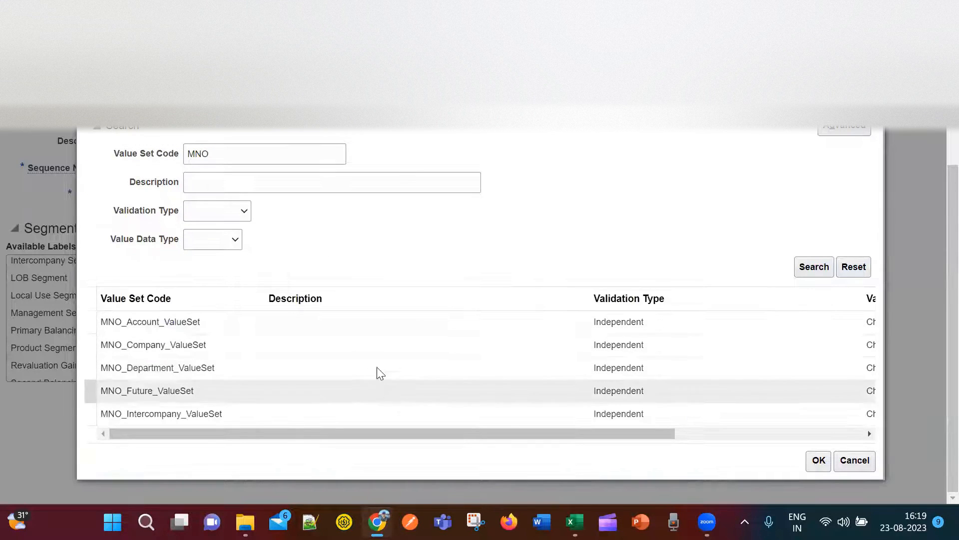
left_click(344, 327)
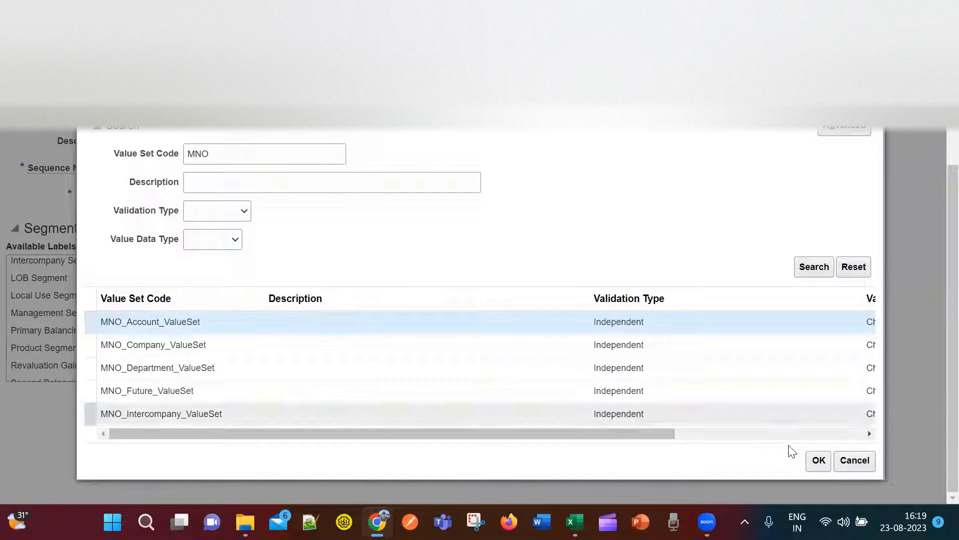
left_click(815, 464)
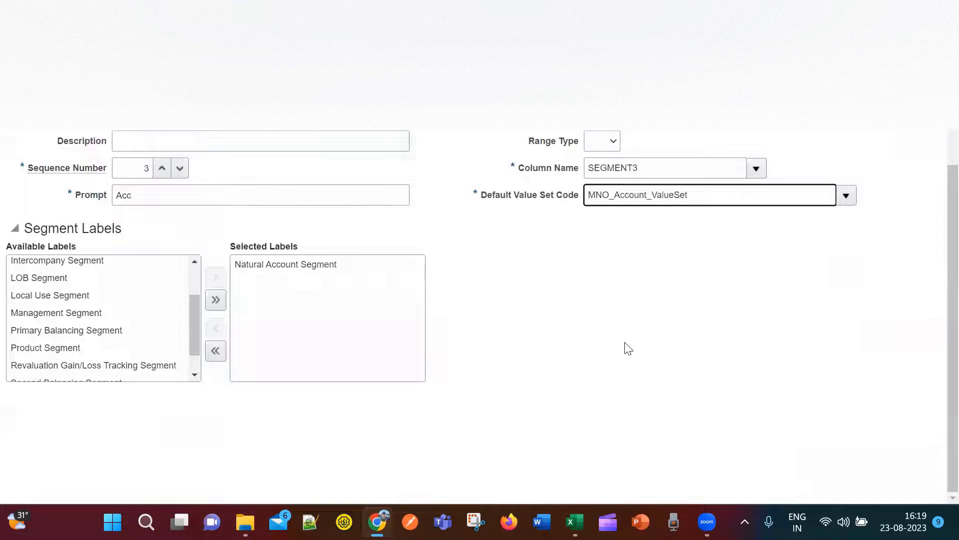
Select the full MNO_Account segment code text.
scroll(624, 345, "up", 2)
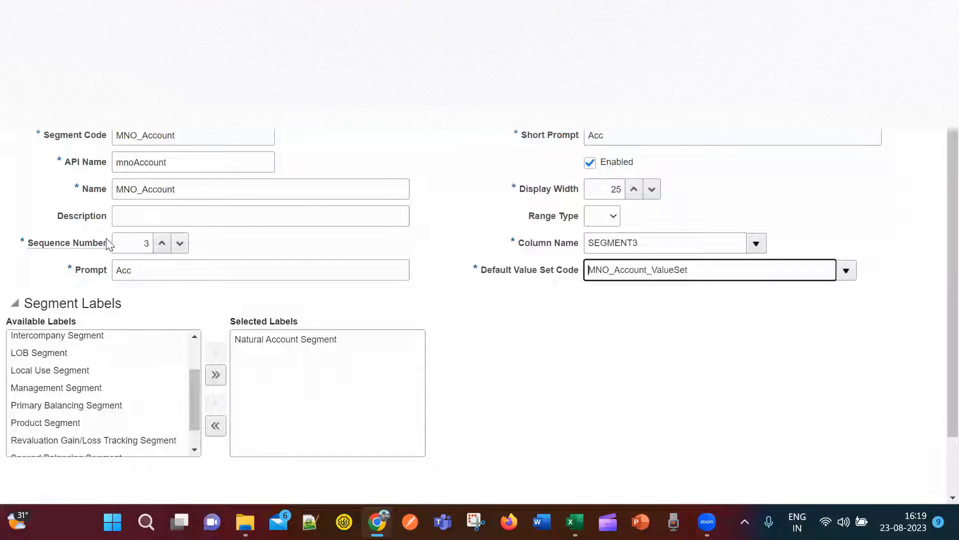
scroll(683, 261, "up", 1)
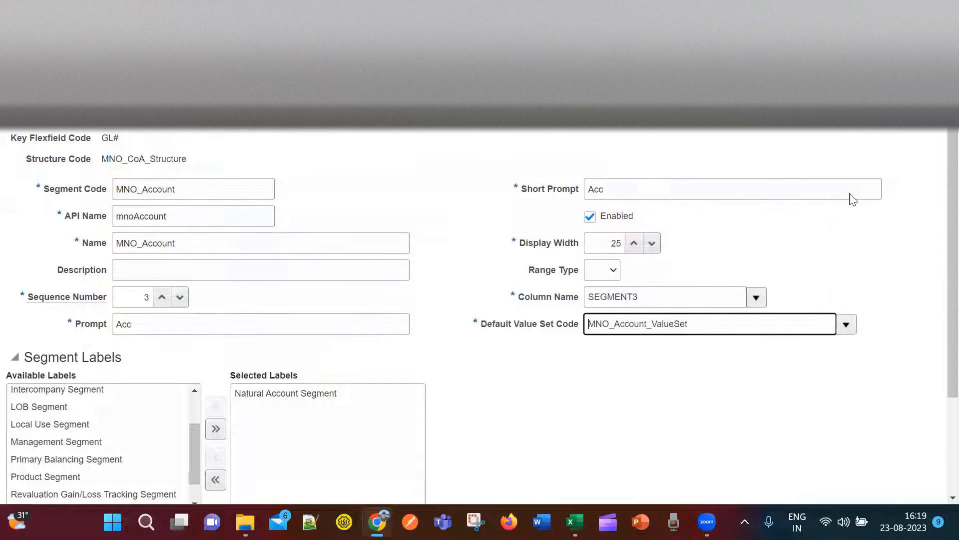
left_click(185, 190)
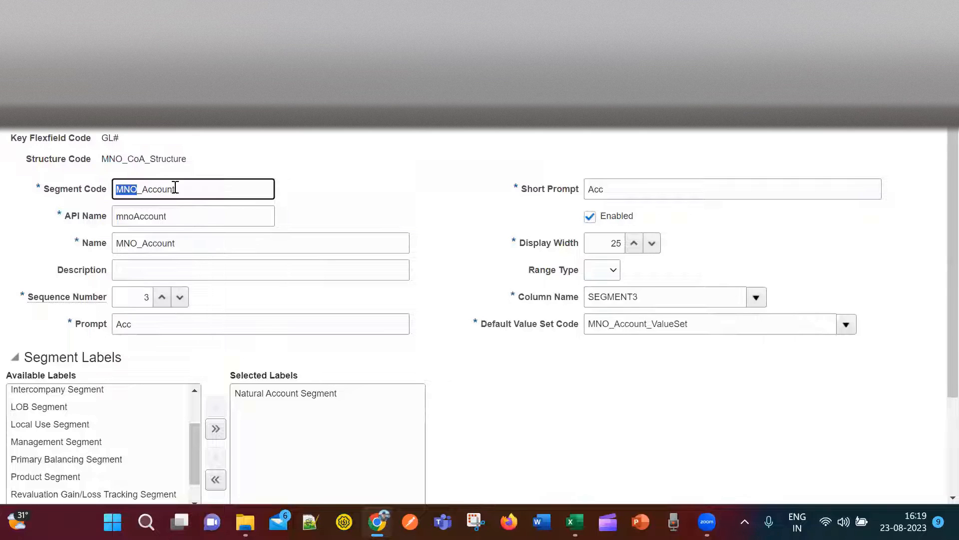
left_click_drag(178, 190, 117, 190)
Save the MNO_Account segment and widen column H in the Excel tracker.
left_click(852, 133)
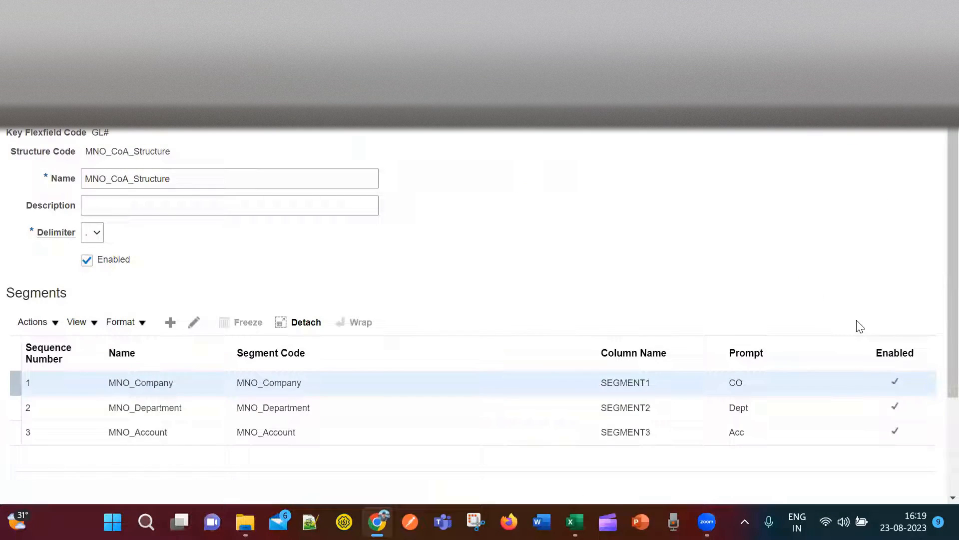
key("alt+Tab")
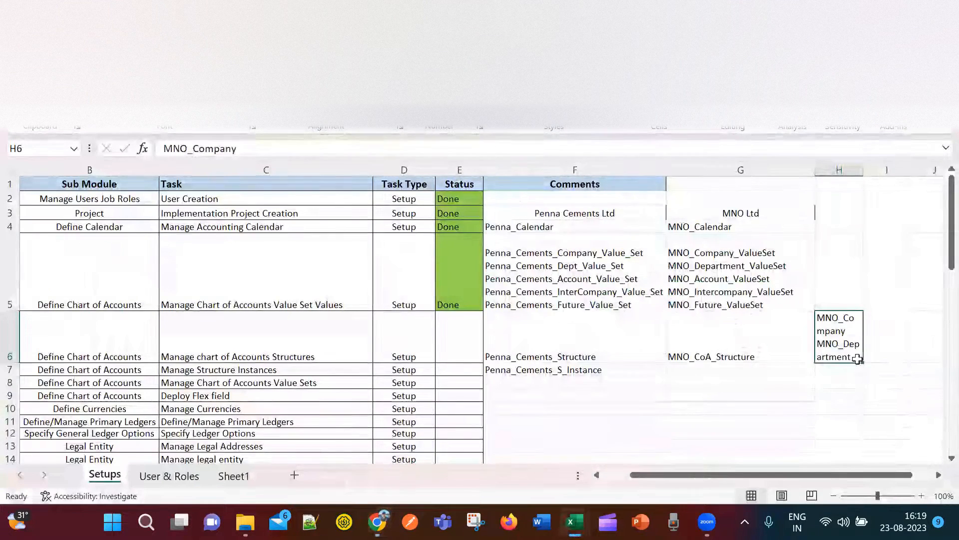
left_click(692, 340)
left_click(844, 343)
left_click_drag(864, 170, 906, 170)
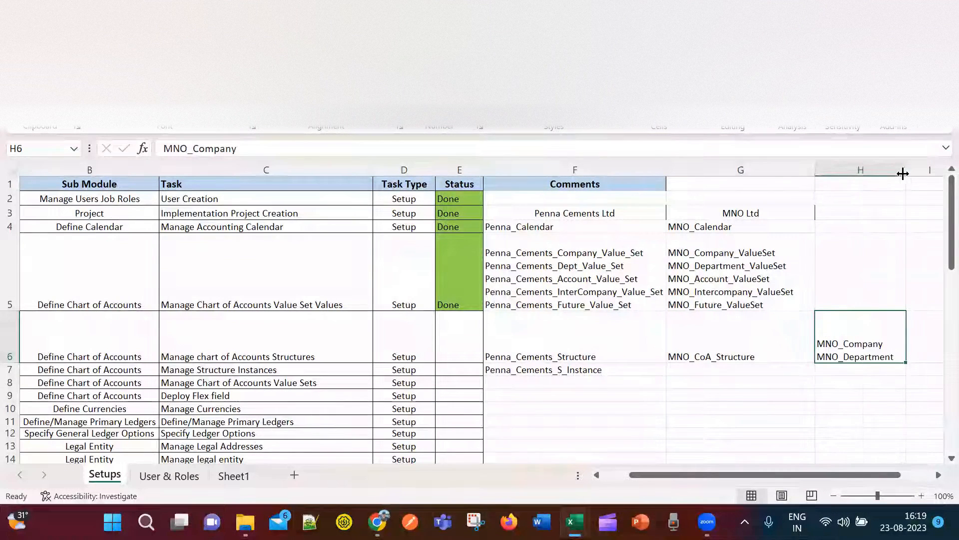
Add MNO_Account on a new line in cell H6 below MNO_Department.
double_click(898, 357)
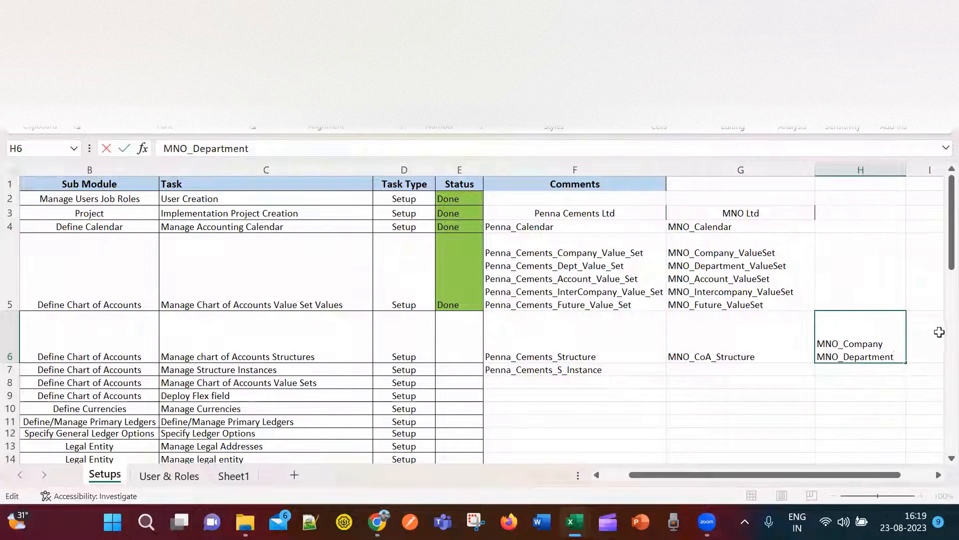
key("alt+Return")
type("MNO_Account")
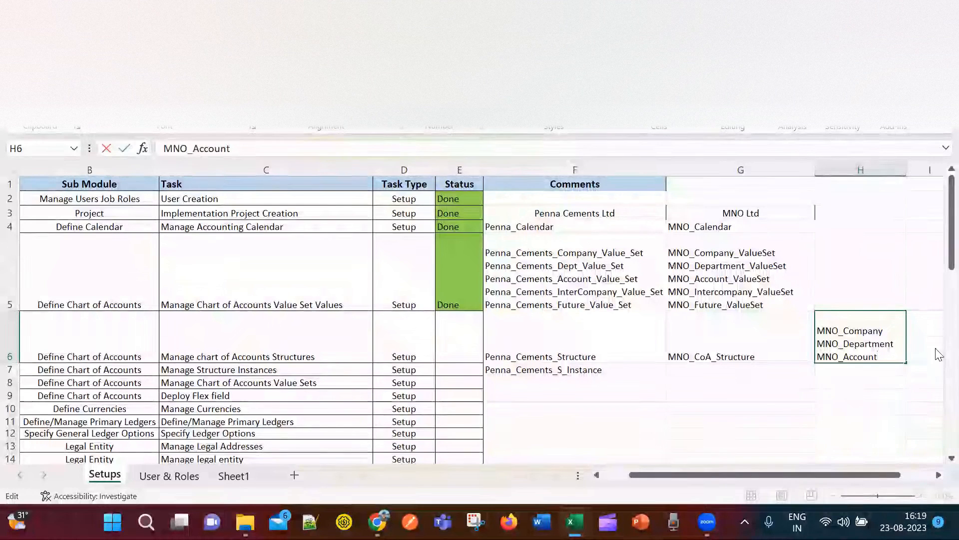
left_click(788, 395)
key("alt+Tab")
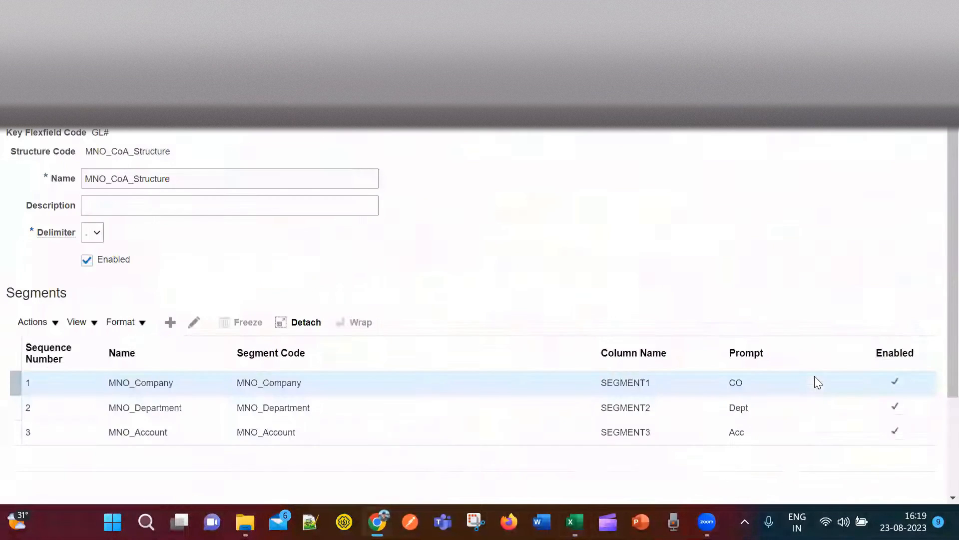
Add a new segment with code MNO_InterCompany and reuse the code as its name.
left_click(170, 323)
left_click(169, 190)
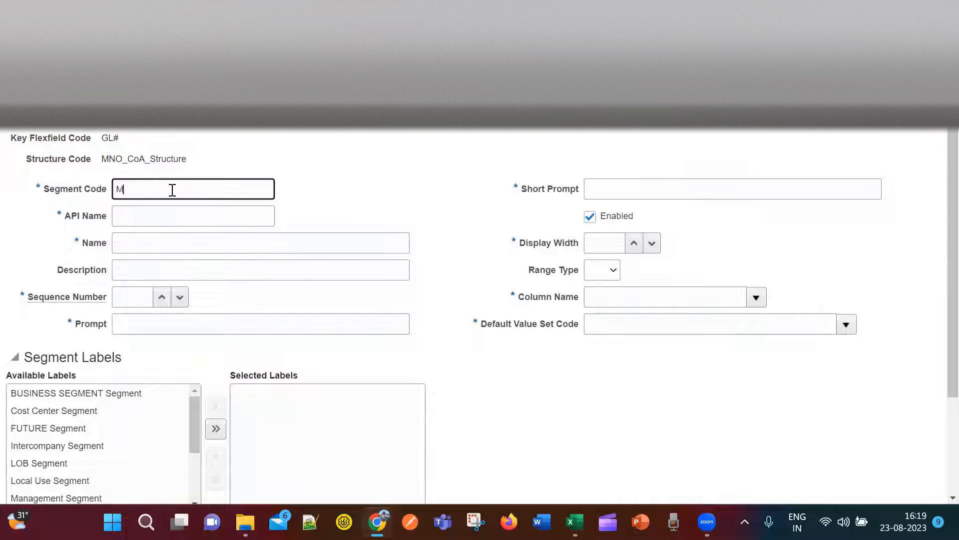
type("MNO_Accoun")
left_click_drag(206, 190, 108, 189)
key("ctrl+c")
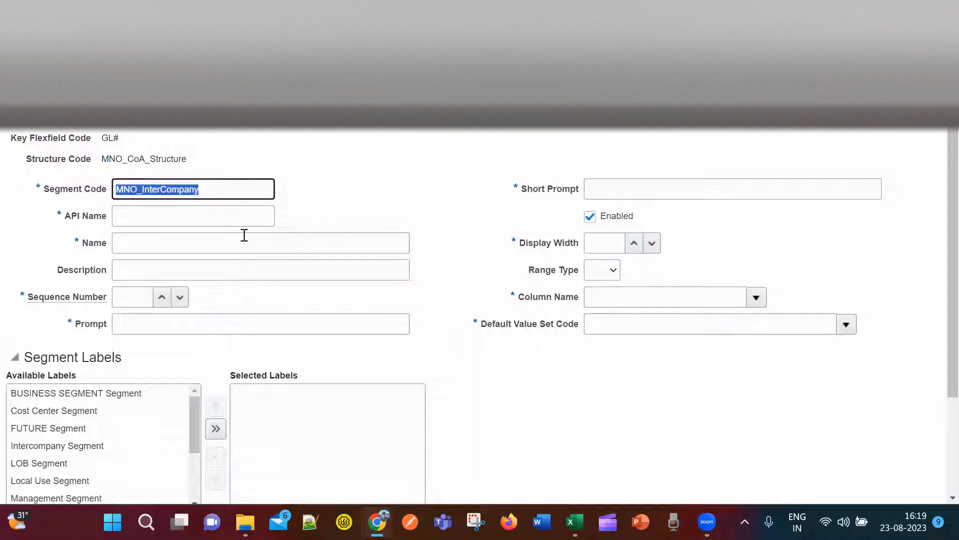
left_click(248, 240)
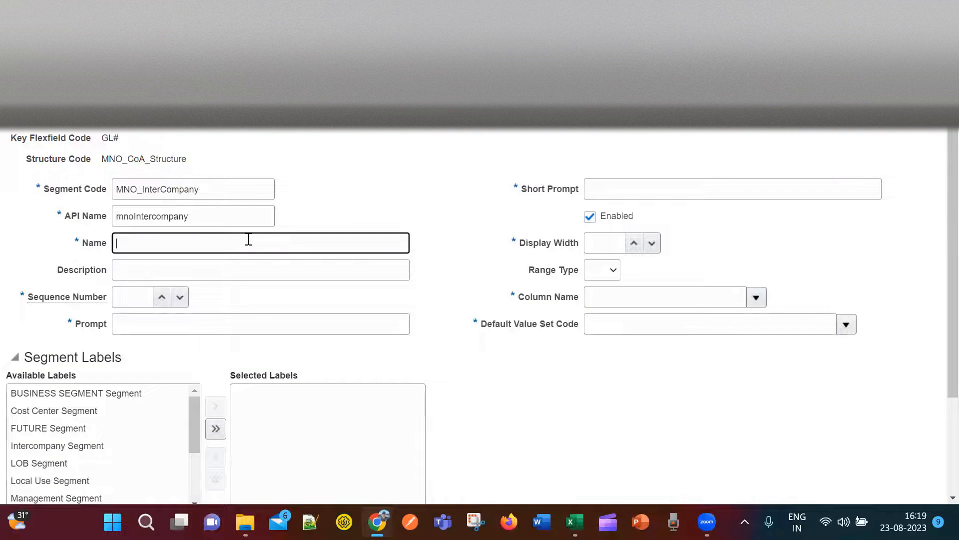
key("ctrl+v")
Enter sequence number 4 and prompt InCo, then scroll through the segment labels list.
left_click(139, 301)
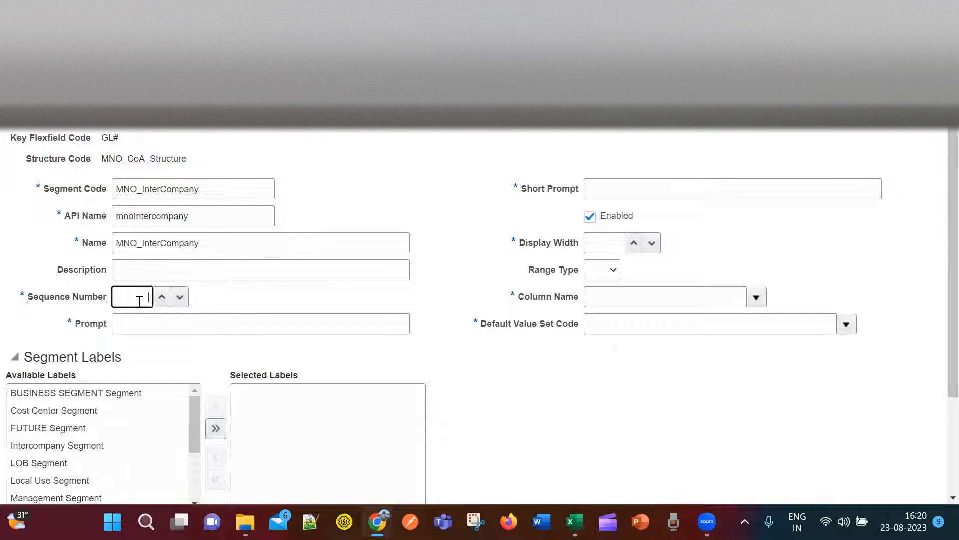
type("4")
left_click(191, 326)
type("InCo")
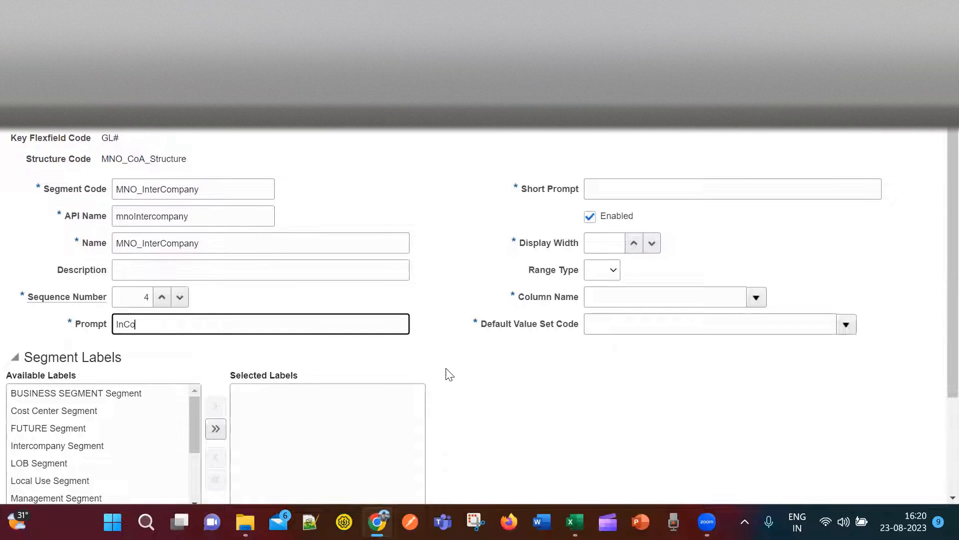
scroll(460, 377, "down", 3)
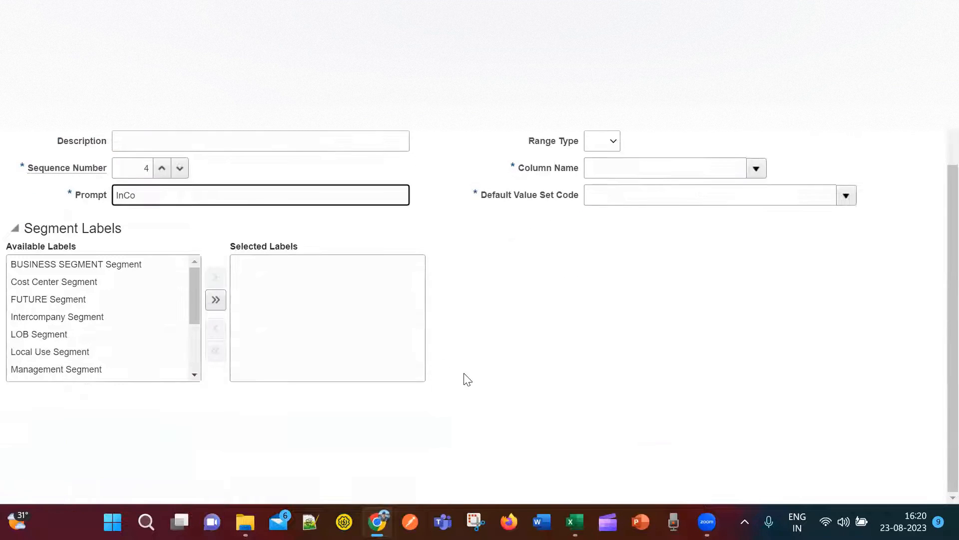
scroll(408, 320, "up", 3)
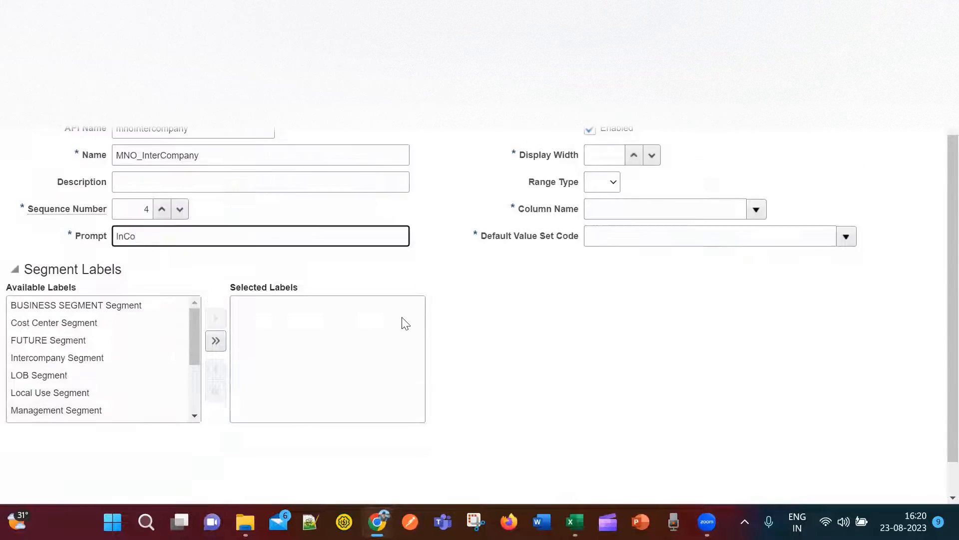
scroll(520, 404, "down", 3)
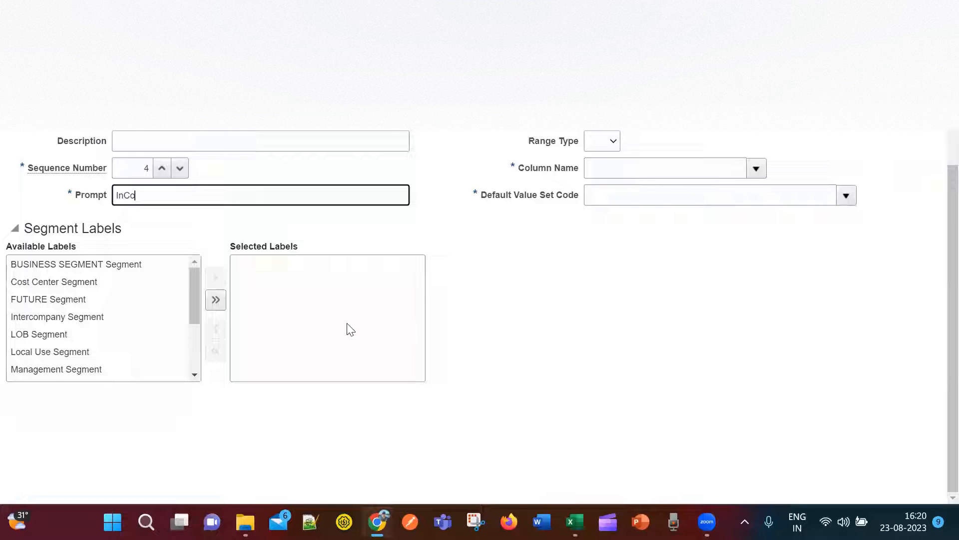
scroll(193, 289, "down", 1)
left_click_drag(189, 309, 198, 349)
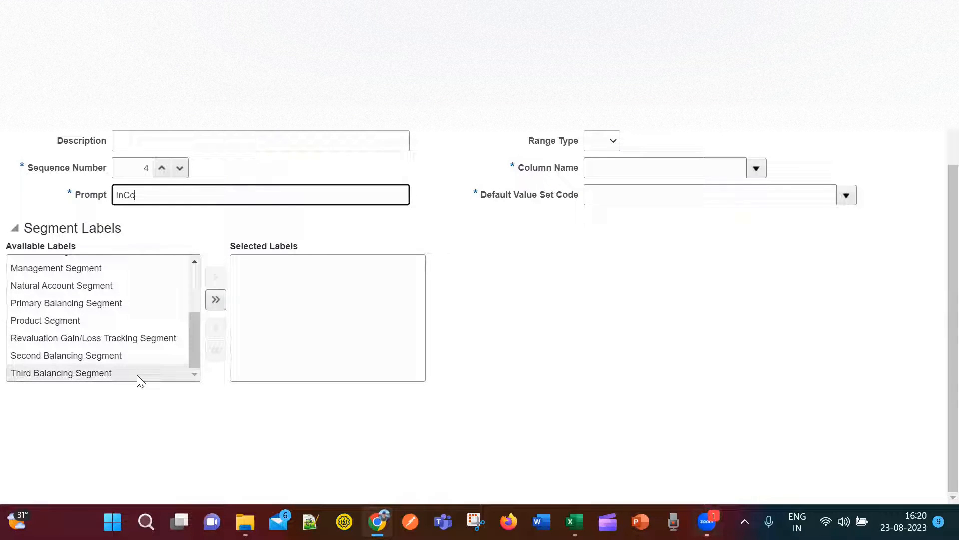
left_click_drag(195, 350, 185, 293)
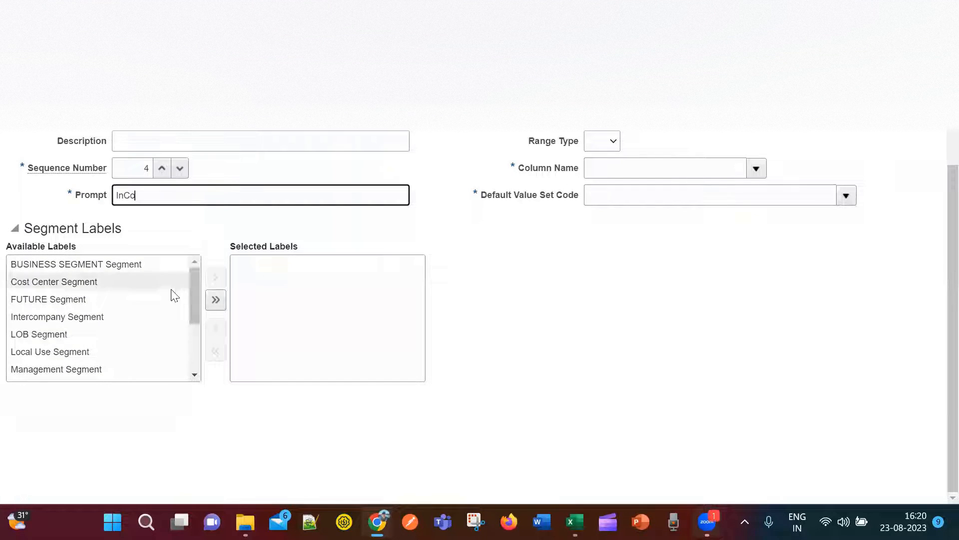
Assign the Intercompany Segment label to MNO_InterCompany.
left_click(105, 317)
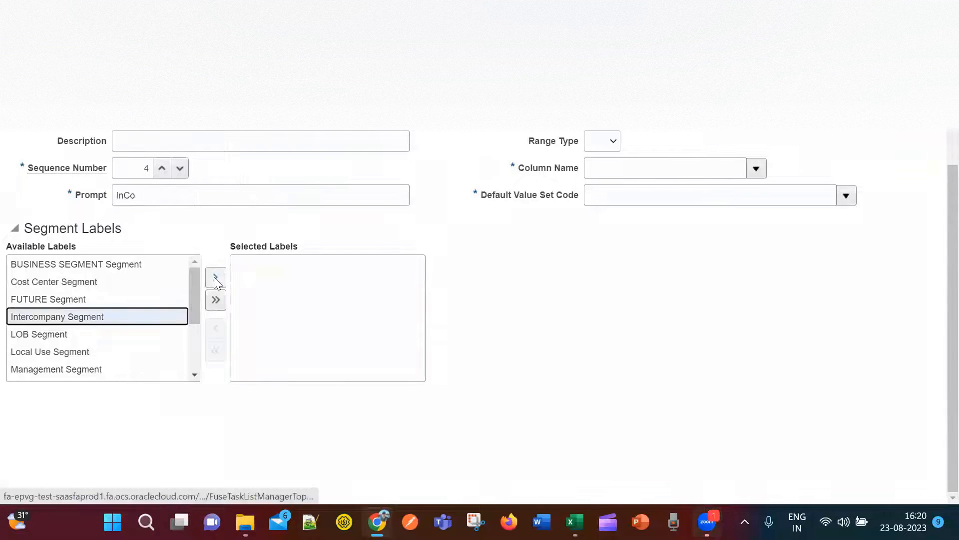
left_click(216, 279)
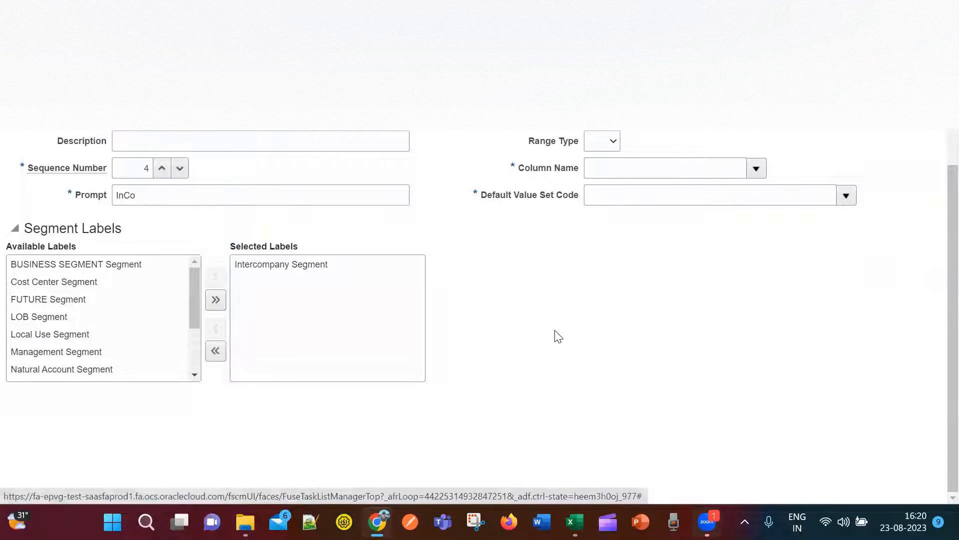
scroll(610, 388, "up", 3)
Enter short prompt InCo and display width 25.
left_click(638, 193)
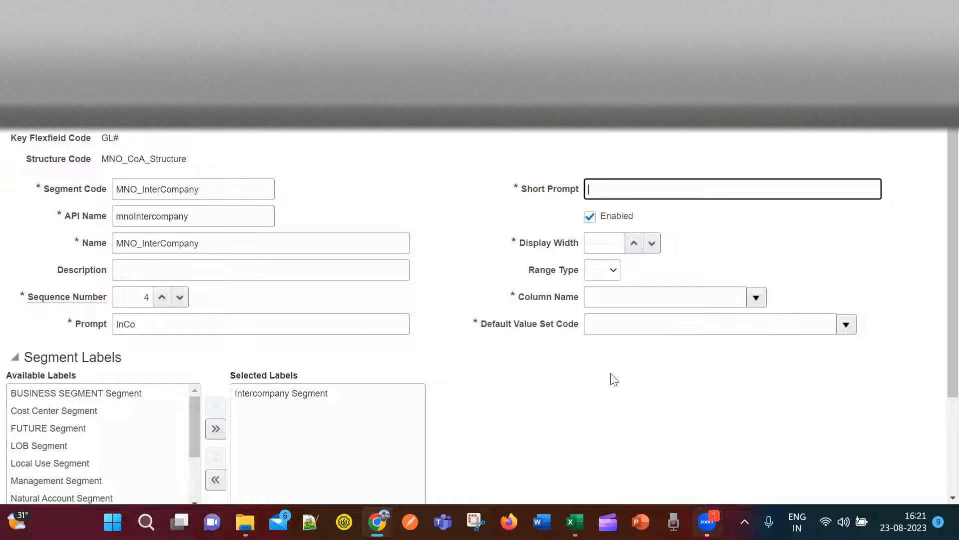
scroll(156, 439, "down", 5)
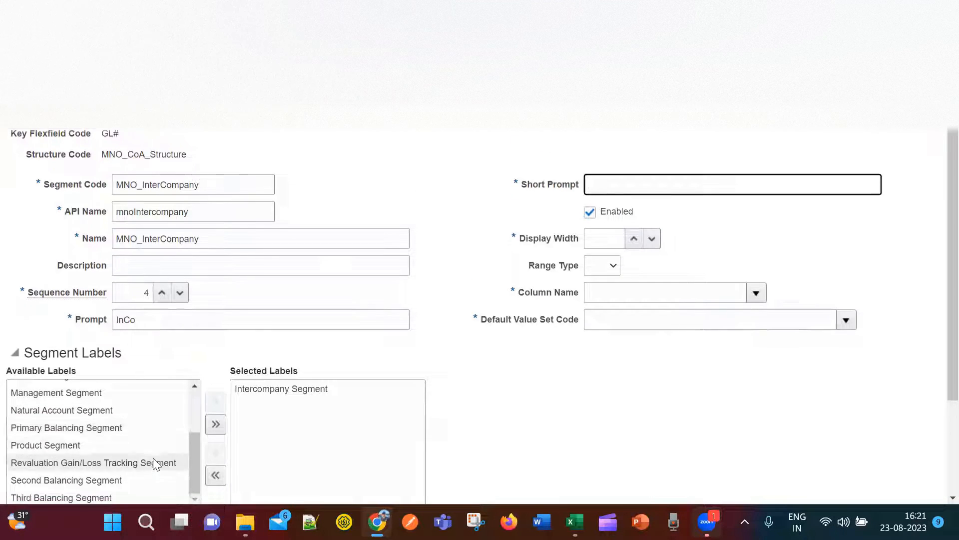
scroll(135, 438, "up", 1)
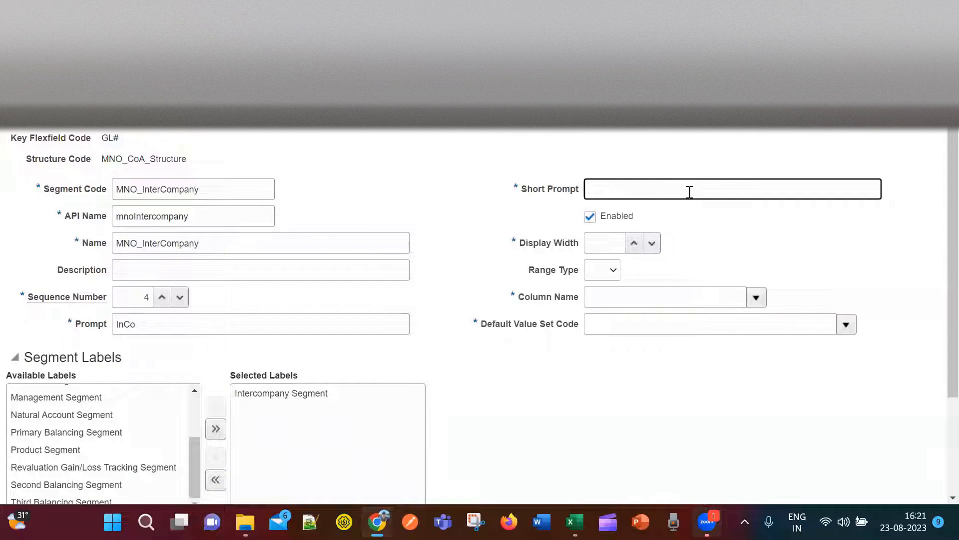
type("InCo")
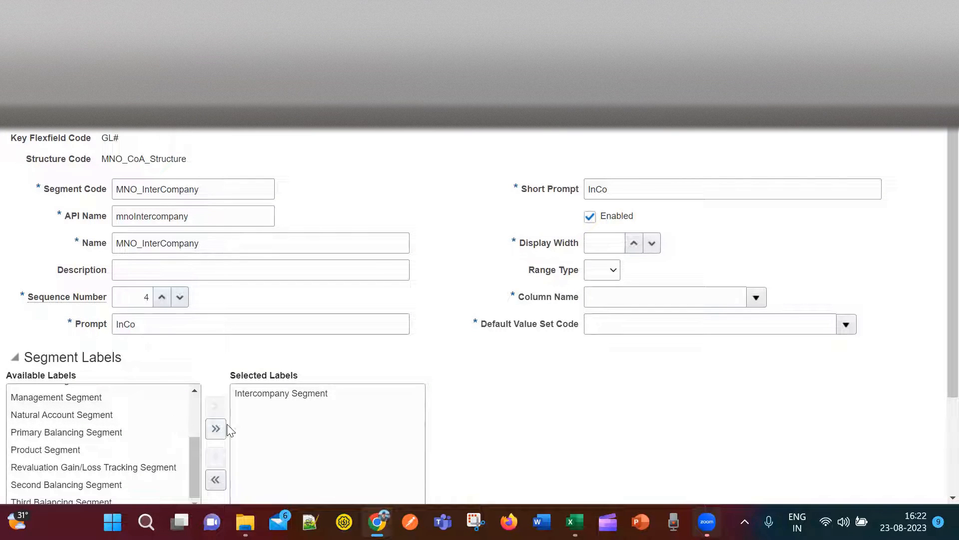
left_click(619, 245)
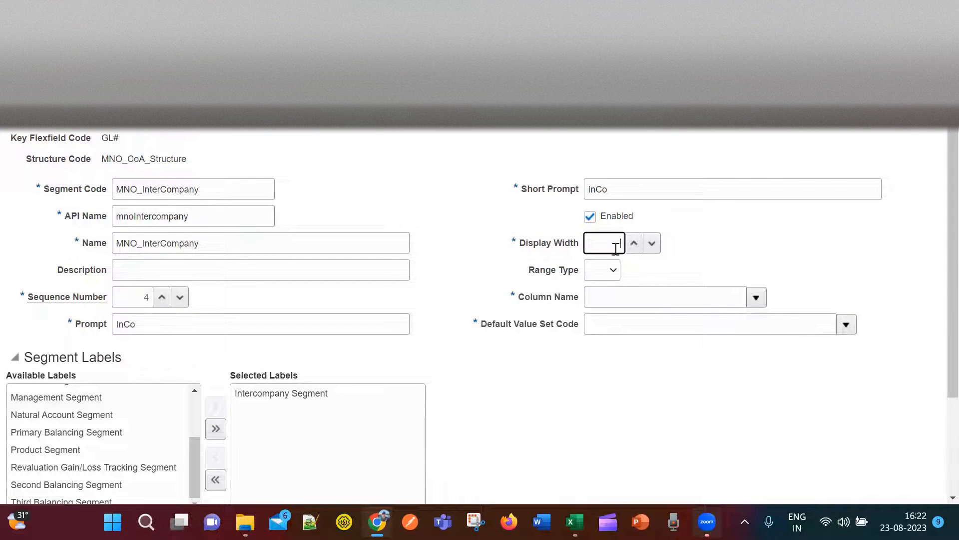
type("25")
left_click(685, 384)
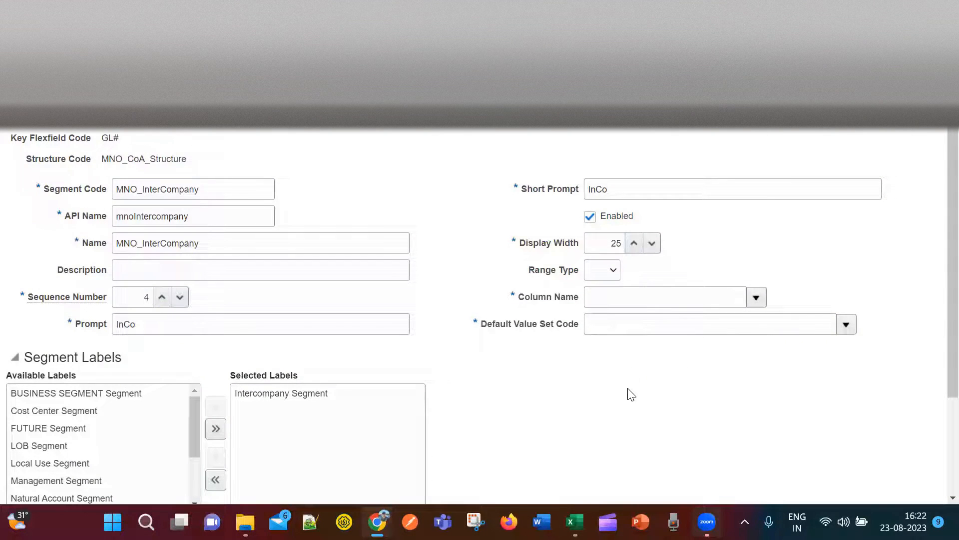
key("alt+Tab")
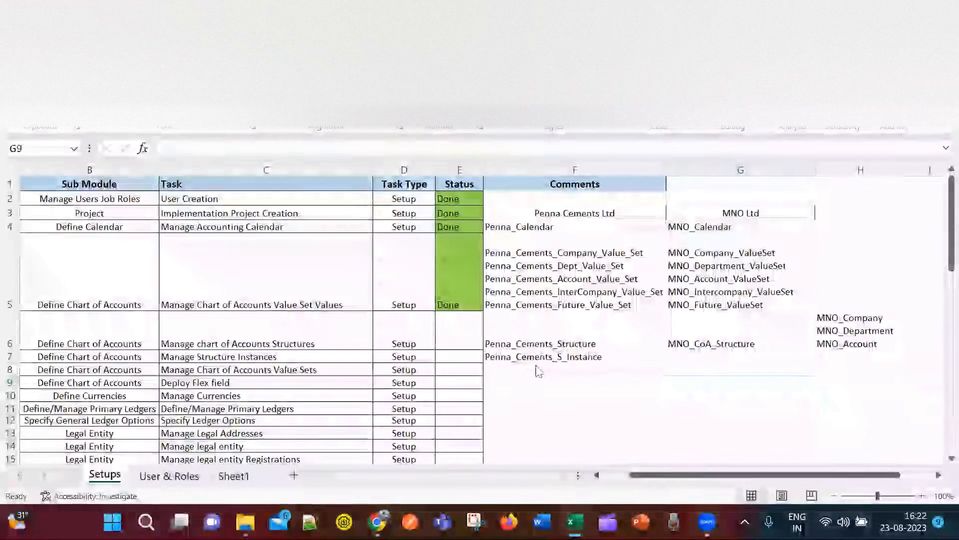
key("alt+Tab")
left_click(370, 345)
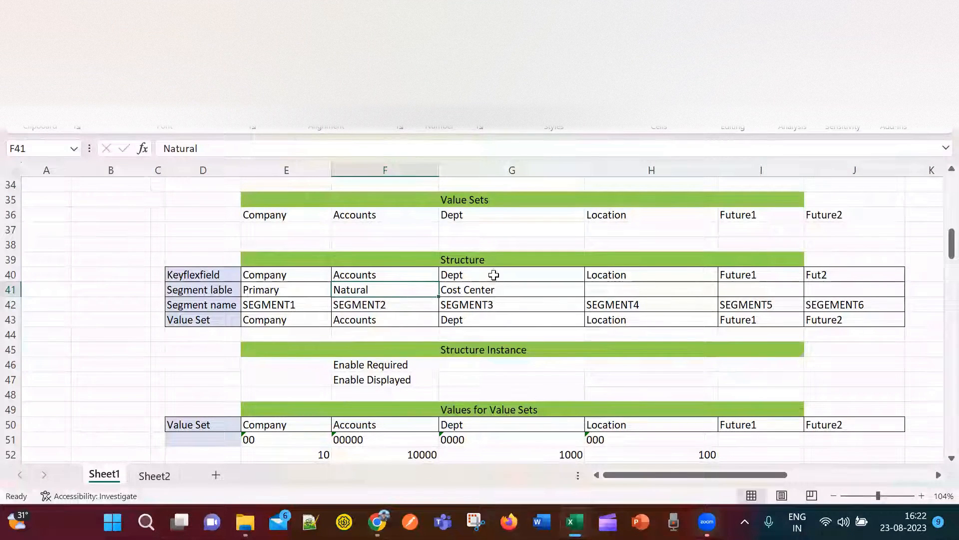
left_click_drag(530, 295, 308, 287)
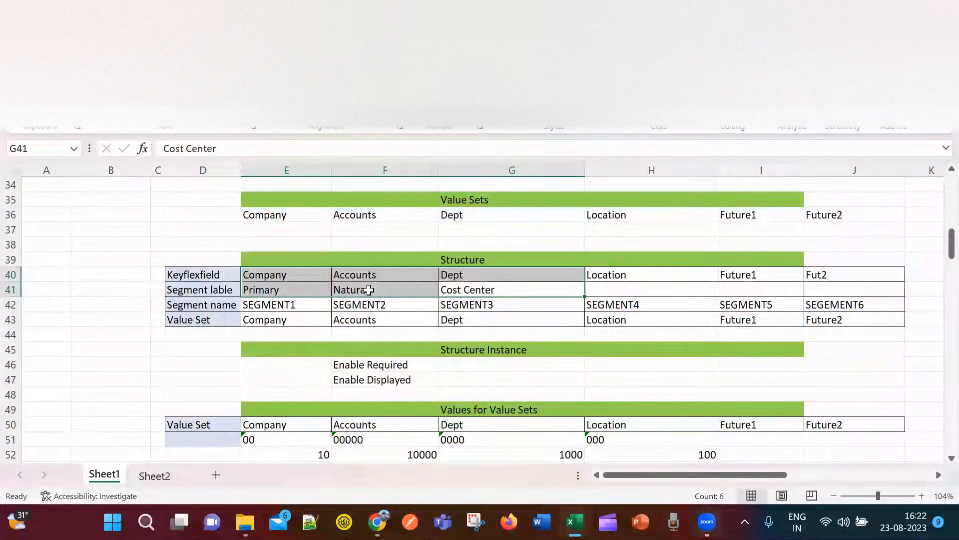
key("alt+Tab")
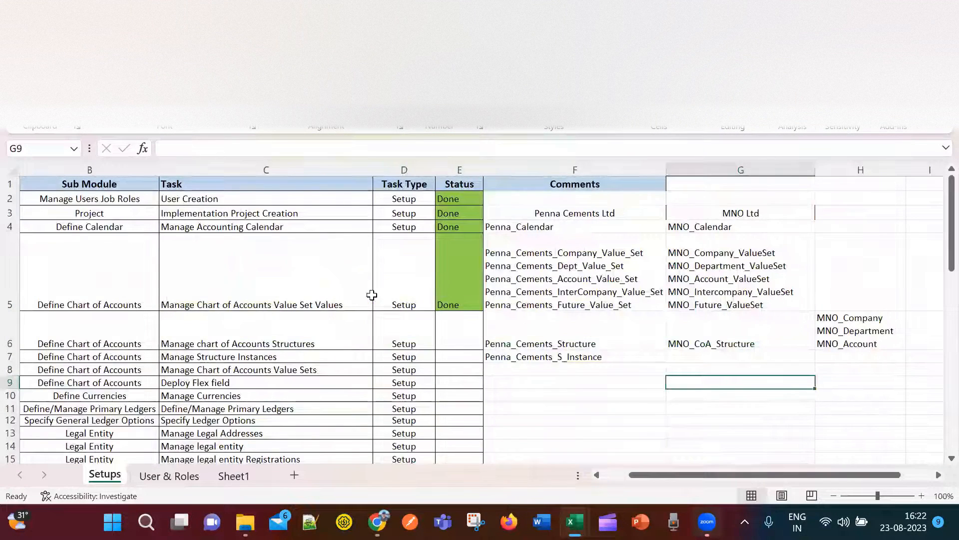
key("alt+Tab")
key("alt+Tab")
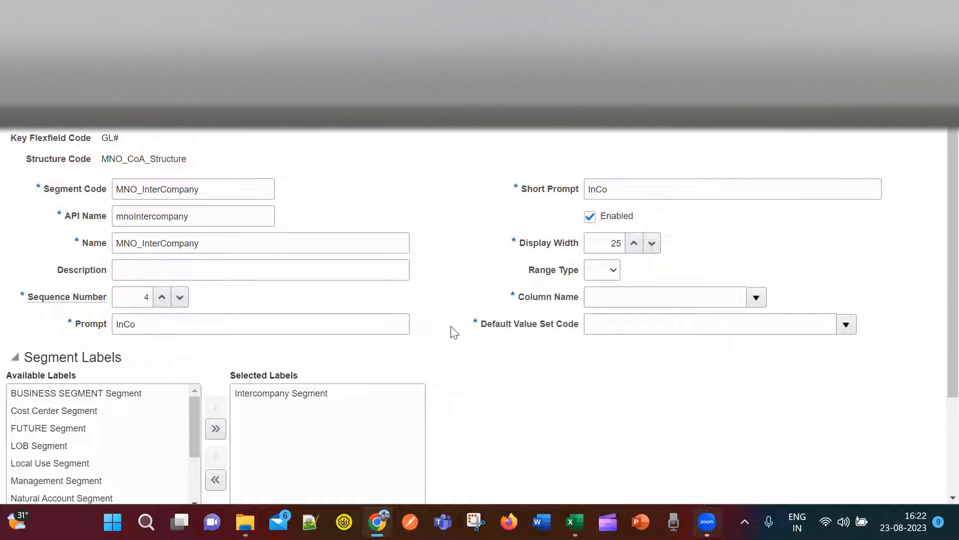
Map MNO_InterCompany to column SEGMENT4 with default value set MNO_Intercompany_ValueSet.
left_click(756, 297)
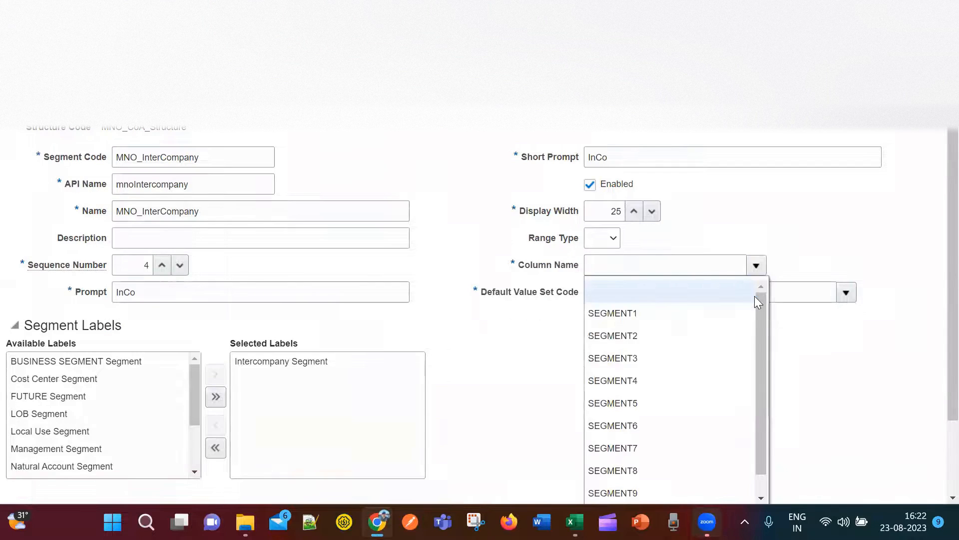
left_click(663, 380)
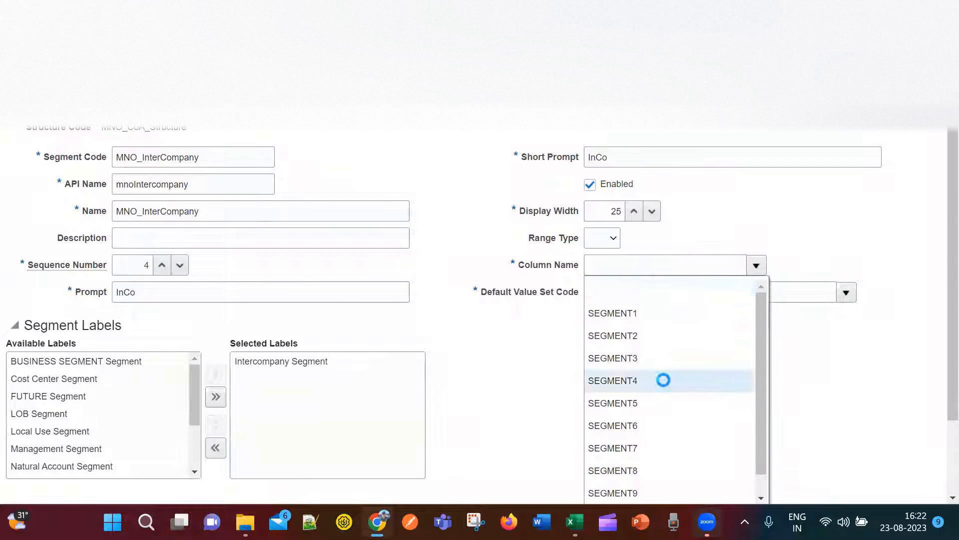
left_click(846, 292)
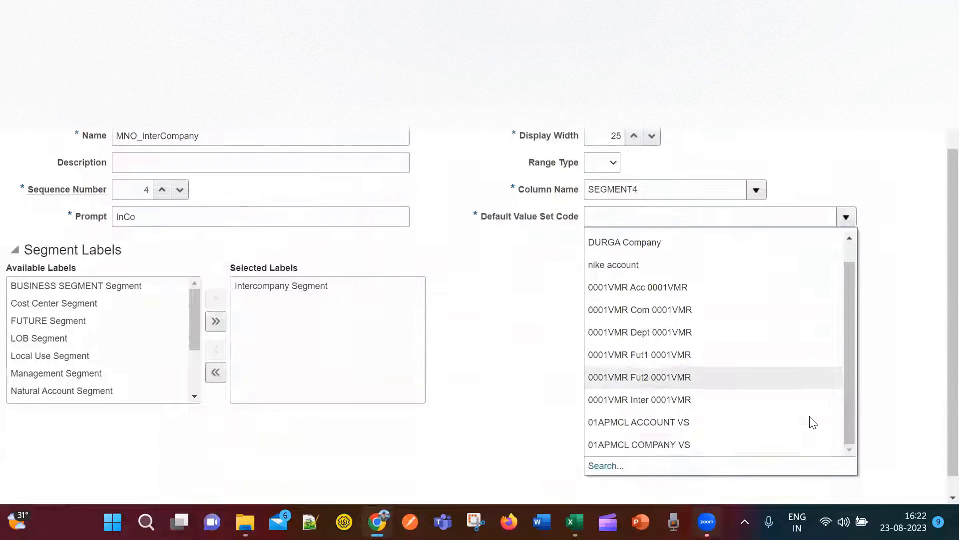
left_click(604, 444)
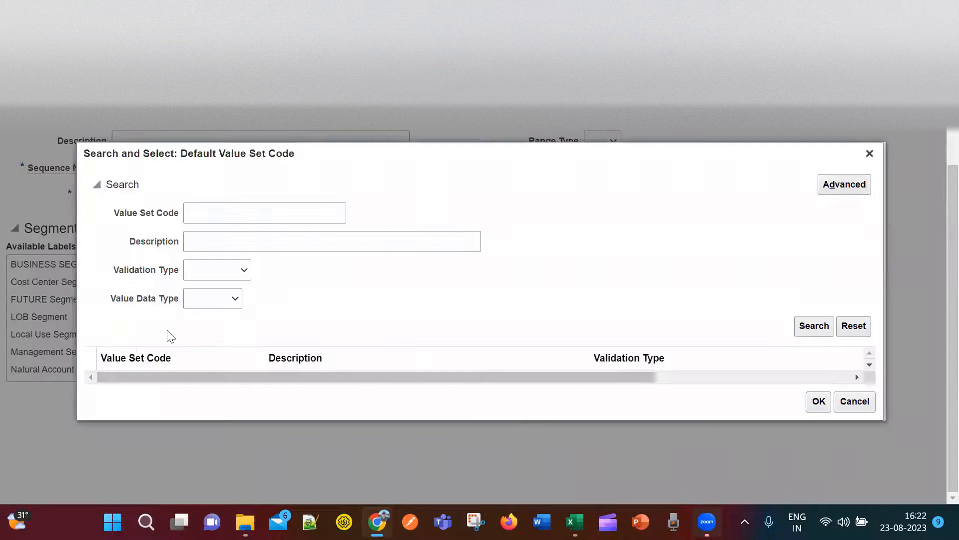
left_click(275, 212)
type("MNO")
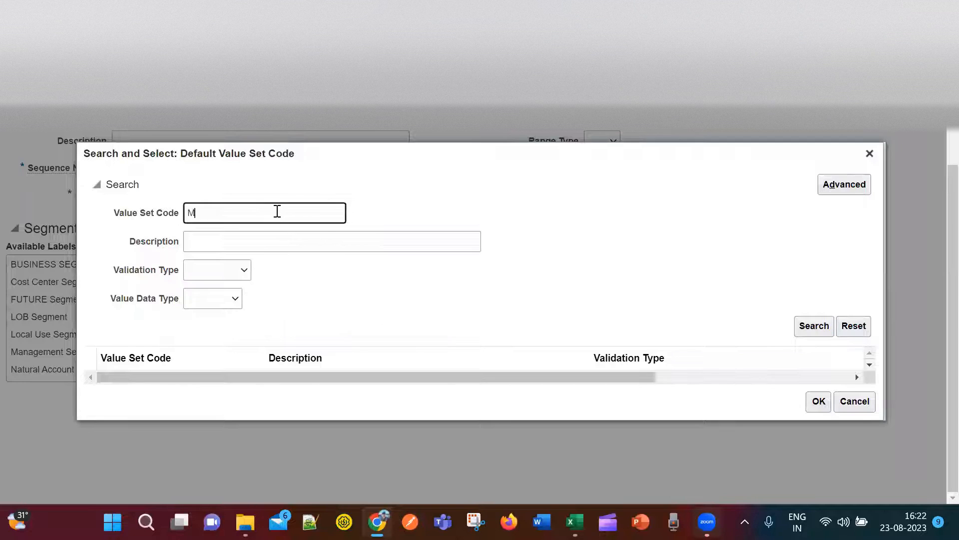
left_click(811, 332)
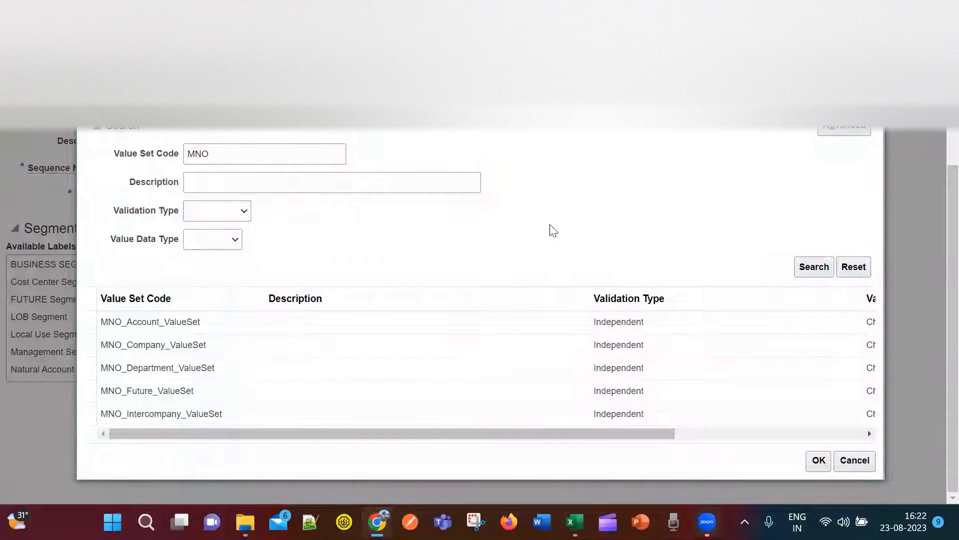
left_click(235, 413)
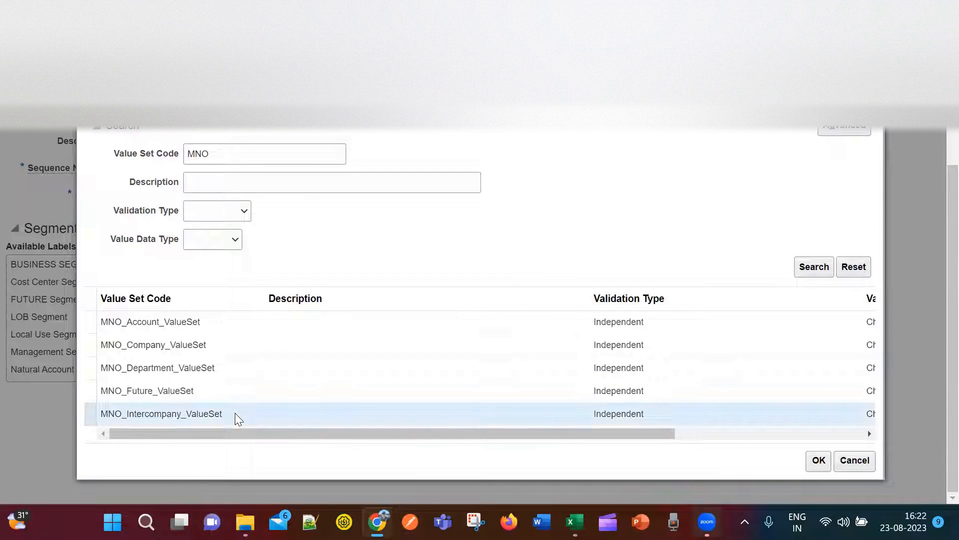
left_click(818, 460)
Copy the MNO_InterCompany segment code.
scroll(598, 368, "up", 3)
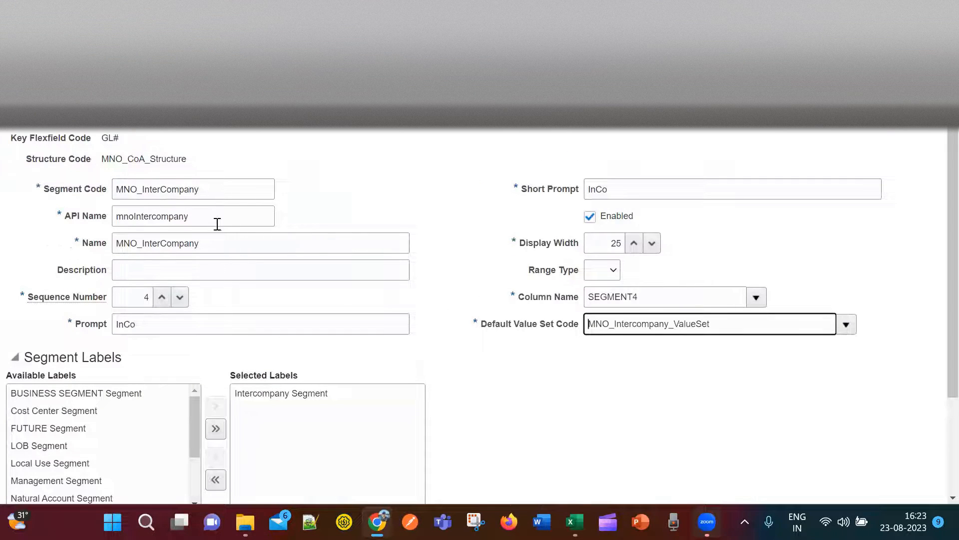
scroll(226, 226, "down", 3)
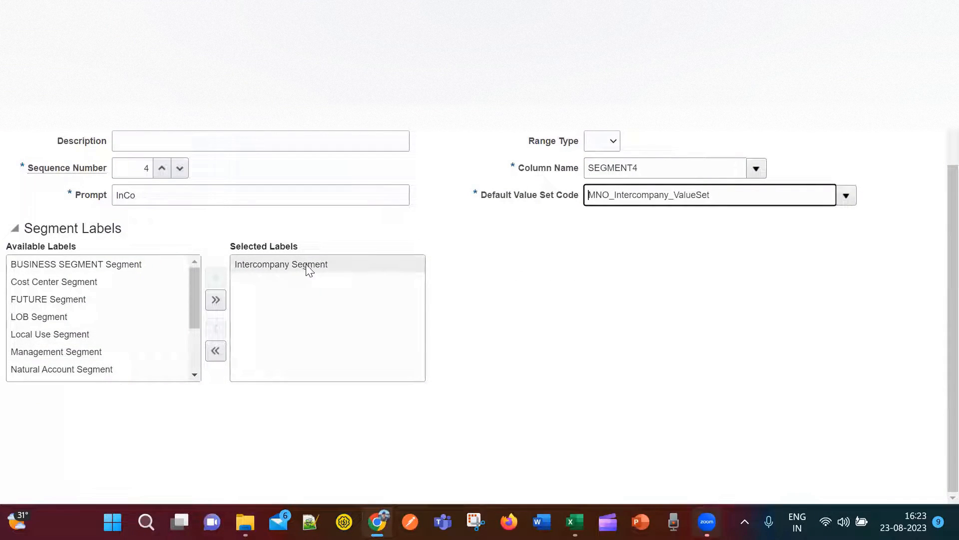
scroll(552, 336, "up", 3)
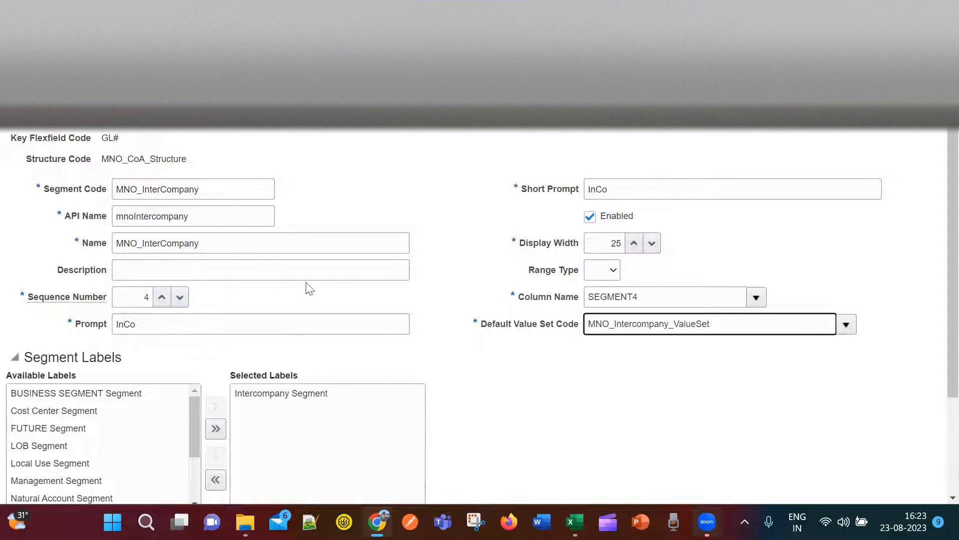
double_click(216, 189)
key("ctrl+c")
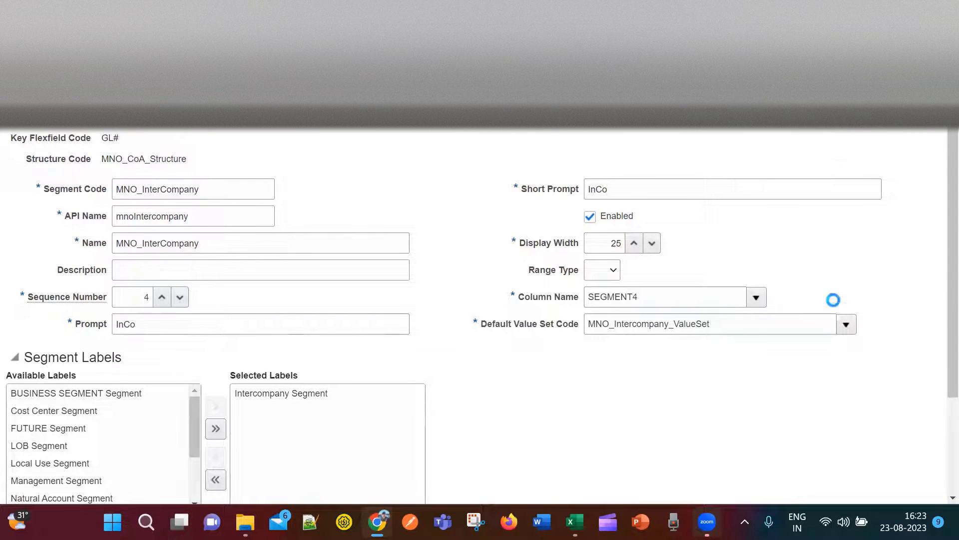
Add MNO_InterCompany to the segment list in Excel cell H6.
key("alt+Tab")
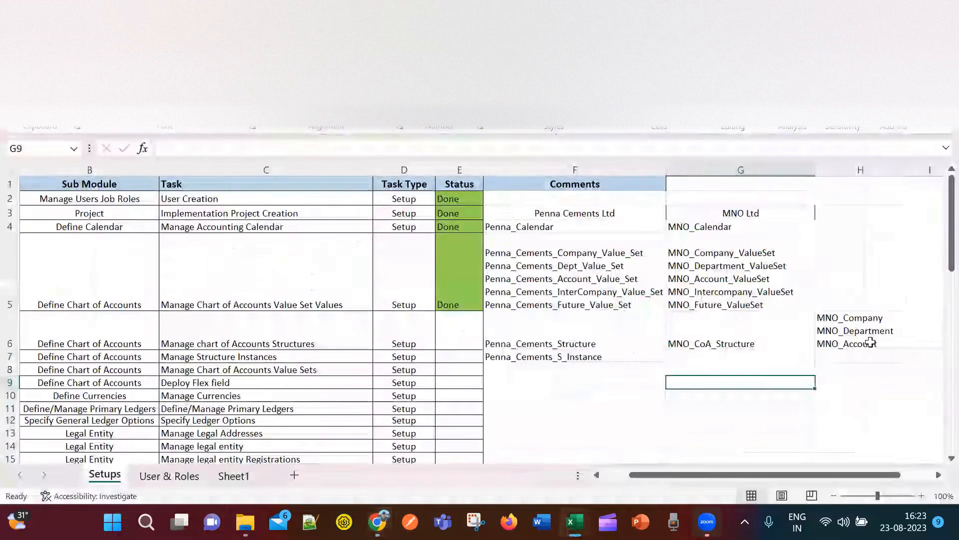
left_click(881, 342)
double_click(881, 342)
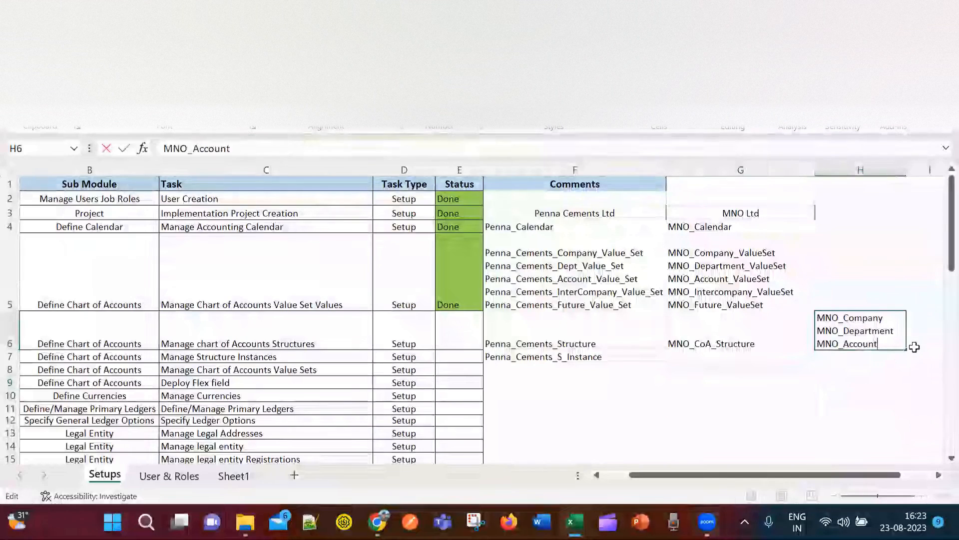
key("ctrl+v")
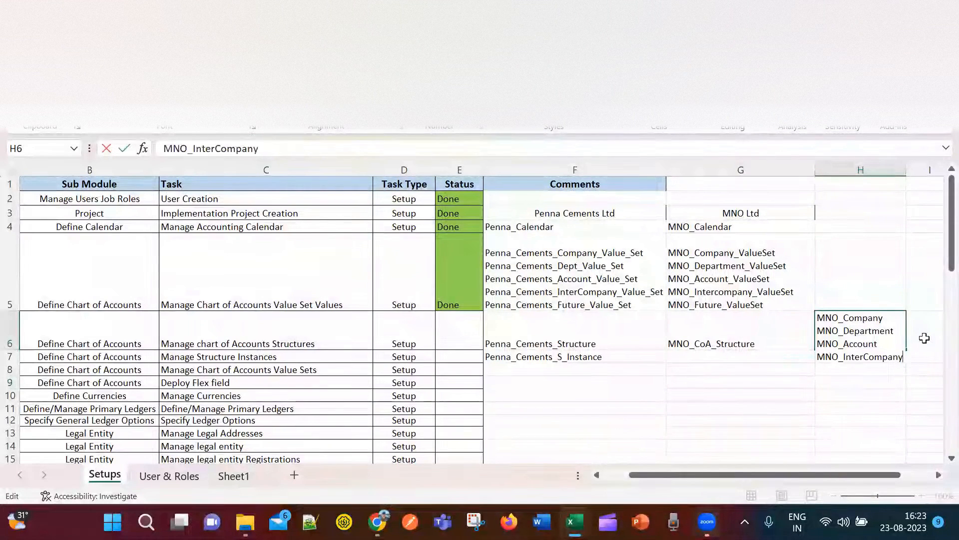
left_click(890, 395)
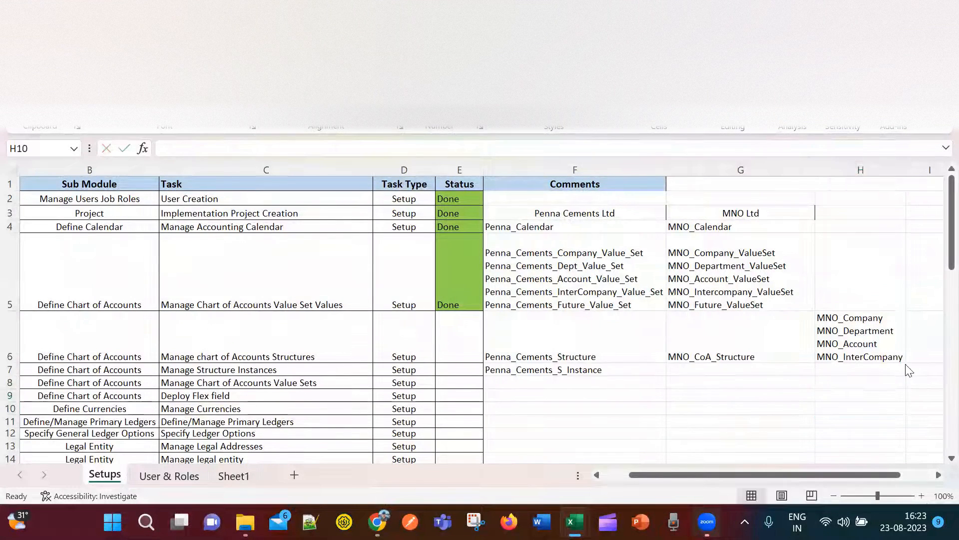
key("alt+Tab")
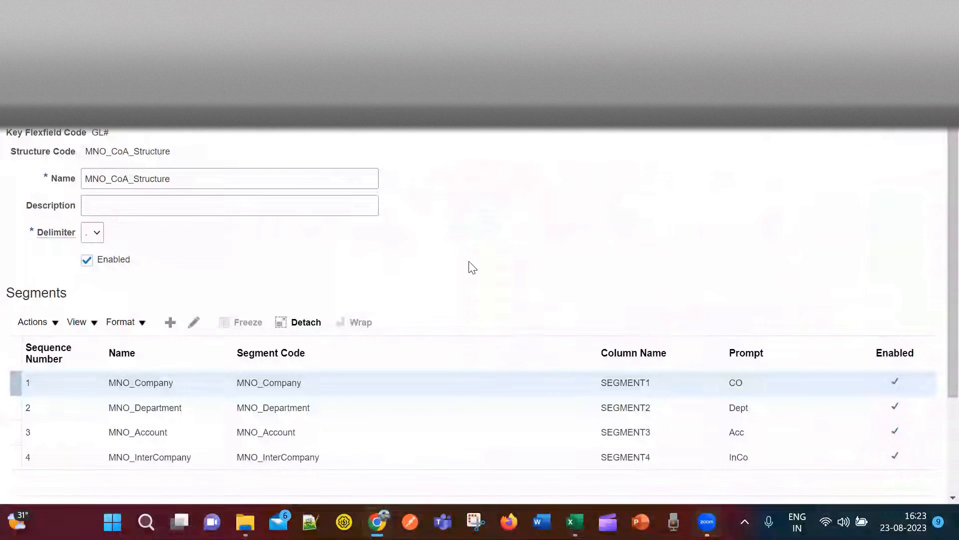
Add a fifth segment with code and name MNO_Future.
scroll(216, 390, "down", 2)
left_click(169, 247)
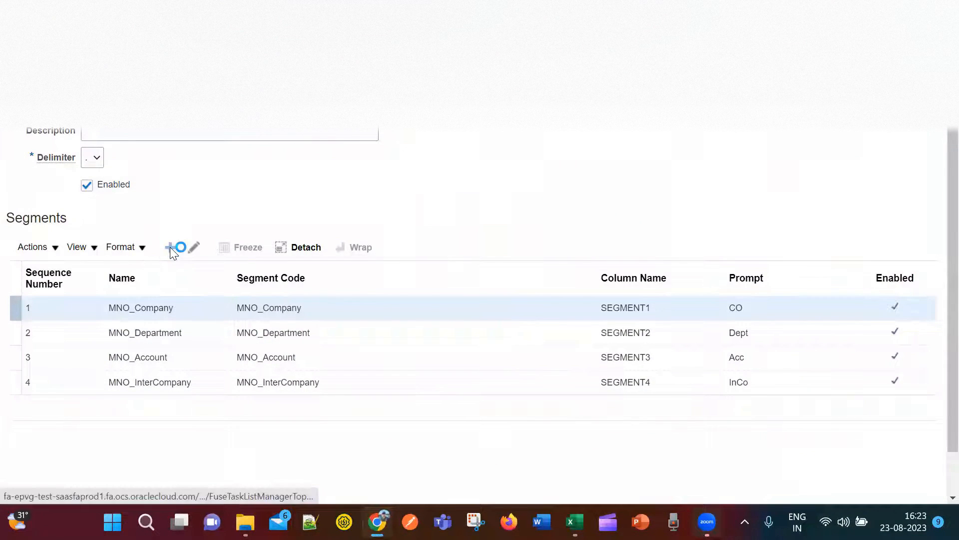
left_click(163, 192)
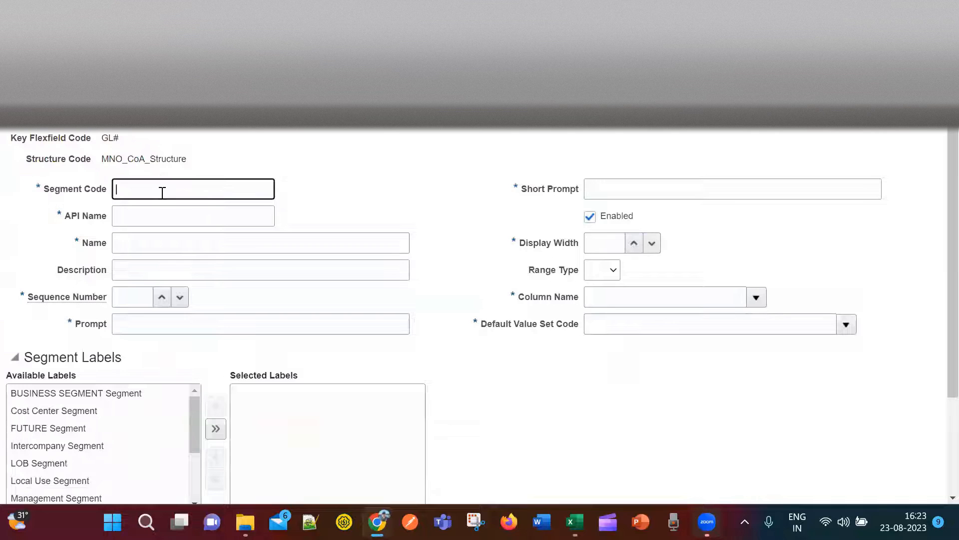
key("ctrl+v")
key("BackSpace")
key("BackSpace")
key("BackSpace")
key("BackSpace")
type("Fut")
double_click(145, 185)
key("ctrl+c")
left_click(212, 248)
key("ctrl+v")
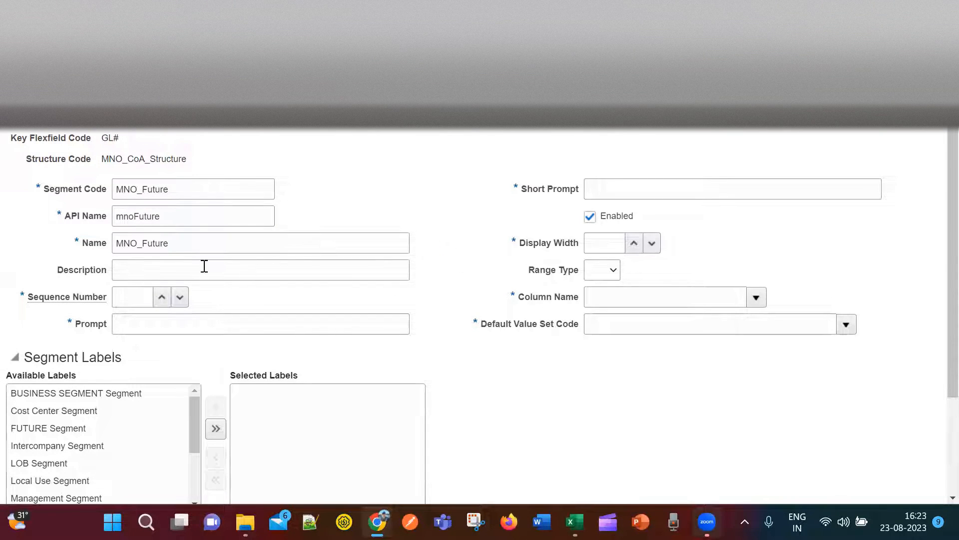
Enter sequence 5, prompt Fut, short prompt Fu and display width 25.
left_click(152, 303)
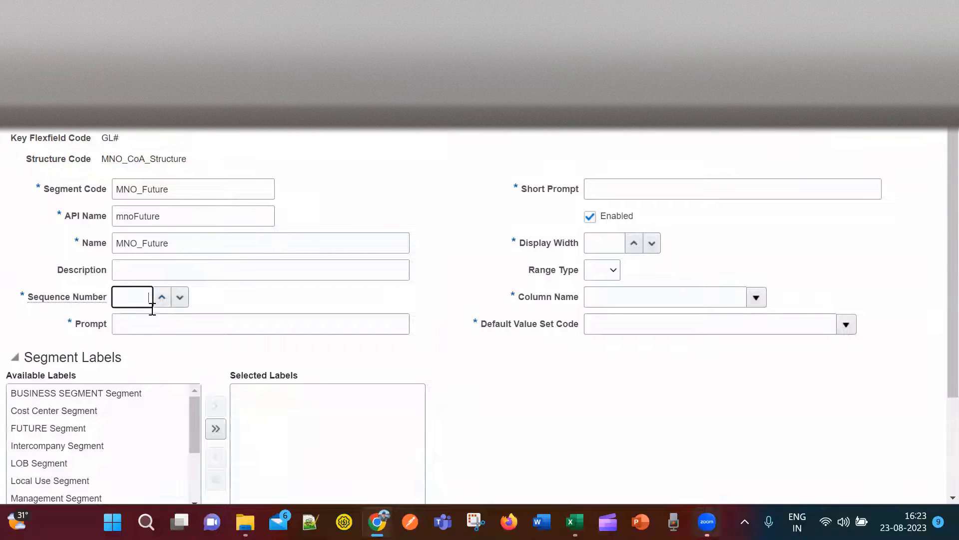
left_click(175, 326)
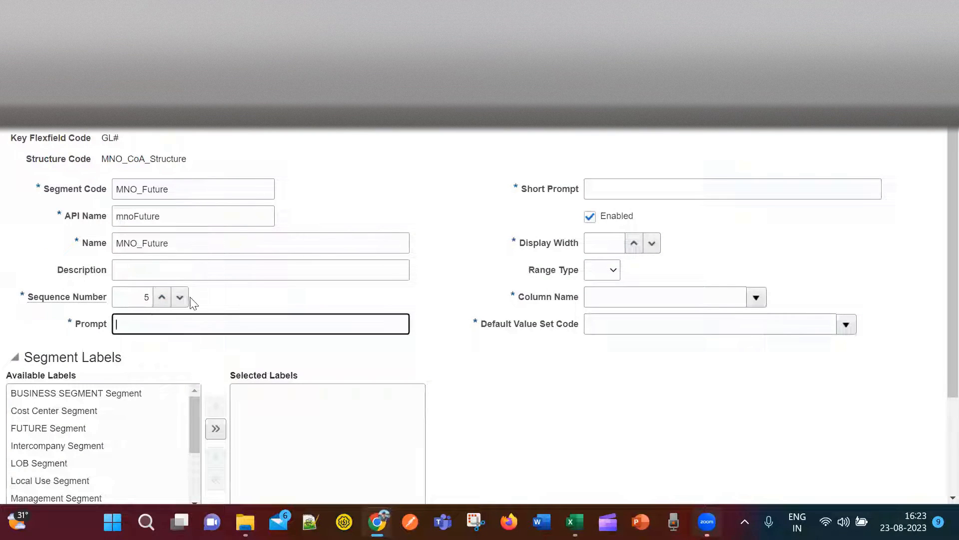
type("E")
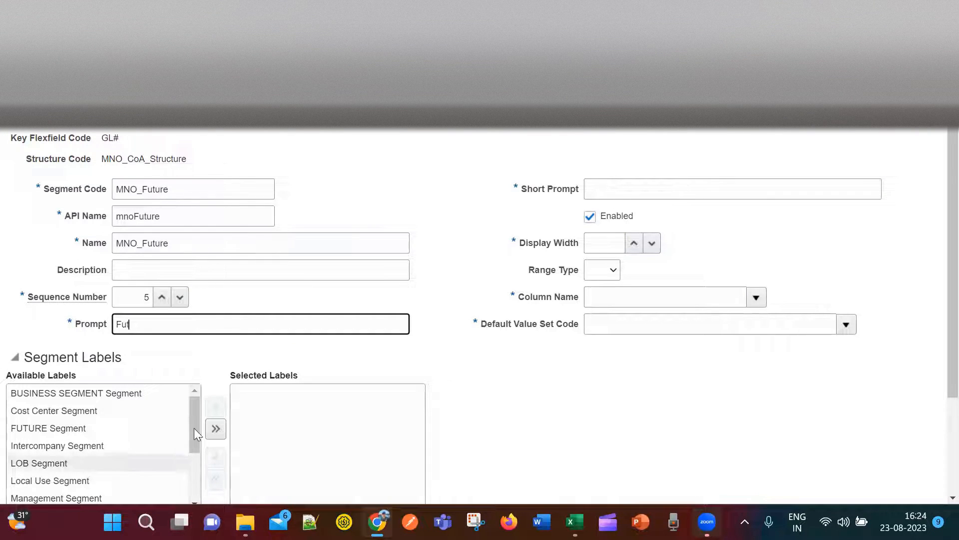
left_click(673, 190)
type("Fu")
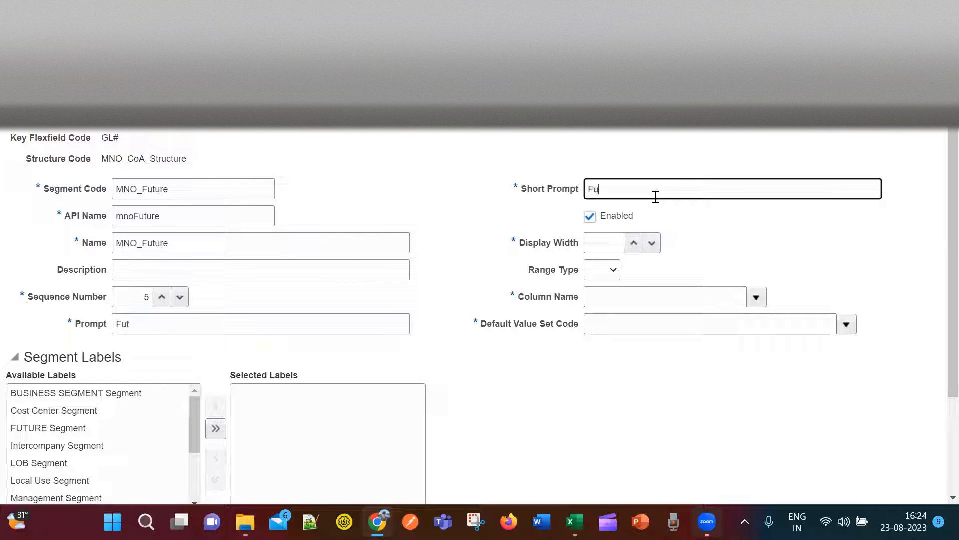
left_click(609, 245)
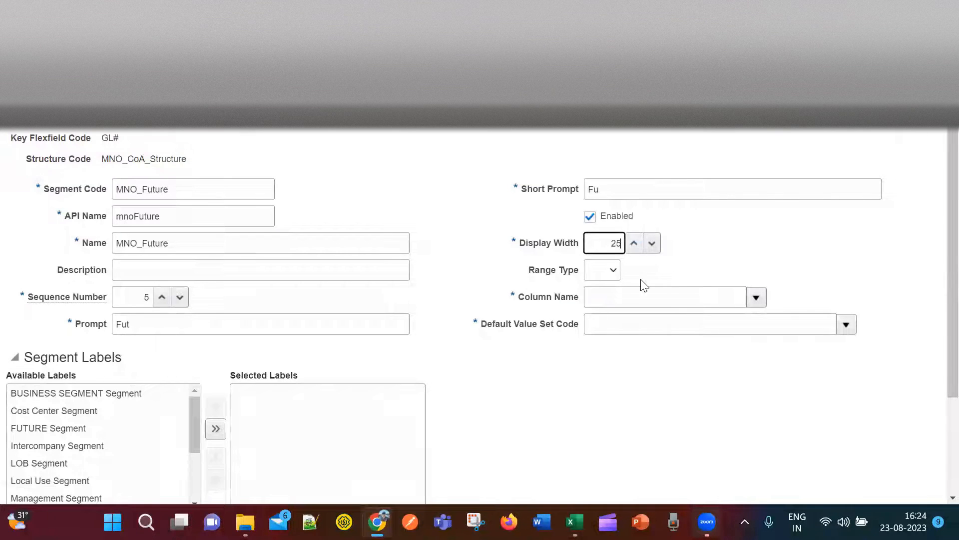
Assign column SEGMENT5 and bring up the default value set search.
left_click(756, 297)
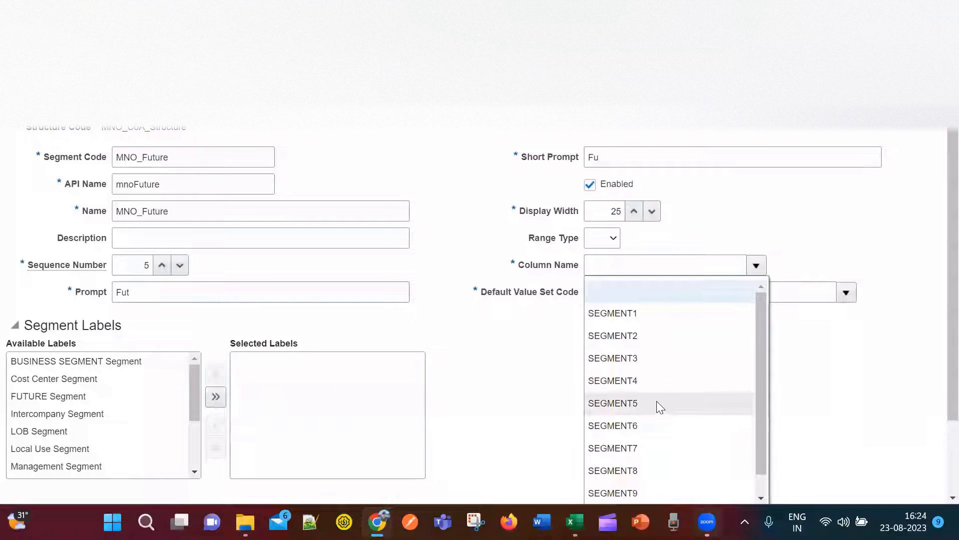
left_click(658, 402)
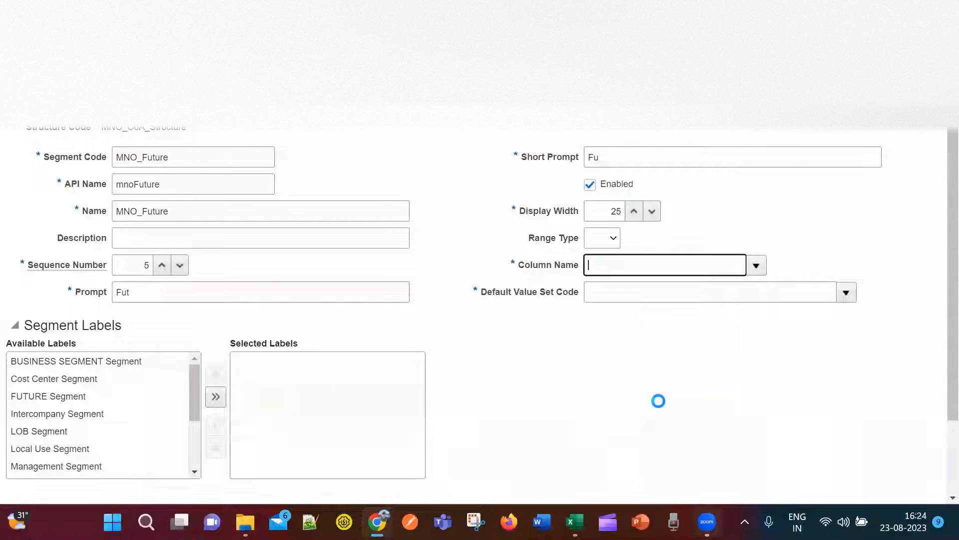
left_click(848, 296)
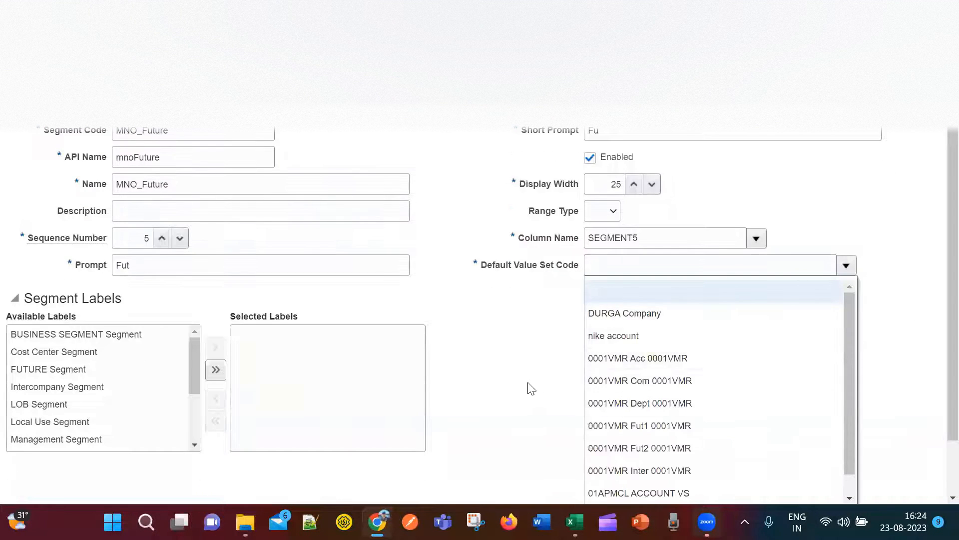
left_click(594, 439)
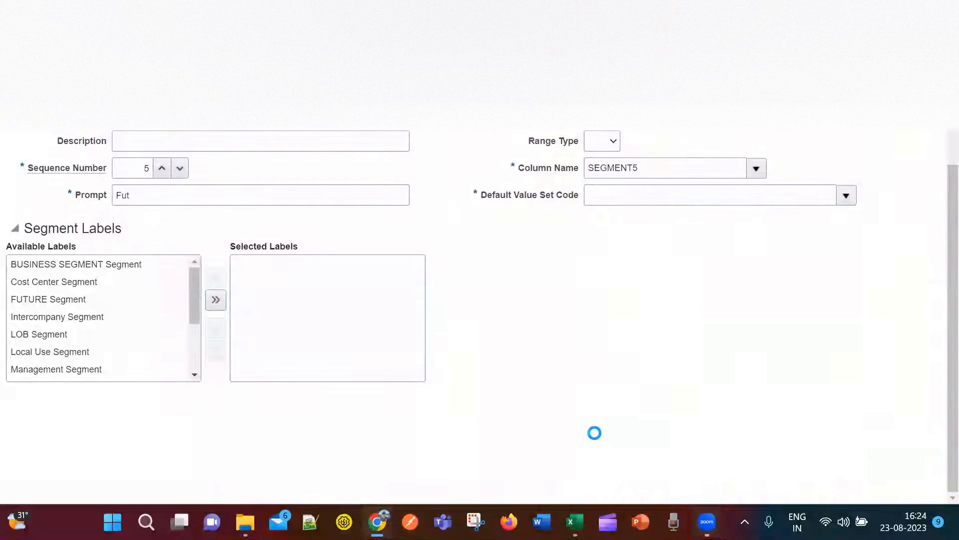
Pick MNO_Future_ValueSet from an MNO search as the default value set and save the segment.
left_click(231, 215)
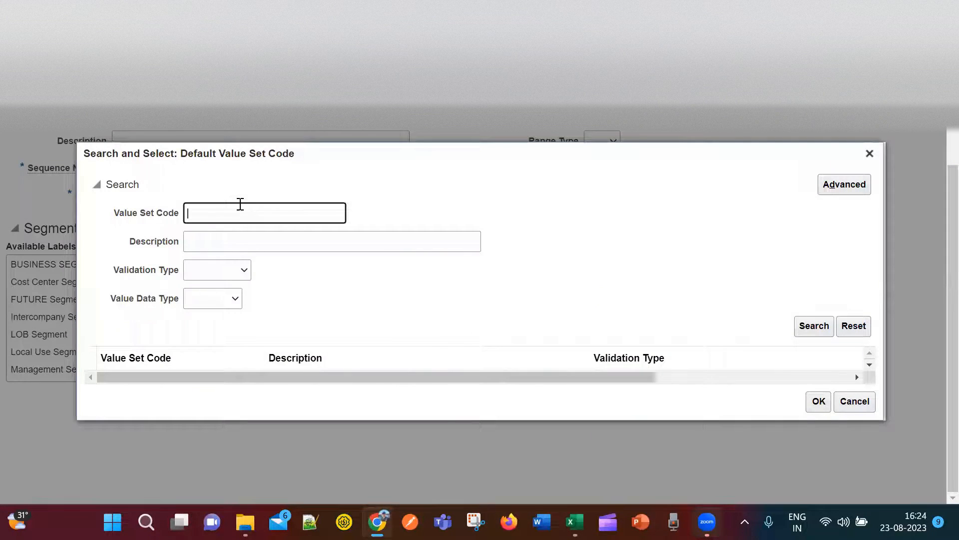
left_click(810, 327)
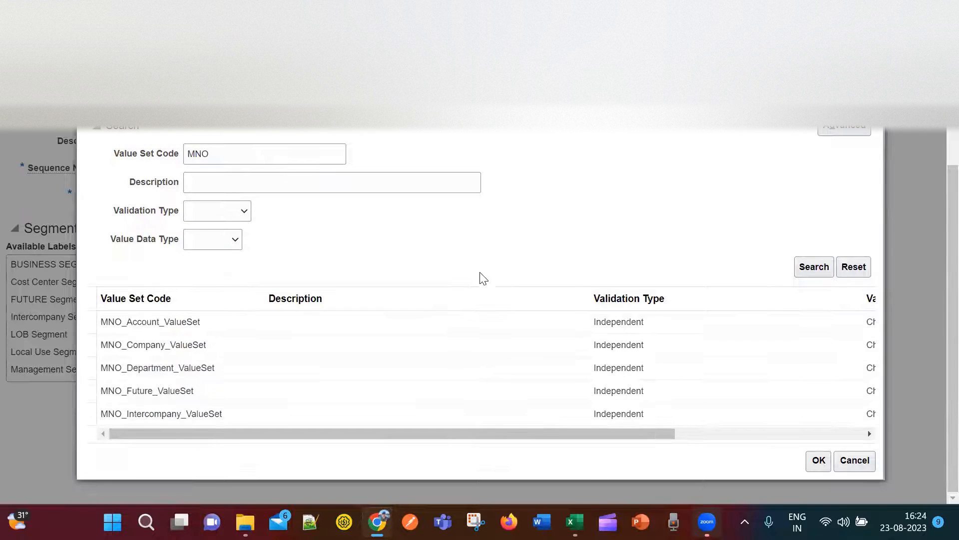
left_click(160, 390)
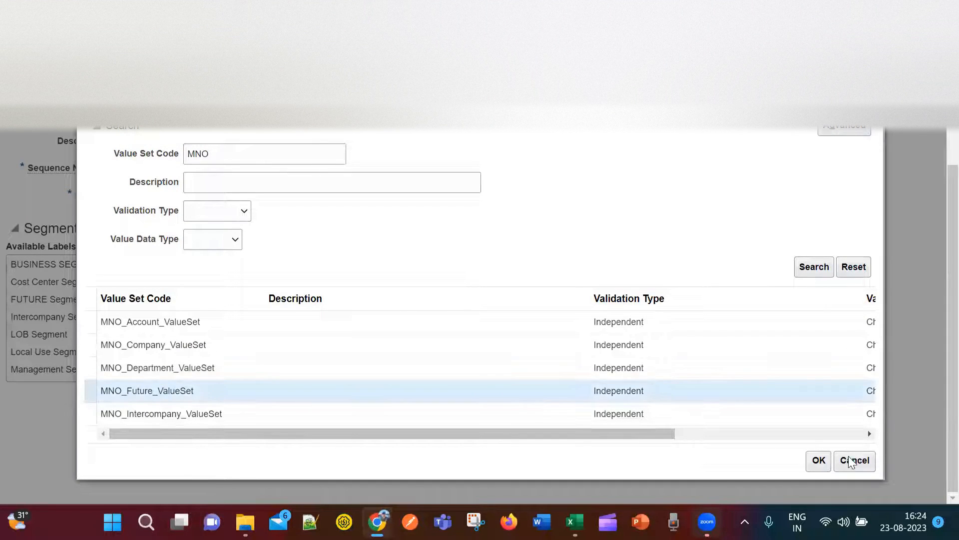
left_click(817, 460)
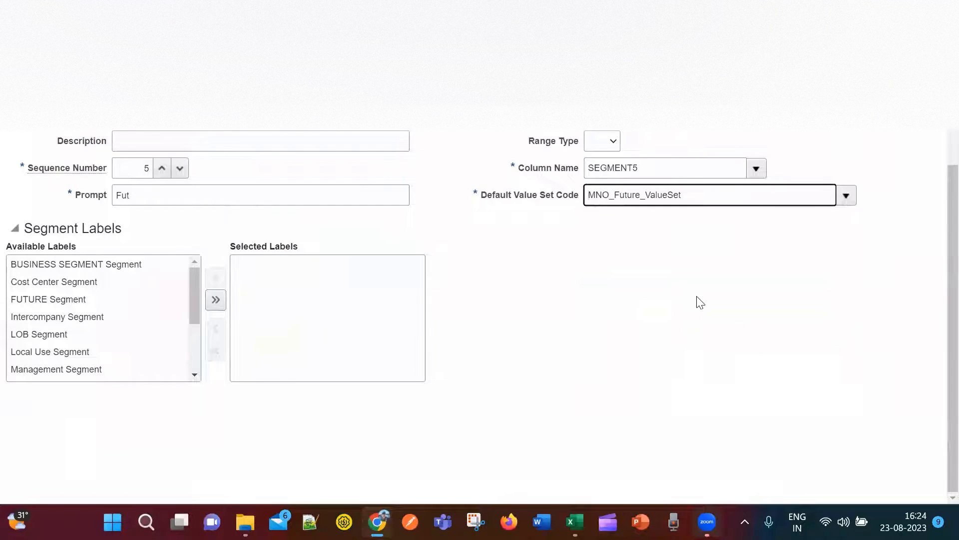
scroll(682, 377, "up", 2)
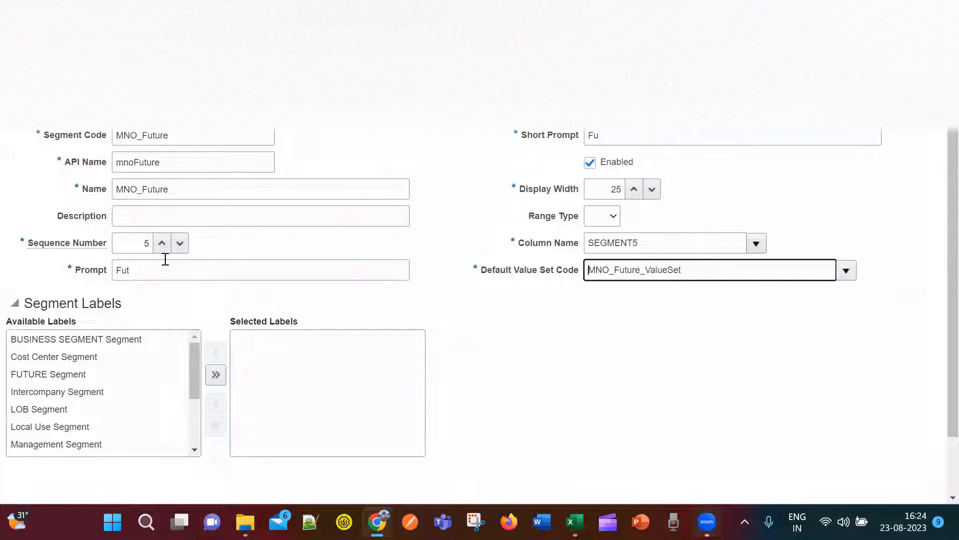
scroll(704, 423, "up", 1)
left_click(80, 188)
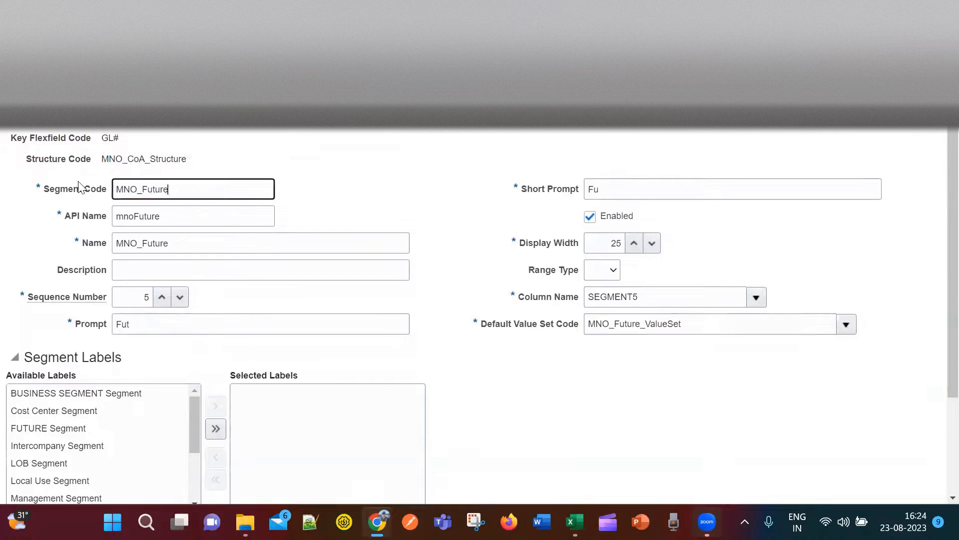
left_click(855, 128)
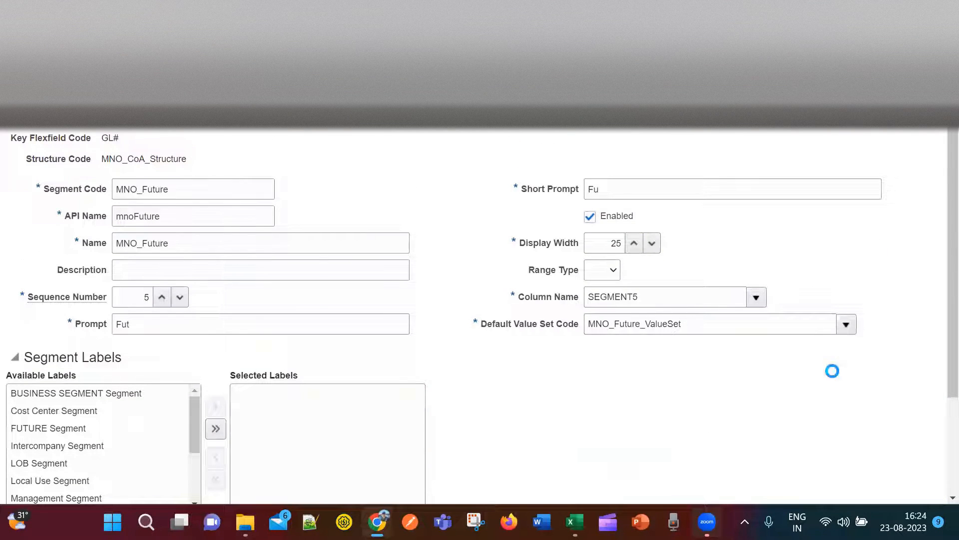
Append MNO_Future on a new line in Excel cell H6.
key("alt+Tab")
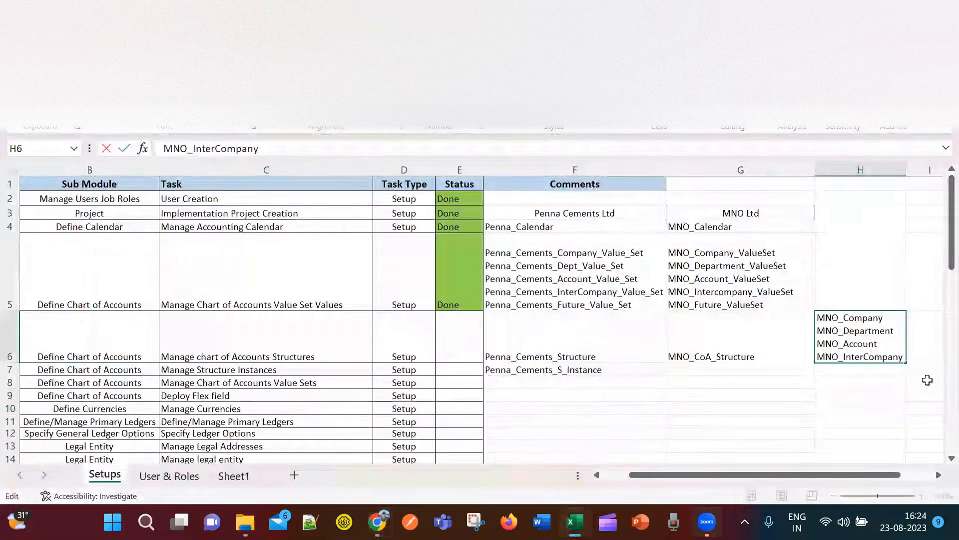
key("alt+Return")
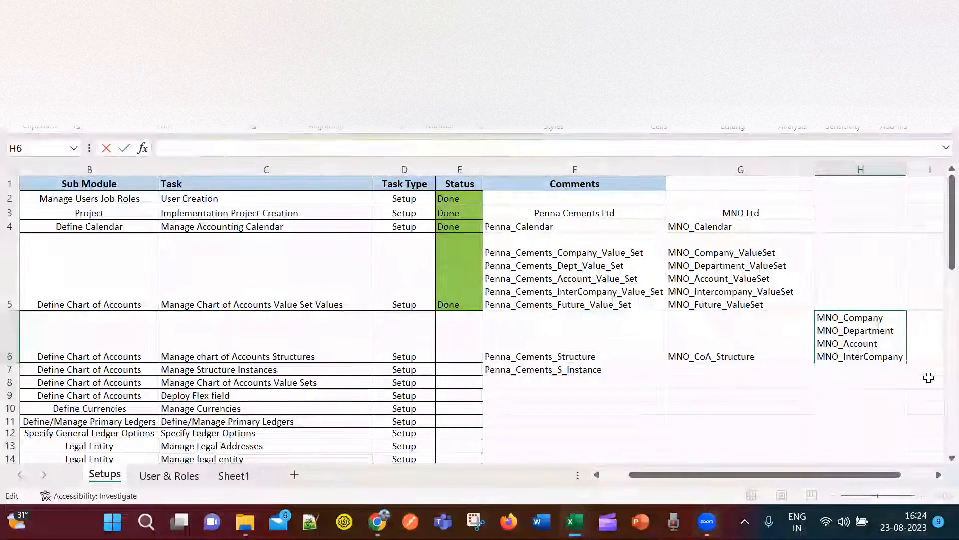
type("MNO_Future")
left_click(775, 419)
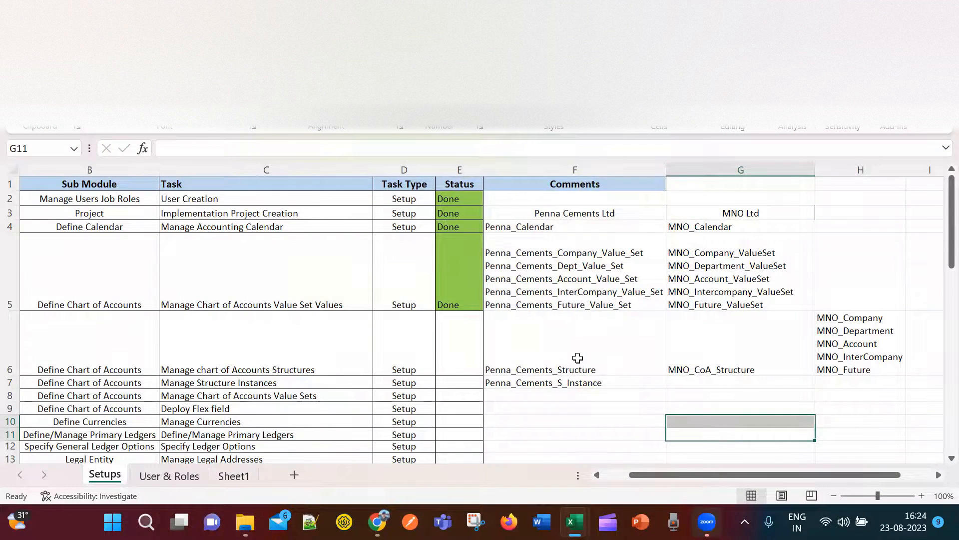
key("alt+Tab")
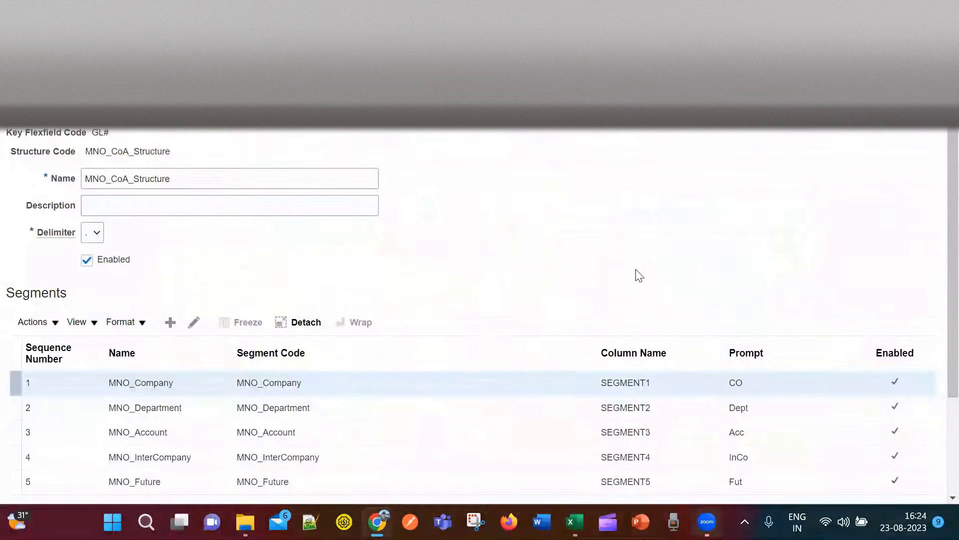
Review the five MNO segments against the structure plan in Excel.
scroll(637, 274, "down", 3)
scroll(557, 413, "up", 3)
scroll(181, 405, "down", 3)
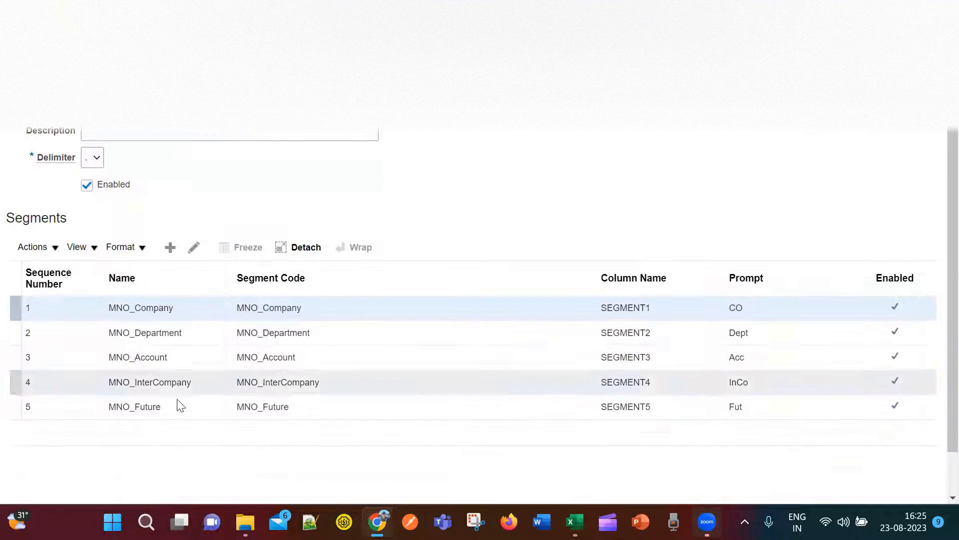
key("alt+Tab")
key("alt+Tab")
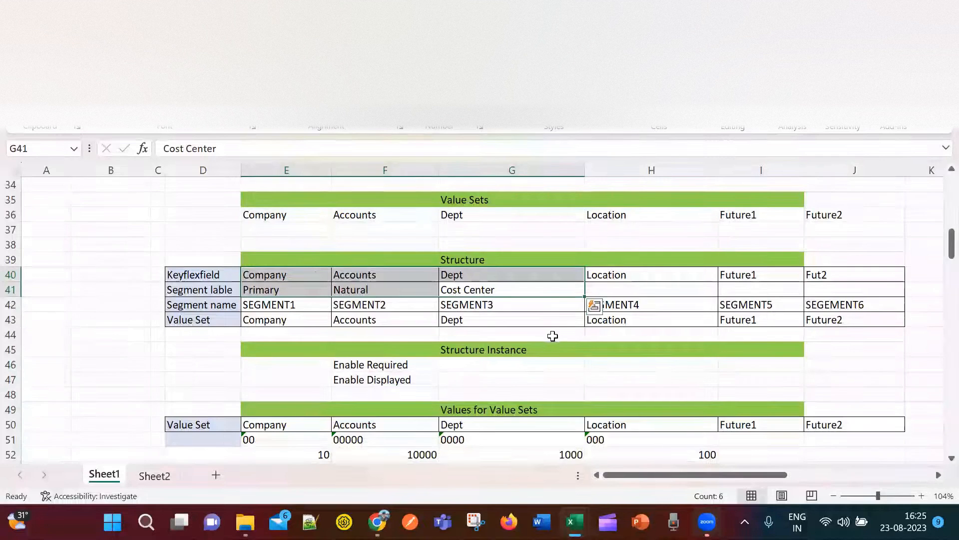
key("alt+Tab")
Navigate back through structures and key flexfields to the MNO Ltd task list.
scroll(768, 218, "up", 2)
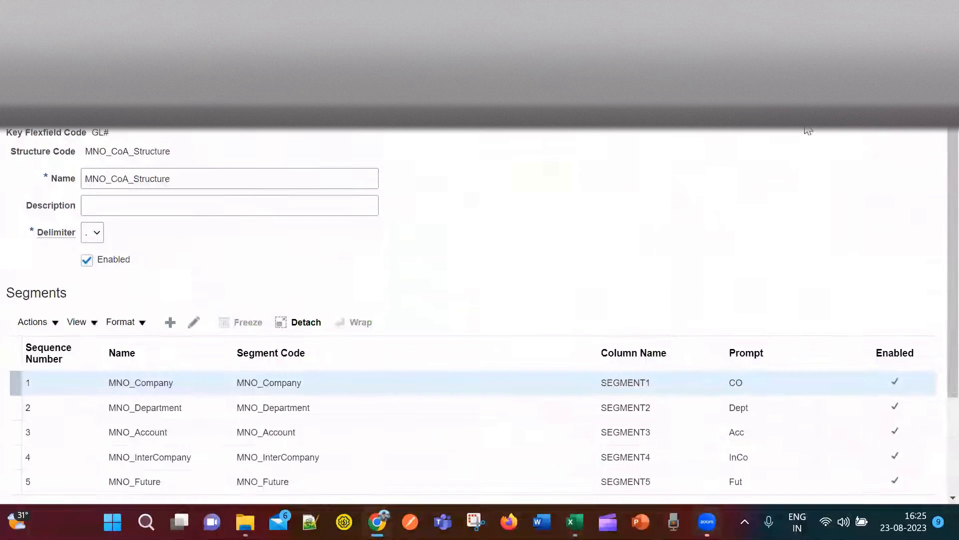
left_click(850, 127)
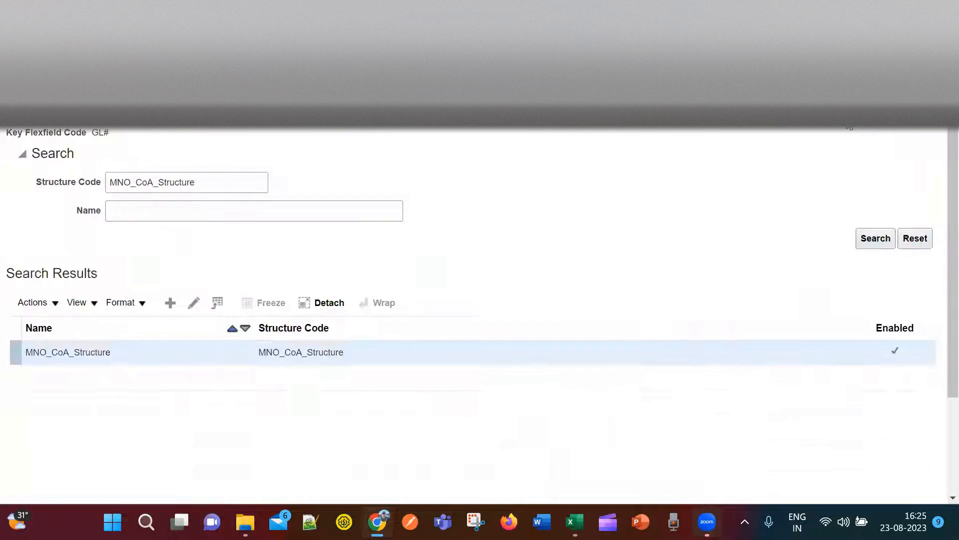
left_click(927, 127)
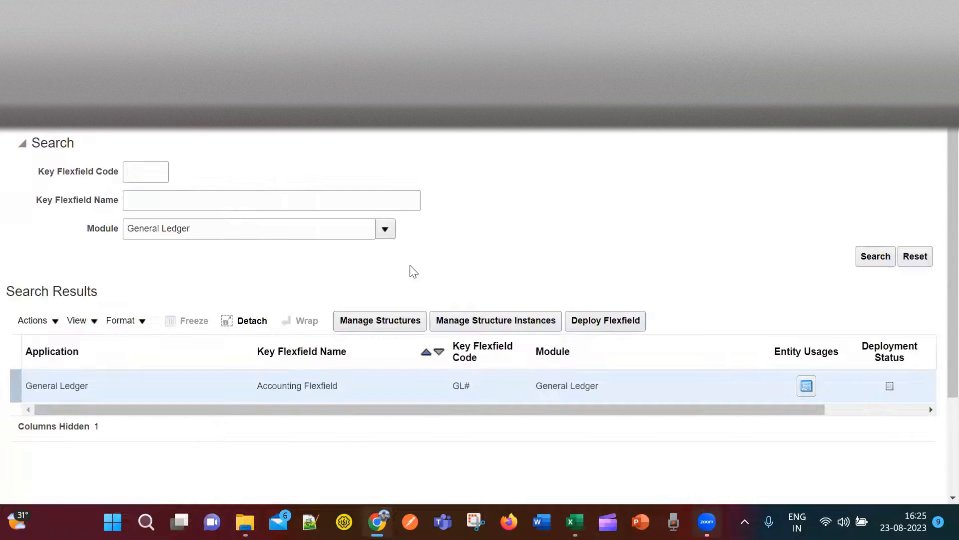
left_click(927, 126)
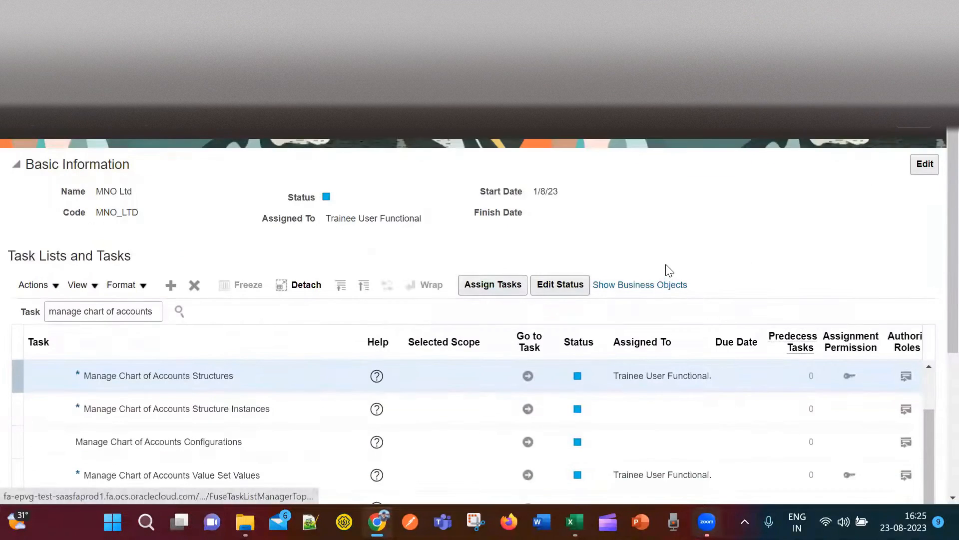
key("alt+Tab")
key("alt+Tab")
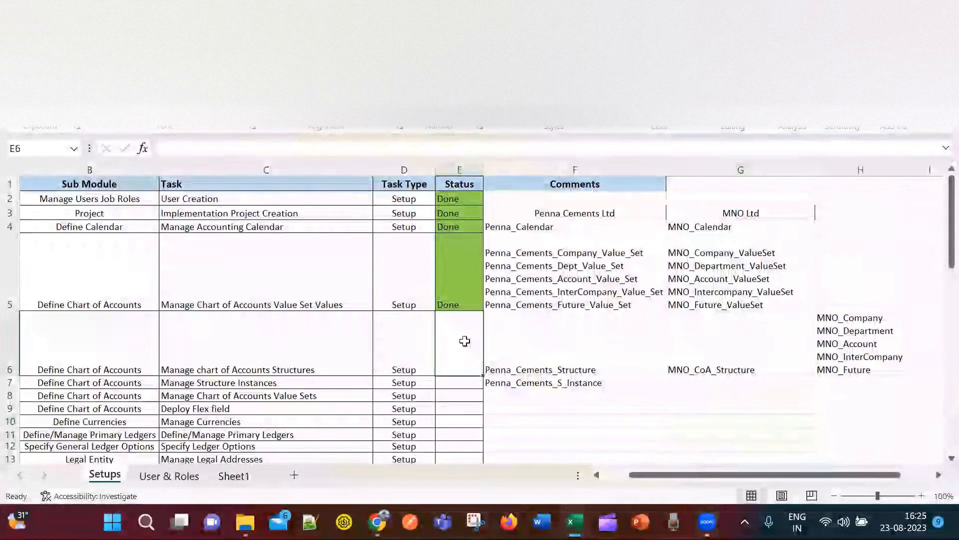
Mark the Manage chart of Accounts Structures task Done in tracker cell E6.
left_click(245, 359)
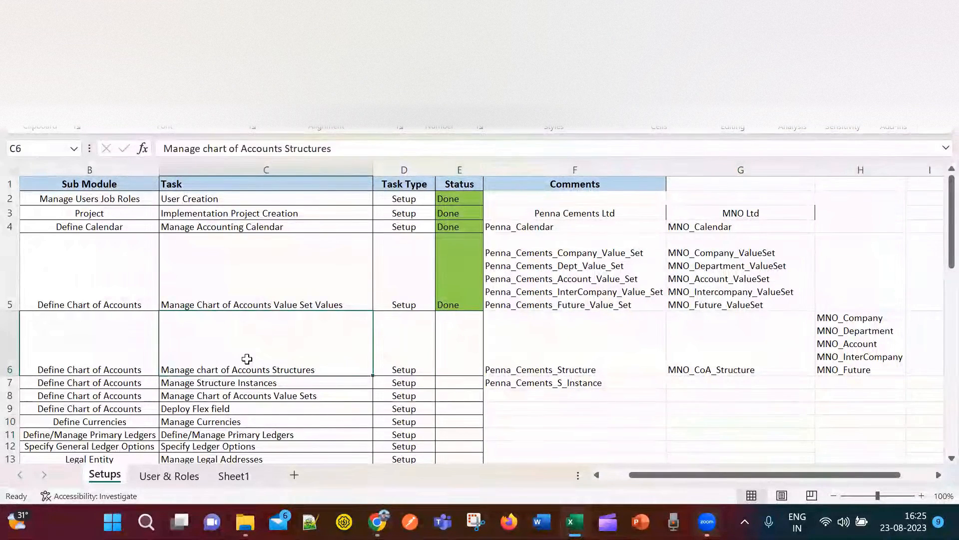
left_click(464, 288)
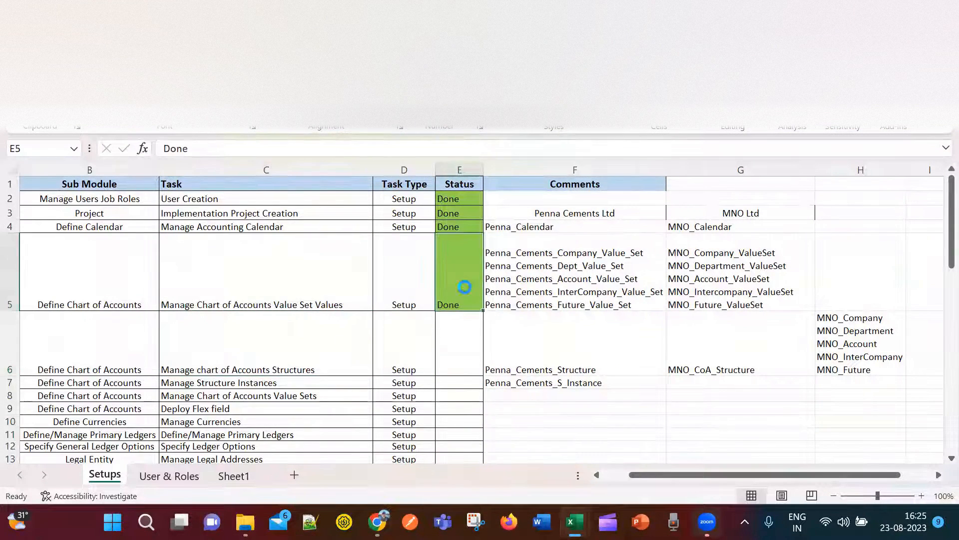
key("ctrl+c")
left_click(456, 355)
key("ctrl+v")
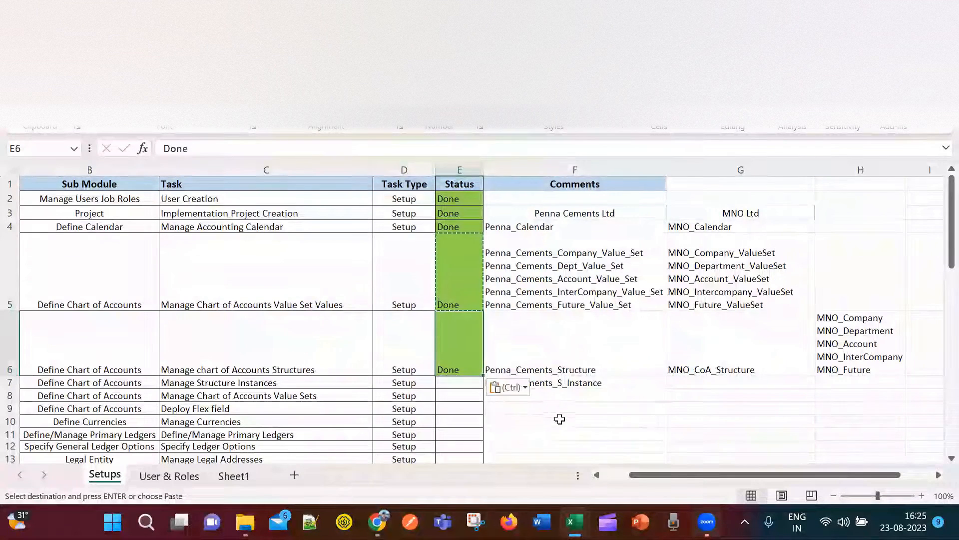
scroll(559, 417, "down", 1)
left_click(560, 407)
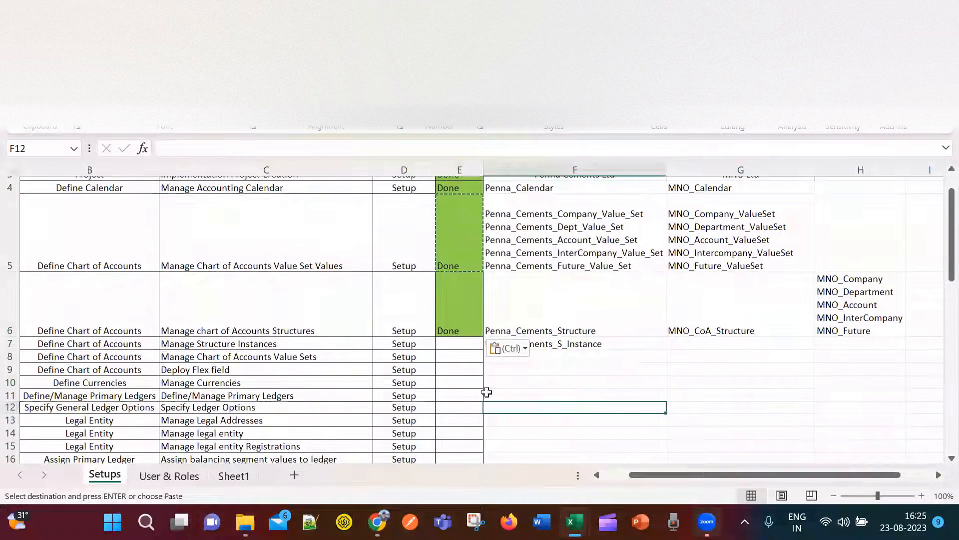
Read the Structure Instance notes for Enable Required and Enable Displayed in the plan.
left_click(274, 344)
left_click(454, 346)
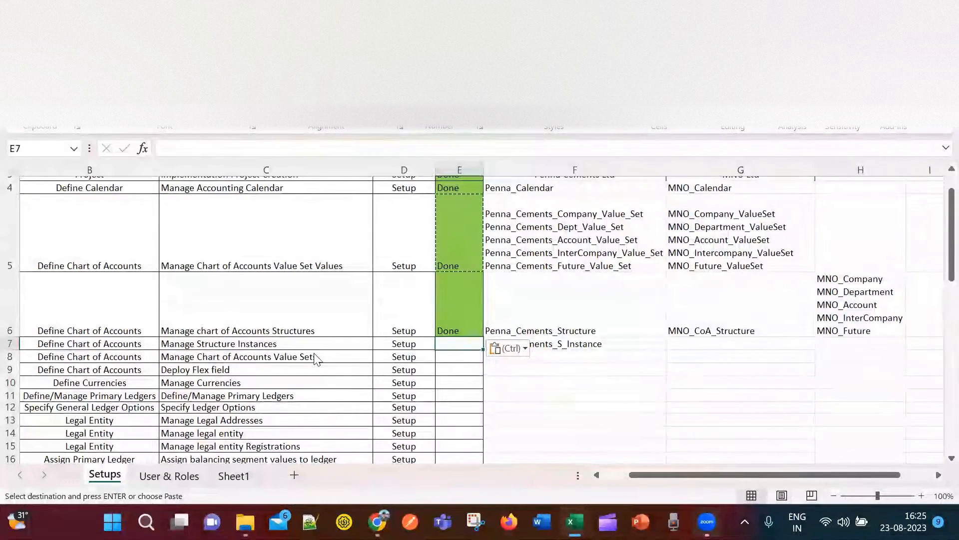
key("alt+Tab")
key("alt+Tab")
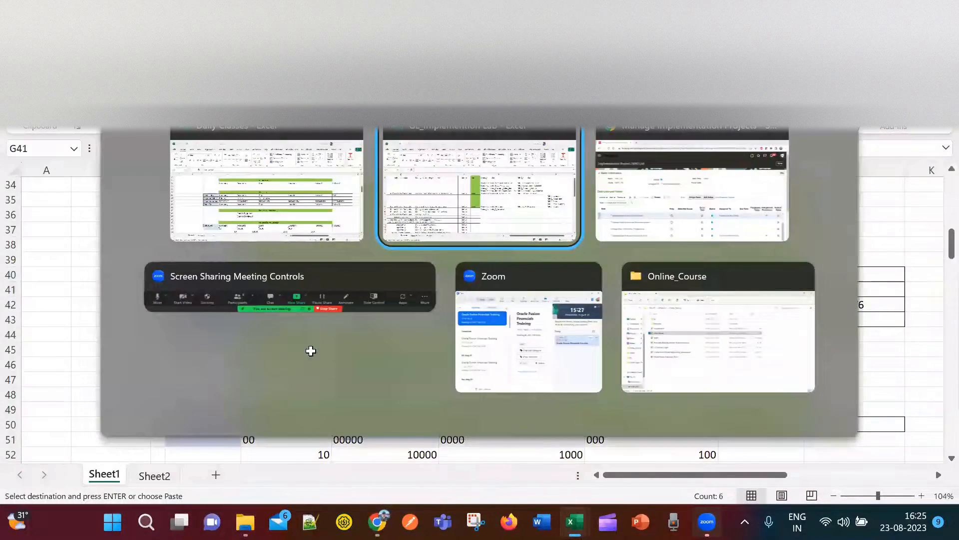
key("Escape")
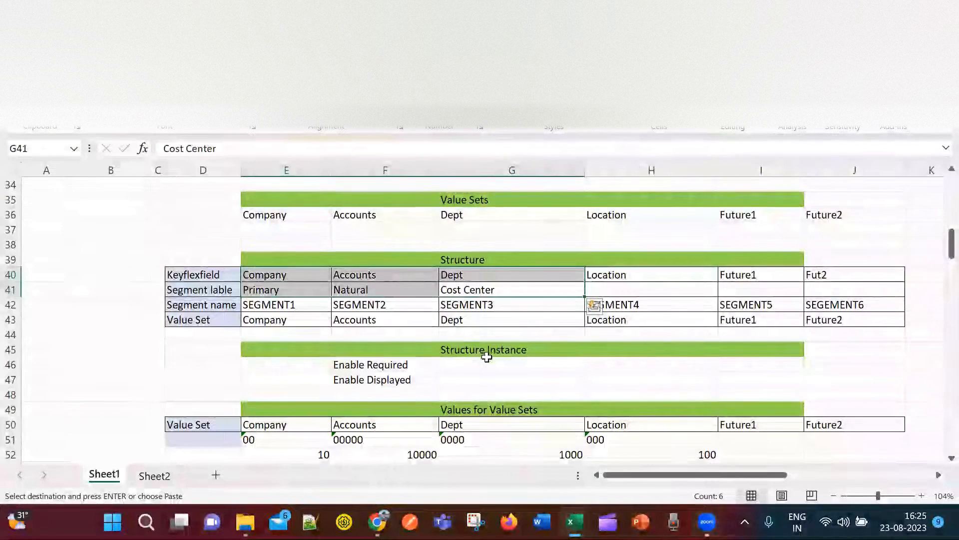
left_click(486, 357)
scroll(424, 382, "down", 2)
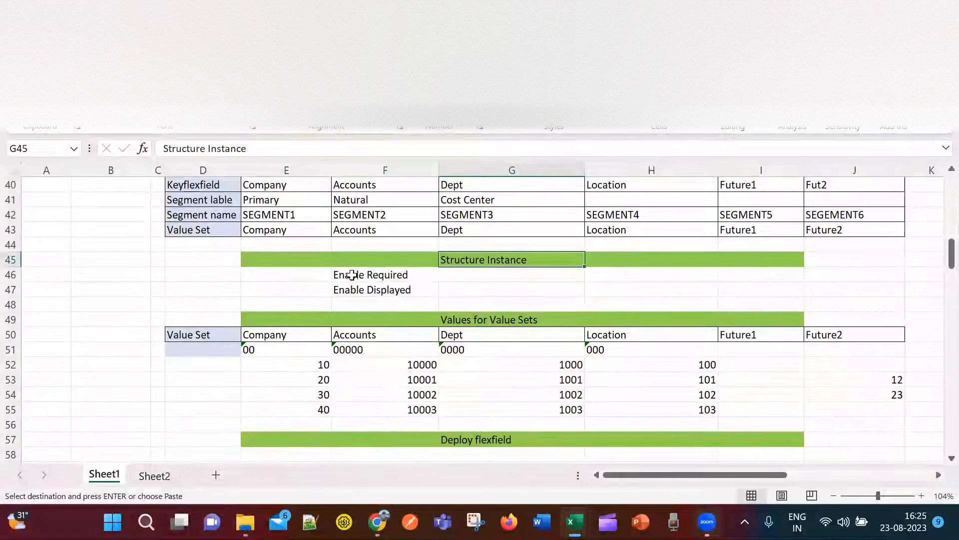
left_click(375, 274)
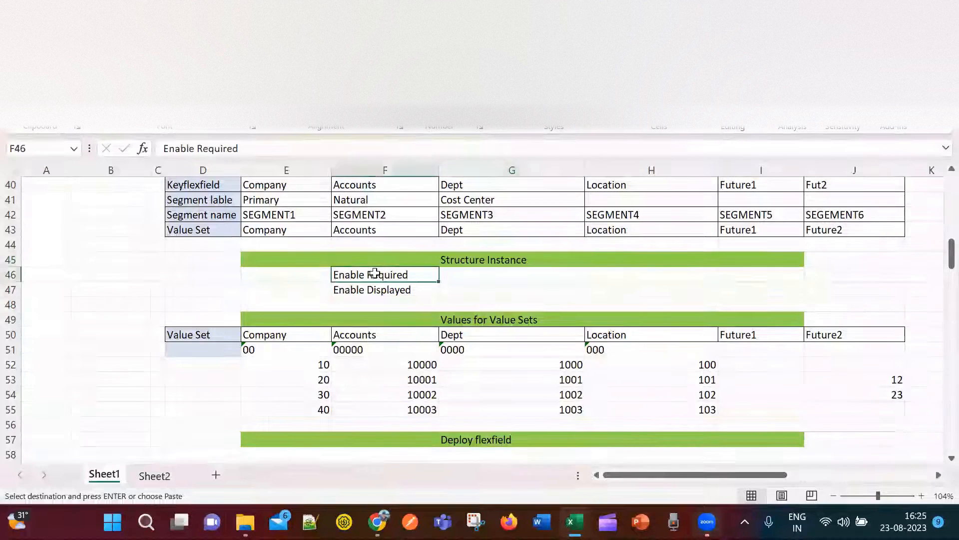
left_click(411, 290)
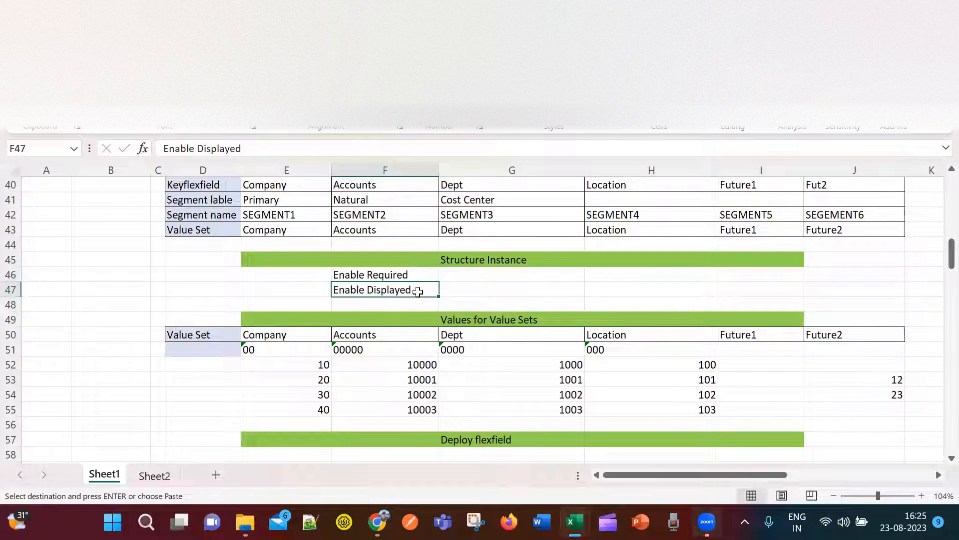
left_click(411, 275)
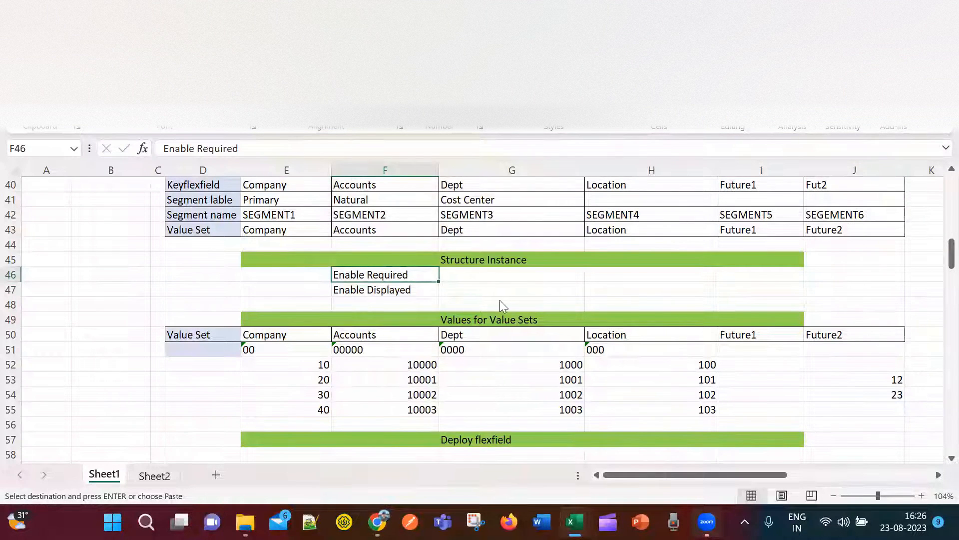
key("alt+Tab")
key("alt+Tab")
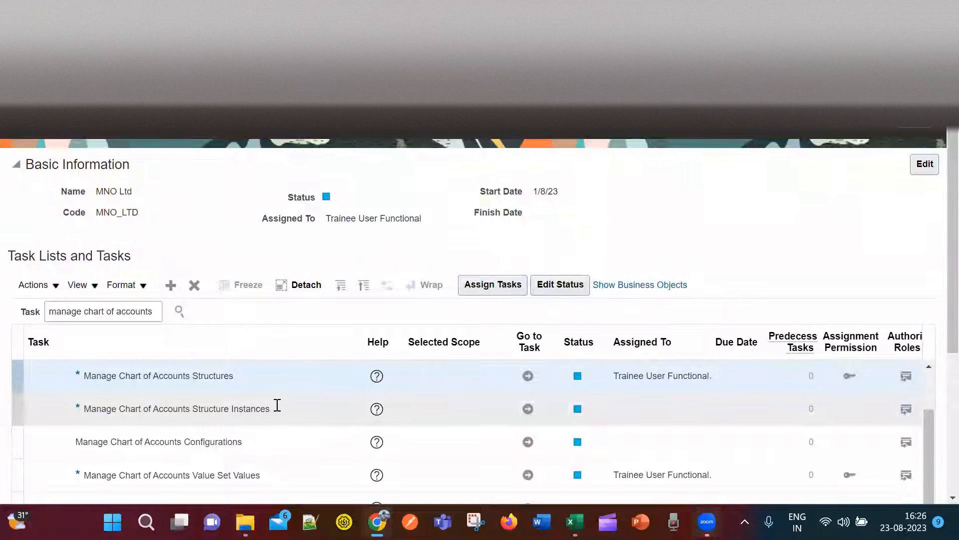
Open Manage Chart of Accounts Structure Instances, filter by General Ledger, and manage the Accounting Flexfield instances.
left_click(529, 410)
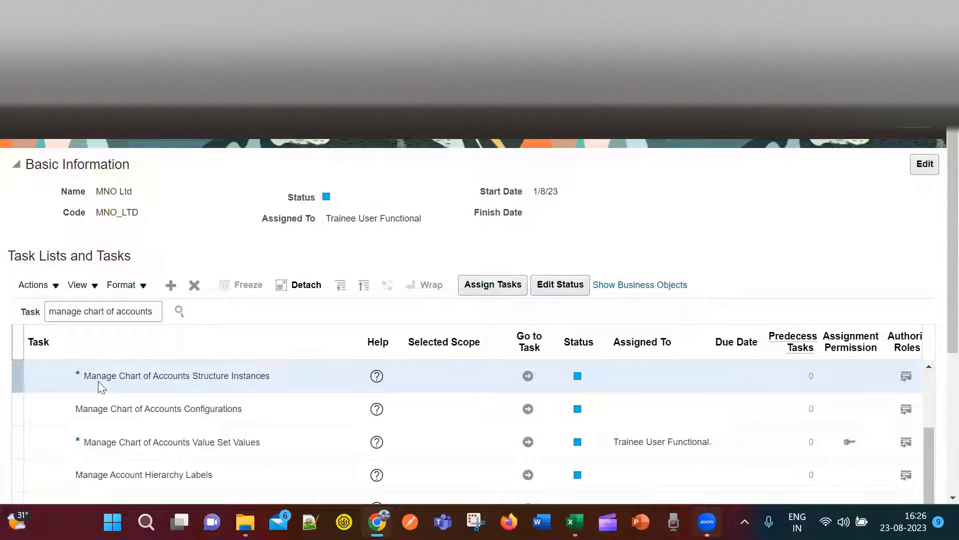
left_click(528, 377)
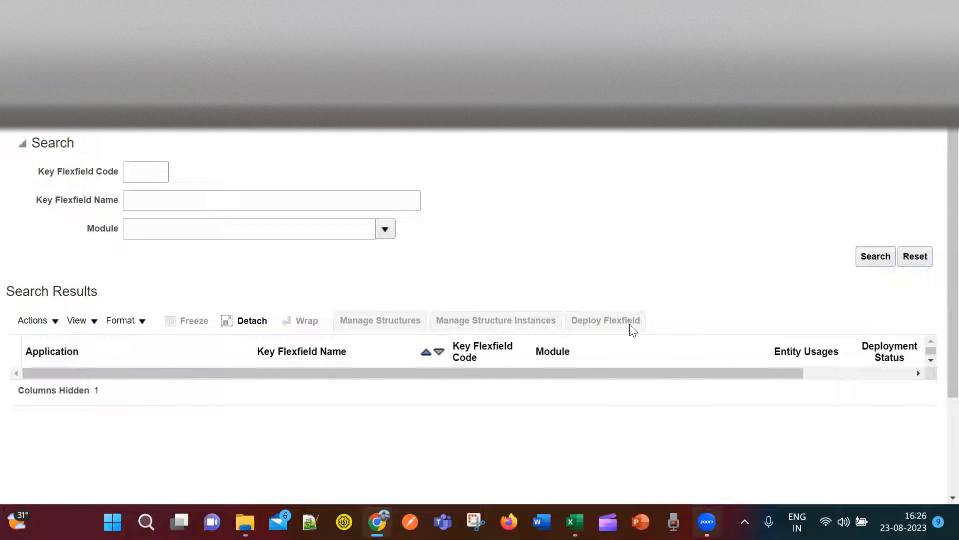
left_click(387, 232)
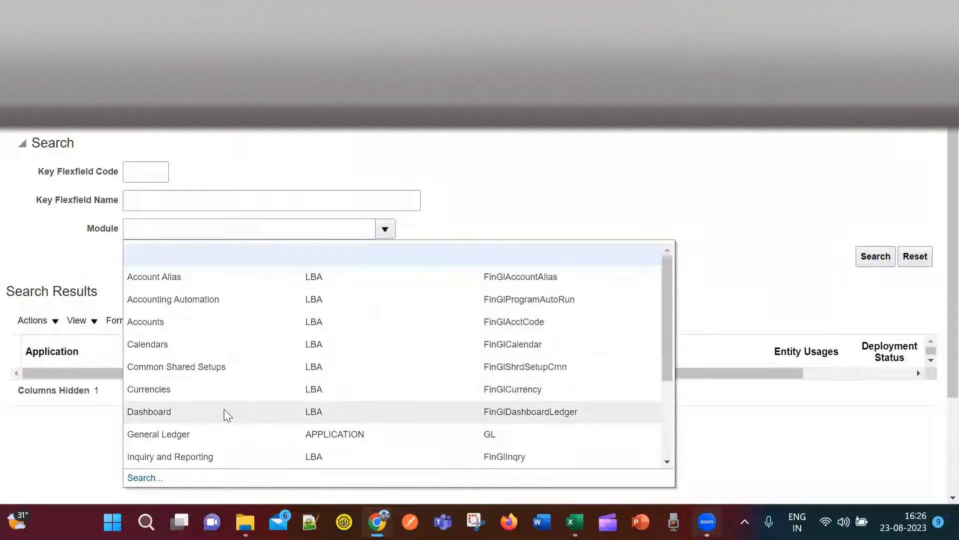
left_click(227, 430)
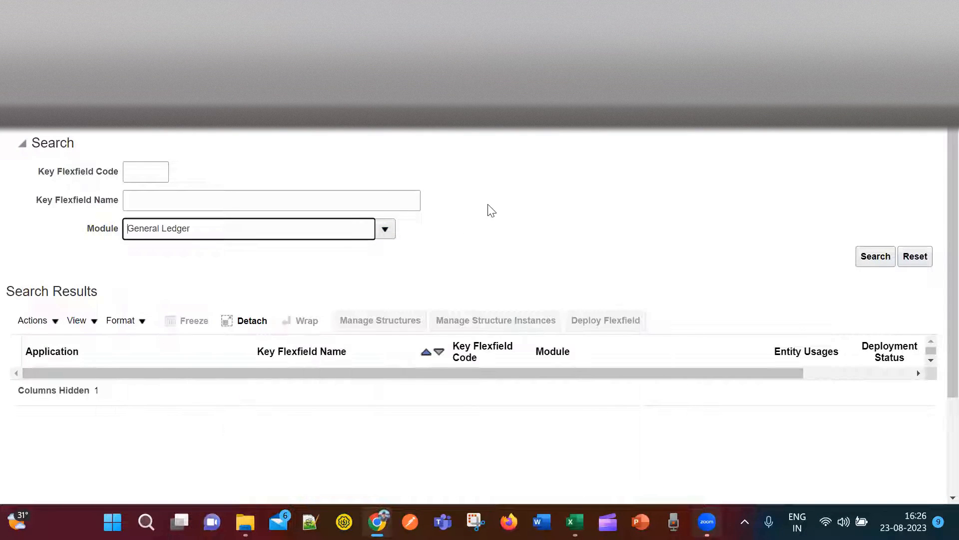
left_click(873, 257)
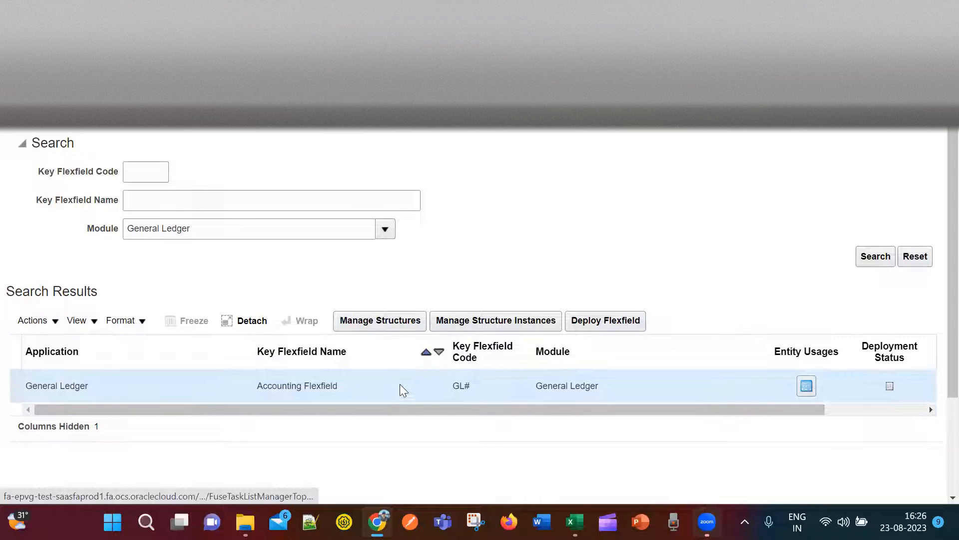
left_click(472, 320)
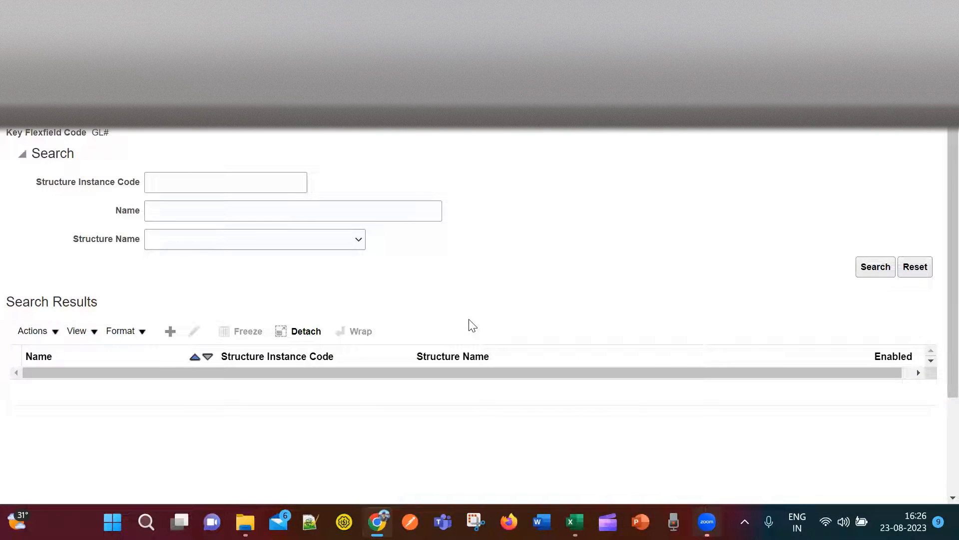
left_click(186, 183)
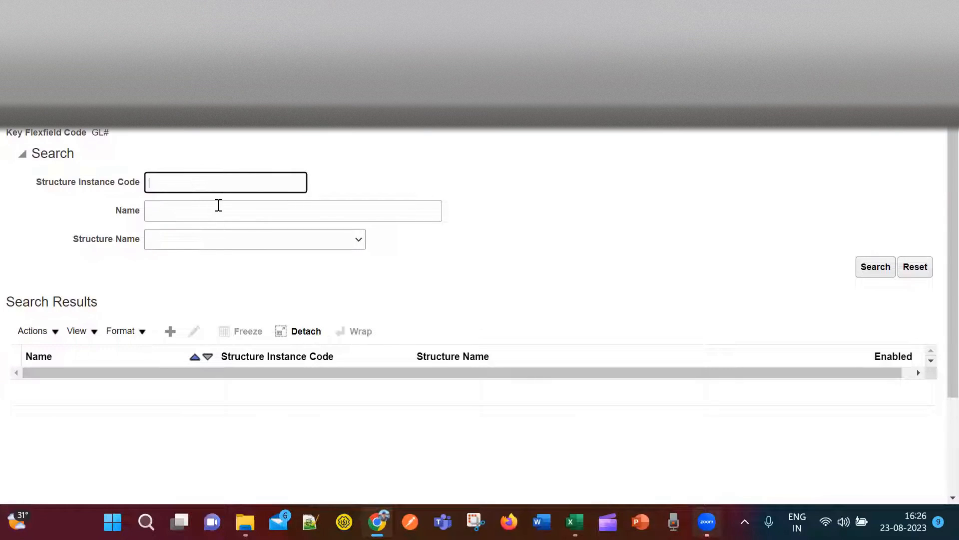
key("alt+Tab")
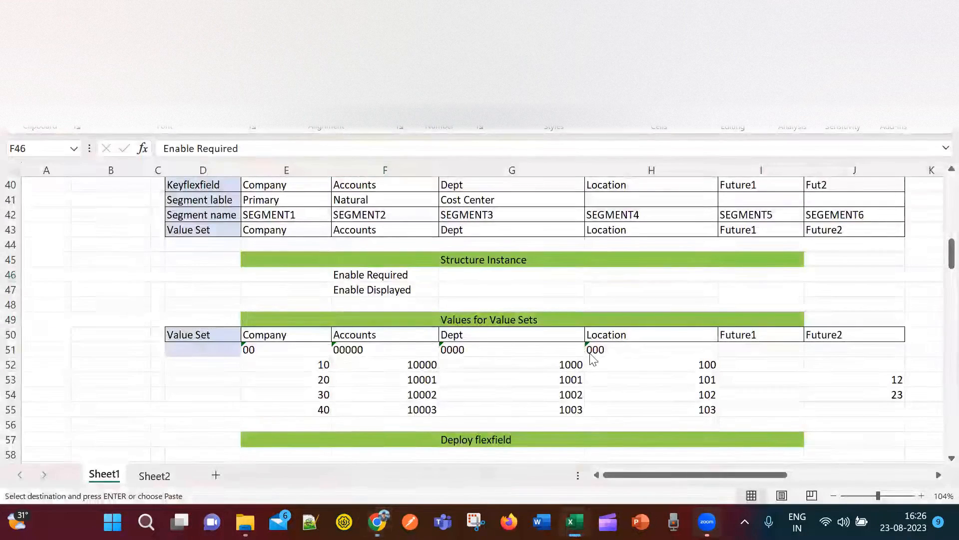
key("alt+Tab")
key("alt+Tab")
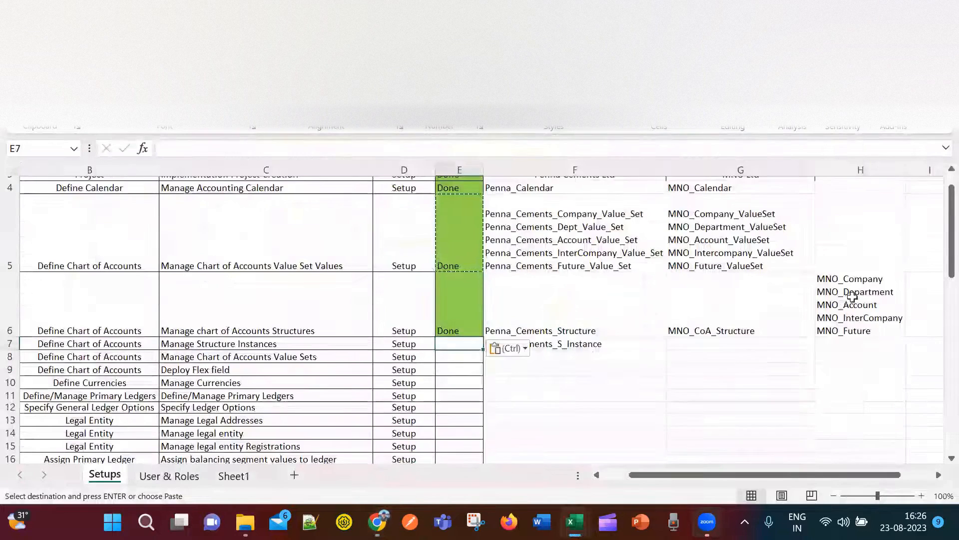
double_click(772, 330)
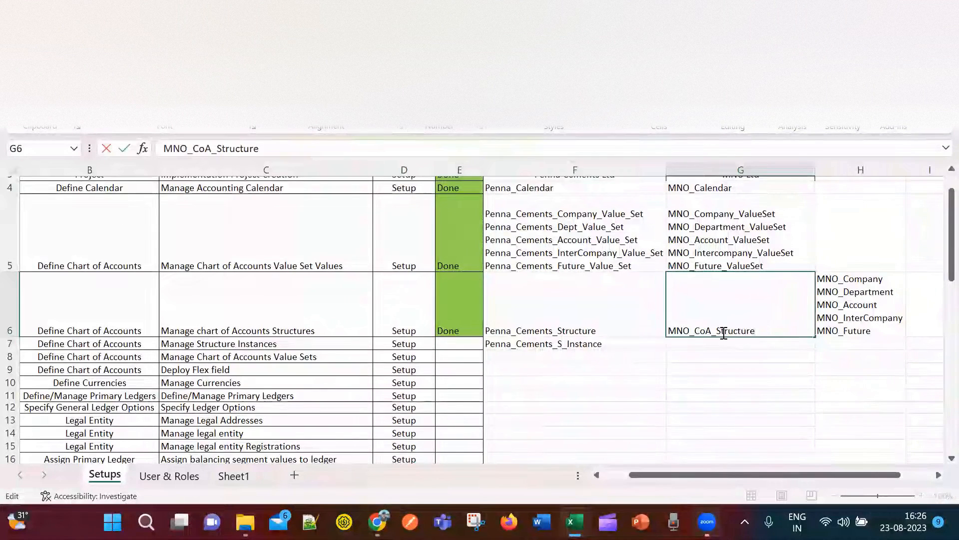
left_click_drag(757, 331, 662, 331)
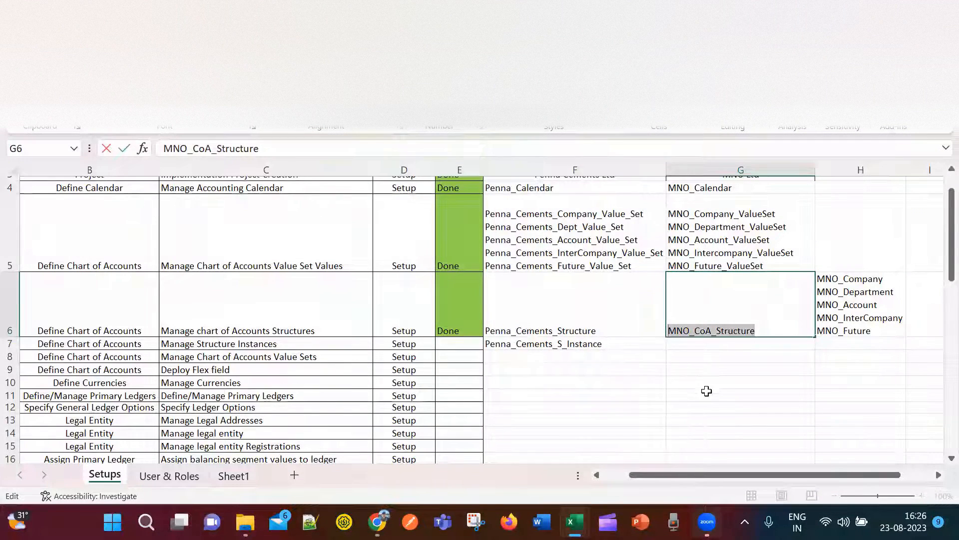
key("alt+Tab")
key("alt+Tab")
key("alt+Tab")
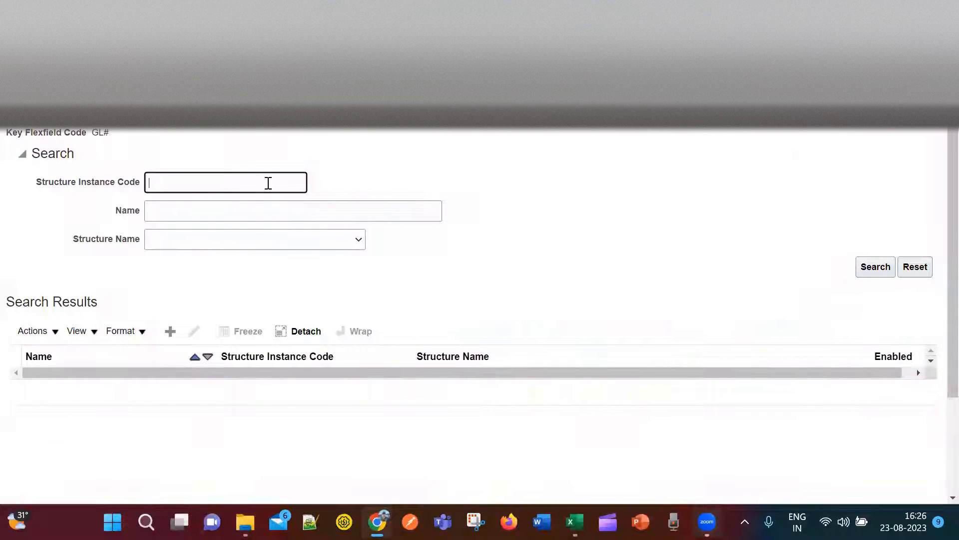
key("ctrl+v")
type("_I")
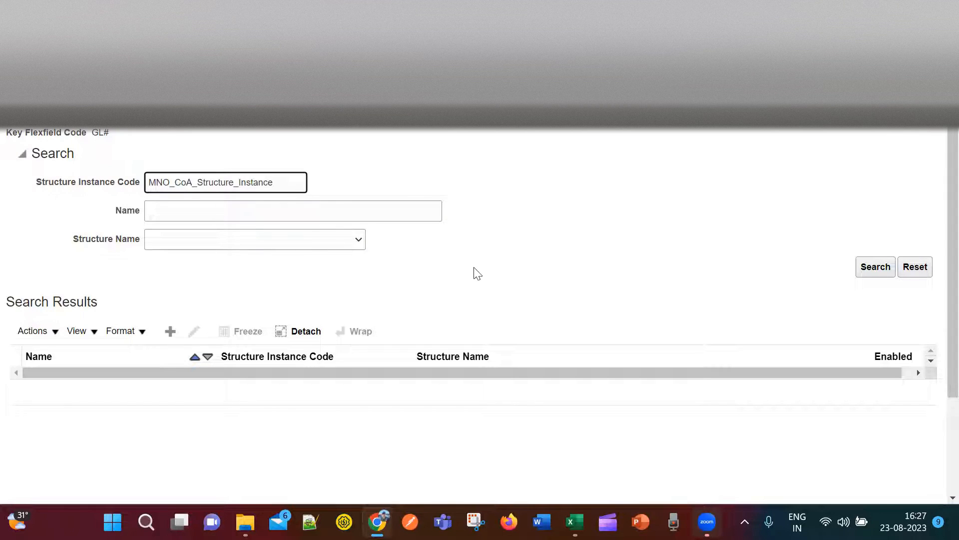
left_click_drag(289, 186, 150, 198)
key("ctrl+c")
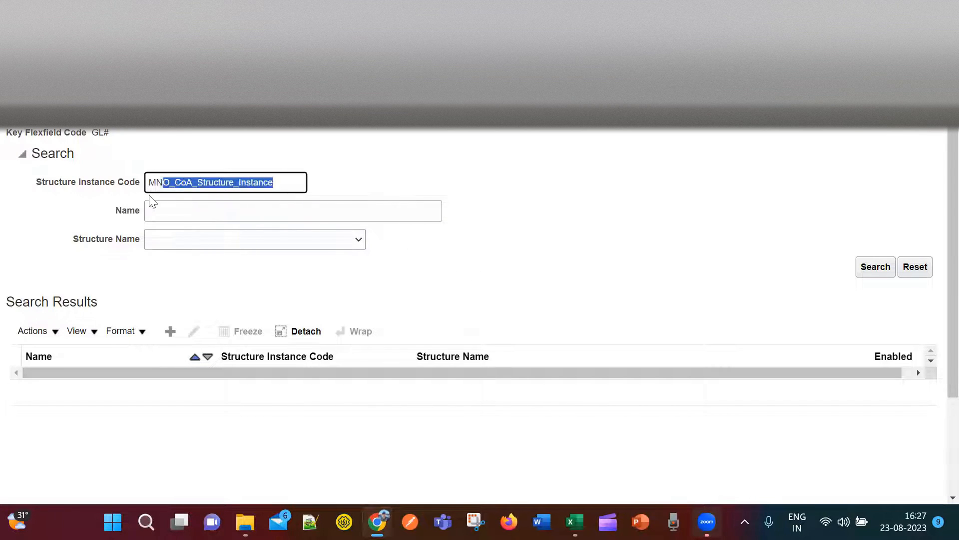
key("BackSpace")
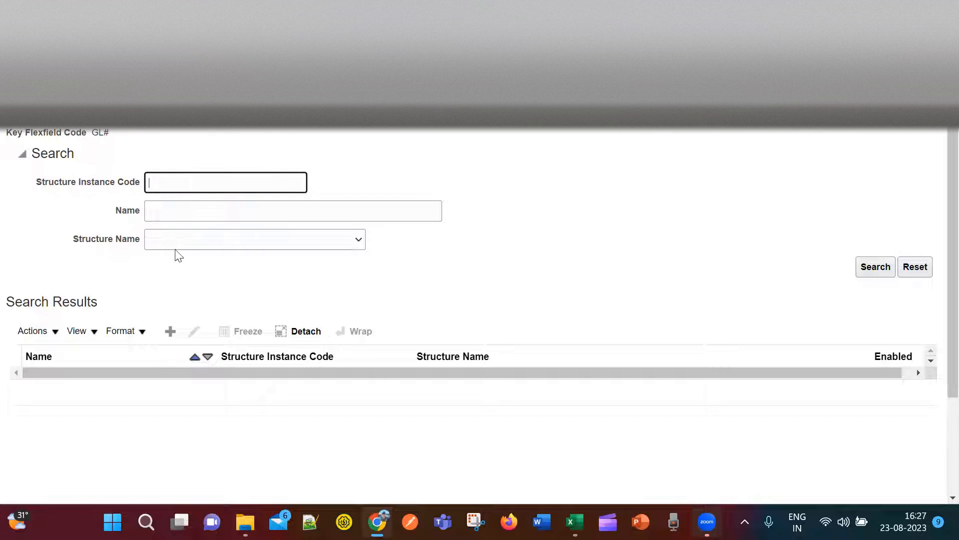
Start a structure instance with code MNO_CoA_Structure_Instance, then cancel it.
left_click(169, 332)
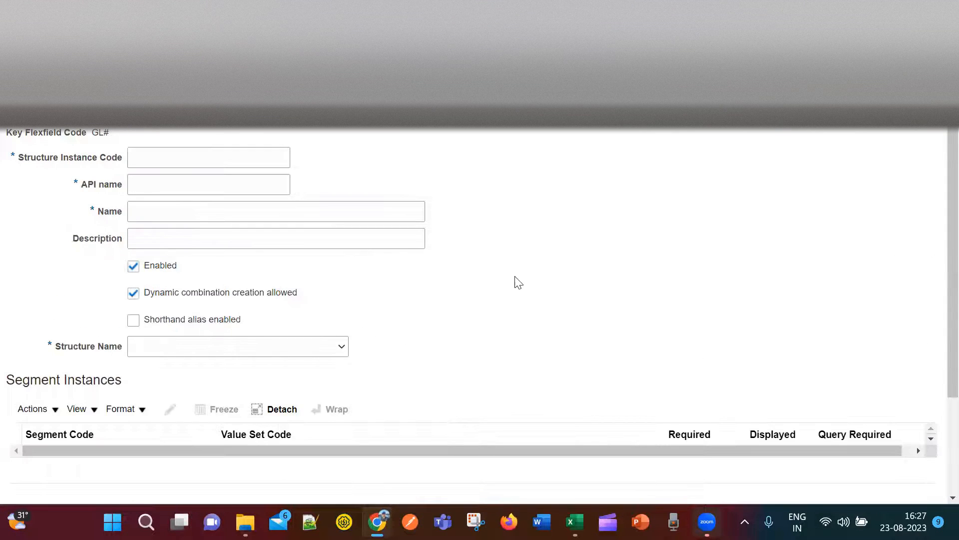
left_click(223, 165)
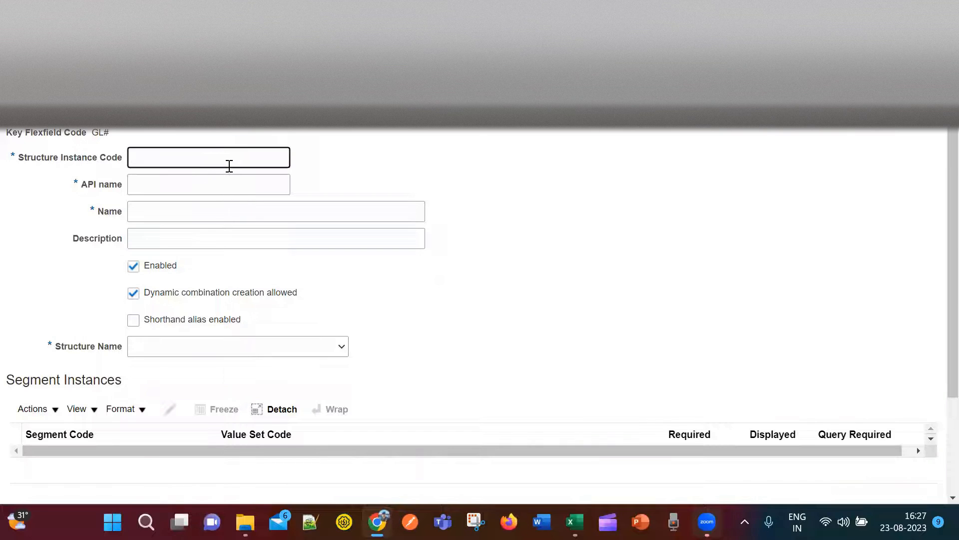
key("ctrl+v")
key("Tab")
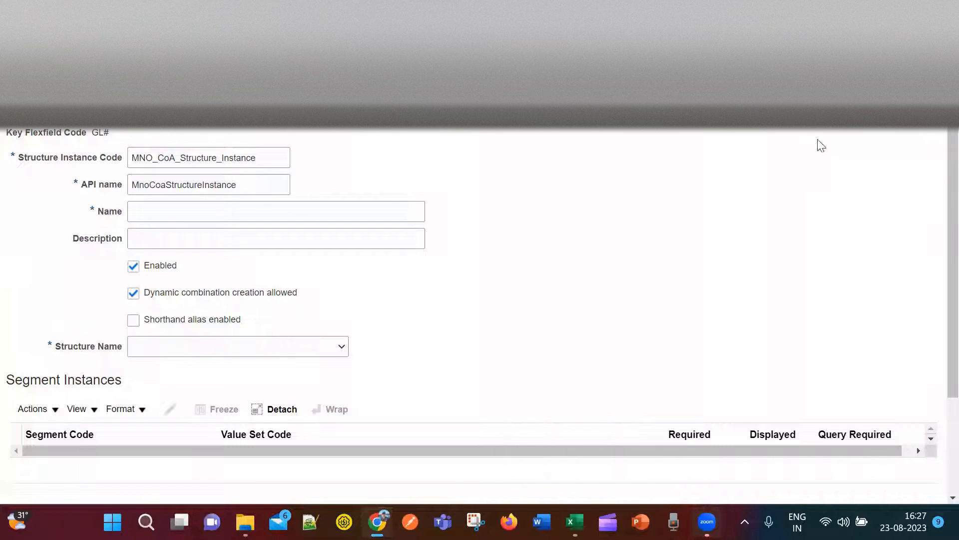
left_click(909, 128)
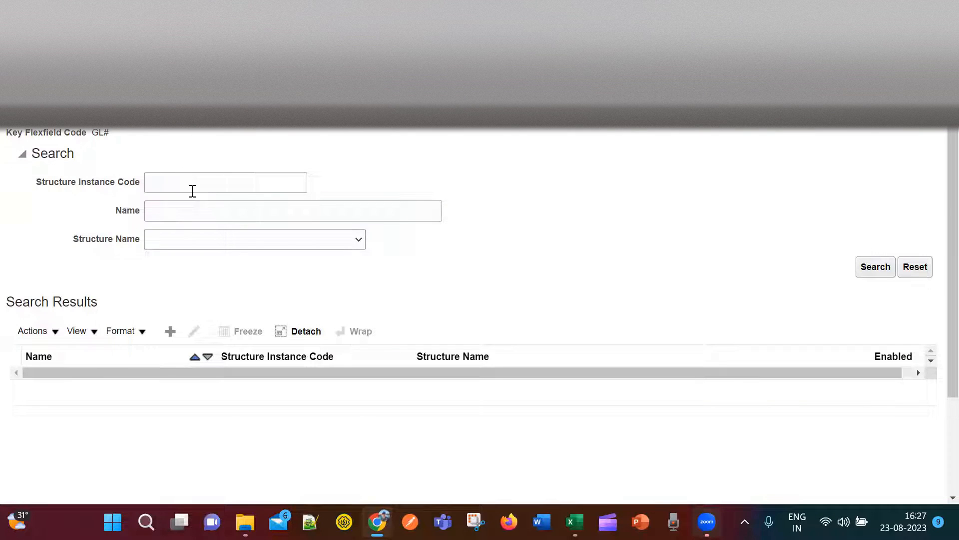
Search for the existing Penna_Cements_S_Instance, then start a fresh structure instance form.
left_click(183, 182)
type("enna")
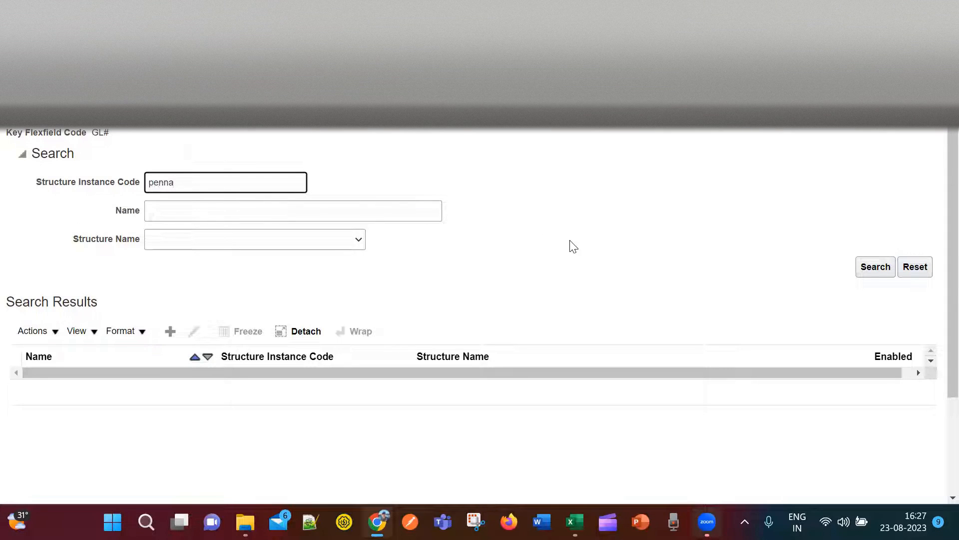
left_click(874, 269)
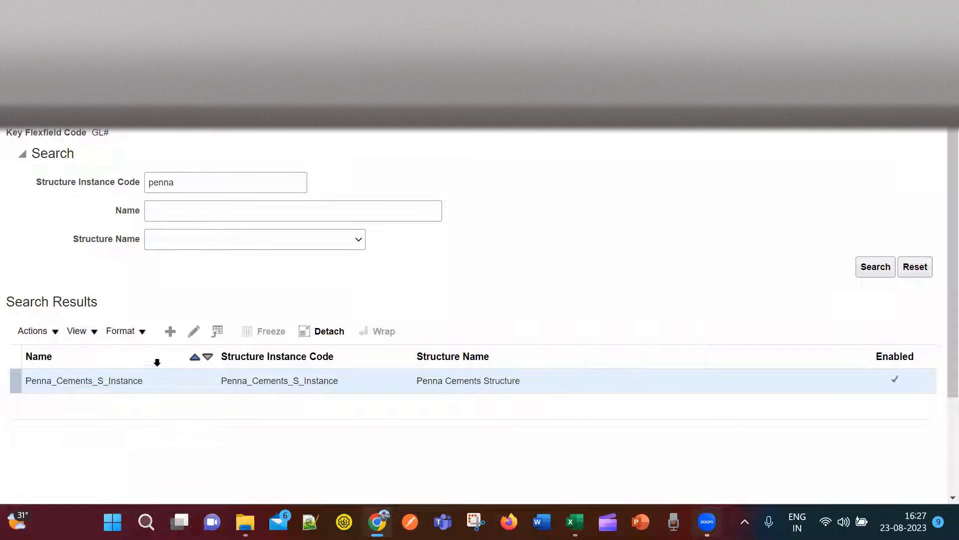
left_click(170, 332)
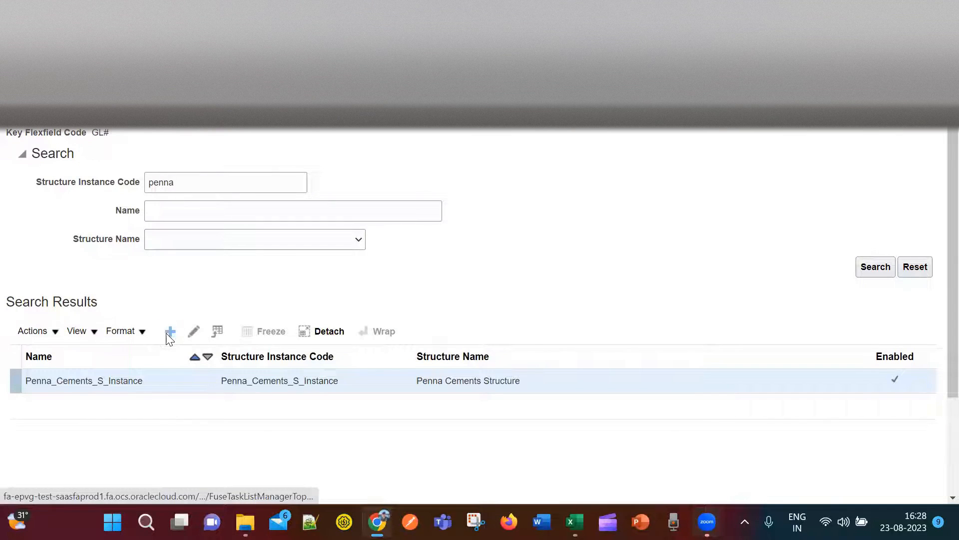
left_click(223, 154)
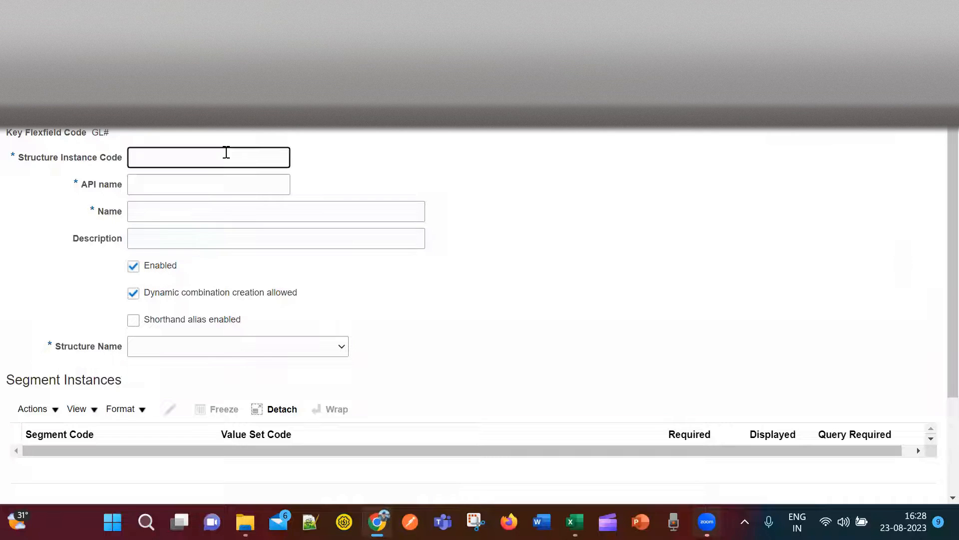
Enter MNO_CoA_Structure_Instance as the structure instance code and name.
key("ctrl+v")
left_click(218, 211)
key("ctrl+v")
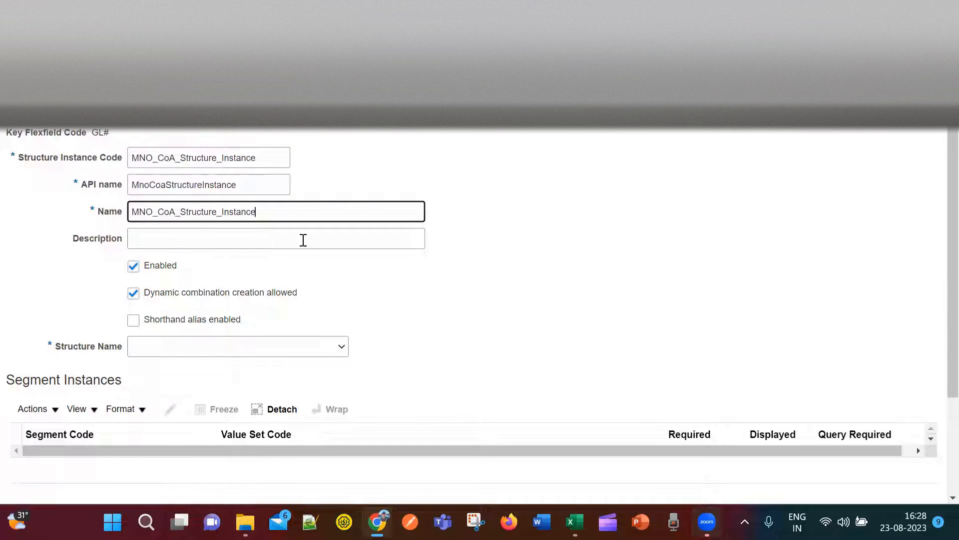
left_click(424, 292)
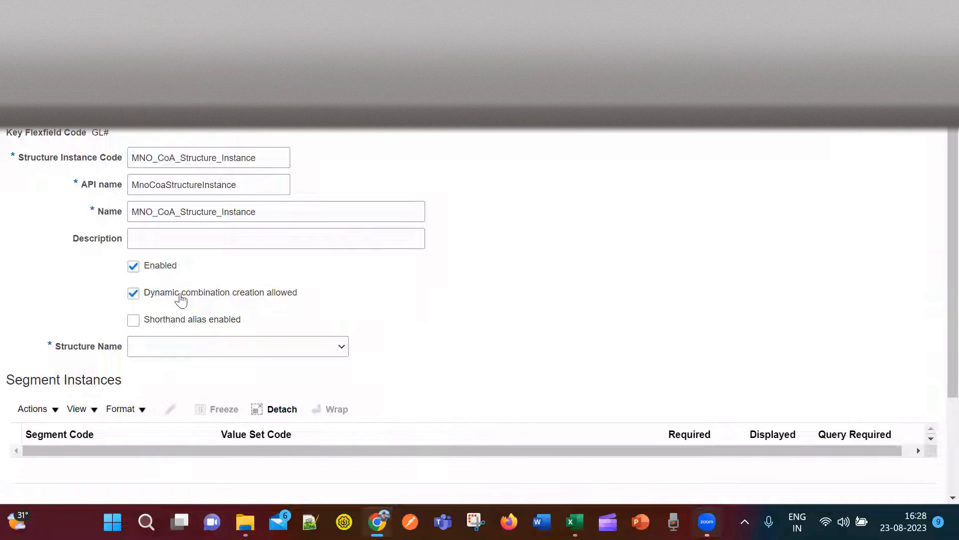
Choose MNO_CoA_Structure as the structure and review its five segment instances.
scroll(577, 315, "down", 3)
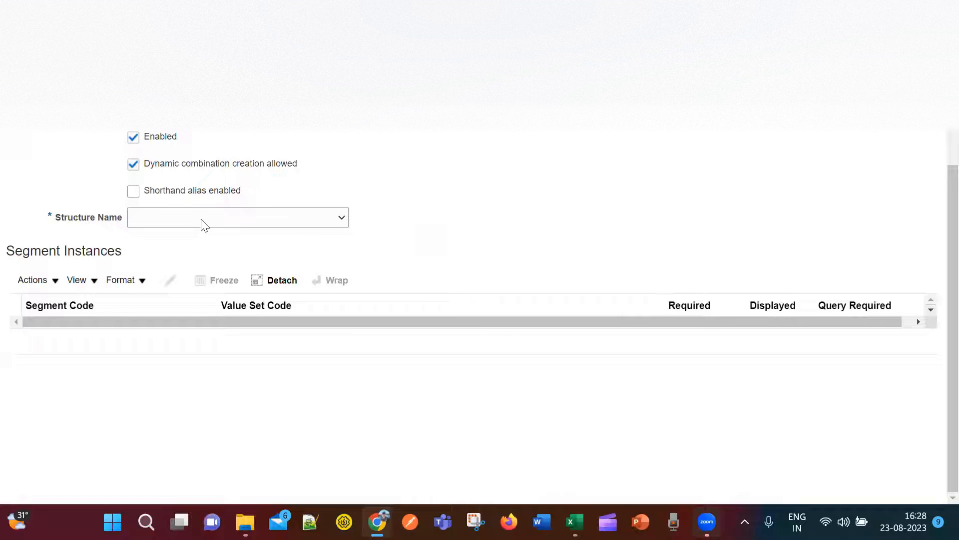
left_click(204, 225)
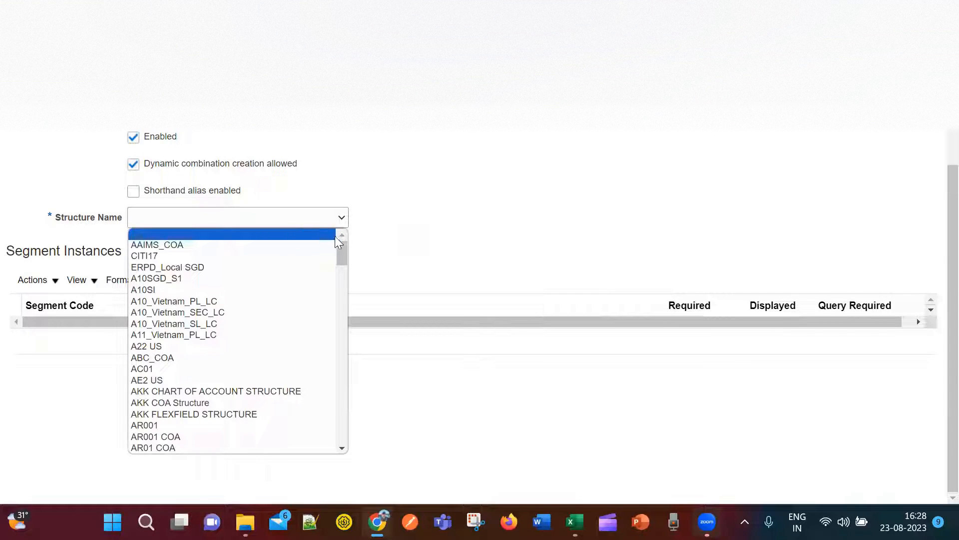
left_click_drag(341, 258, 328, 397)
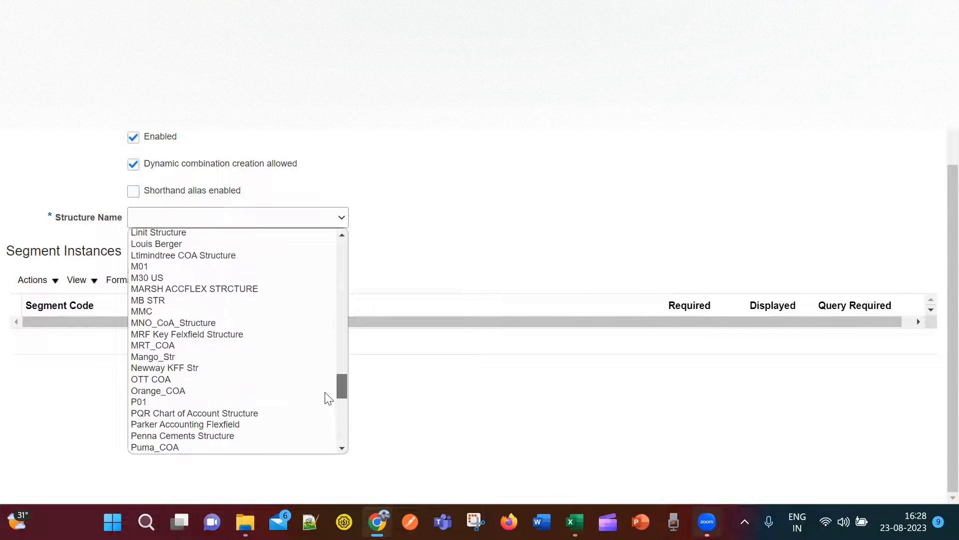
left_click(139, 323)
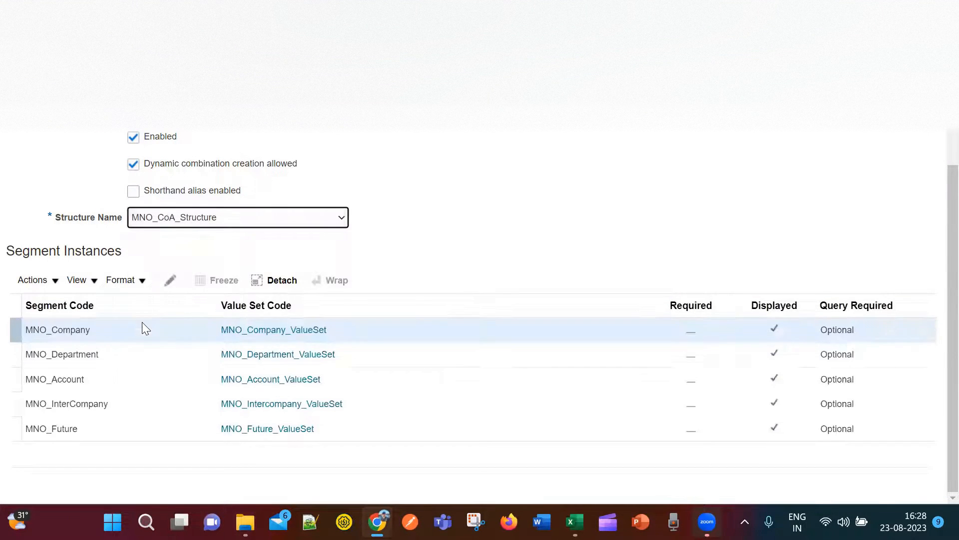
scroll(495, 245, "up", 3)
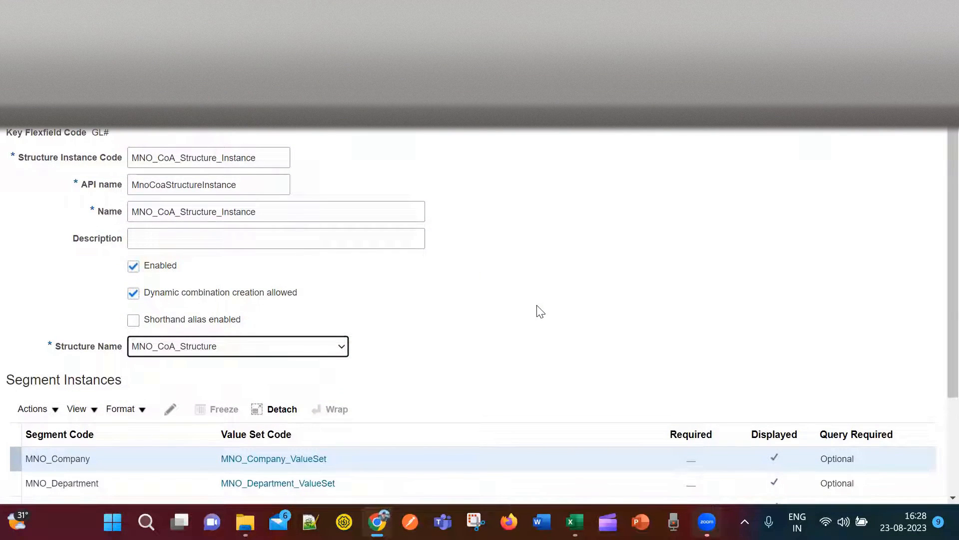
scroll(537, 311, "down", 3)
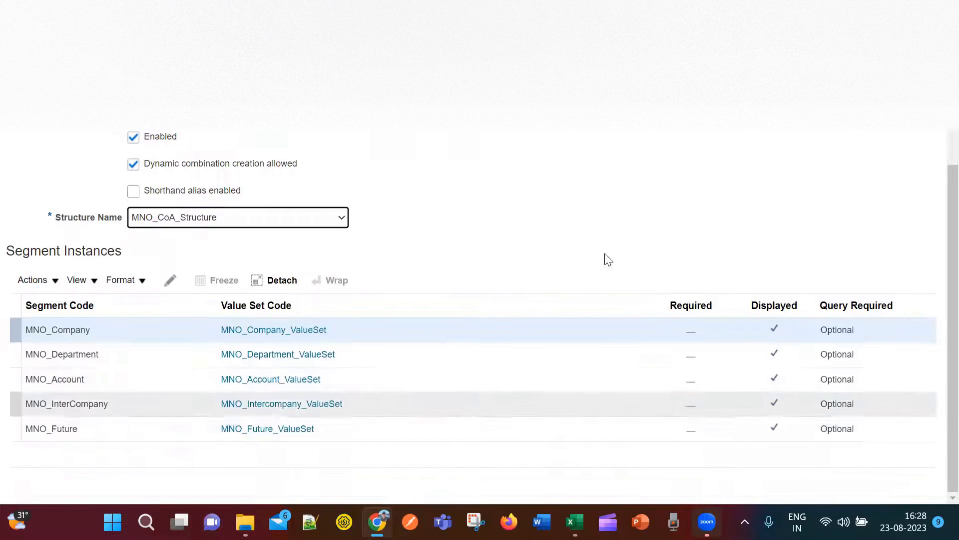
scroll(628, 218, "up", 3)
scroll(633, 245, "down", 3)
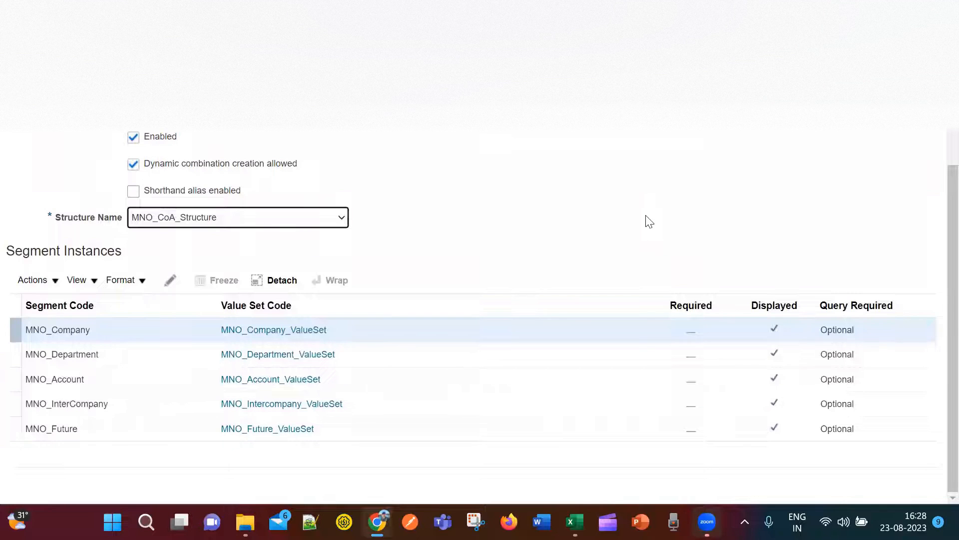
left_click(126, 334)
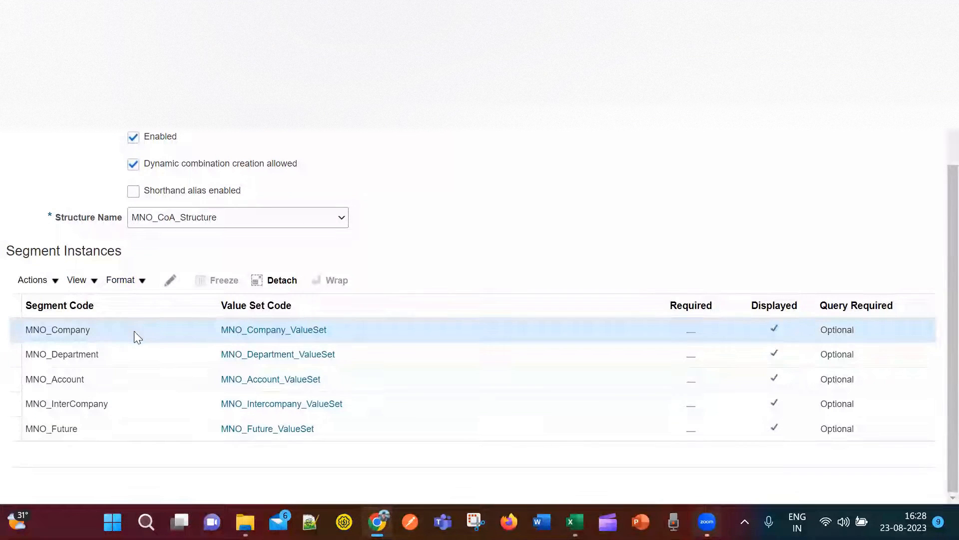
Make the MNO_Company, MNO_Department and MNO_Account segment instances required.
left_click(170, 279)
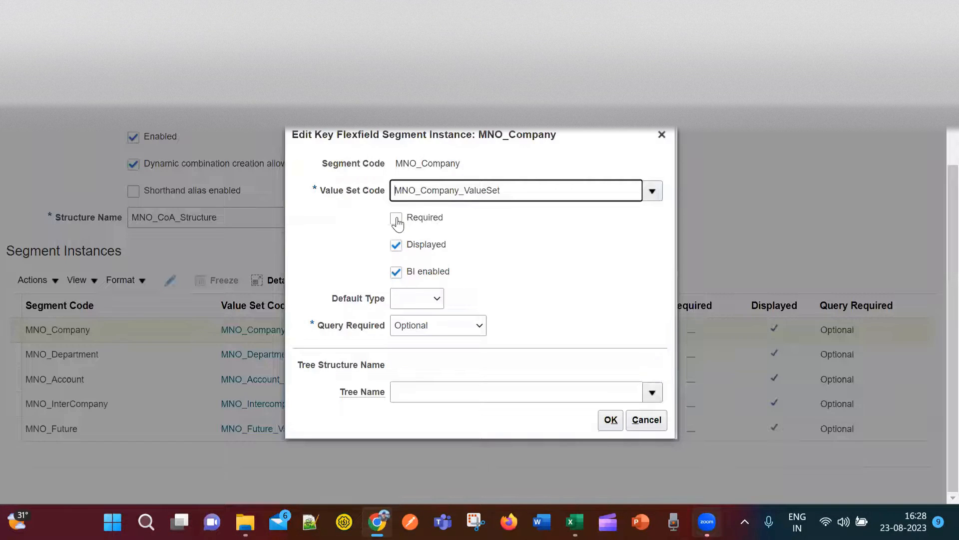
left_click(397, 218)
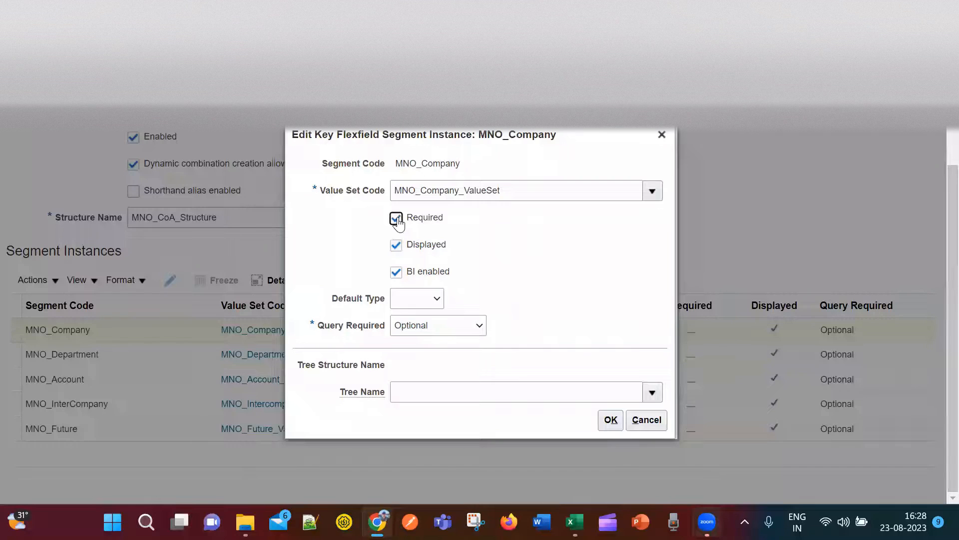
left_click(612, 423)
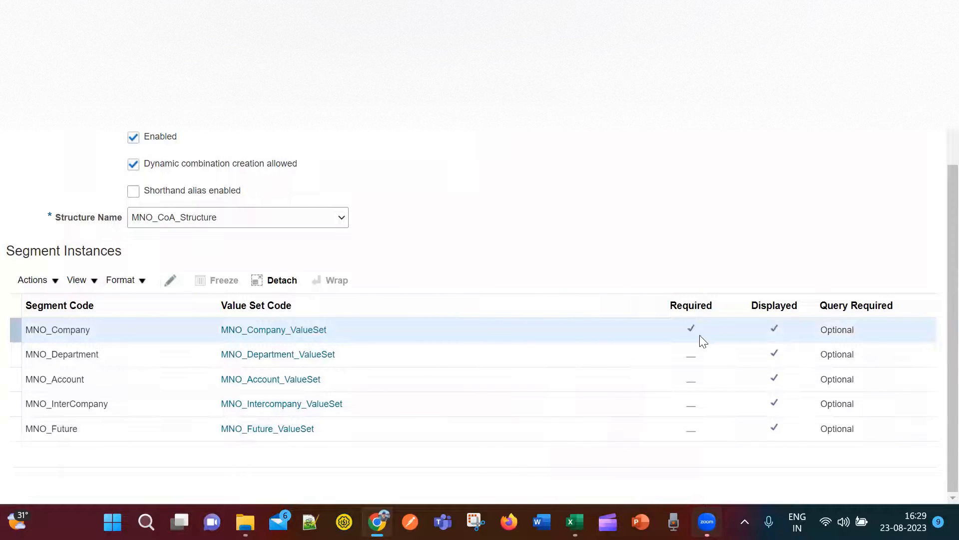
left_click(139, 356)
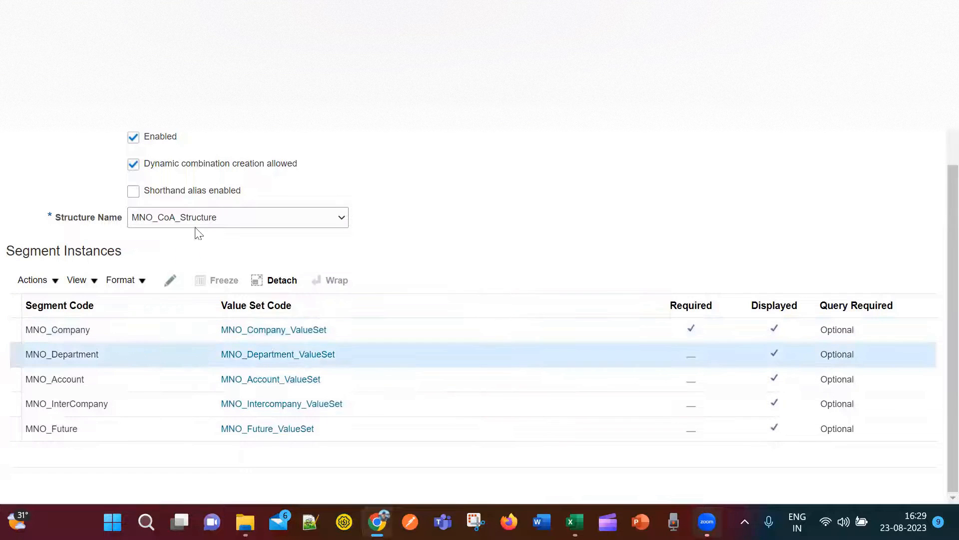
left_click(171, 280)
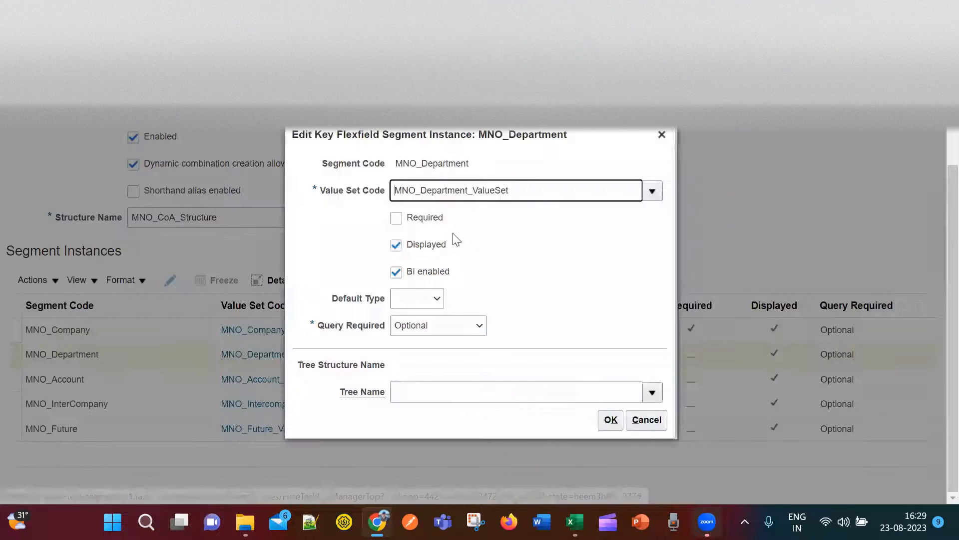
left_click(425, 219)
left_click(608, 422)
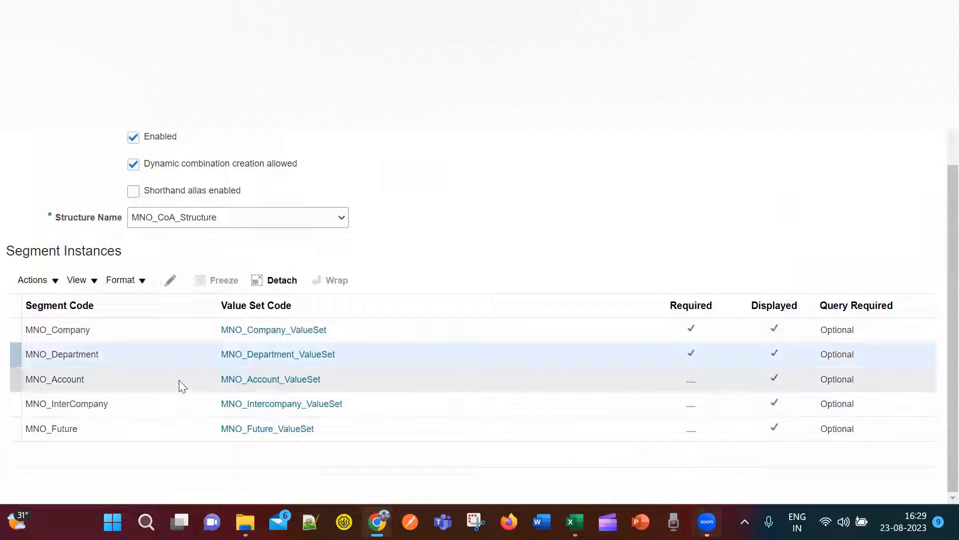
left_click(179, 379)
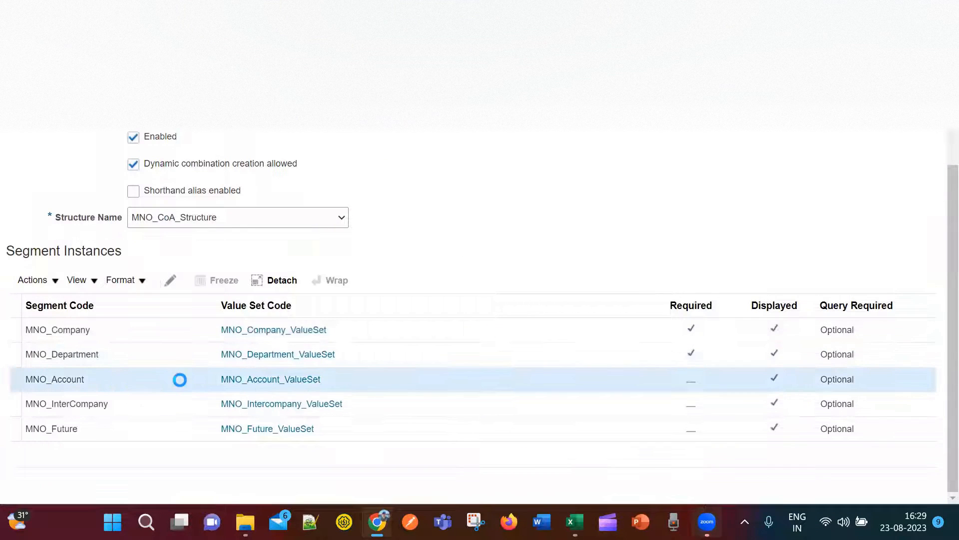
left_click(170, 285)
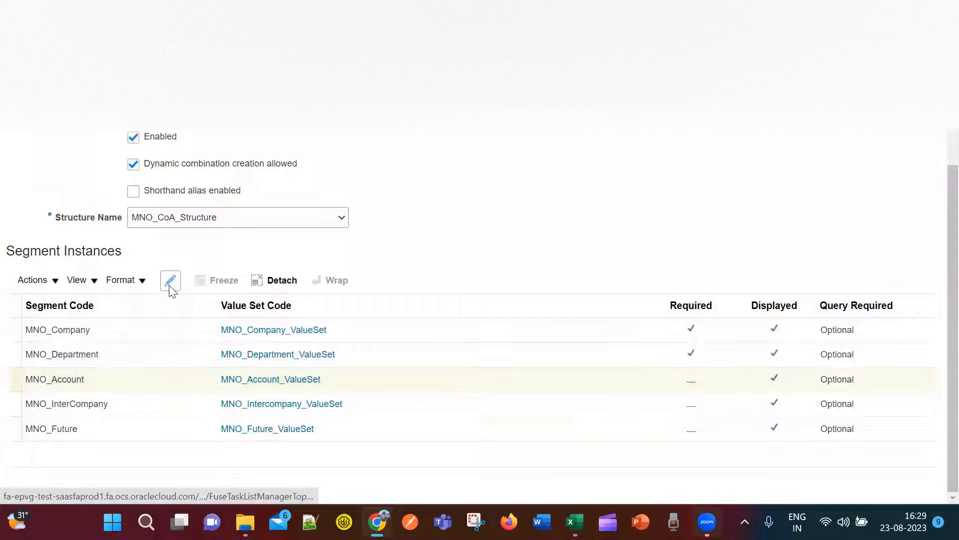
left_click(422, 224)
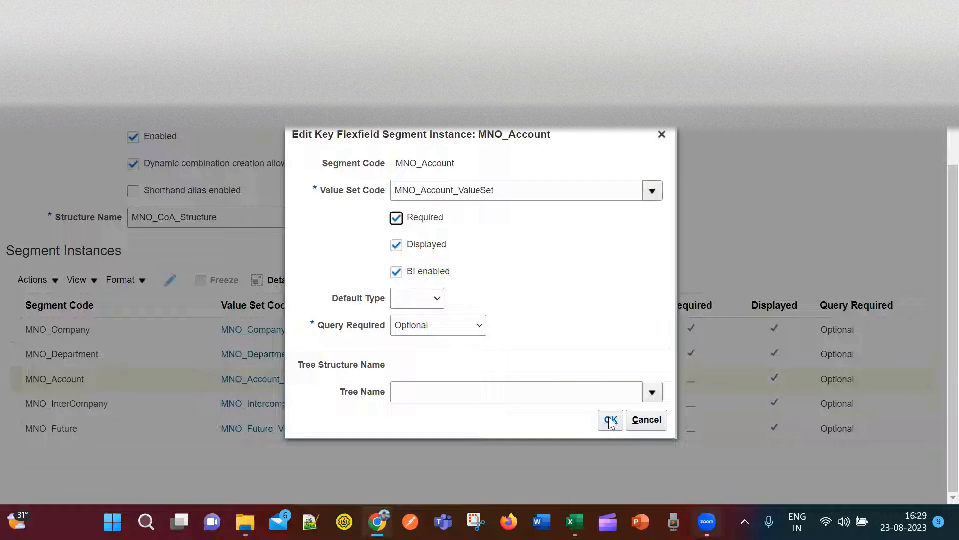
left_click(611, 421)
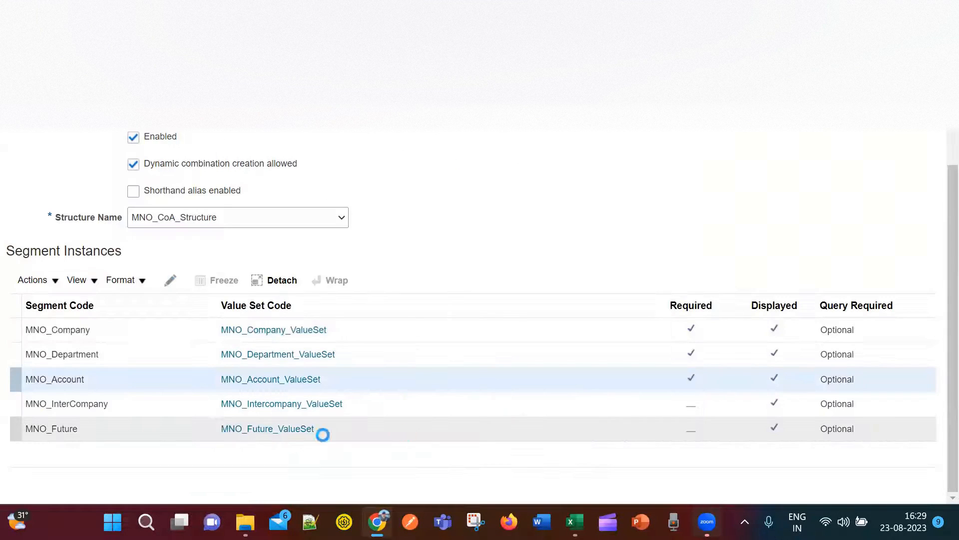
Make the MNO_InterCompany and MNO_Future segment instances required.
left_click(190, 414)
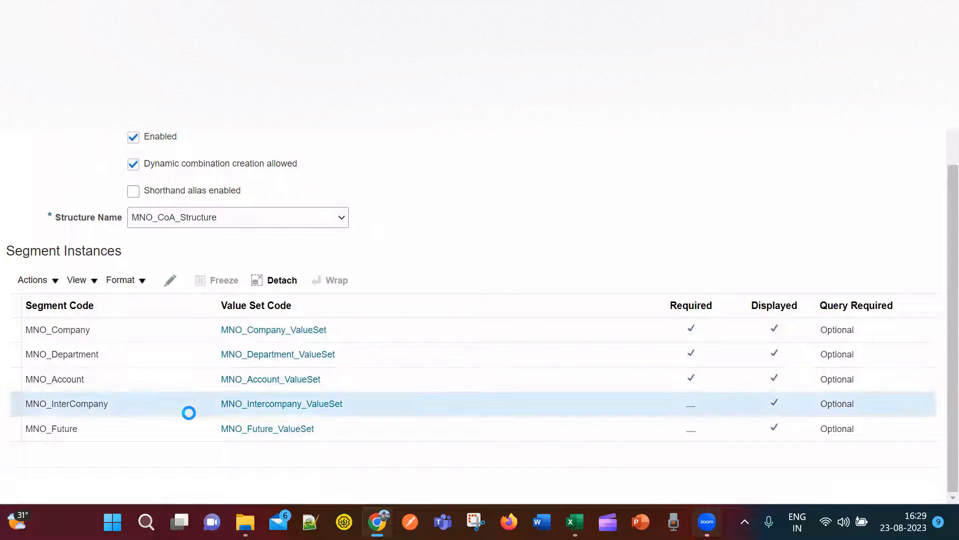
left_click(169, 282)
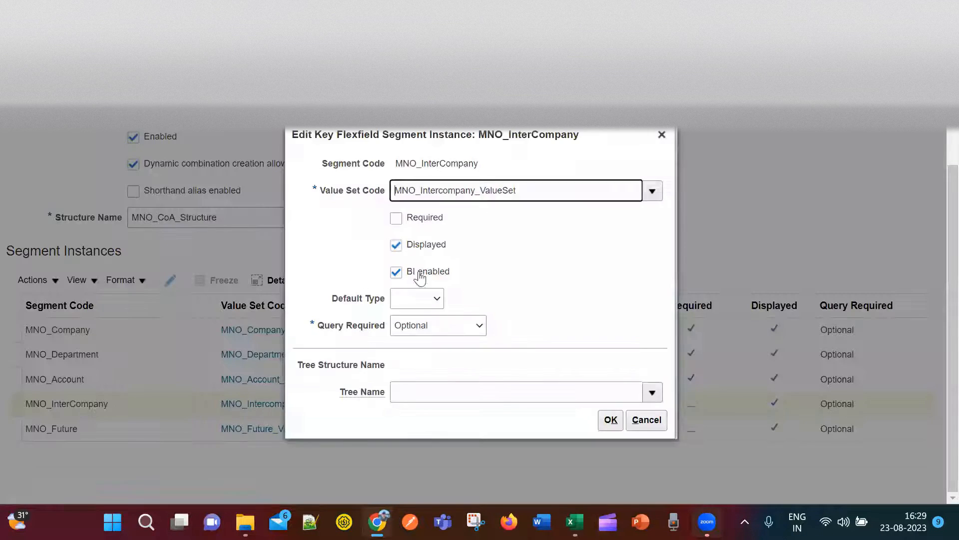
left_click(397, 218)
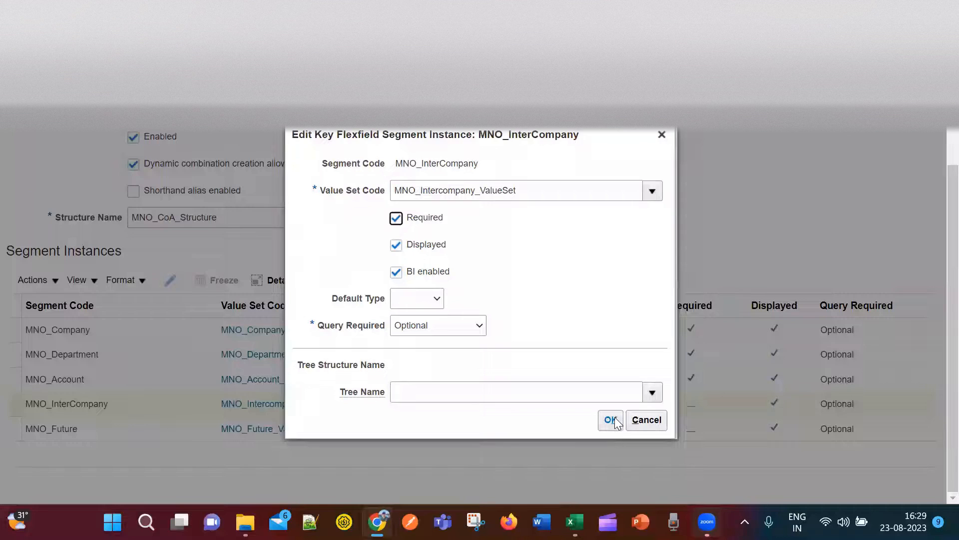
left_click(611, 419)
left_click(194, 427)
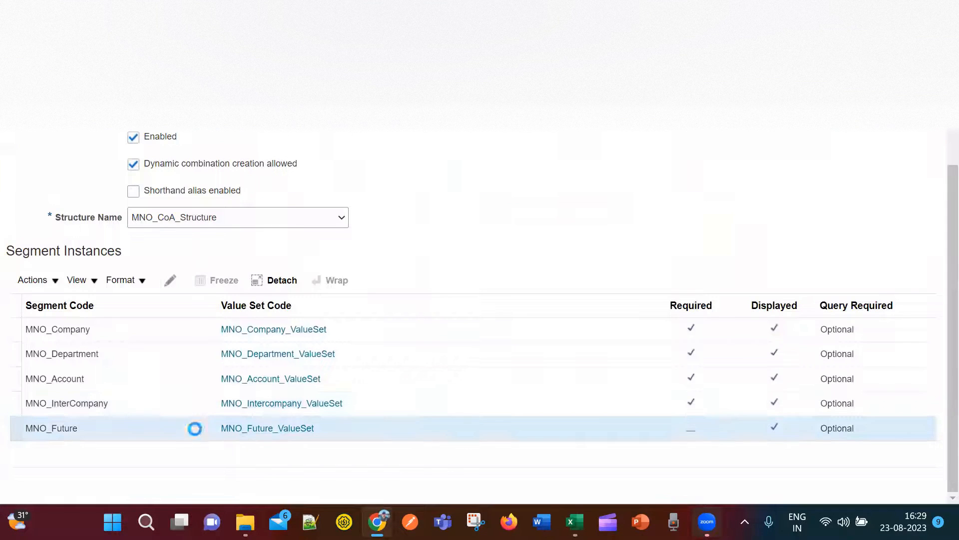
left_click(170, 281)
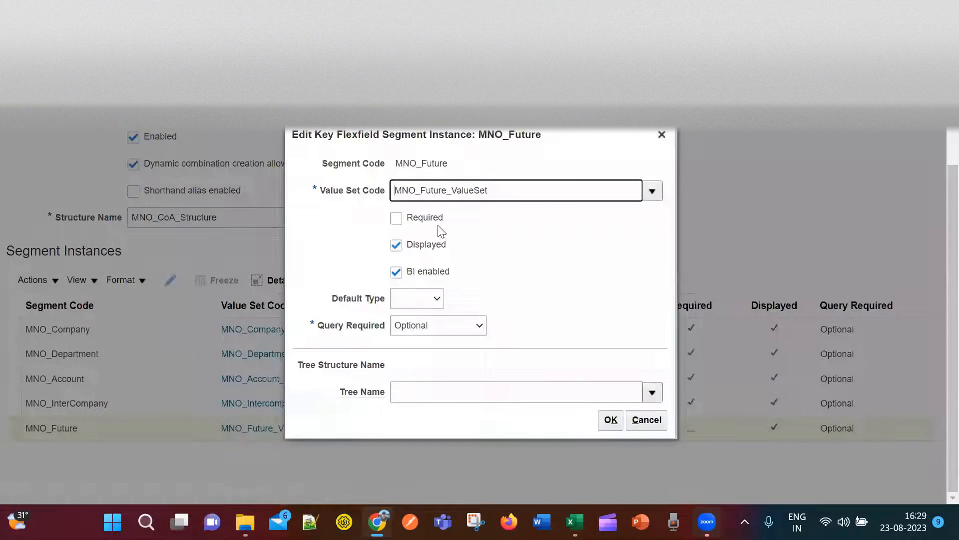
left_click_drag(439, 226, 435, 225)
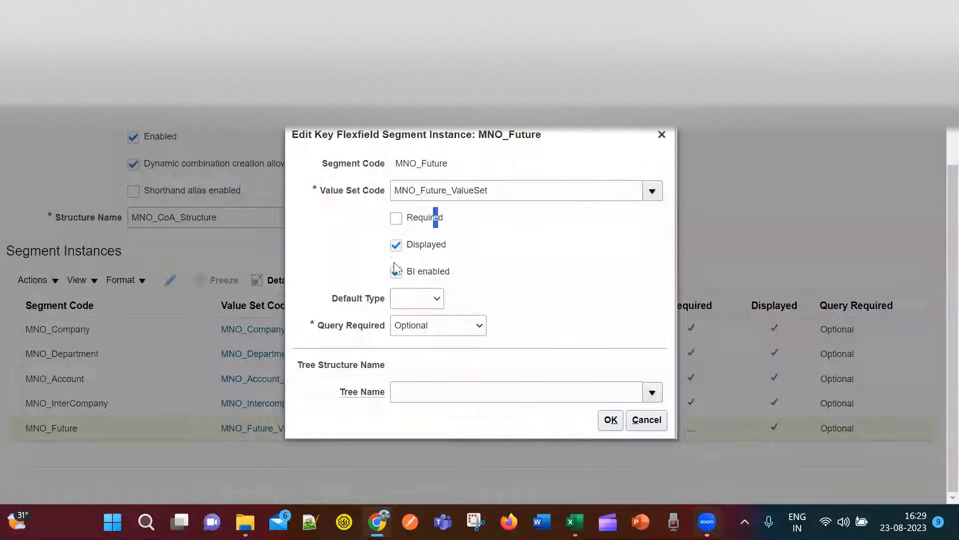
left_click(397, 218)
left_click(610, 421)
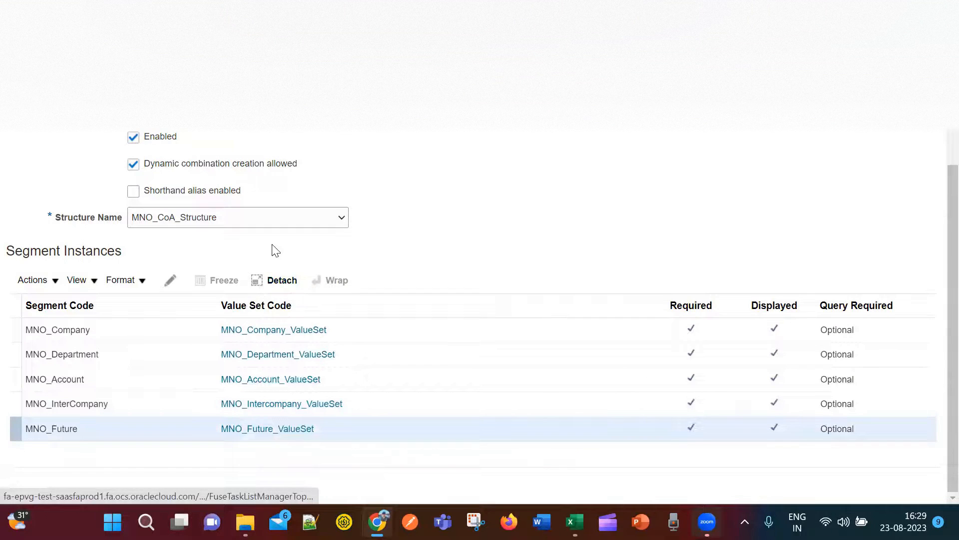
Copy the structure instance code MNO_CoA_Structure_Instance.
scroll(500, 265, "up", 3)
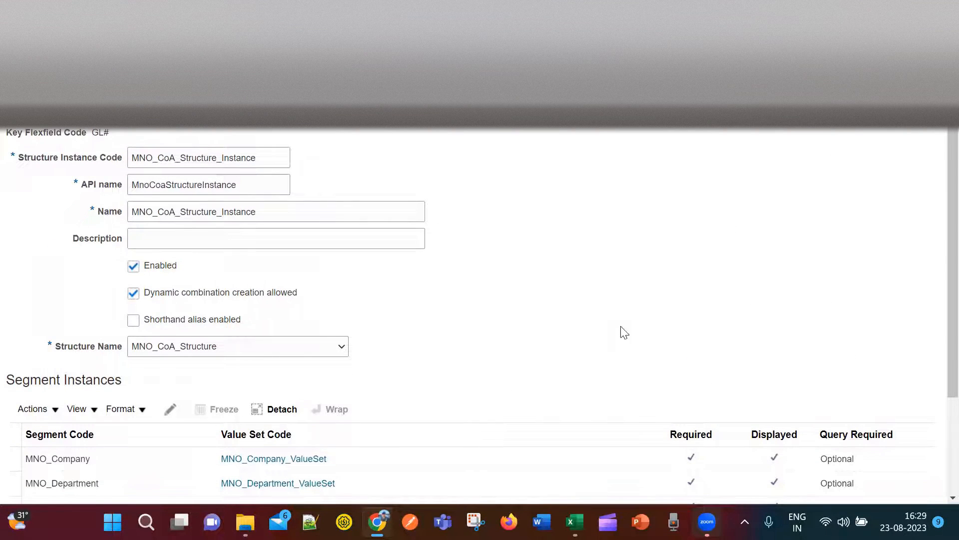
scroll(624, 332, "down", 3)
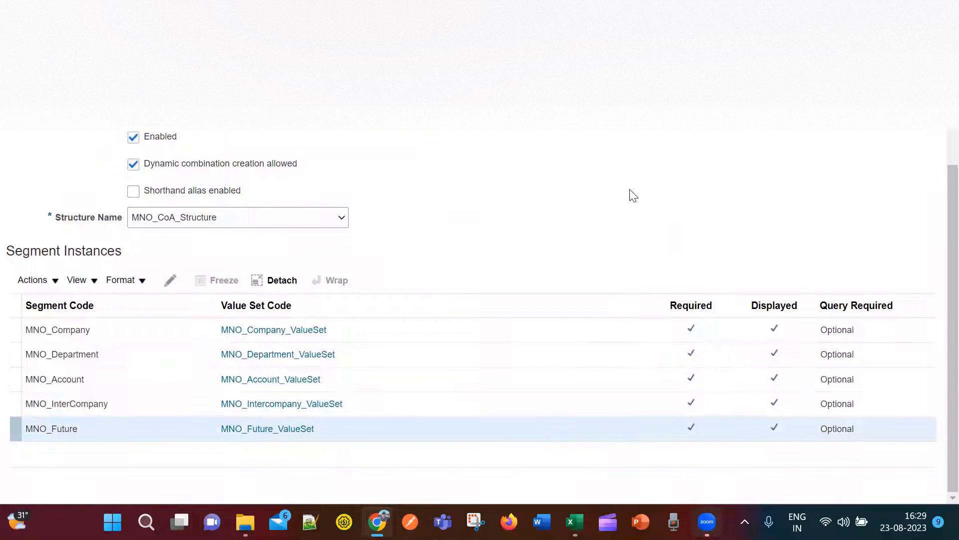
scroll(632, 195, "up", 3)
left_click_drag(276, 157, 129, 160)
key("ctrl+c")
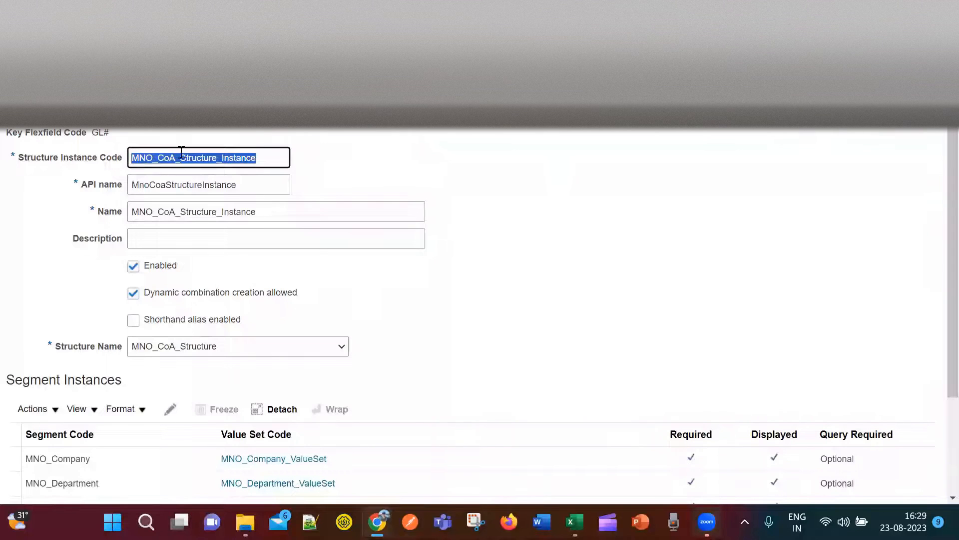
left_click(872, 128)
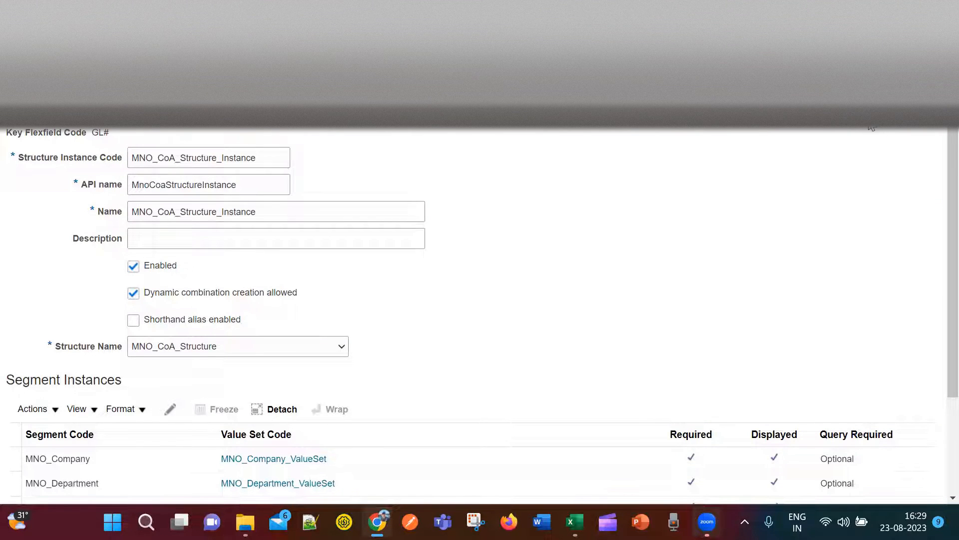
In the Excel Setups sheet, paste MNO_CoA_Structure_Instance into cell G7.
key("alt+Tab")
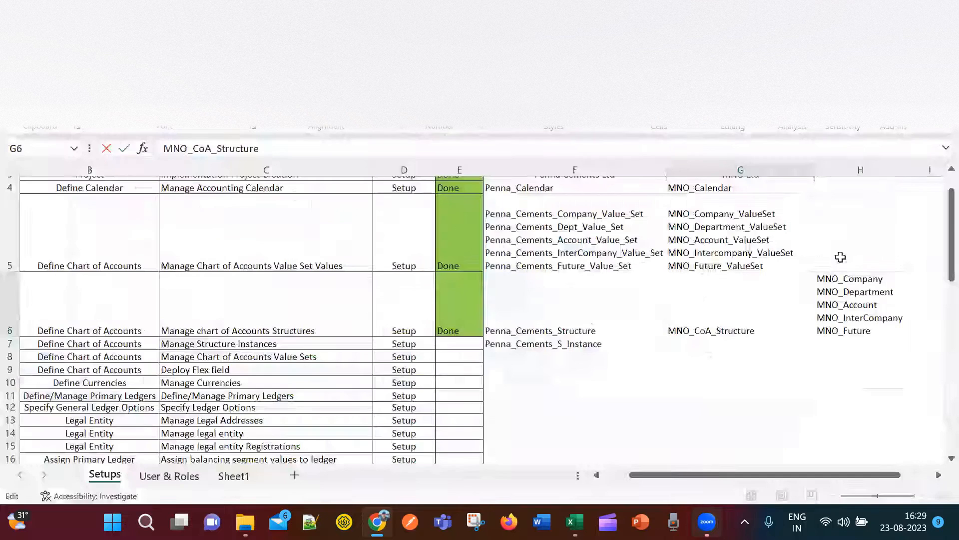
left_click(773, 356)
left_click(774, 345)
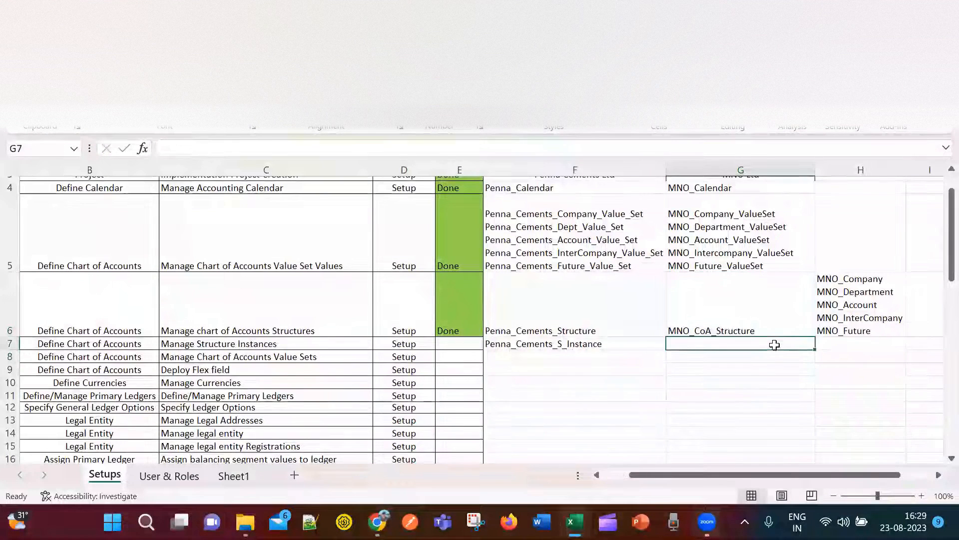
key("ctrl+v")
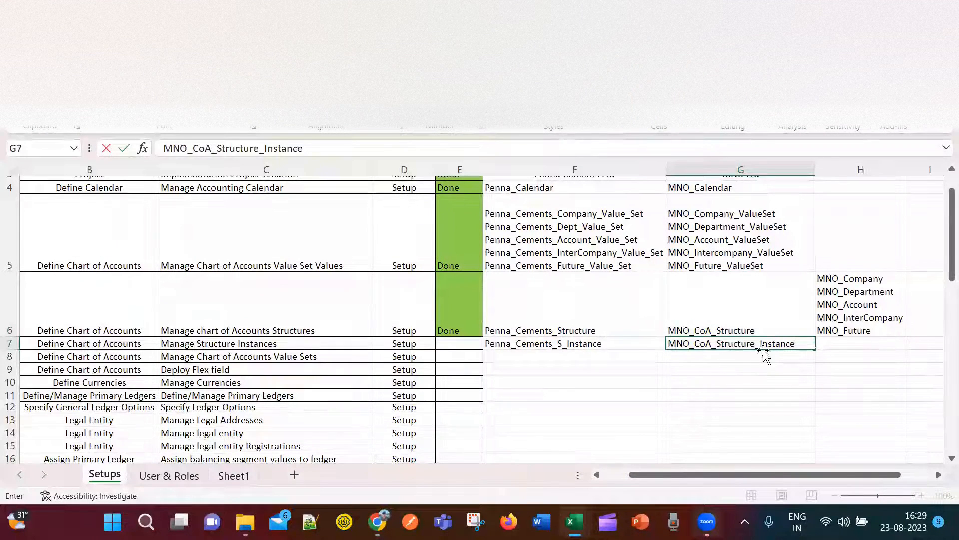
key("Return")
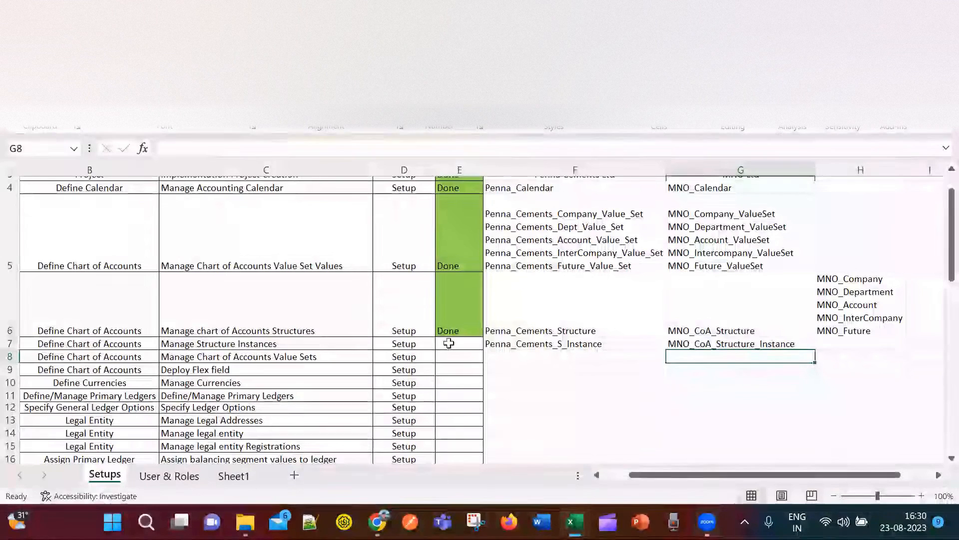
Copy the Done status into E7 and note Manage Chart of Accounts Value Sets as next.
left_click(452, 340)
left_click(459, 332)
key("ctrl+c")
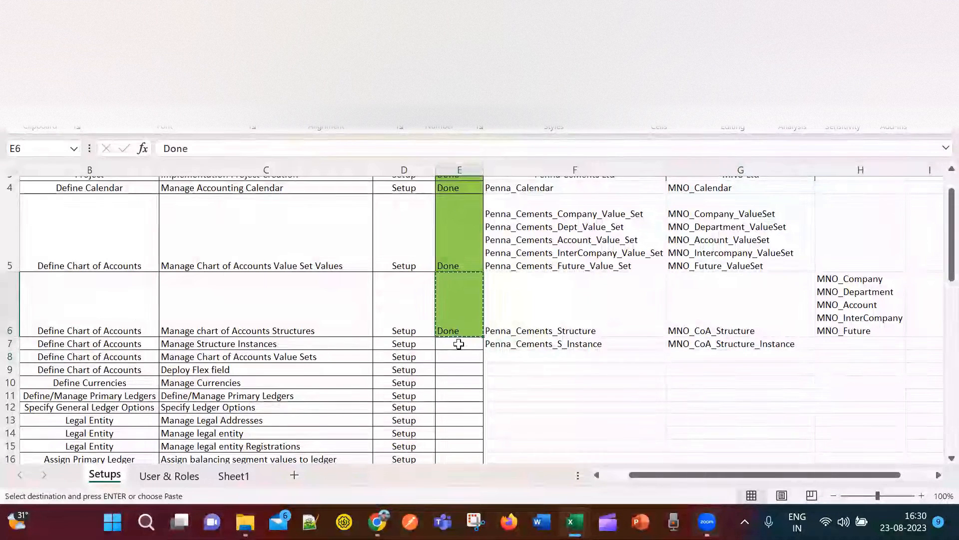
left_click(459, 343)
key("ctrl+v")
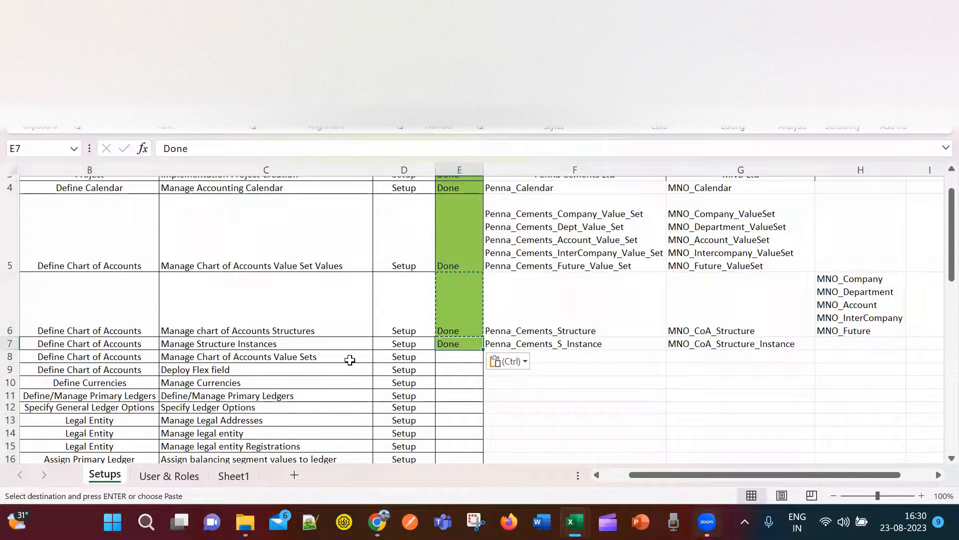
left_click(350, 357)
left_click(451, 359)
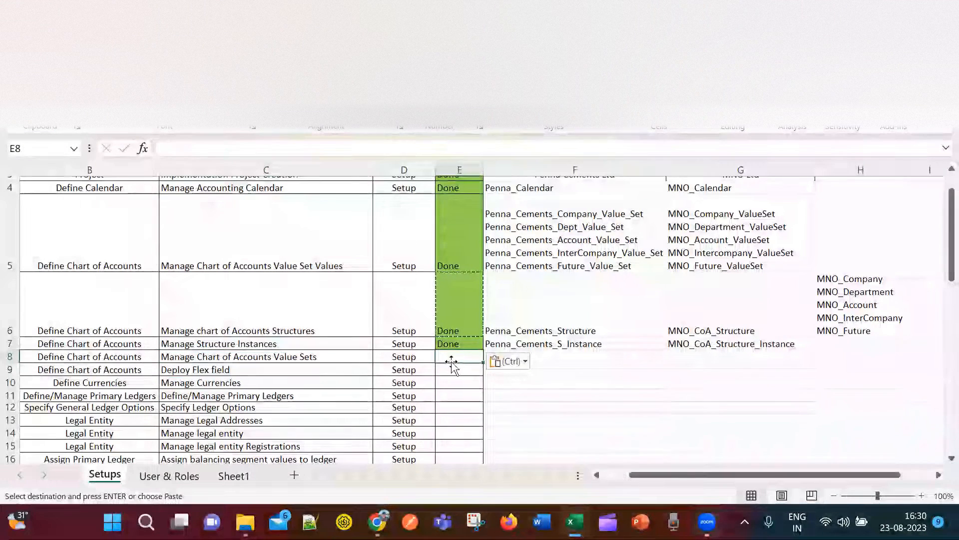
left_click(360, 357)
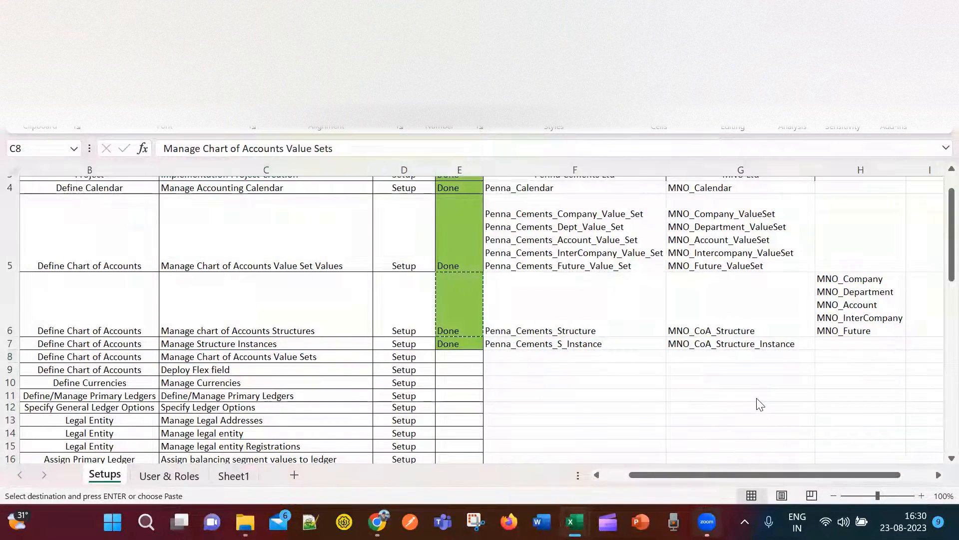
key("alt+Tab")
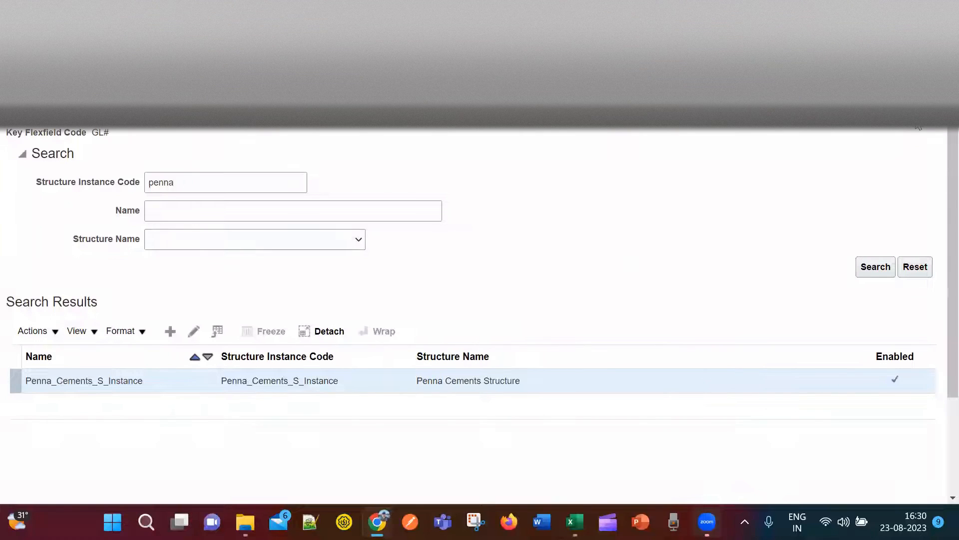
Return to the MNO Ltd task list, search chart of accounts tasks, and open Manage Chart of Accounts Value Sets.
left_click(919, 128)
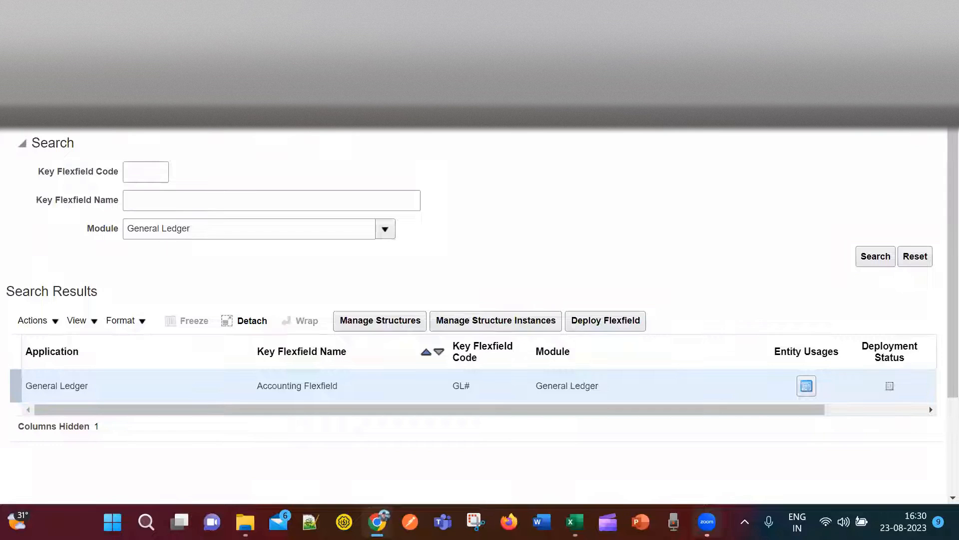
key("alt+Left")
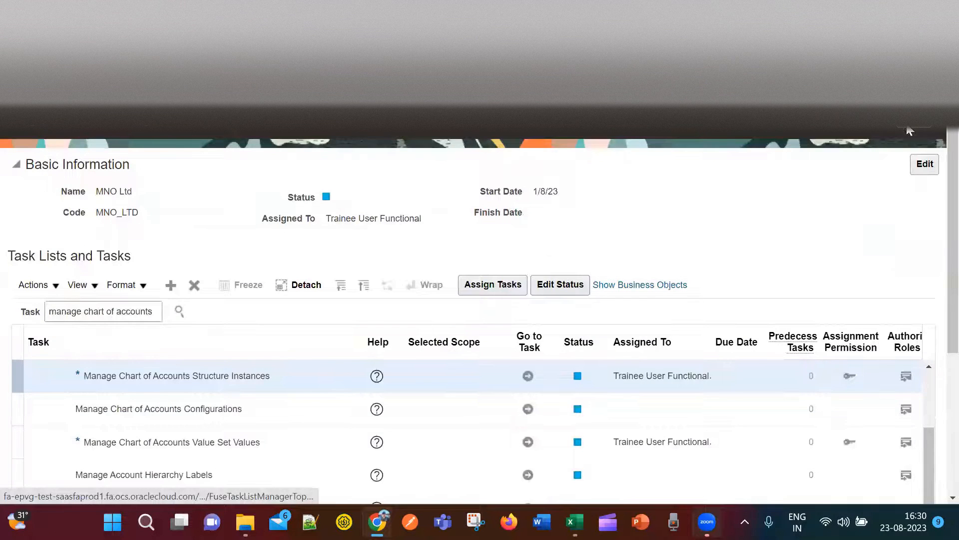
scroll(270, 399, "down", 5)
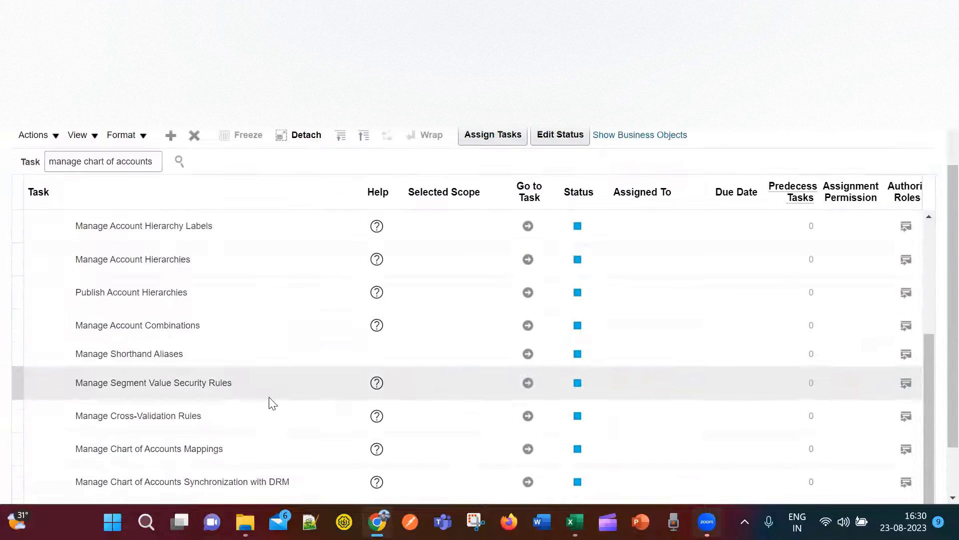
scroll(267, 391, "up", 3)
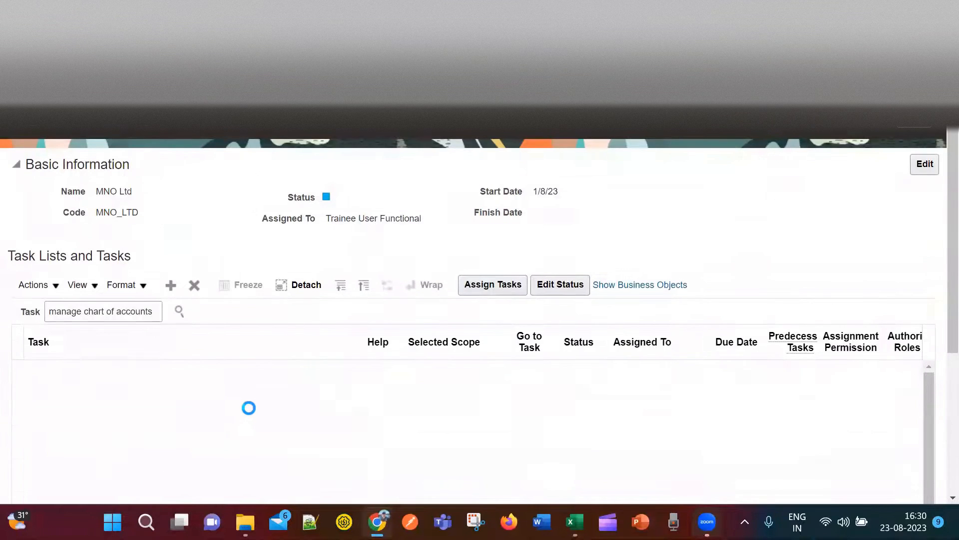
left_click(178, 311)
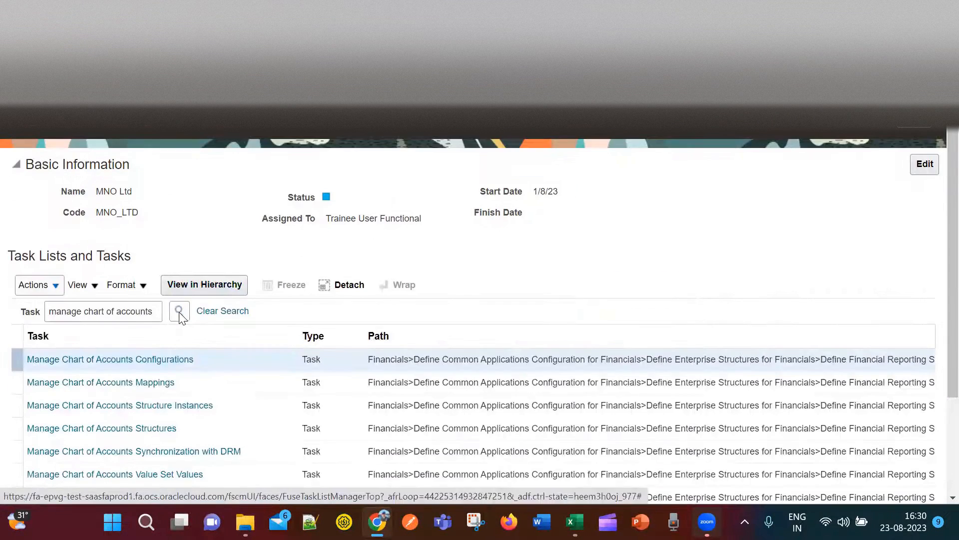
scroll(538, 265, "down", 1)
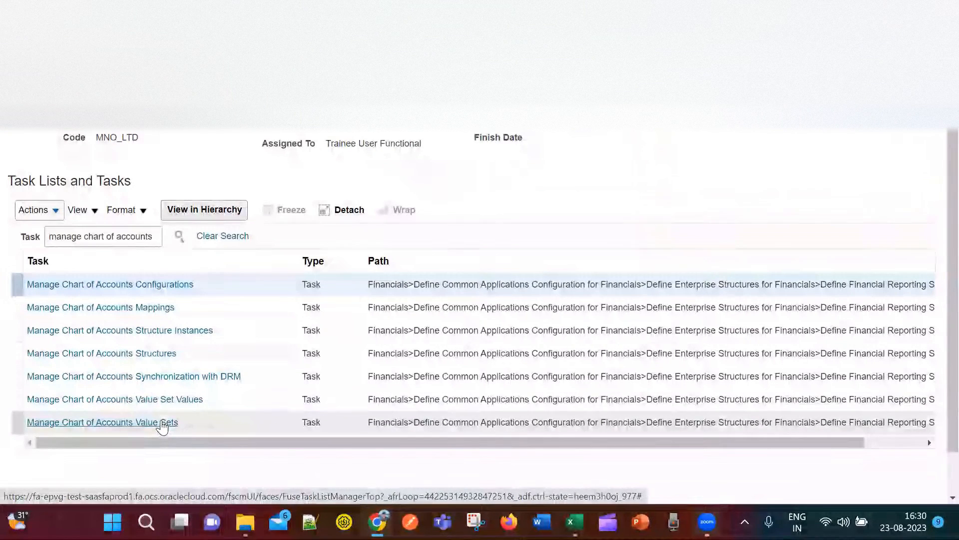
left_click(164, 424)
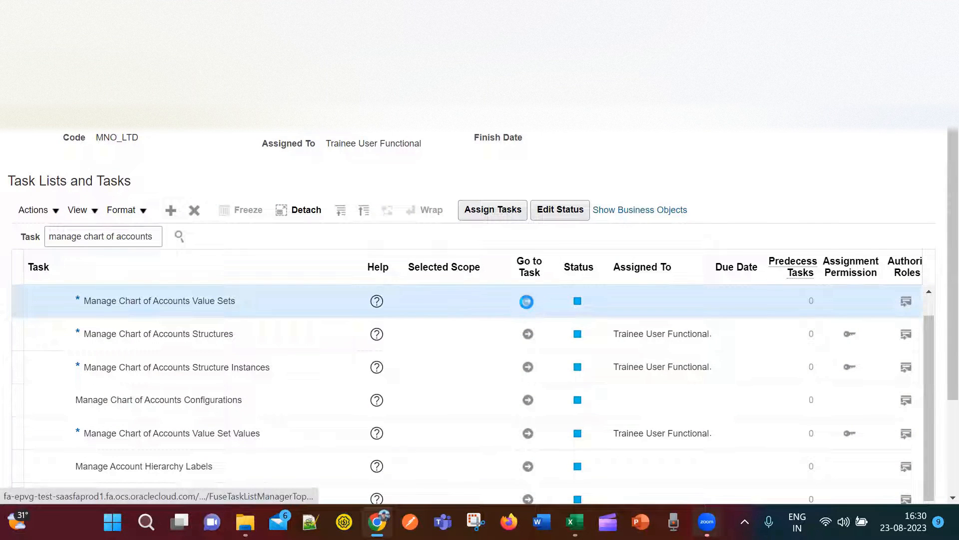
left_click(526, 301)
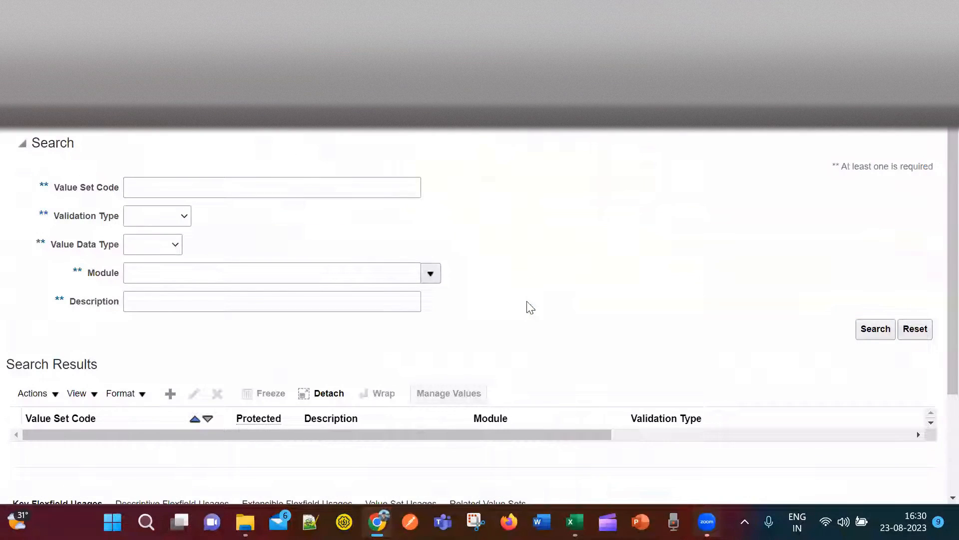
Search value set codes for MNO and open the values of MNO_Company_ValueSet.
left_click(161, 186)
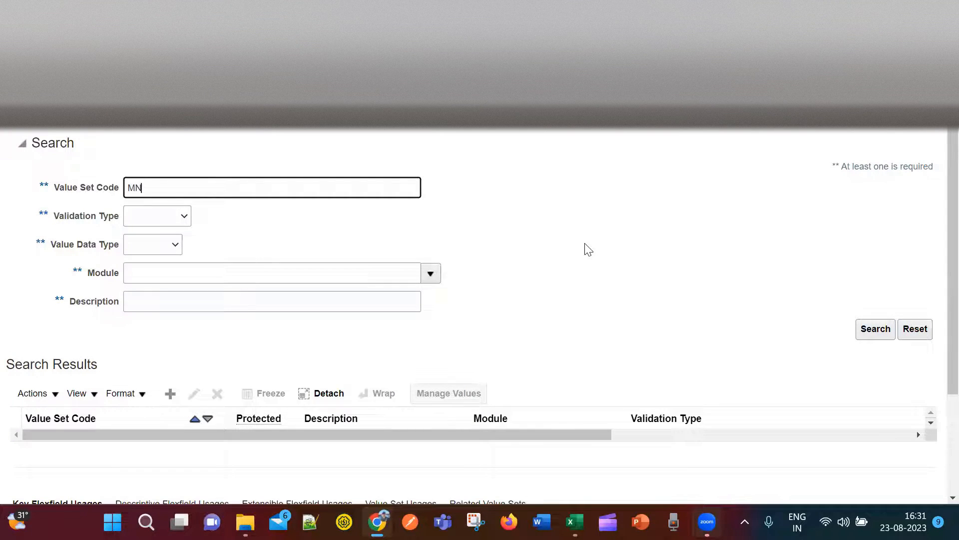
left_click(870, 330)
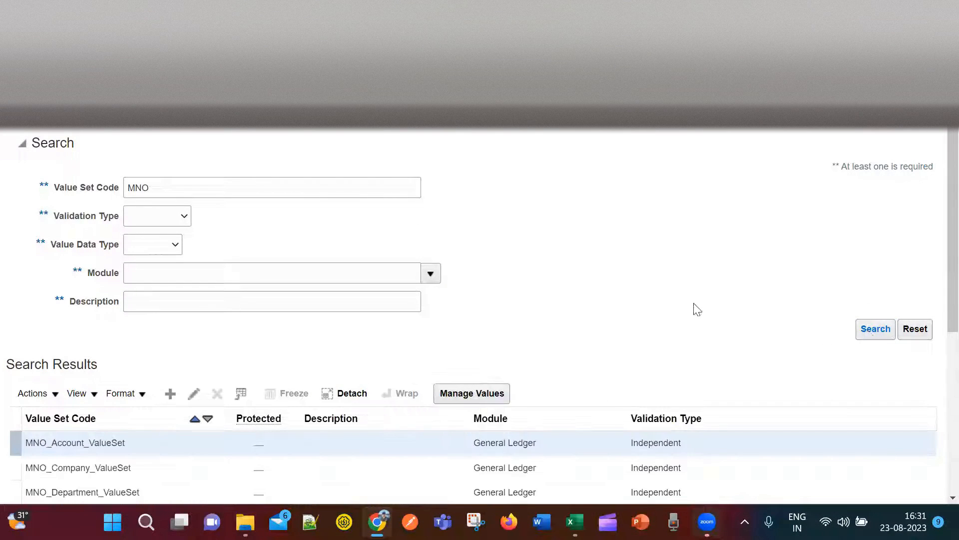
scroll(620, 263, "down", 2)
scroll(624, 267, "down", 3)
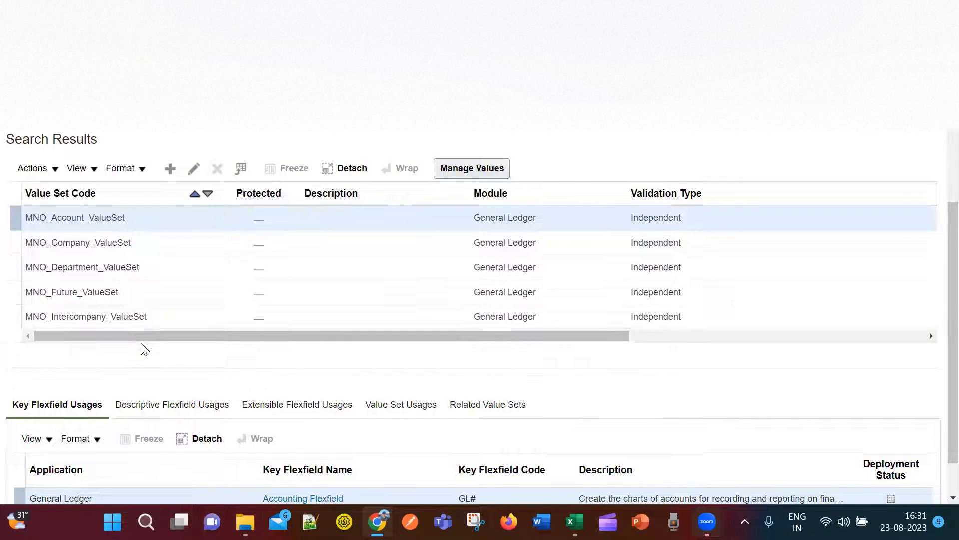
scroll(142, 347, "up", 5)
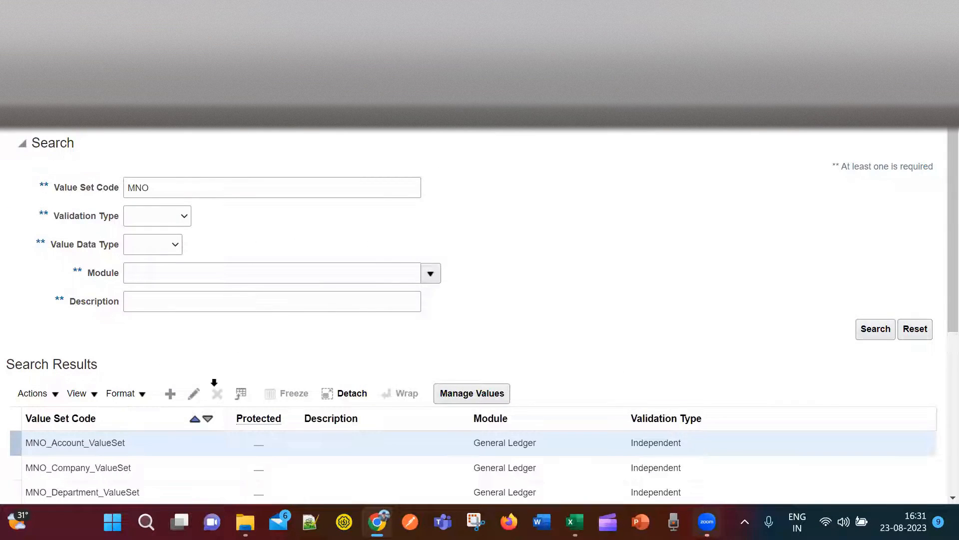
scroll(175, 398, "down", 3)
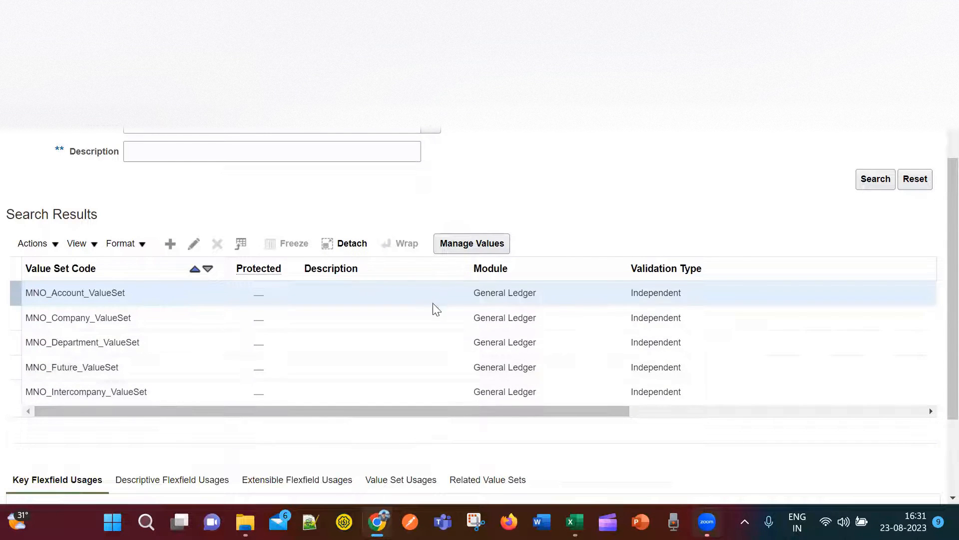
left_click(153, 320)
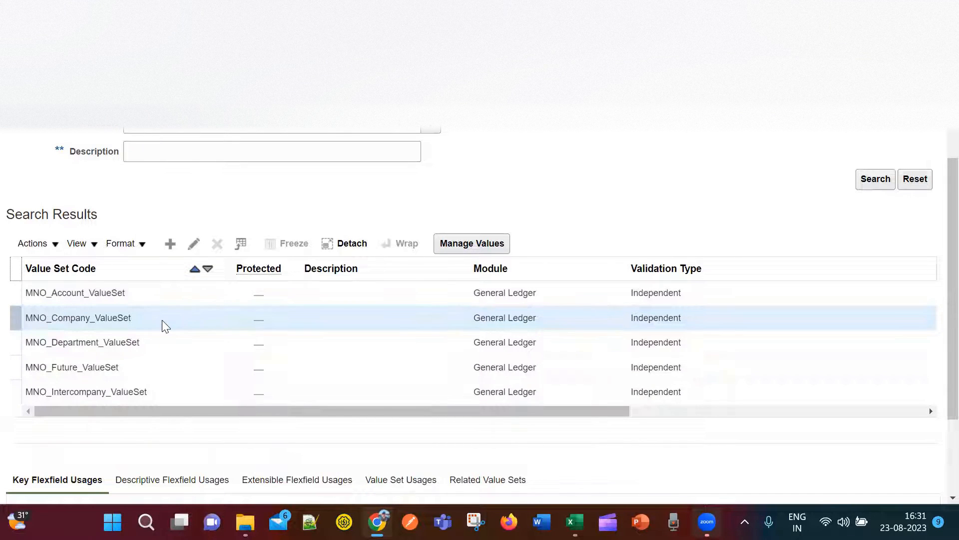
left_click(483, 245)
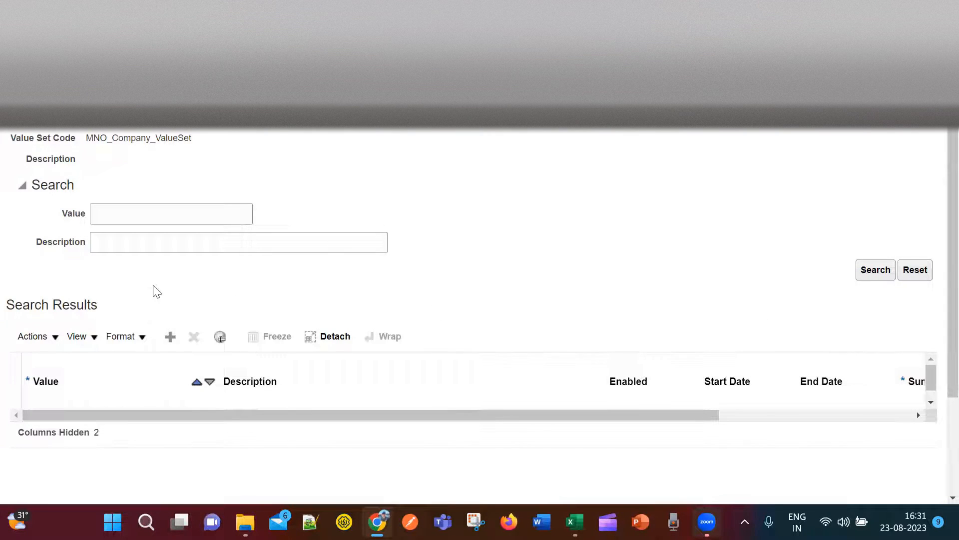
Start a new value row in MNO_Company_ValueSet, then leave without saving.
left_click(168, 331)
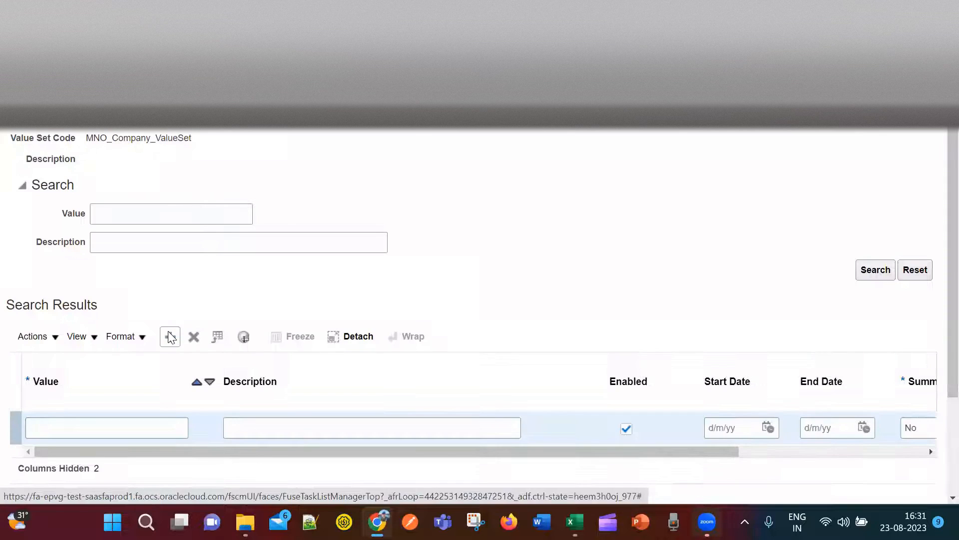
left_click(105, 435)
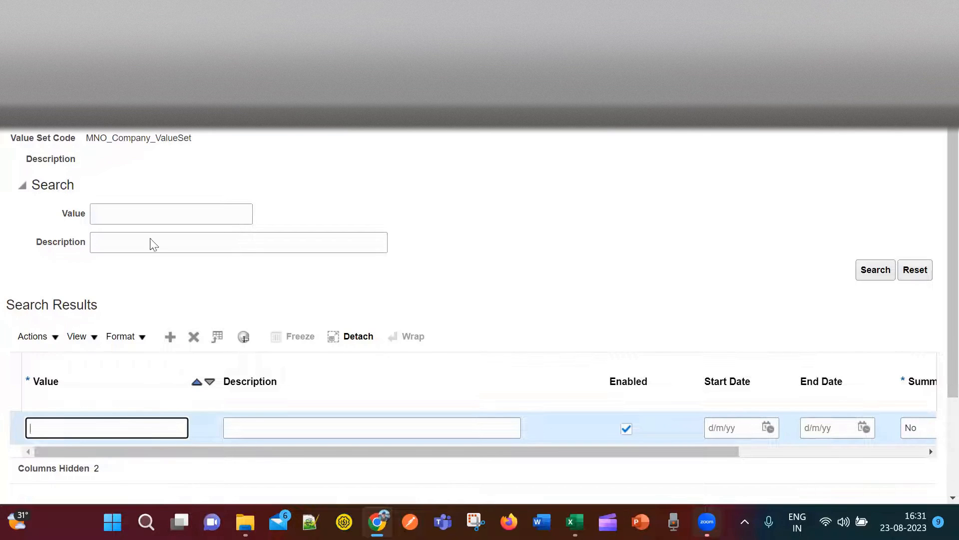
left_click(922, 274)
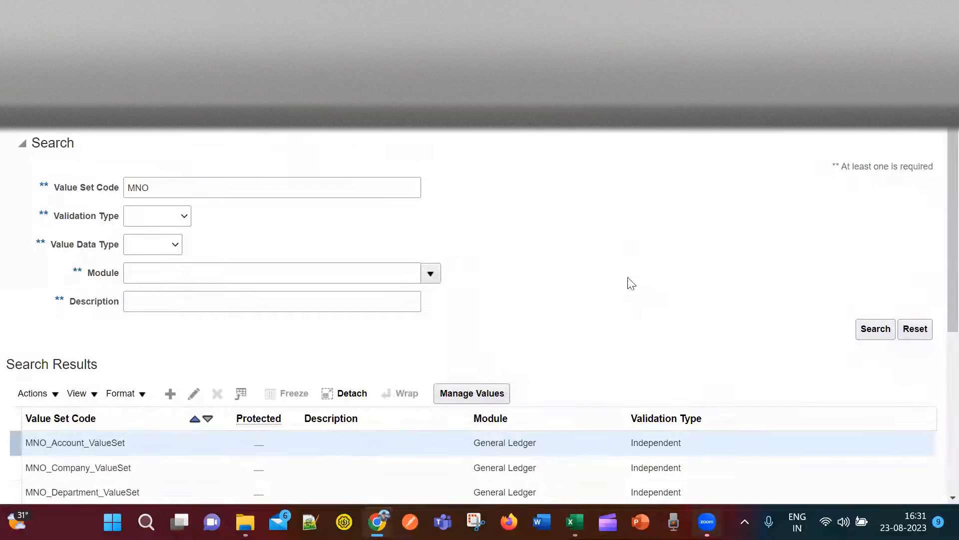
Review MNO_Company_ValueSet's definition (maximum length 2) and reselect it in the results.
scroll(298, 412, "down", 5)
scroll(150, 367, "up", 2)
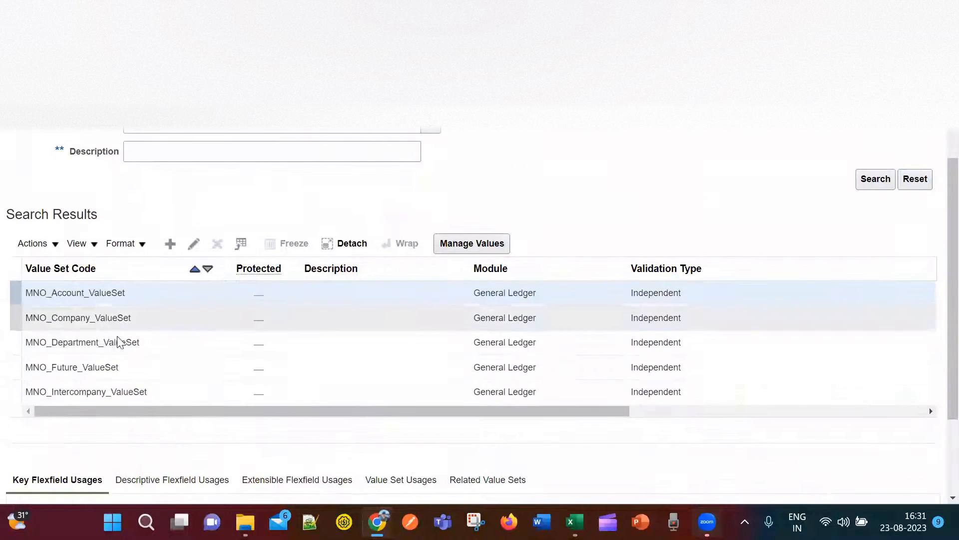
left_click(145, 320)
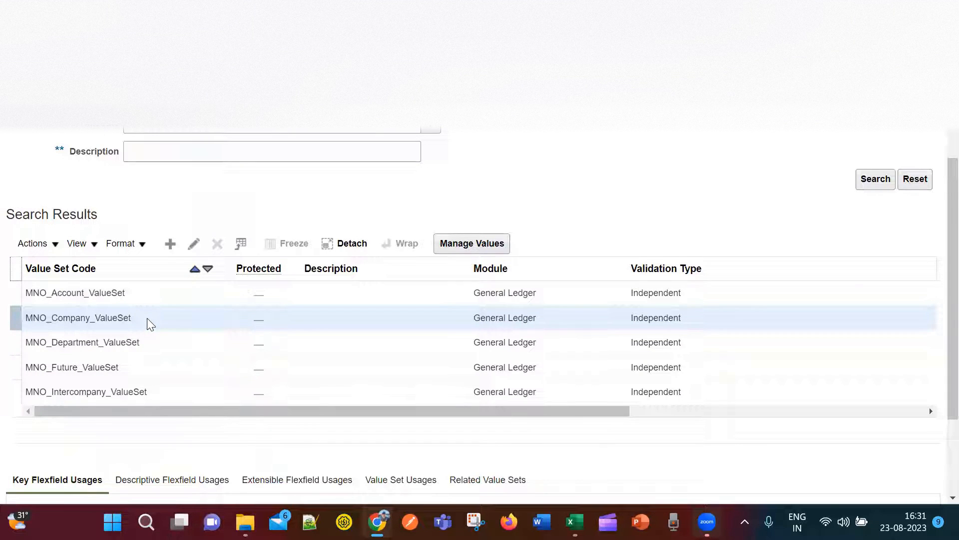
left_click(194, 245)
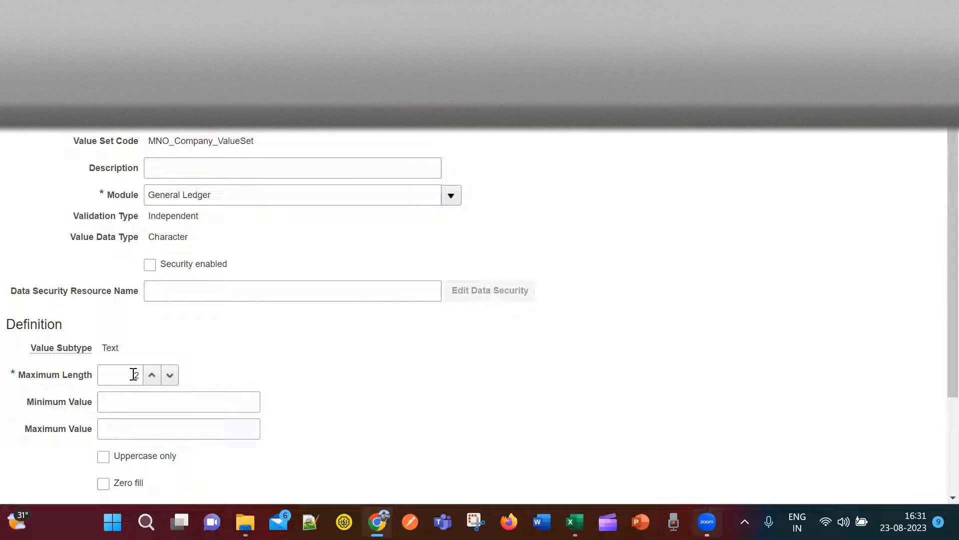
left_click(927, 131)
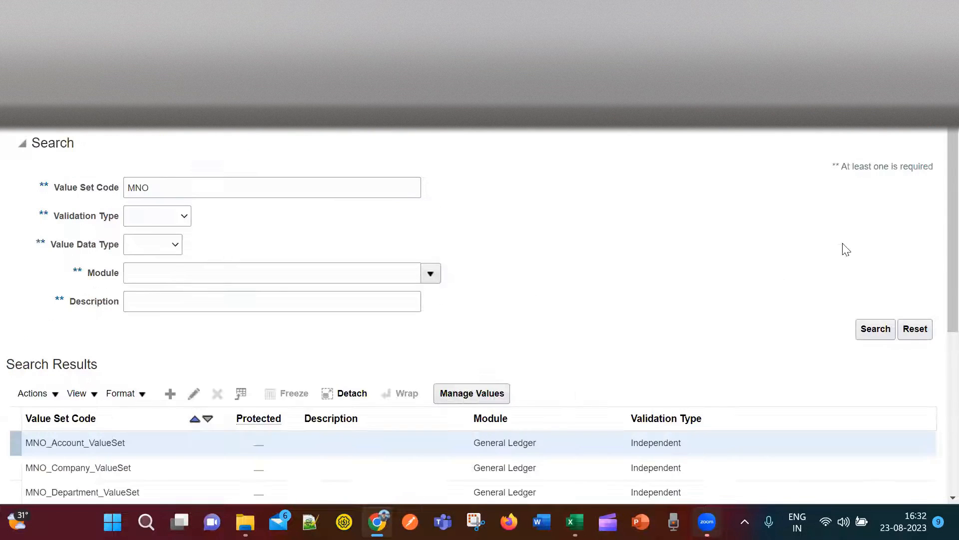
left_click(165, 467)
scroll(499, 399, "down", 1)
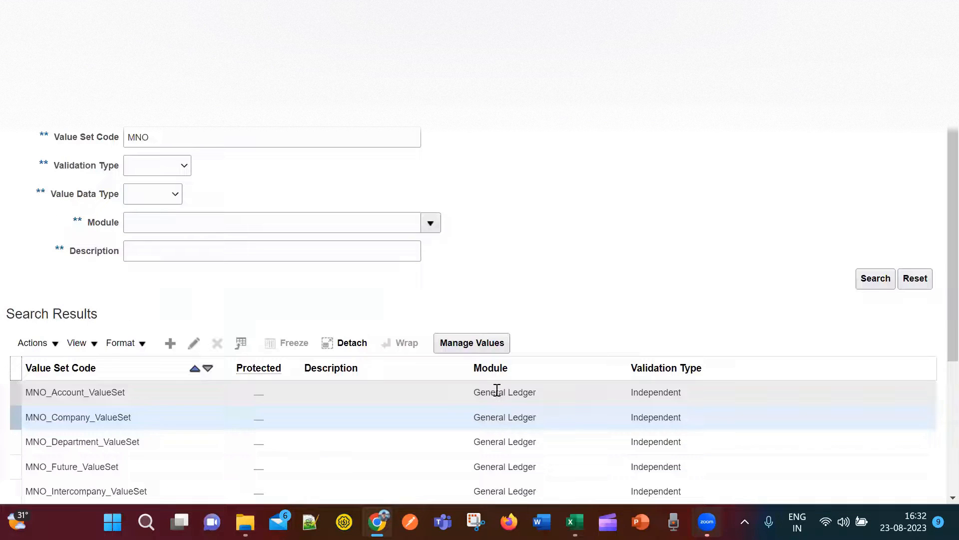
left_click(457, 341)
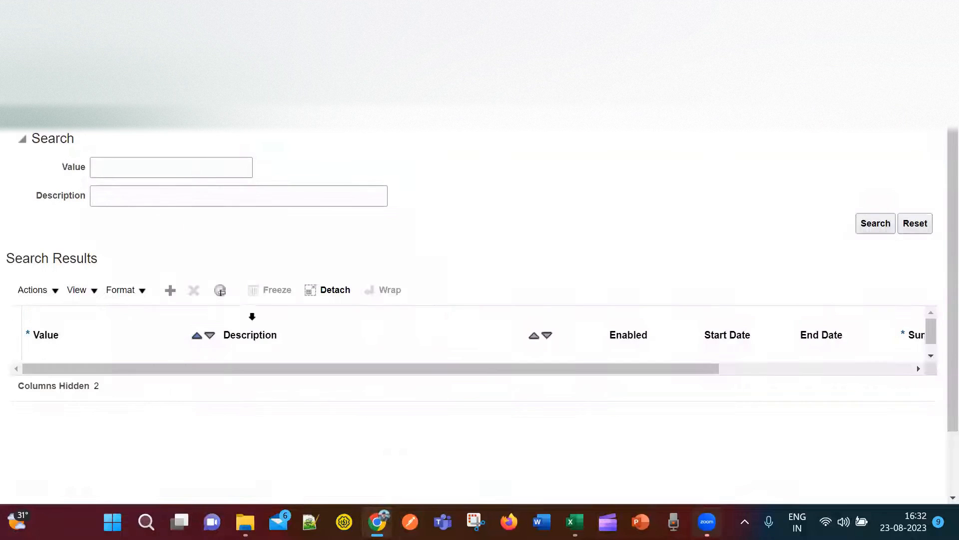
left_click(170, 290)
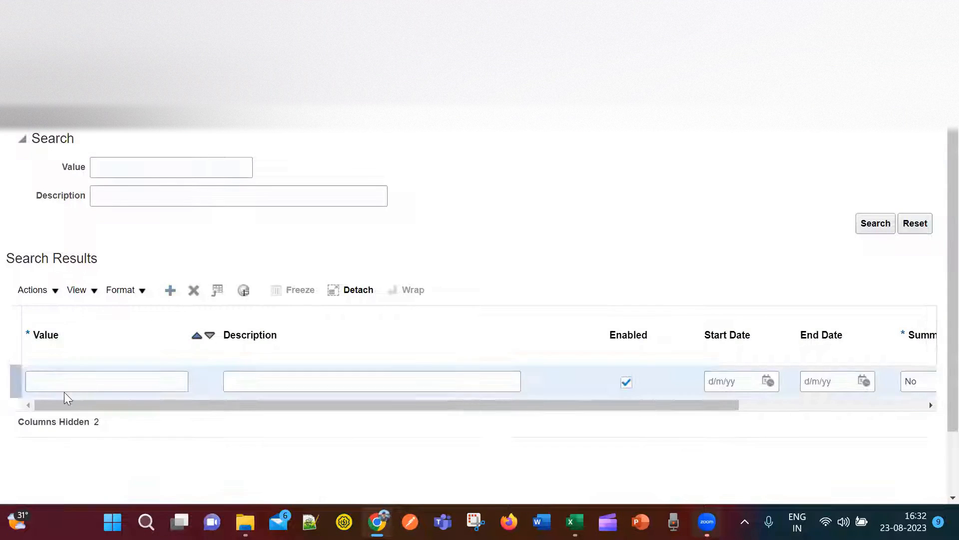
left_click(82, 383)
type("10")
left_click(277, 381)
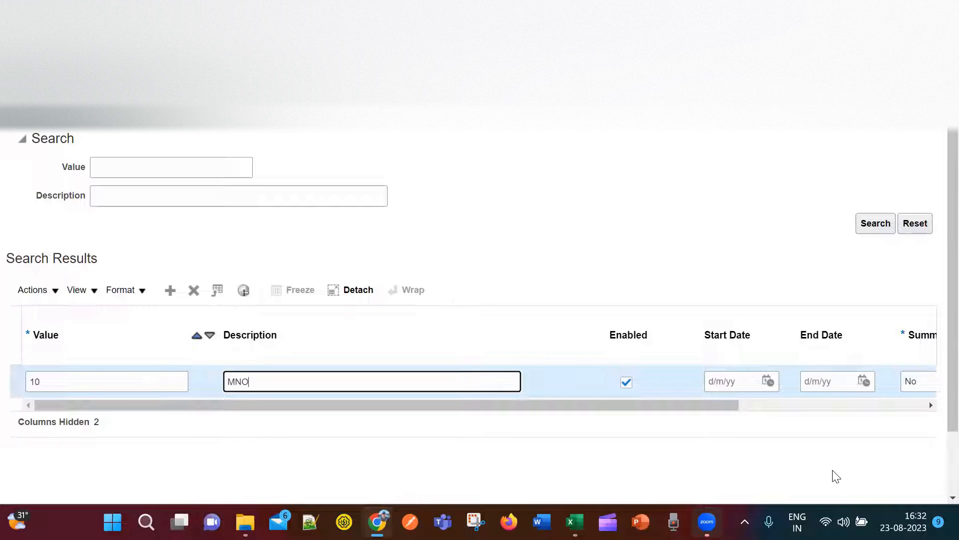
type("MNO_Com")
key("BackSpace")
key("BackSpace")
key("BackSpace")
key("BackSpace")
key("BackSpace")
key("BackSpace")
key("BackSpace")
key("BackSpace")
type("anfacturing")
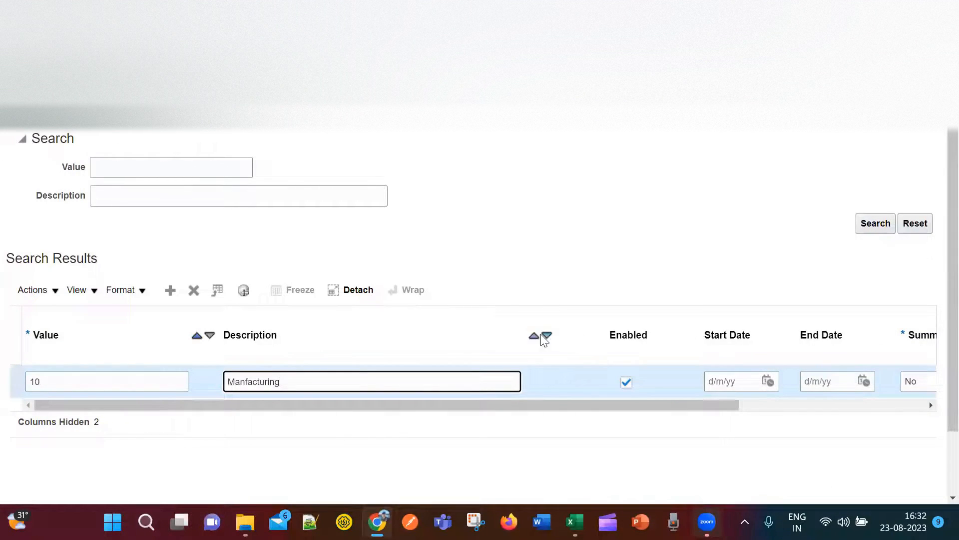
left_click(128, 408)
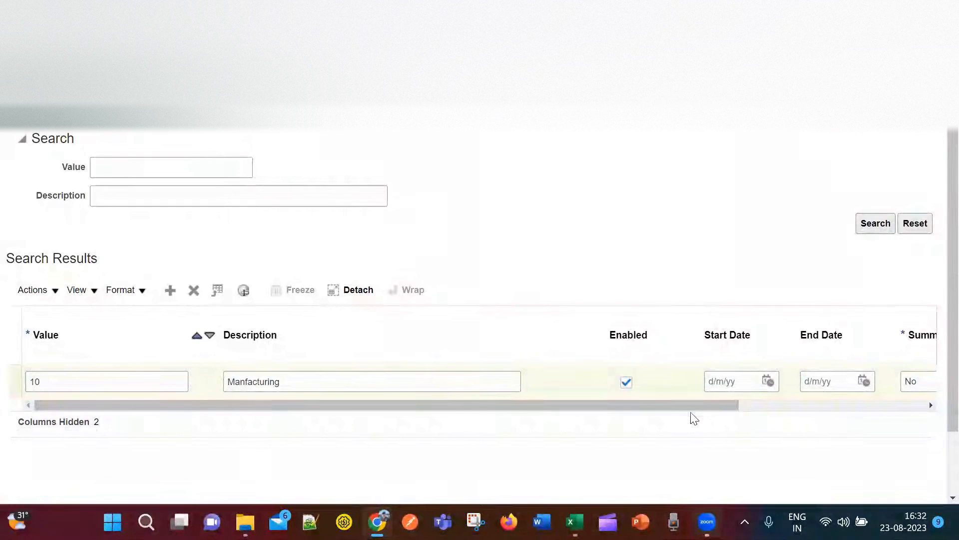
left_click_drag(692, 405, 925, 405)
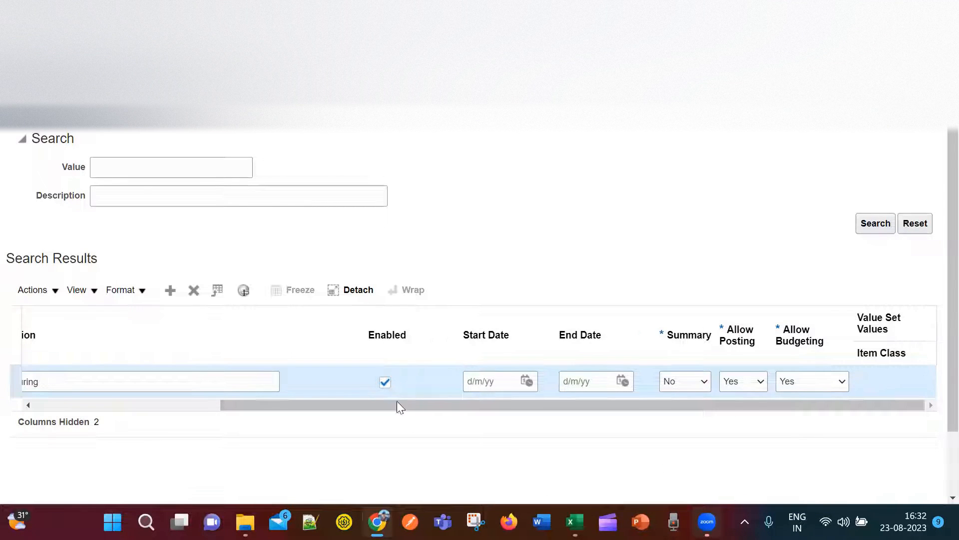
left_click_drag(375, 399, 206, 405)
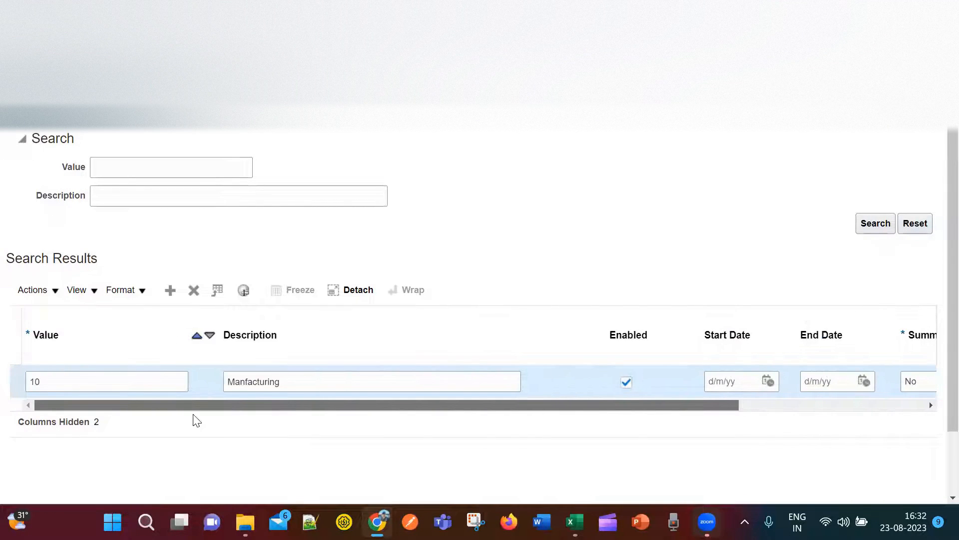
left_click_drag(282, 408, 419, 405)
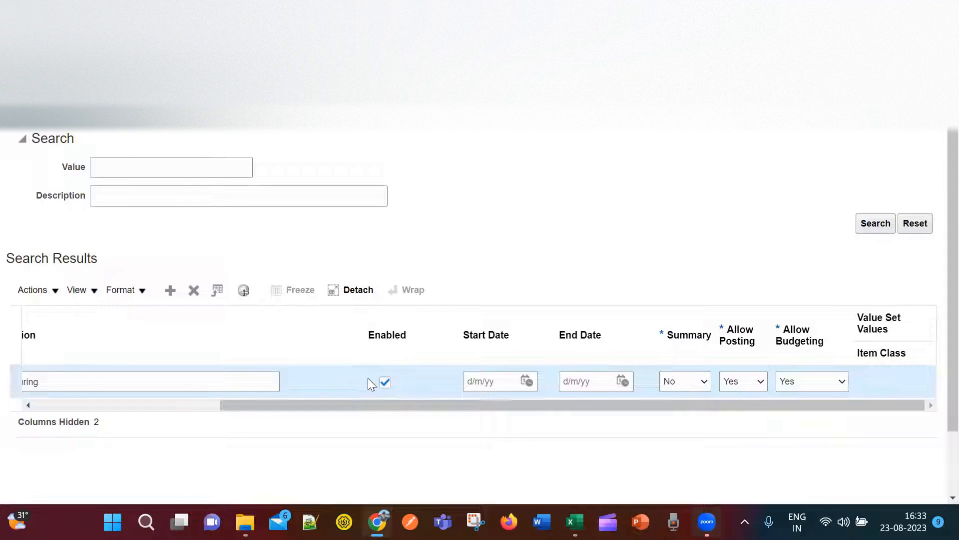
left_click_drag(375, 406, 186, 385)
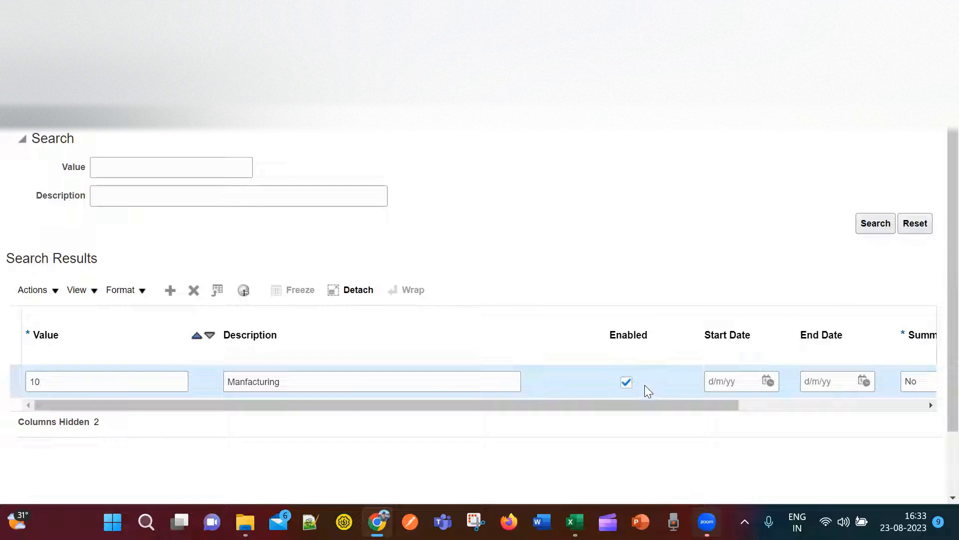
left_click_drag(650, 407, 763, 413)
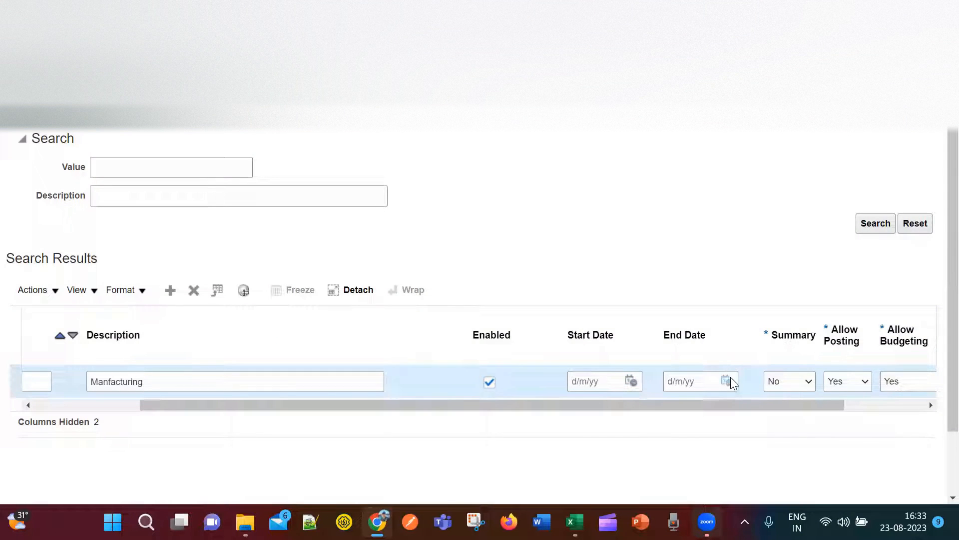
left_click_drag(707, 399, 835, 413)
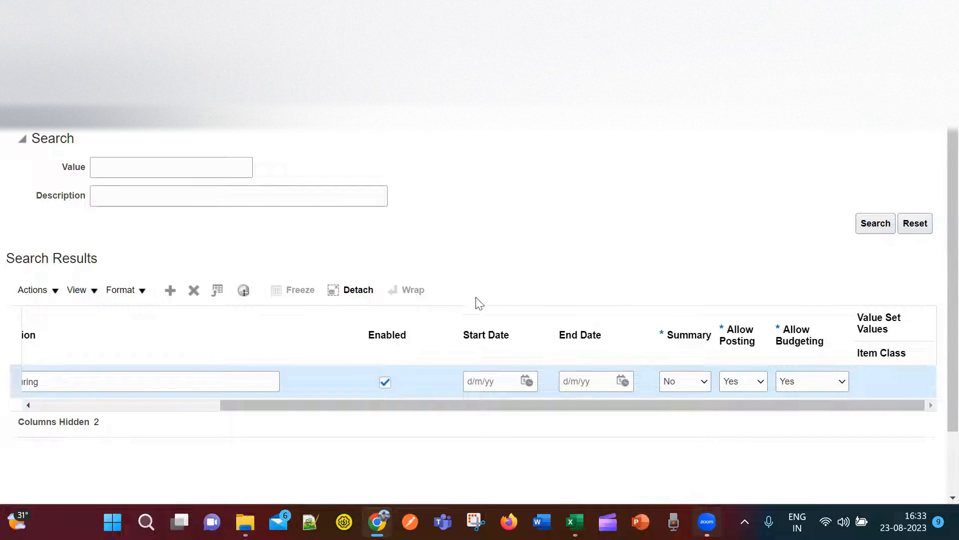
left_click(704, 381)
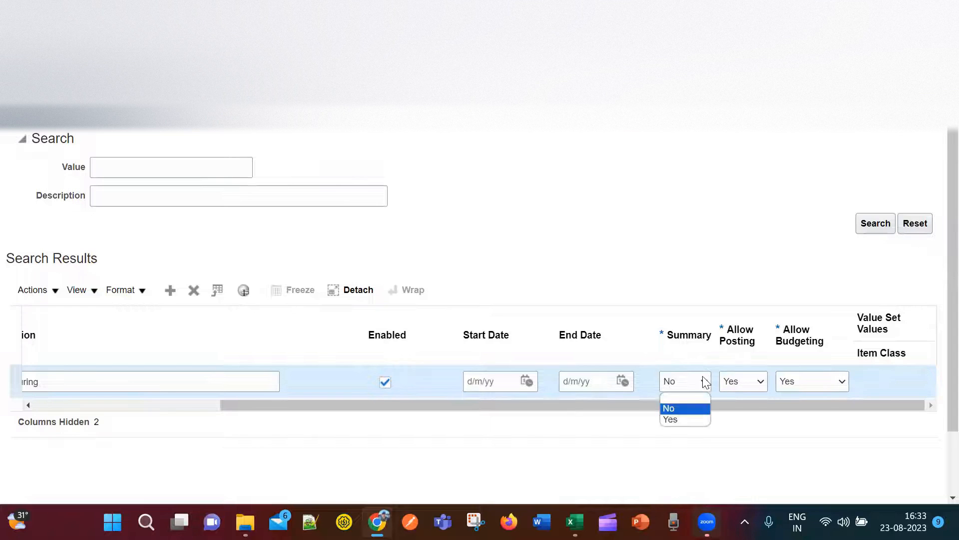
left_click(705, 382)
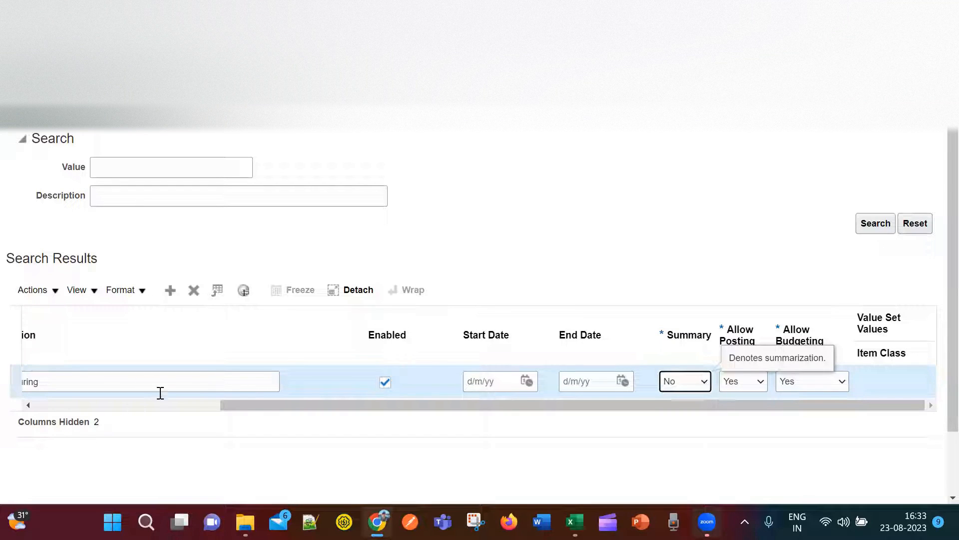
left_click_drag(295, 406, 489, 423)
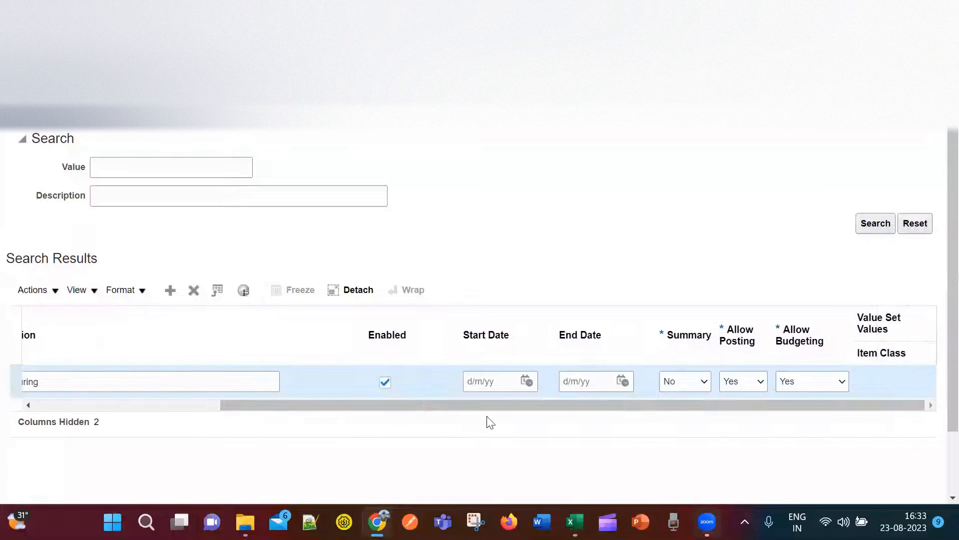
left_click(705, 383)
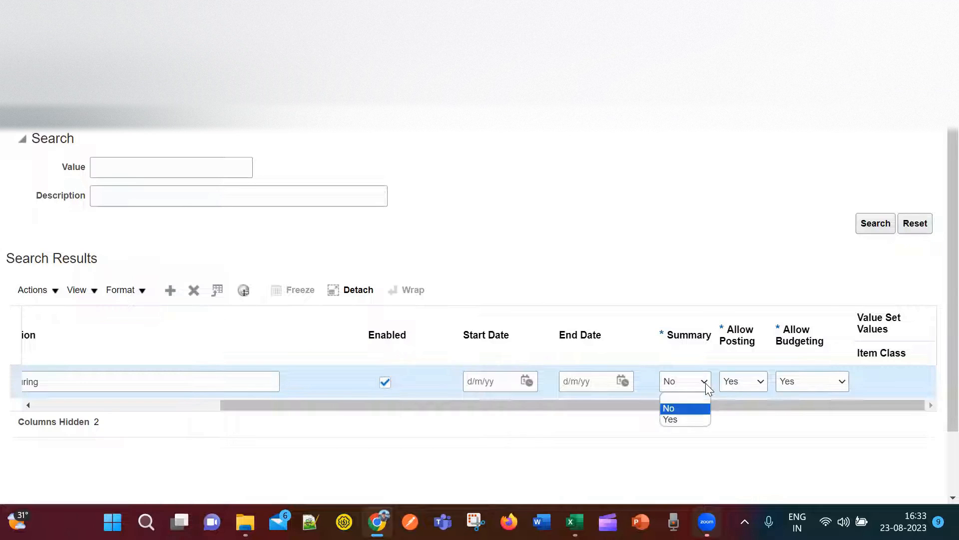
left_click(692, 408)
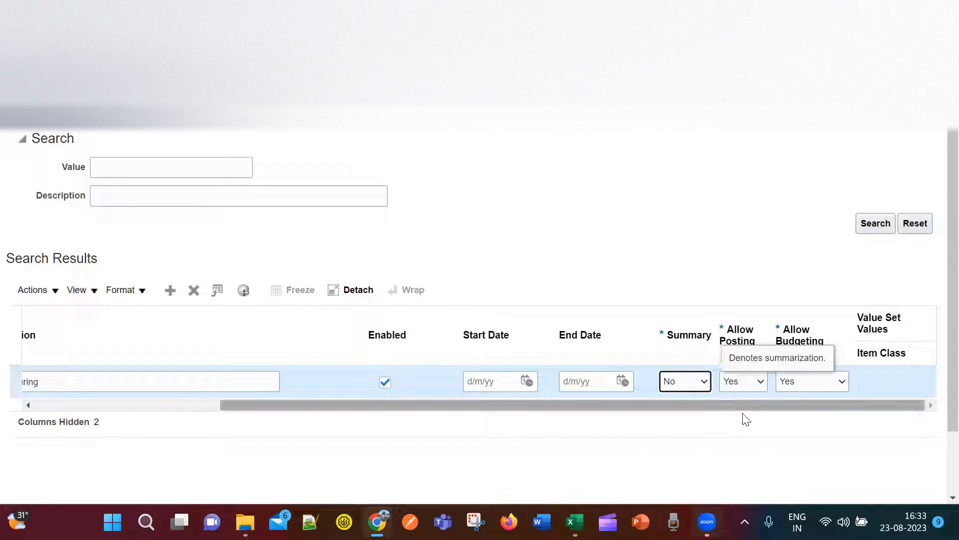
left_click(761, 383)
left_click(760, 384)
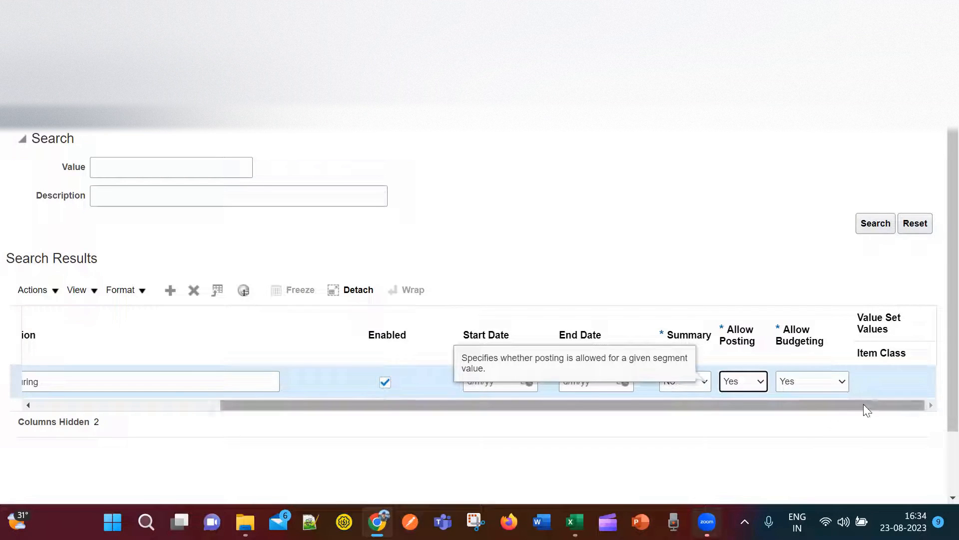
left_click_drag(864, 404, 558, 395)
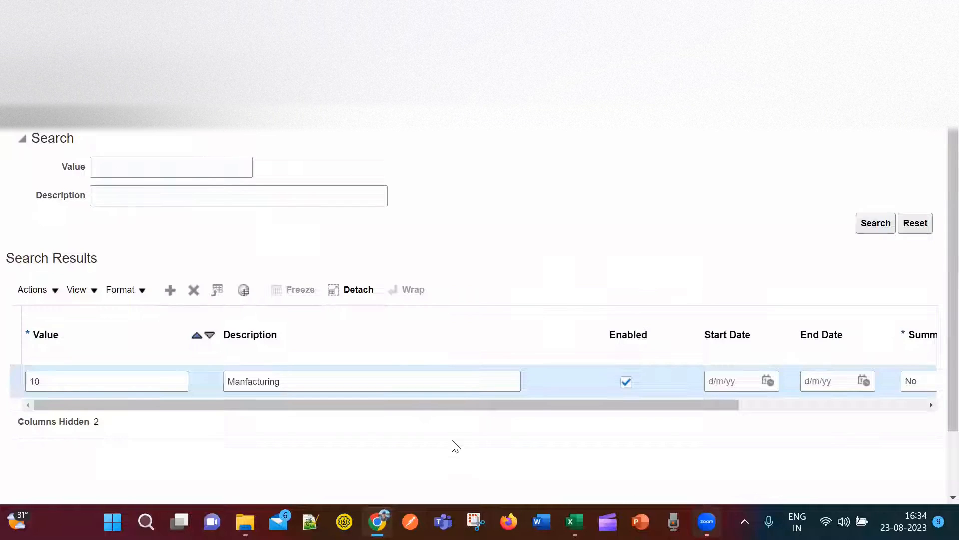
left_click_drag(451, 407, 936, 475)
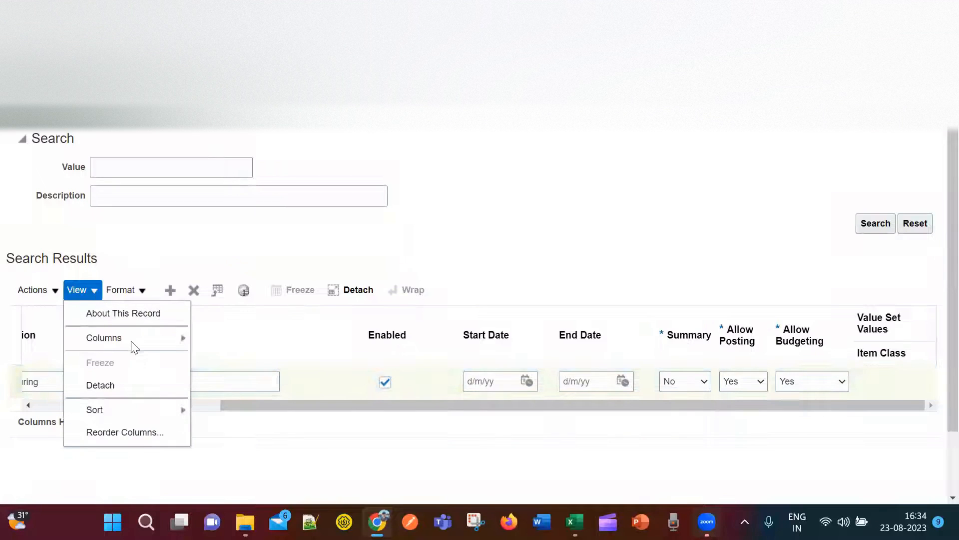
Check the values table's available columns, then go back to the MNO value set results.
mouse_move(129, 339)
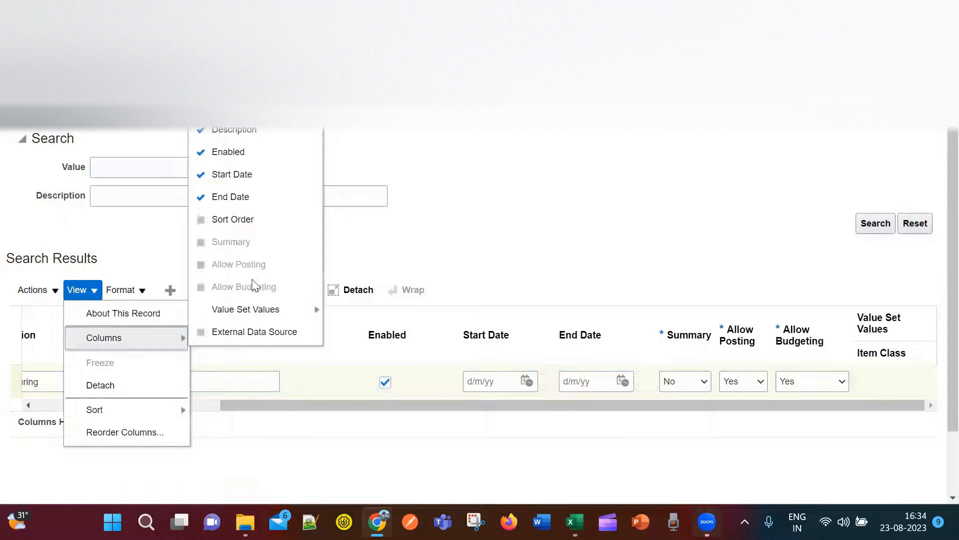
scroll(252, 280, "down", 2)
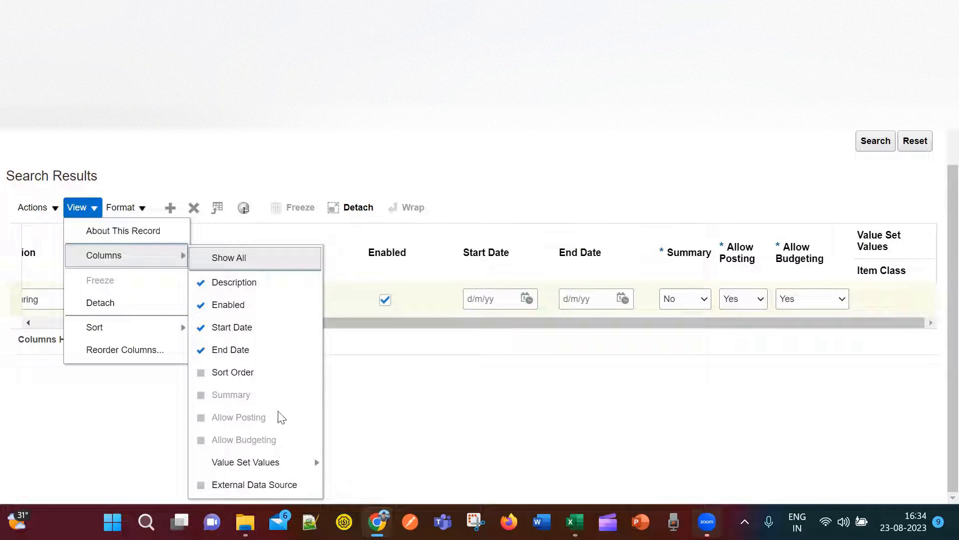
left_click(385, 422)
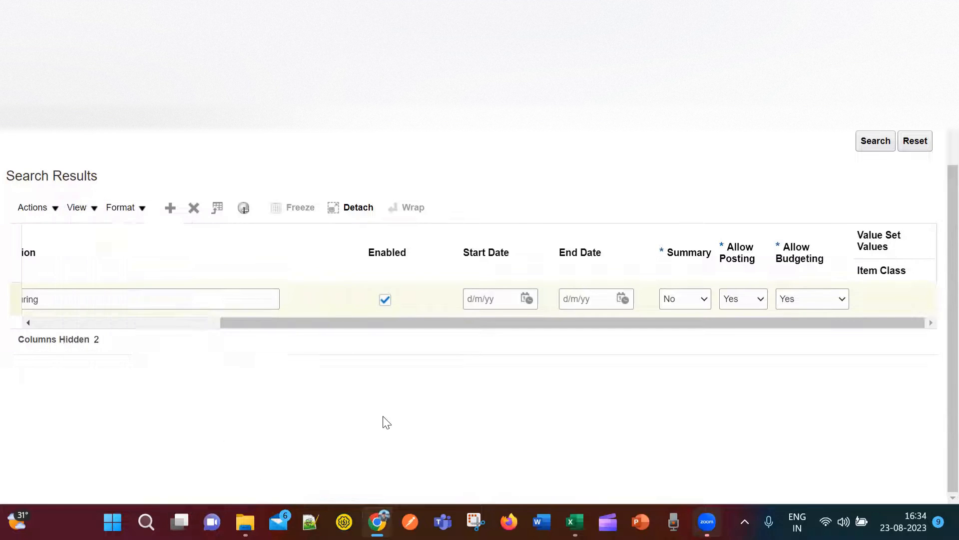
scroll(347, 362, "up", 3)
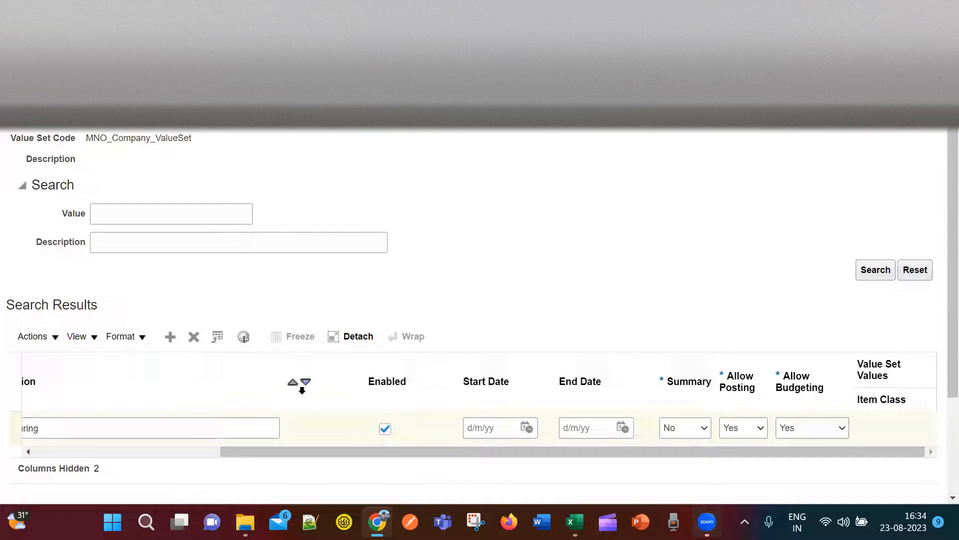
left_click(316, 432)
scroll(316, 433, "left", 5)
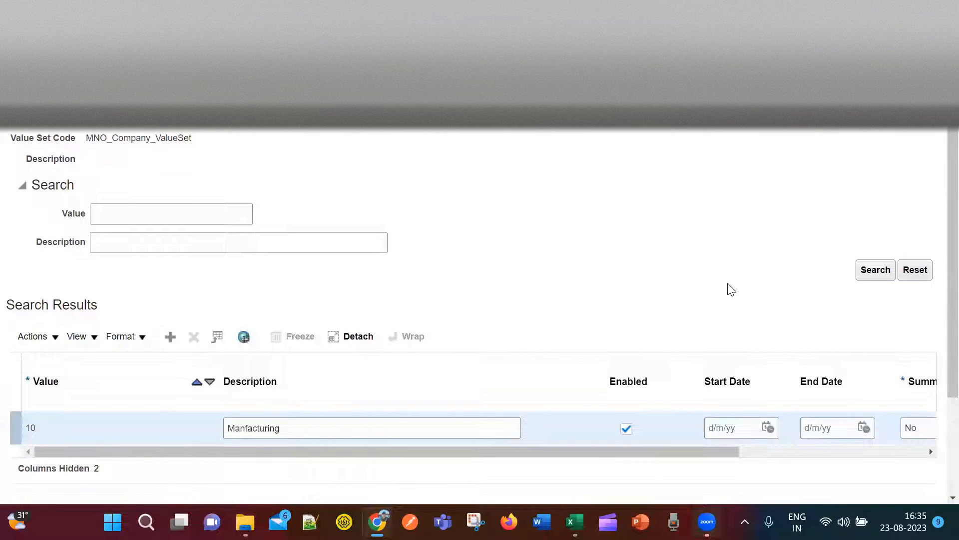
left_click(832, 134)
scroll(679, 273, "down", 2)
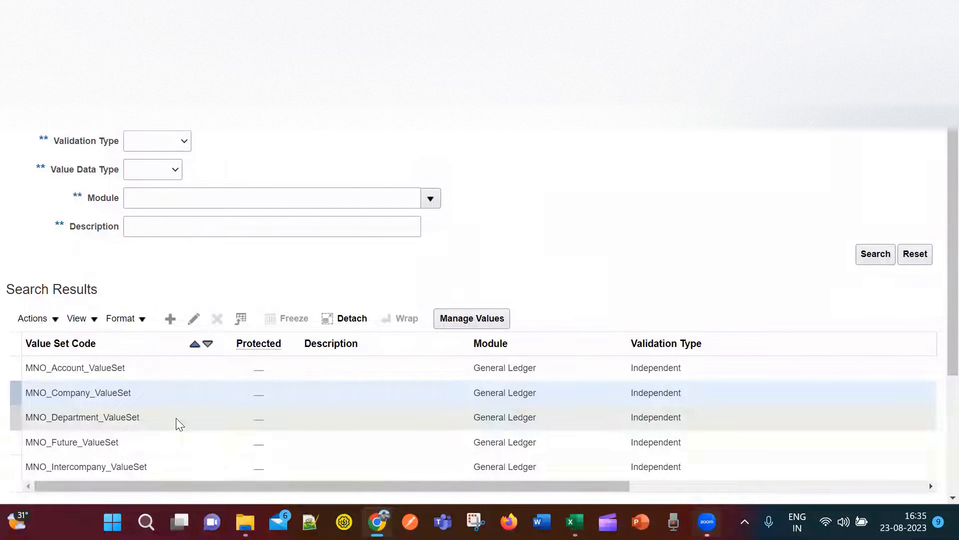
Check MNO_Department_ValueSet's definition, then open its still-empty values list.
left_click(175, 420)
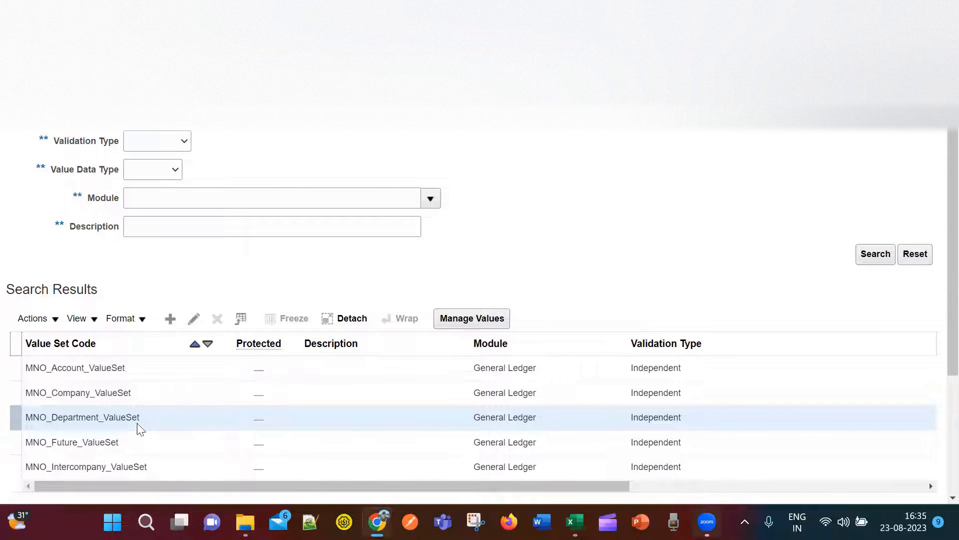
left_click(194, 319)
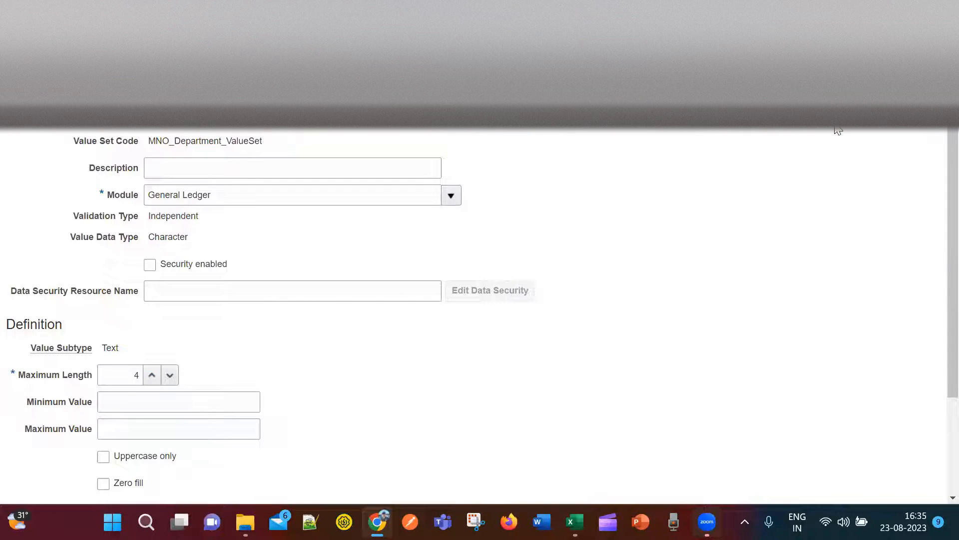
left_click(892, 141)
scroll(610, 270, "down", 3)
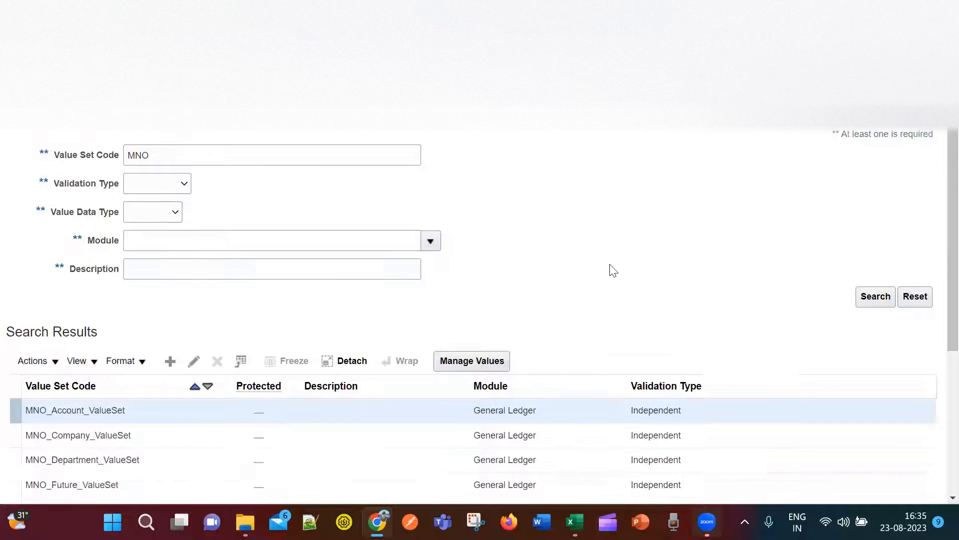
left_click(159, 350)
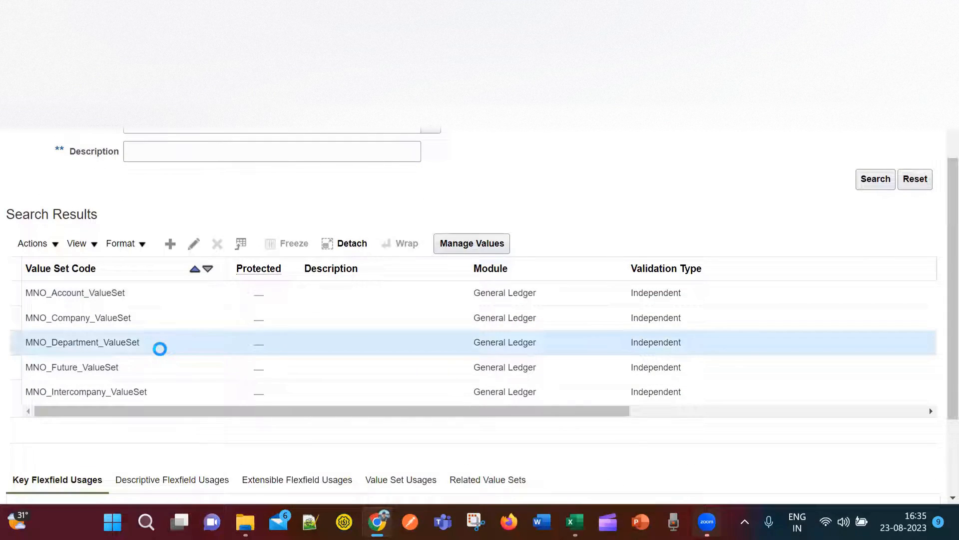
left_click(456, 243)
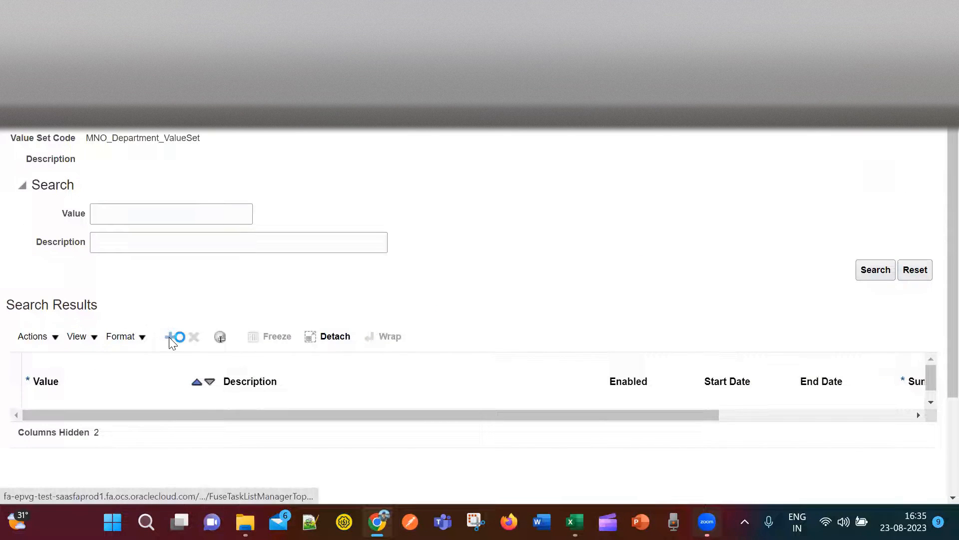
Add a new department row with value 1000 and description Finance.
left_click(171, 337)
left_click(104, 427)
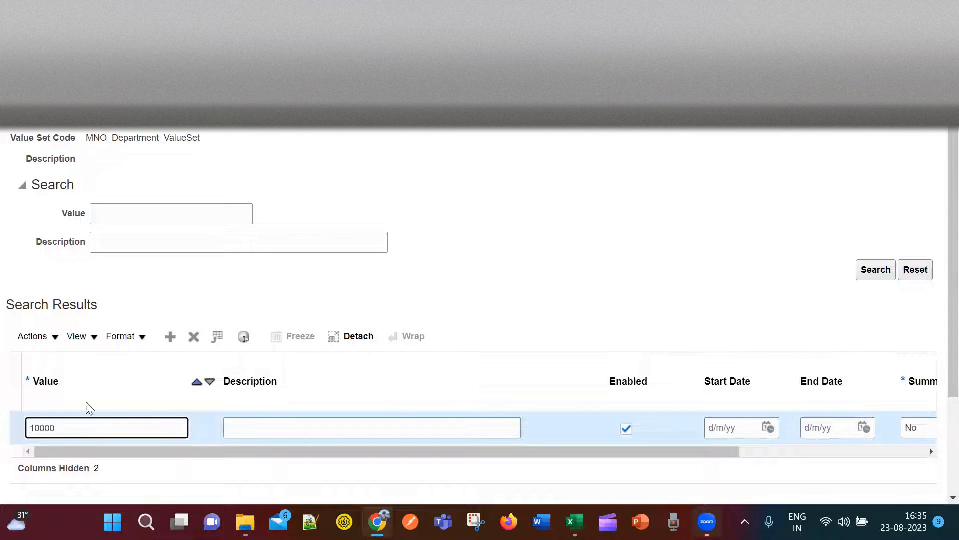
scroll(231, 409, "down", 1)
left_click(270, 403)
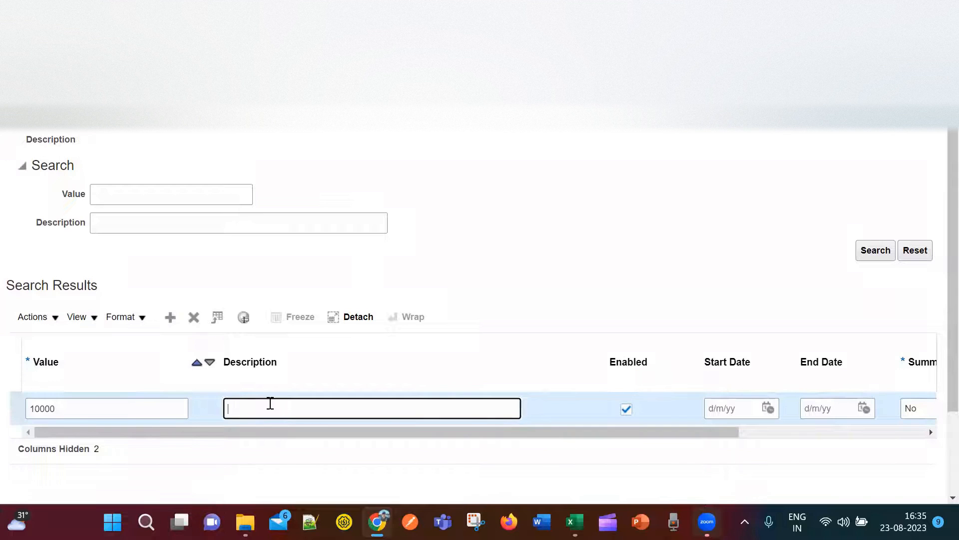
type("Finance")
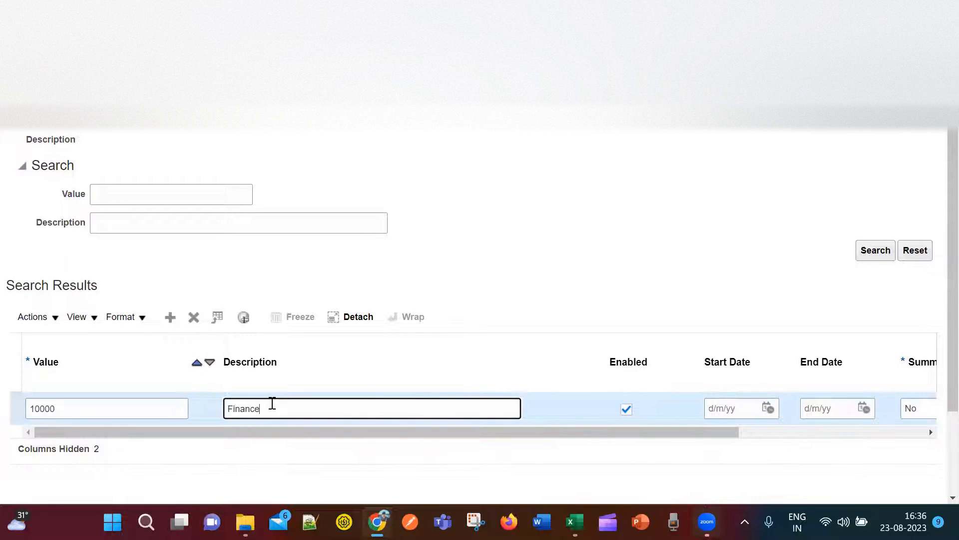
Clear the value-too-long error and insert another blank value row.
left_click(170, 316)
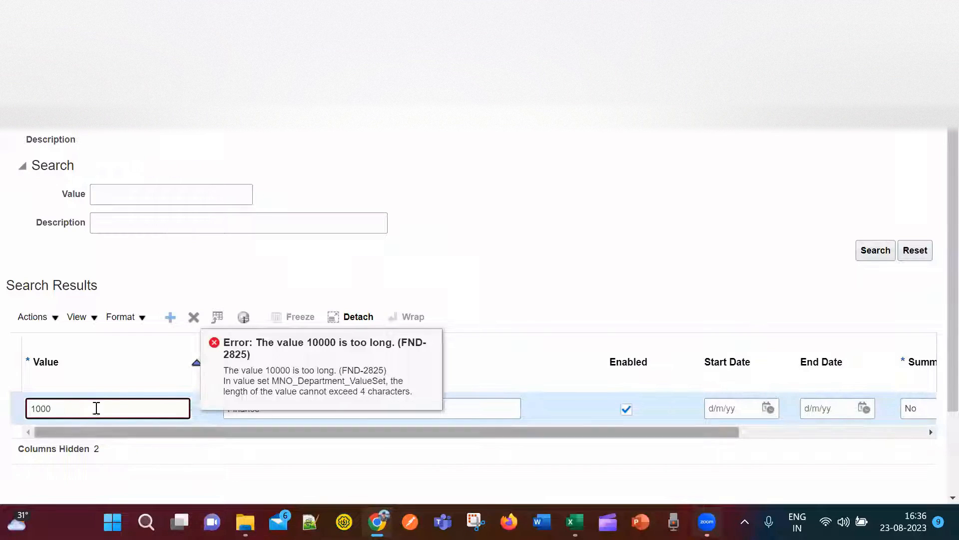
left_click(481, 411)
left_click(170, 316)
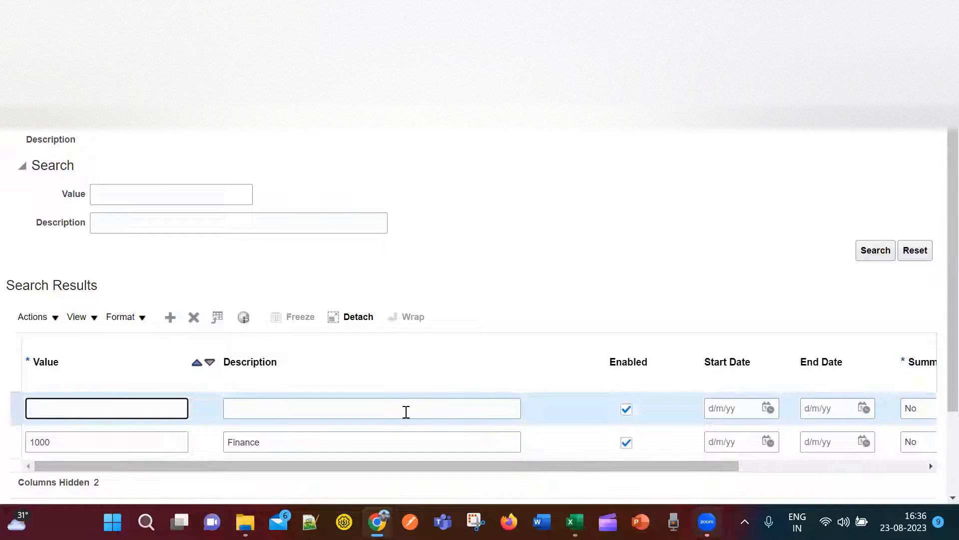
Enter value 2000 with description HR.
type("2000")
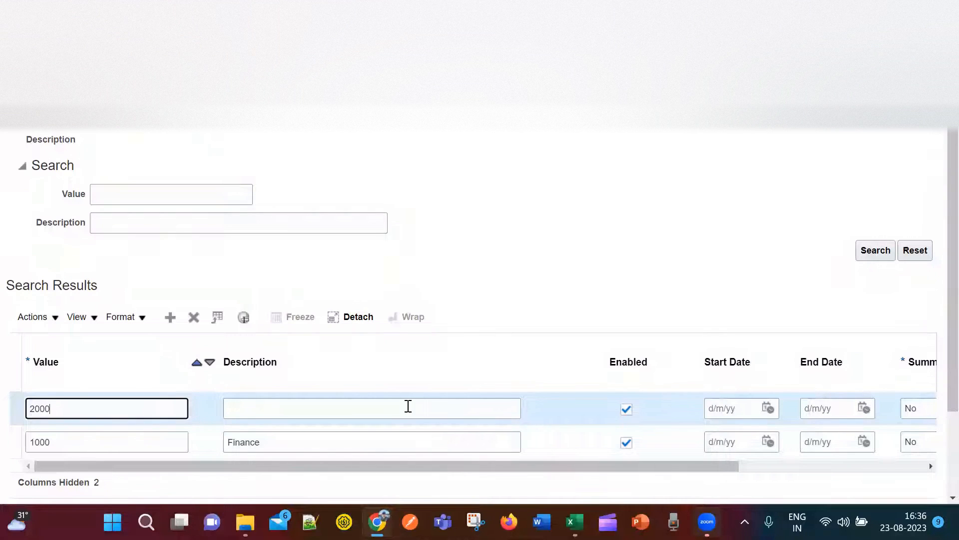
left_click(397, 406)
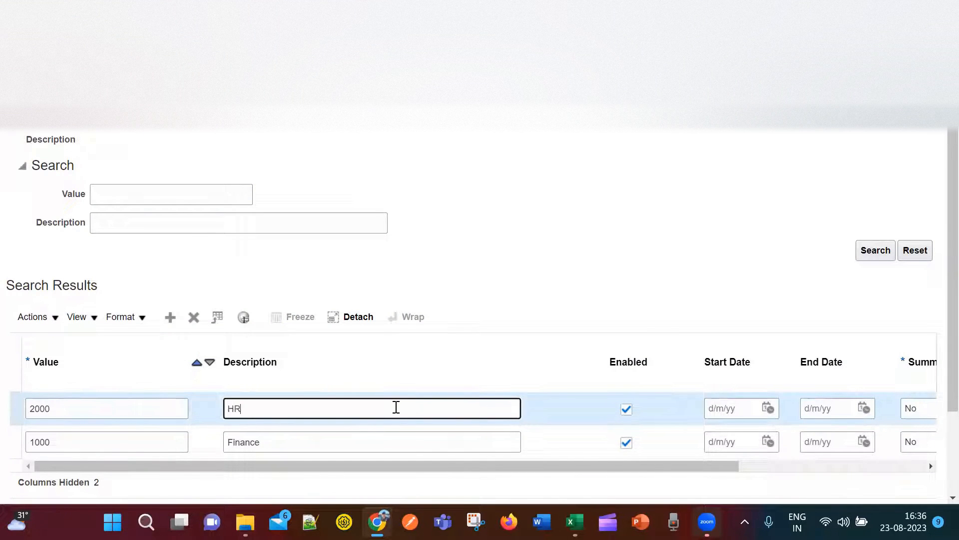
left_click(171, 322)
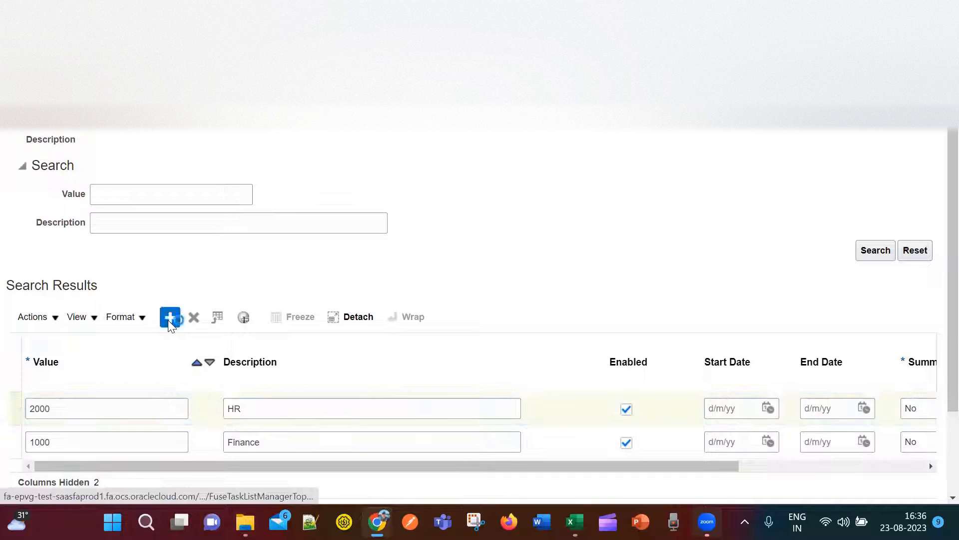
Add value 3000 with description 'Sales & Marketing', correcting the lowercase m to a capital M.
left_click(119, 405)
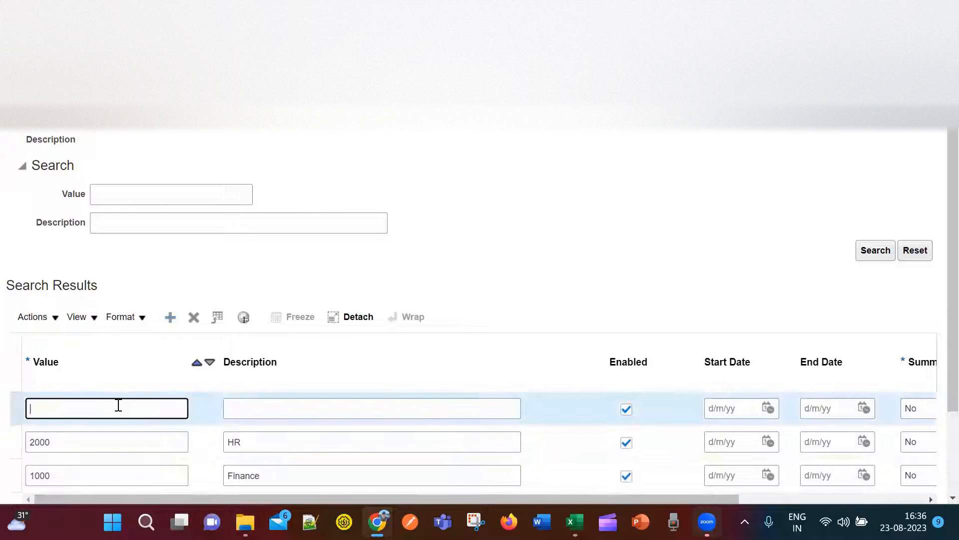
type("3000")
key("Tab")
type("Sales")
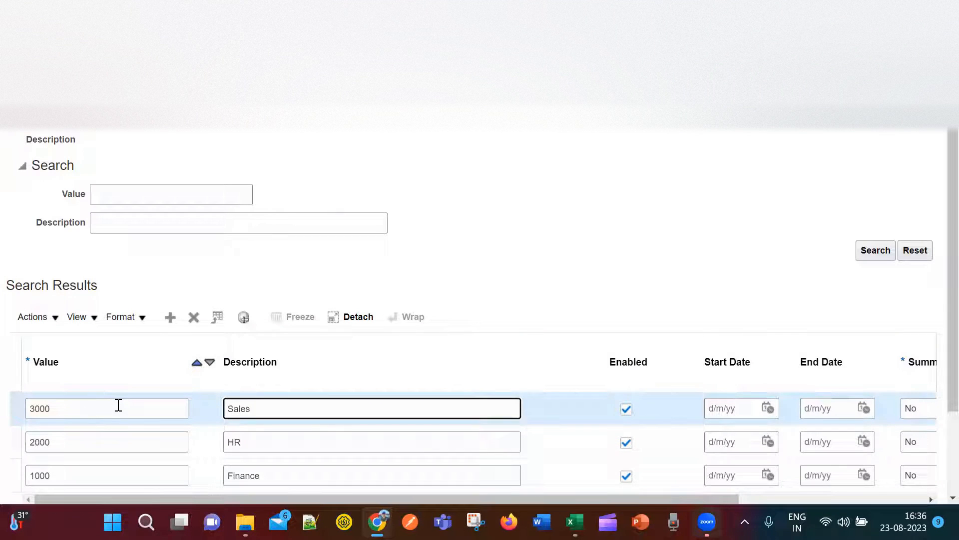
type(" &marketing")
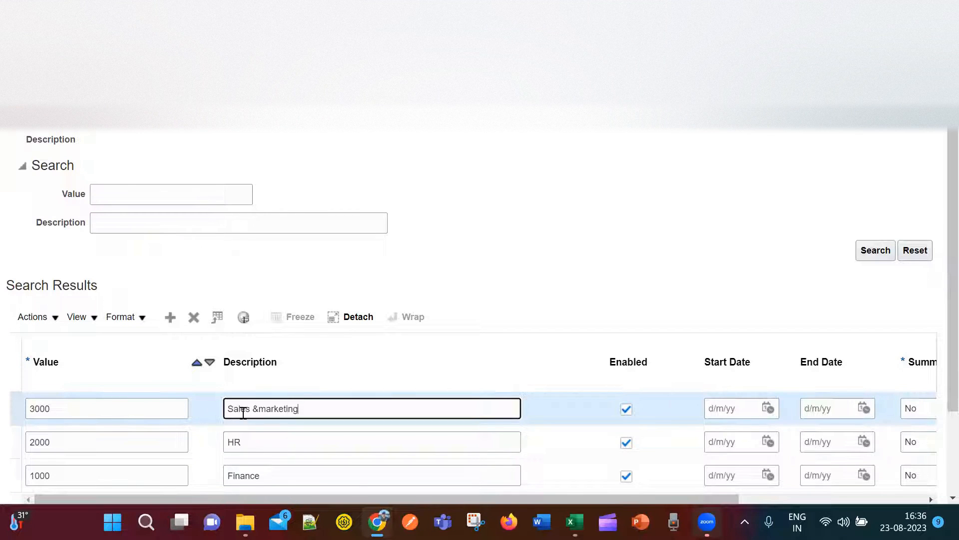
left_click(266, 409)
key("BackSpace")
type("M")
scroll(480, 350, "down", 1)
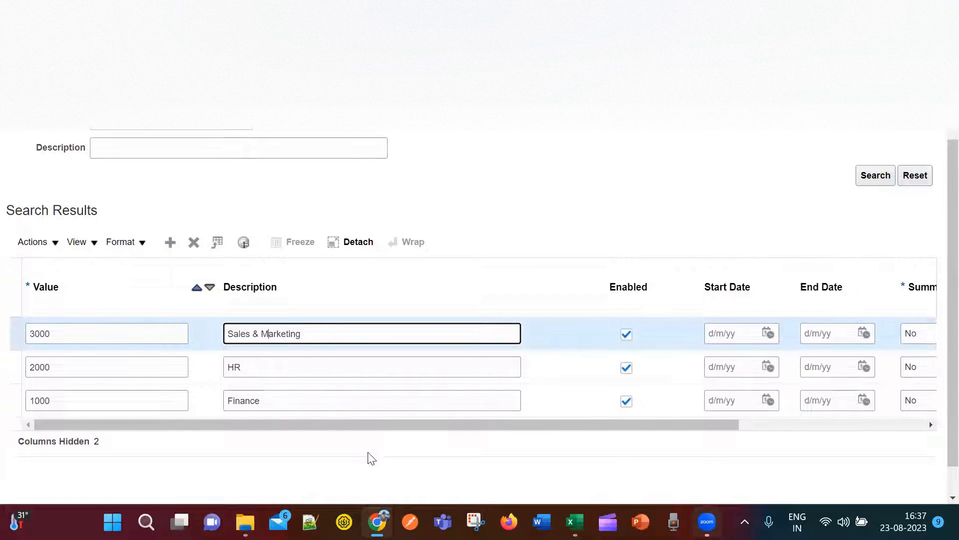
scroll(852, 274, "up", 2)
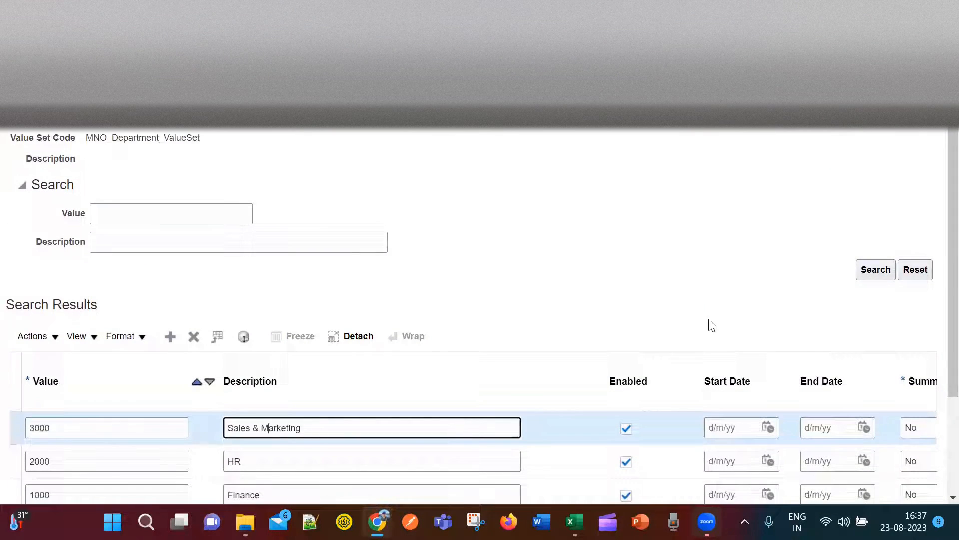
scroll(708, 326, "down", 3)
left_click_drag(551, 391, 852, 415)
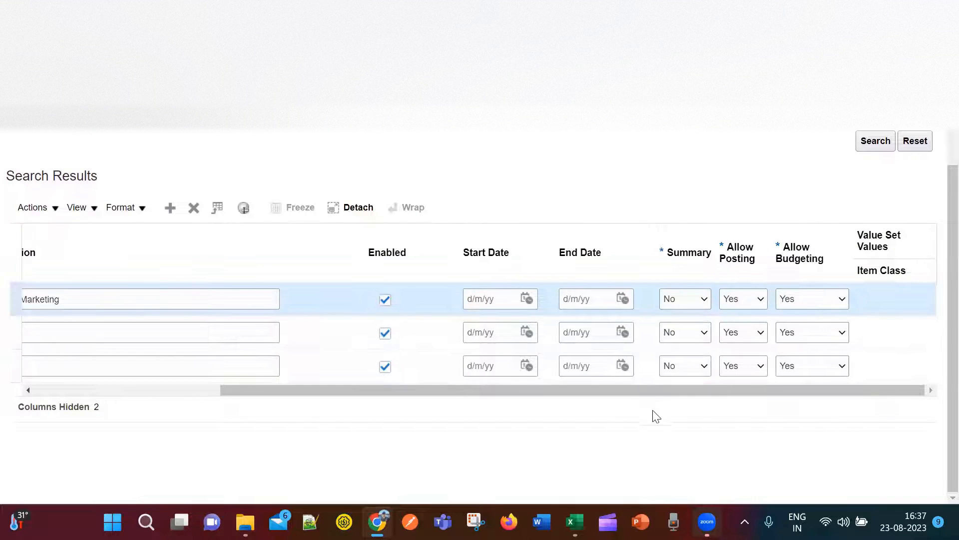
left_click_drag(619, 394, 394, 415)
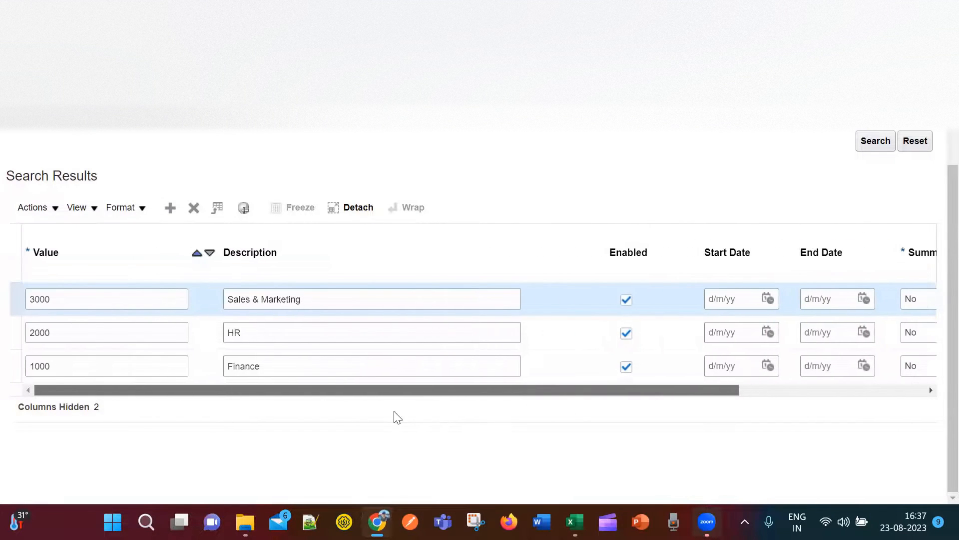
scroll(939, 194, "up", 3)
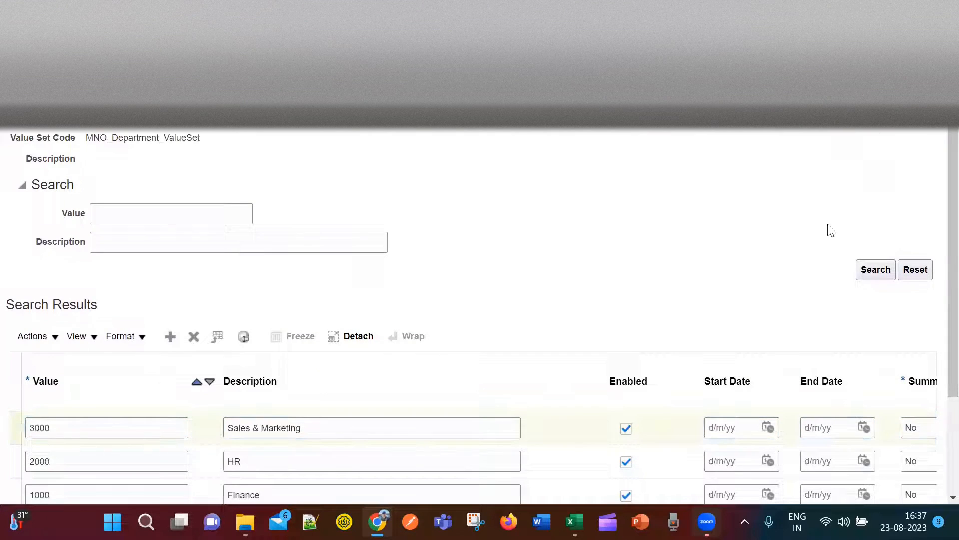
Go back to the value sets, open MNO_Account_ValueSet's values and add a blank row.
key("alt+Left")
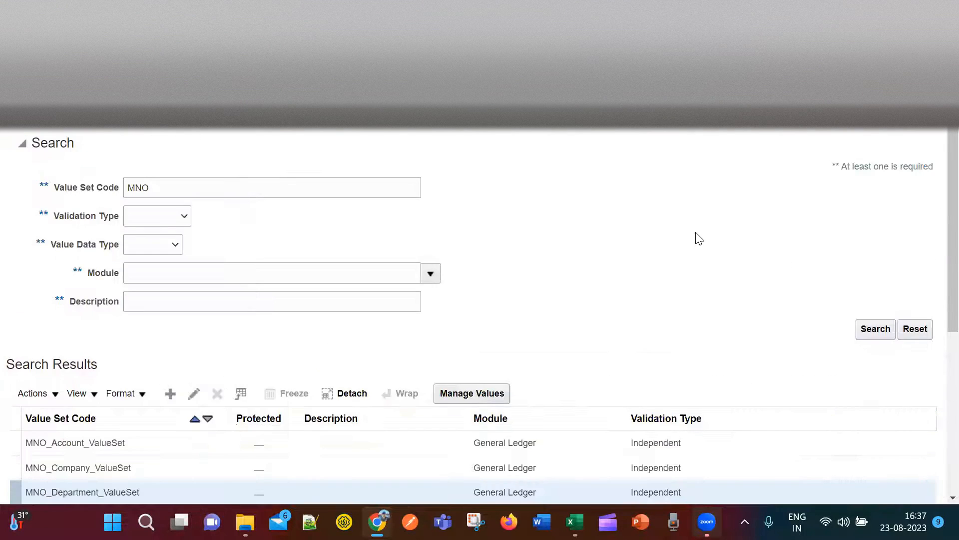
scroll(306, 388, "down", 3)
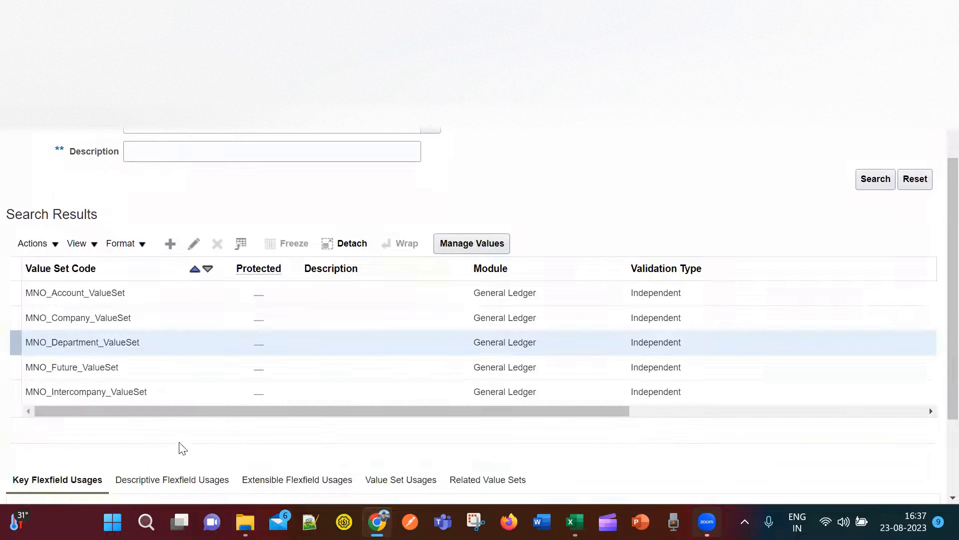
left_click(131, 295)
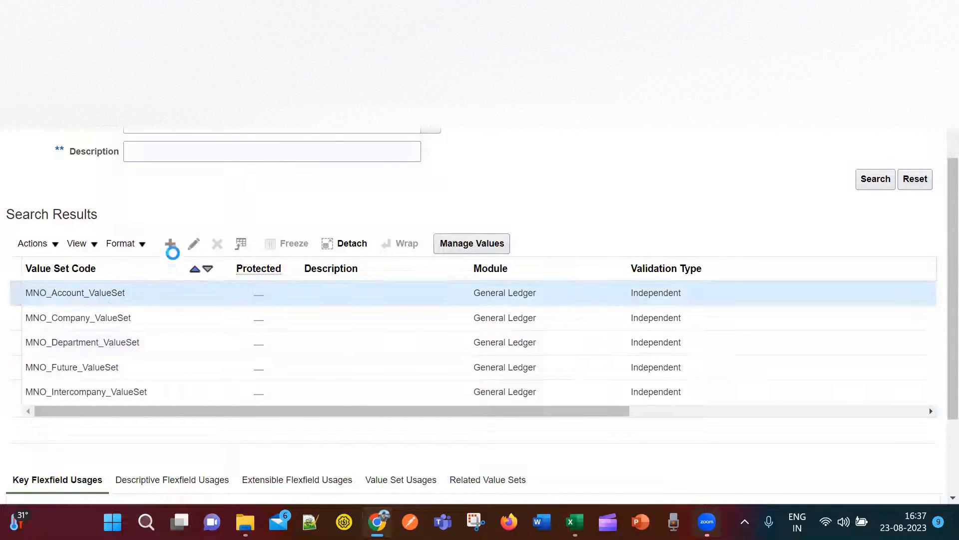
left_click(194, 244)
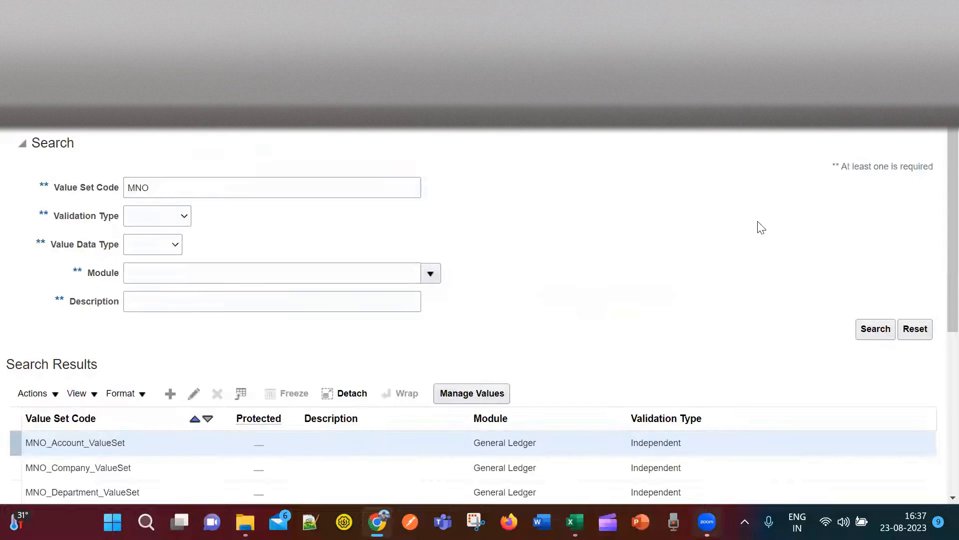
scroll(758, 228, "down", 3)
scroll(769, 250, "up", 3)
scroll(773, 257, "up", 1)
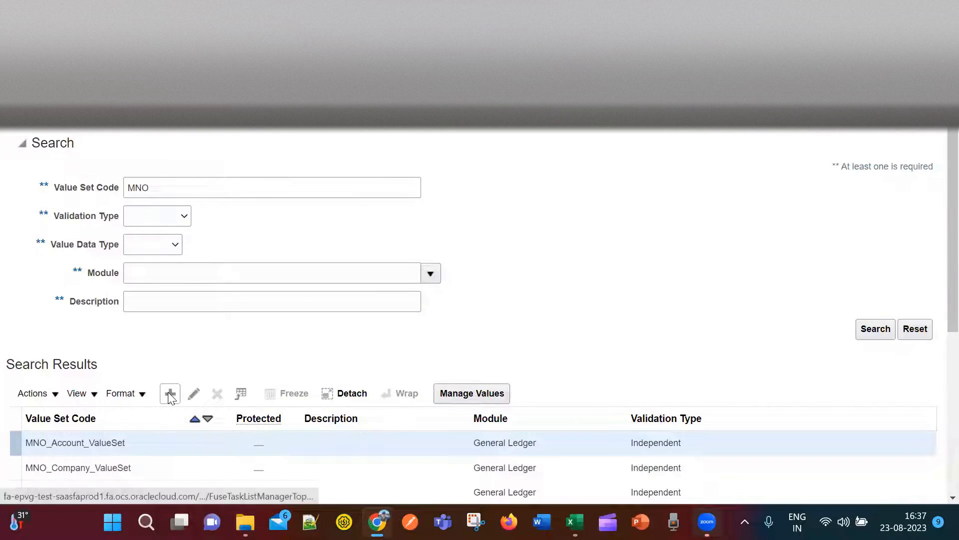
left_click(321, 447)
left_click(493, 400)
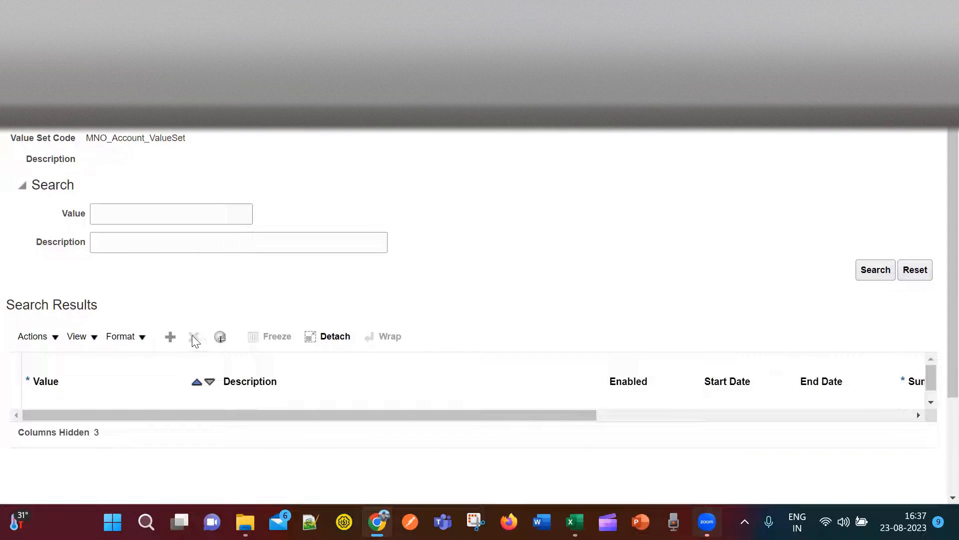
left_click(172, 337)
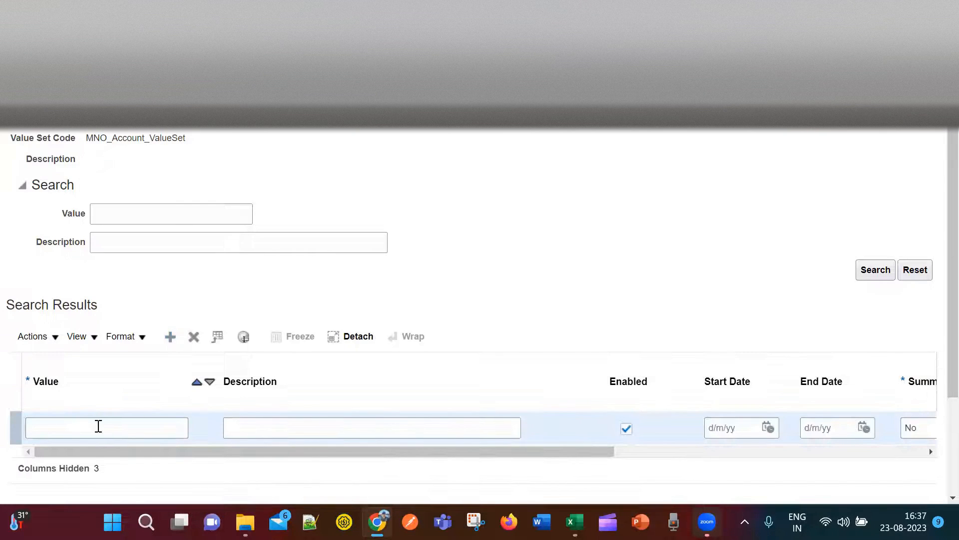
Enter value 000000 with description Default, then dismiss the missing Account Type error.
left_click(99, 426)
type("10000")
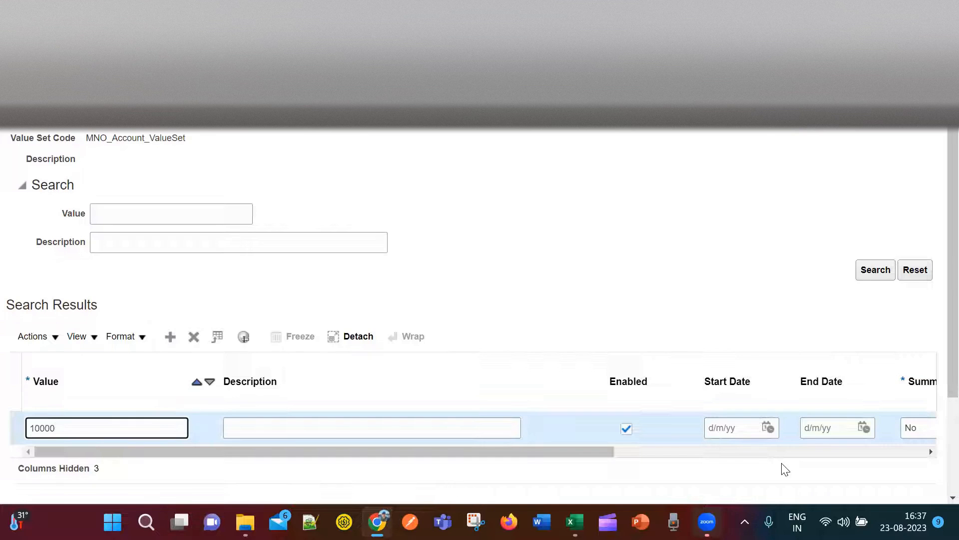
key("BackSpace")
key("BackSpace")
key("BackSpace")
key("BackSpace")
left_click(481, 429)
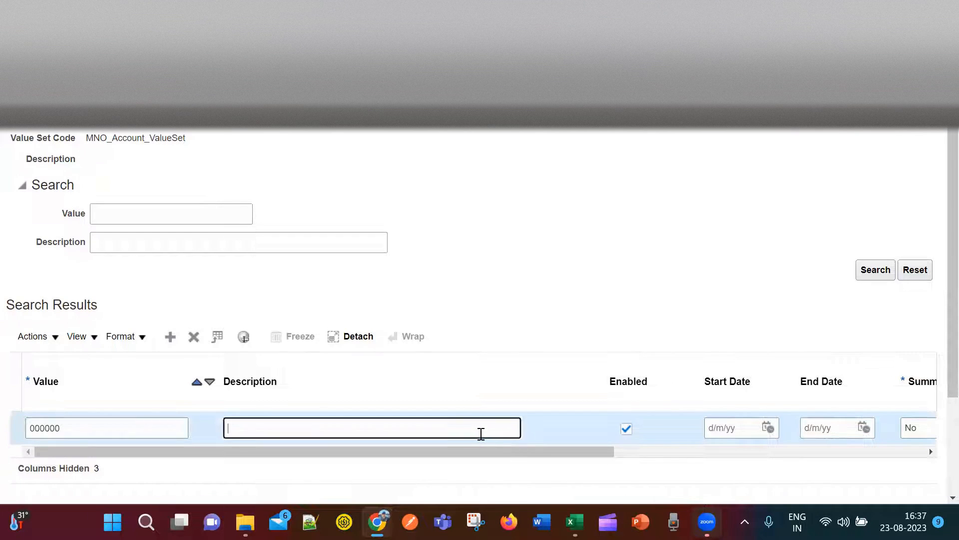
type("Defa")
scroll(115, 343, "down", 1)
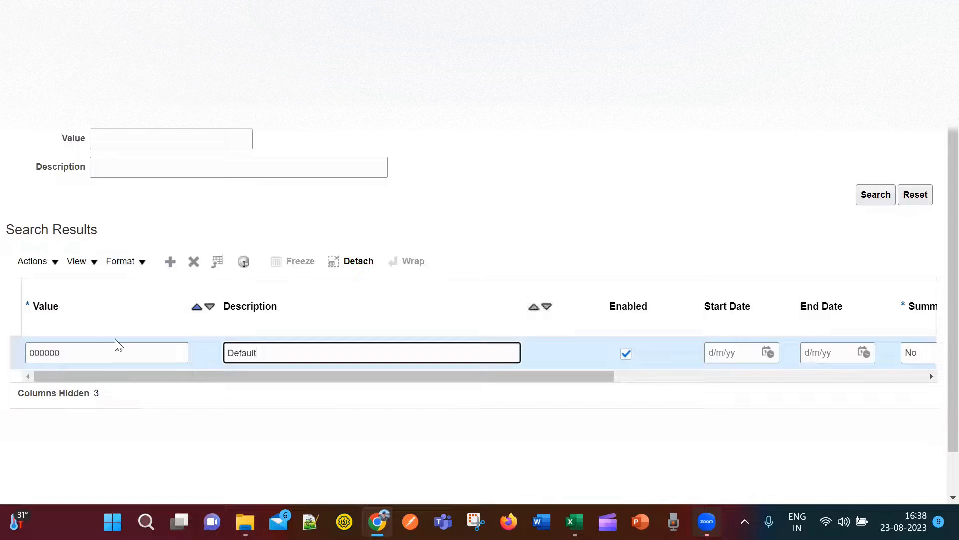
left_click(170, 263)
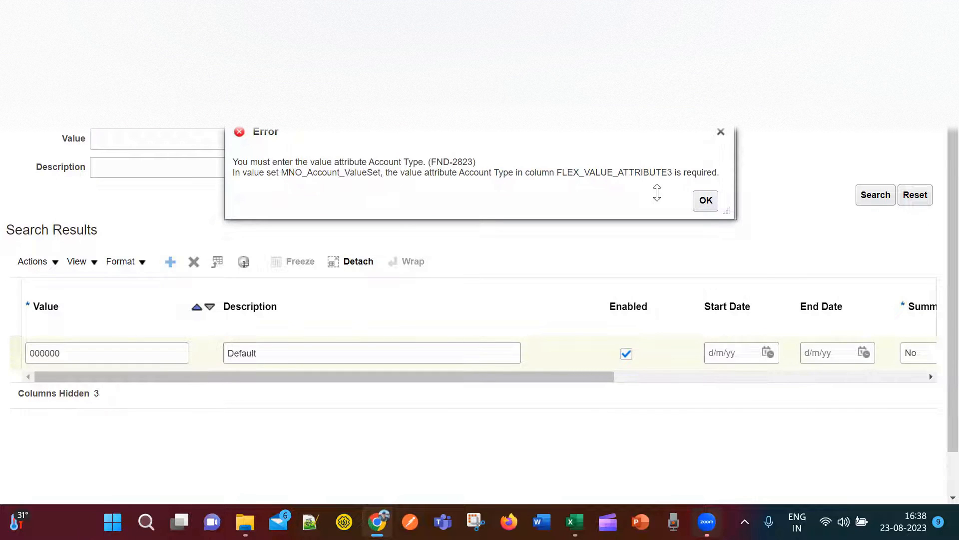
left_click(721, 132)
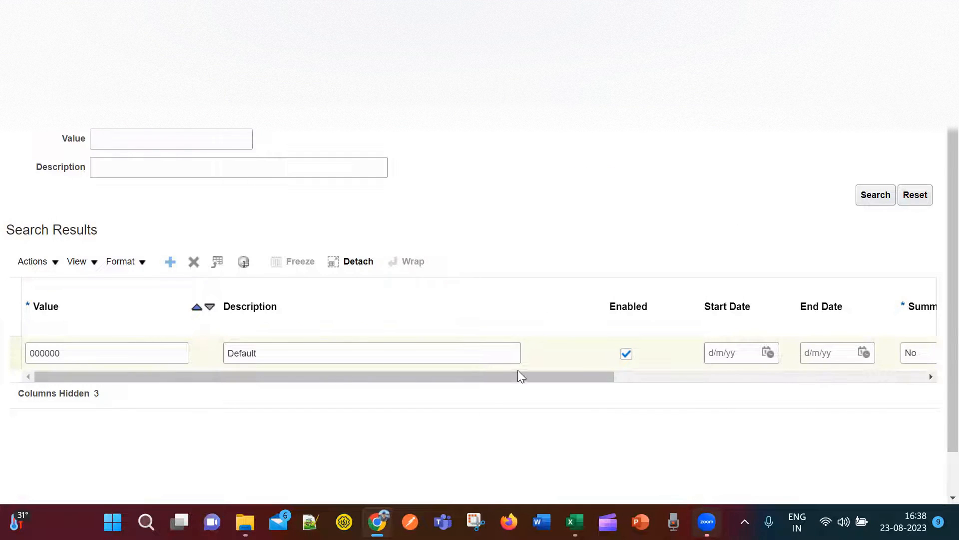
Replace the first row with value 100000 and description Total Assets.
left_click(283, 349)
key("BackSpace")
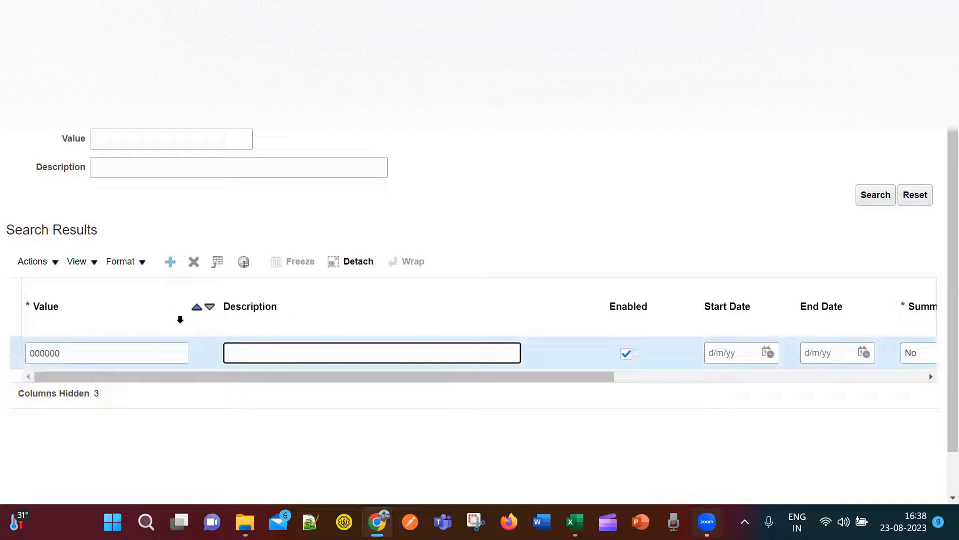
left_click(134, 357)
key("BackSpace")
key("BackSpace")
key("BackSpace")
key("BackSpace")
key("BackSpace")
key("BackSpace")
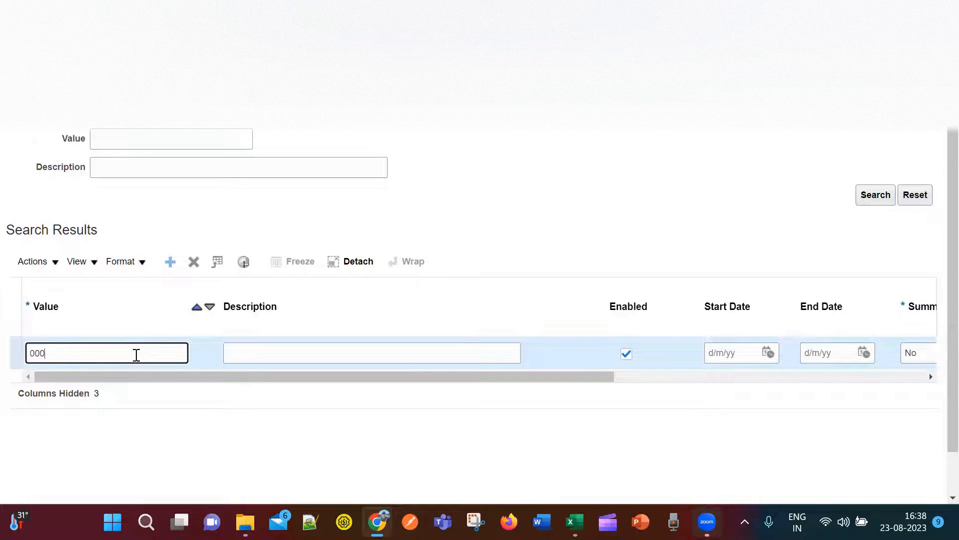
type("1000")
left_click(310, 350)
type("As")
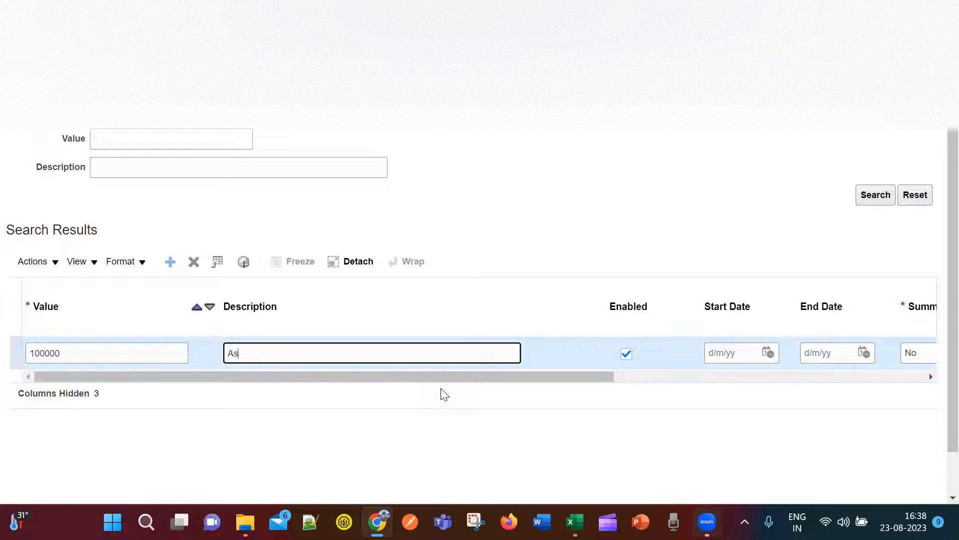
type("set")
key("BackSpace")
type("Total Asse")
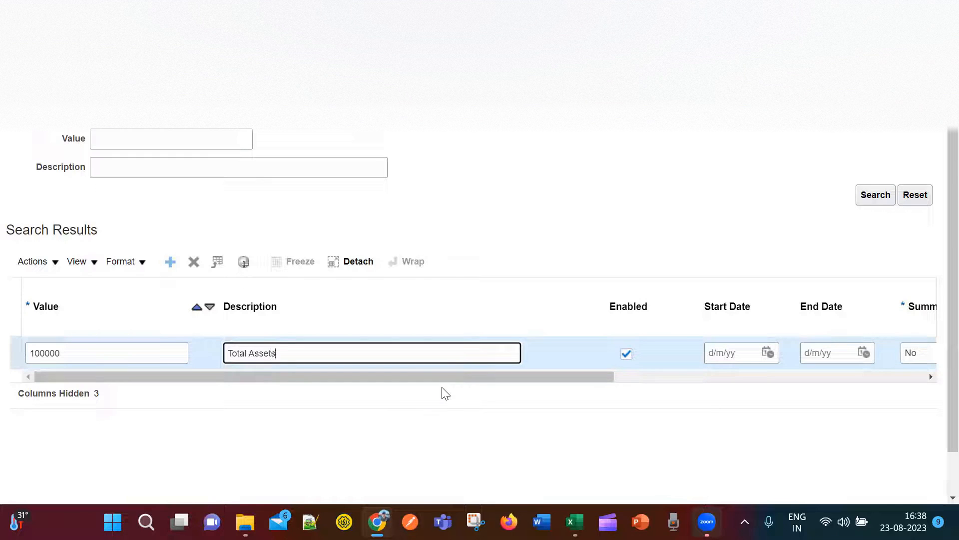
Set the 100000 row's Account Type to Asset.
left_click_drag(479, 378, 818, 374)
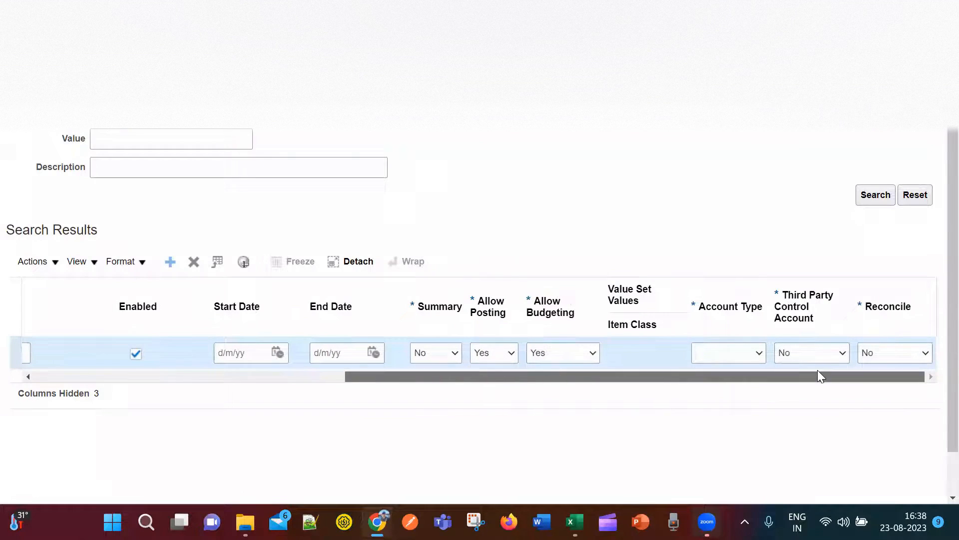
left_click(760, 353)
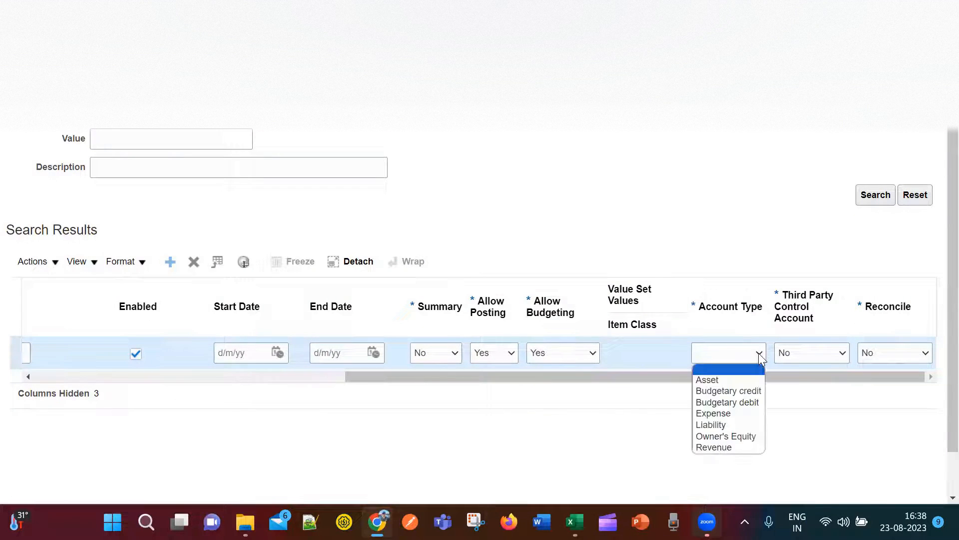
left_click(732, 380)
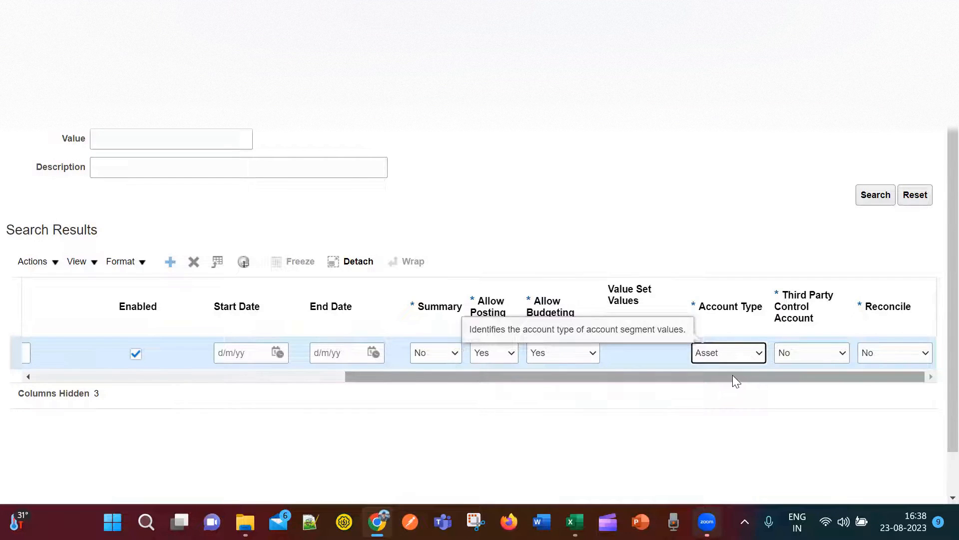
mouse_move(735, 375)
left_mouse_down()
mouse_move(746, 373)
mouse_move(732, 374)
left_mouse_up()
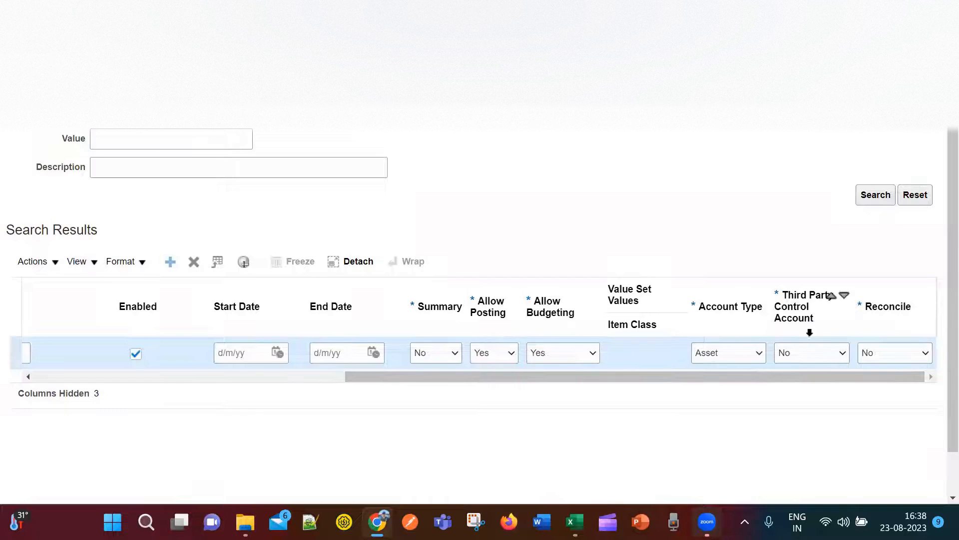
left_click_drag(638, 376, 219, 397)
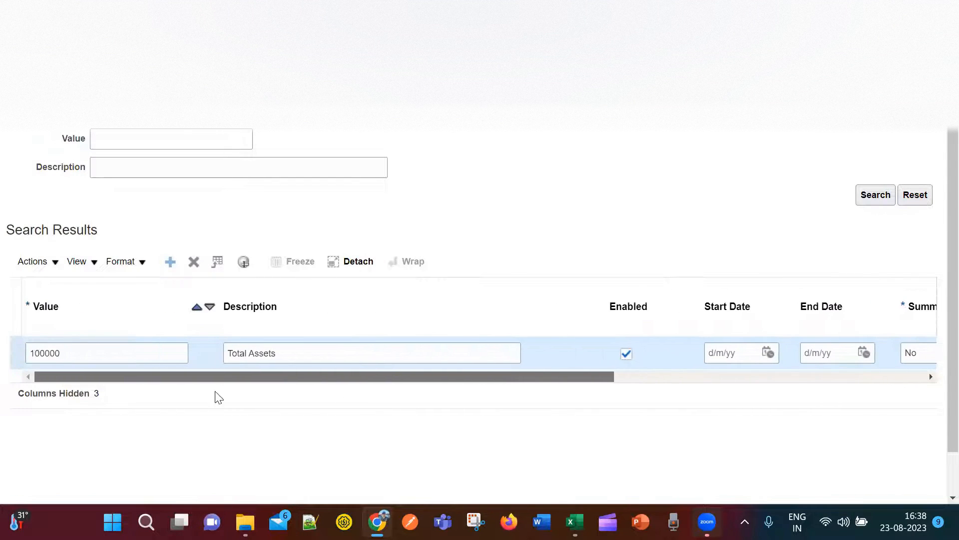
Add a row with value 200000, description Total Liability and Account Type Liability.
left_click(171, 263)
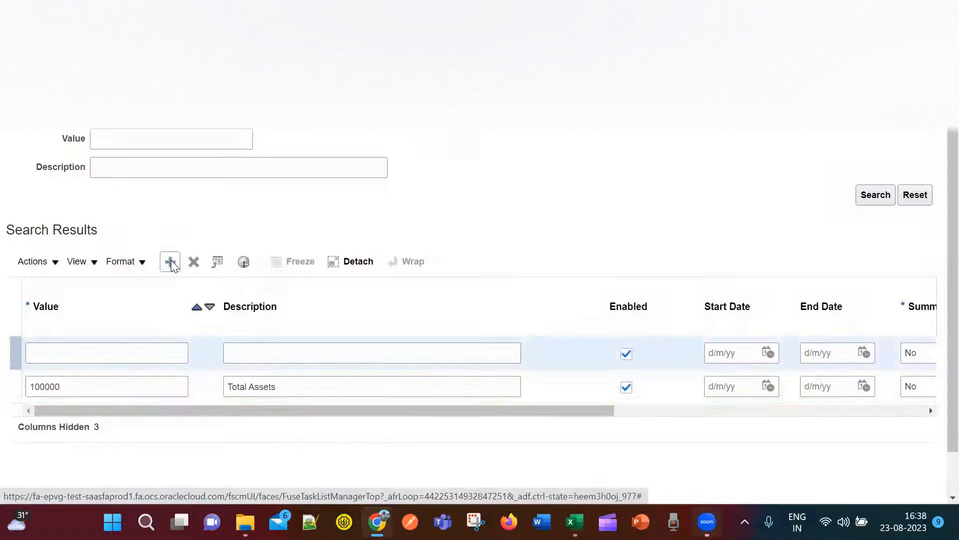
left_click(71, 355)
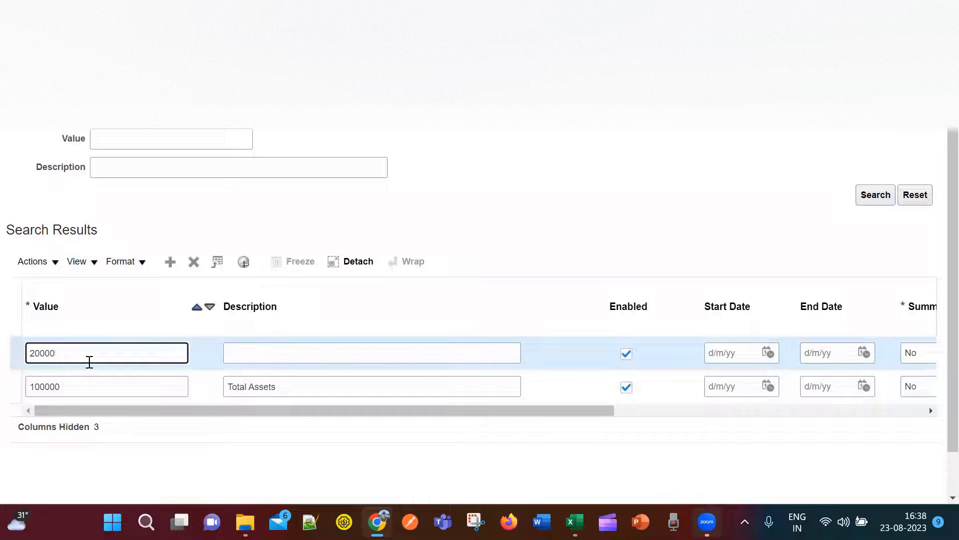
key("Tab")
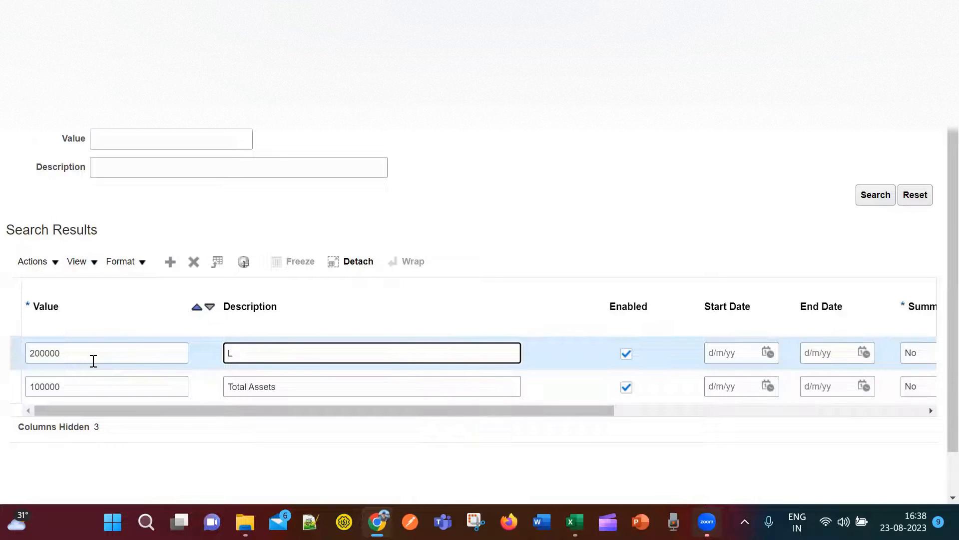
type("Total")
left_click_drag(447, 410, 809, 418)
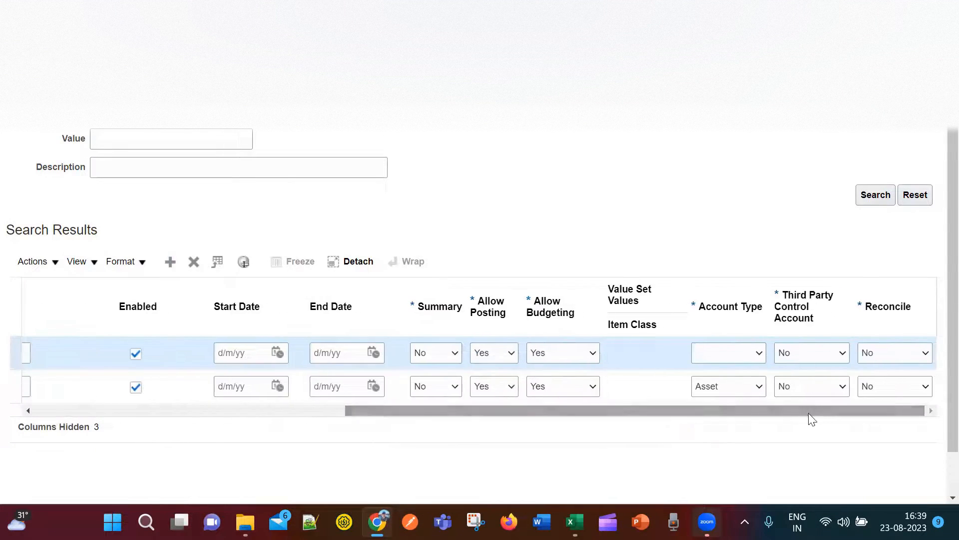
left_click(761, 353)
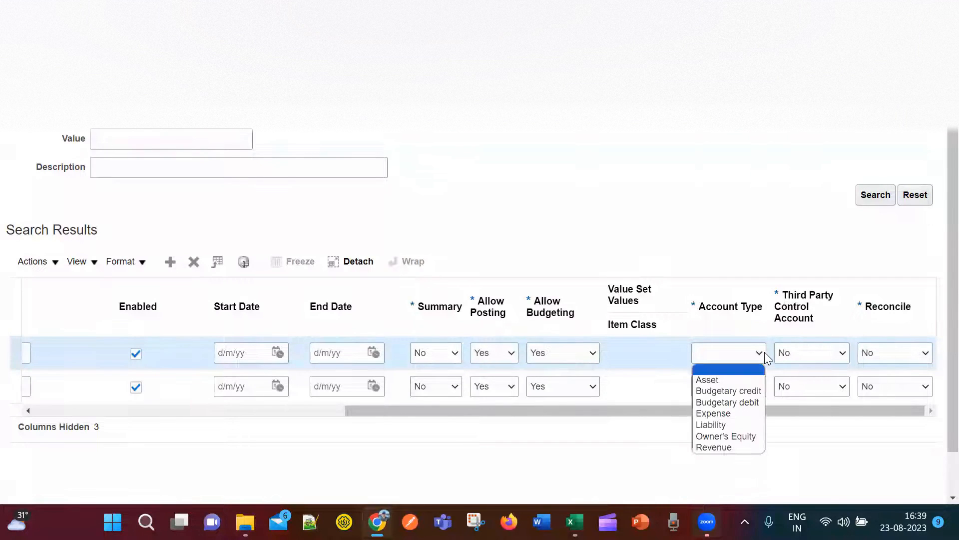
left_click(734, 424)
left_click_drag(710, 409, 139, 426)
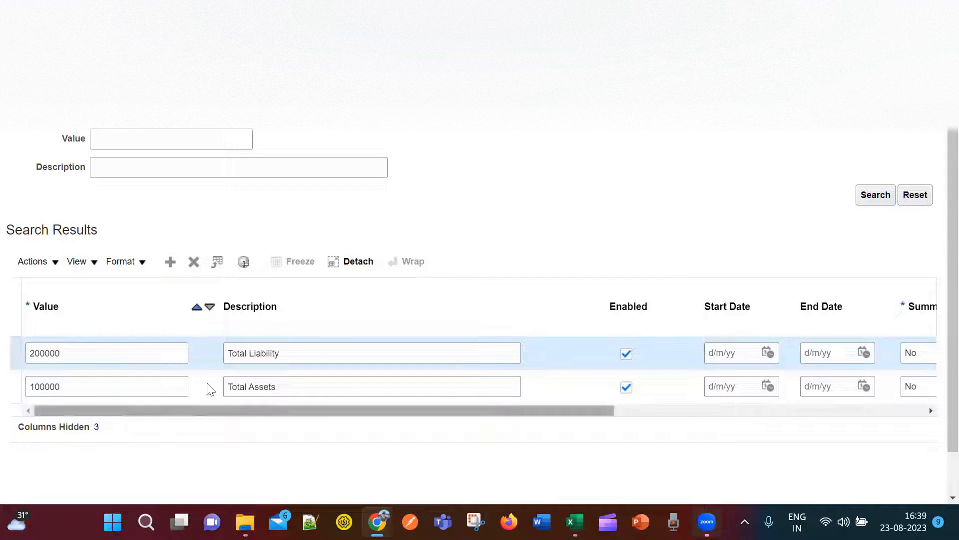
Select and review the 200000 value and Total Liability description across the row.
left_click(96, 355)
left_click_drag(97, 355, 28, 355)
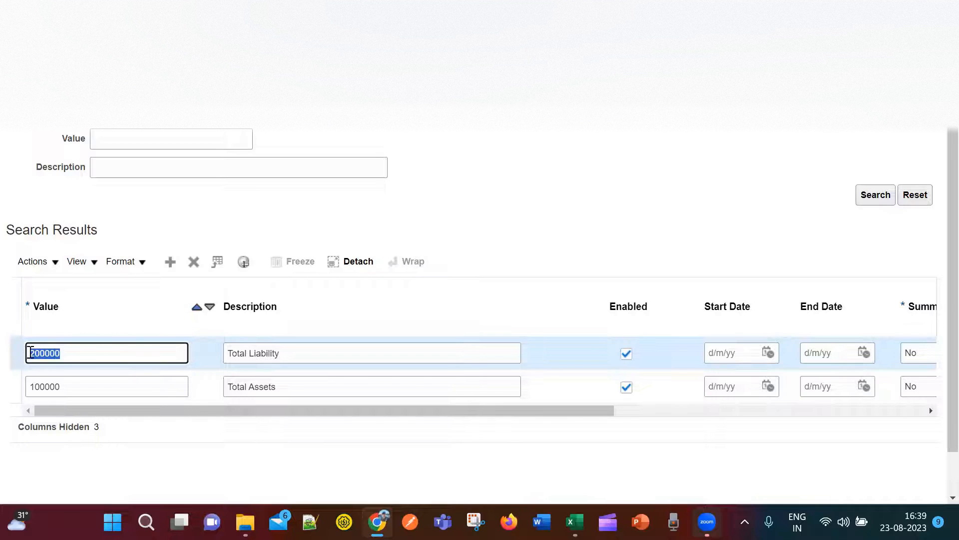
left_click_drag(290, 354, 232, 358)
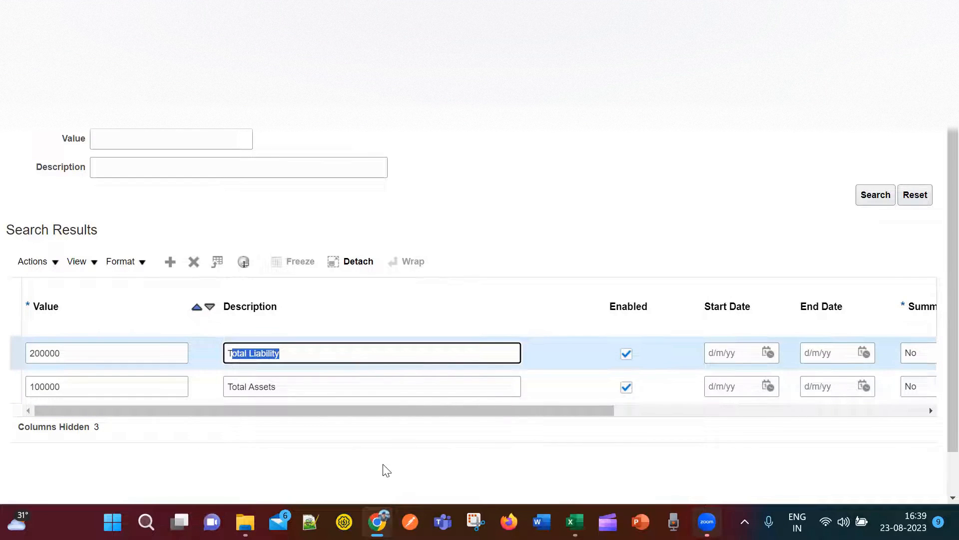
left_click_drag(418, 411, 719, 422)
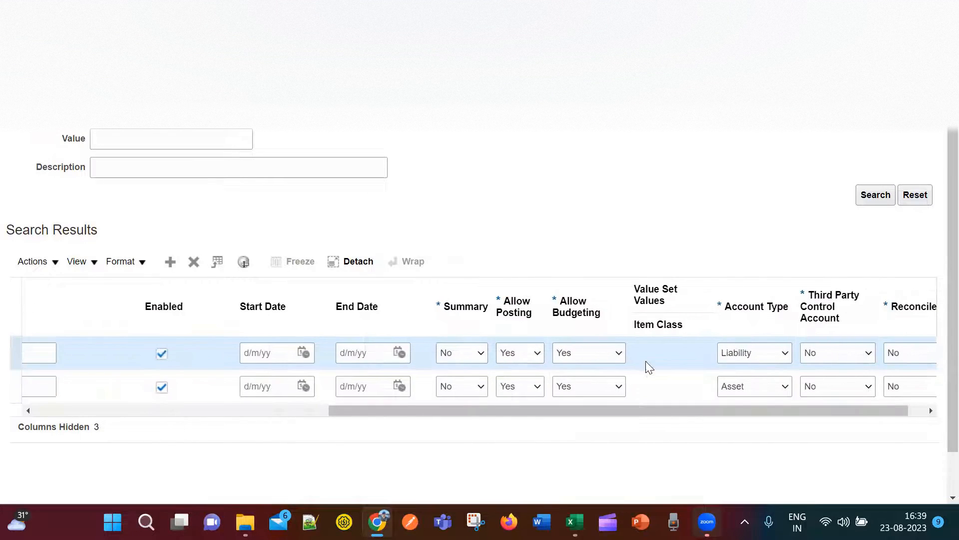
left_click_drag(419, 406, 163, 407)
scroll(419, 439, "right", 5)
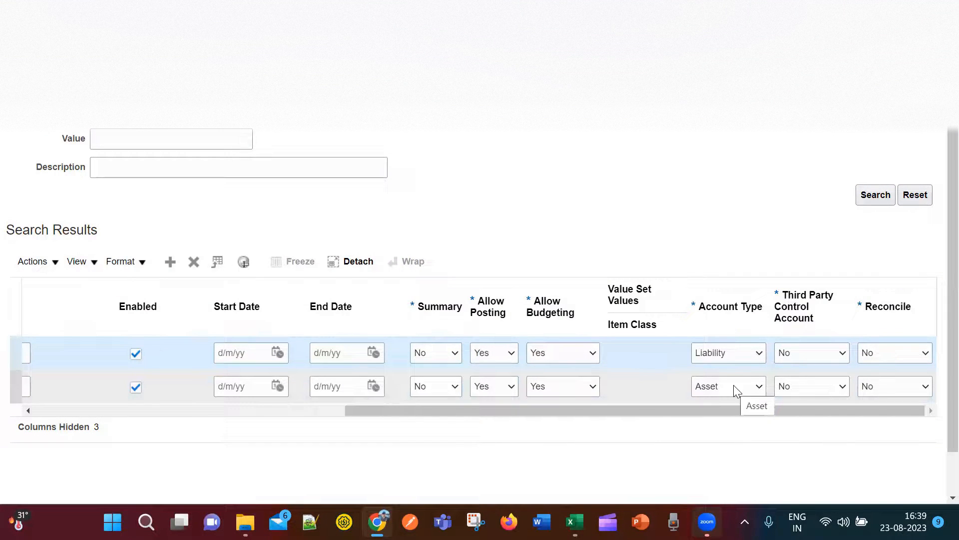
left_click(755, 387)
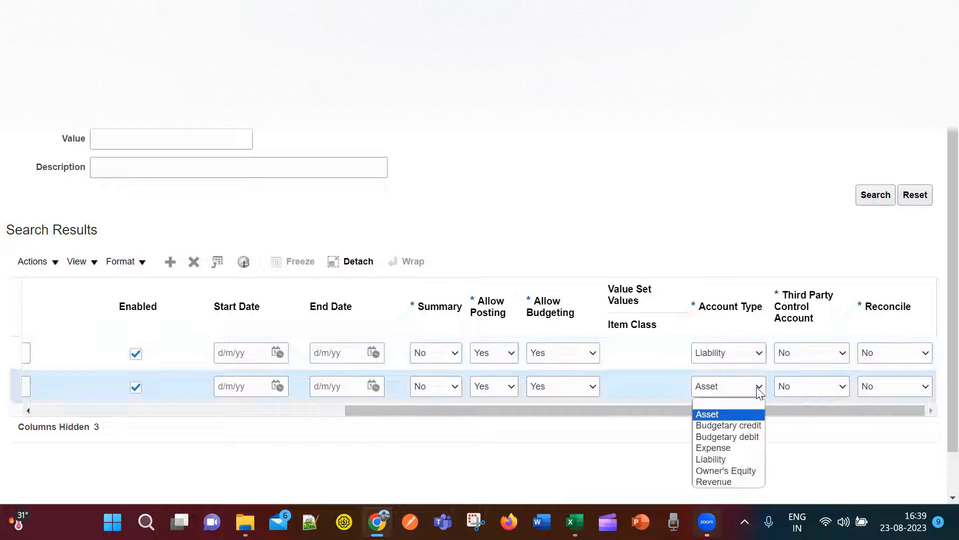
left_click(748, 413)
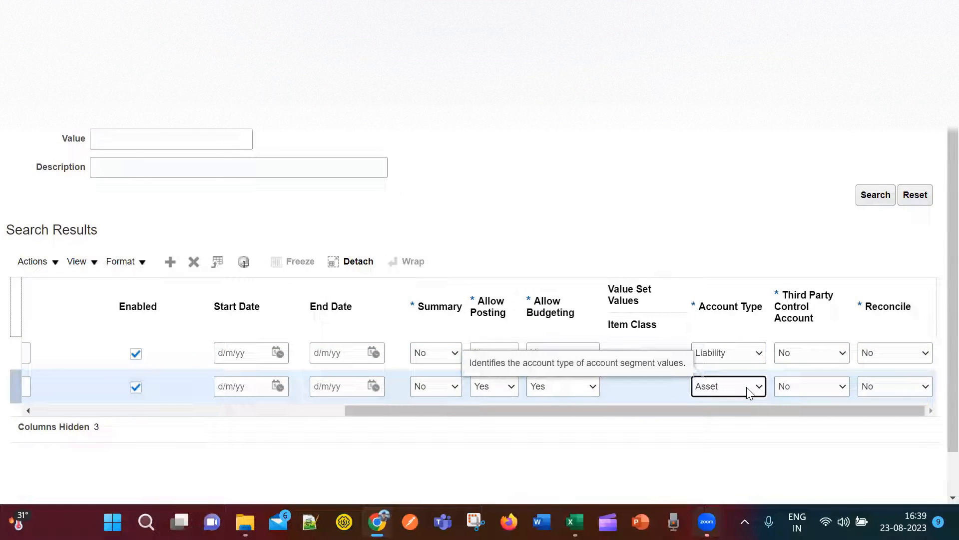
left_click_drag(716, 409, 263, 426)
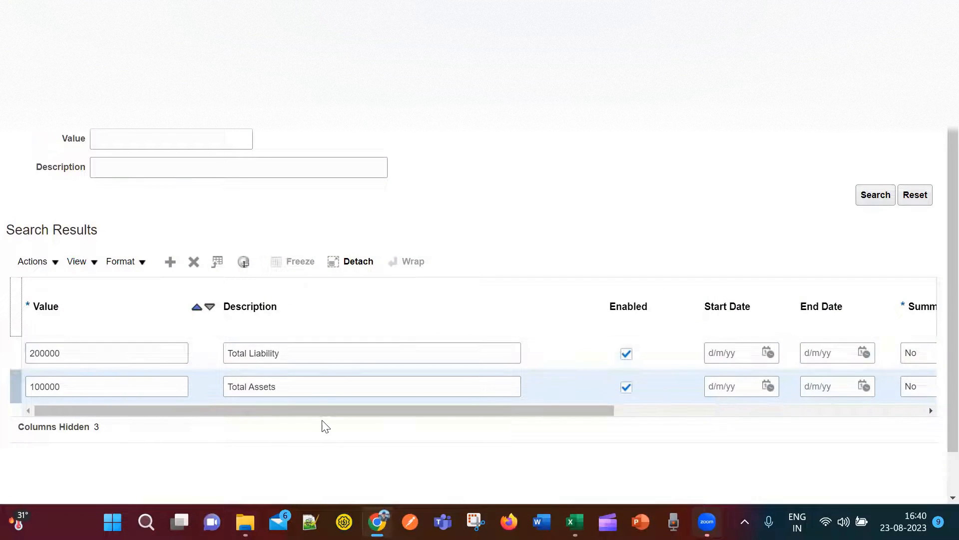
left_click_drag(403, 414, 735, 443)
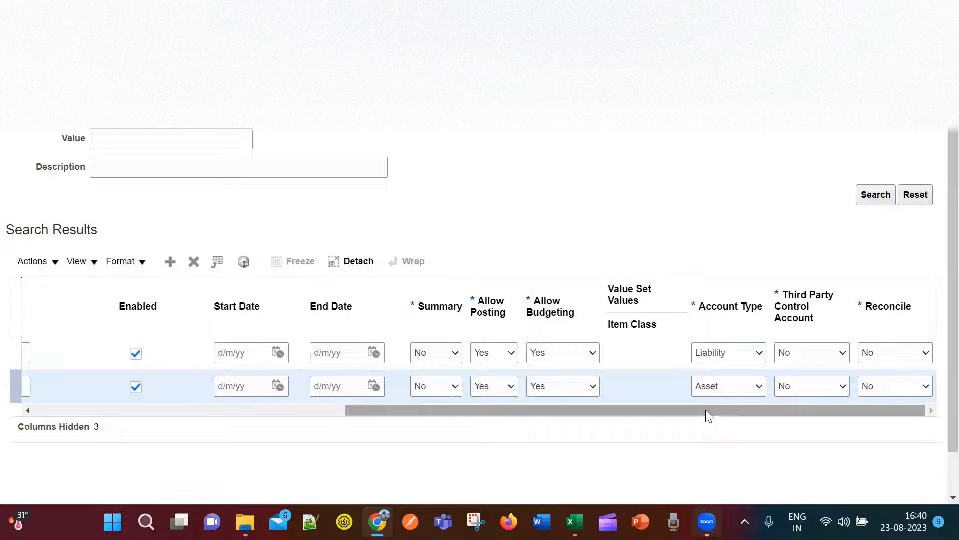
left_click_drag(706, 409, 48, 391)
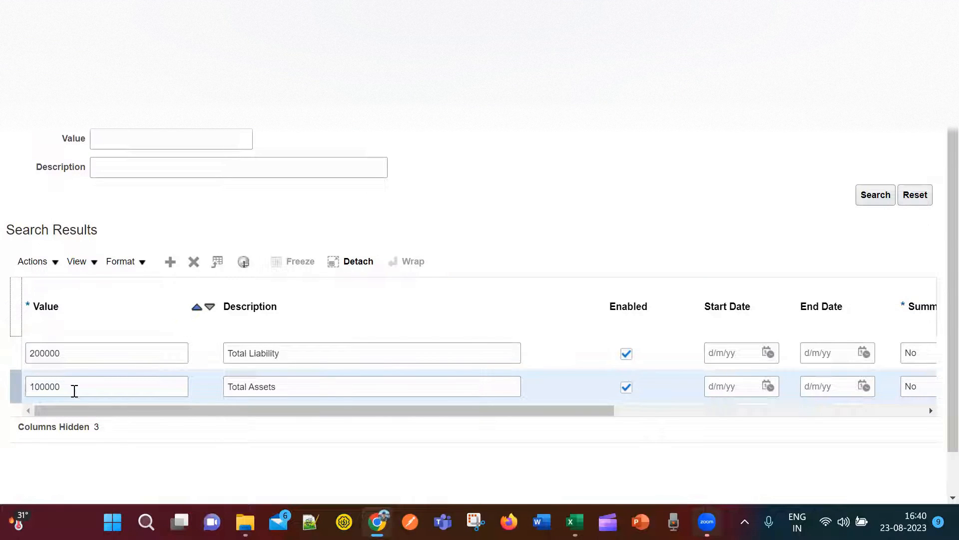
left_click_drag(84, 404, 736, 403)
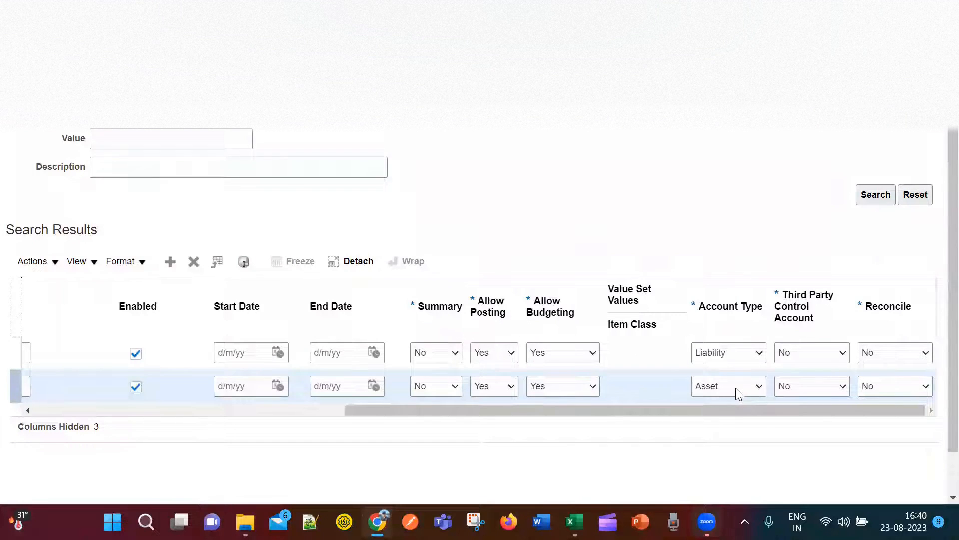
left_click_drag(721, 410, 280, 433)
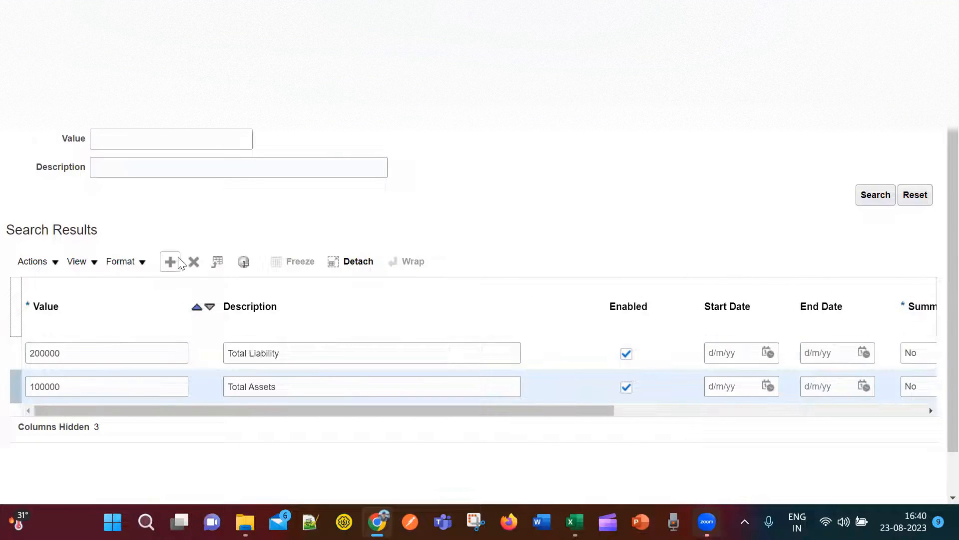
left_click(202, 349)
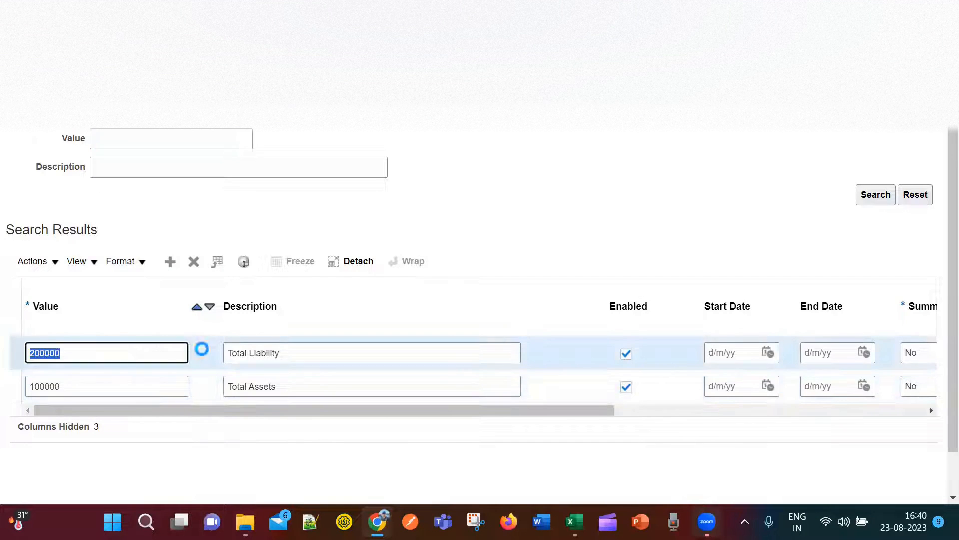
Add value 300000 with description Total Expenses and Account Type Expense.
left_click(171, 262)
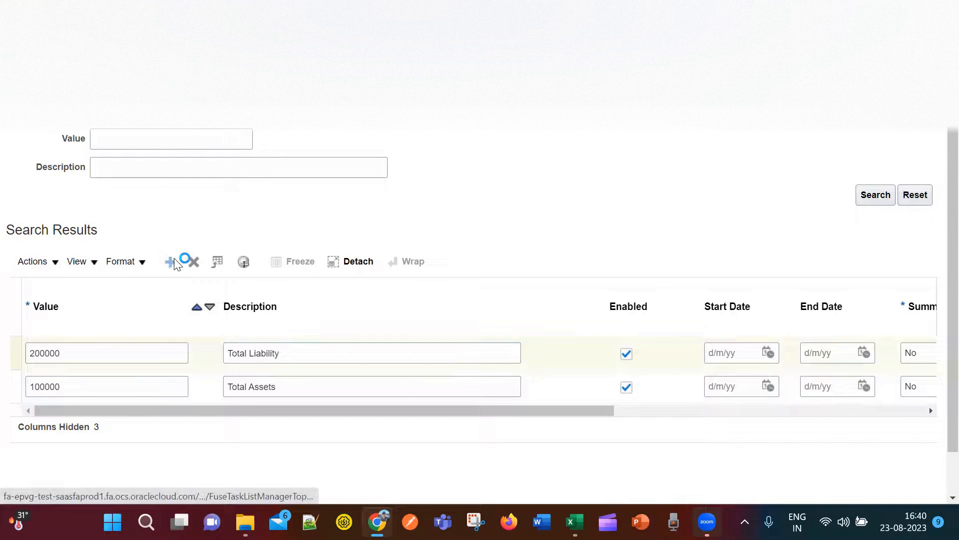
left_click(143, 357)
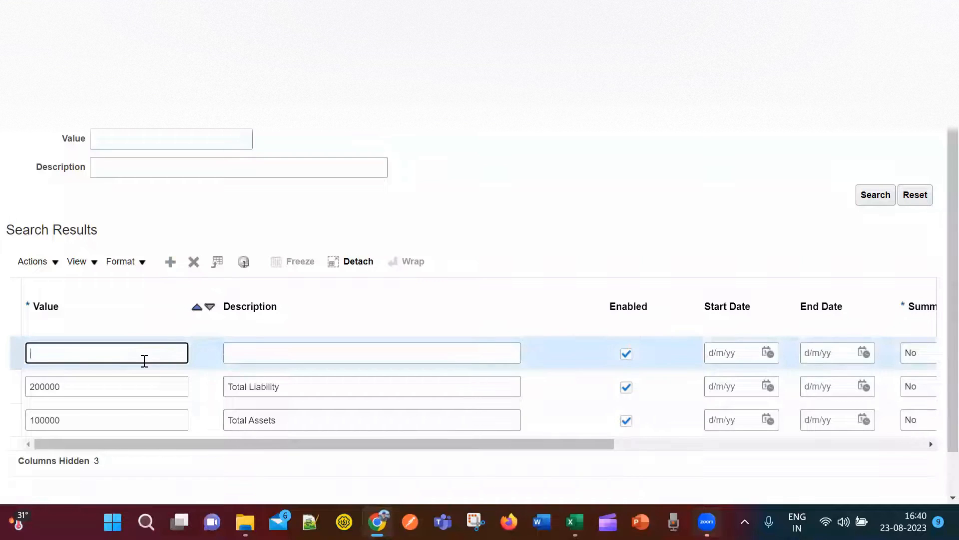
type("300000")
key("Tab")
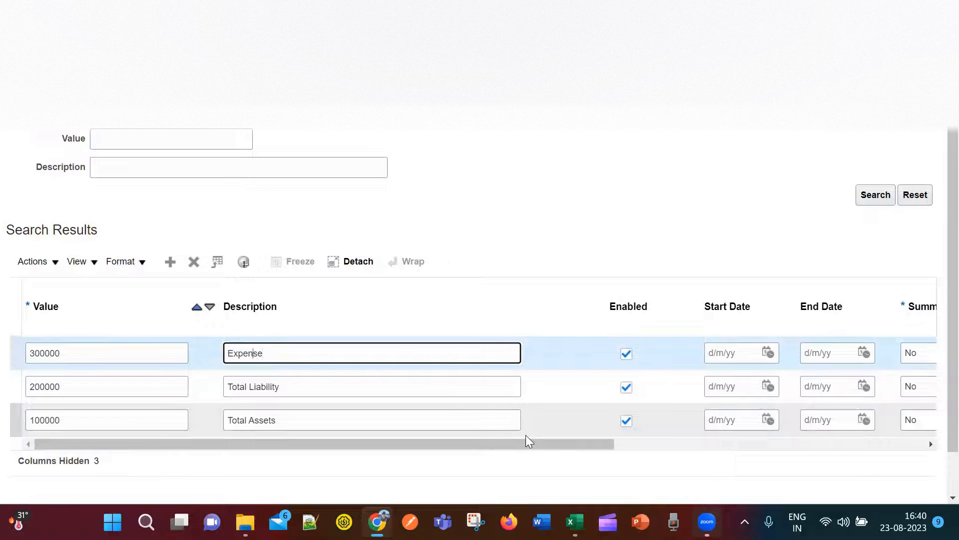
type("Total")
left_click(407, 445)
left_click_drag(405, 444, 759, 473)
left_click(302, 353)
type("s")
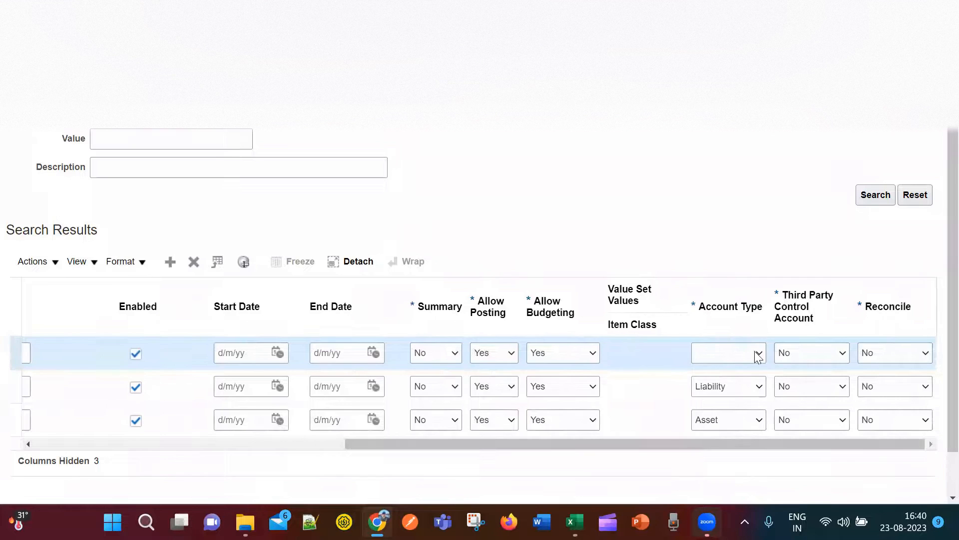
left_click(759, 351)
left_click(730, 412)
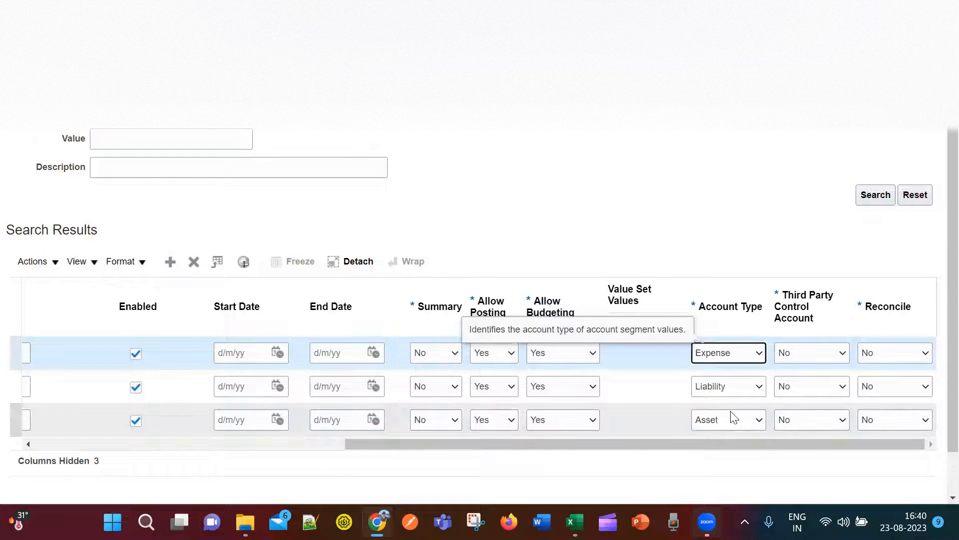
left_click_drag(769, 446, 452, 443)
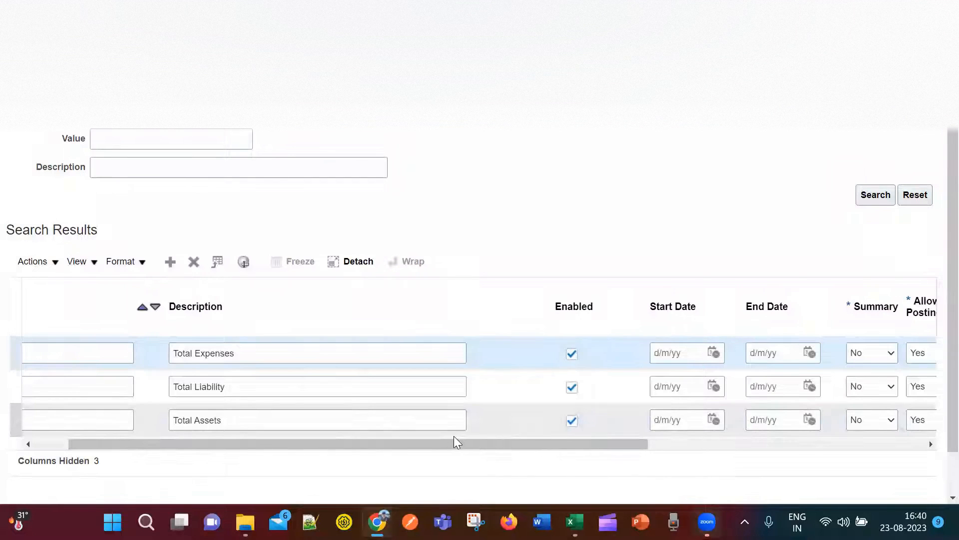
left_click_drag(459, 442, 355, 452)
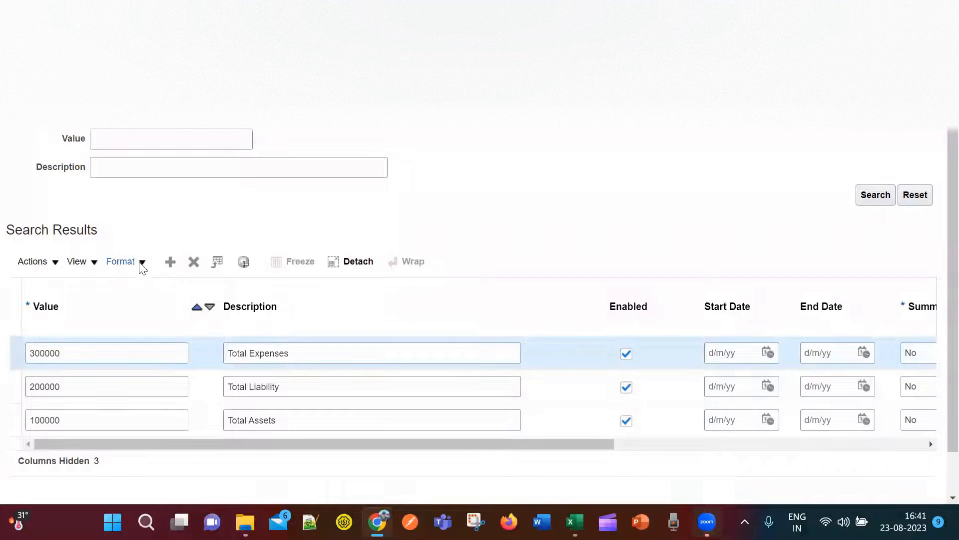
Add a fourth row with value 400000.
left_click(170, 262)
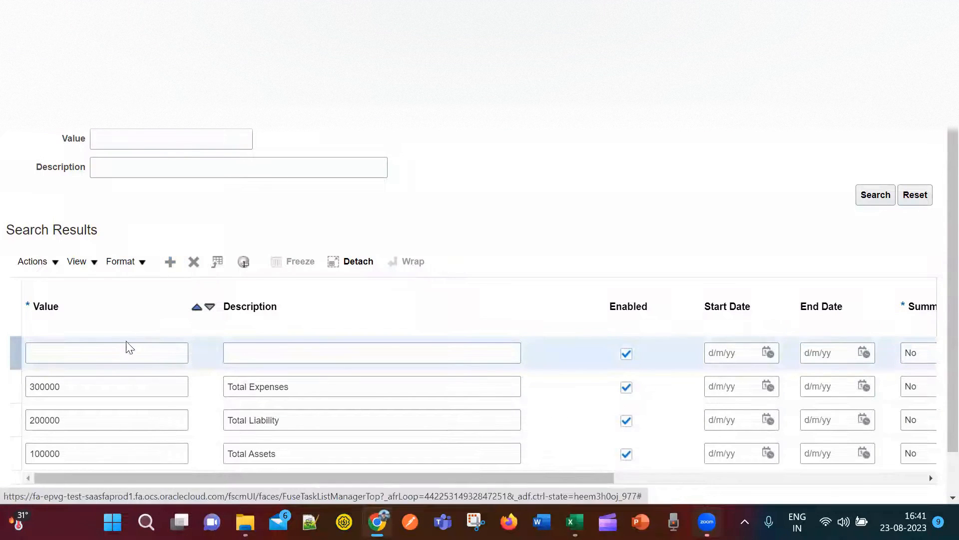
left_click(138, 354)
type("400000")
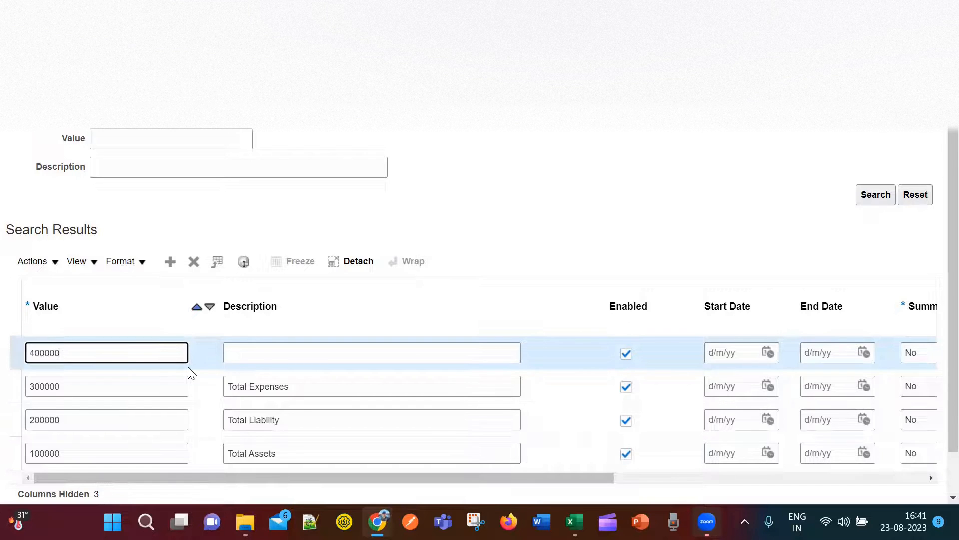
key("Tab")
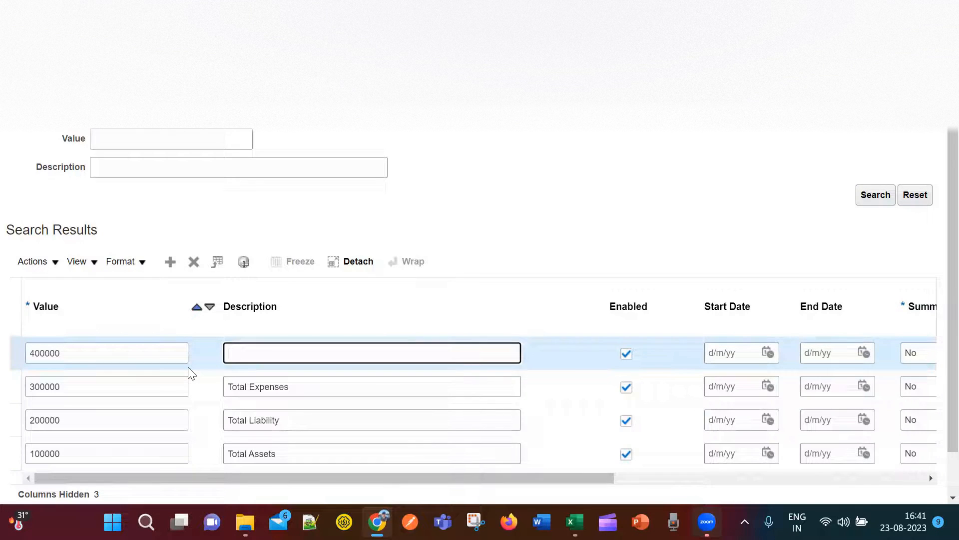
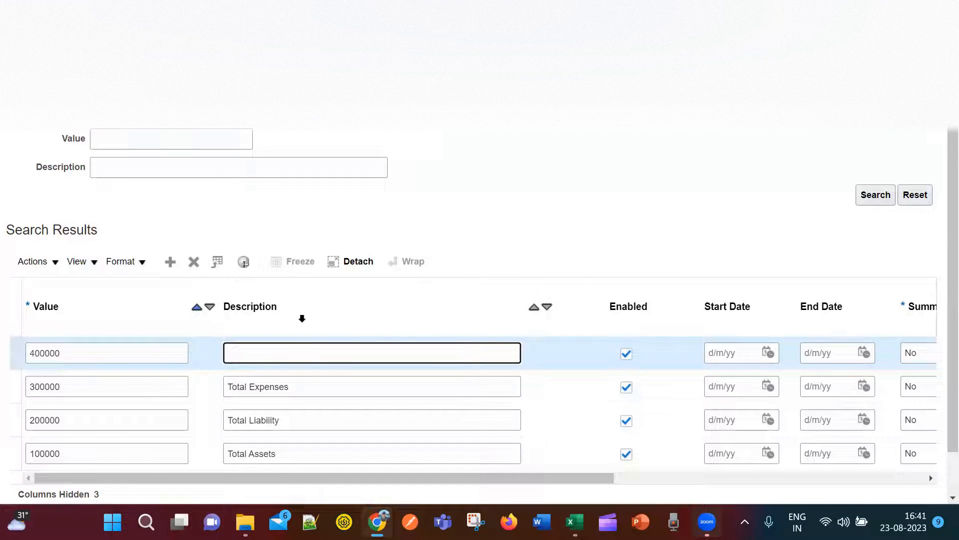
Give value 400000 the description Retained Earnings and the Owner's Equity account type.
type("tained Earnings")
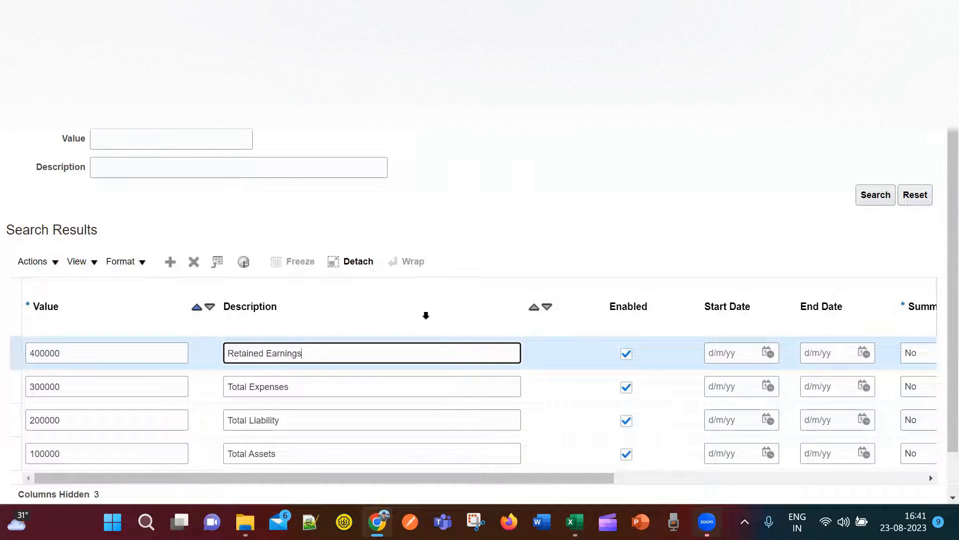
left_click_drag(576, 476, 920, 490)
left_click(759, 351)
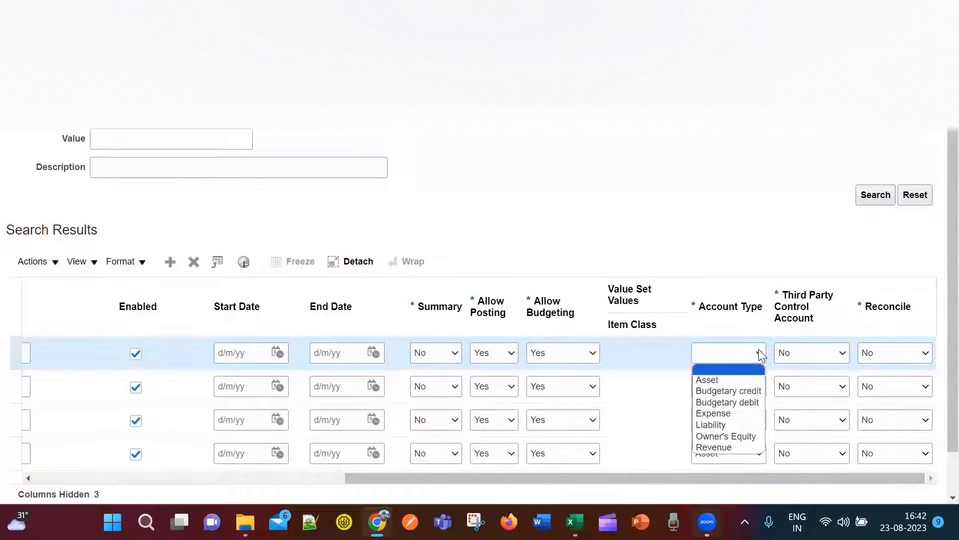
left_click(737, 435)
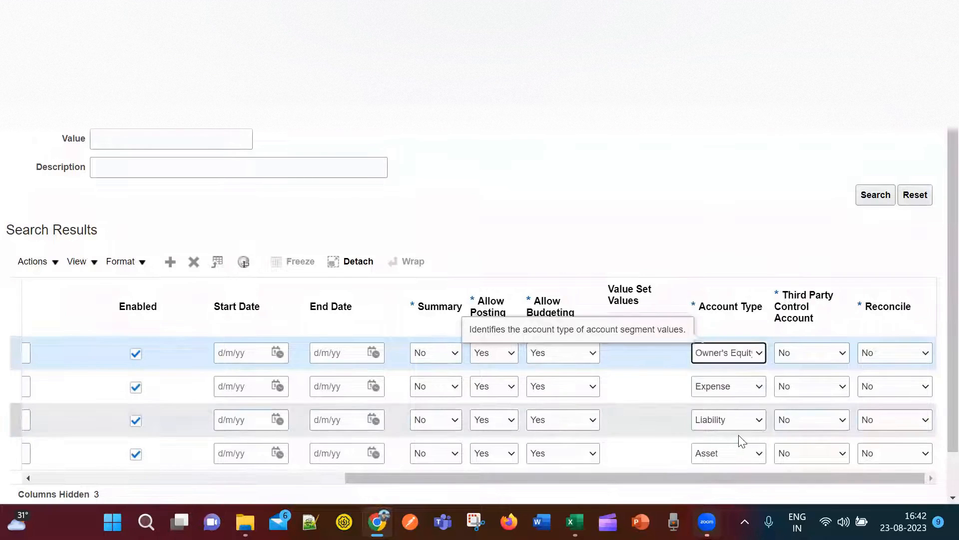
left_click(759, 353)
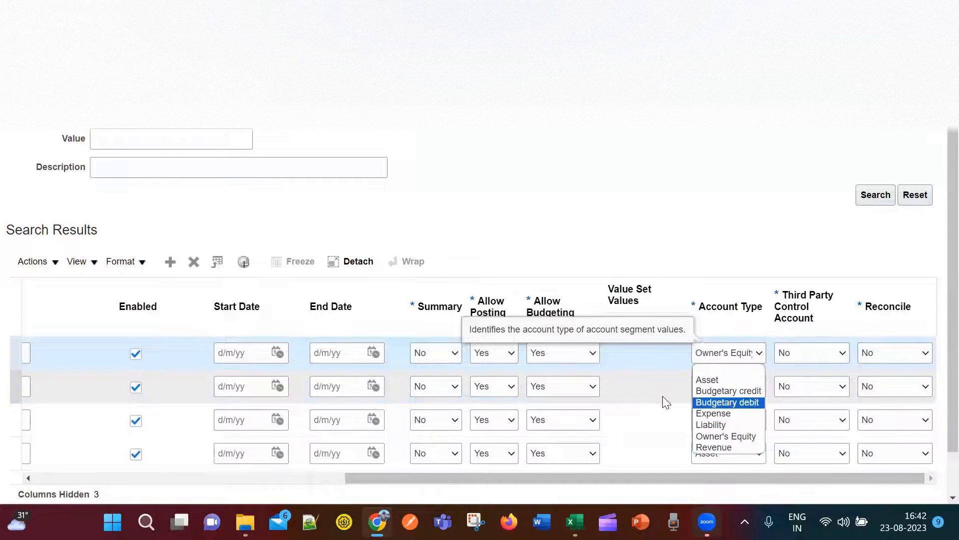
left_click(718, 259)
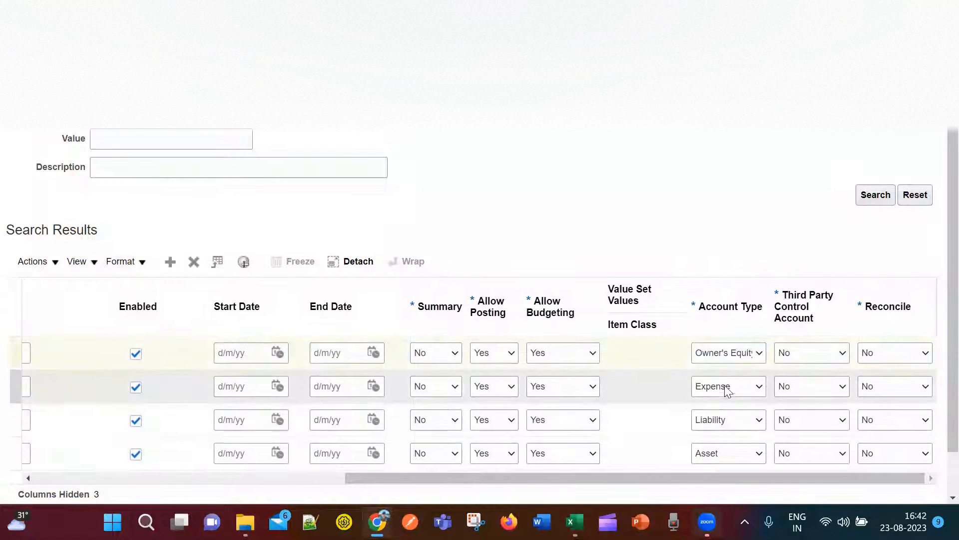
left_click_drag(706, 473, 299, 479)
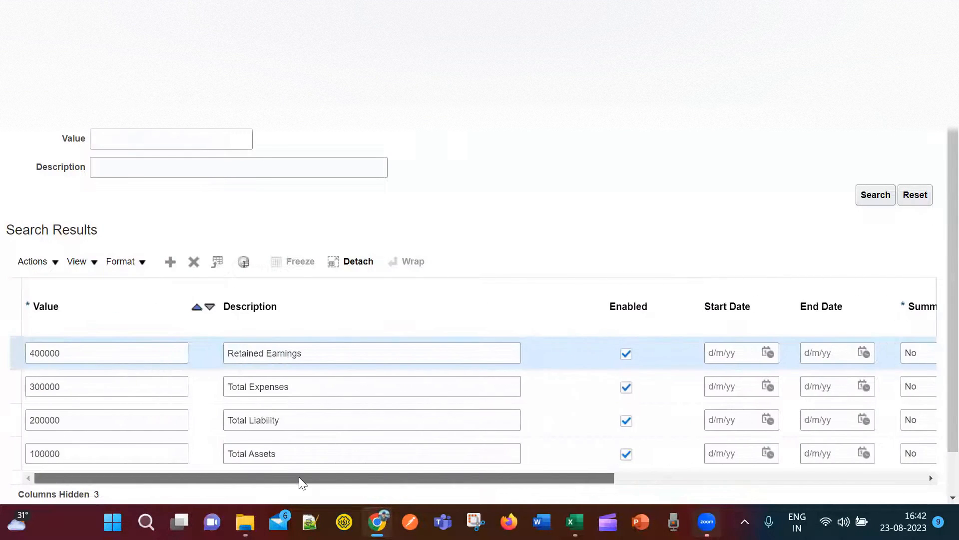
Insert a row with value 500000, description Revenue and Account Type Revenue.
left_click(170, 264)
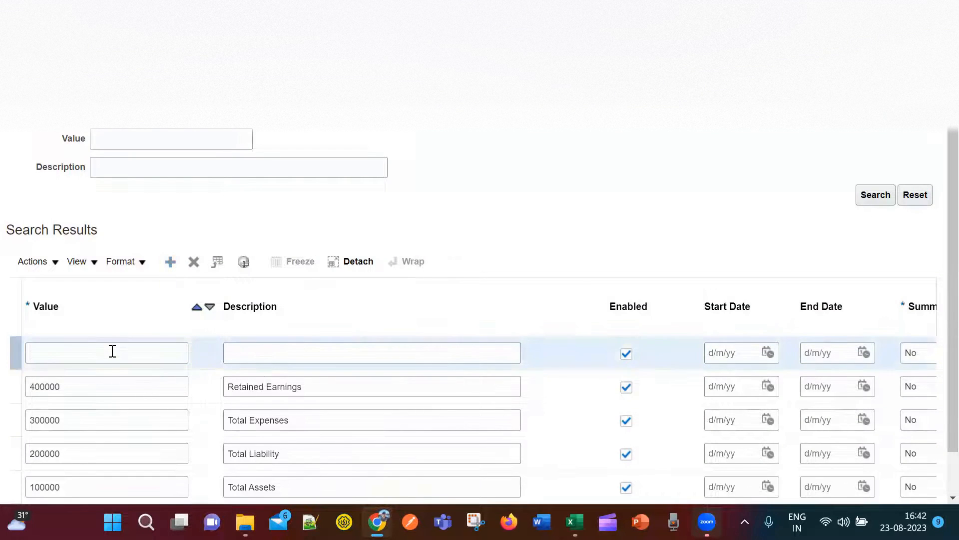
type("500000")
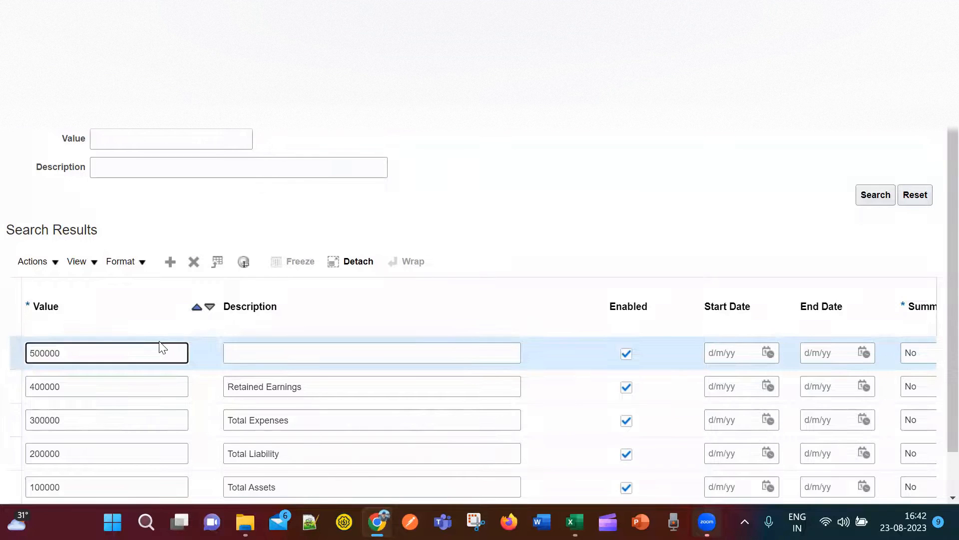
key("Tab")
type("Reven")
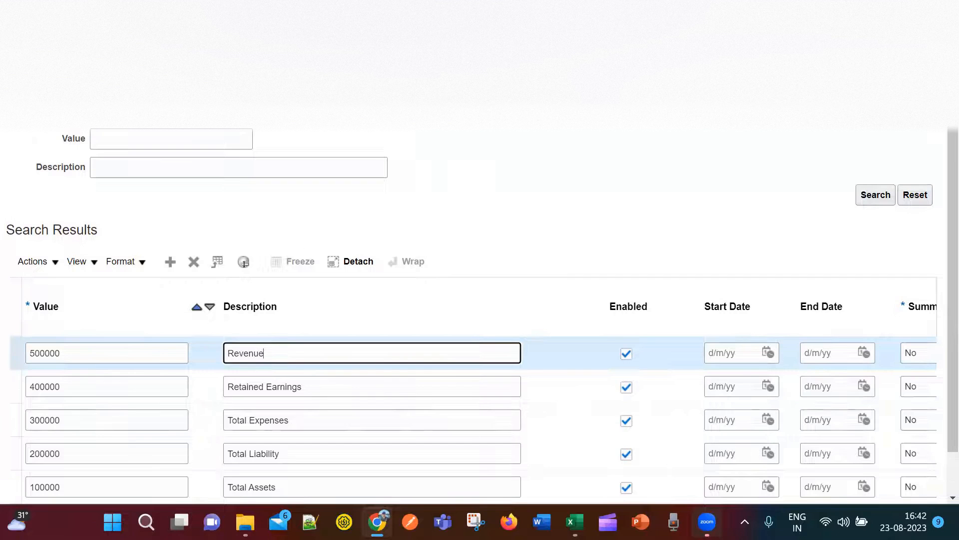
scroll(936, 325, "down", 2)
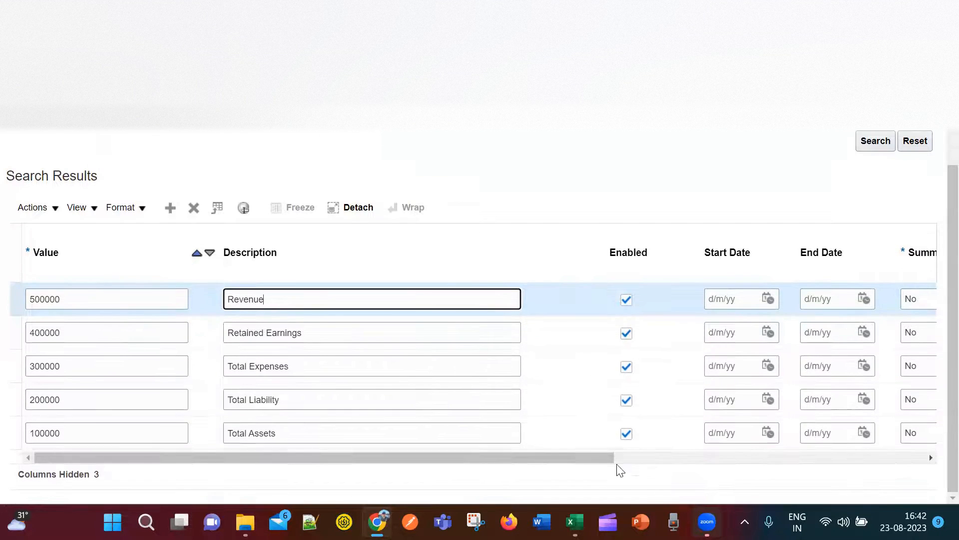
left_click_drag(574, 459, 780, 465)
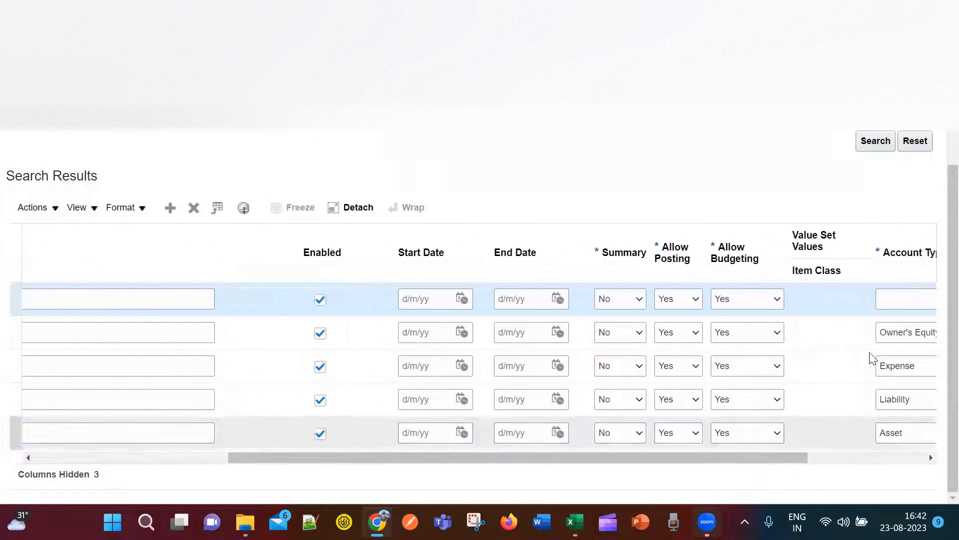
left_click(833, 460)
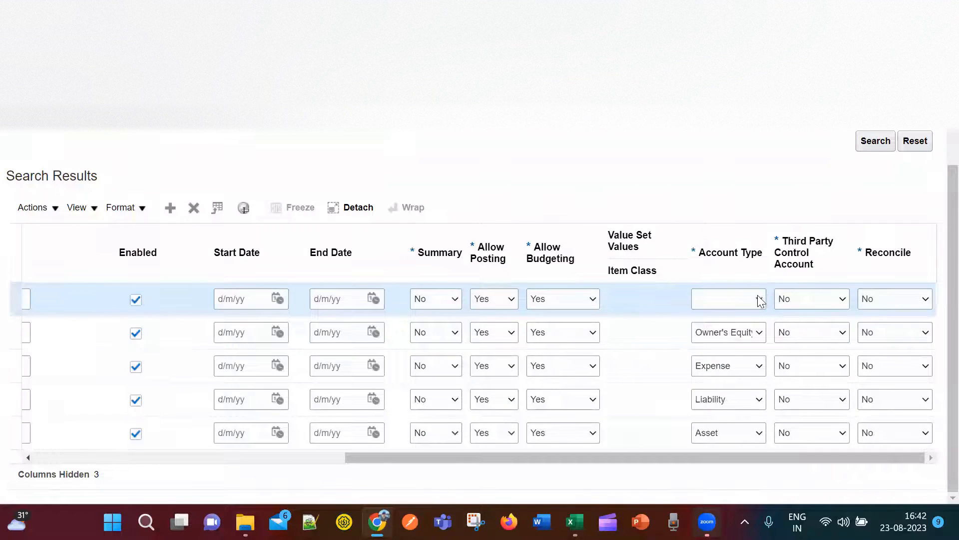
left_click(758, 297)
left_click(737, 395)
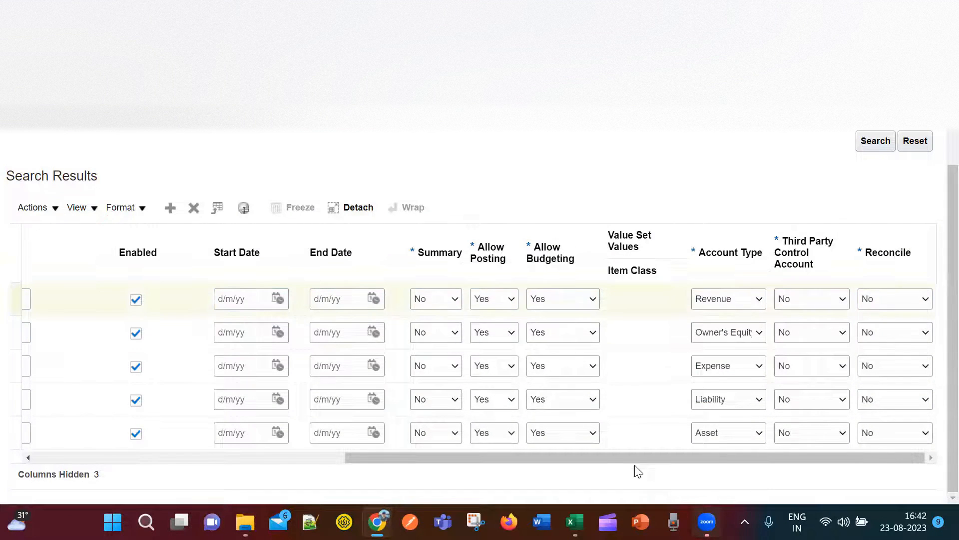
left_click_drag(642, 459, 228, 446)
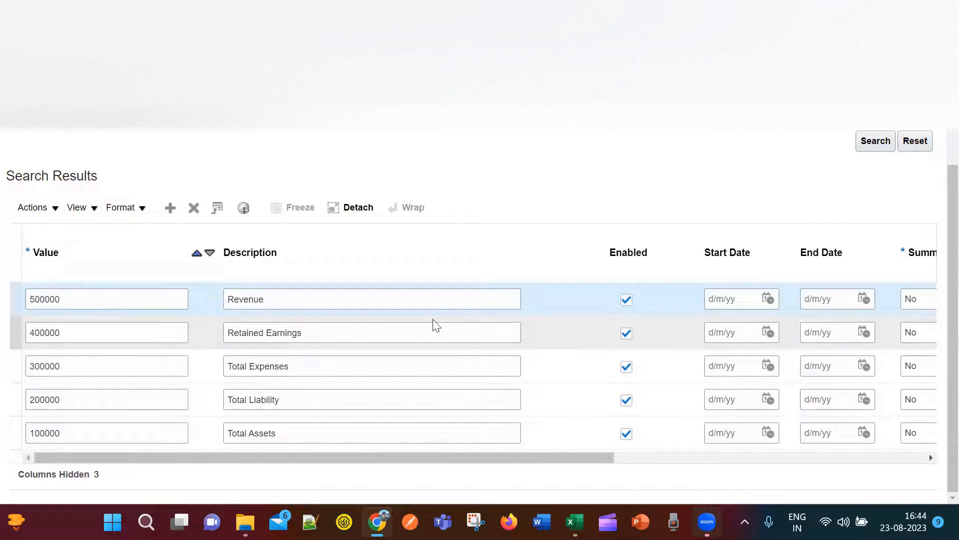
Search MNO_Account_ValueSet's values and review accounts 100000 through 500000 with their account types.
scroll(635, 400, "up", 3)
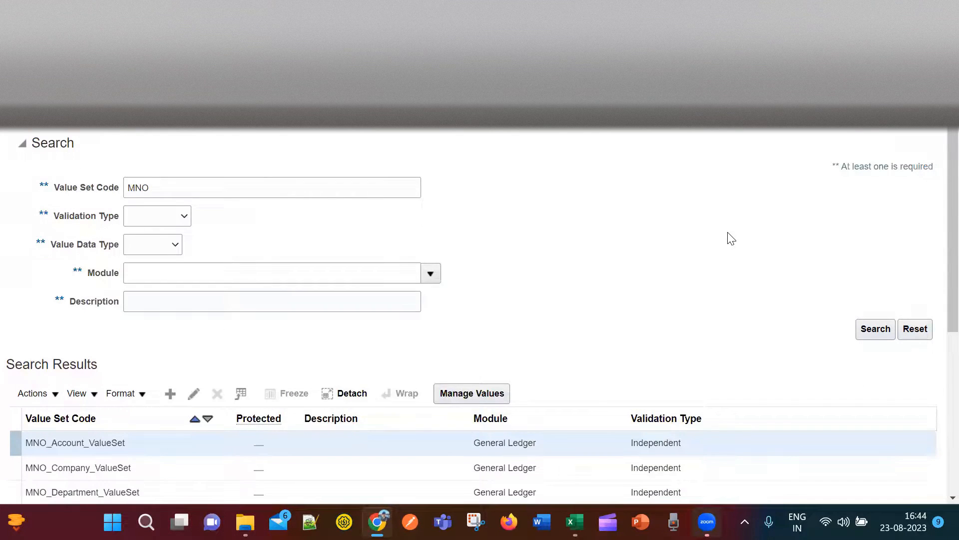
scroll(730, 237, "down", 2)
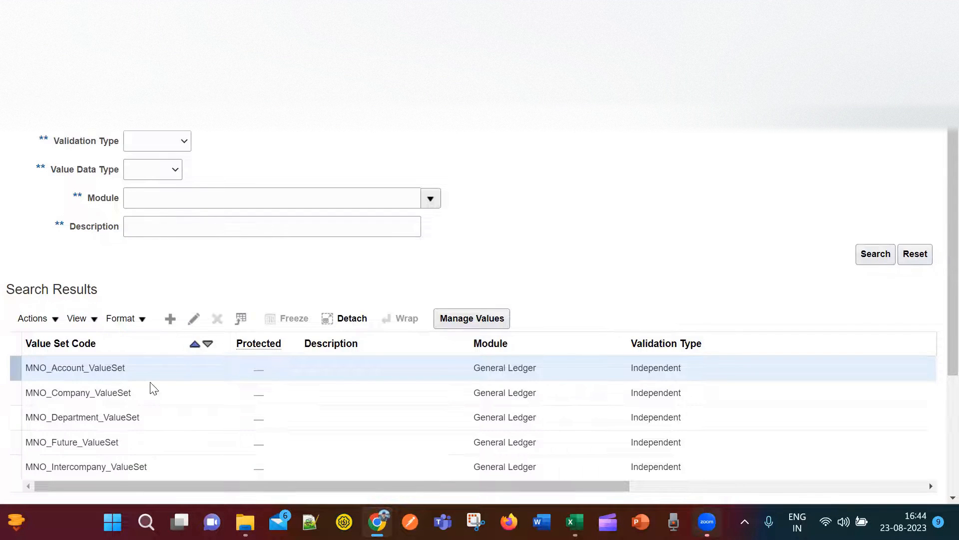
left_click(476, 320)
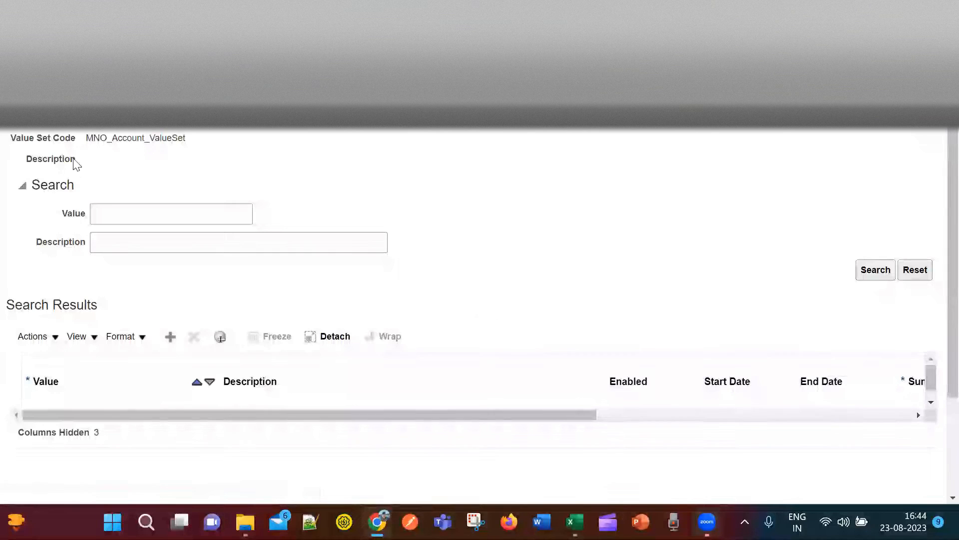
left_click(146, 213)
left_click(863, 272)
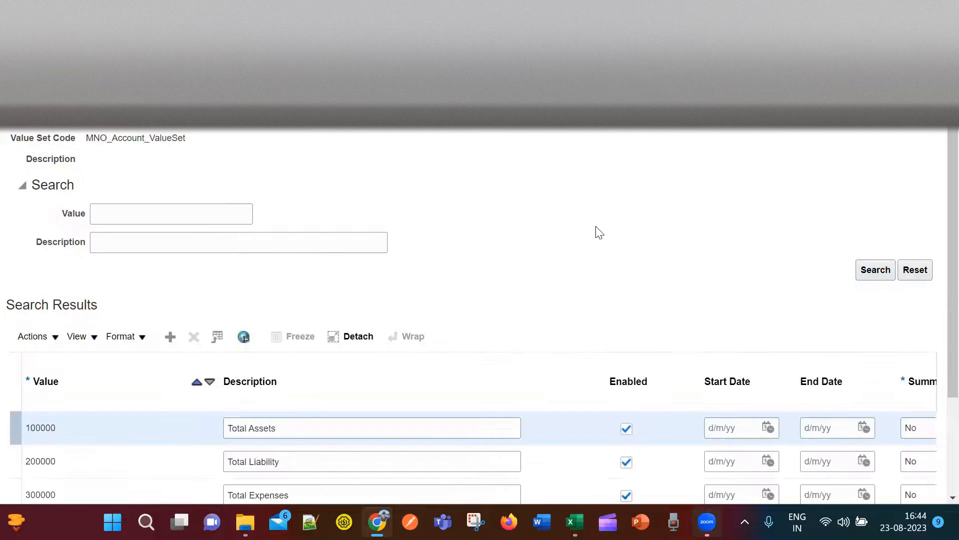
scroll(596, 231, "down", 3)
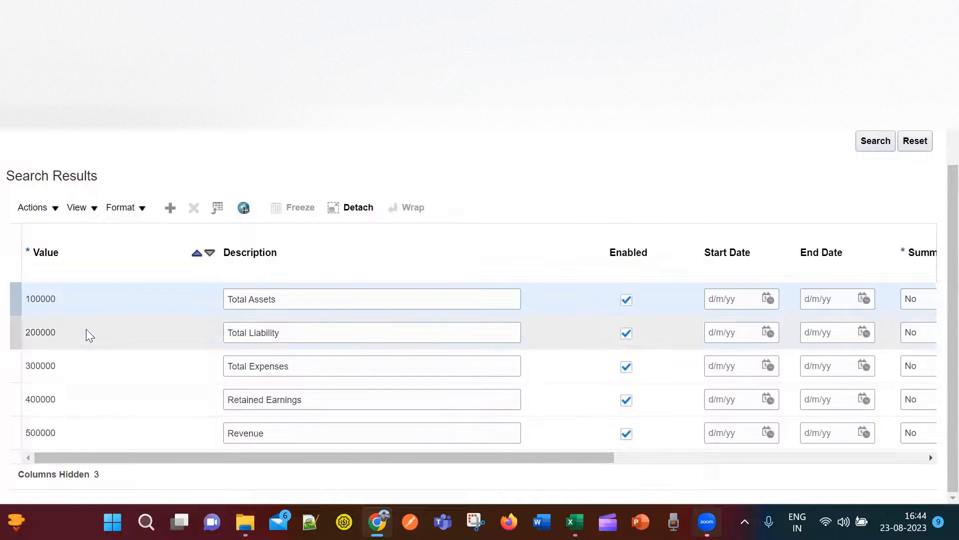
left_click_drag(534, 458, 847, 456)
left_click_drag(872, 457, 540, 457)
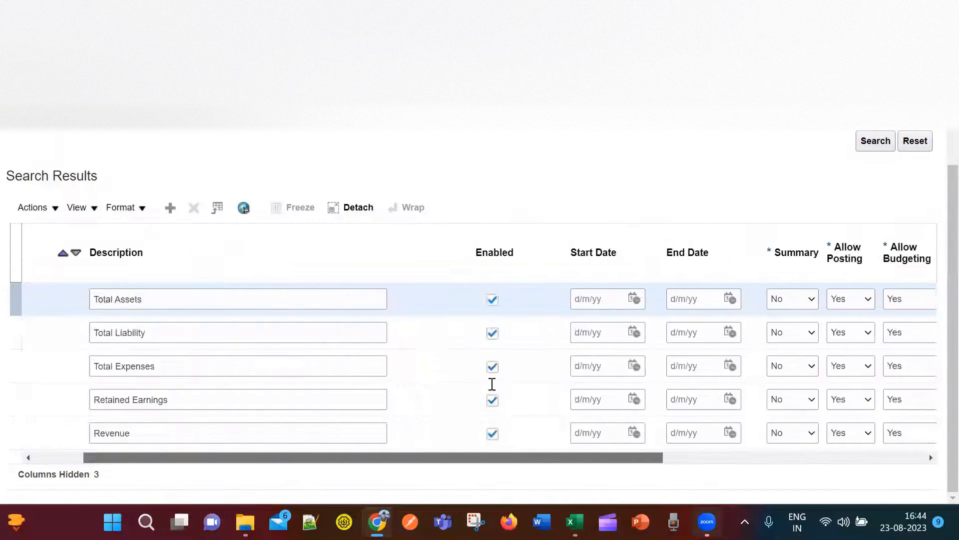
scroll(854, 178, "up", 3)
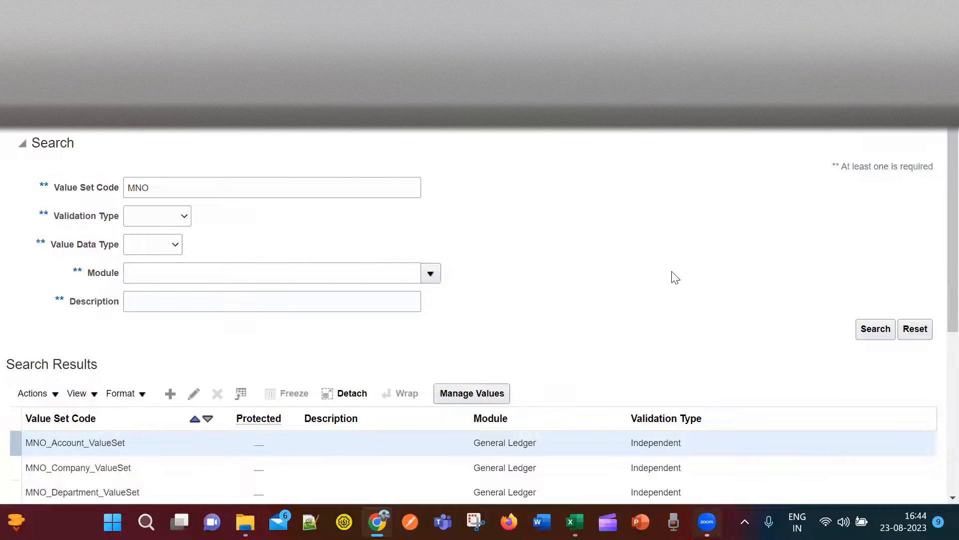
Open MNO_Intercompany_ValueSet's values and add a new row with value 0000.
scroll(682, 287, "down", 4)
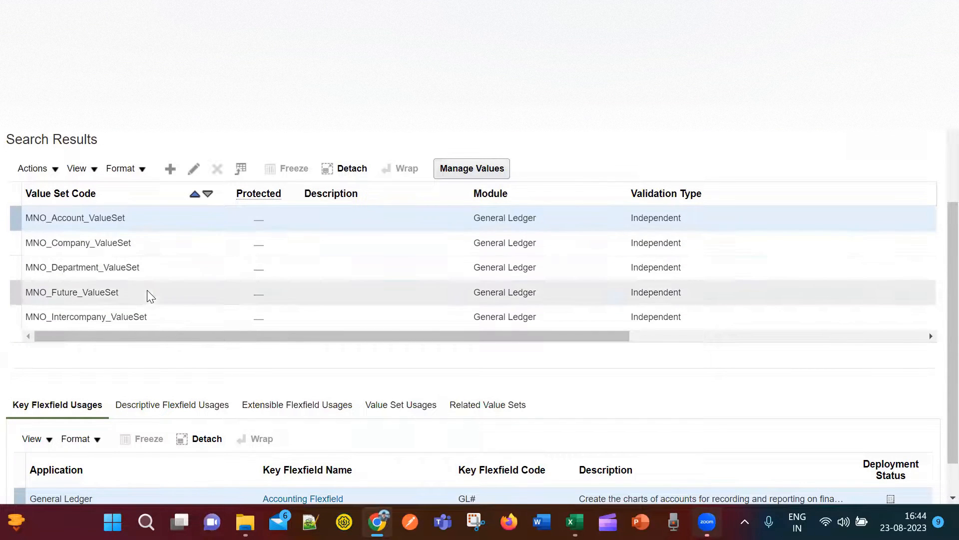
left_click(157, 315)
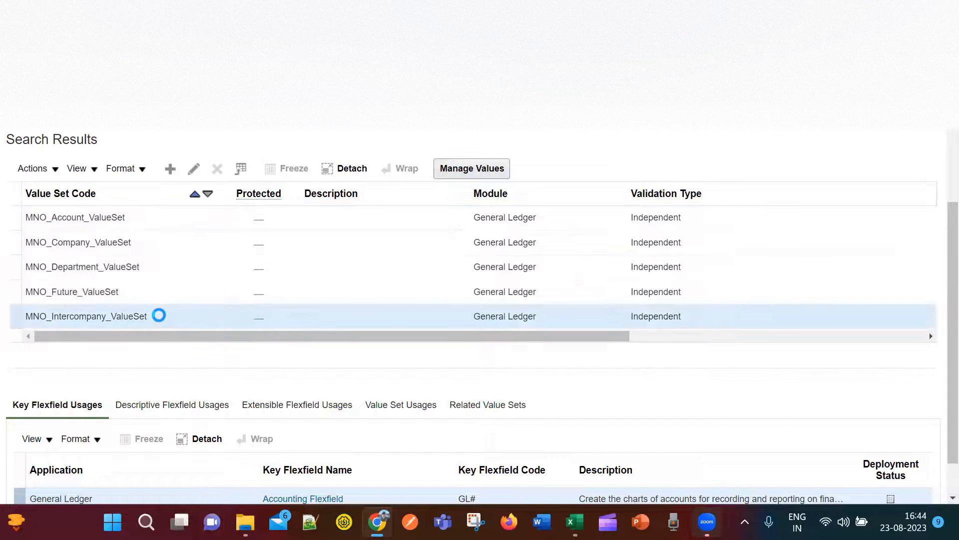
left_click(460, 168)
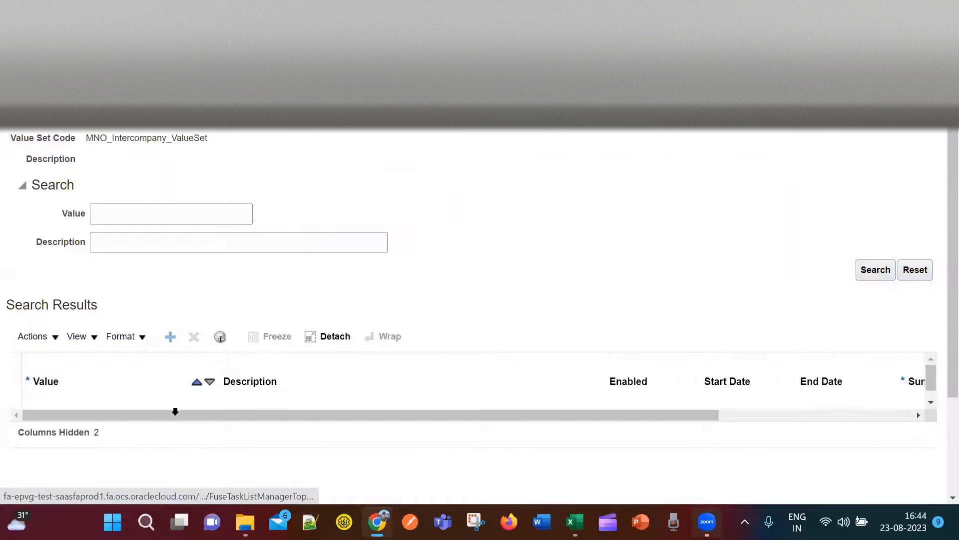
left_click(120, 429)
type("0000")
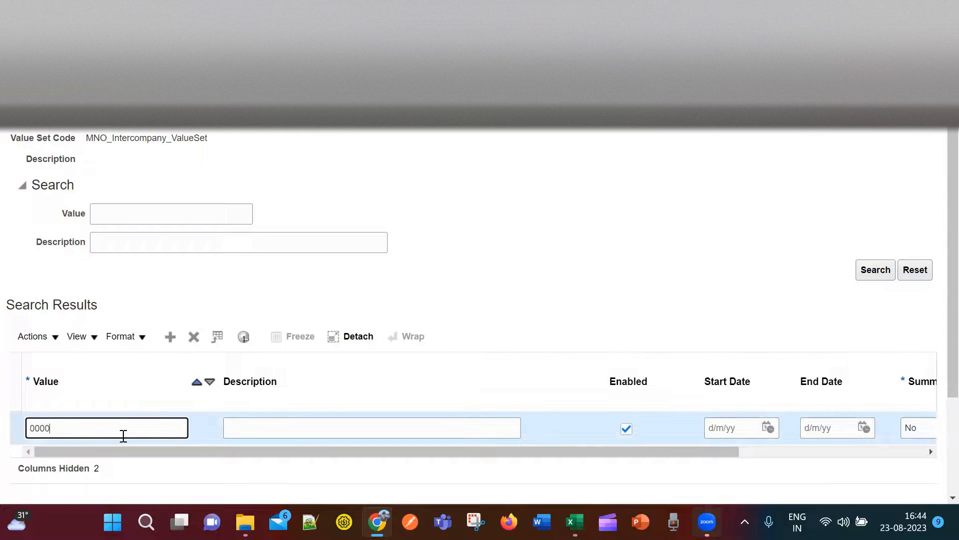
Describe the new value as Default and correct it to 000 to clear the length error.
left_click(273, 428)
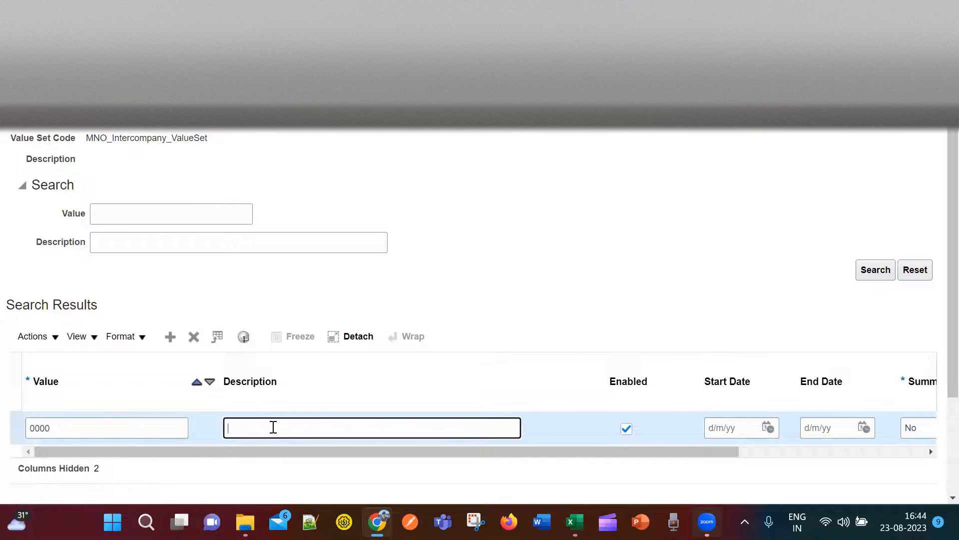
type("Default")
left_click(535, 268)
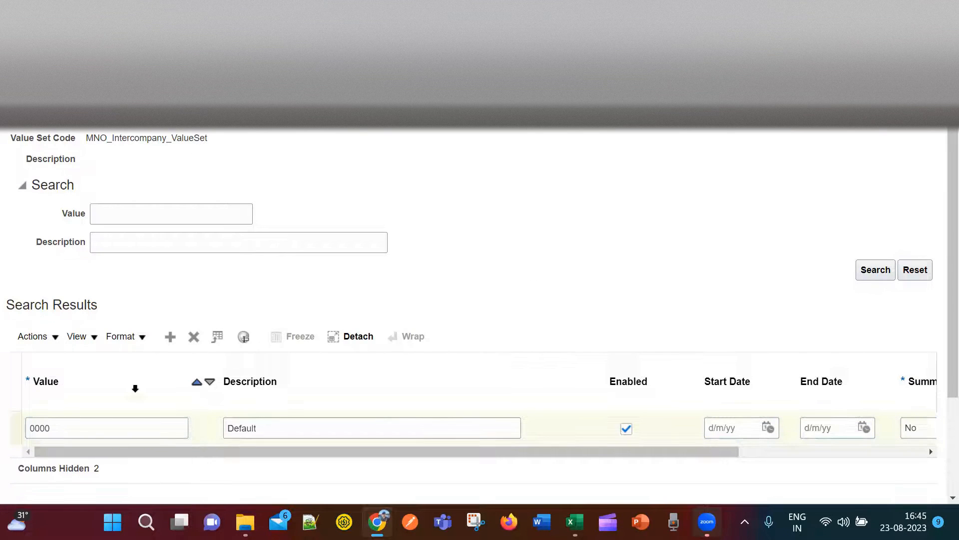
scroll(498, 407, "down", 3)
scroll(501, 424, "up", 3)
left_click_drag(604, 448, 398, 466)
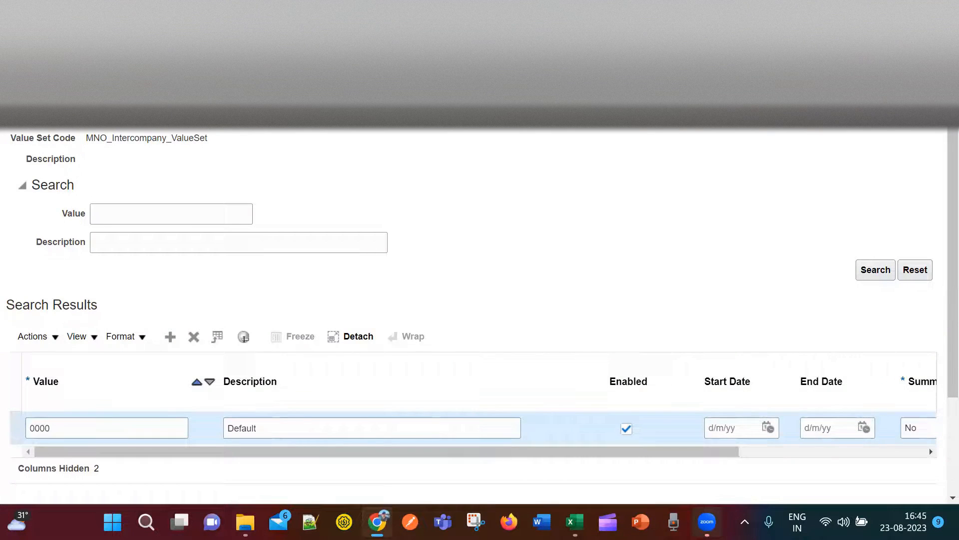
left_click(399, 367)
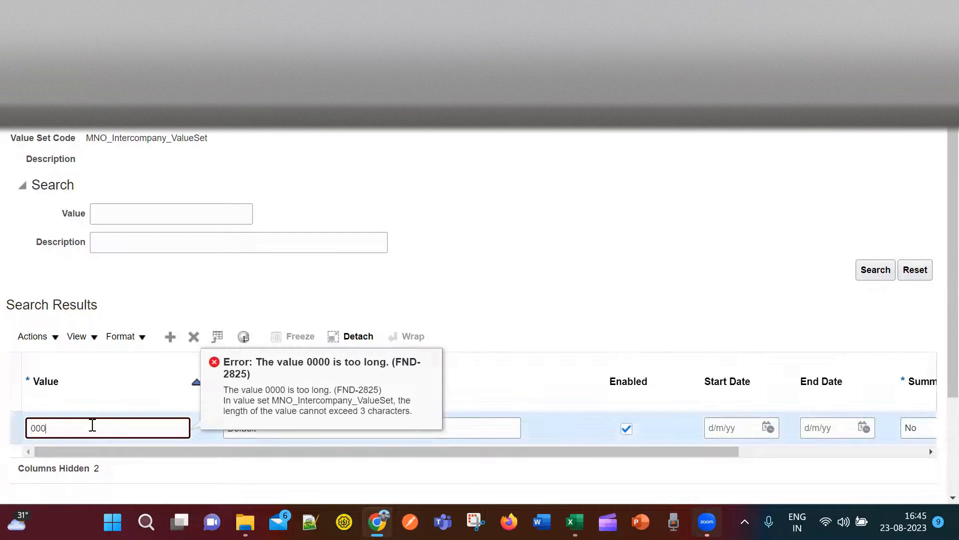
left_click(801, 126)
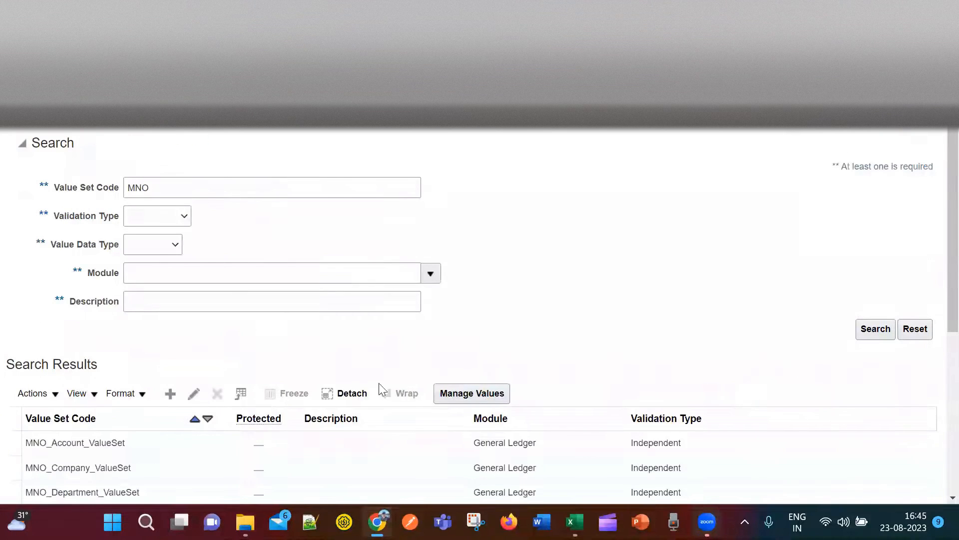
Open MNO_Future_ValueSet's definition to check its value length.
scroll(649, 268, "down", 5)
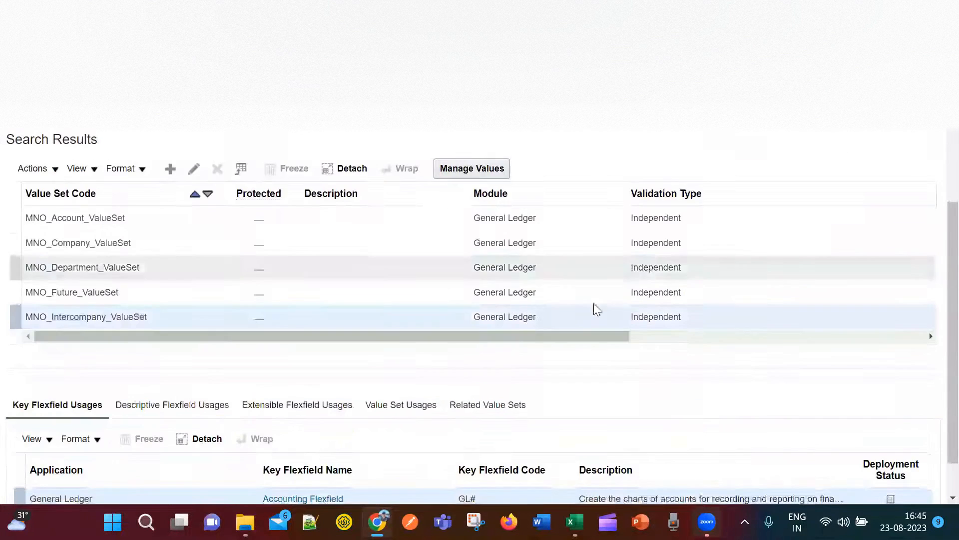
left_click(136, 293)
left_click(194, 169)
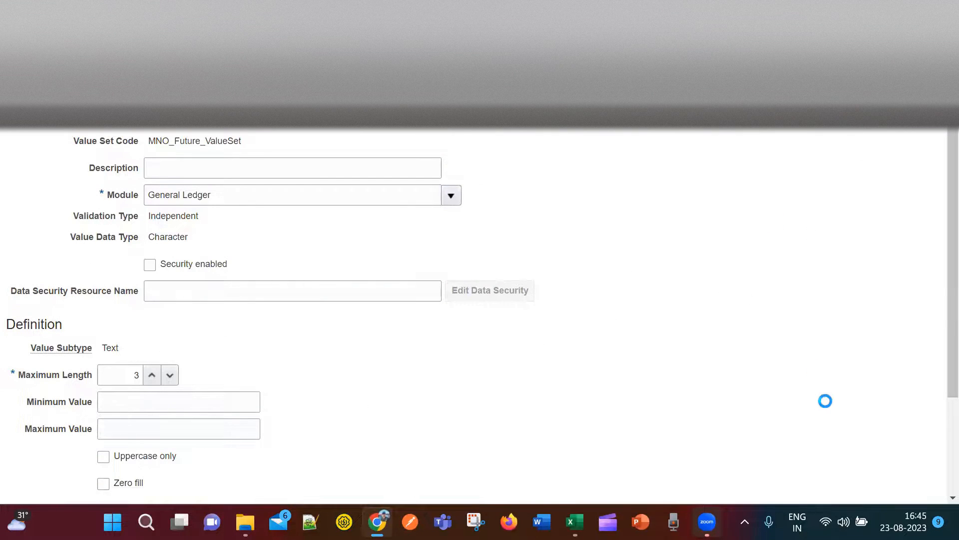
scroll(177, 464, "down", 3)
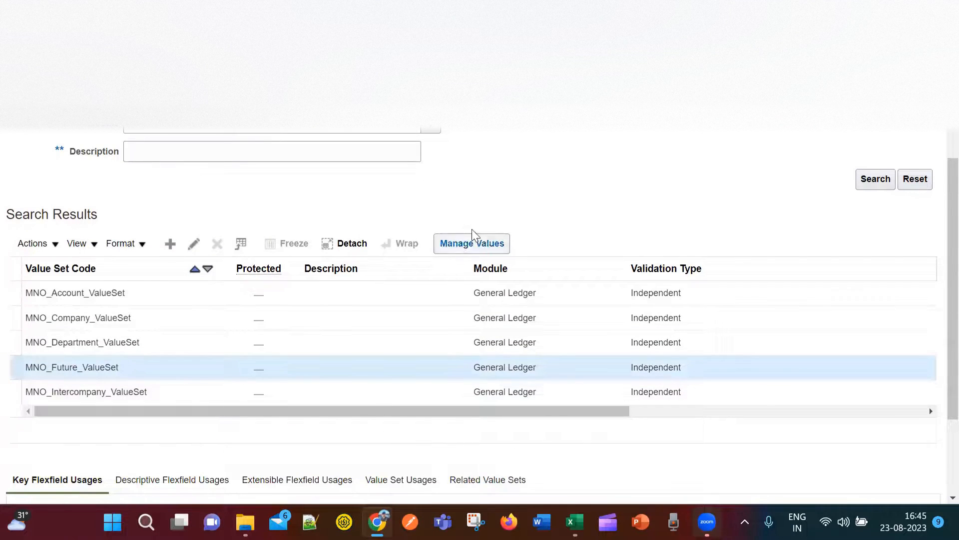
Add value 000 with description Default to MNO_Future_ValueSet and save and close.
left_click(471, 243)
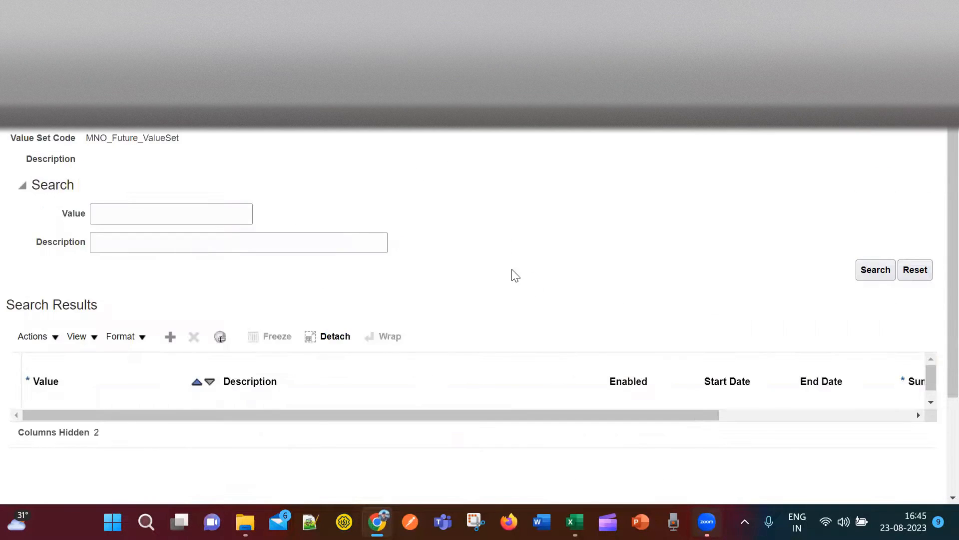
left_click(169, 338)
left_click(110, 424)
type("000")
left_click(256, 432)
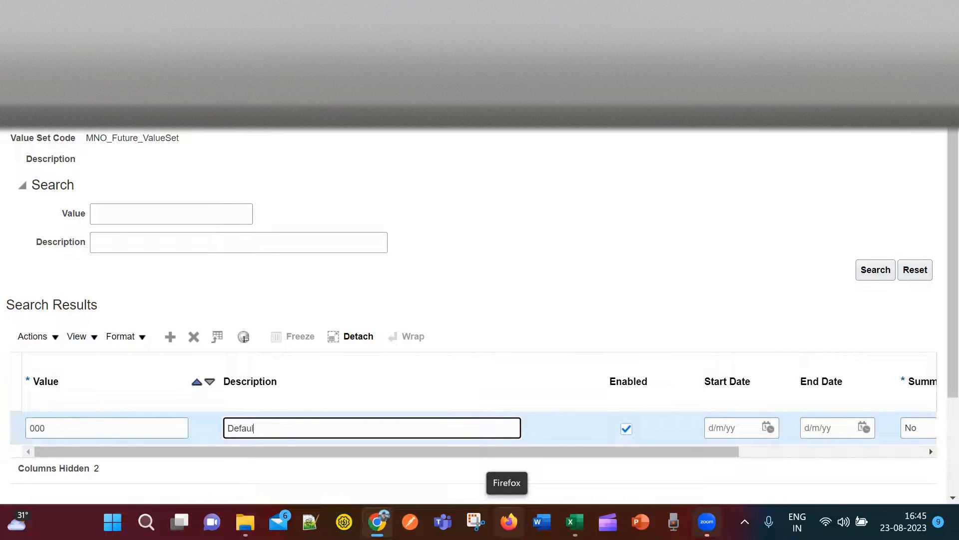
left_click_drag(567, 452, 427, 458)
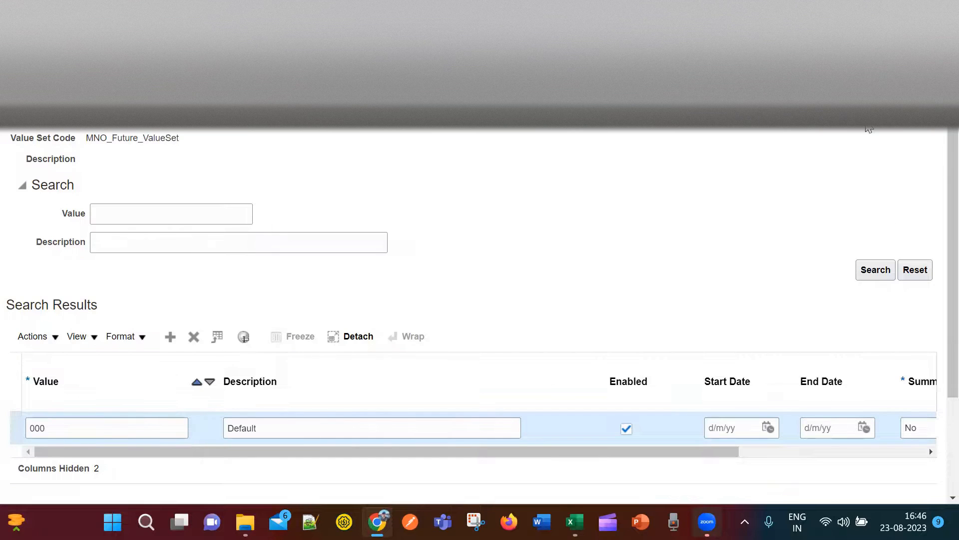
left_click(848, 127)
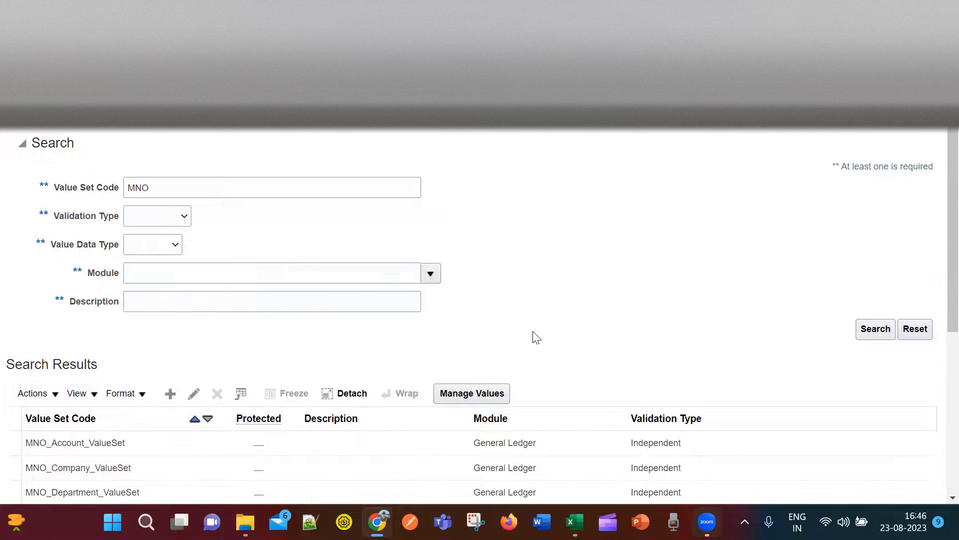
Search MNO_Department_ValueSet's values to confirm Finance, HR and Sales & Marketing exist, then finish.
scroll(350, 410, "down", 2)
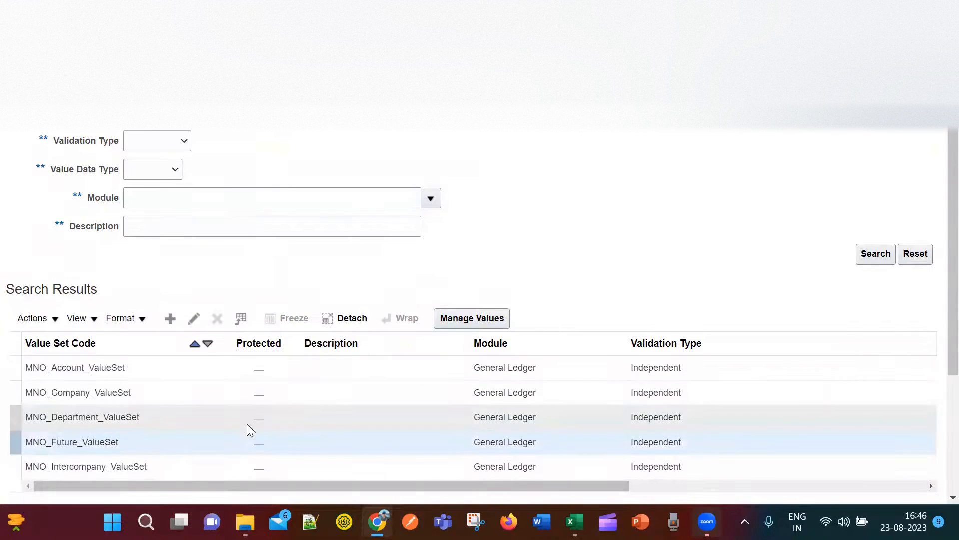
left_click(177, 422)
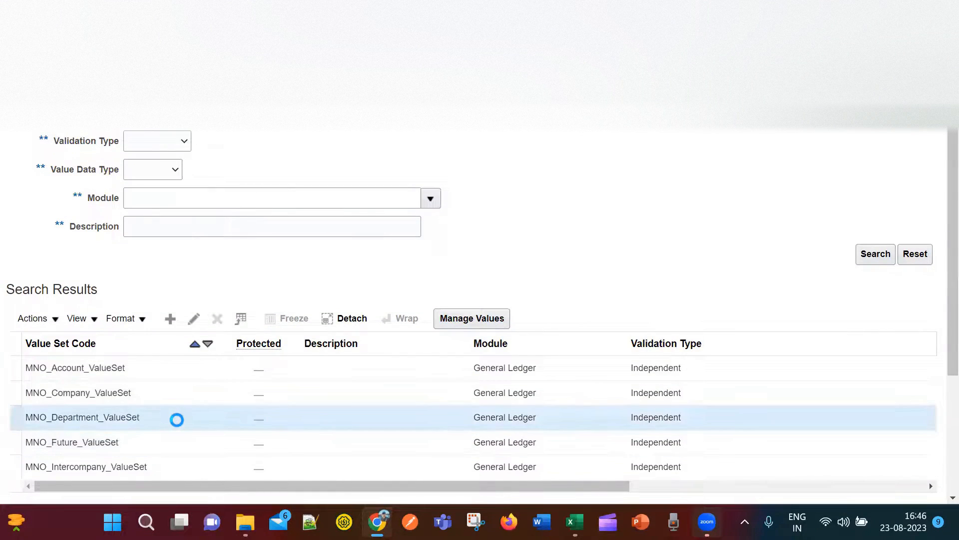
left_click(457, 317)
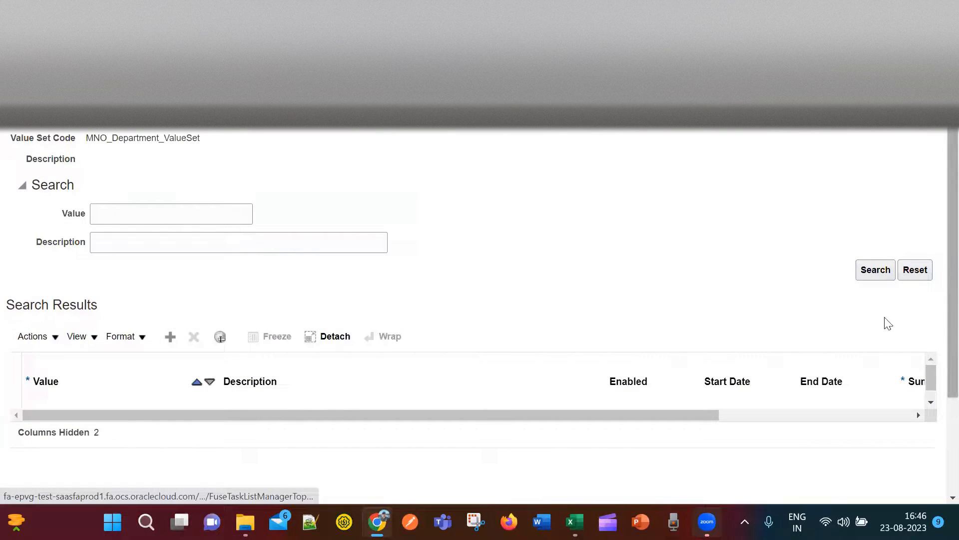
left_click(876, 273)
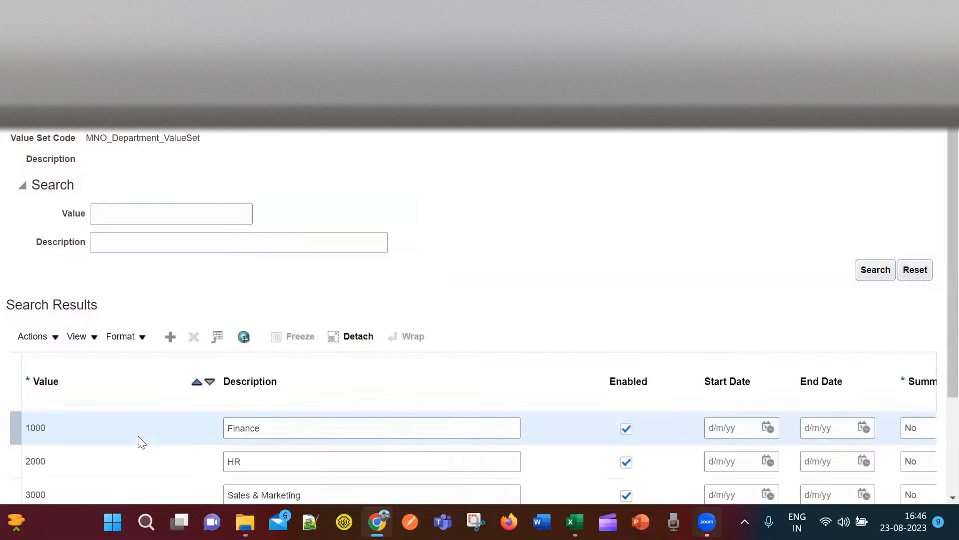
scroll(429, 281, "down", 3)
scroll(513, 225, "up", 3)
left_click(910, 126)
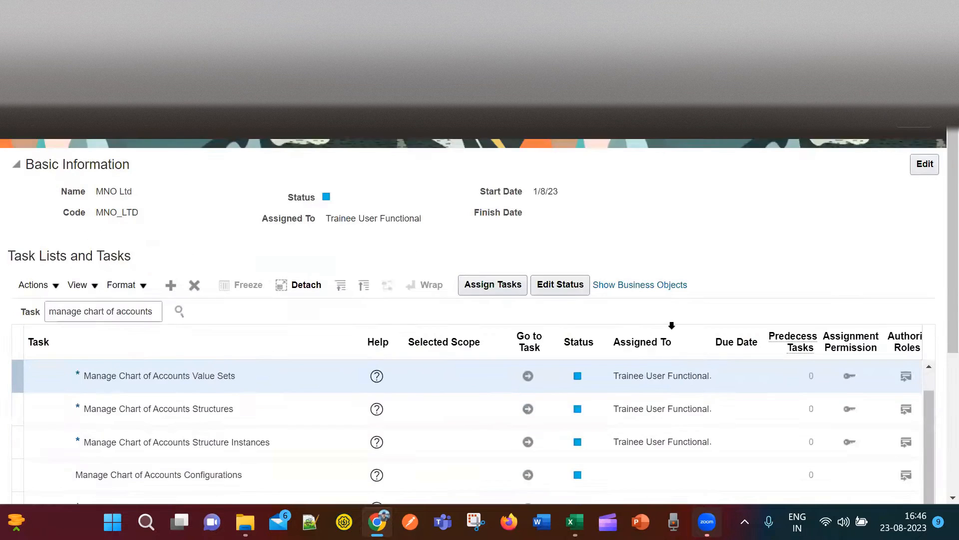
Copy the Done status from E7 into E8 for Manage Chart of Accounts Value Sets.
key("alt+Tab")
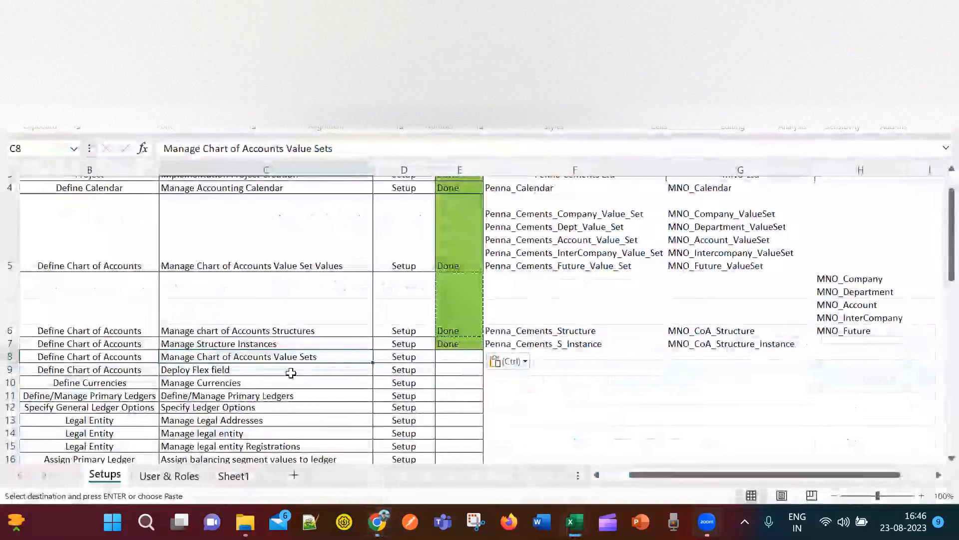
left_click(458, 344)
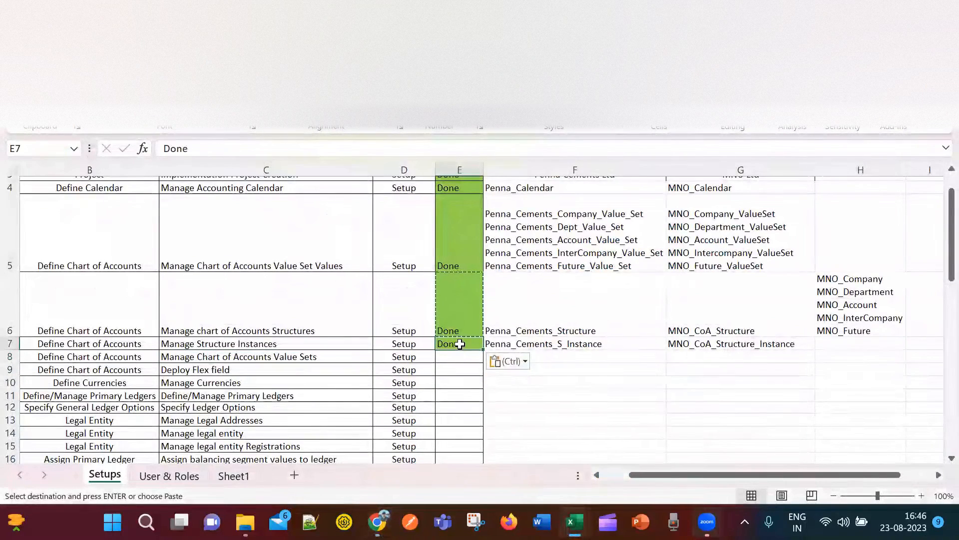
key("ctrl+c")
left_click(460, 356)
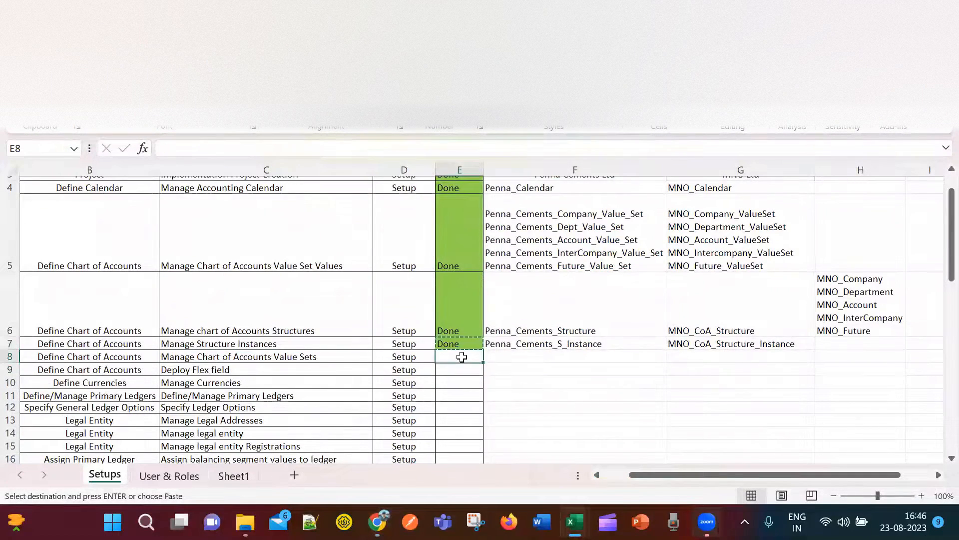
key("ctrl+v")
left_click(457, 371)
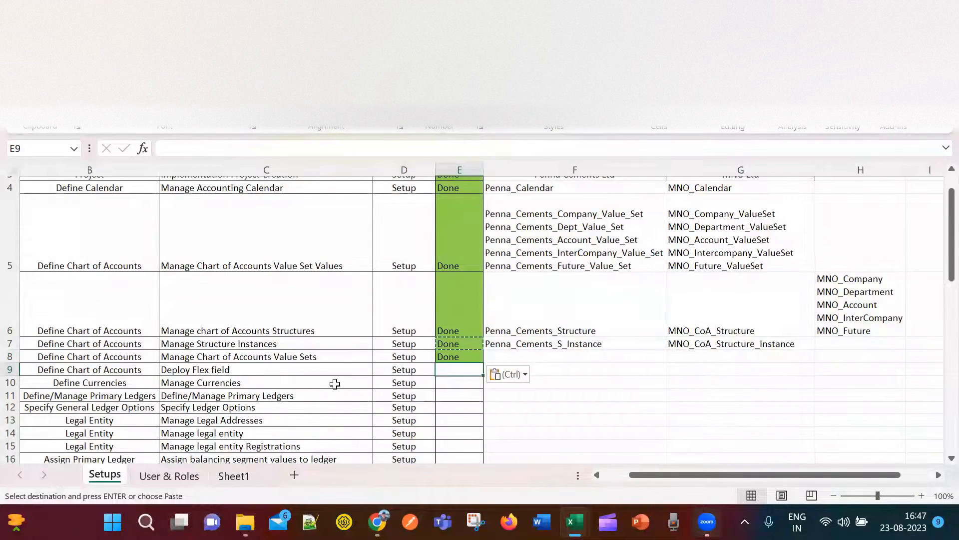
key("alt+Tab")
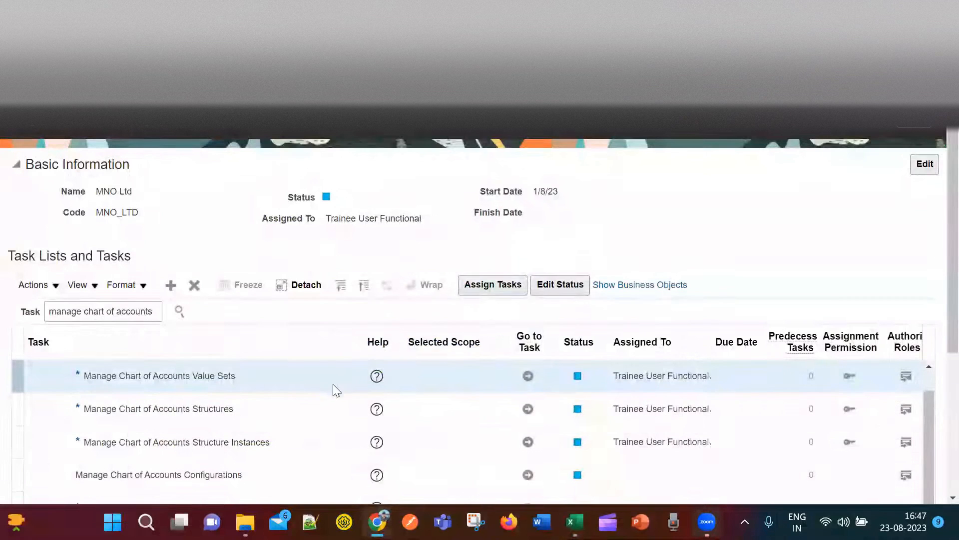
Open the Manage Chart of Accounts Structures task from the MNO Ltd task list.
scroll(320, 430, "down", 3)
scroll(308, 440, "up", 3)
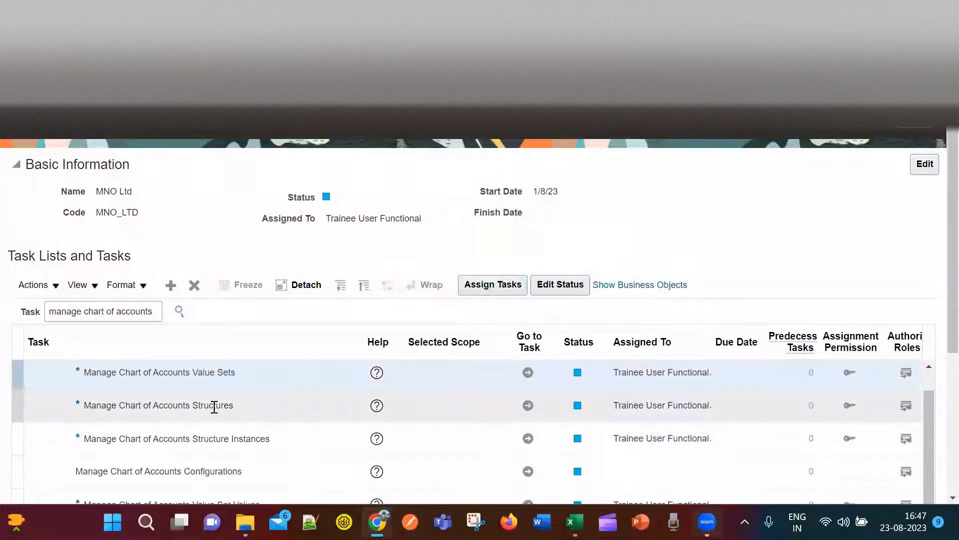
left_click(211, 406)
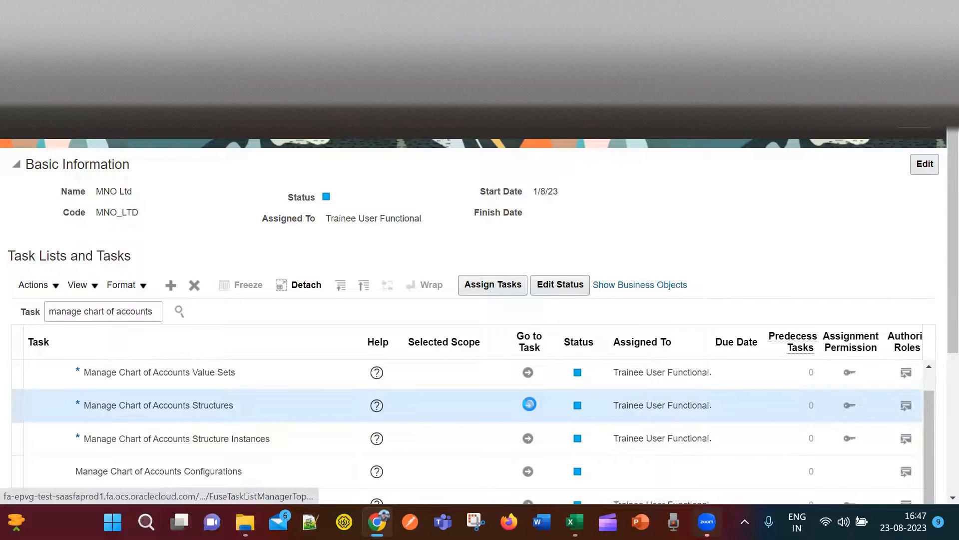
scroll(530, 406, "down", 1)
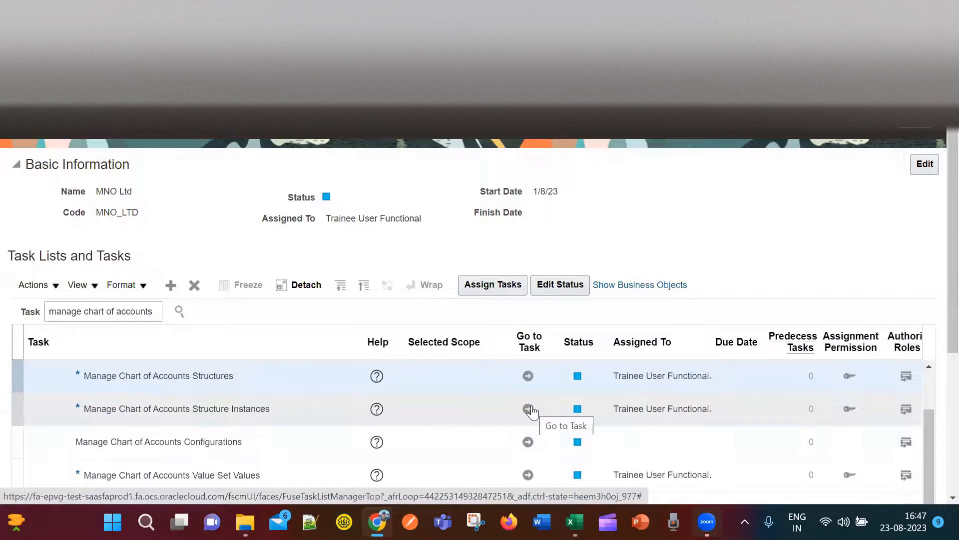
left_click(531, 376)
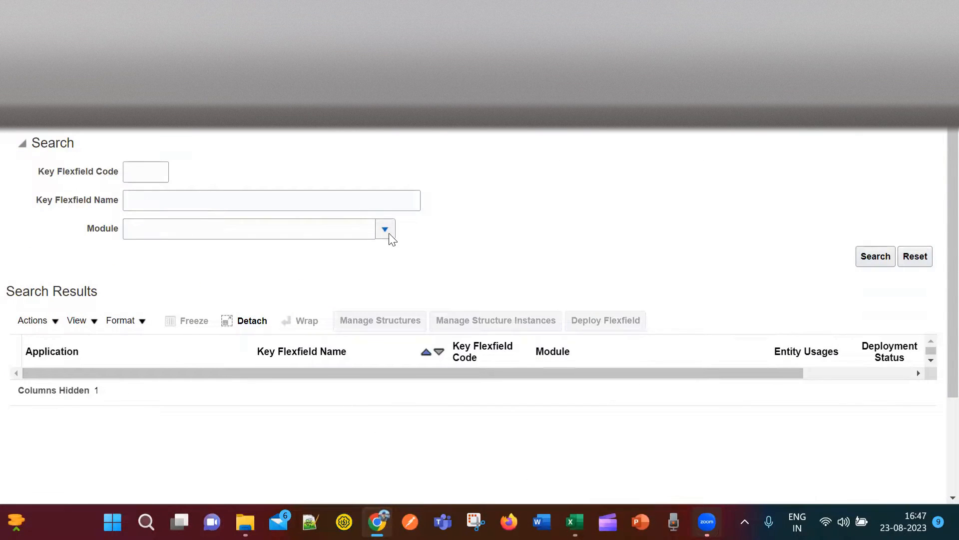
Search General Ledger key flexfields and deploy the Accounting Flexfield (GL#).
left_click(386, 231)
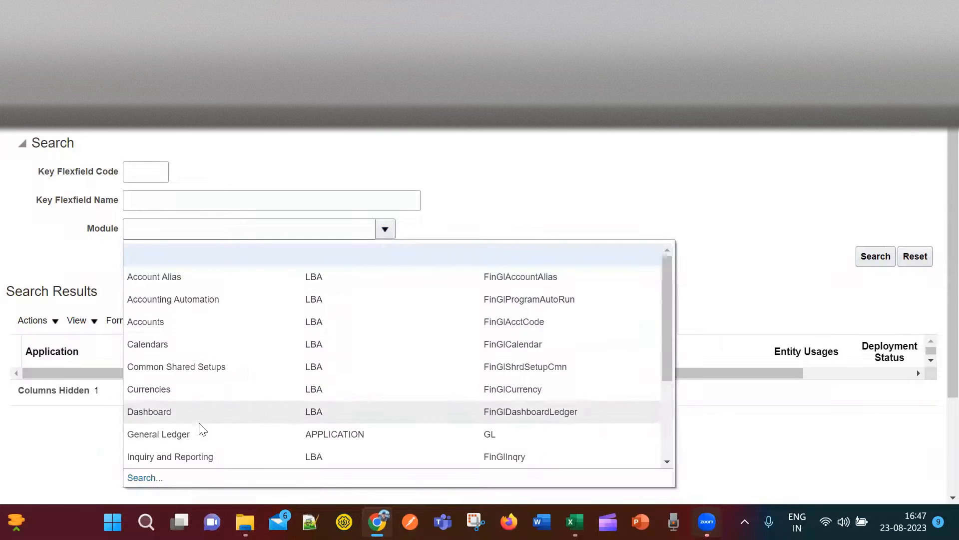
left_click(205, 435)
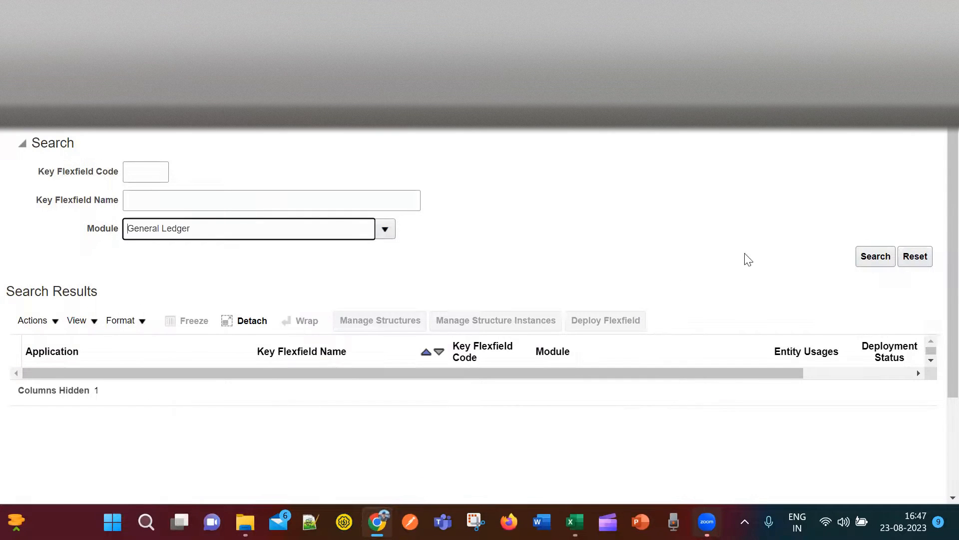
left_click(886, 261)
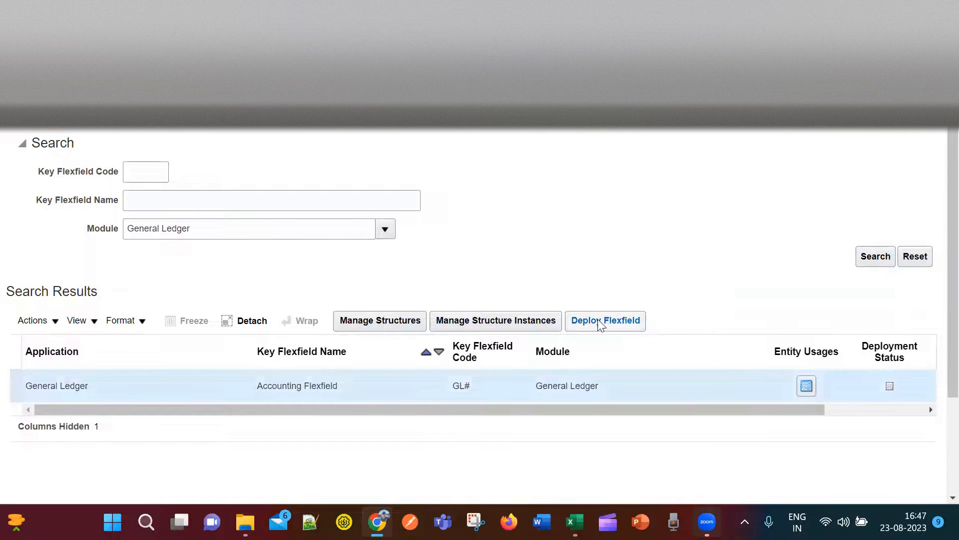
left_click(621, 327)
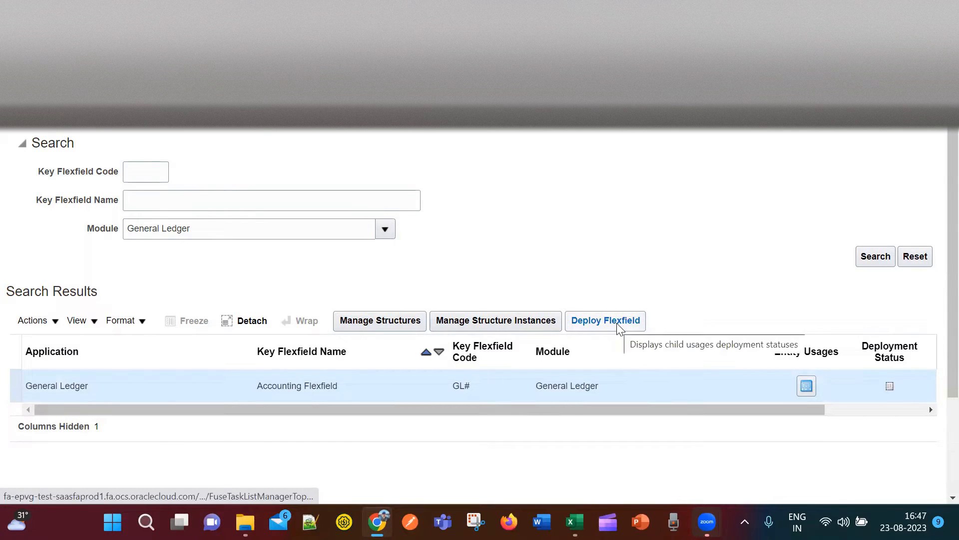
left_click(617, 323)
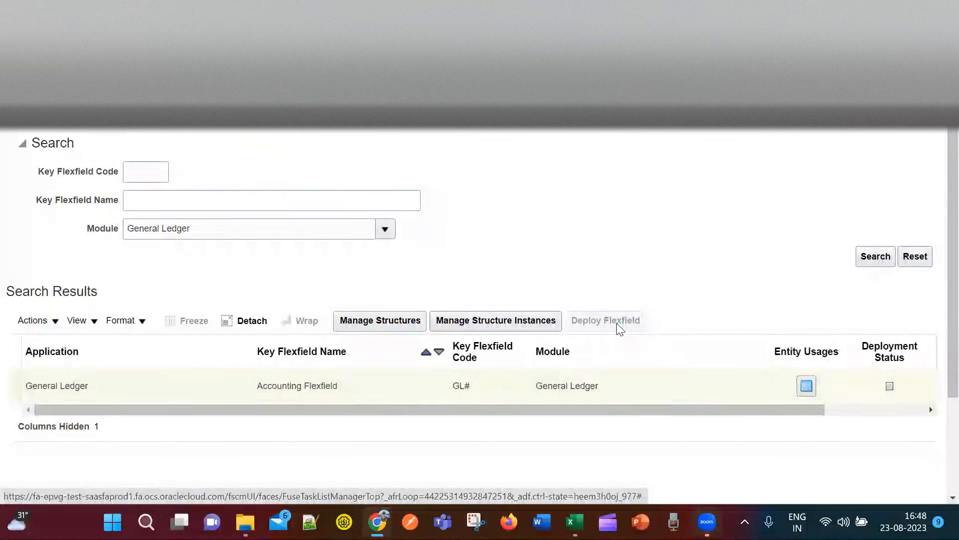